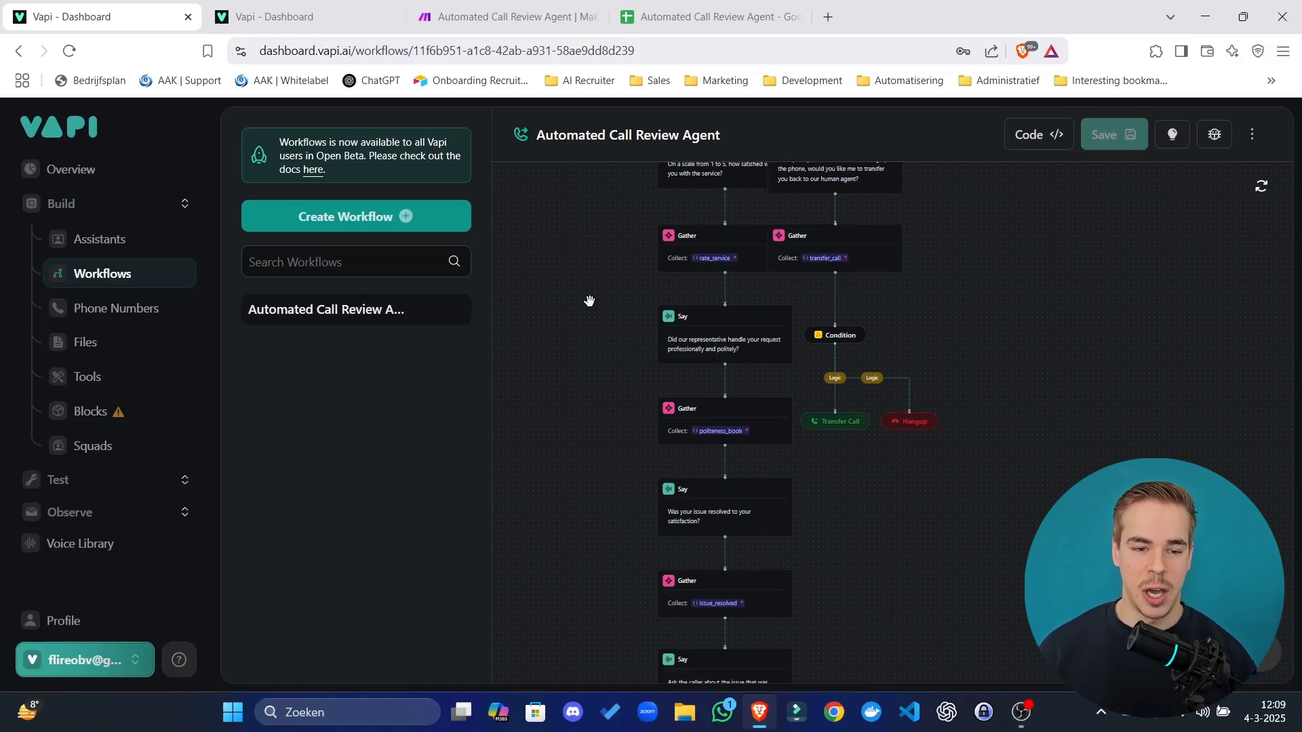
Pan across the workflow's Say, Gather, Condition and API Request nodes, then switch to the Ava assistant page.
drag(608, 282, 570, 488)
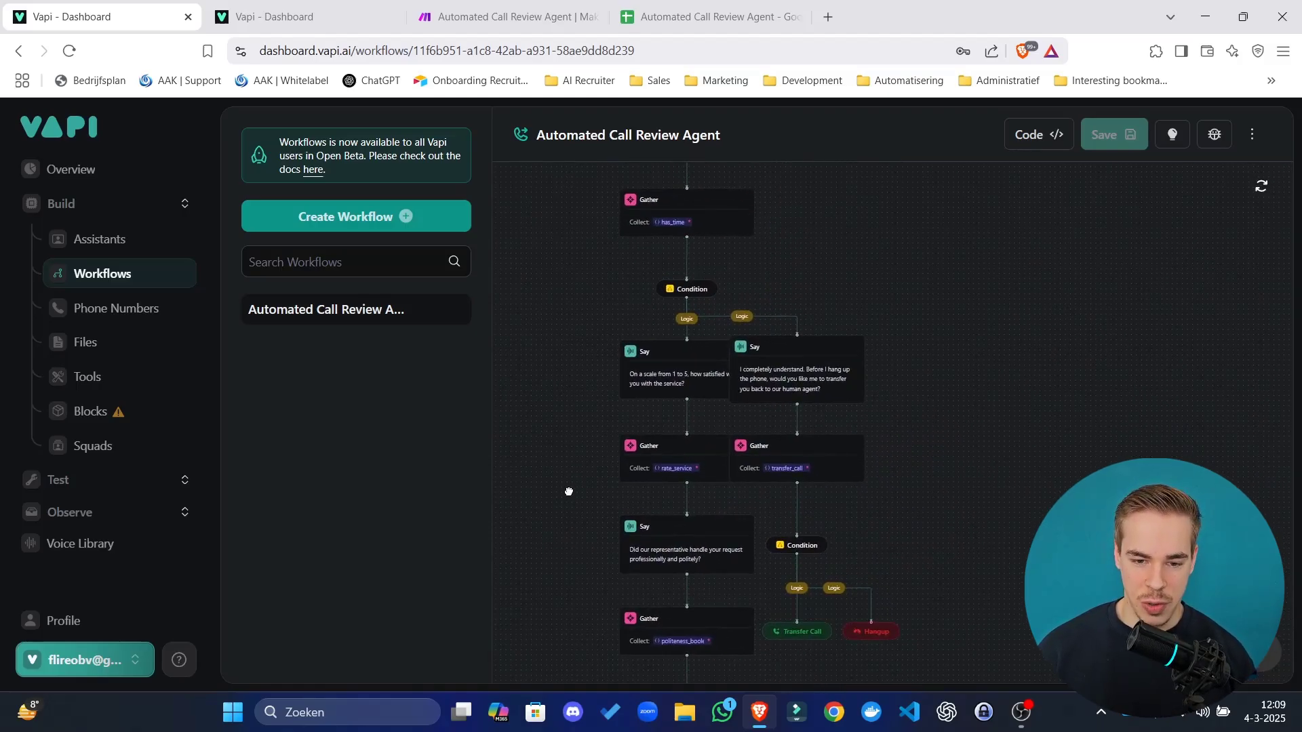
drag(935, 346, 1001, 254)
drag(1009, 606, 1012, 335)
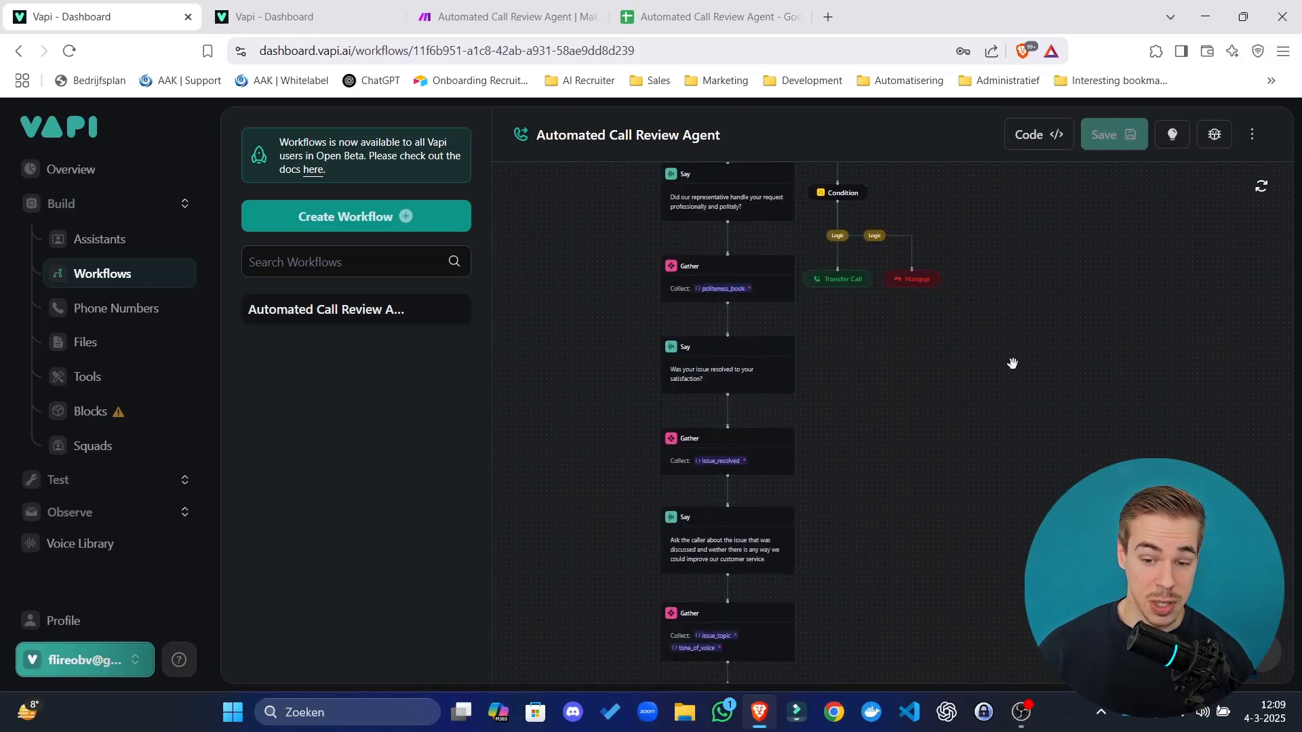
drag(978, 523, 824, 614)
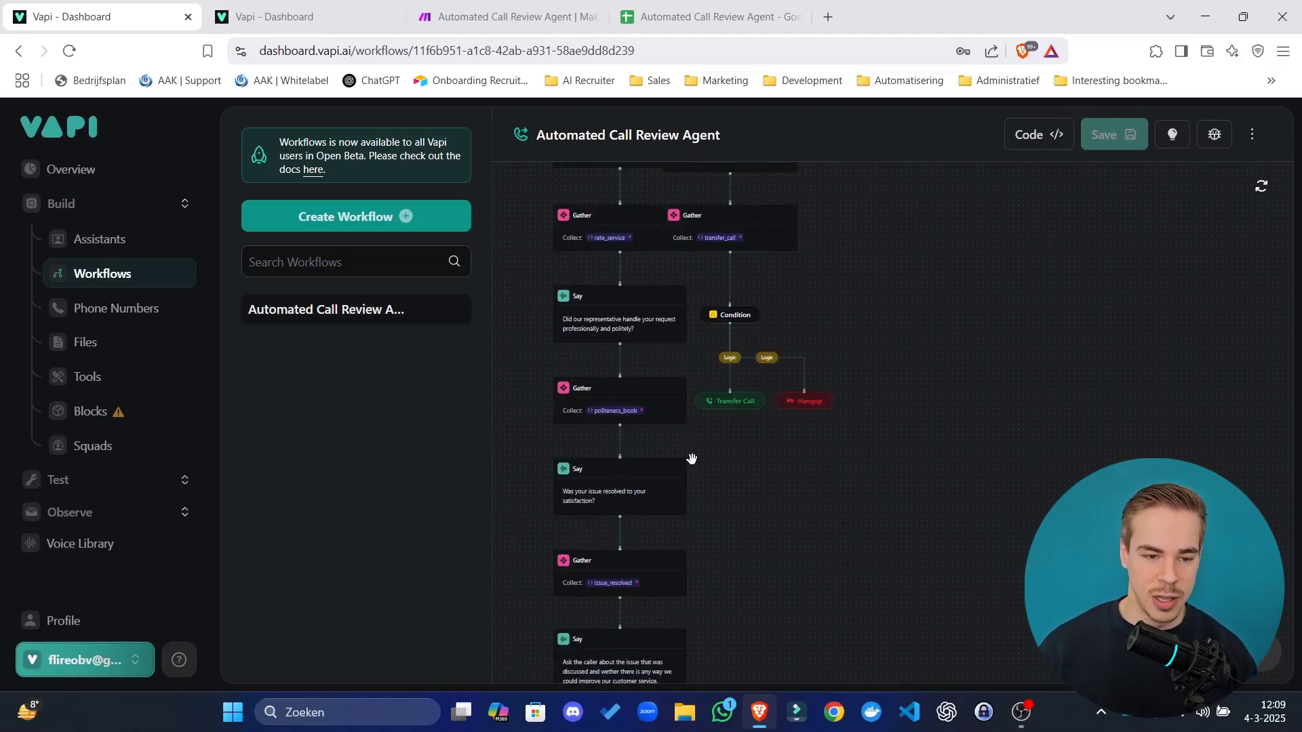
drag(883, 380, 926, 461)
scroll(927, 460, down, 5)
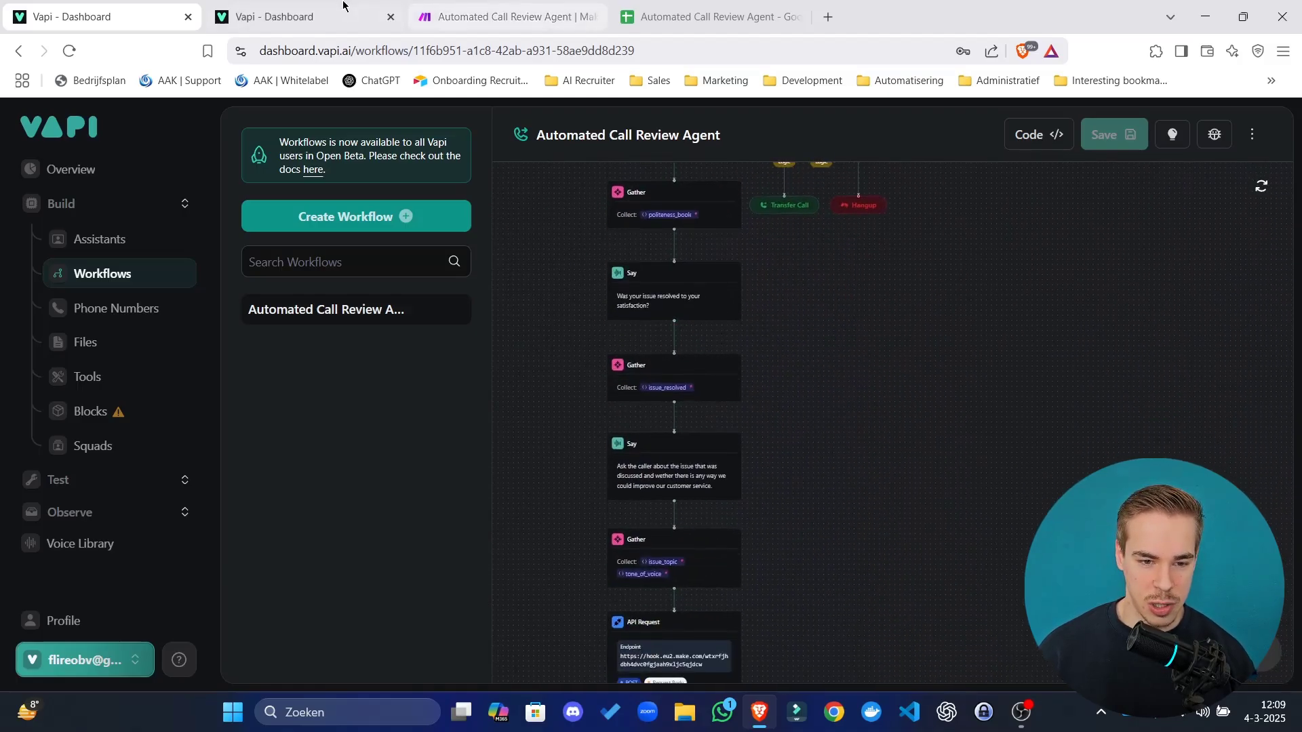
click(298, 16)
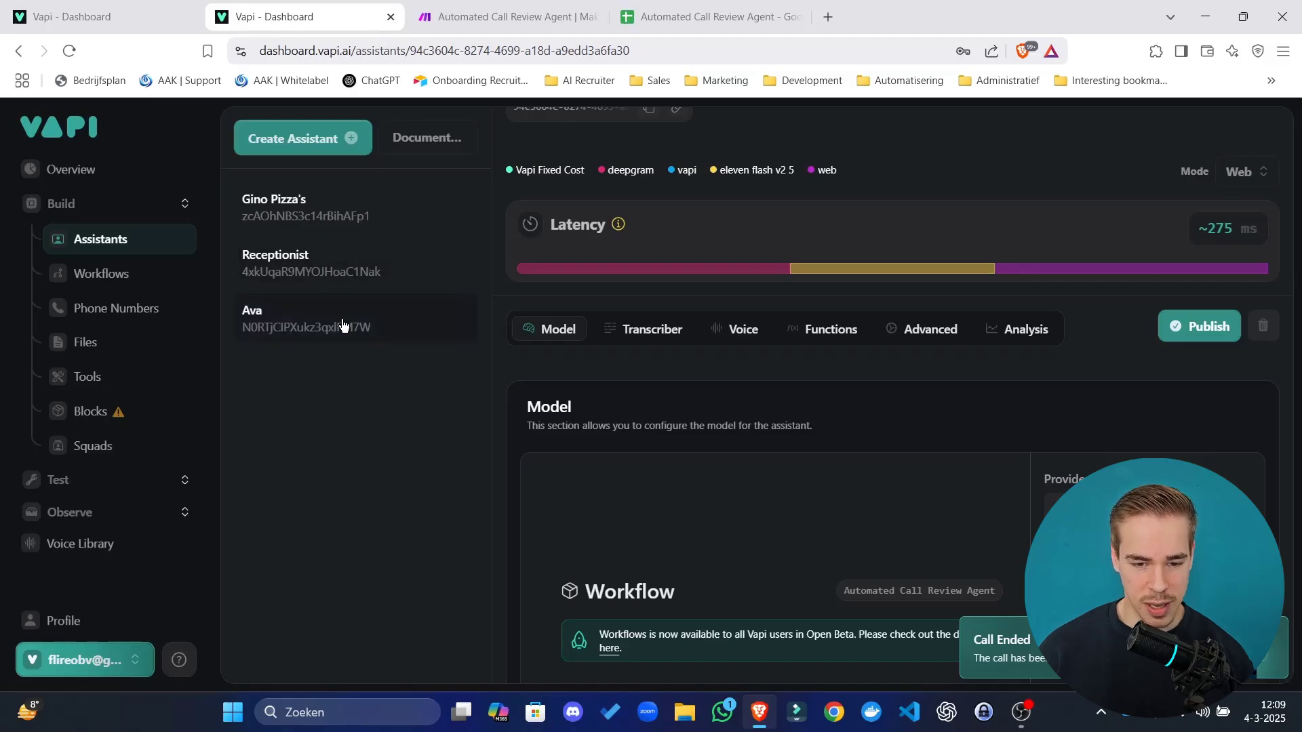
Scroll through Ava's assistant settings, then switch to the Make call review scenario.
scroll(829, 302, up, 1)
scroll(828, 302, up, 2)
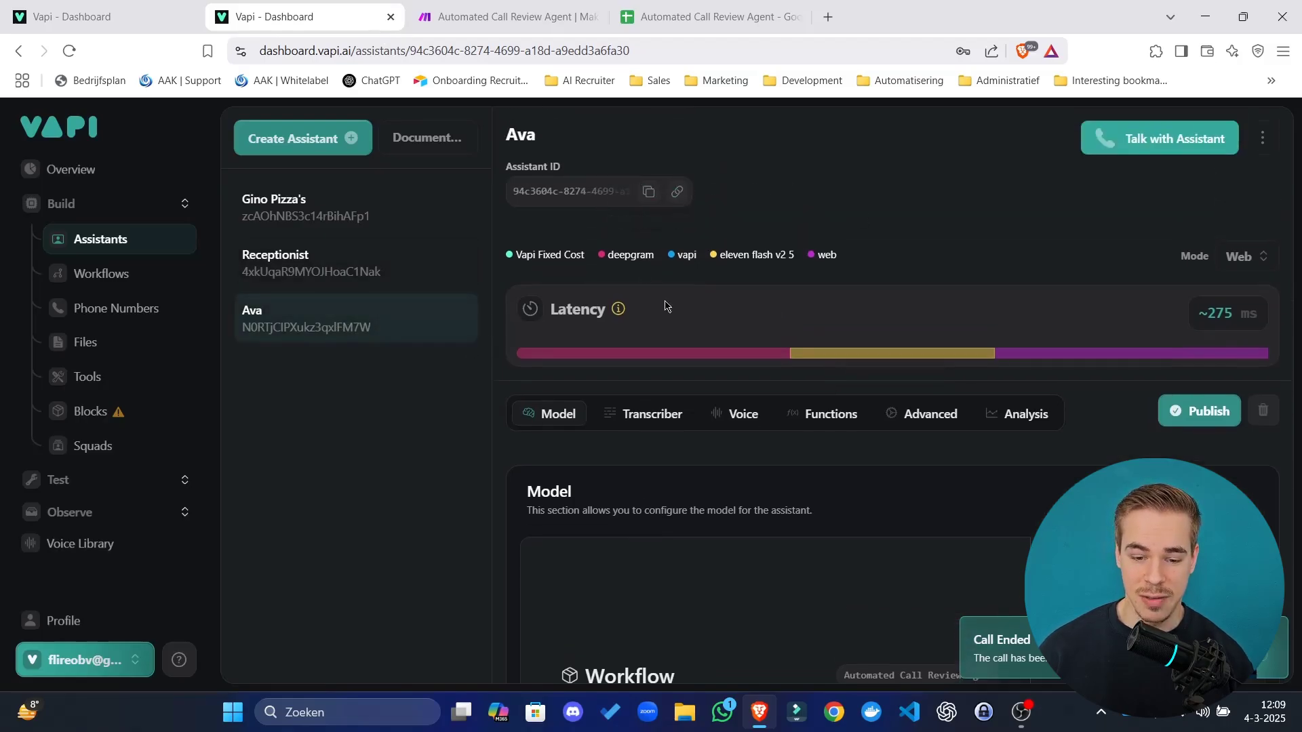
scroll(668, 305, down, 5)
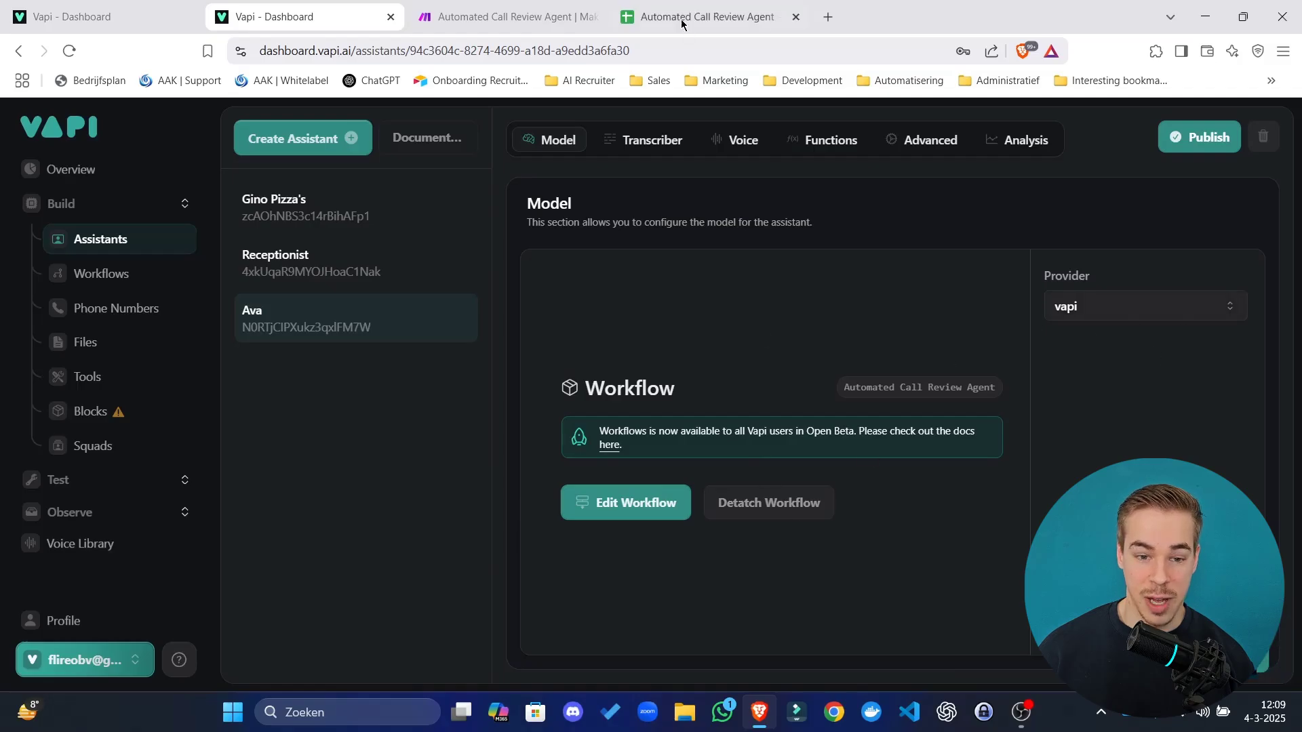
click(545, 15)
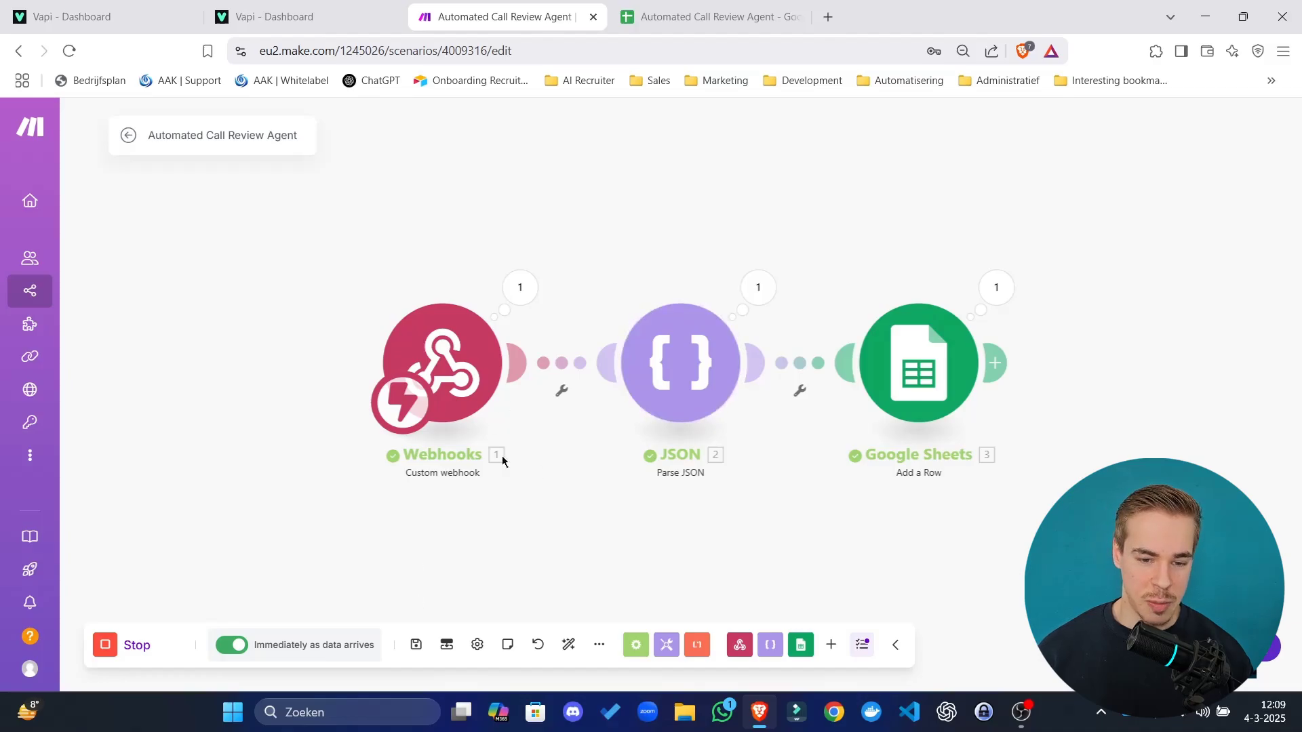
Inspect the JSON and Webhooks modules' last-run output, then switch to the call review spreadsheet.
click(757, 286)
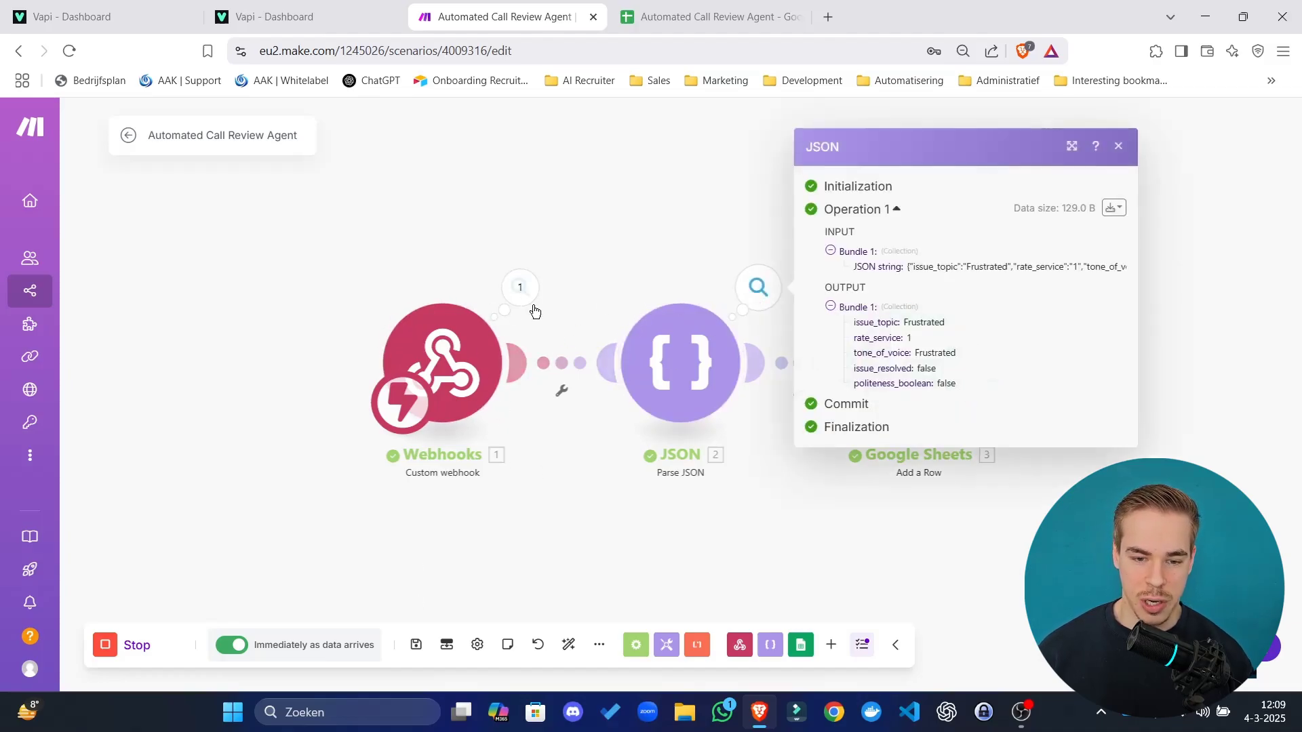
click(534, 296)
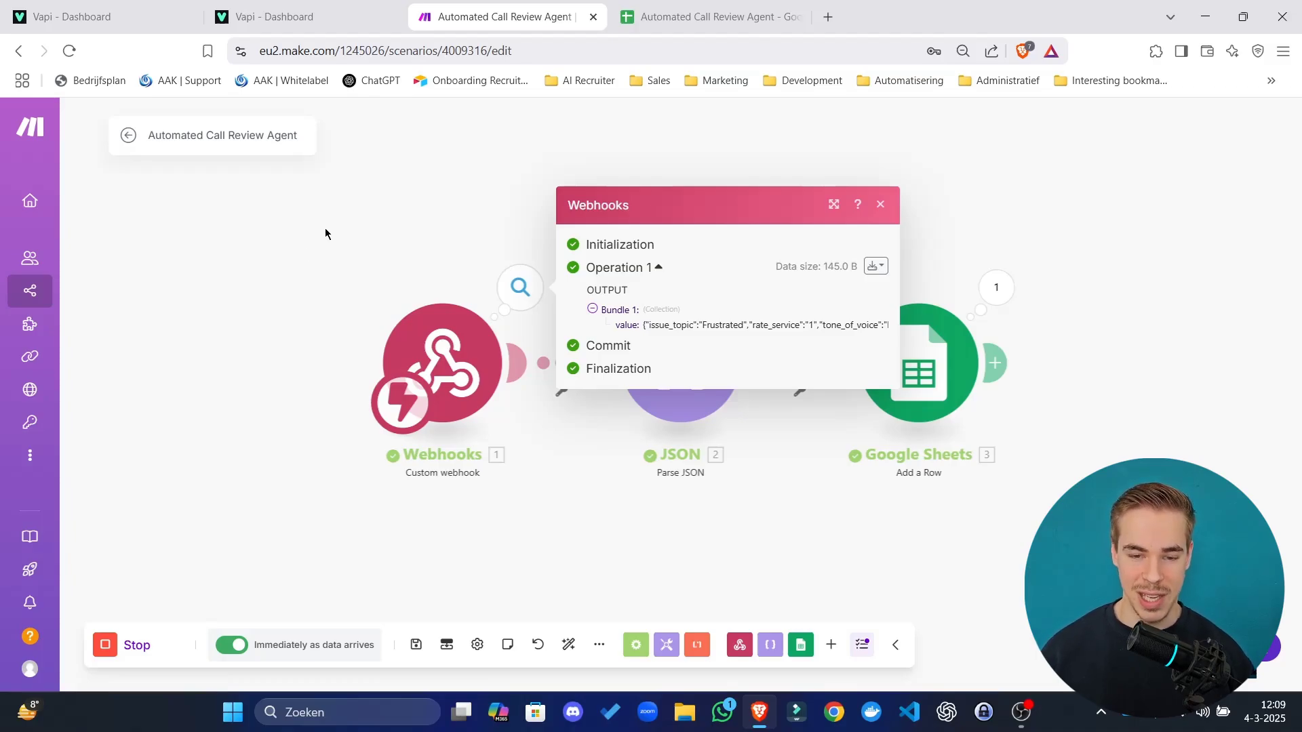
click(705, 16)
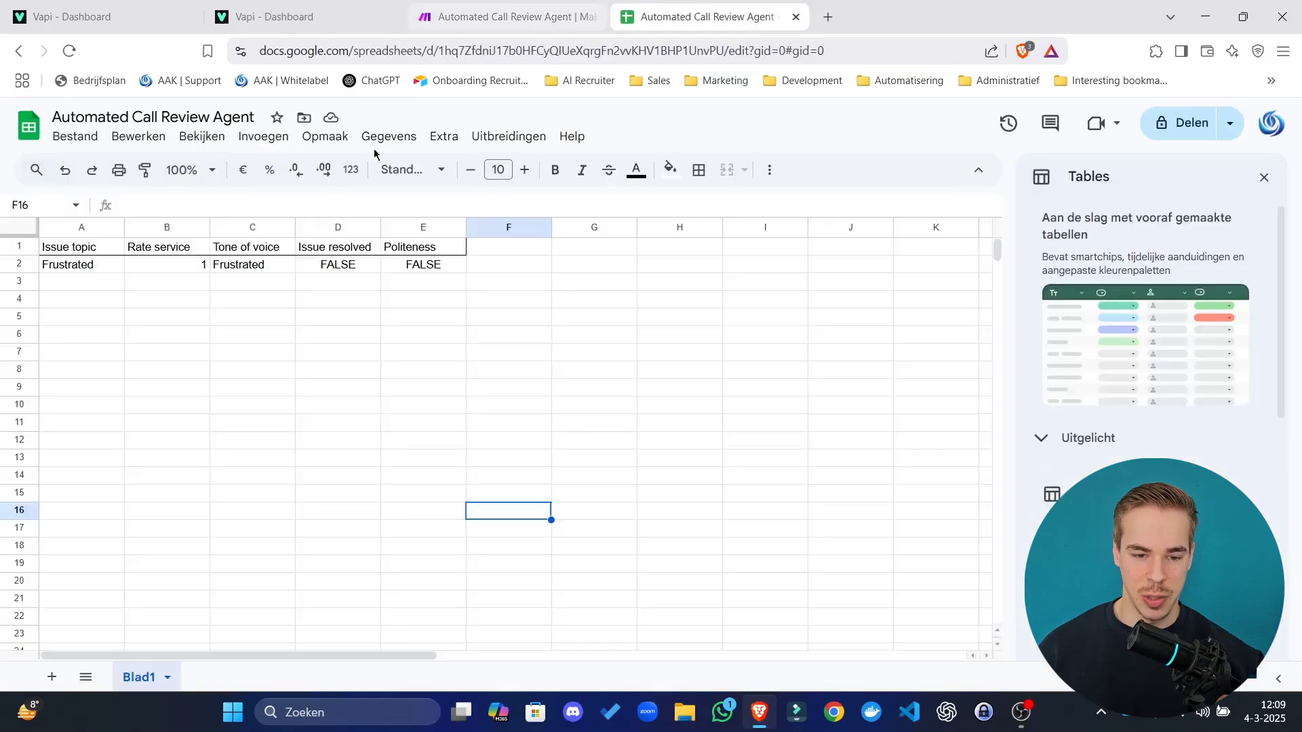
mouse_move(93, 253)
mouse_down()
mouse_move(421, 266)
mouse_move(89, 252)
mouse_up()
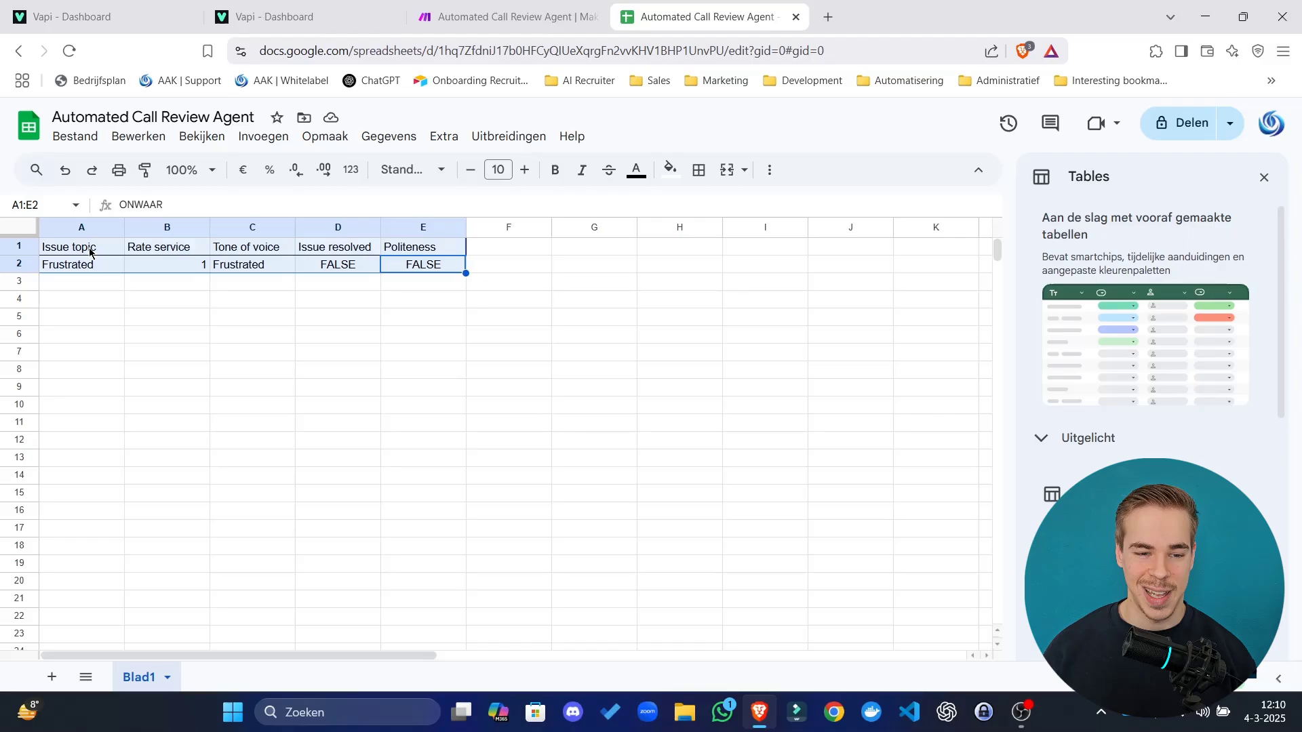
click(67, 16)
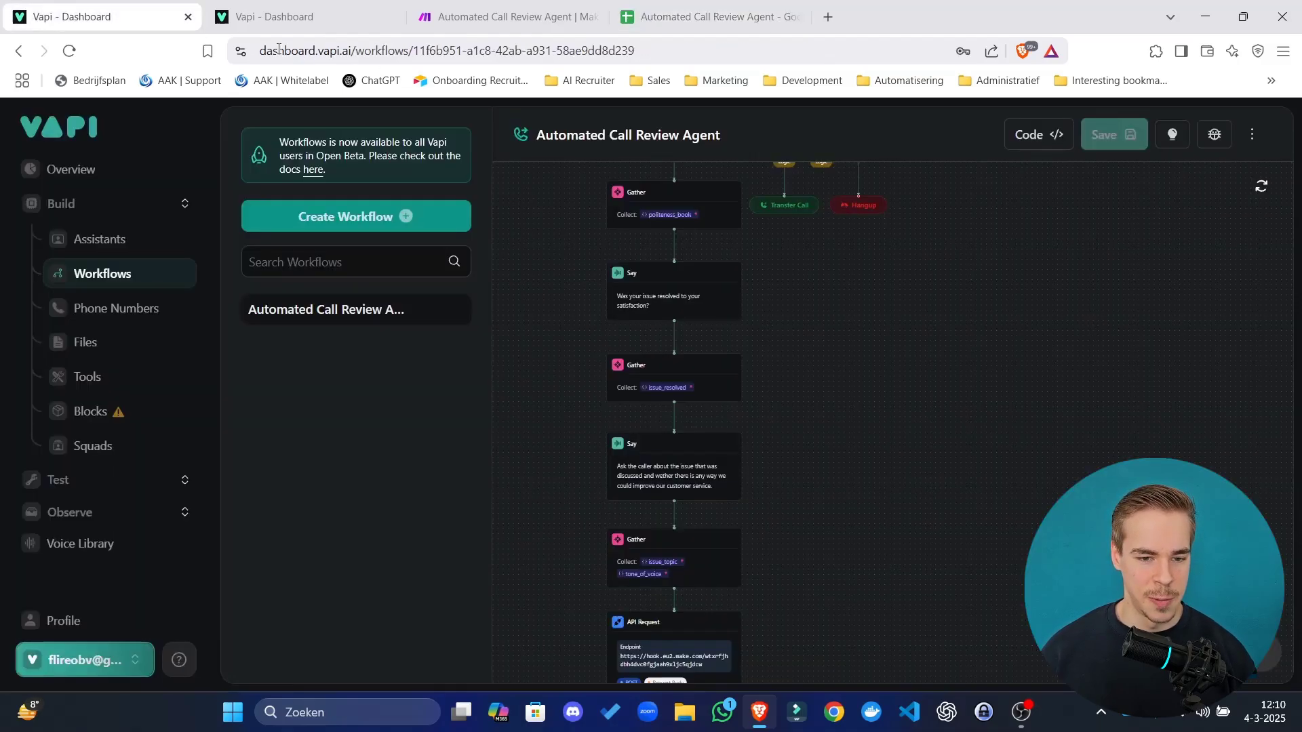
click(292, 16)
scroll(636, 336, up, 1)
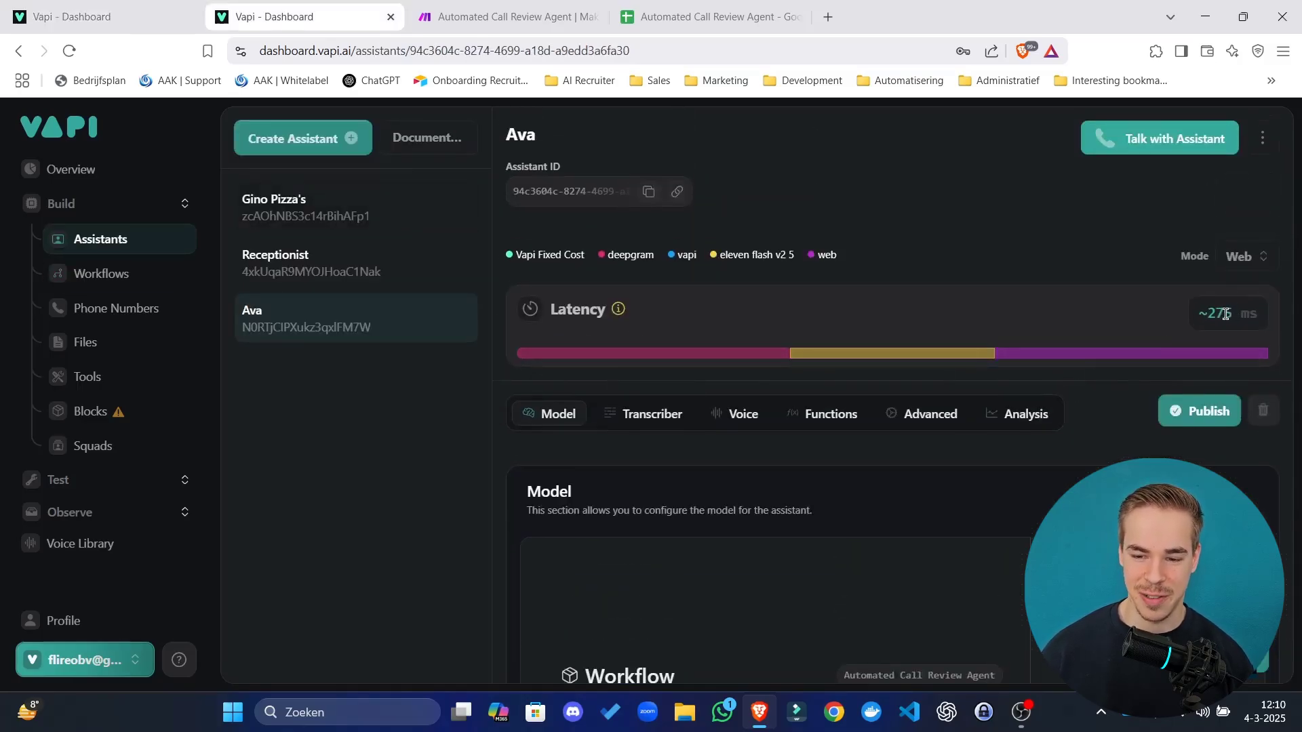
mouse_move(560, 253)
mouse_down()
mouse_move(607, 306)
mouse_move(569, 284)
mouse_move(555, 253)
mouse_move(553, 269)
mouse_up()
click(587, 307)
key(ctrl+4)
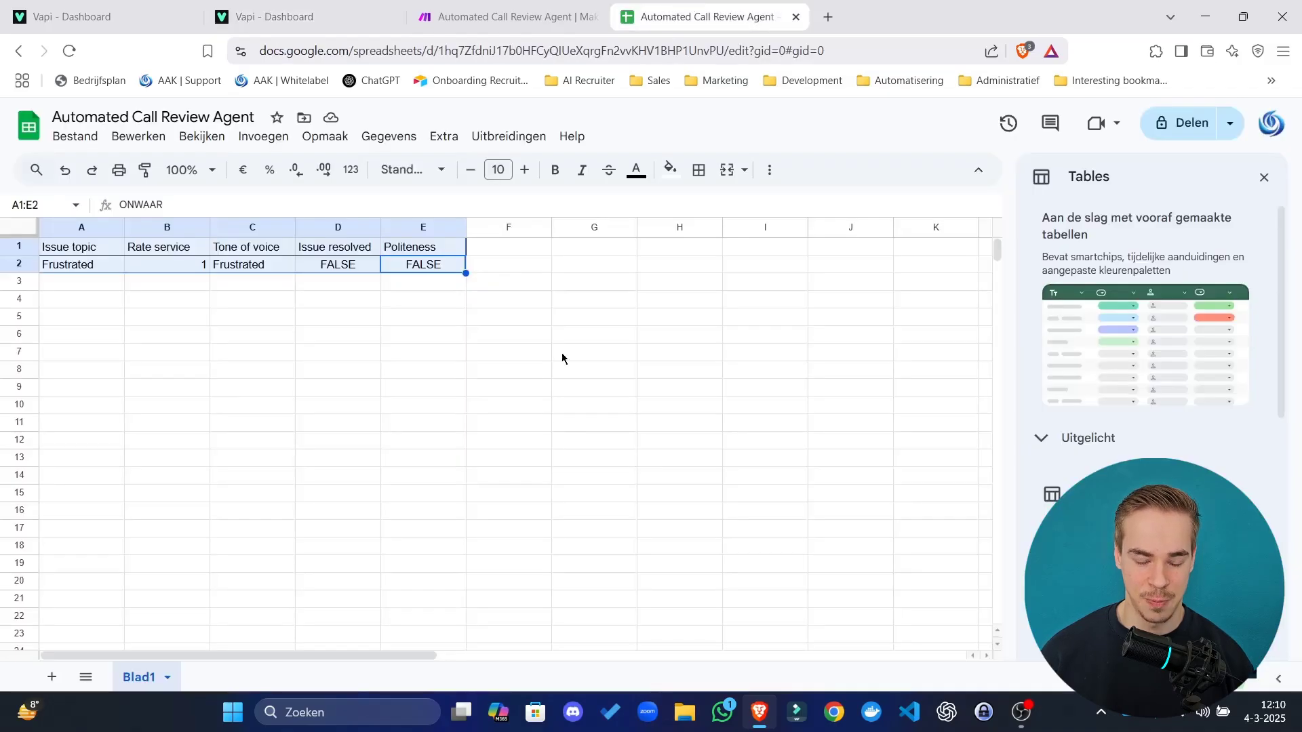
click(368, 301)
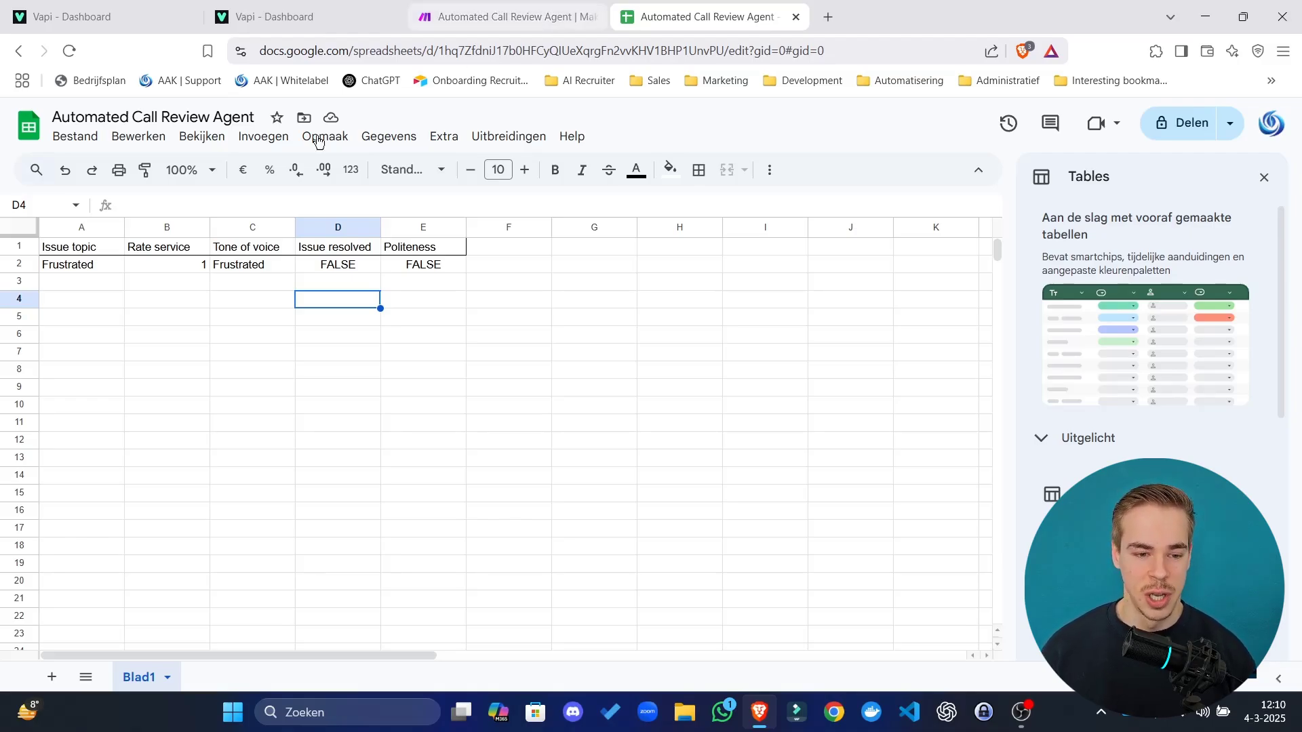
drag(108, 249, 417, 263)
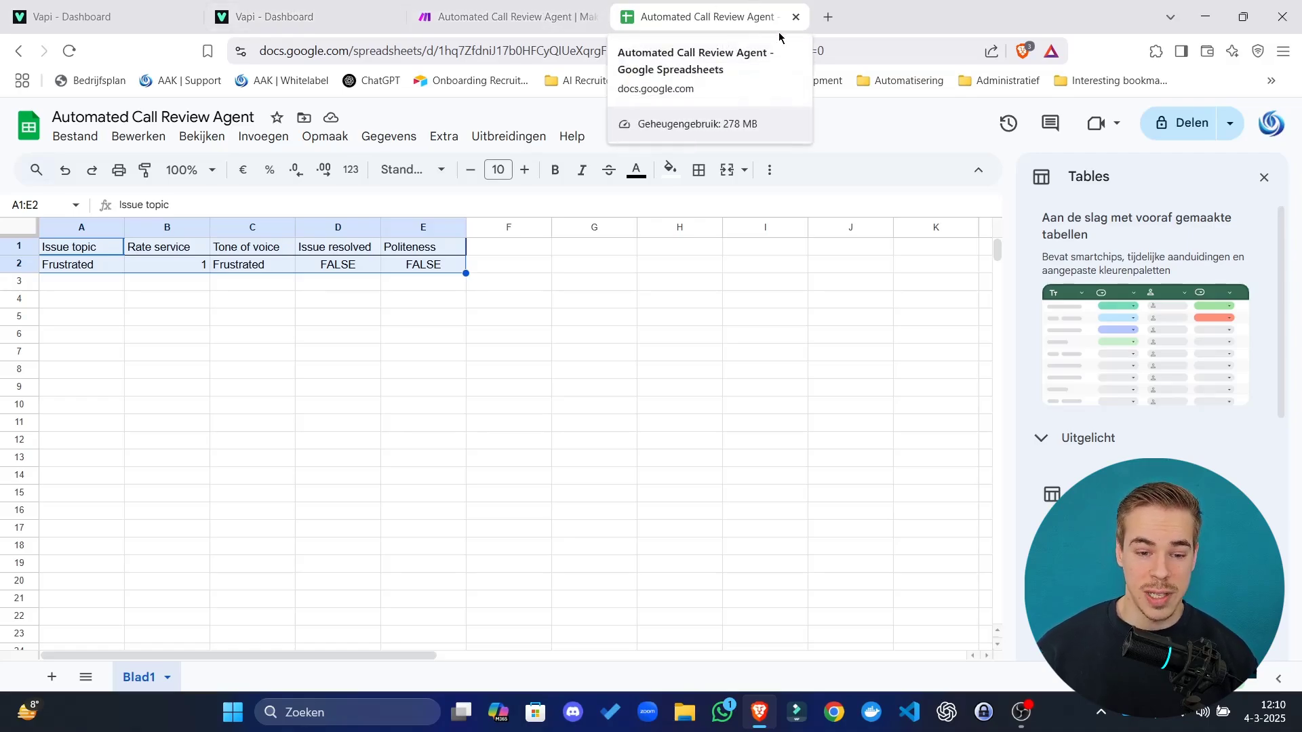
click(728, 265)
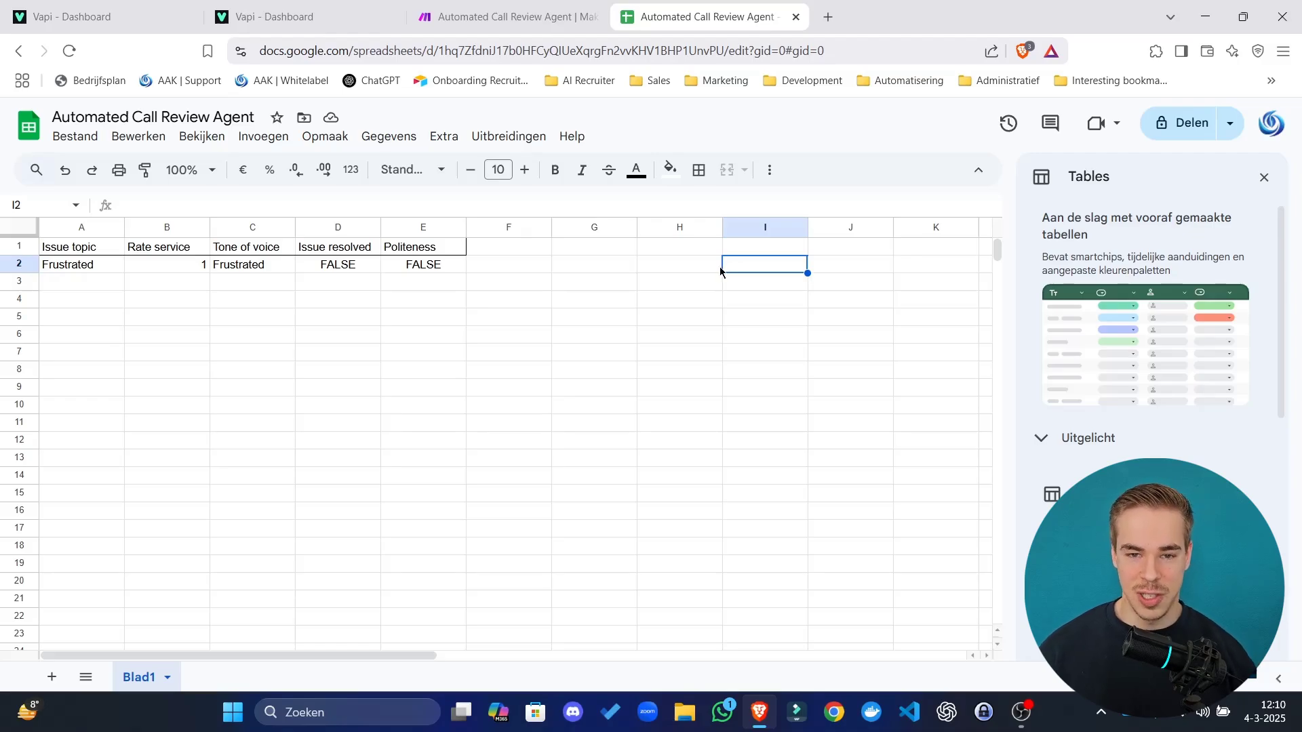
key(Left)
key(Left)
key(Down)
key(Down)
key(Left)
key(Down)
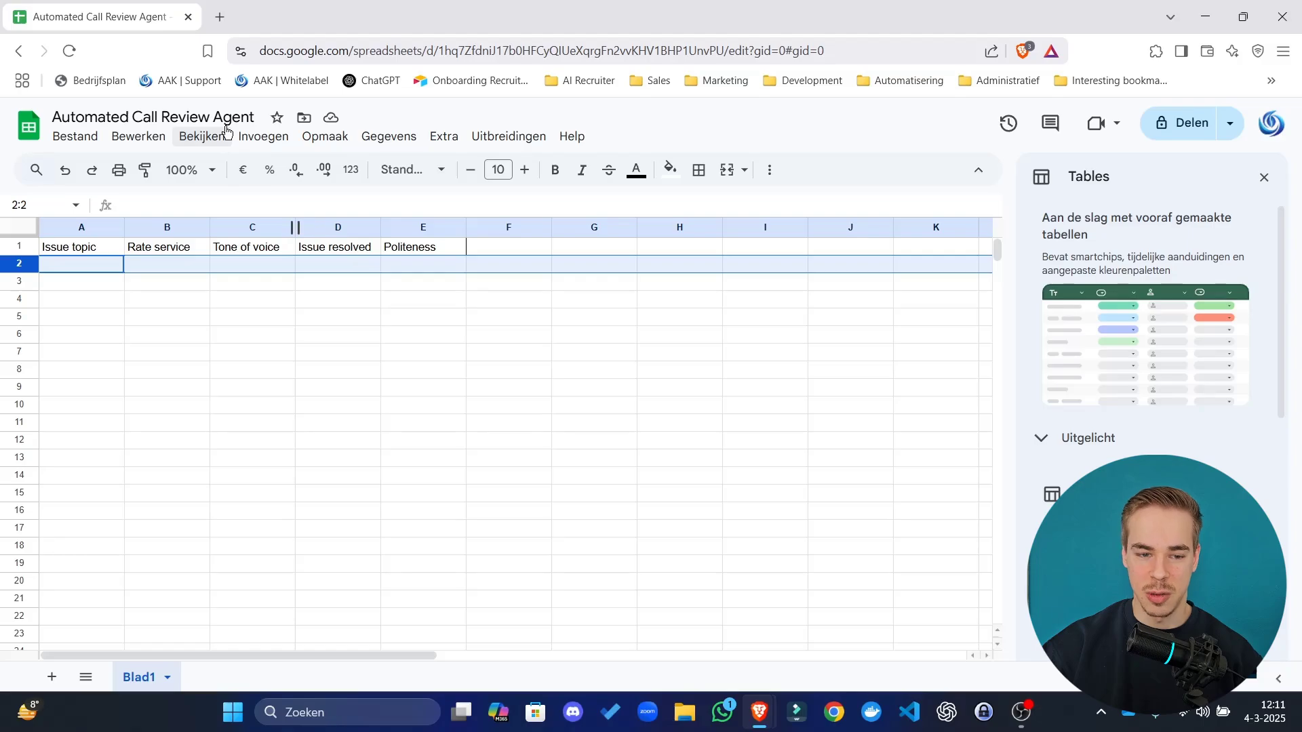
Check the header cells Issue topic, Rate service, Tone of voice, Issue resolved and Politeness.
click(337, 546)
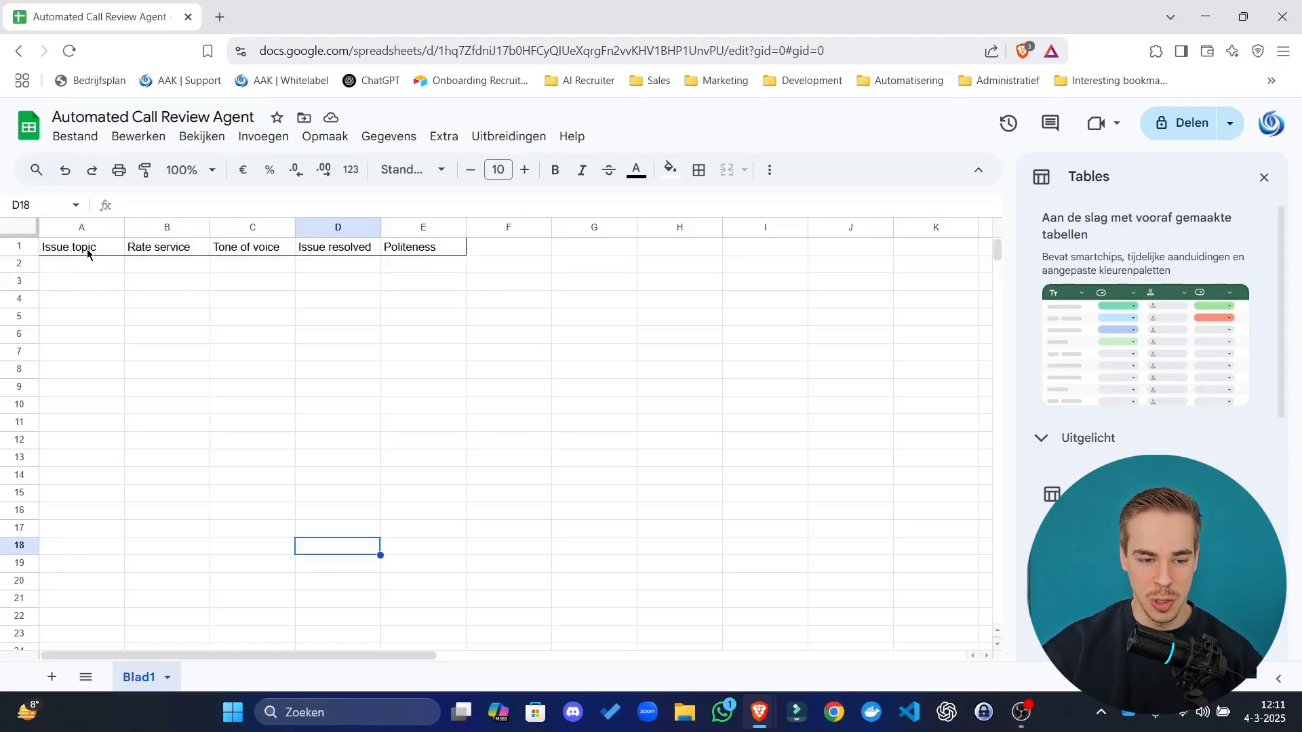
drag(87, 250, 170, 252)
click(243, 249)
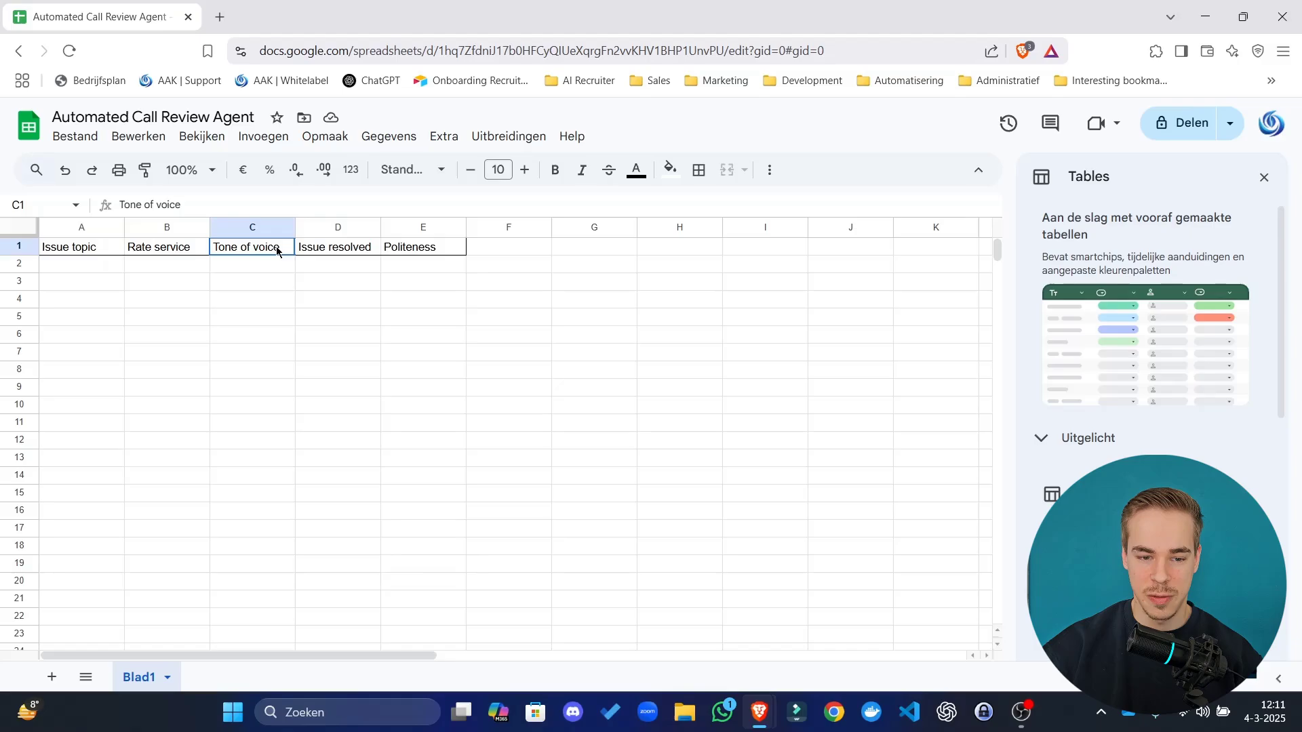
click(330, 249)
click(411, 250)
click(550, 341)
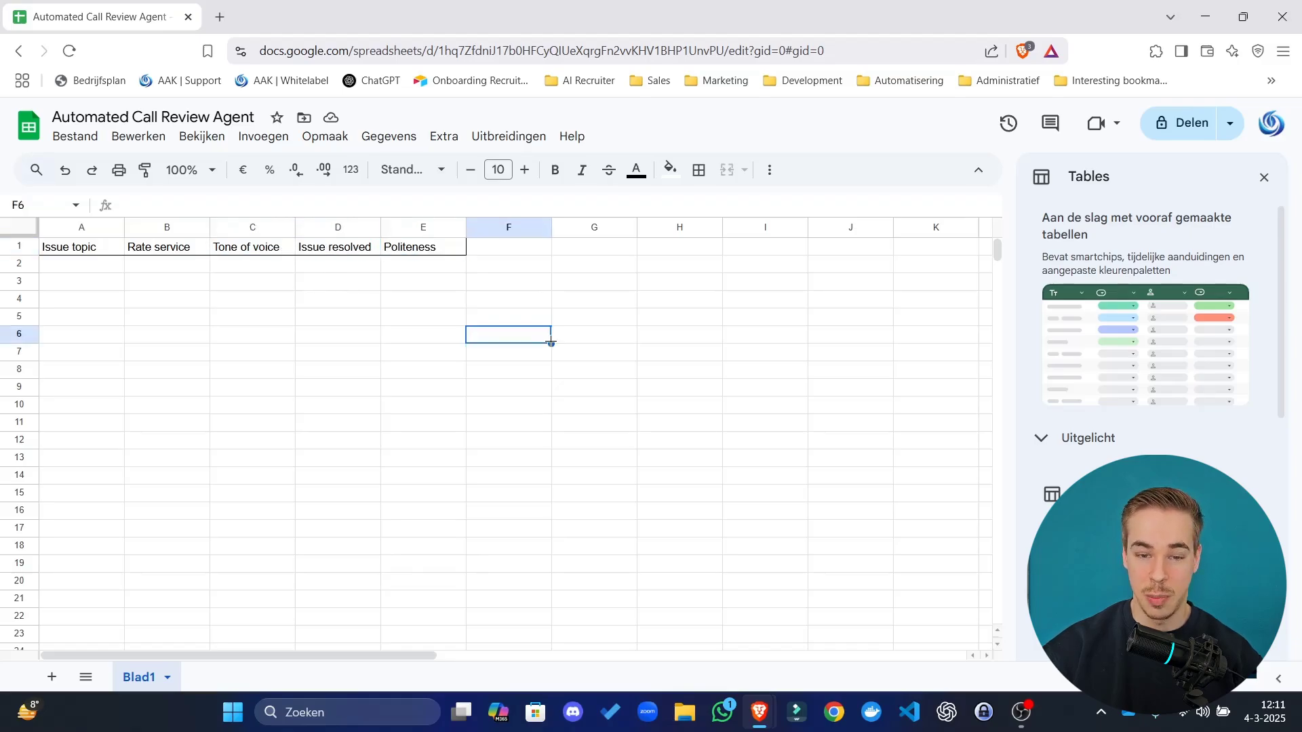
drag(90, 250, 431, 252)
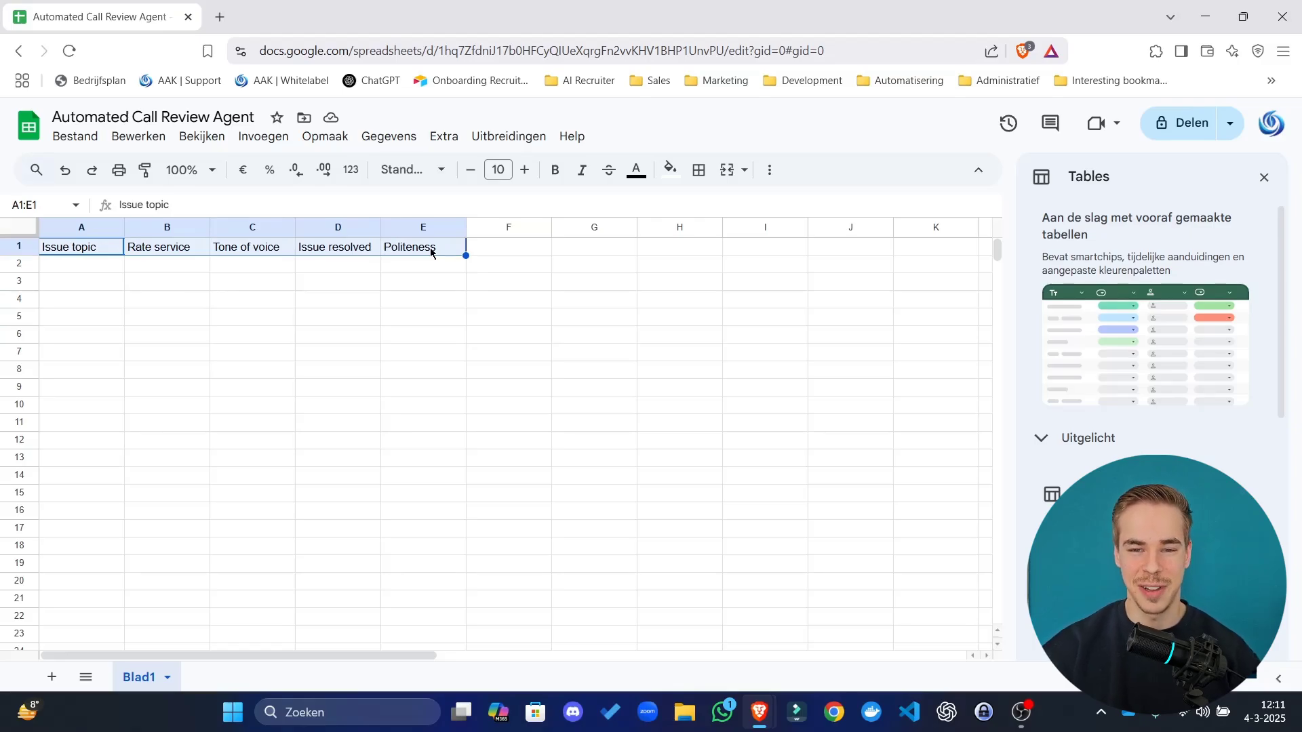
Confirm the rows beneath the headers are empty, then open the Make team dashboard in a new tab.
drag(422, 271, 436, 640)
click(425, 608)
scroll(425, 551, up, 1)
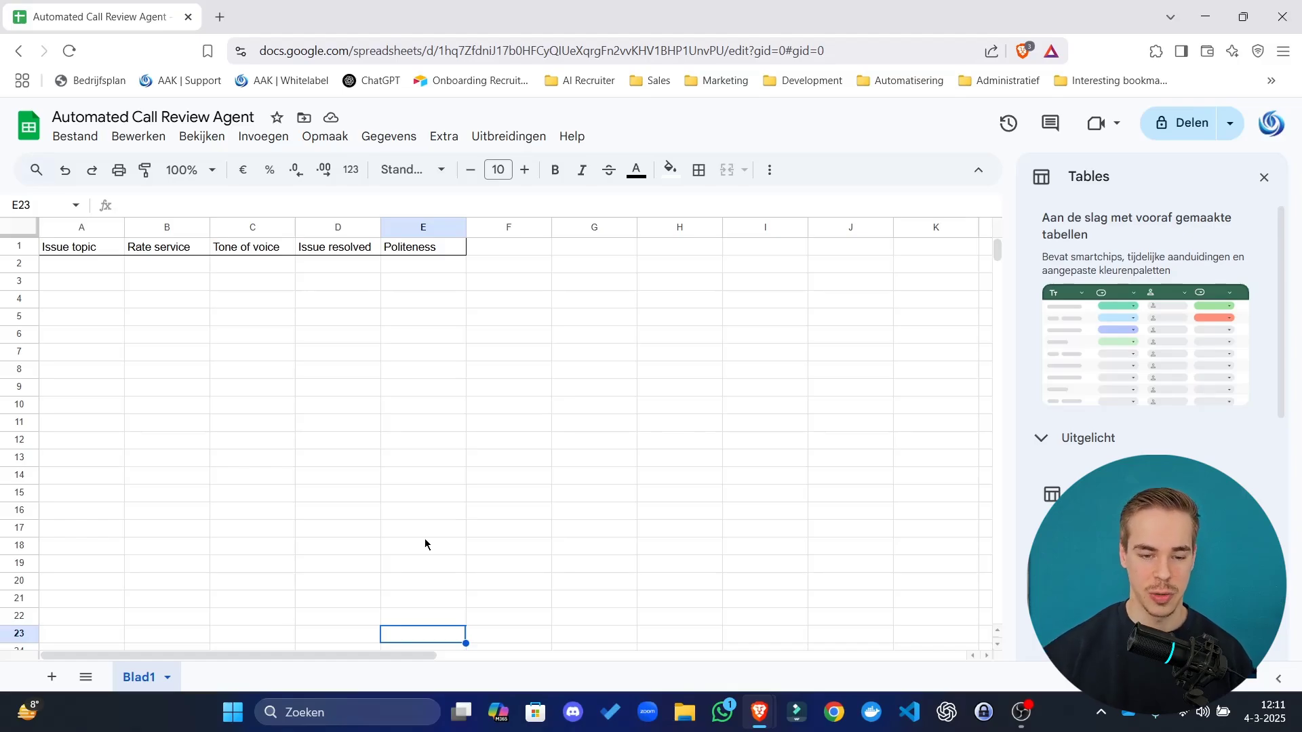
drag(413, 339, 462, 361)
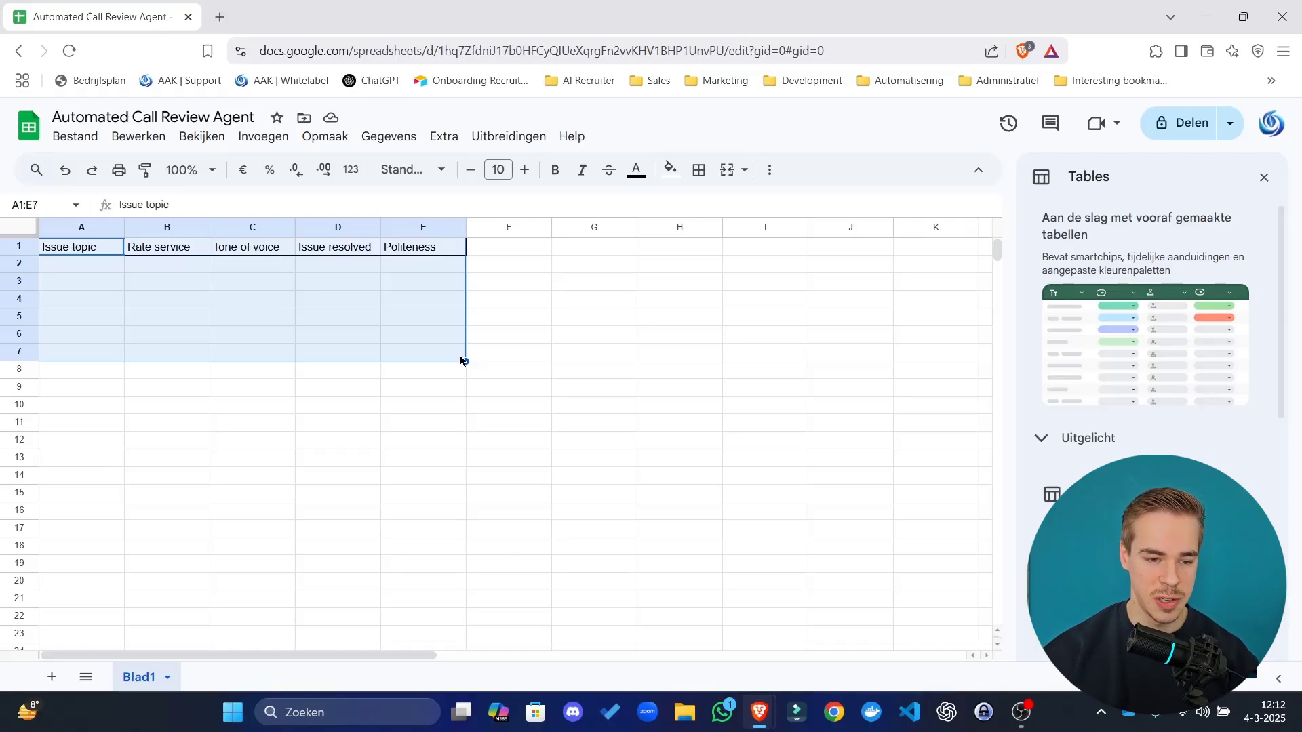
click(134, 302)
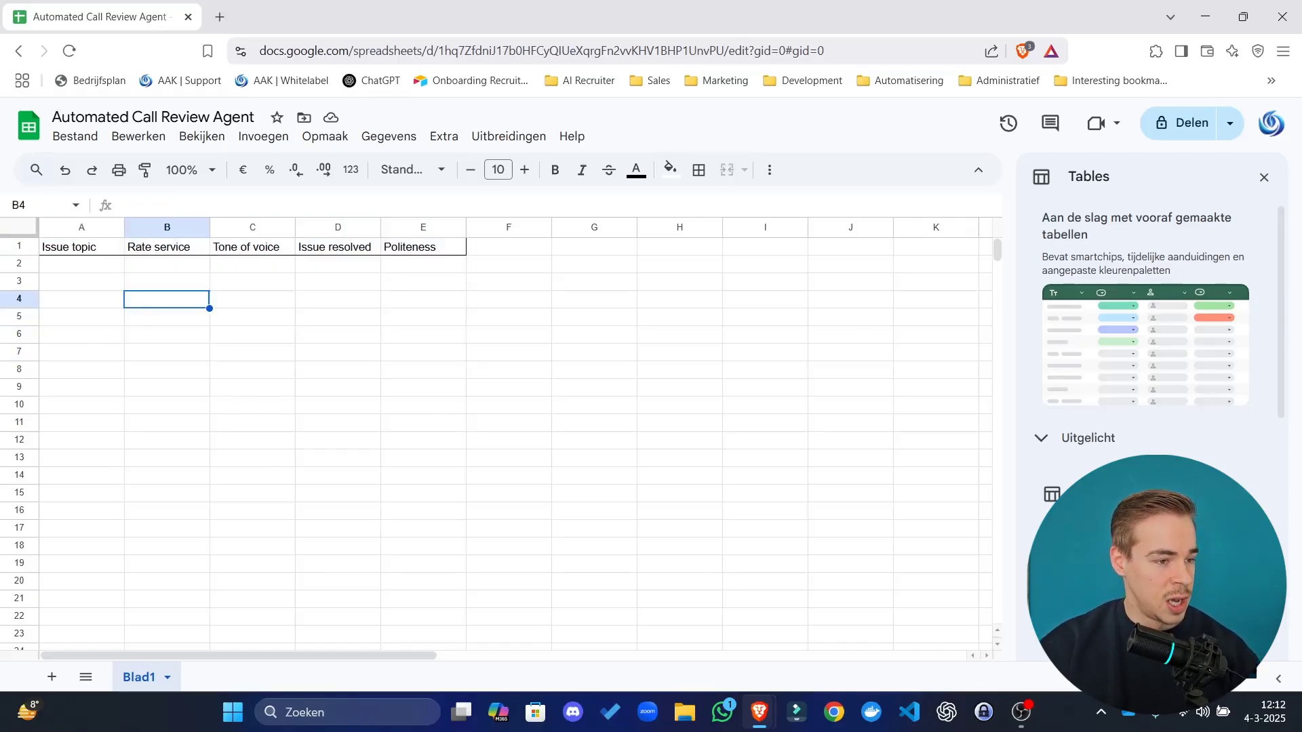
drag(0, 339, 524, 3)
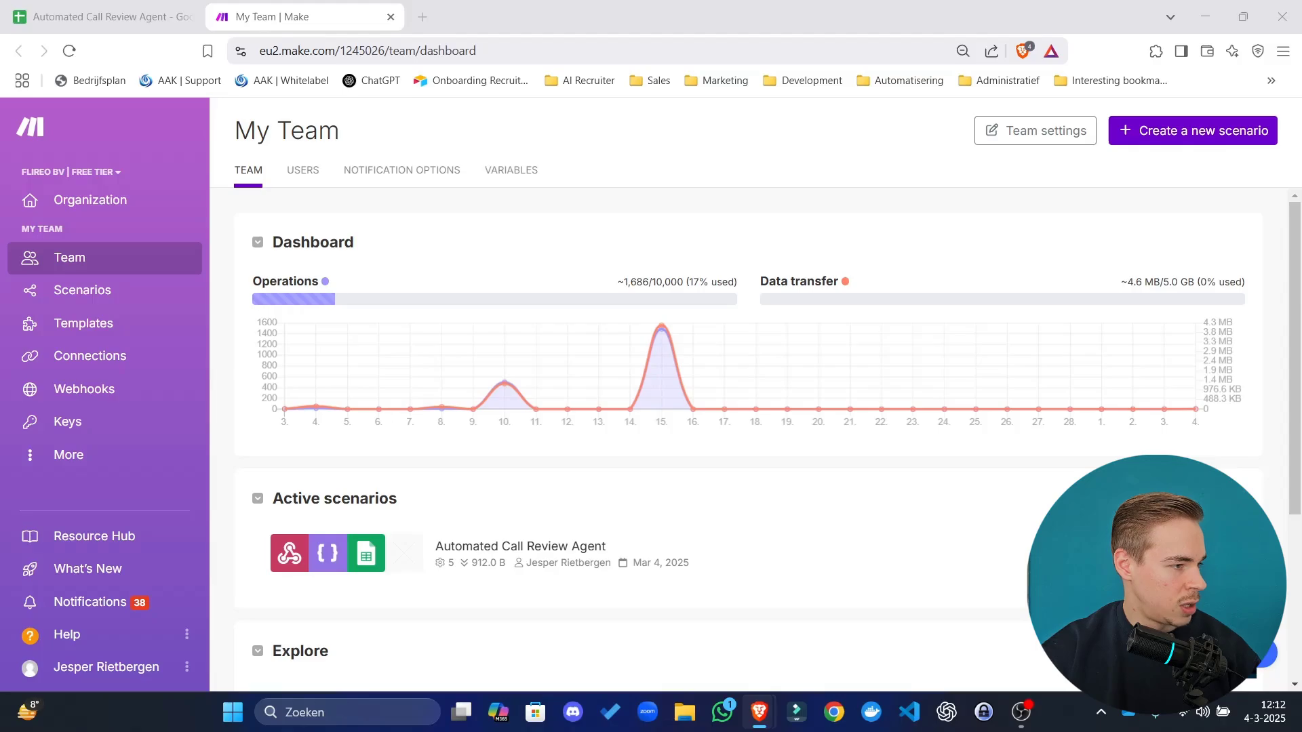
Move the Vapi dashboard tab into the Make window so the Ava assistant page shows beside Make.
drag(675, 3, 632, 13)
click(591, 16)
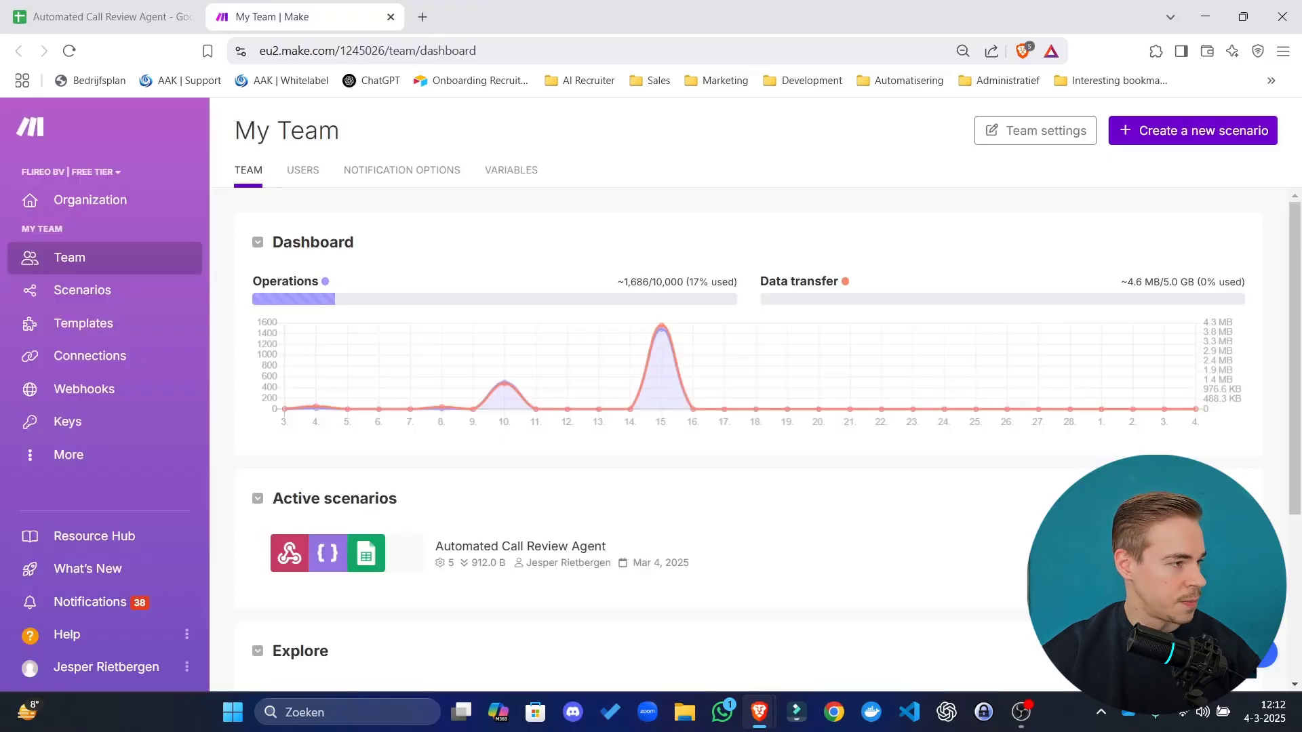
drag(783, 6, 546, 7)
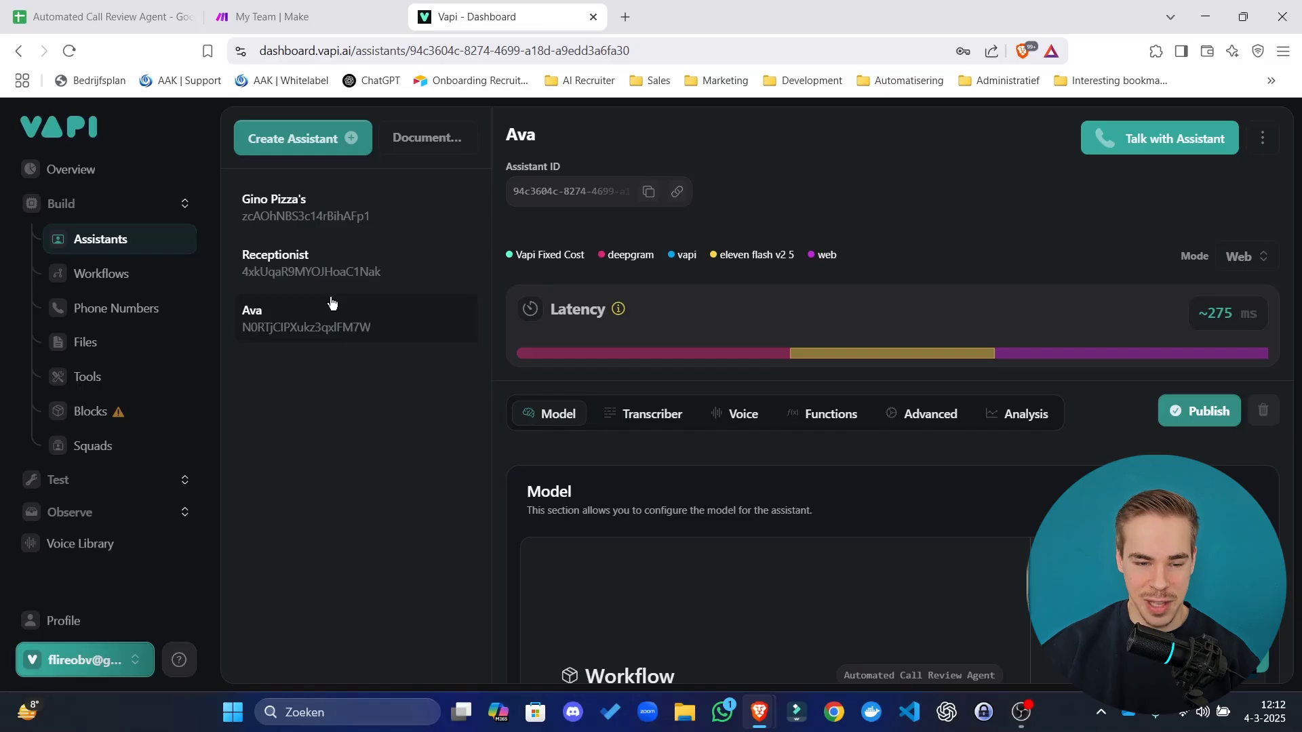
Dismiss the assistant templates and scroll Ava's Model section to its Automated Call Review Agent workflow.
click(293, 149)
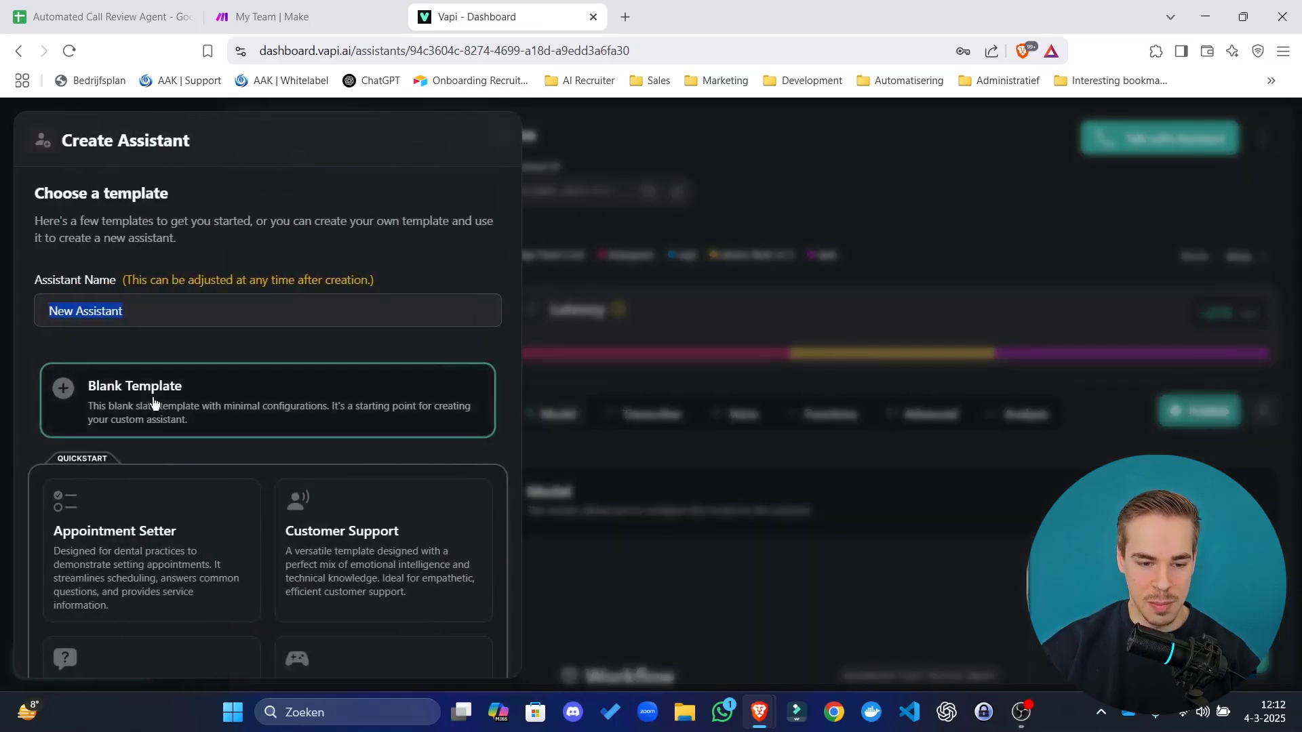
scroll(262, 520, down, 5)
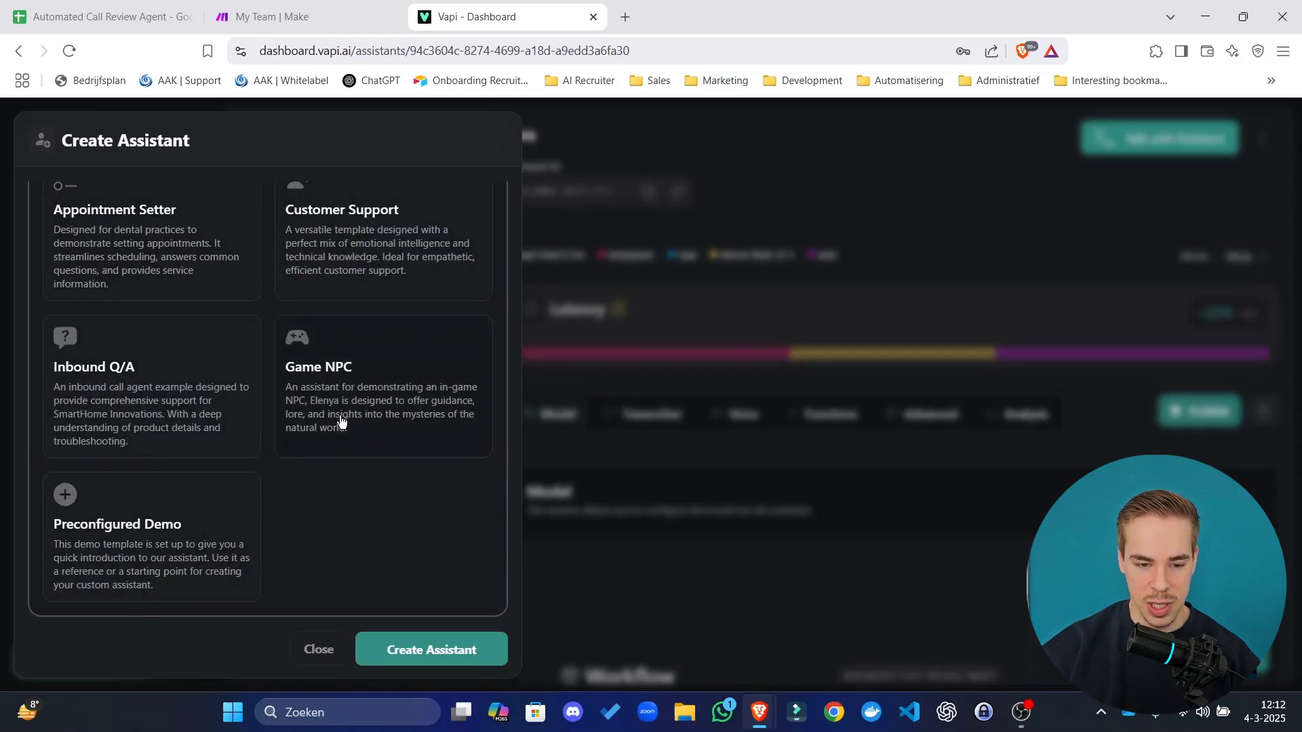
scroll(285, 407, up, 5)
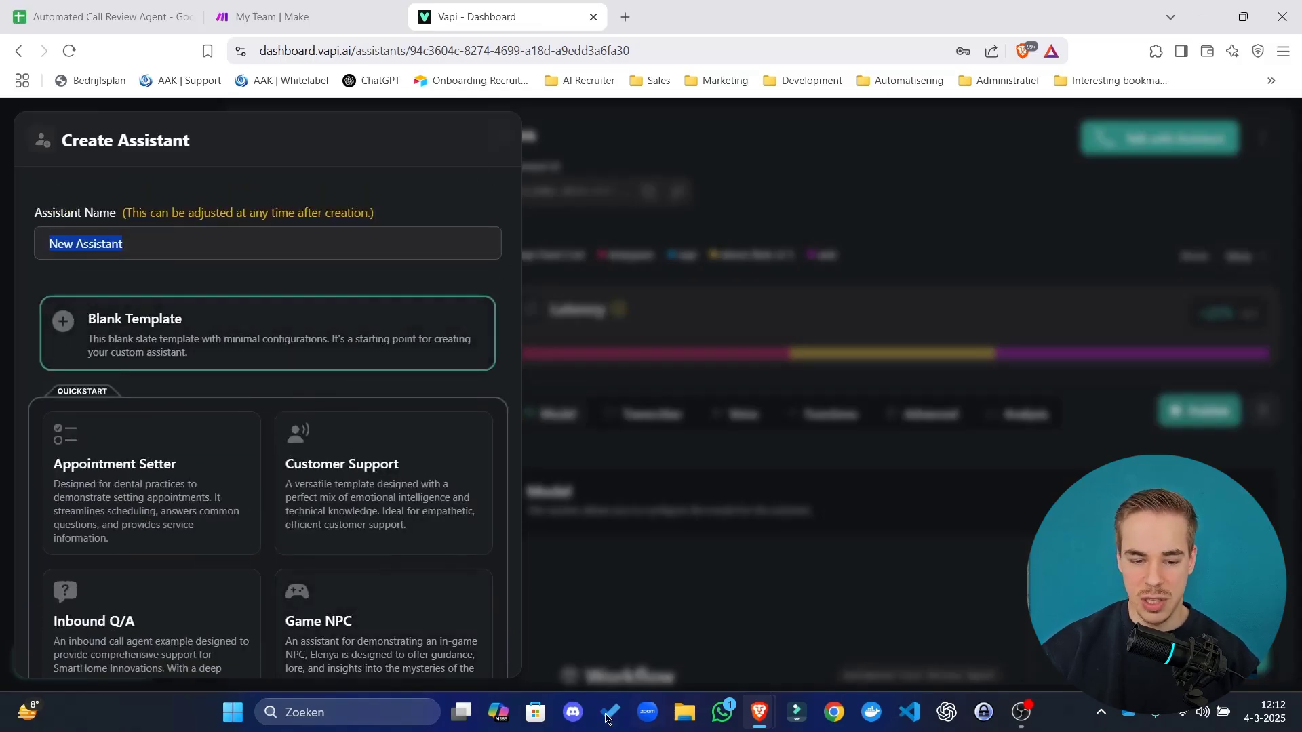
scroll(467, 608, down, 5)
click(326, 659)
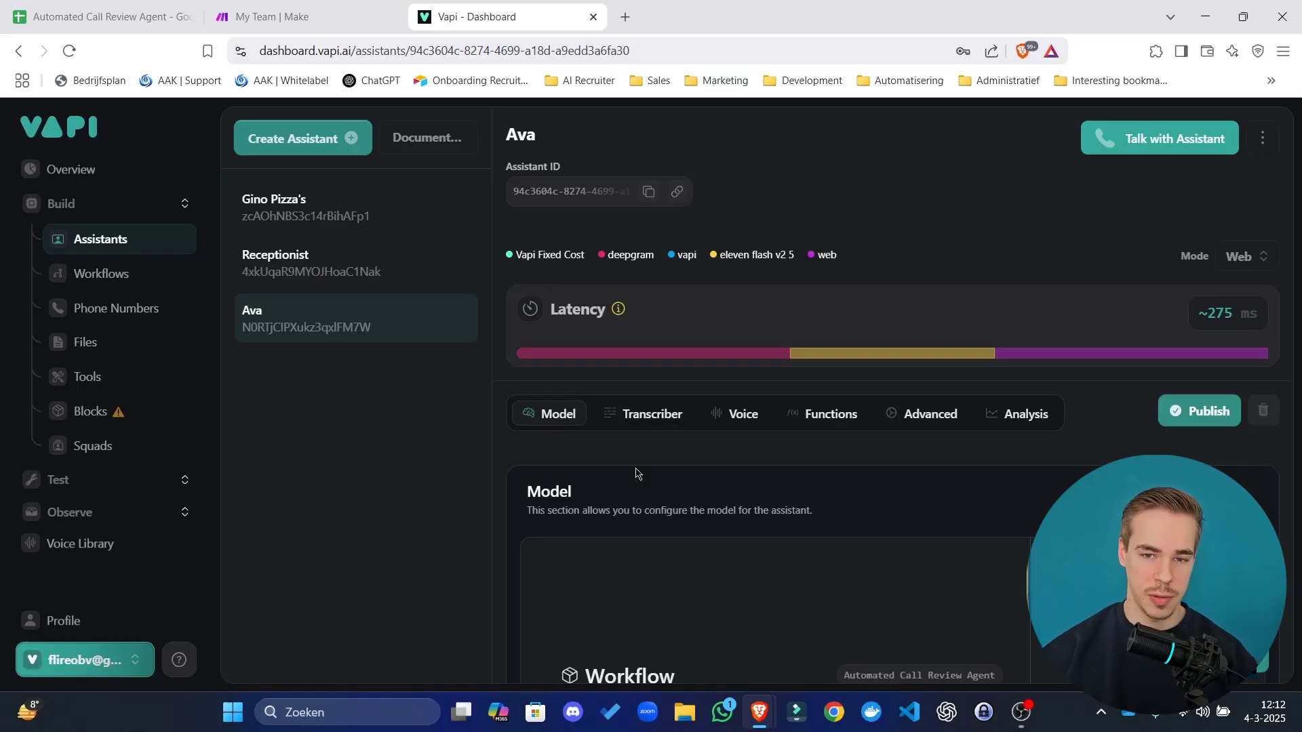
scroll(597, 466, down, 4)
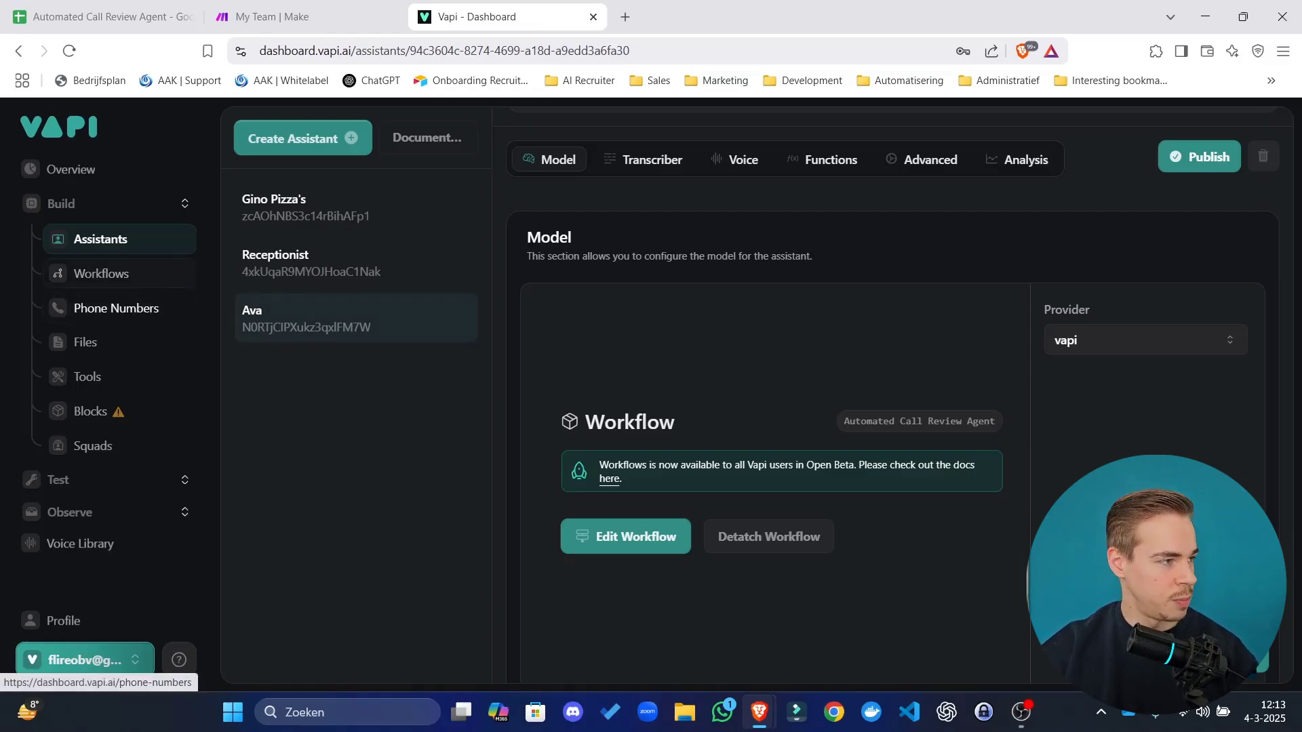
Open the Automated Call Review Agent workflow from Workflows, reload the editor and close the Condition panel.
click(122, 273)
double_click(340, 315)
click(914, 437)
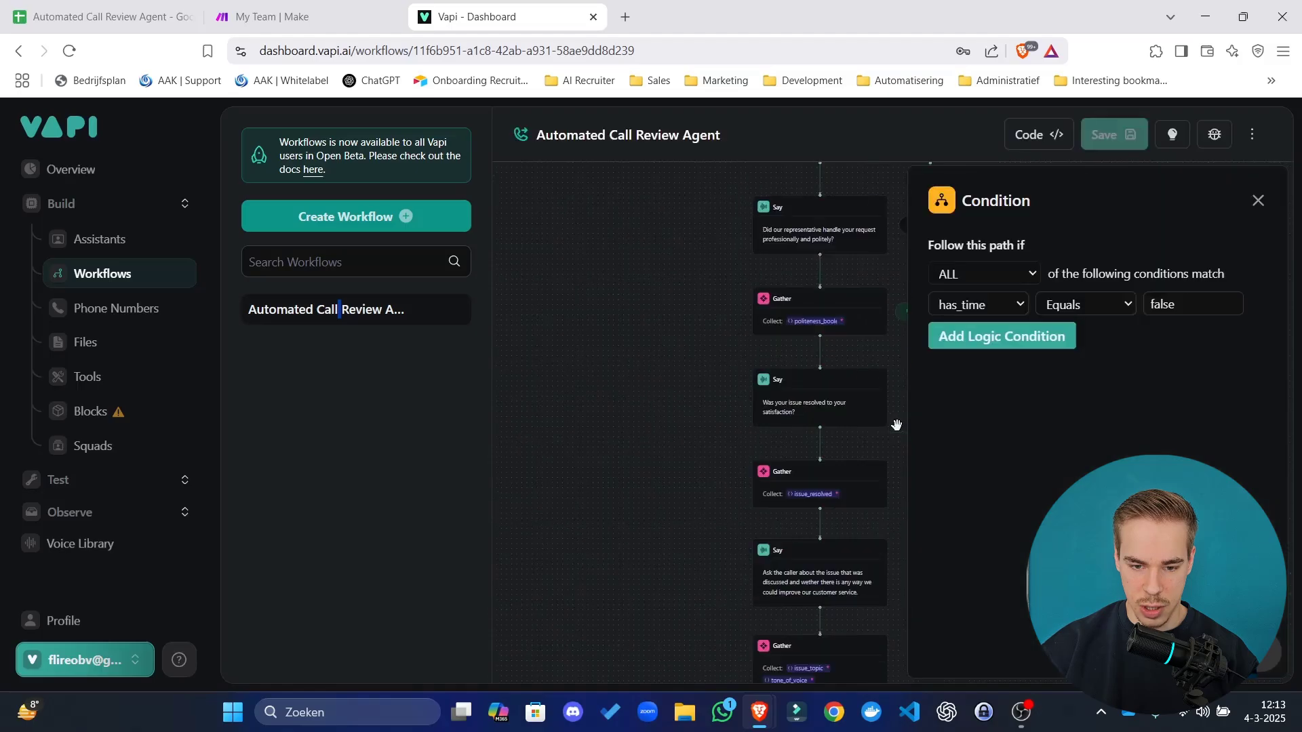
click(1258, 201)
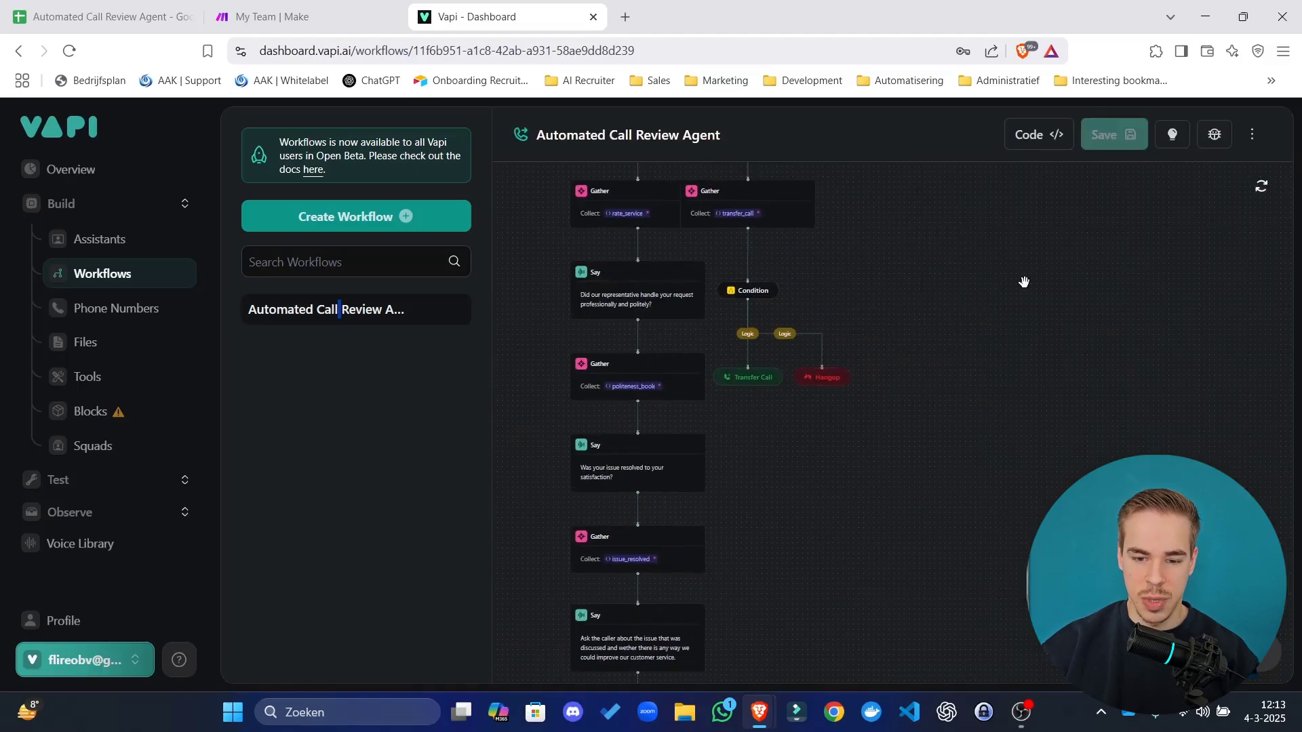
scroll(950, 465, up, 5)
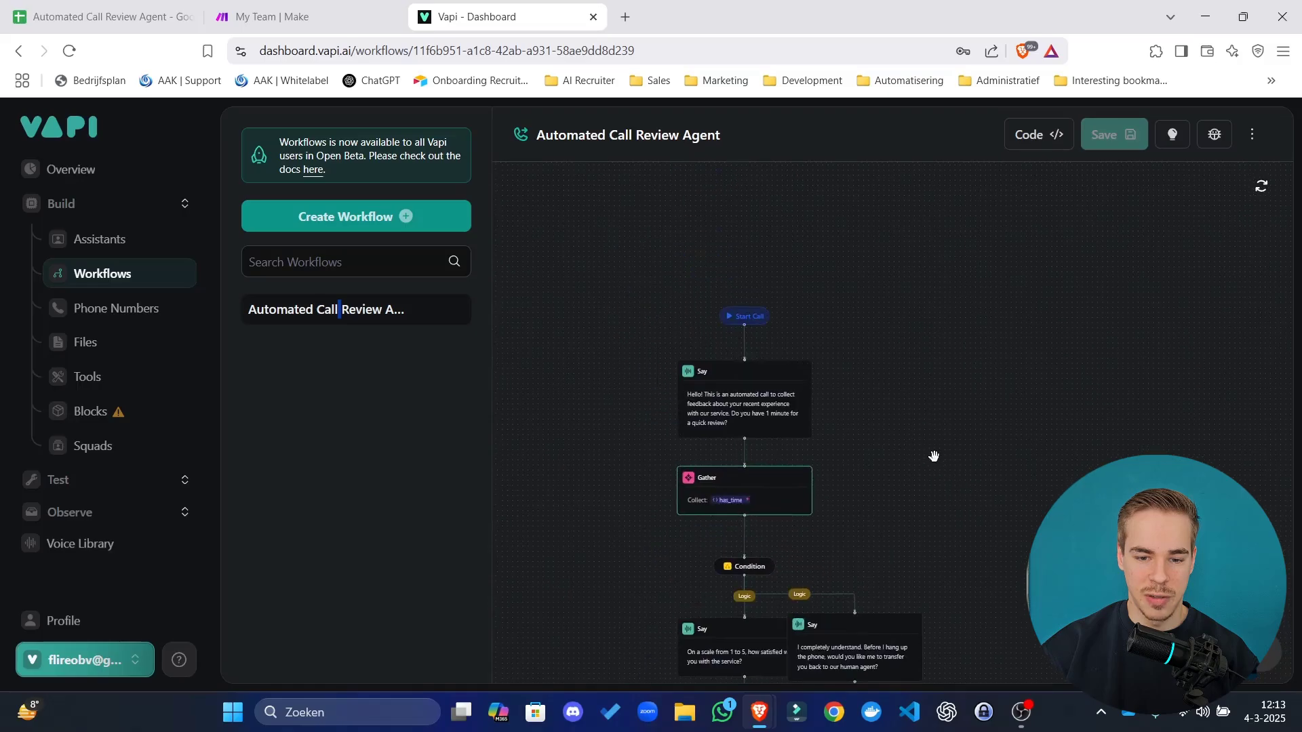
scroll(919, 370, down, 5)
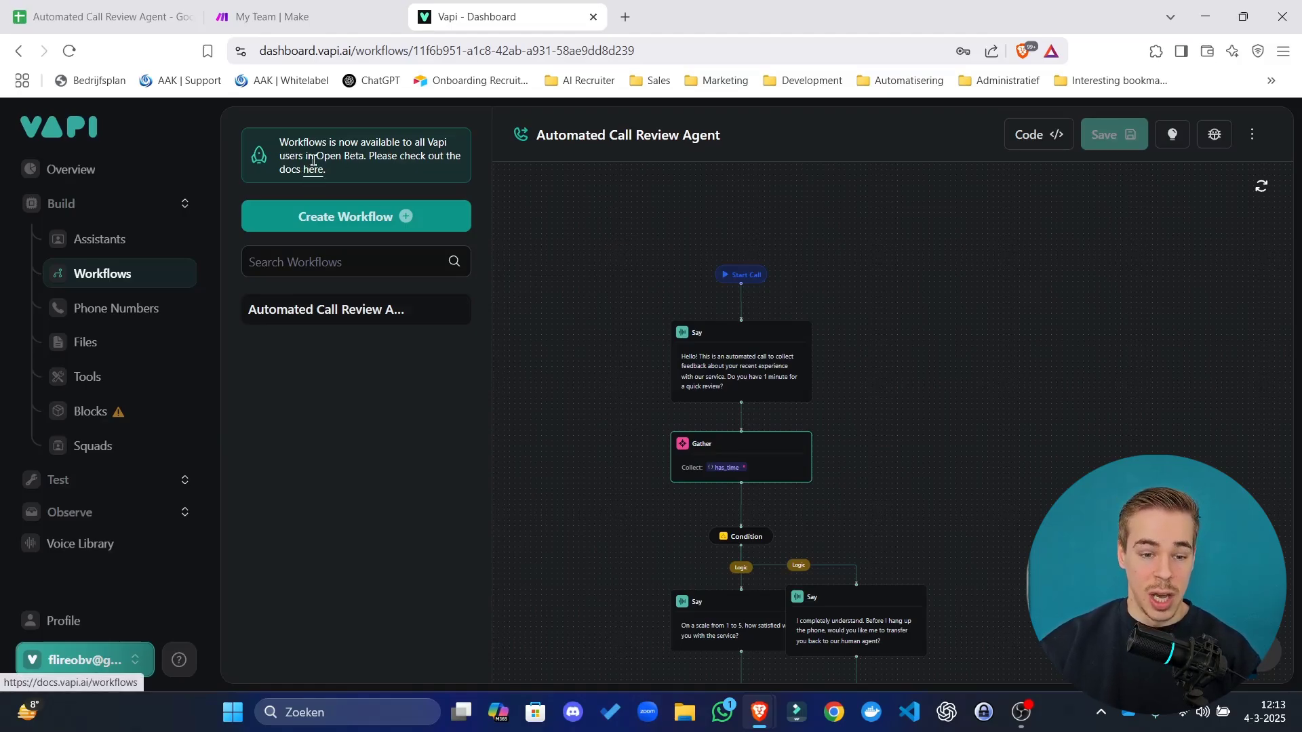
Read the Open Beta notice and open its workflows documentation link in a new tab.
drag(313, 145, 416, 183)
click(399, 158)
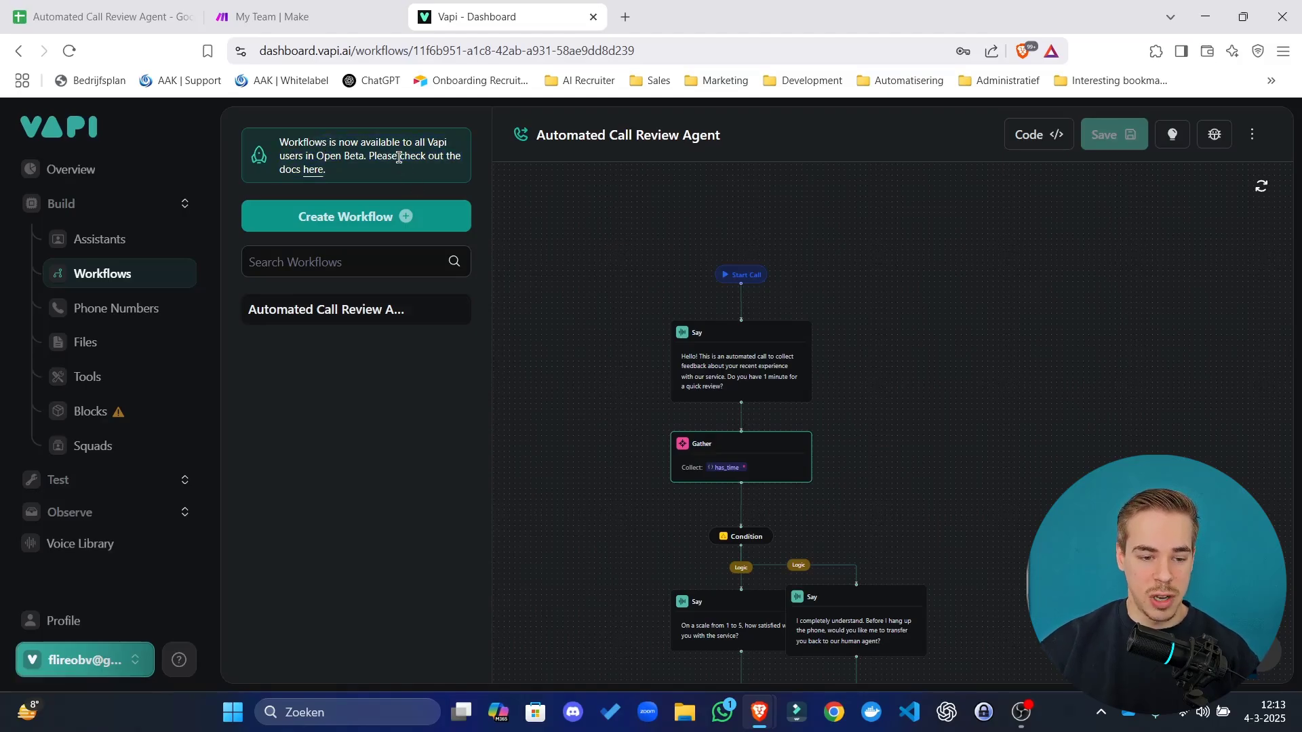
drag(281, 142, 416, 150)
click(416, 150)
drag(309, 142, 304, 157)
click(296, 168)
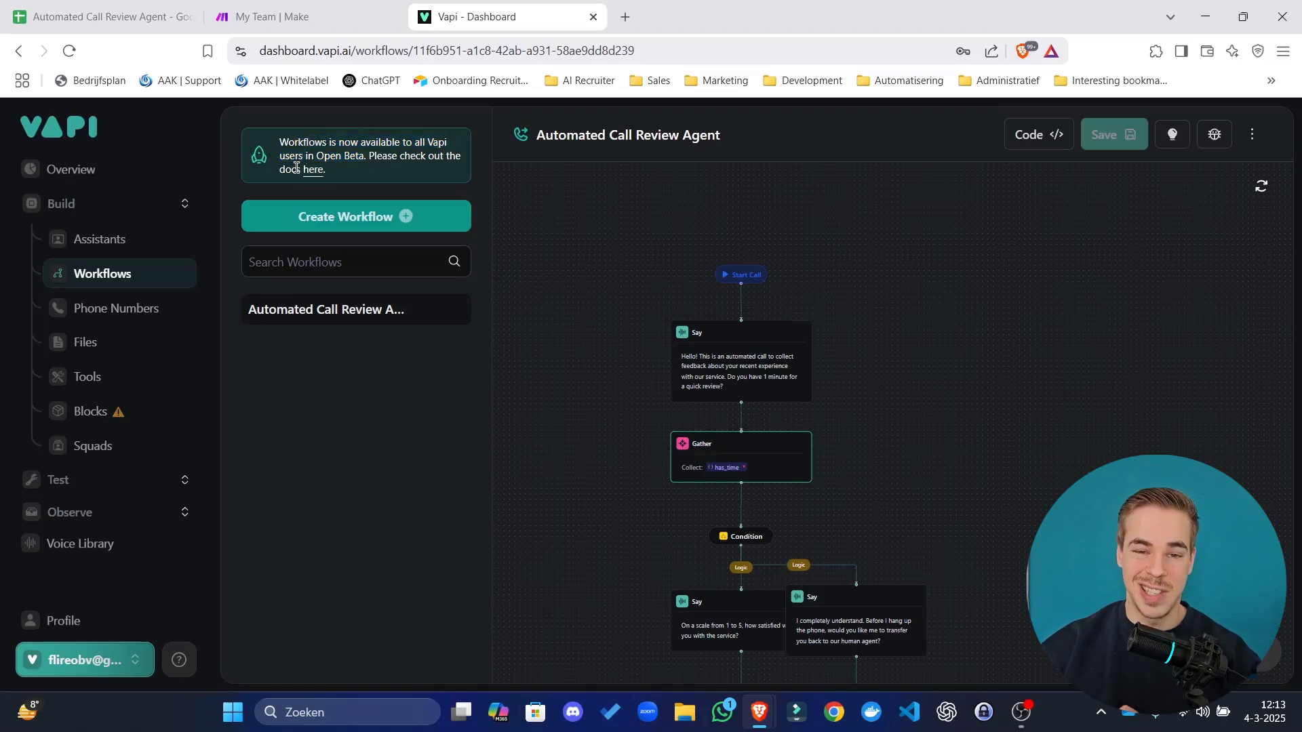
right_click(313, 174)
click(334, 186)
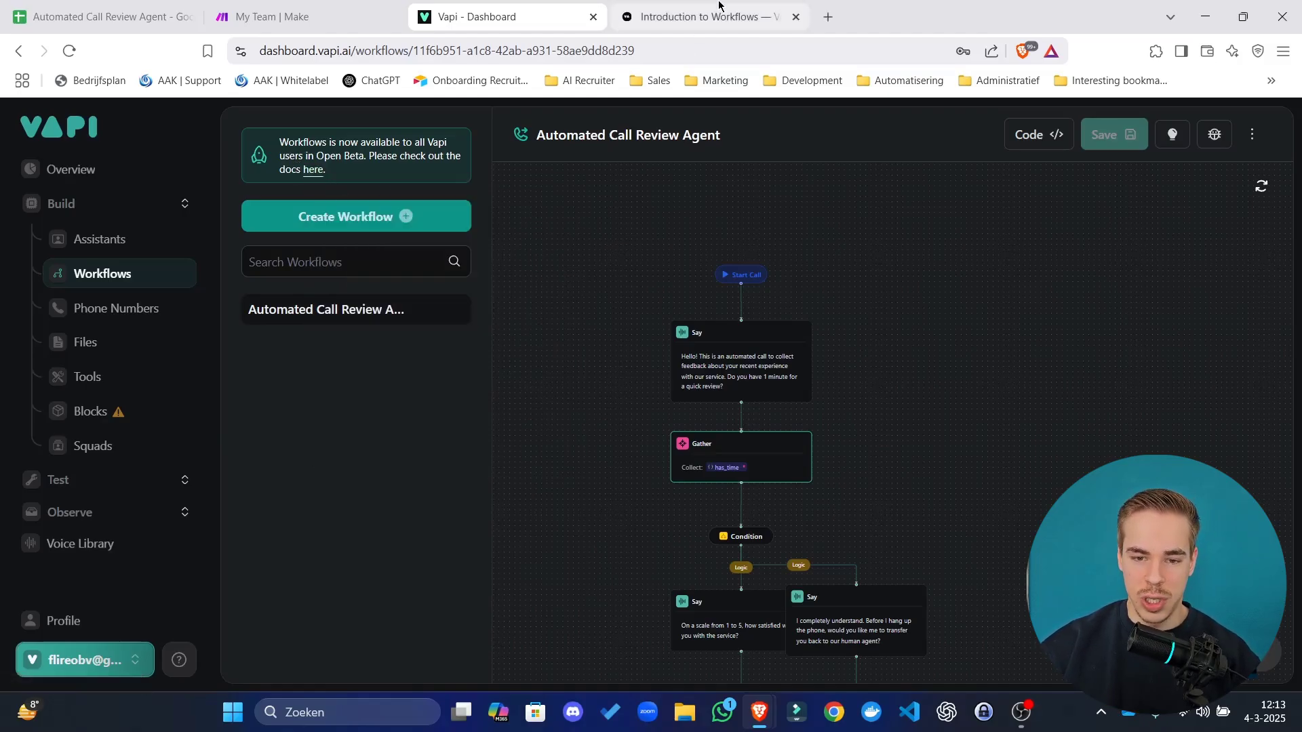
click(718, 10)
Expand Tasks and Conditions in the workflow docs, read the building tips, then return to the editor.
scroll(499, 360, down, 2)
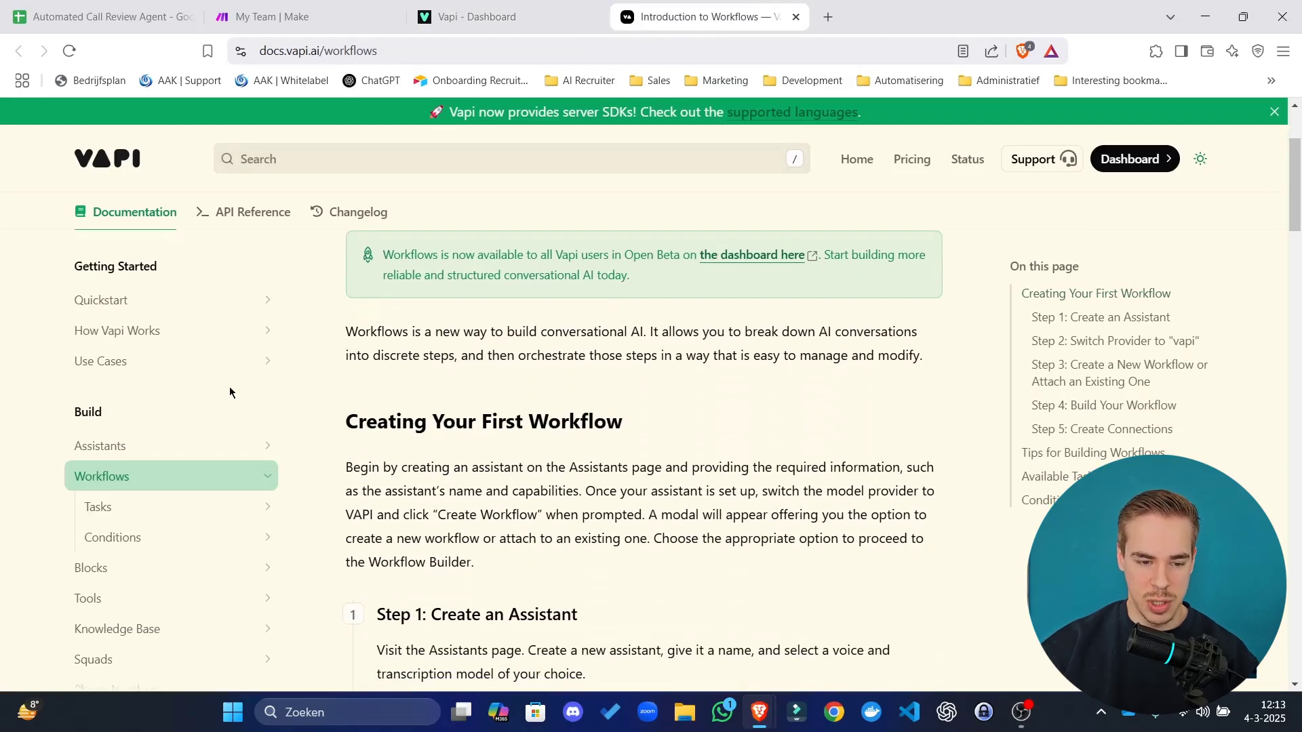
click(504, 7)
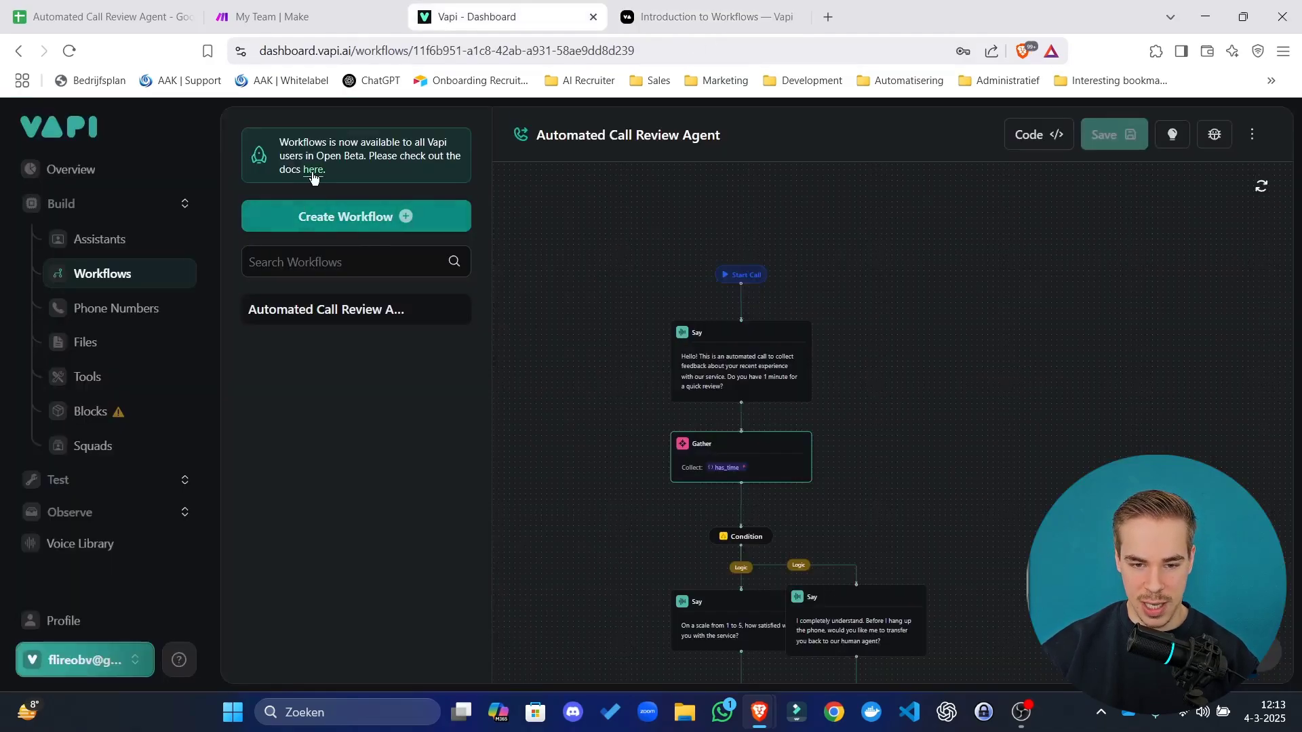
click(686, 6)
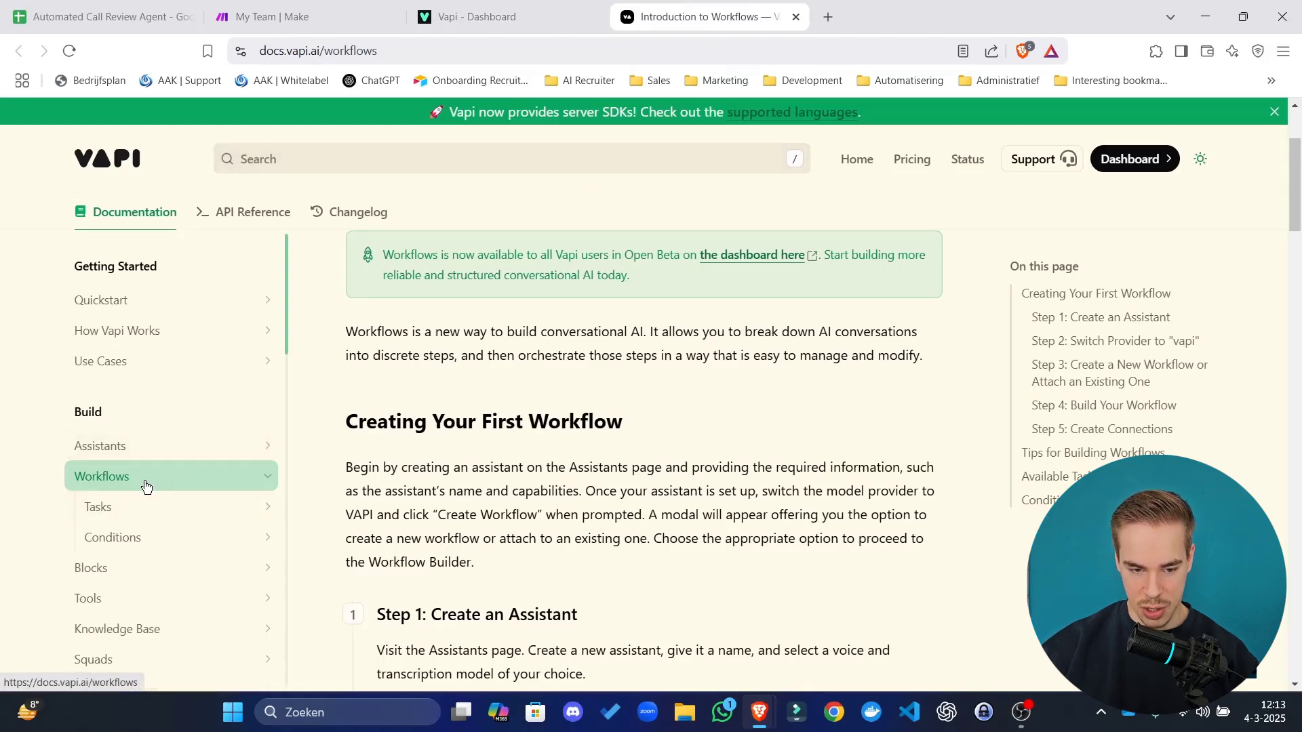
click(163, 514)
scroll(156, 509, down, 4)
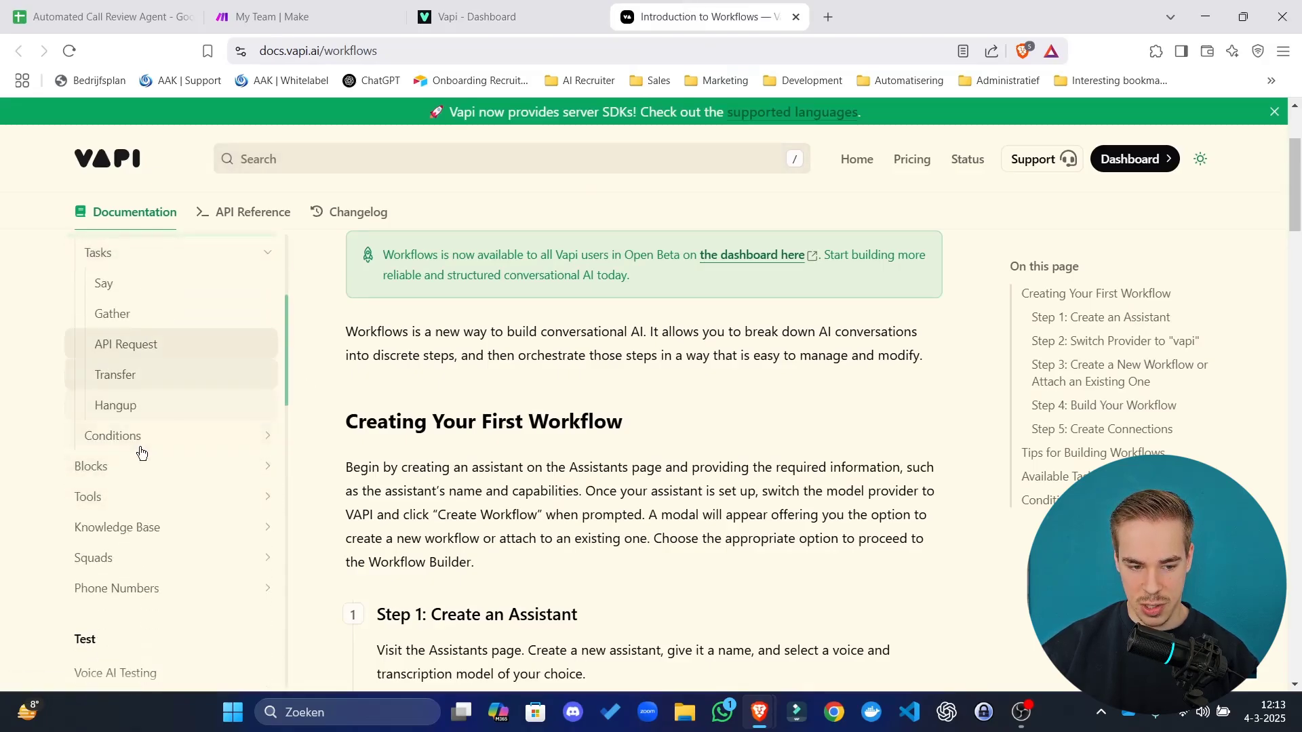
click(143, 437)
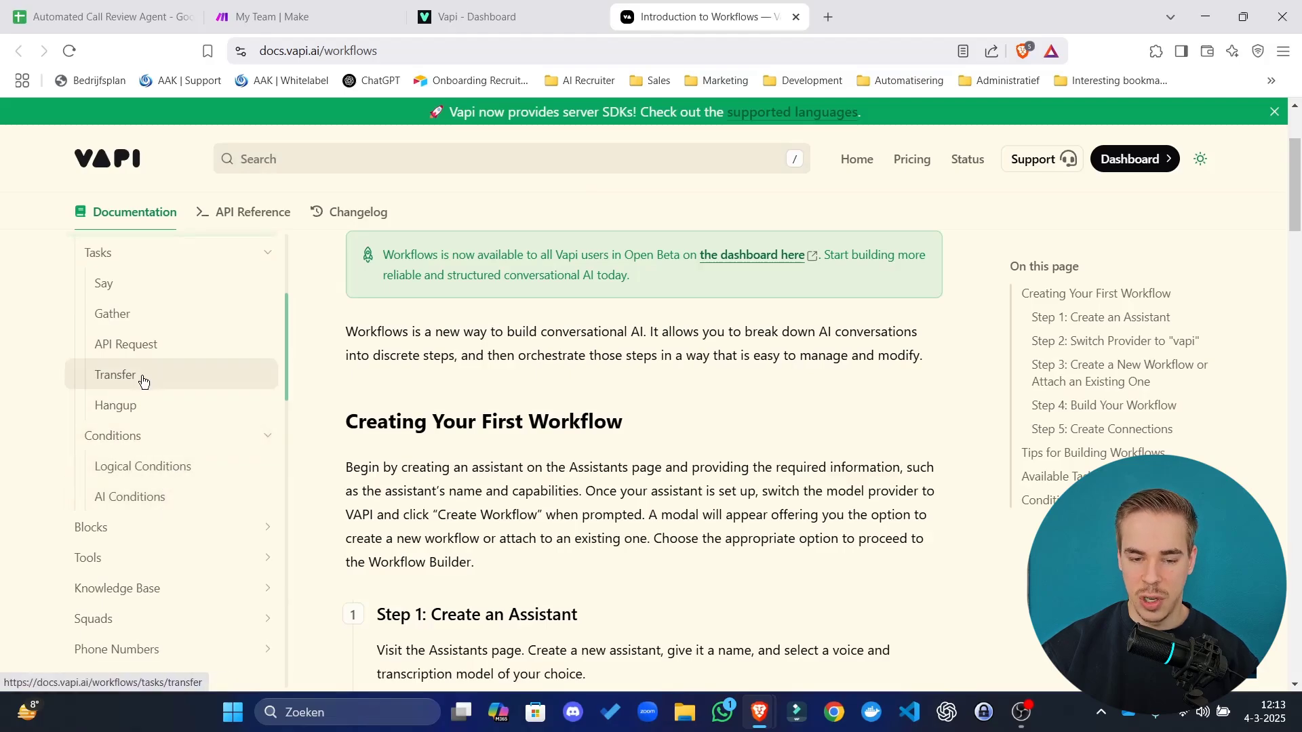
scroll(139, 378, up, 3)
scroll(500, 404, down, 20)
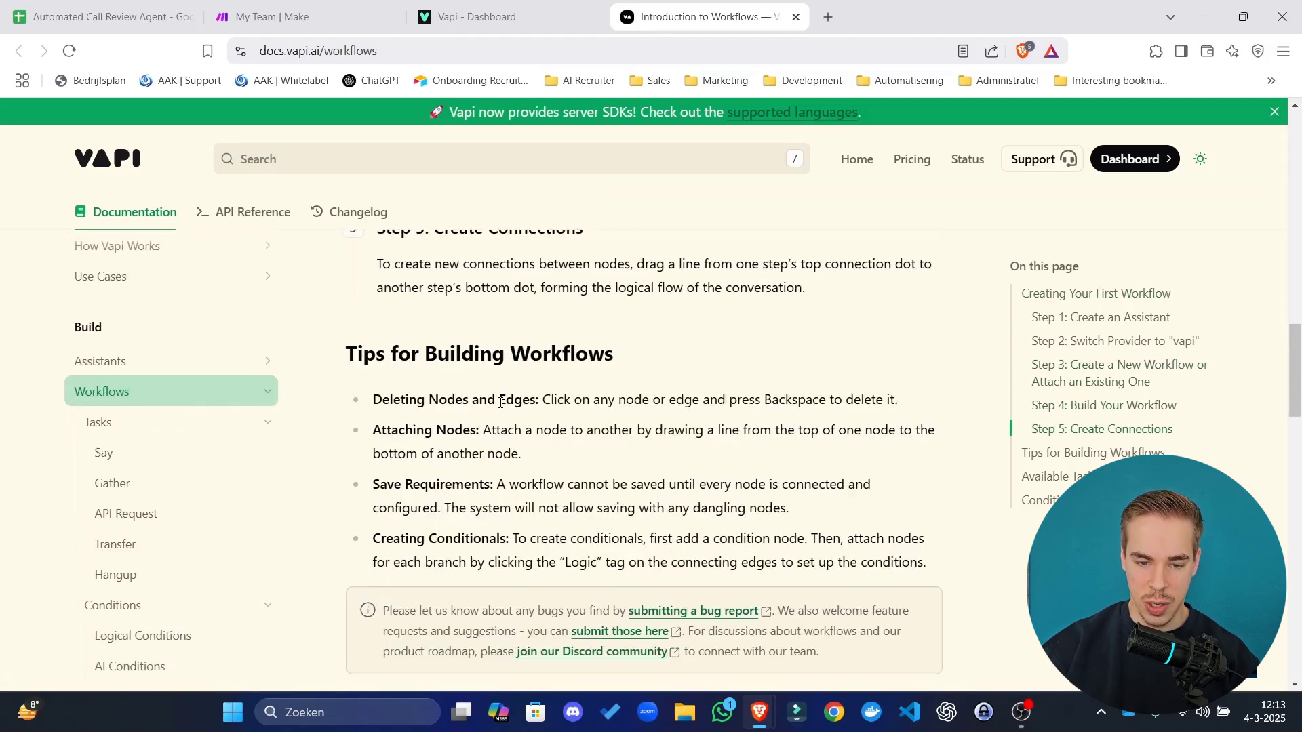
scroll(516, 393, up, 5)
click(474, 17)
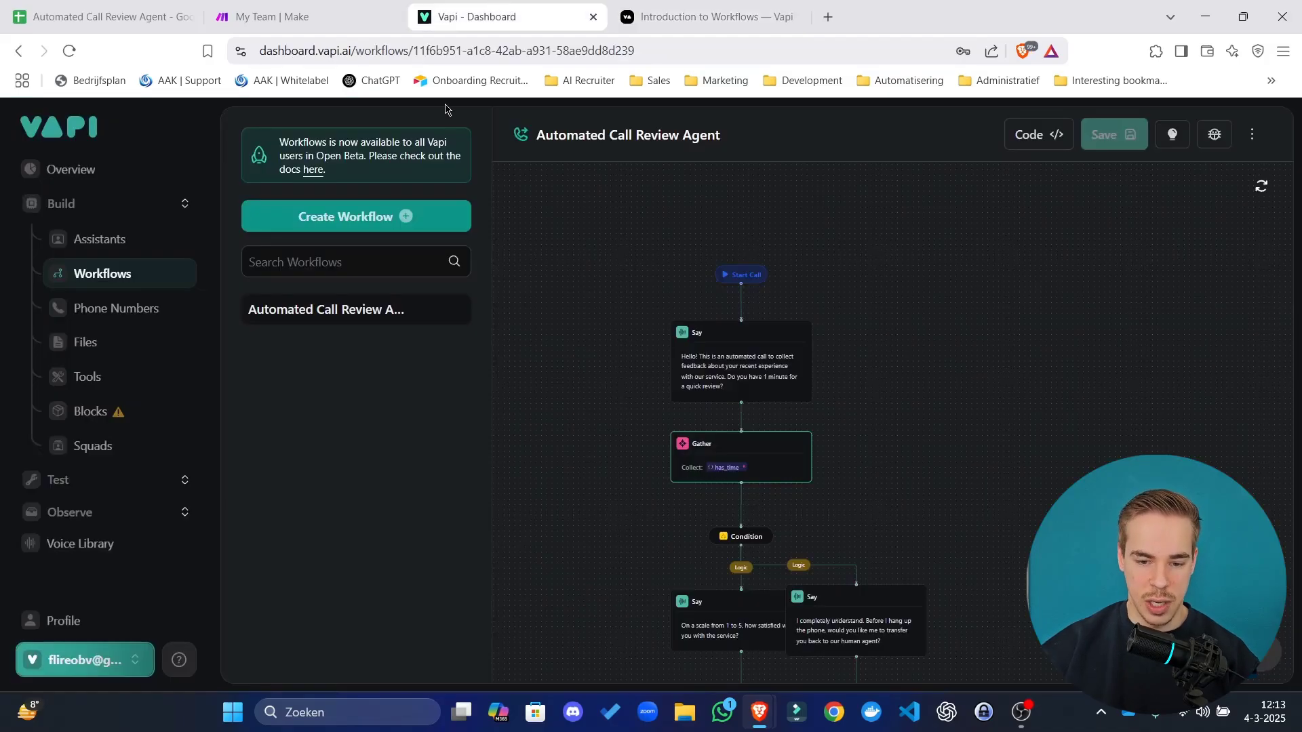
Pan down the call review flow to its Transfer Call and Hangup branch, then start a new workflow.
drag(919, 415, 911, 334)
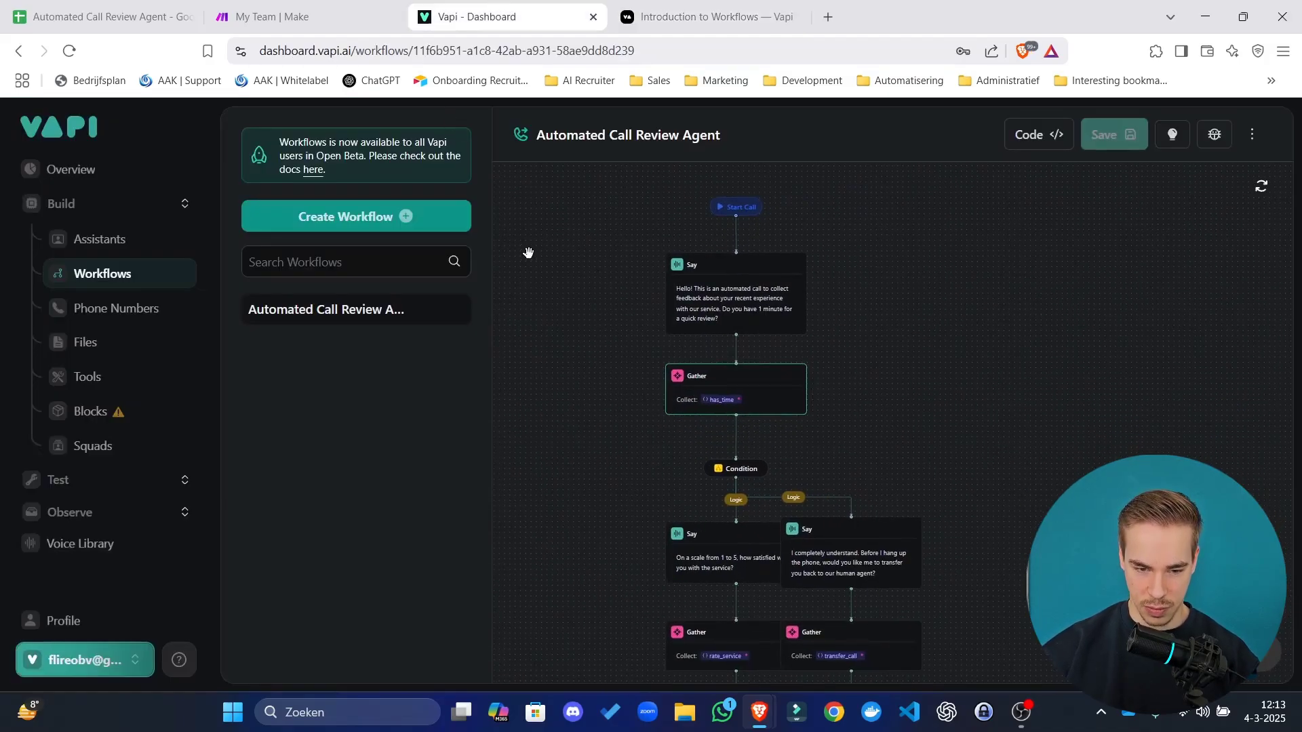
drag(931, 441, 905, 291)
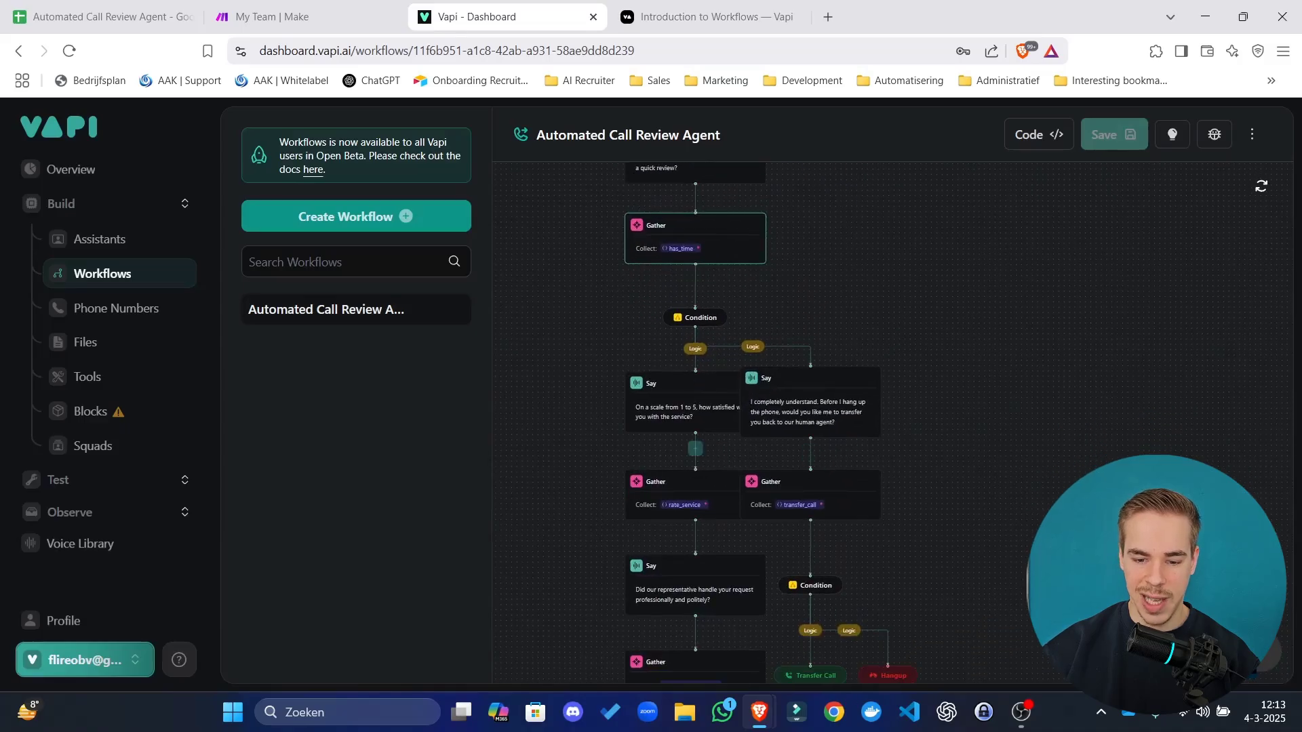
drag(1085, 563, 1052, 395)
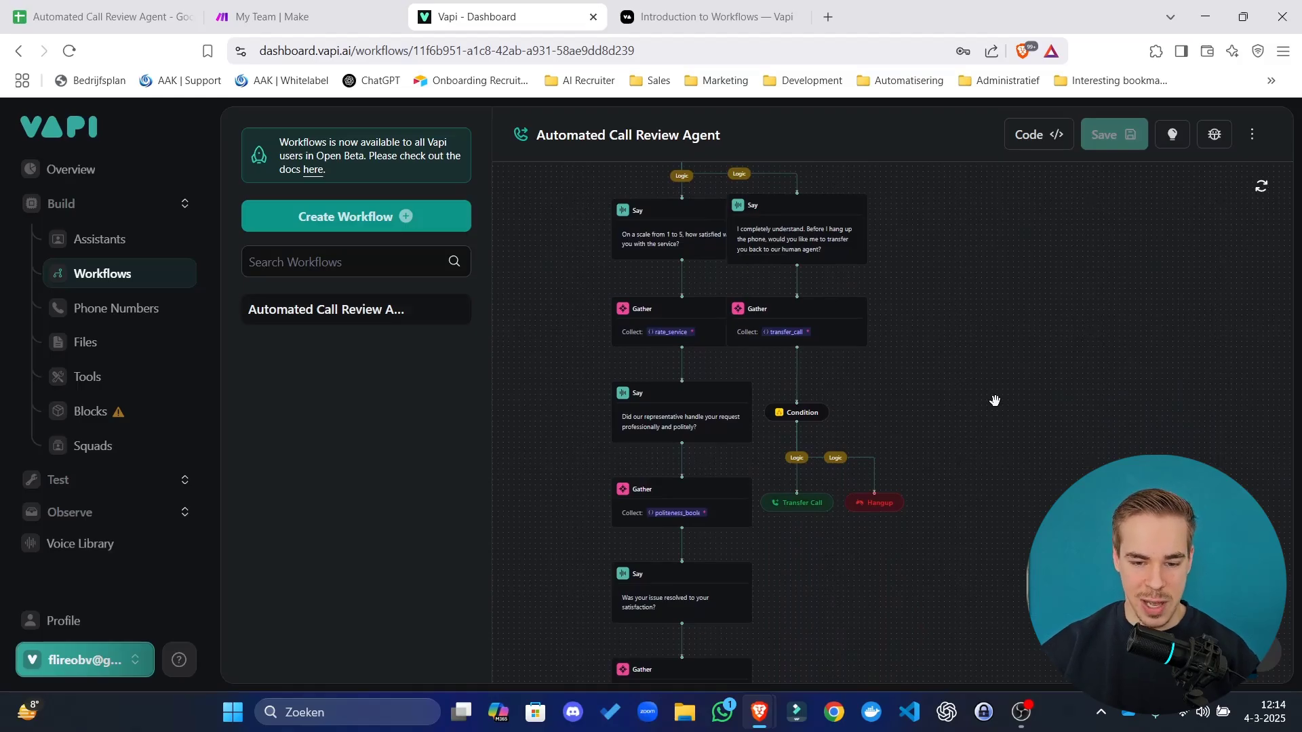
click(429, 223)
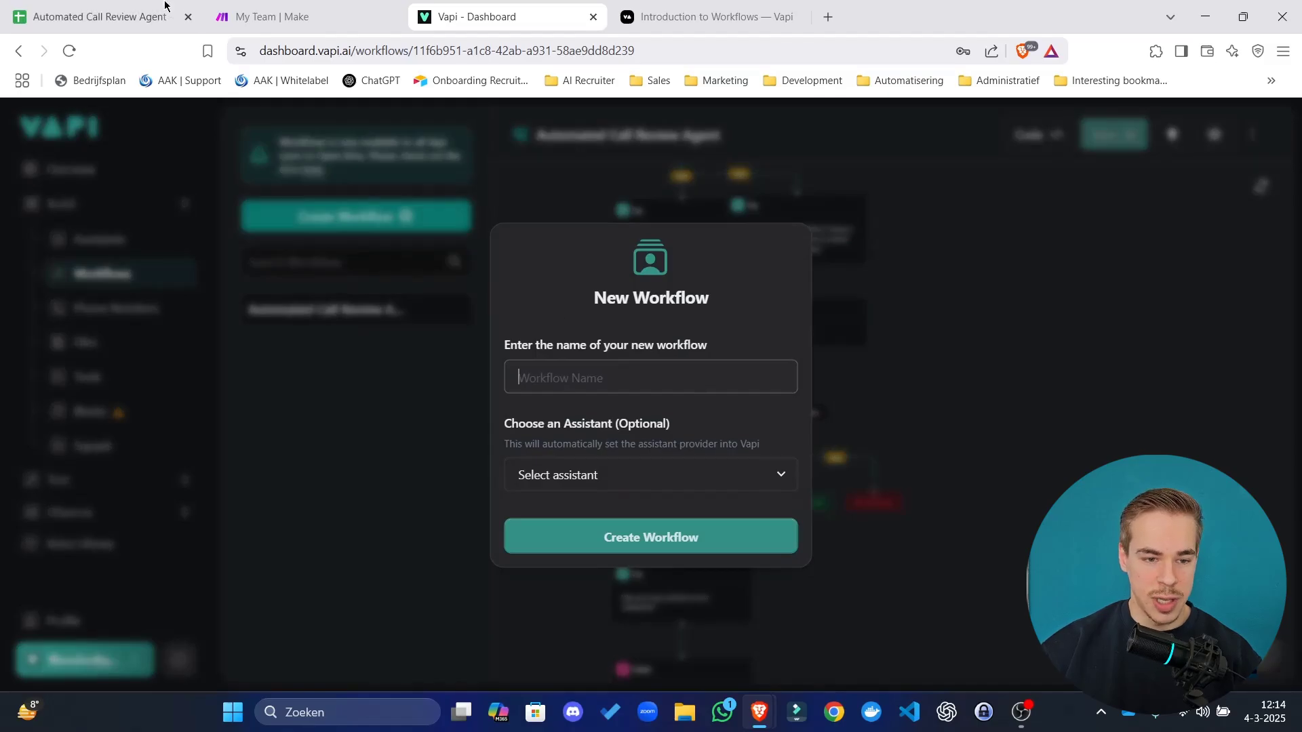
Name the new workflow 'Automated Call Review Agent' from the sheet title, leave the assistant empty, and create it.
click(101, 16)
click(157, 115)
key(ctrl+c)
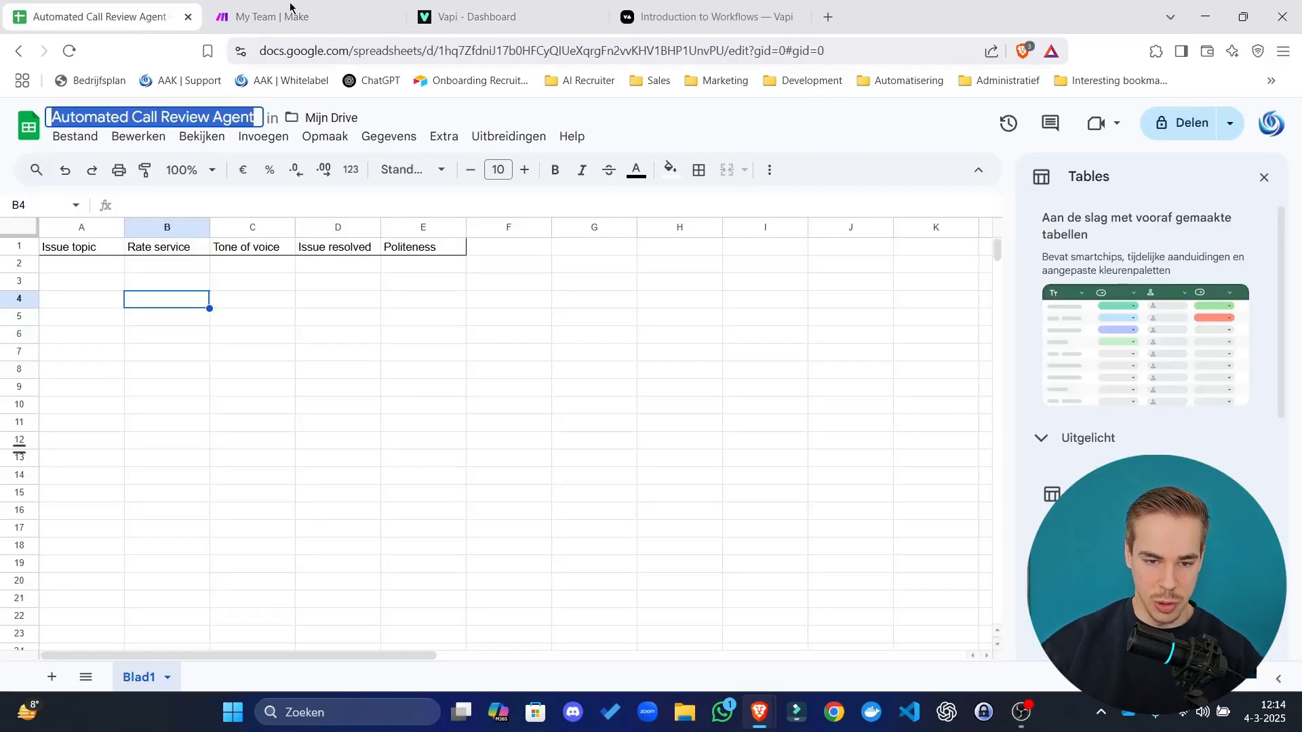
click(438, 15)
key(ctrl+v)
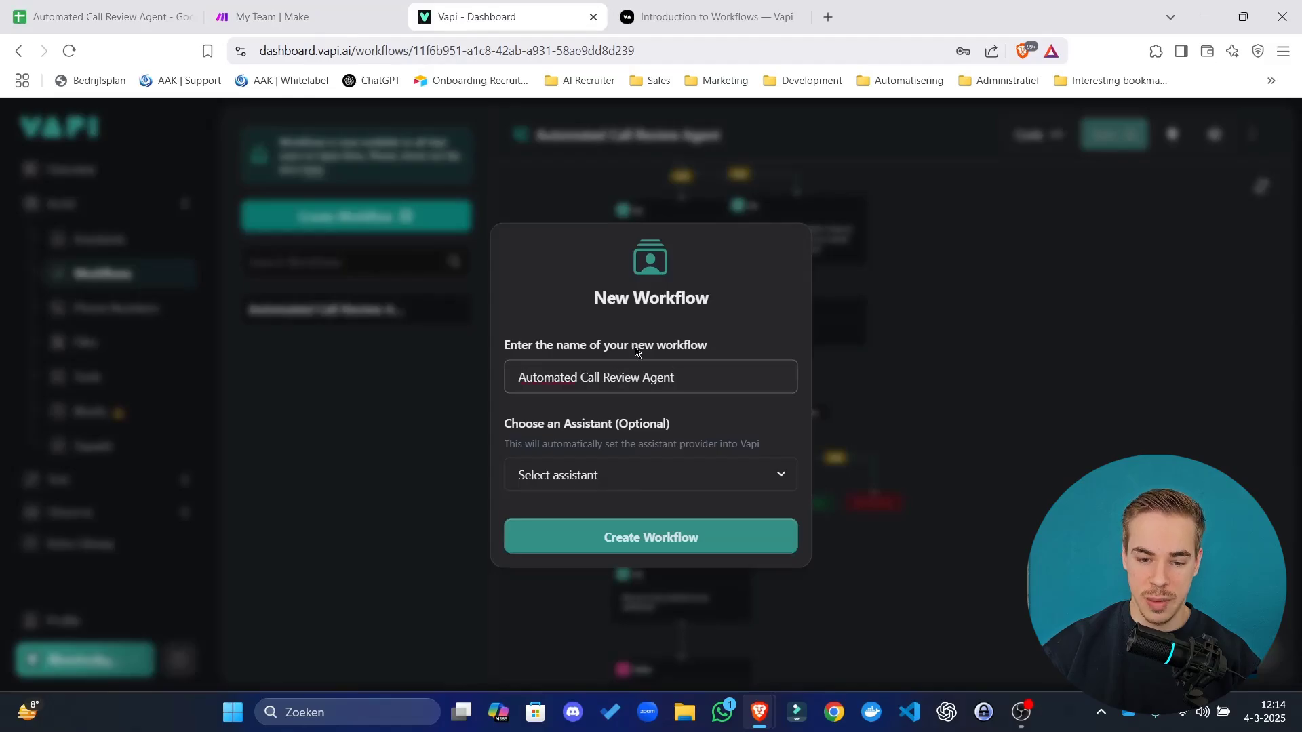
click(644, 483)
click(644, 480)
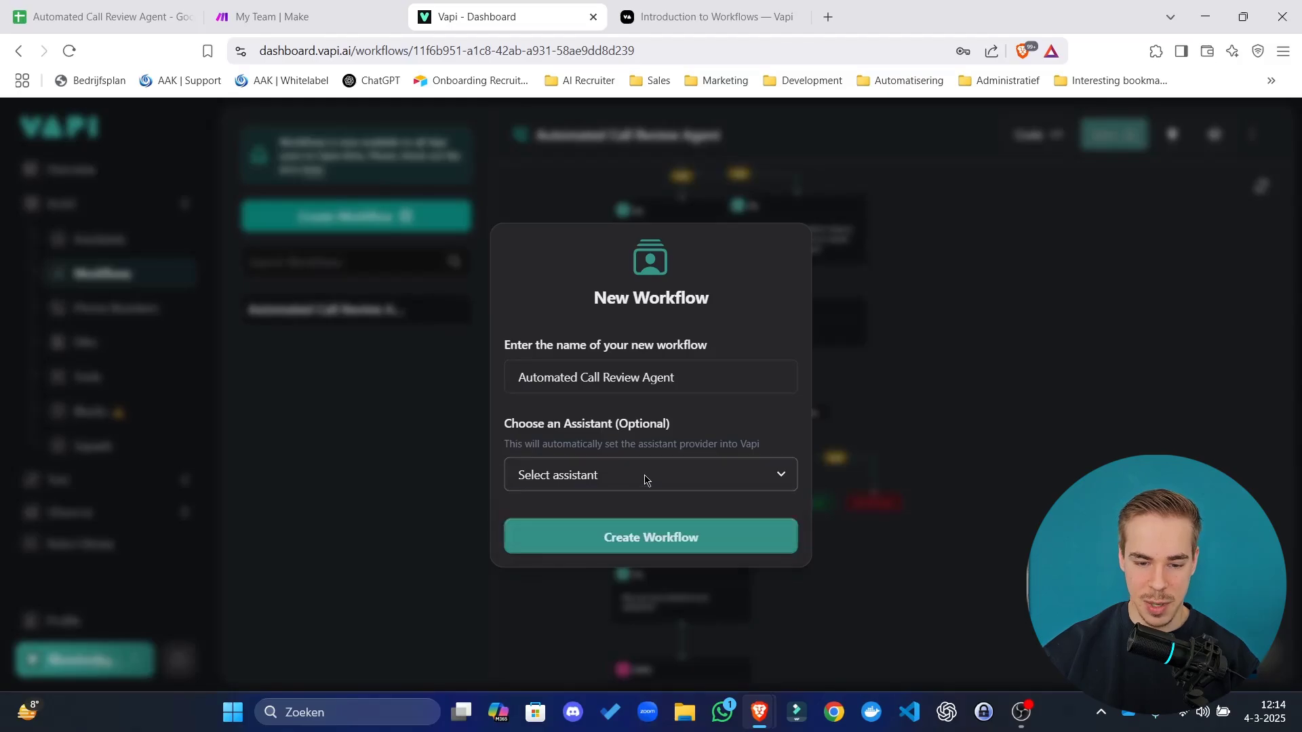
drag(586, 424, 649, 464)
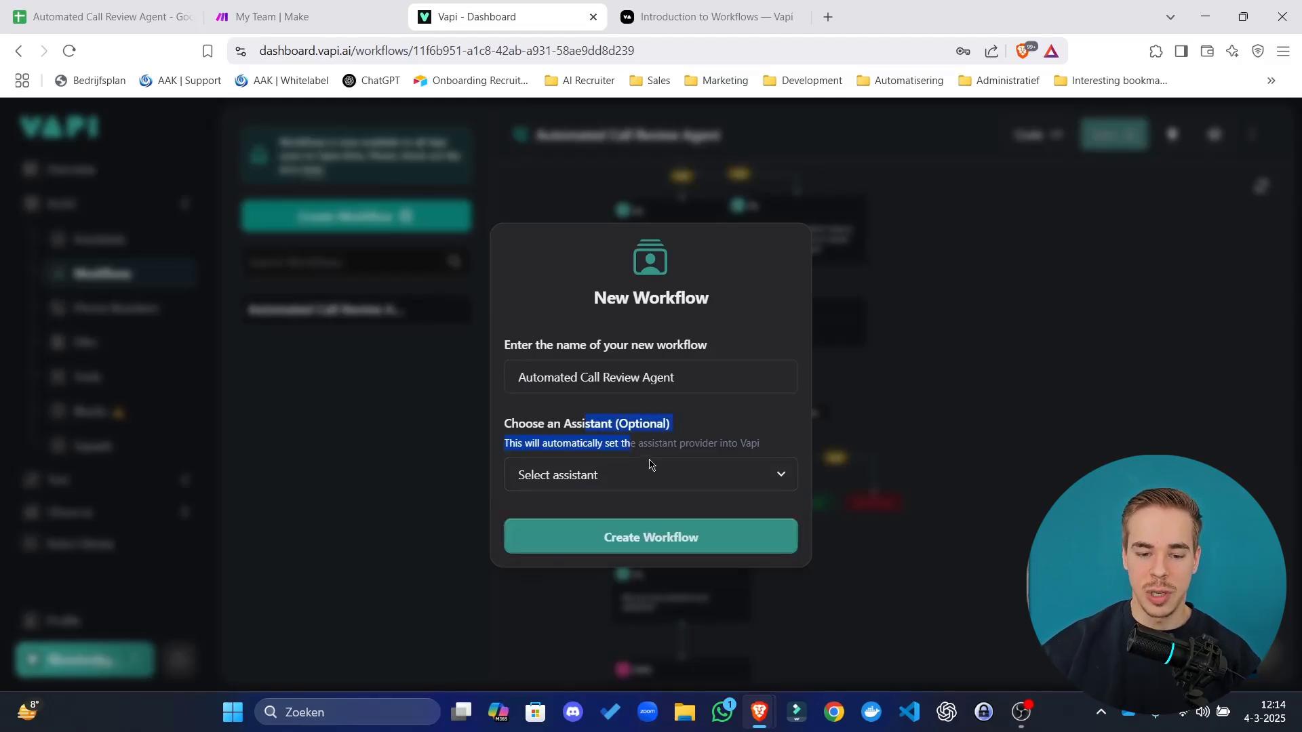
click(603, 477)
click(608, 441)
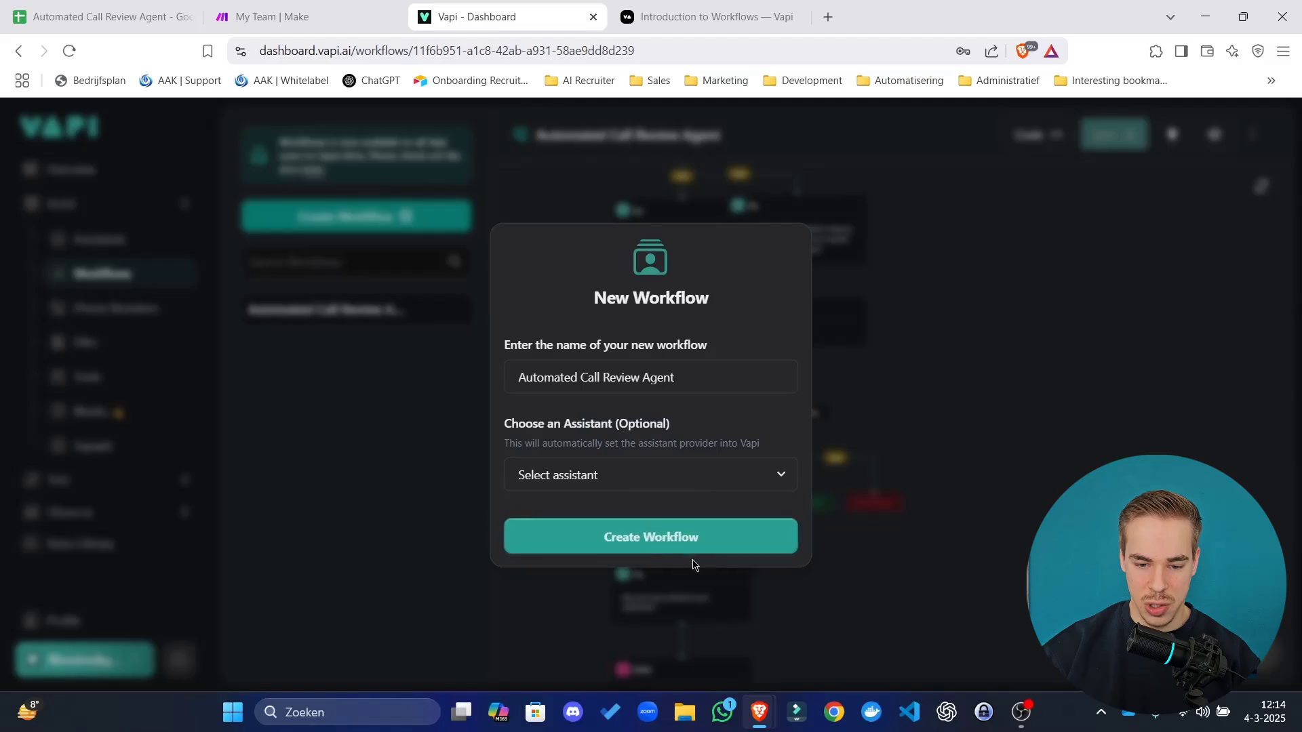
click(640, 546)
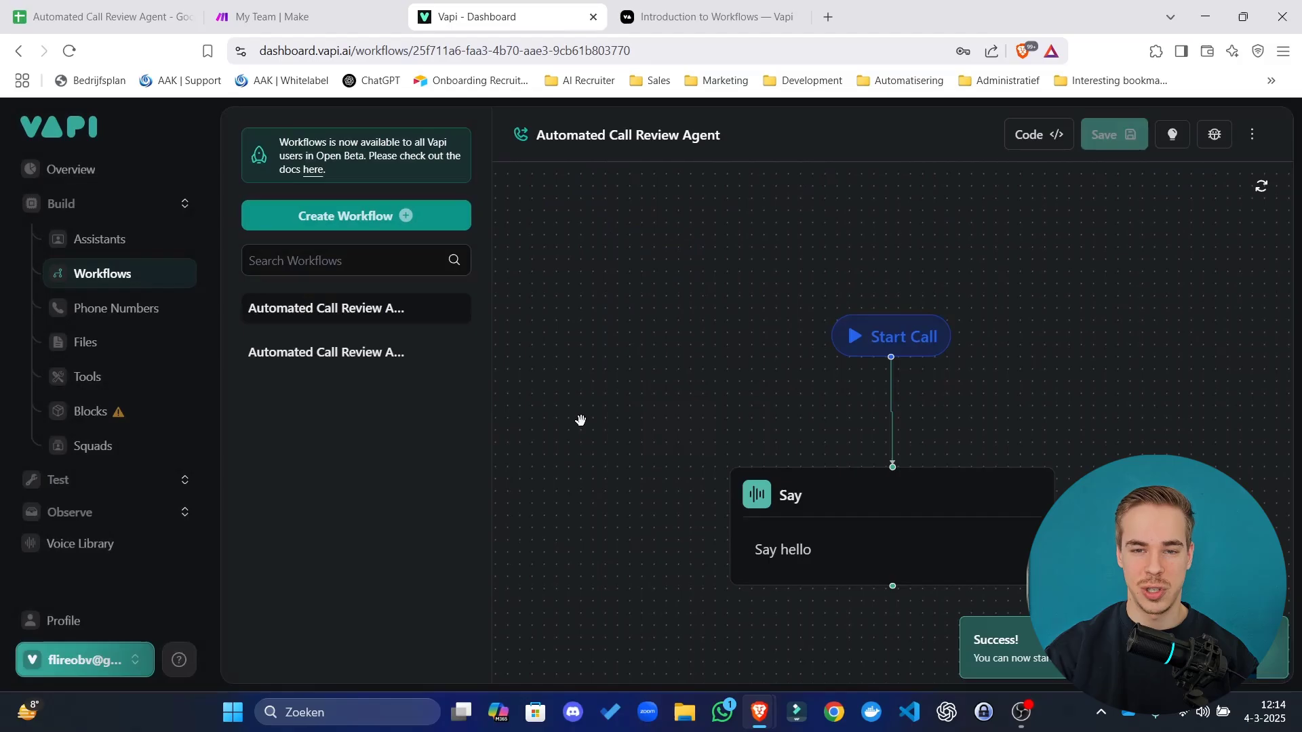
Rearrange the Start Call and Say hello nodes, then bring up the step list under Start Call.
drag(698, 386, 576, 343)
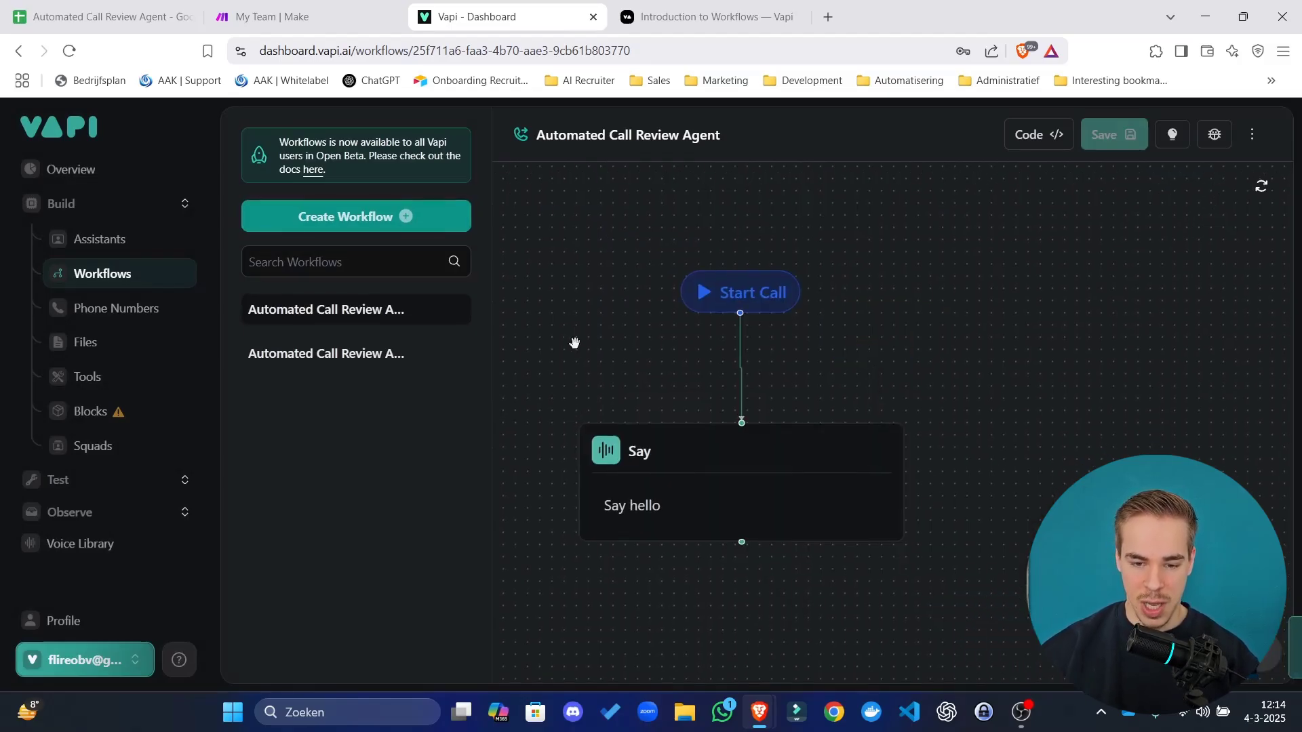
drag(933, 304, 1043, 302)
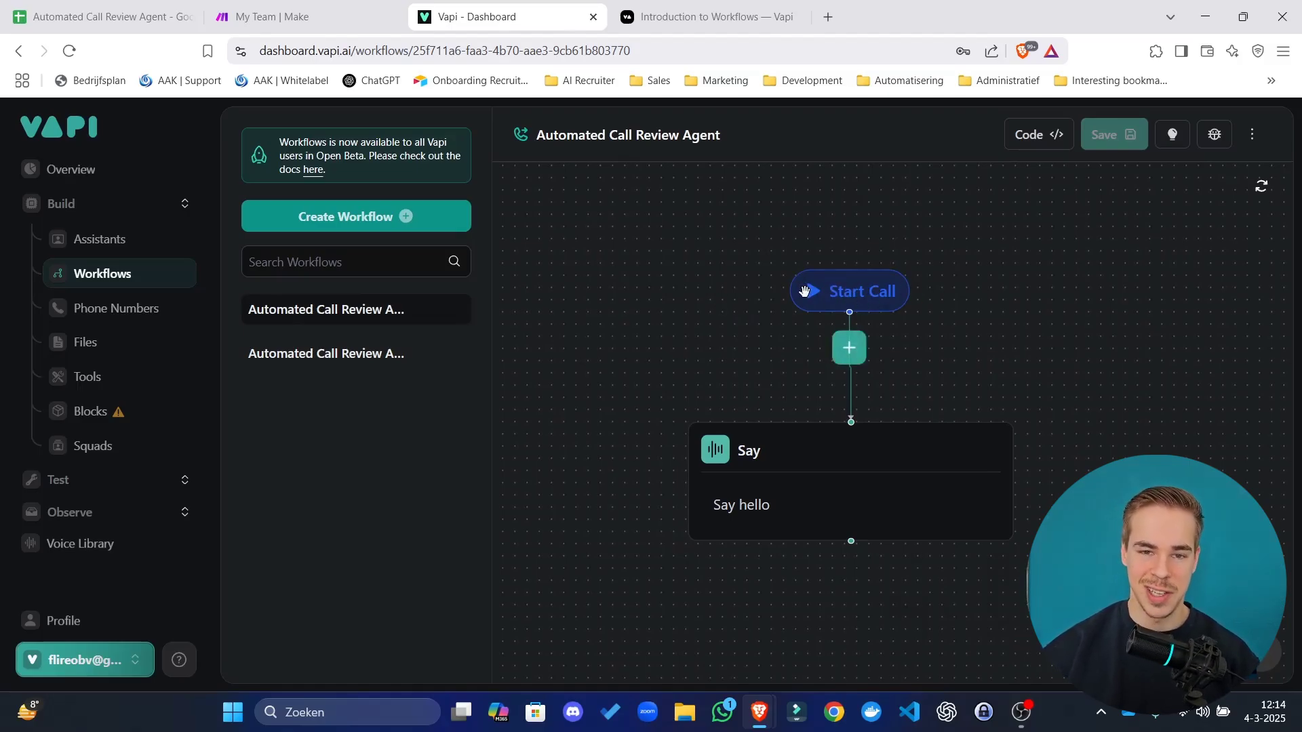
drag(740, 346, 718, 347)
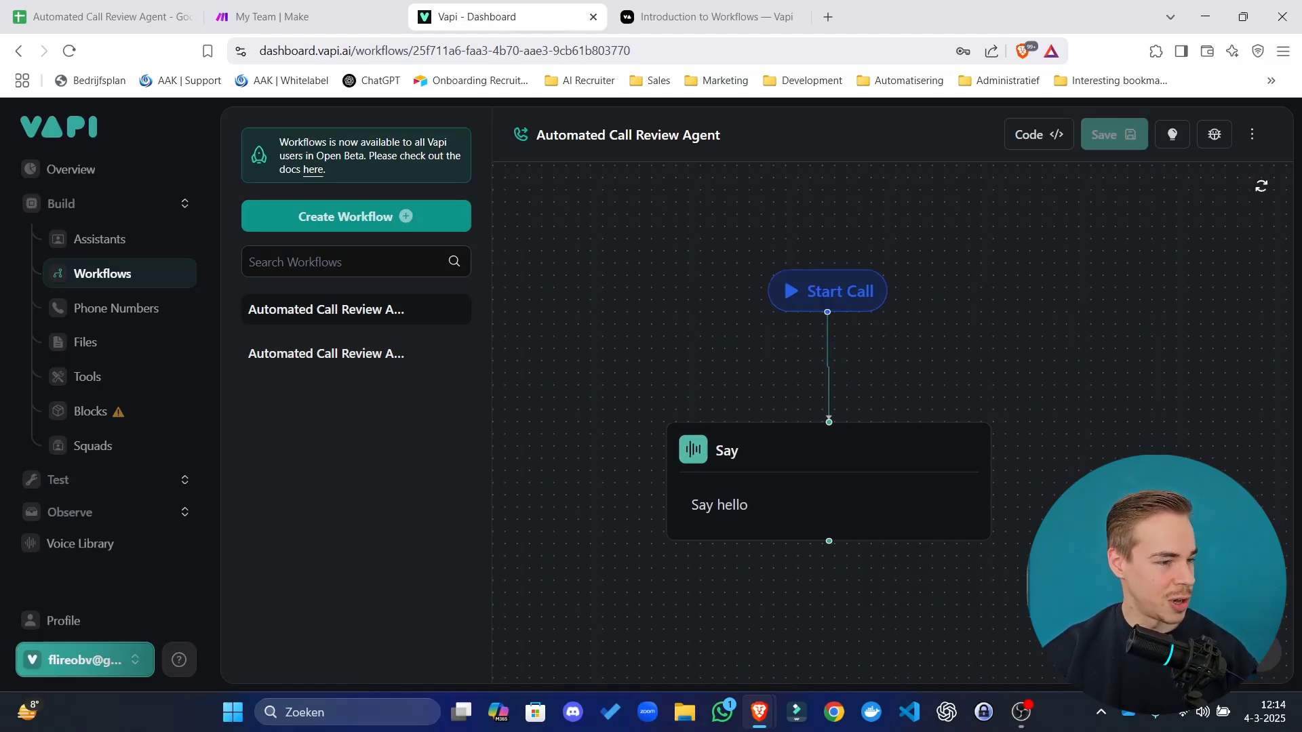
scroll(789, 370, down, 3)
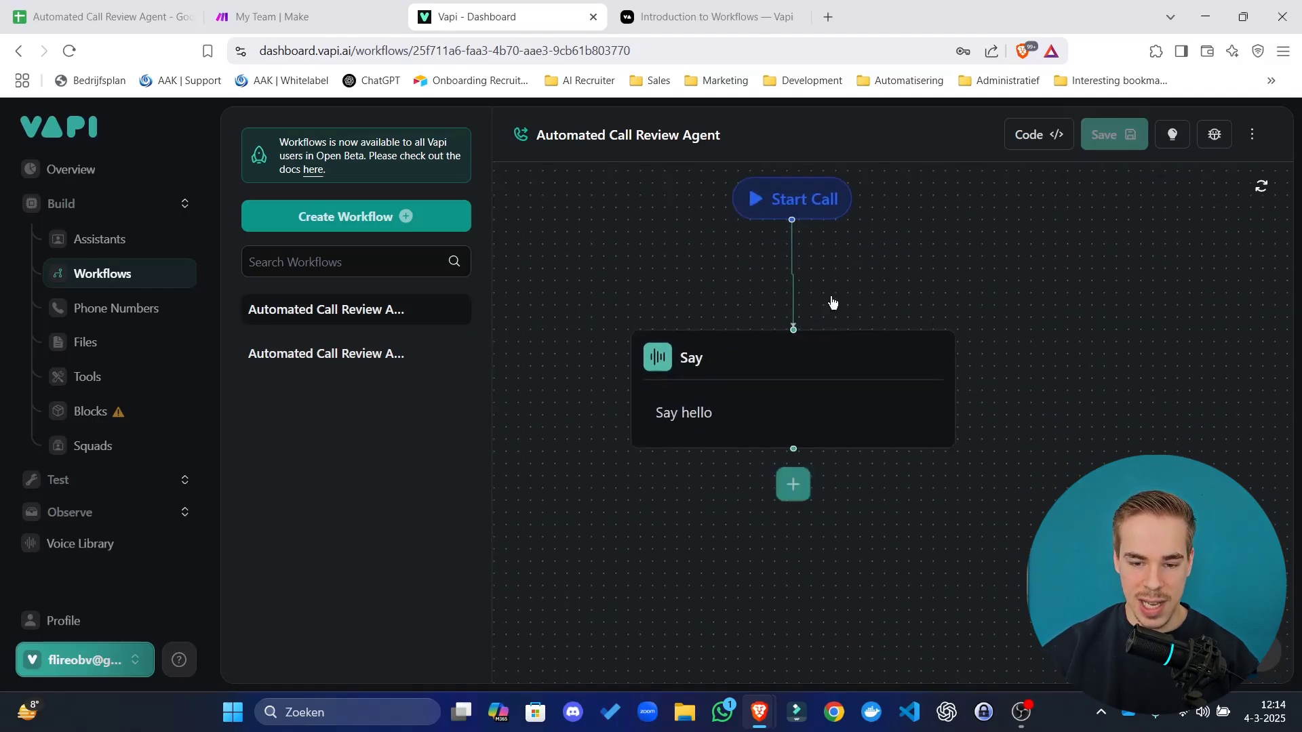
drag(845, 373, 808, 444)
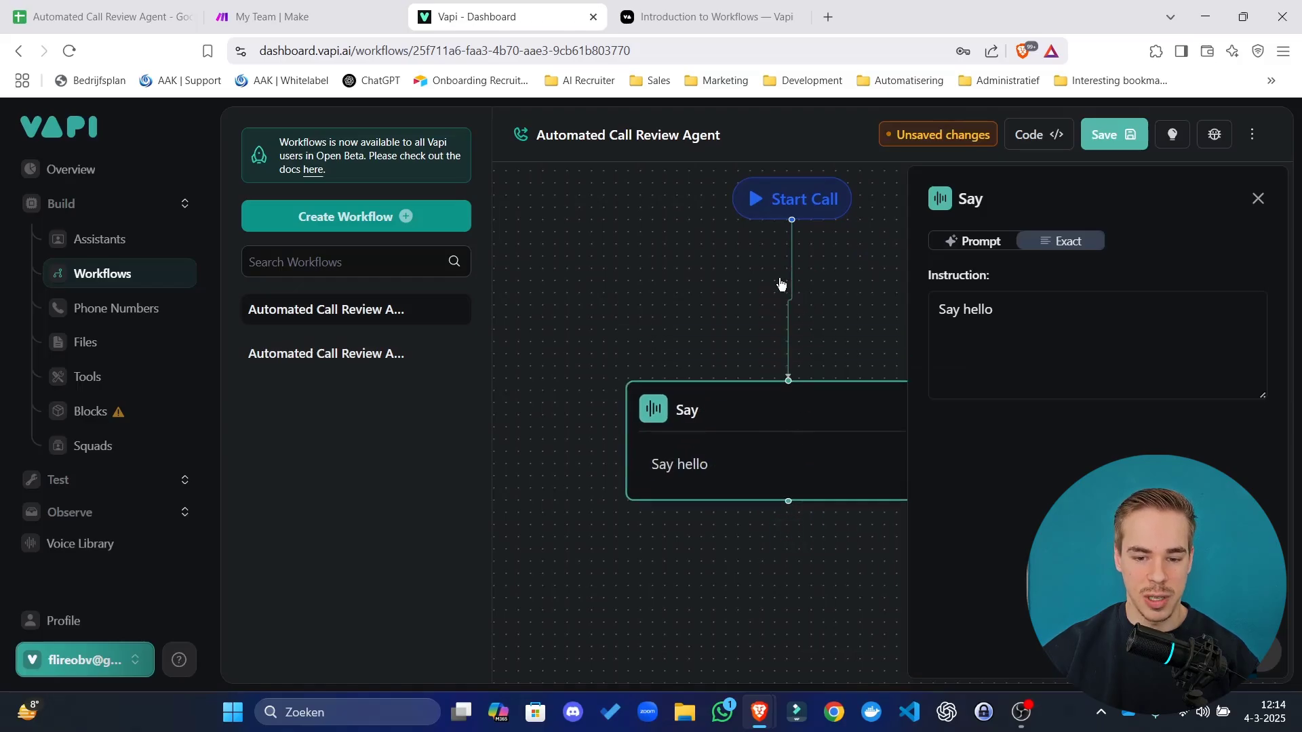
click(755, 292)
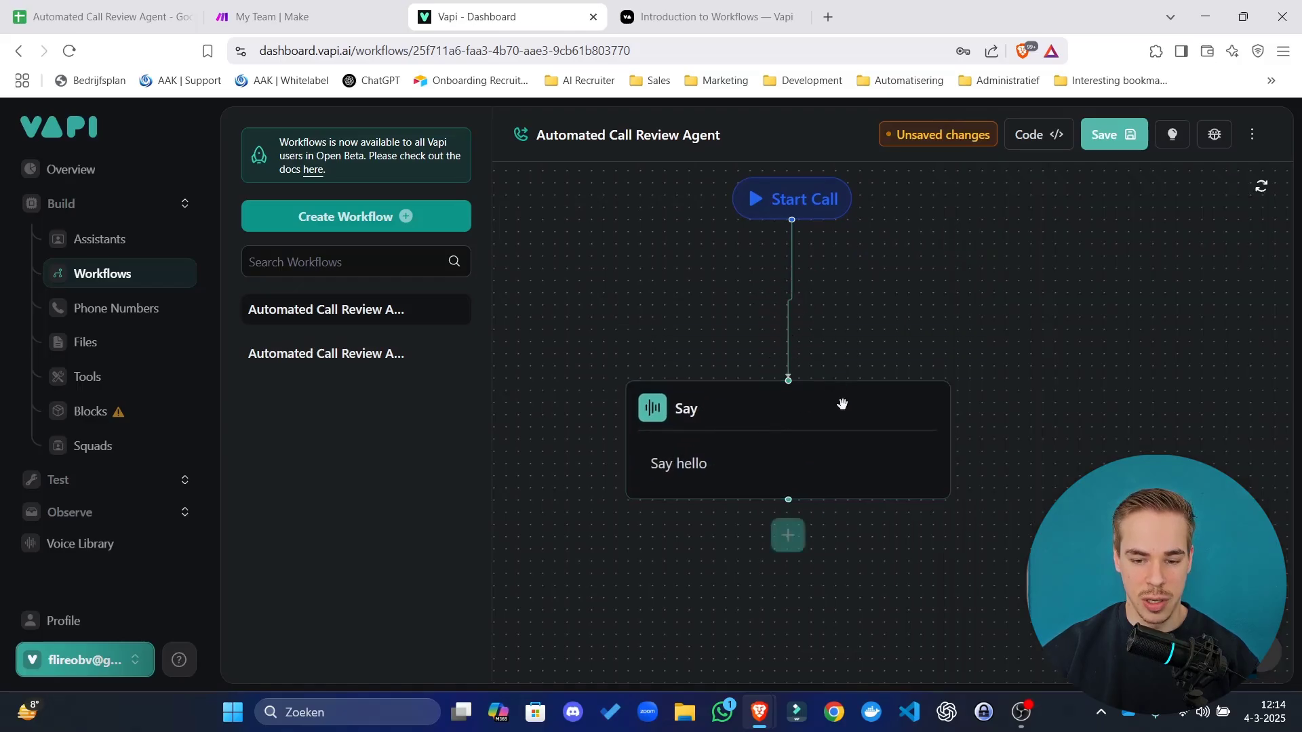
drag(828, 250, 804, 372)
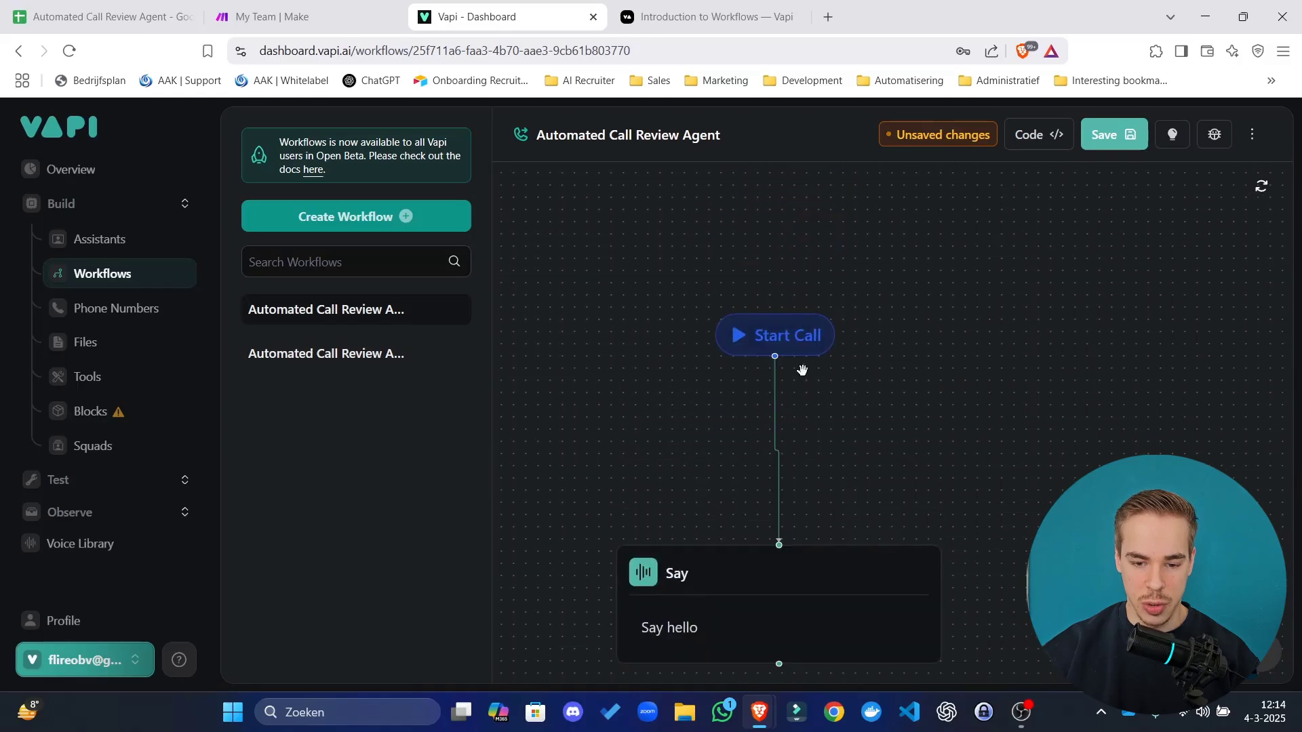
scroll(804, 373, down, 2)
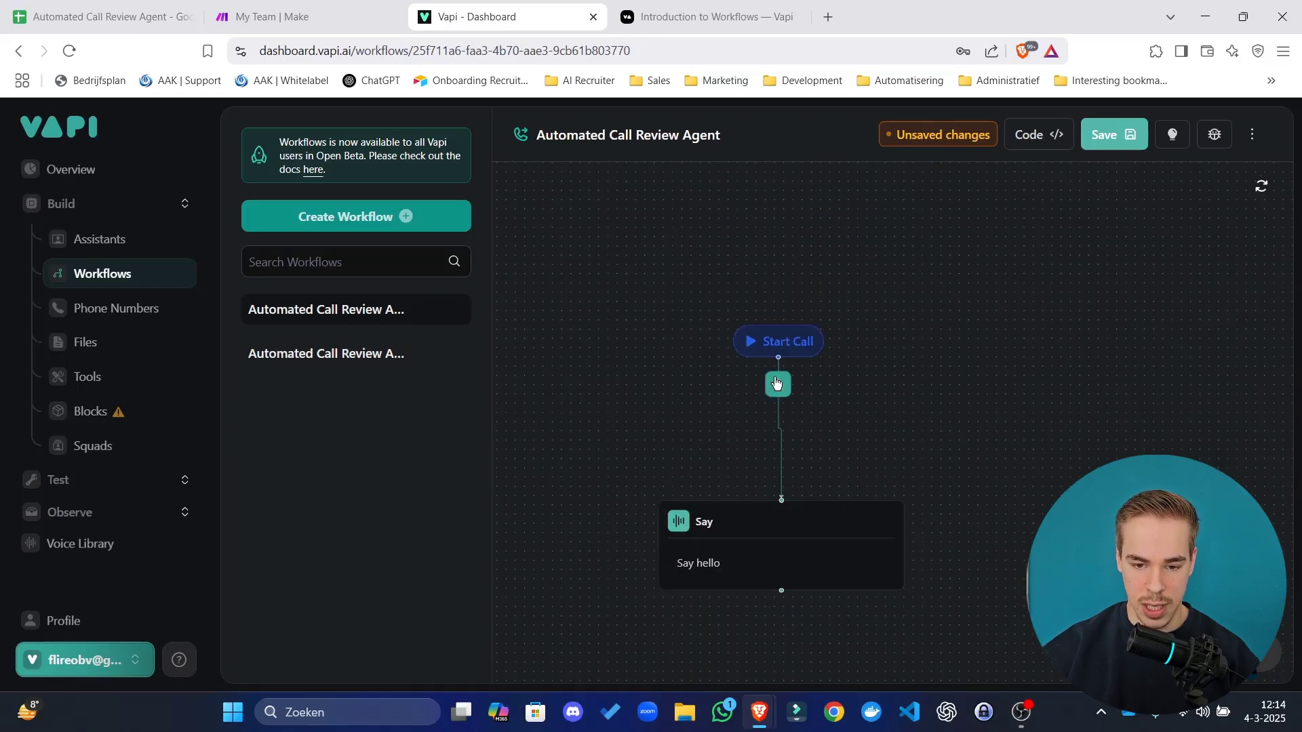
click(777, 384)
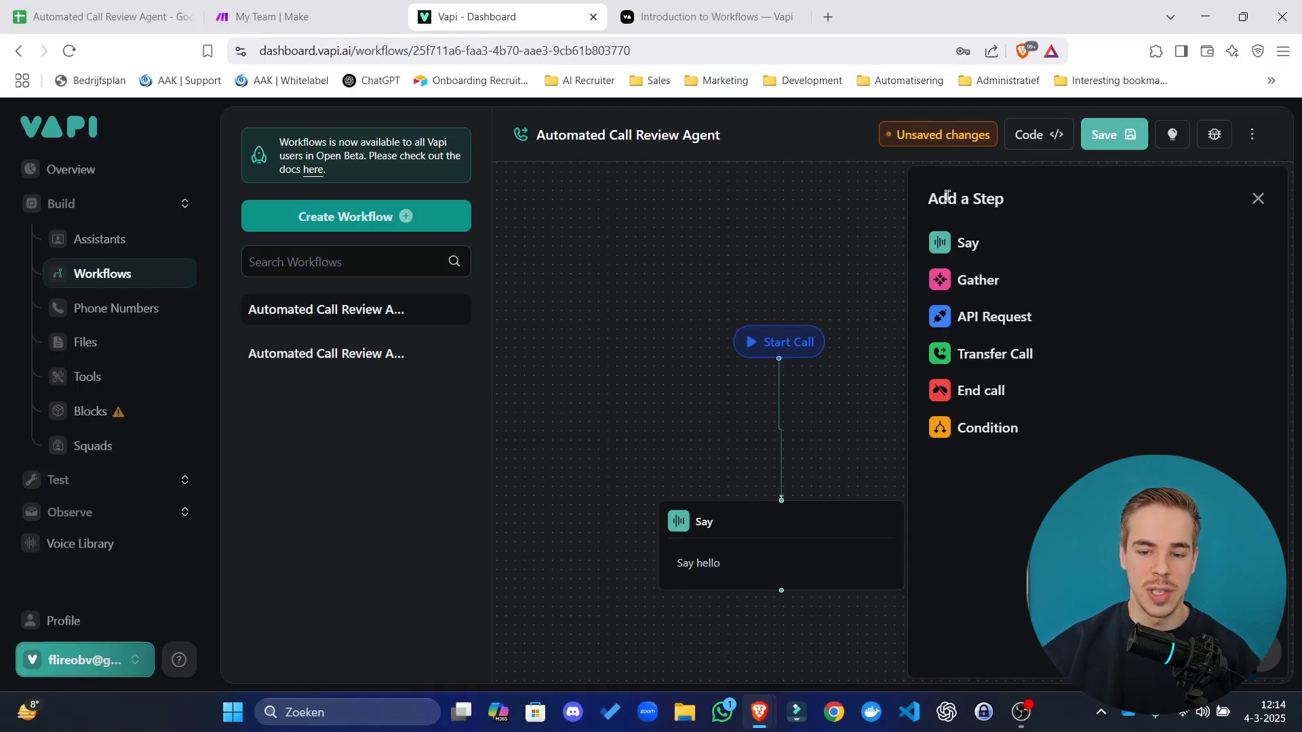
Dismiss the step list, move the Say hello node toward Start Call, and highlight its instruction.
drag(947, 196, 1022, 493)
click(1027, 489)
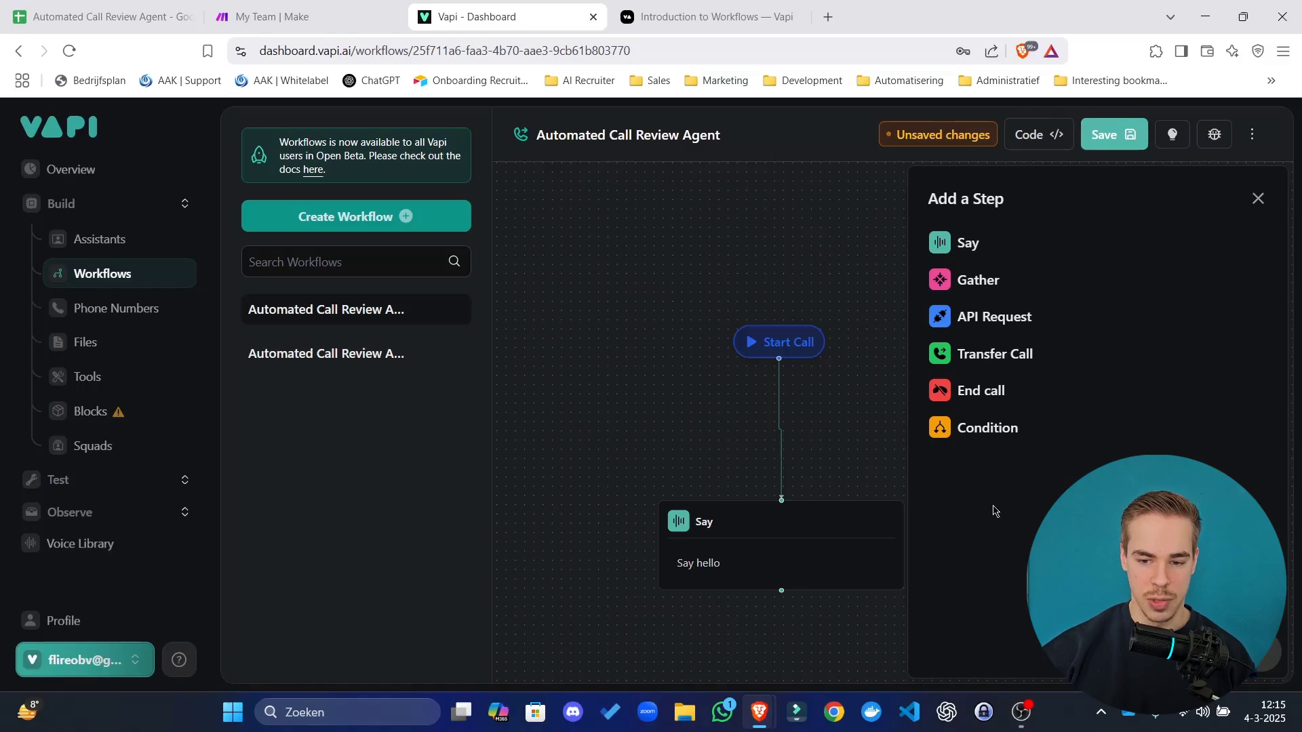
drag(782, 550, 822, 499)
drag(1030, 316, 871, 315)
Switch the greeting Say step from Prompt to Exact mode.
click(980, 242)
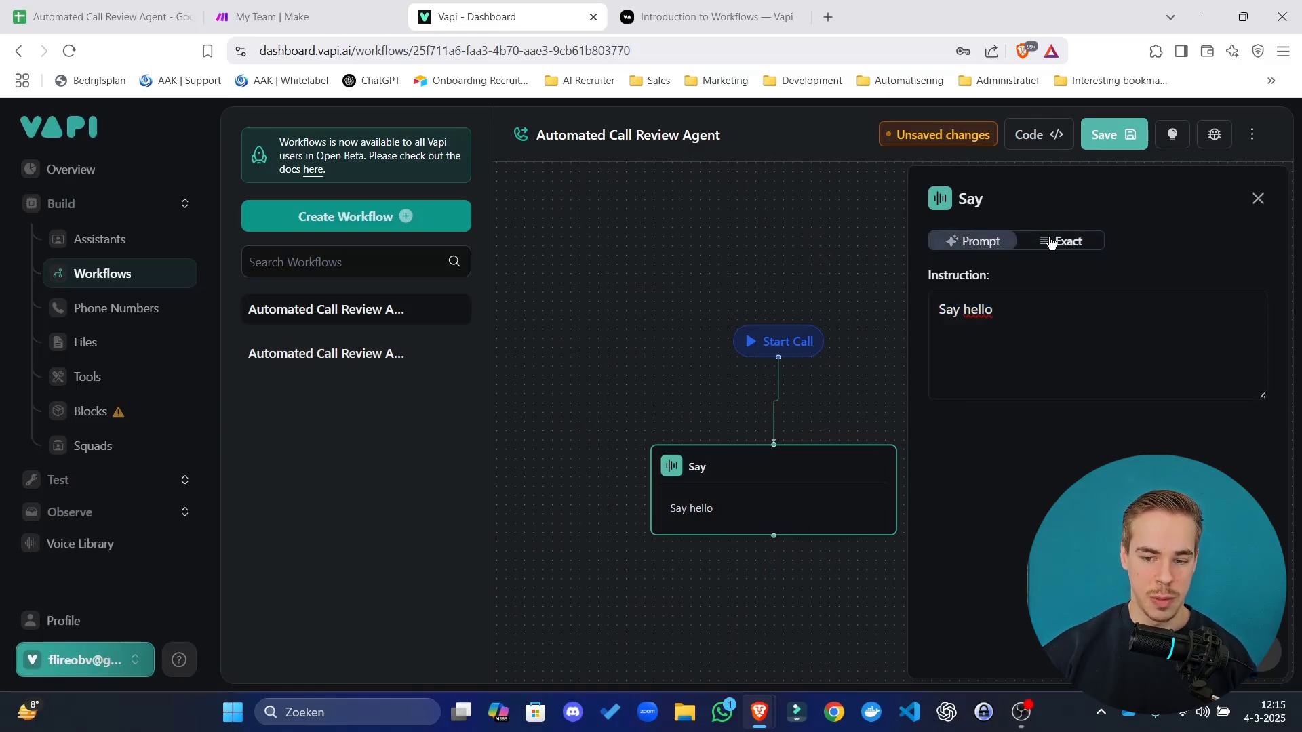
drag(1148, 332, 976, 247)
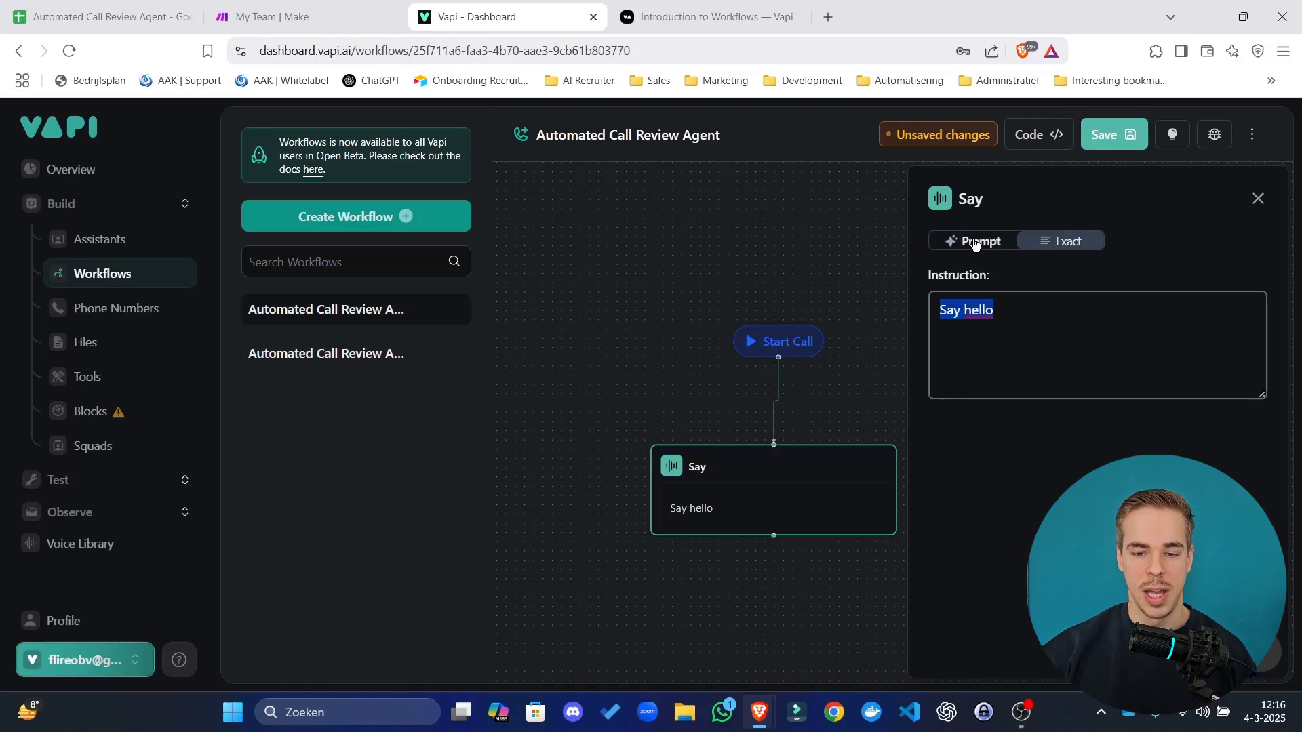
click(975, 242)
click(1019, 303)
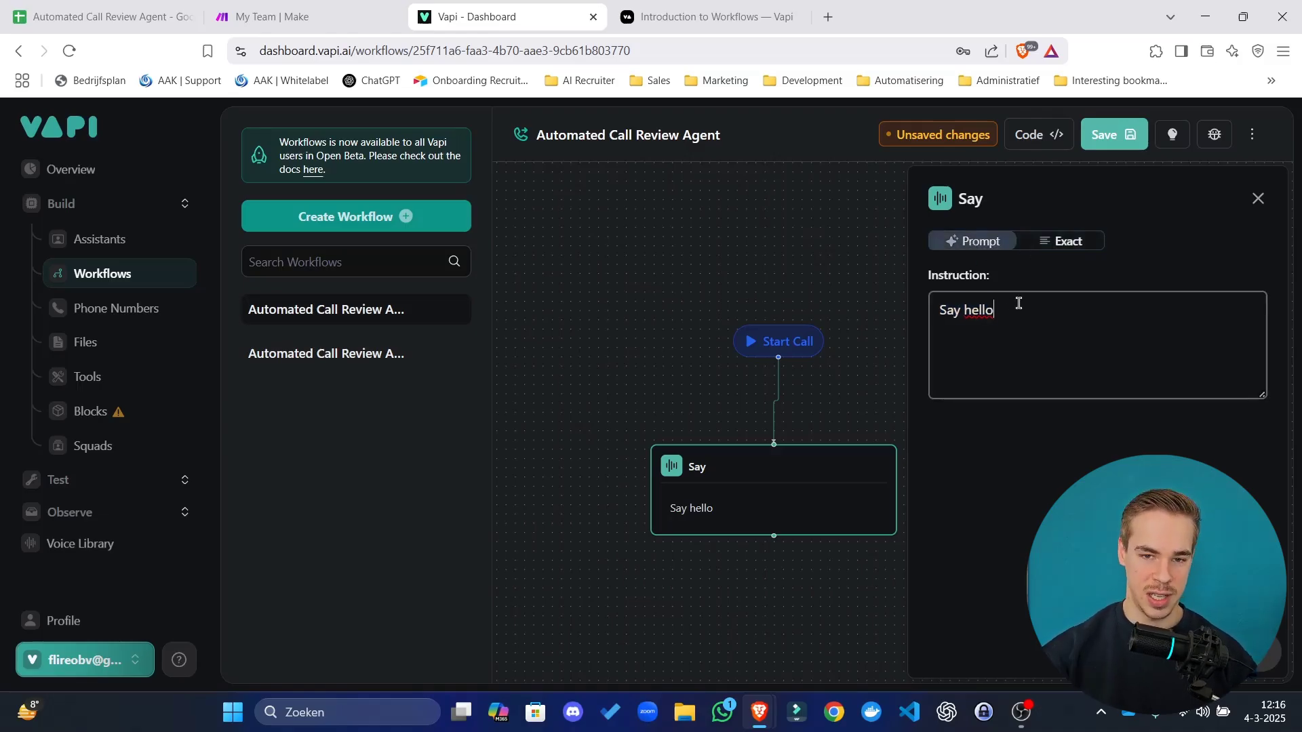
key(ctrl+a)
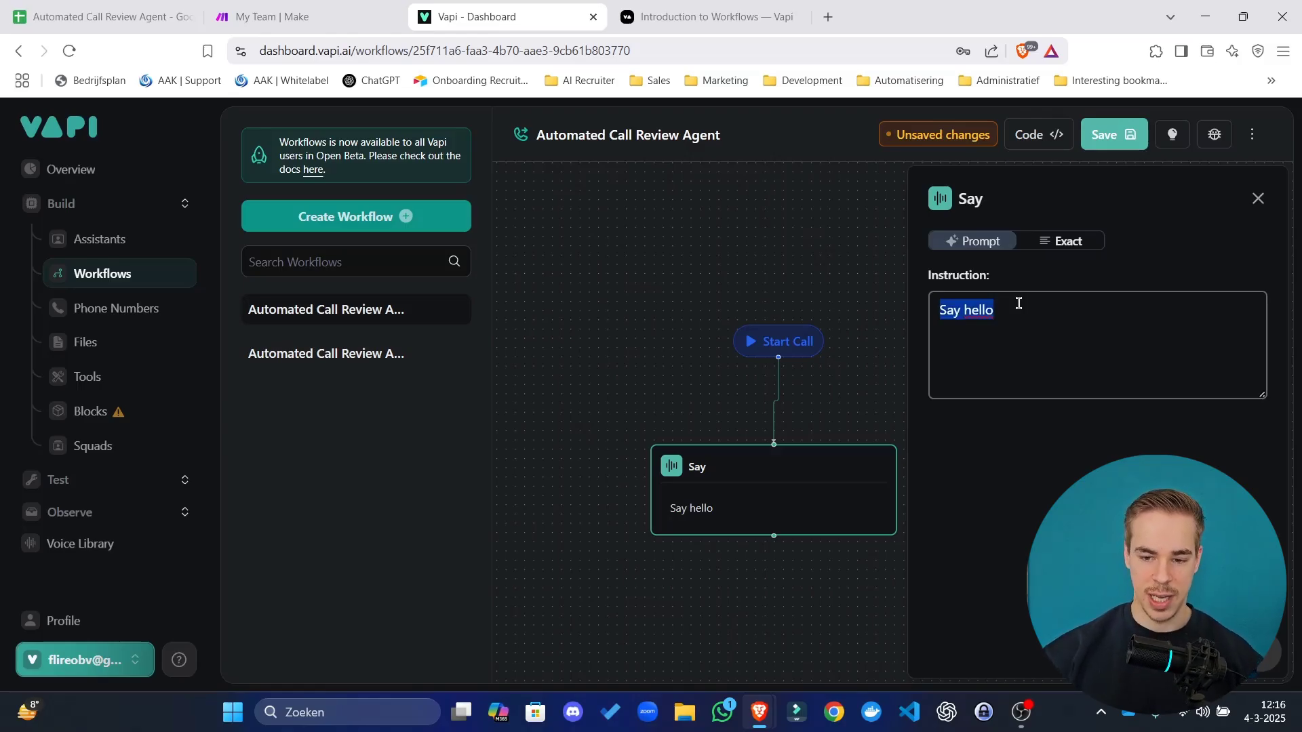
click(1096, 273)
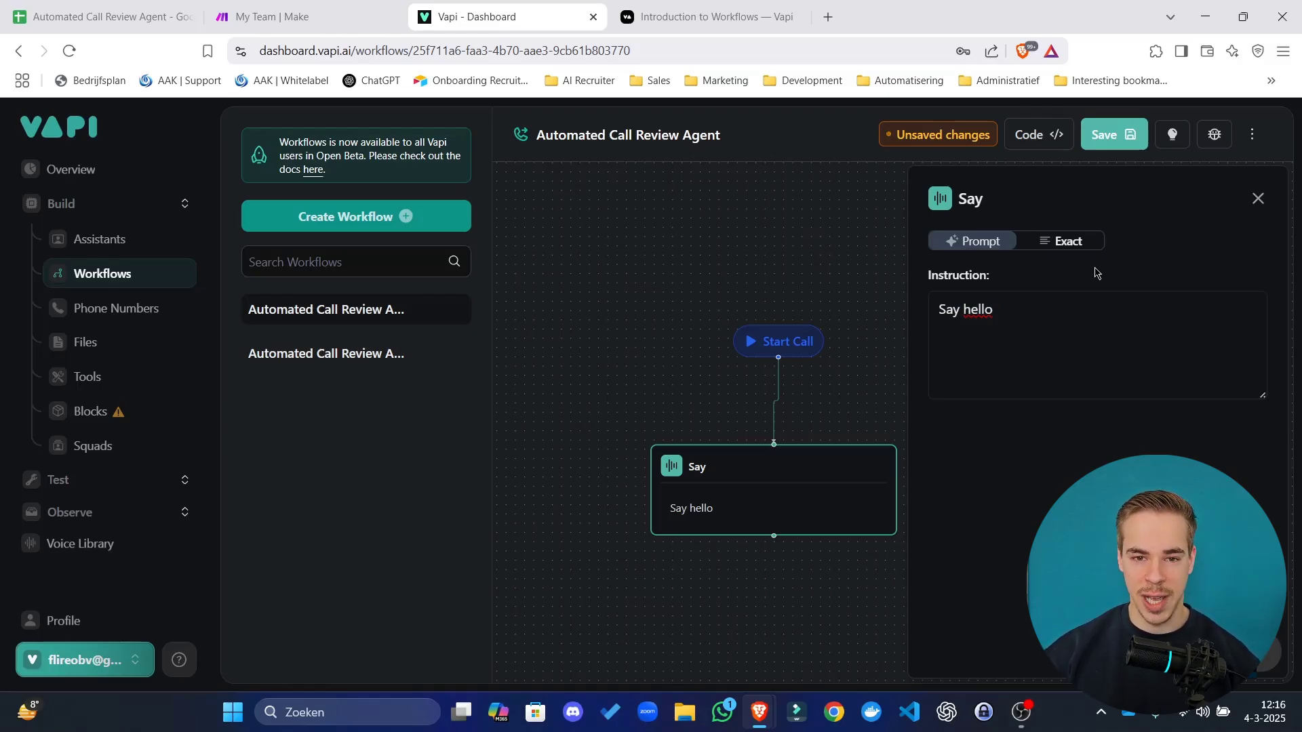
click(1046, 302)
drag(1069, 316, 892, 302)
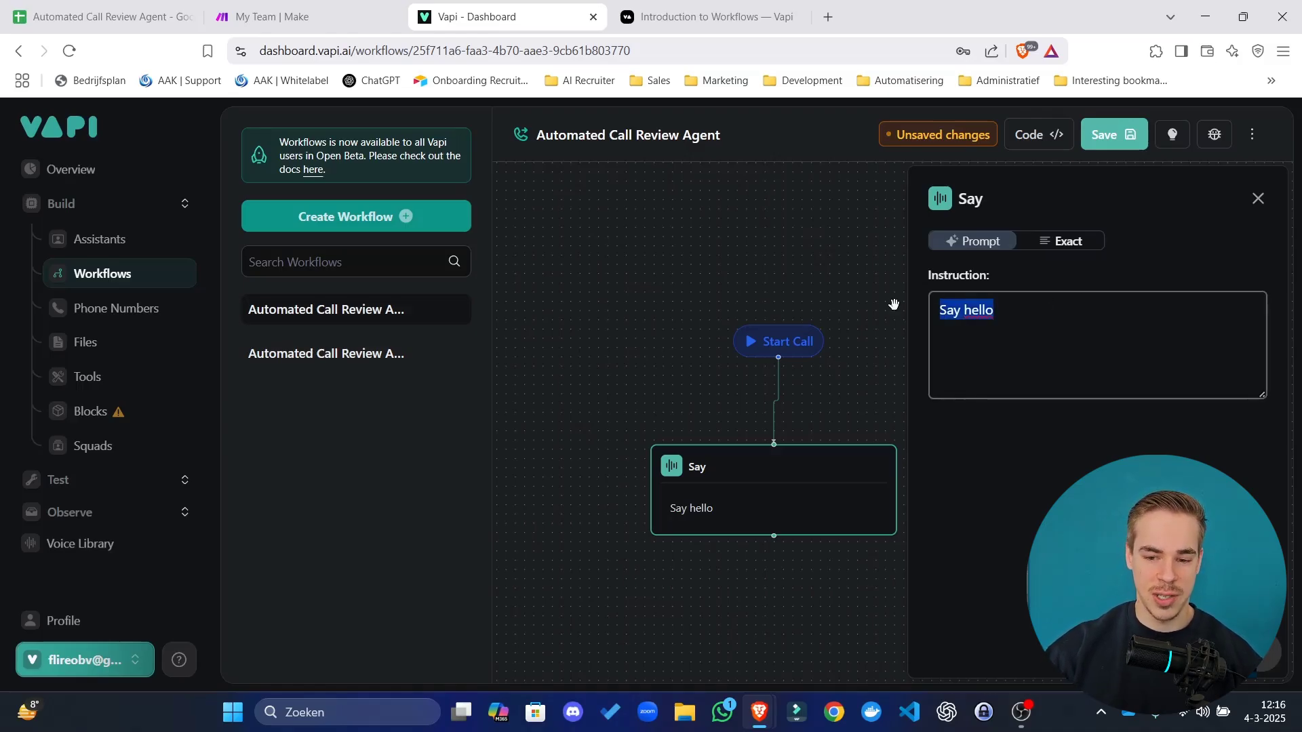
click(1054, 292)
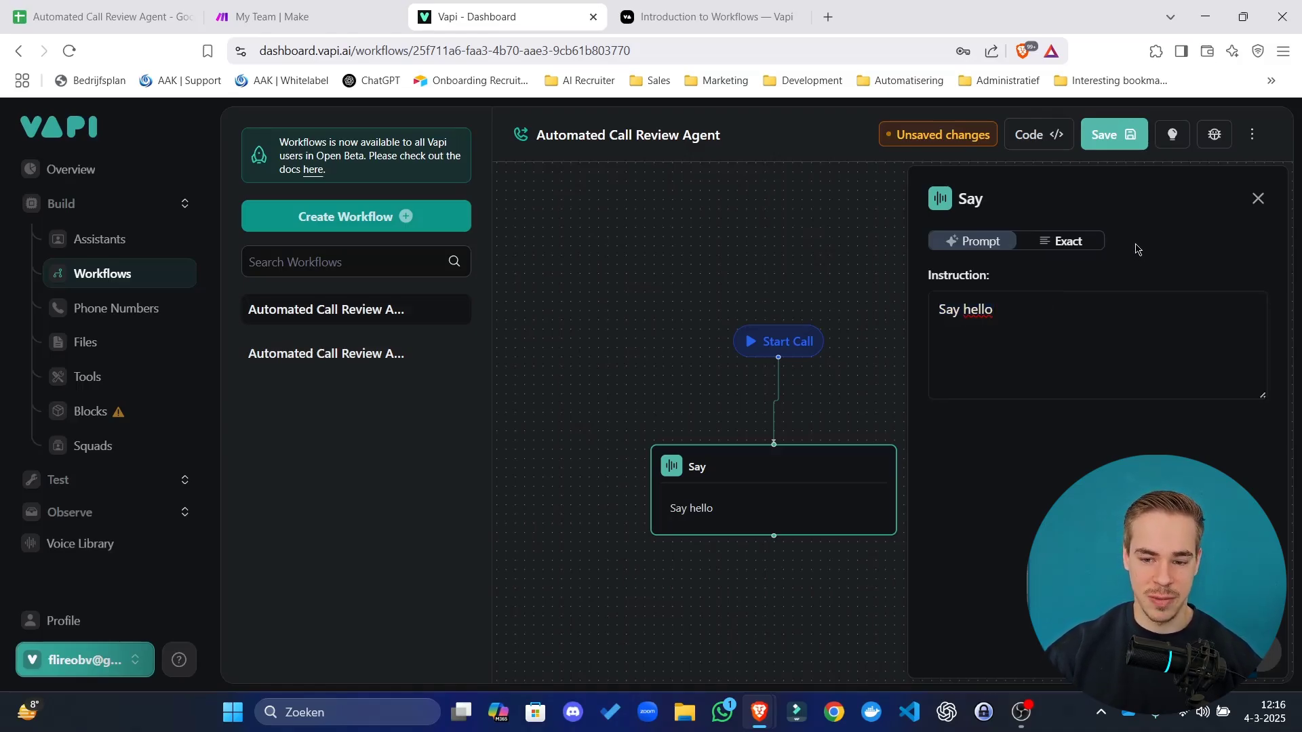
click(1090, 245)
Select the whole 'Say hello' instruction, ready to replace it.
drag(1056, 314, 899, 315)
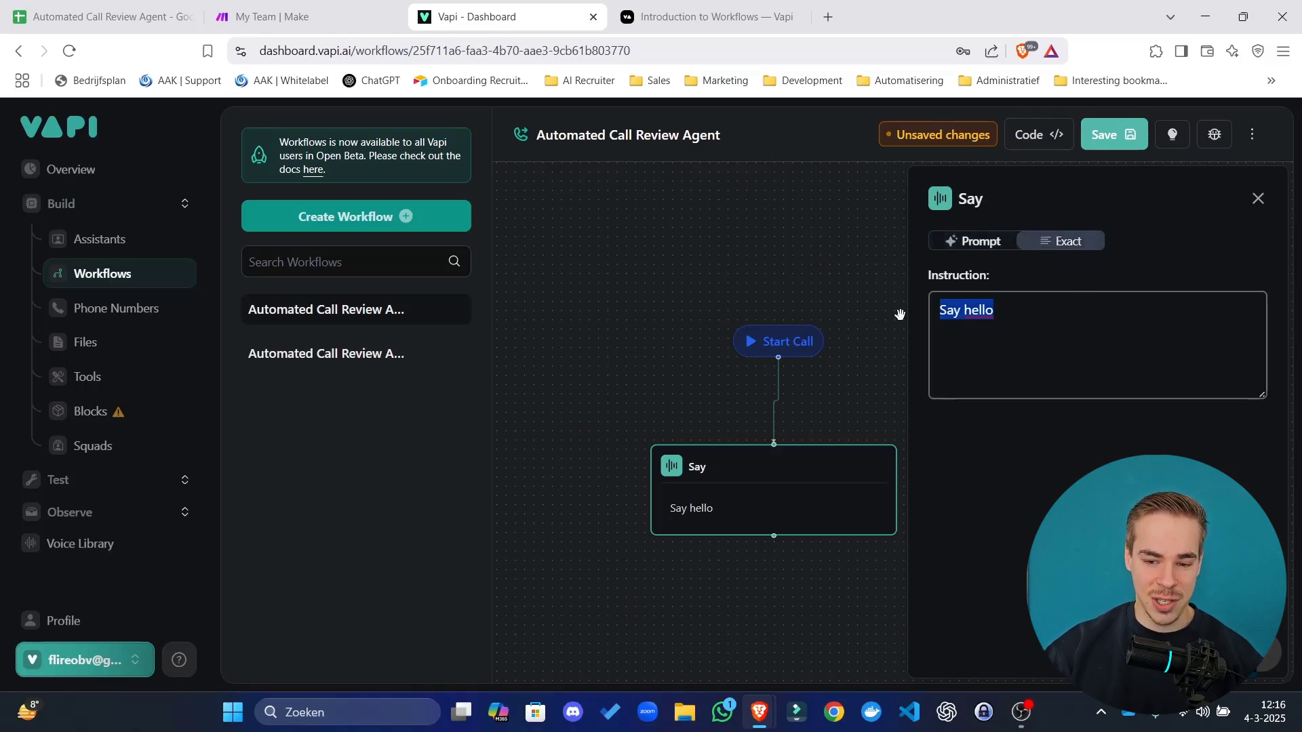
click(1065, 315)
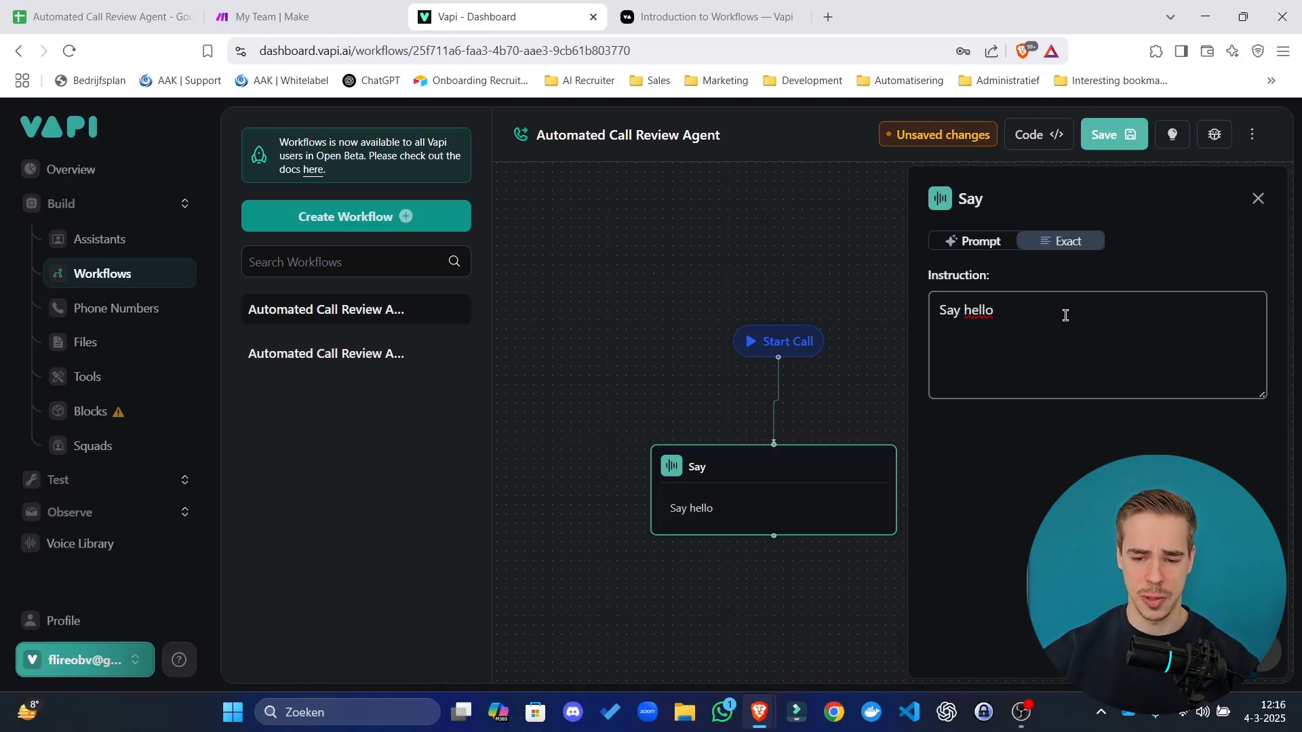
drag(1065, 315, 751, 314)
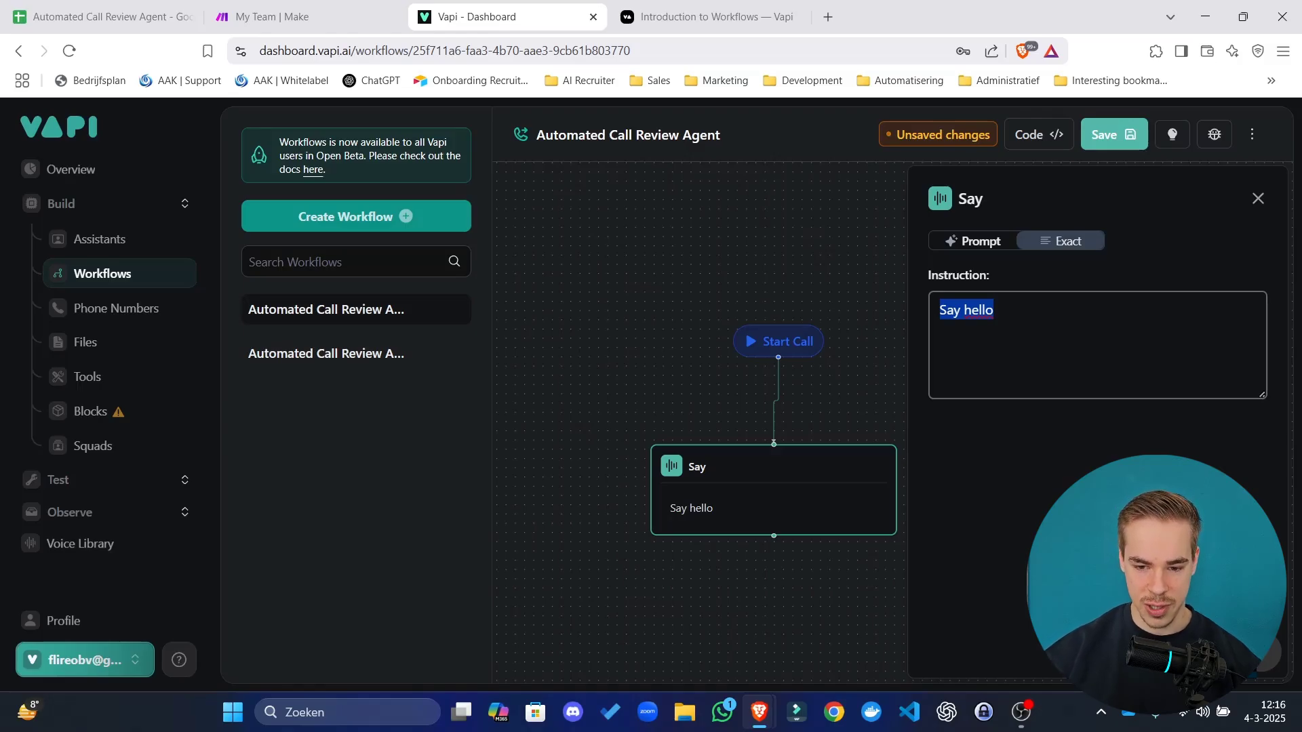
click(991, 356)
key(ctrl+a)
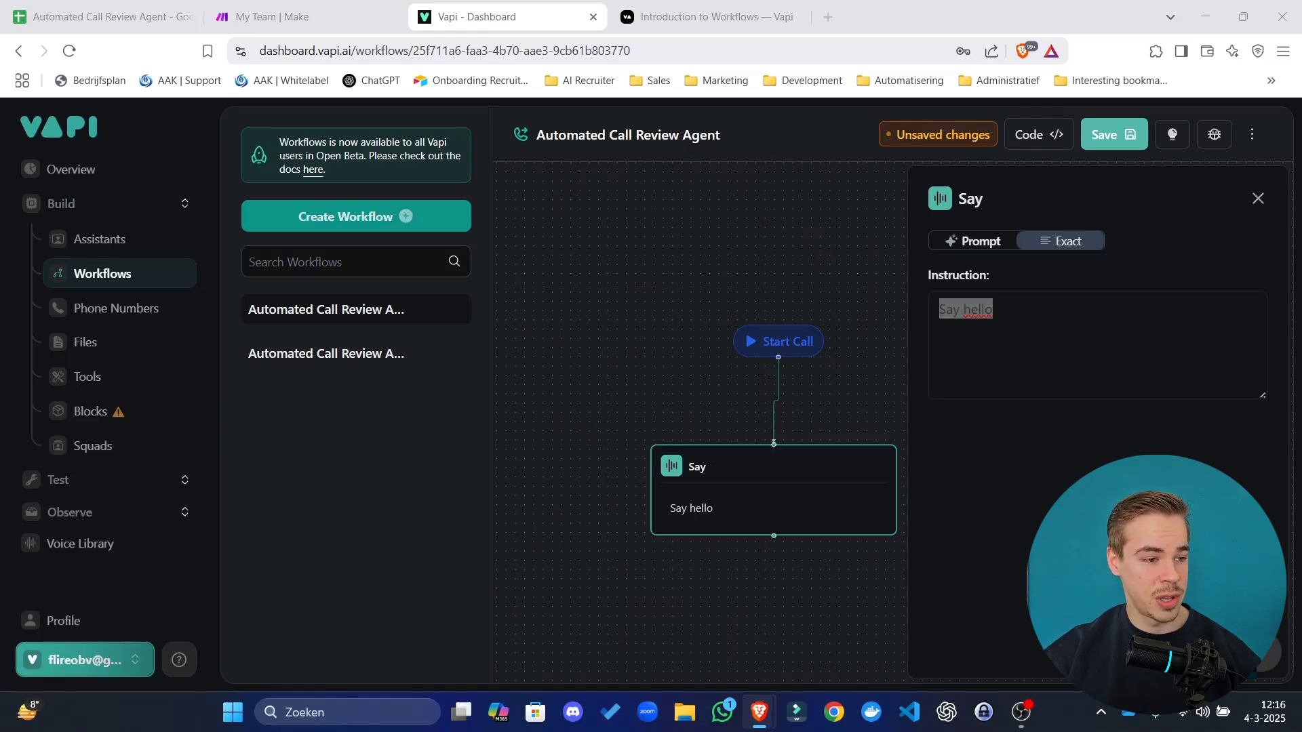
key(alt+Tab)
Paste the feedback-request greeting over 'Say hello' and tidy the node layout.
text(Hello! This is an automated call to collect feedback about your recent experience with our service. Do you have 1 minute for a quick review?)
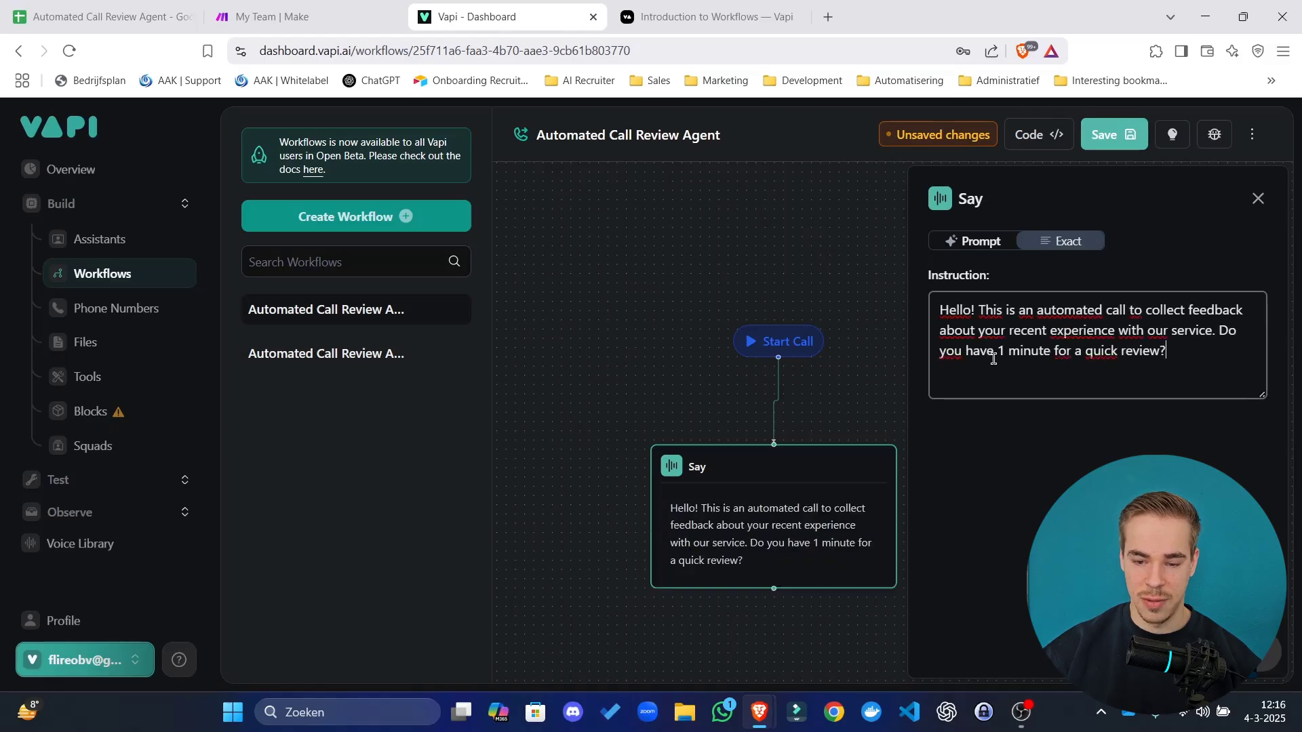
drag(973, 310, 1081, 337)
click(1106, 349)
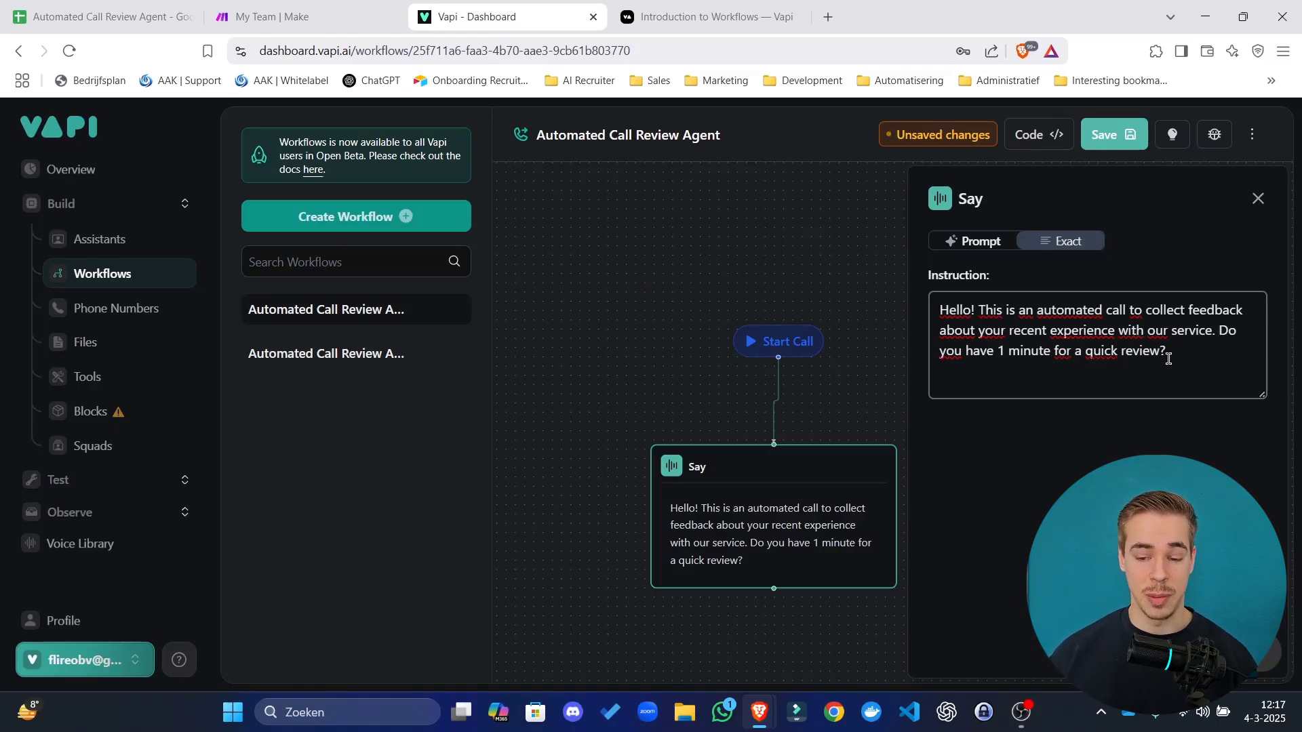
drag(642, 361, 628, 338)
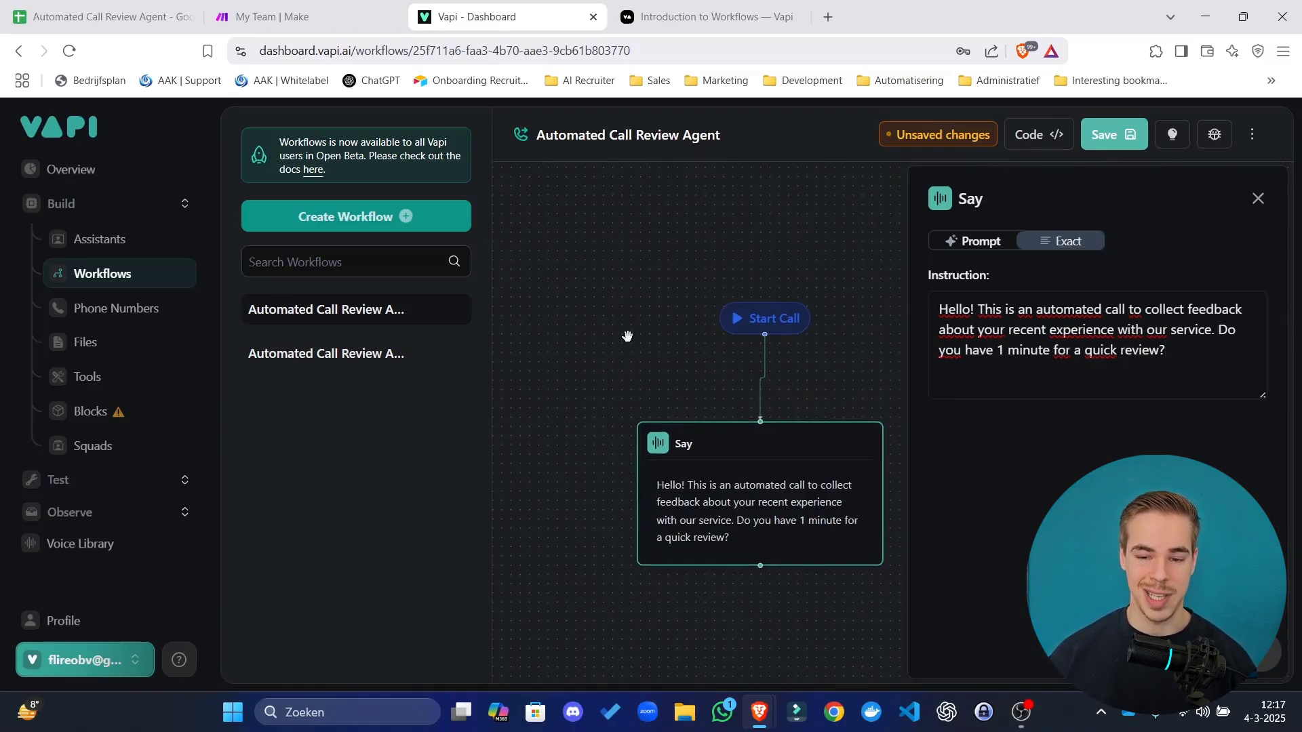
click(1263, 206)
drag(771, 479, 779, 454)
drag(1121, 464, 1052, 373)
drag(850, 381, 843, 357)
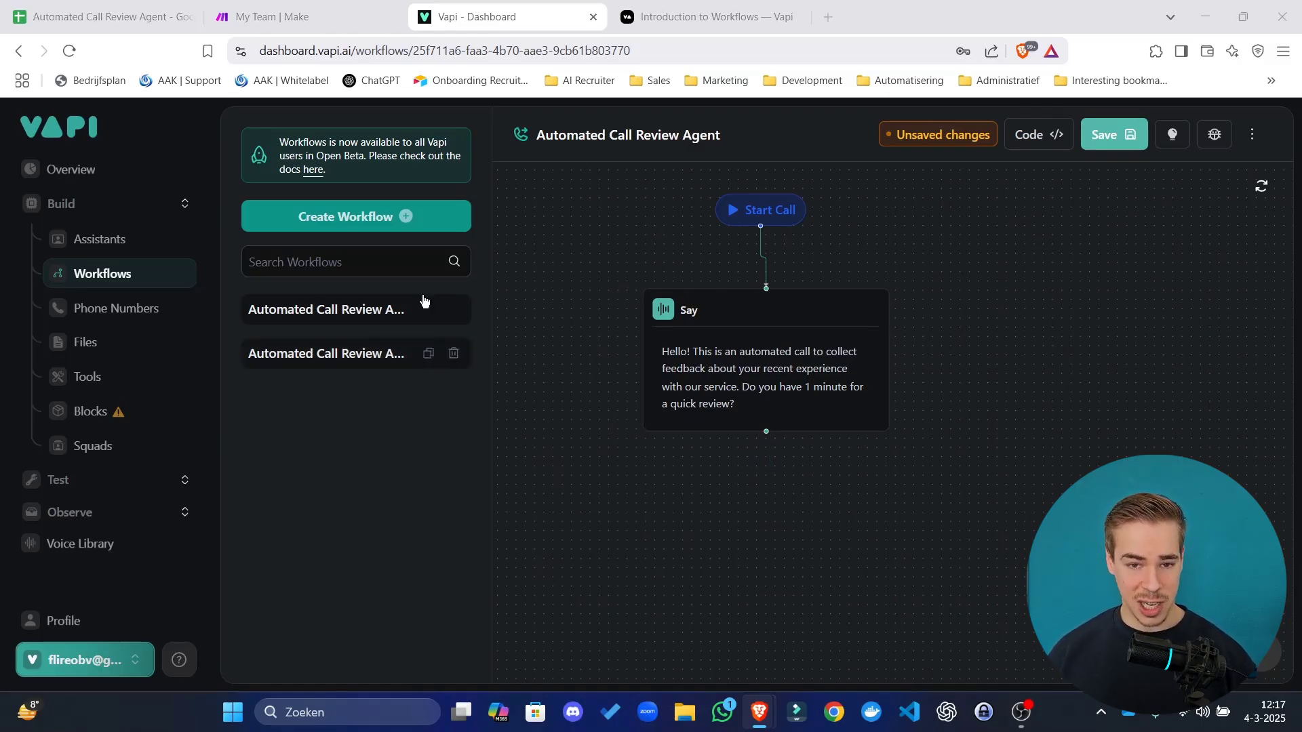
Remove the stray word 'collect' after 'quick review?' in the greeting.
click(793, 358)
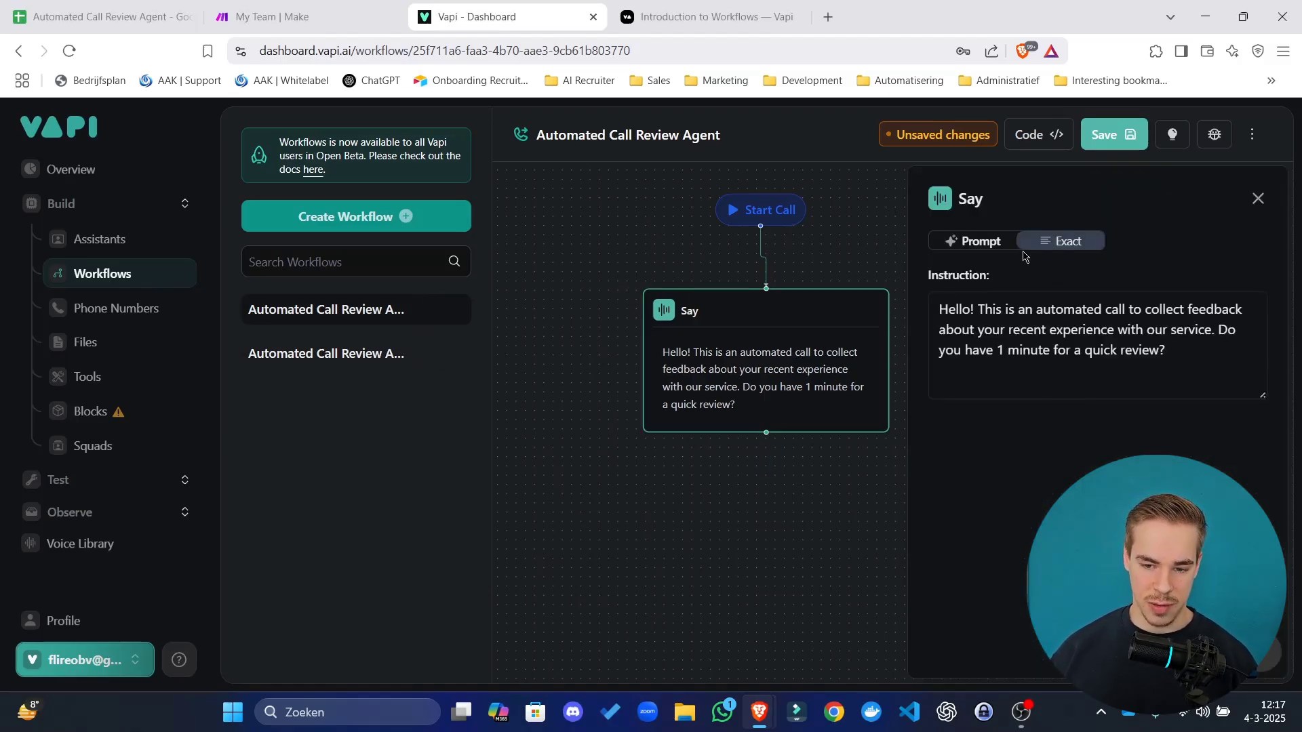
click(1208, 359)
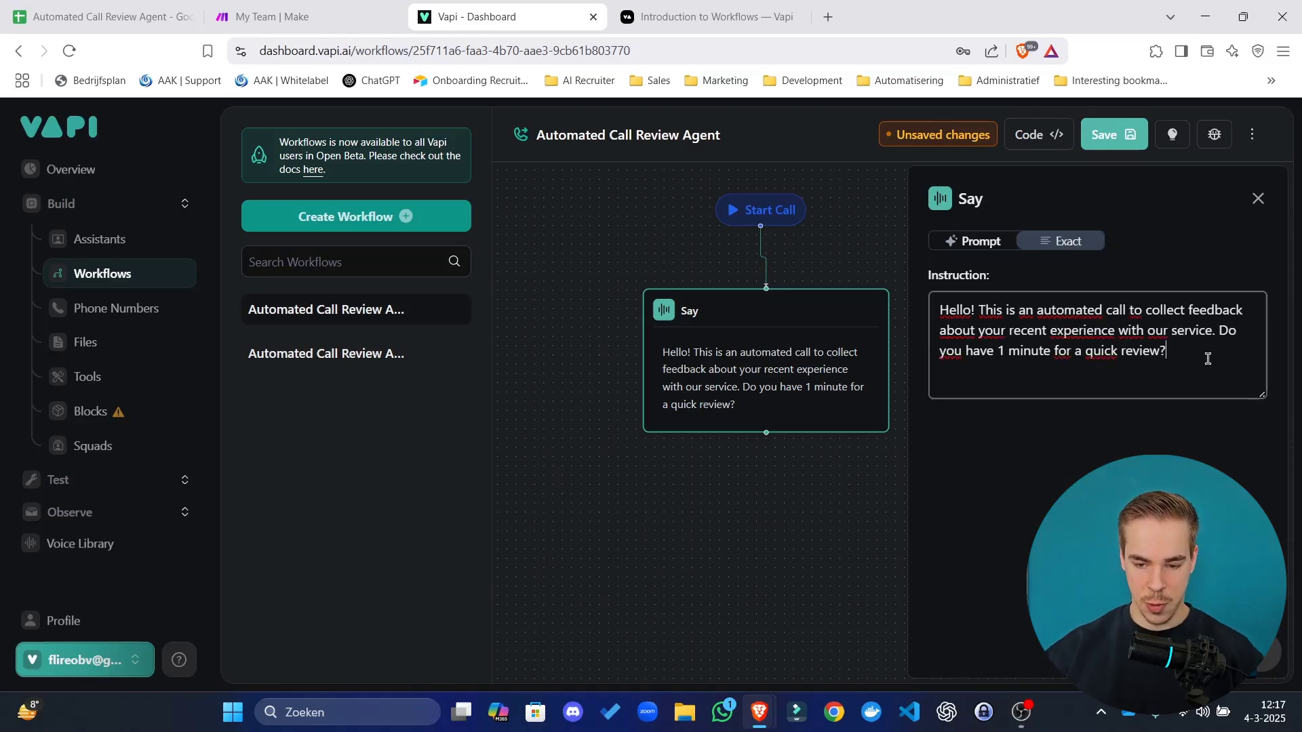
text(collect)
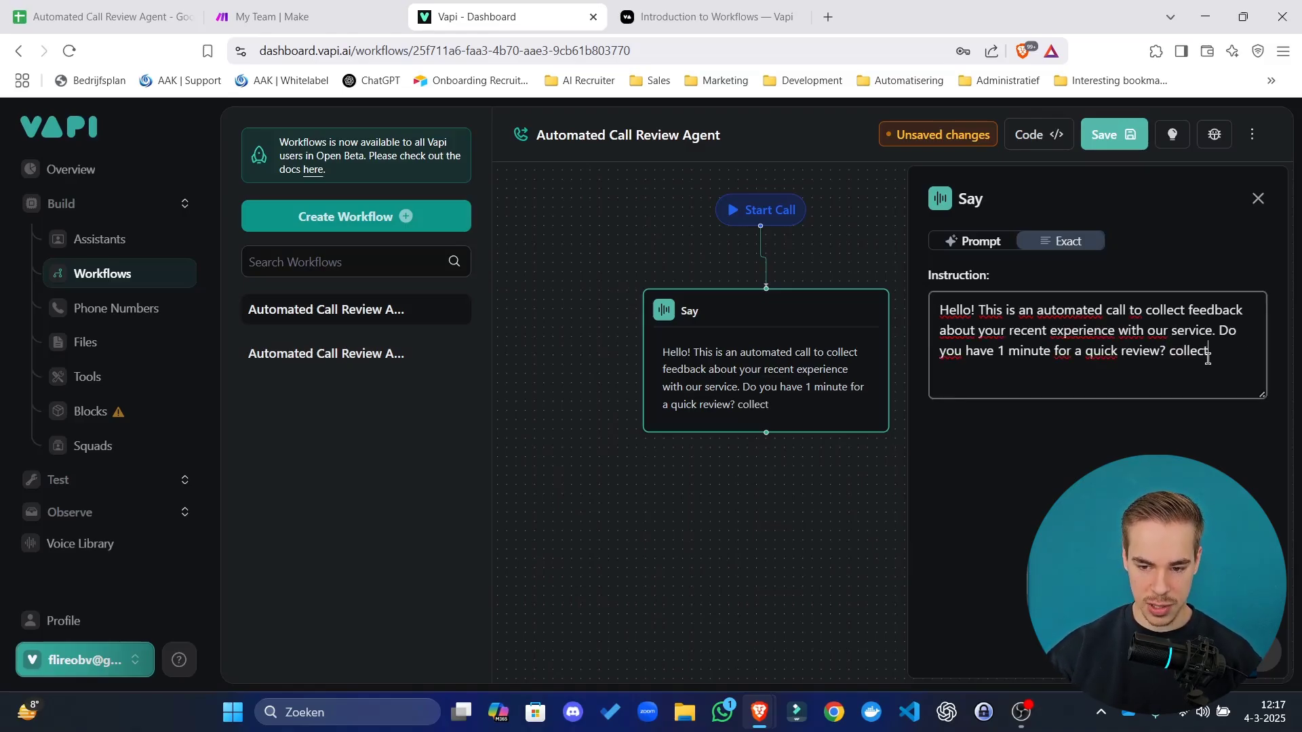
key(ctrl+BackSpace)
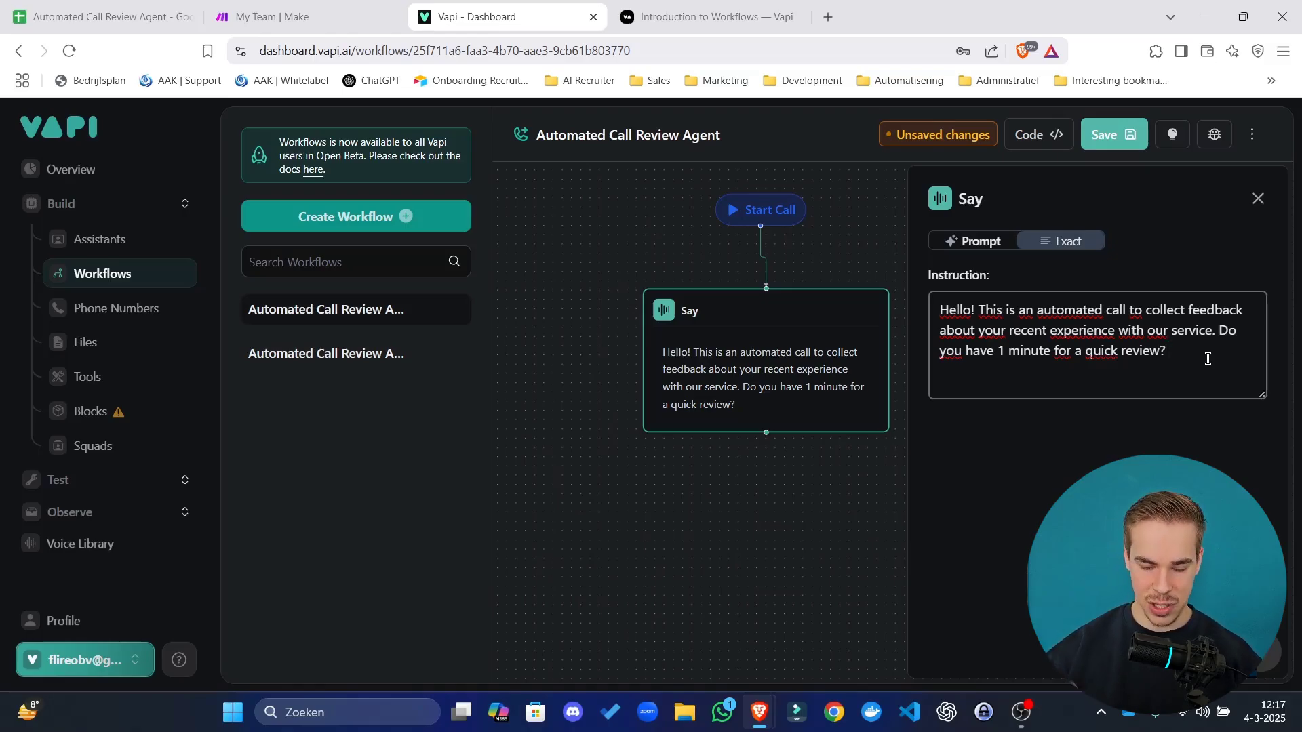
click(1258, 198)
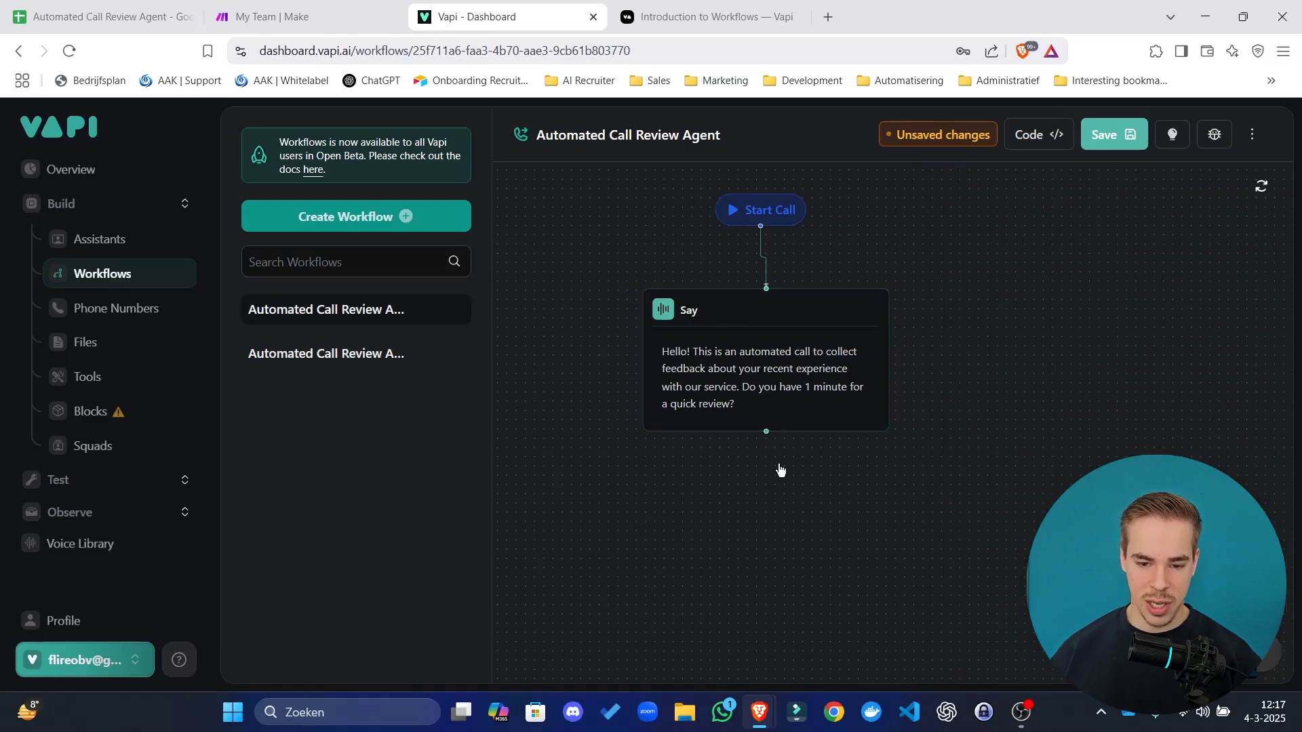
Add a Gather step after the greeting Say step.
click(762, 461)
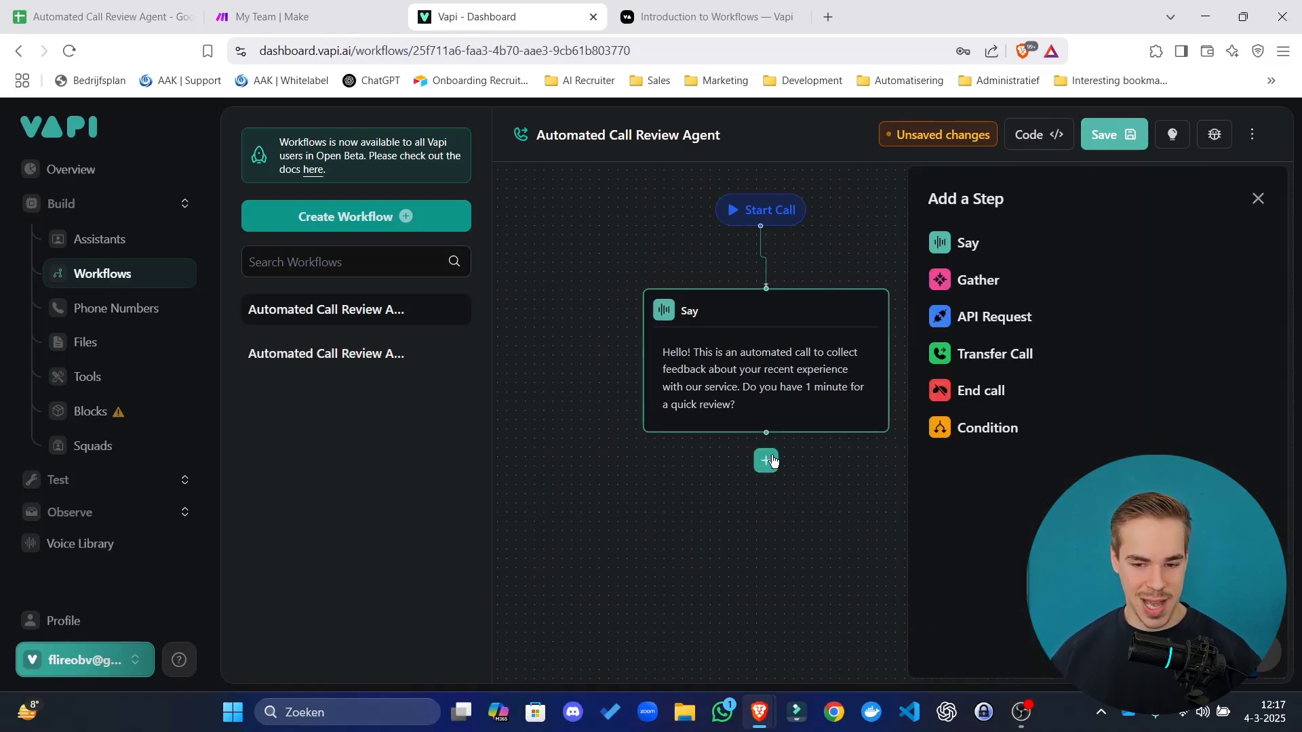
click(981, 281)
drag(761, 517, 751, 524)
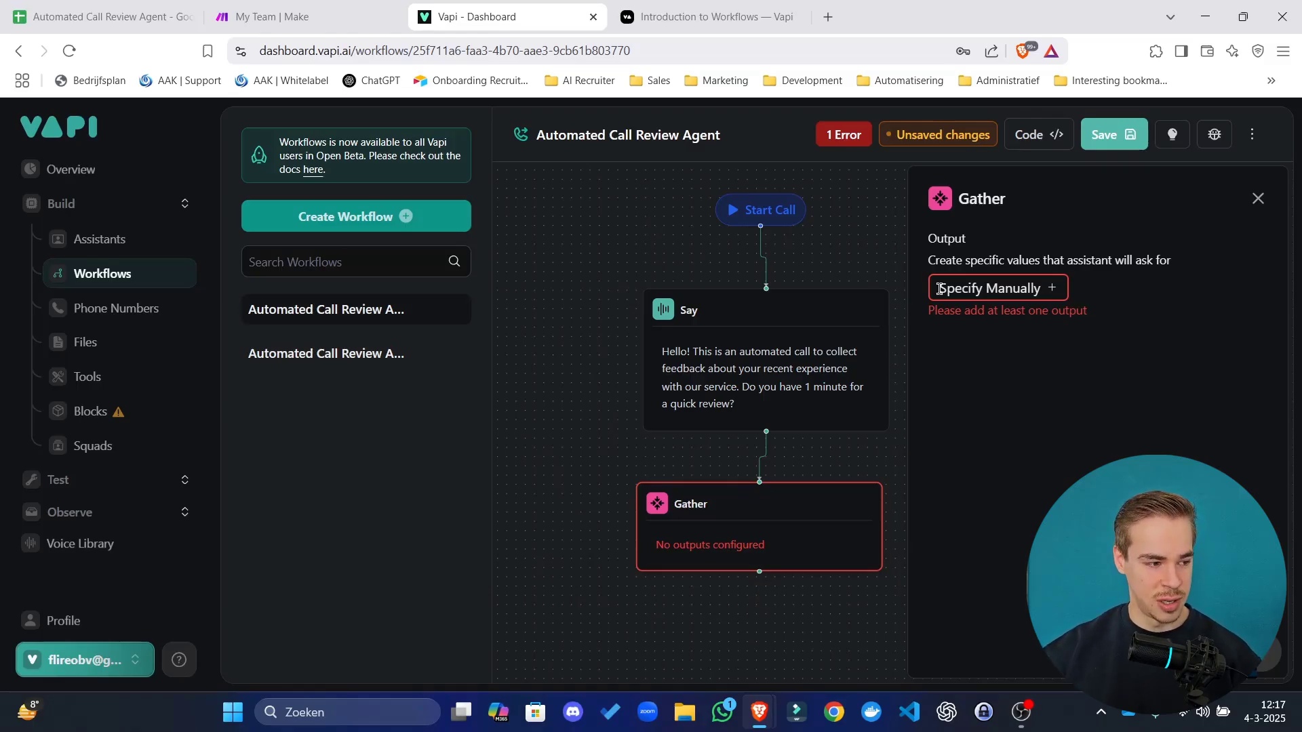
click(820, 346)
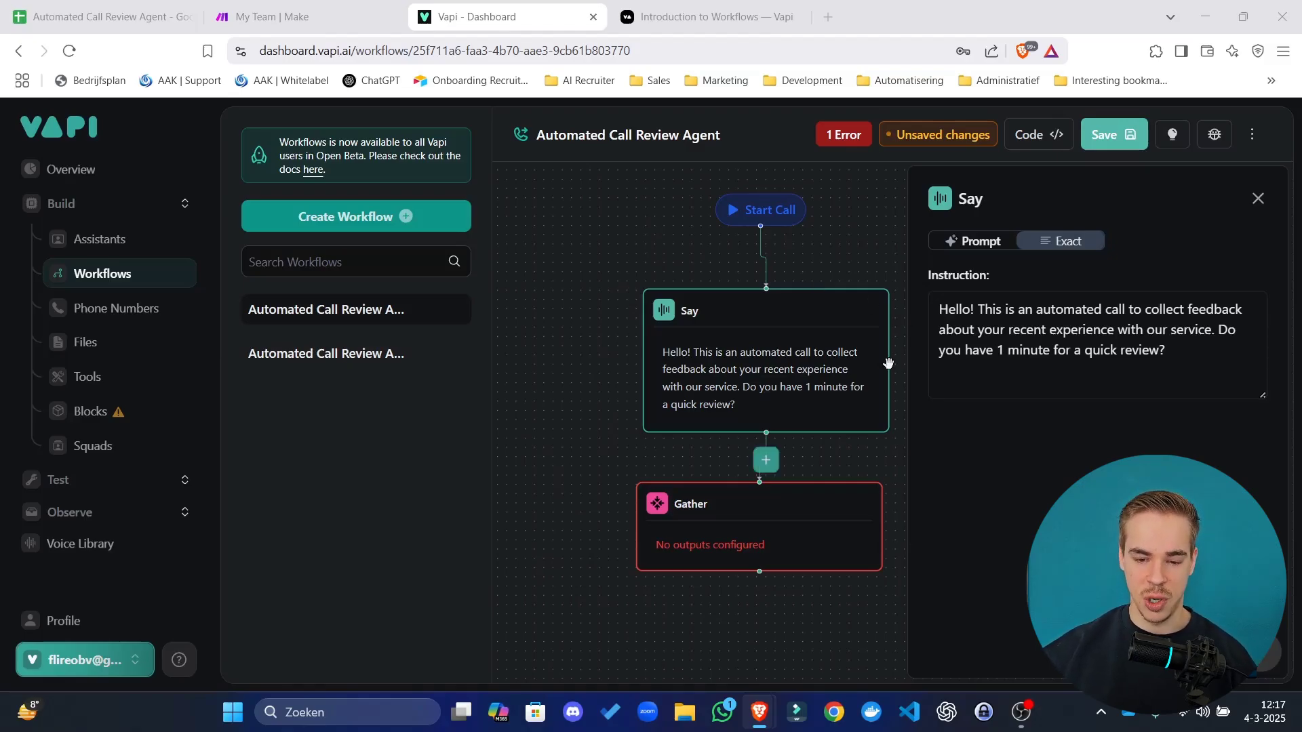
click(1190, 369)
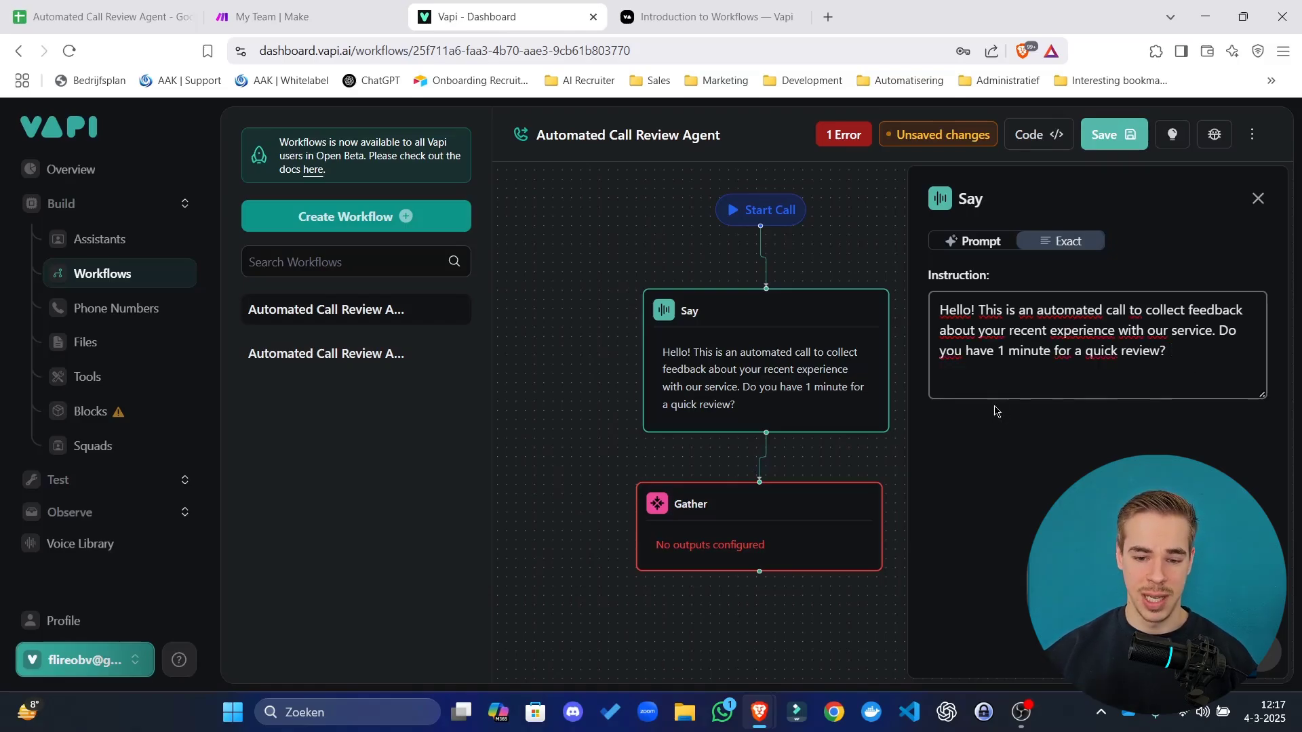
Start a manually specified output in the Gather step's settings.
click(768, 524)
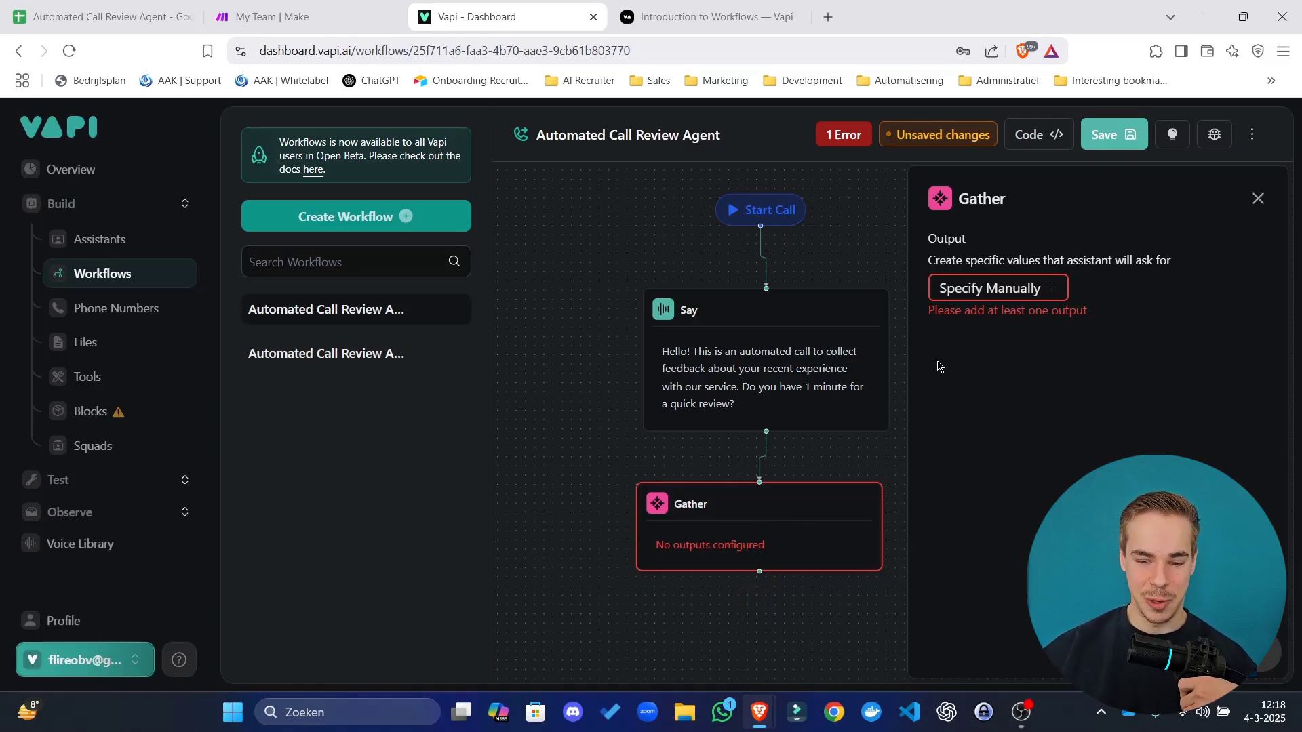
drag(971, 195, 1175, 266)
click(1083, 283)
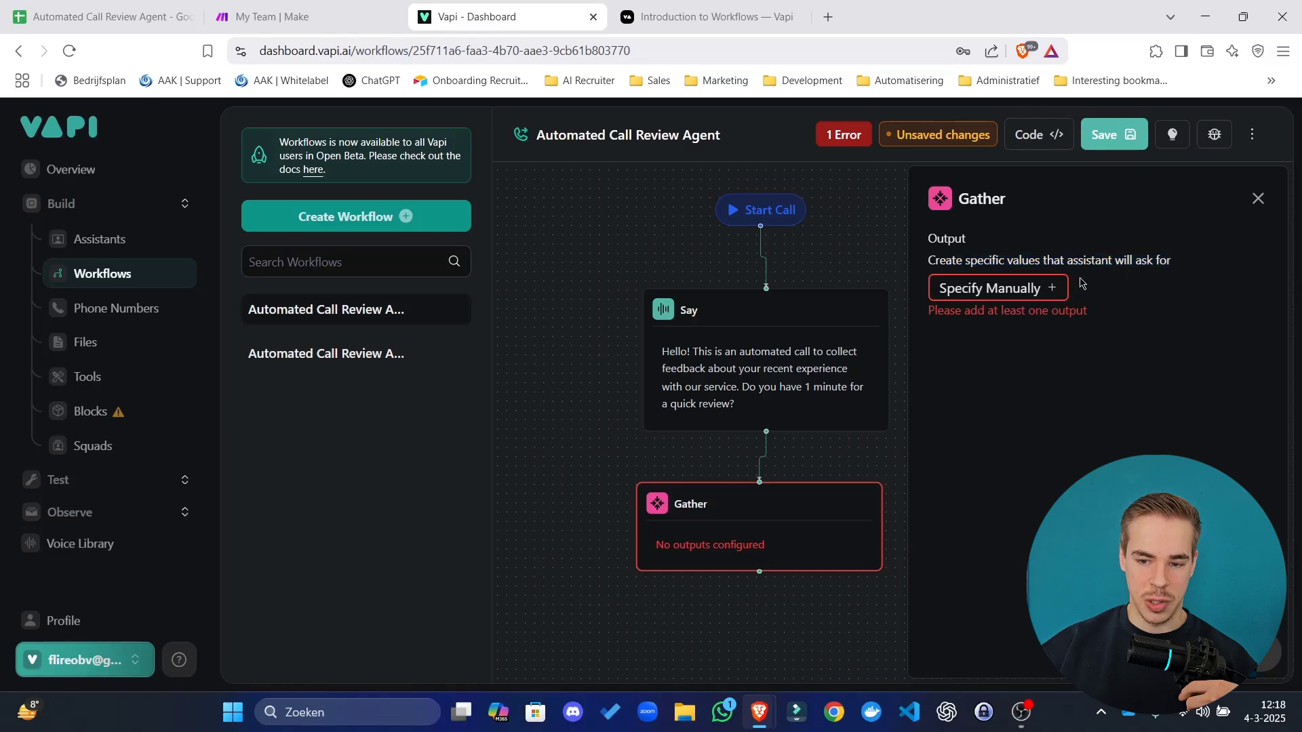
click(1001, 292)
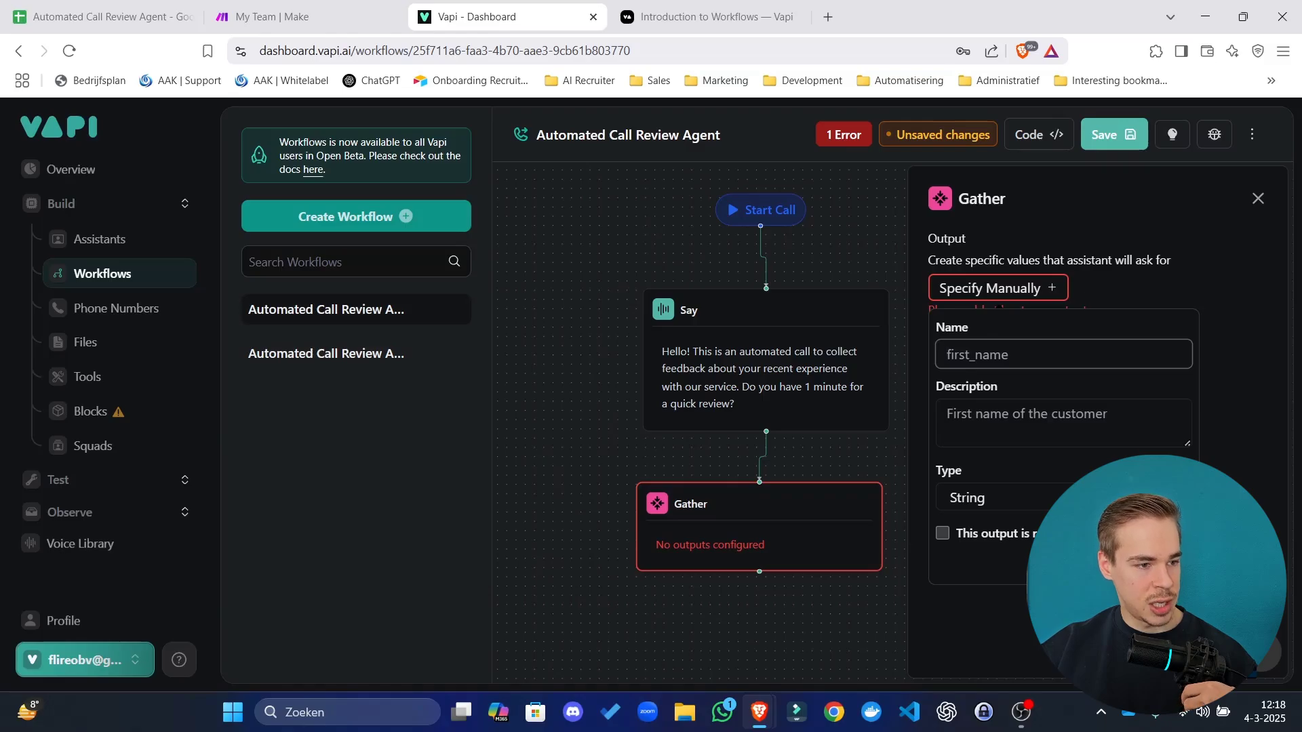
Set the new Gather output's type to Boolean.
click(1030, 497)
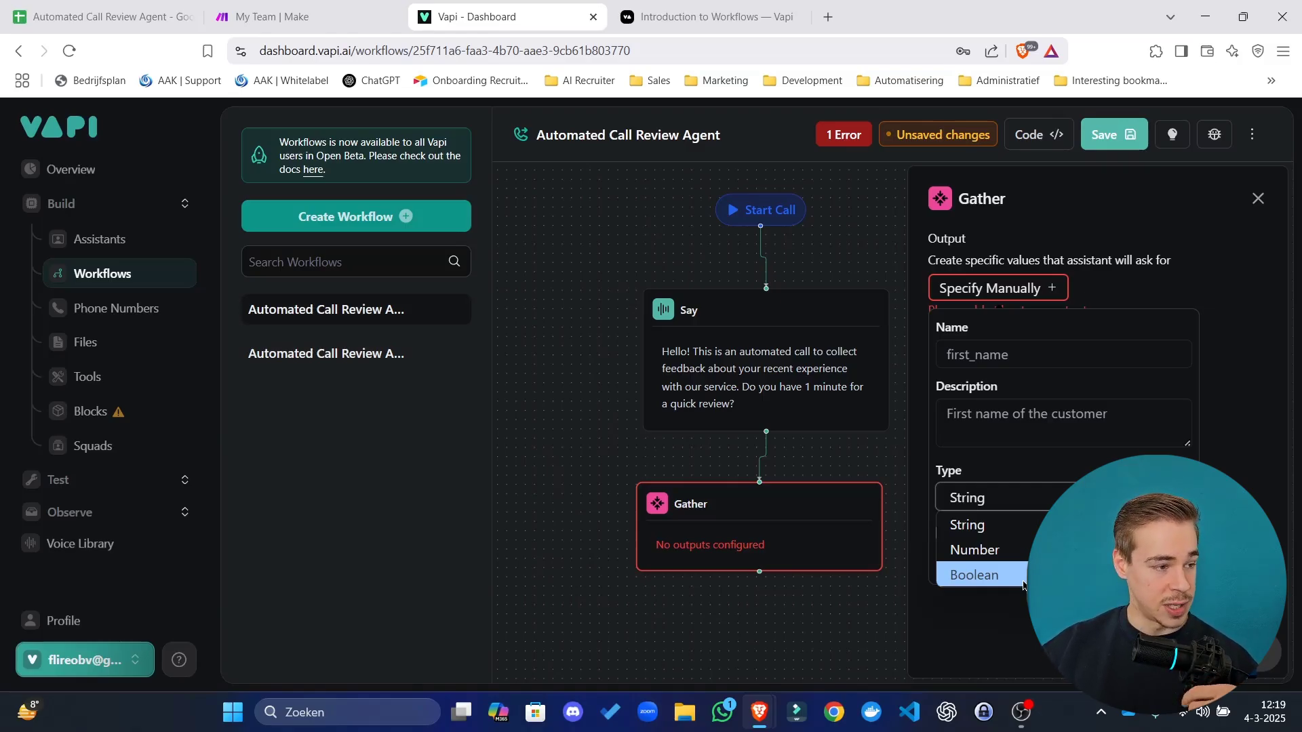
click(1025, 578)
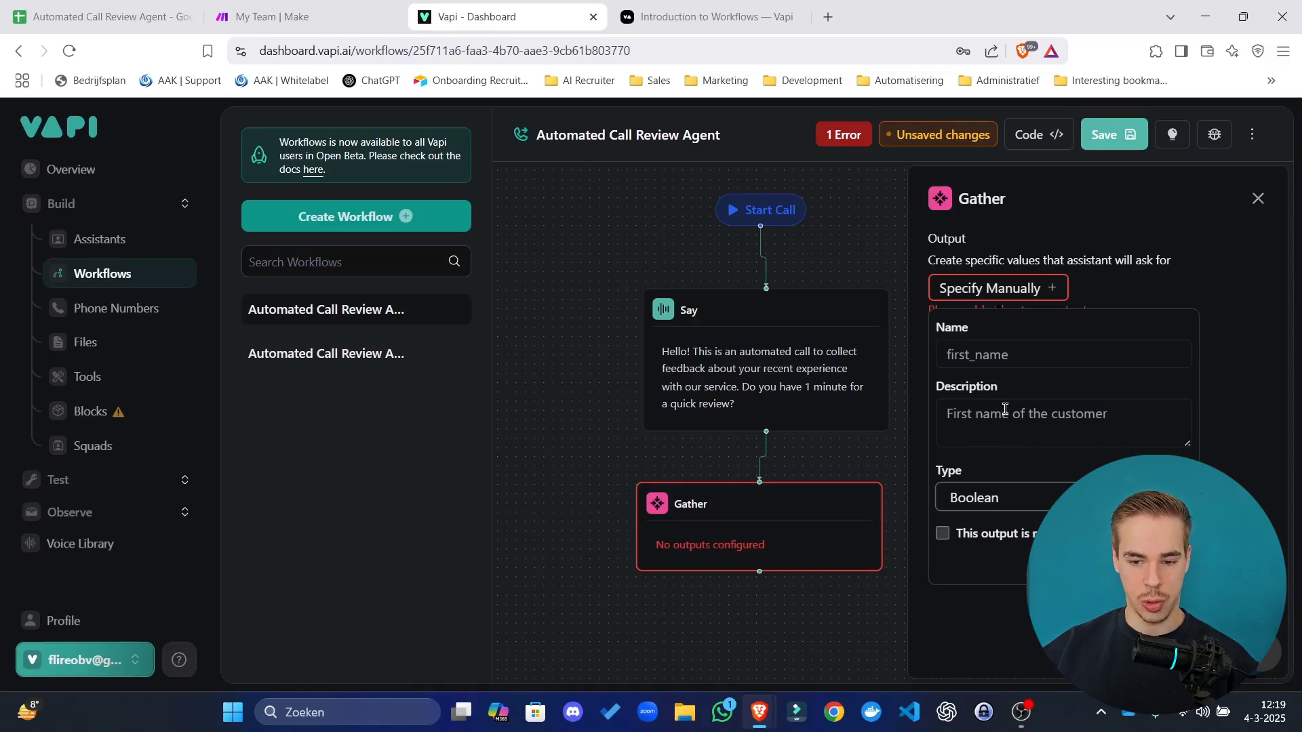
Name the output has_time and paste its description about having time for a quick review.
click(1025, 349)
text(has_t)
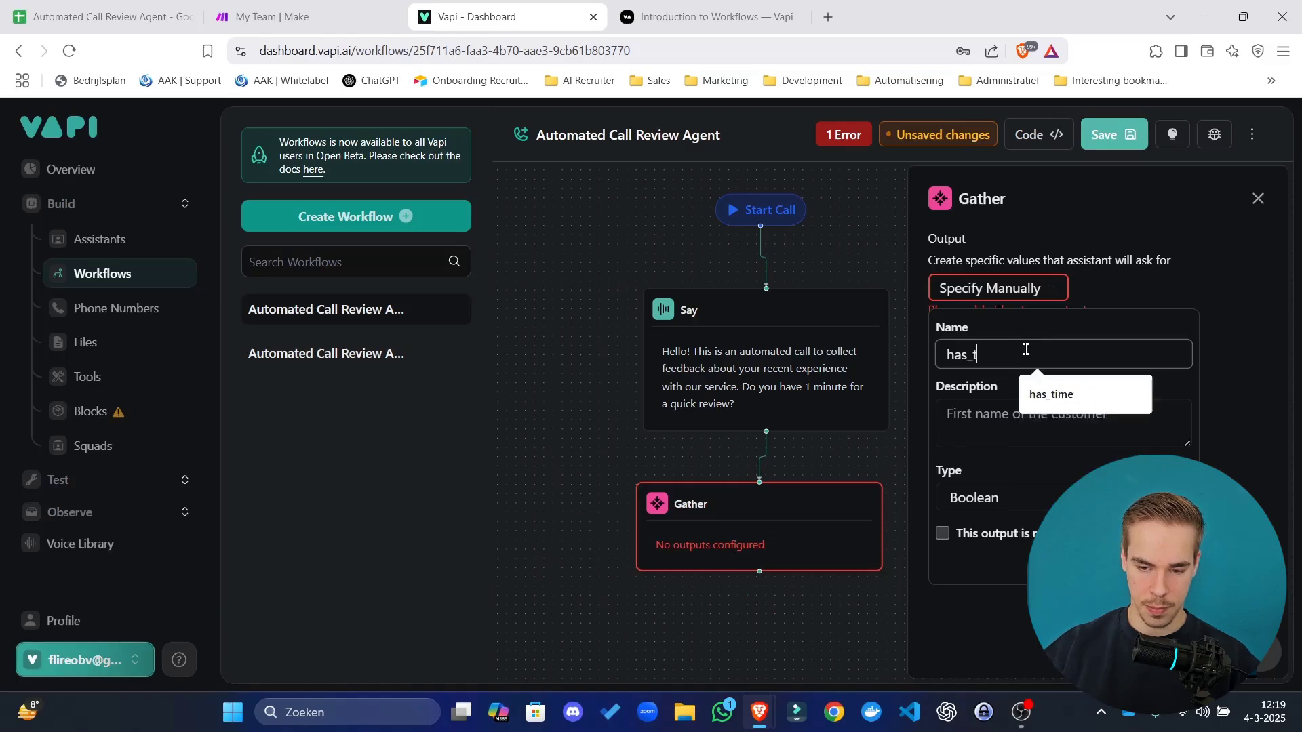
text(ime)
click(1027, 421)
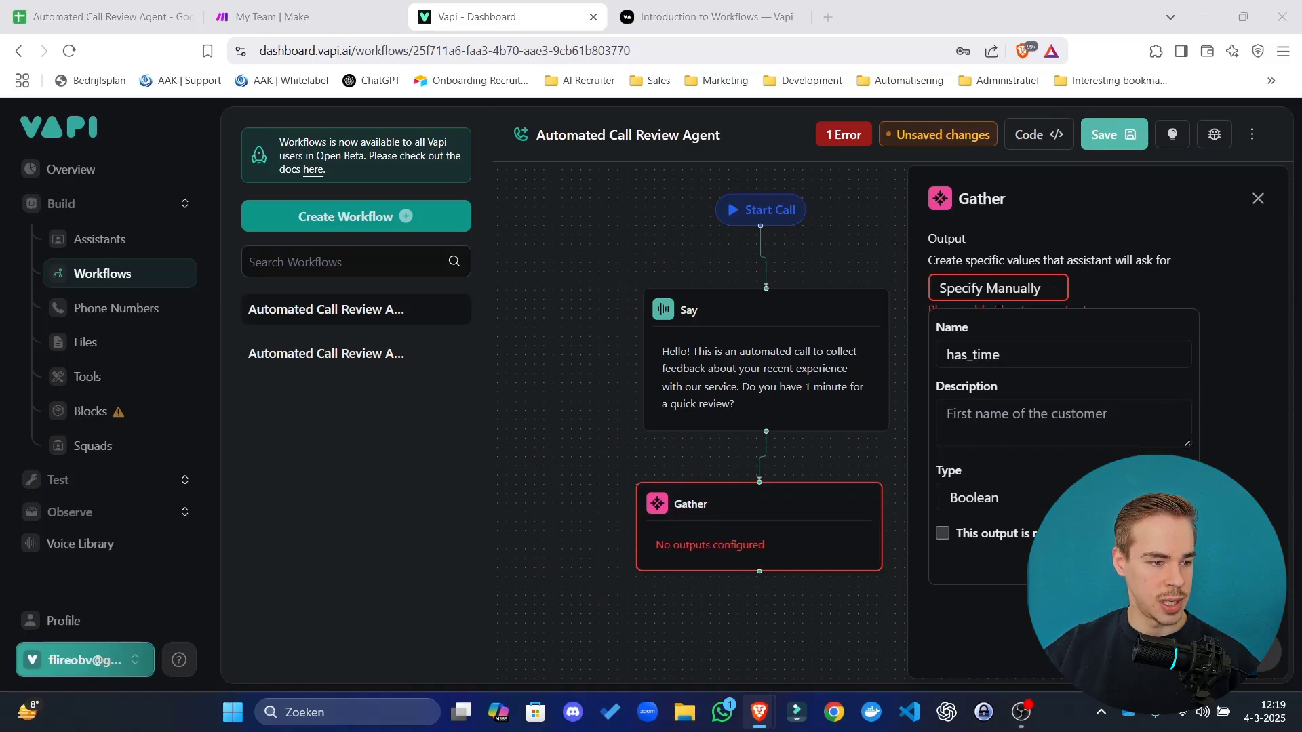
click(1051, 432)
text(Boolean wether the caller has time for a quick review. yes = true, no = false. Wait for their answer.)
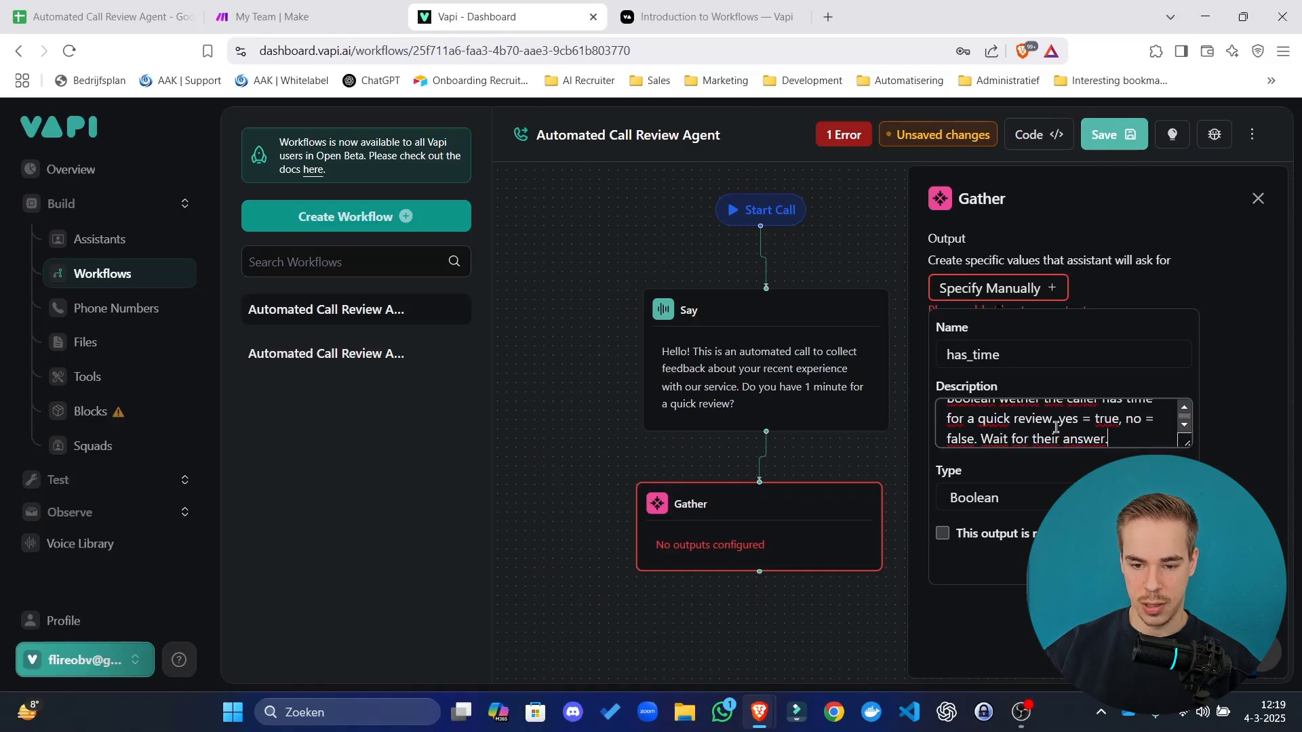
drag(1188, 443, 1187, 574)
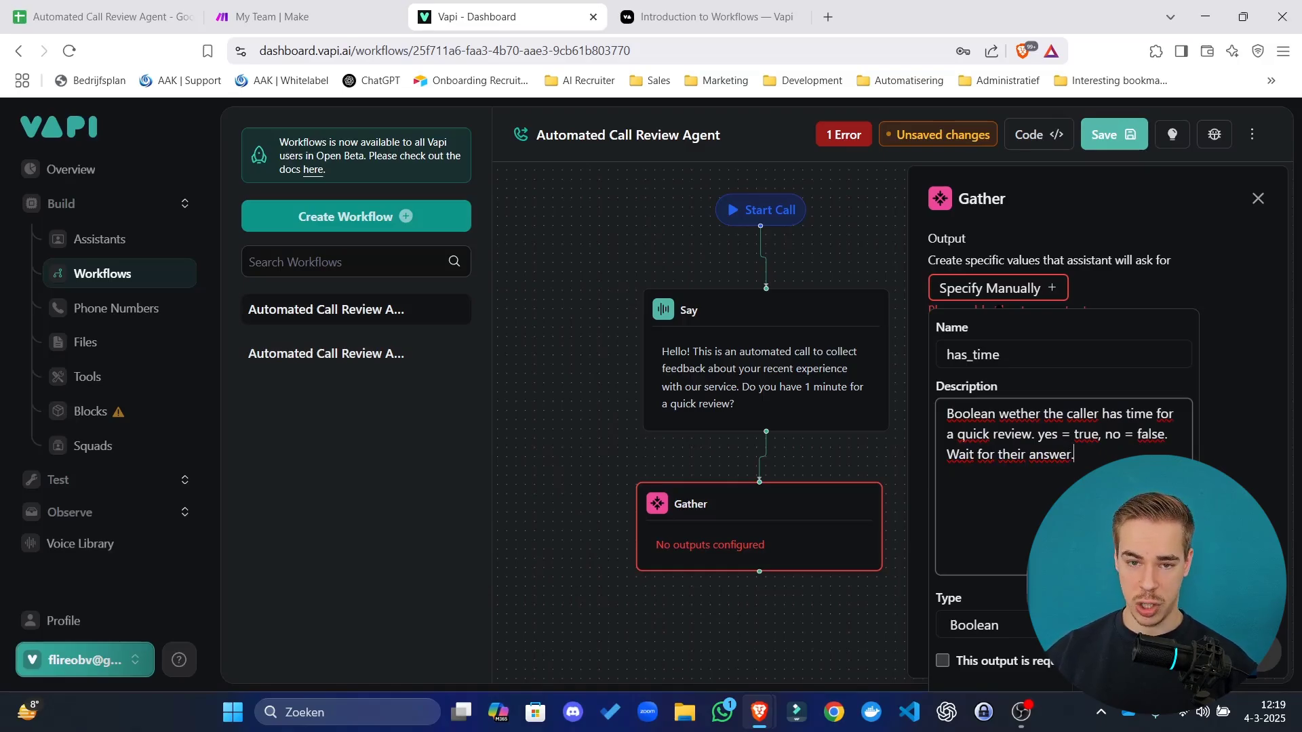
drag(1073, 456, 994, 447)
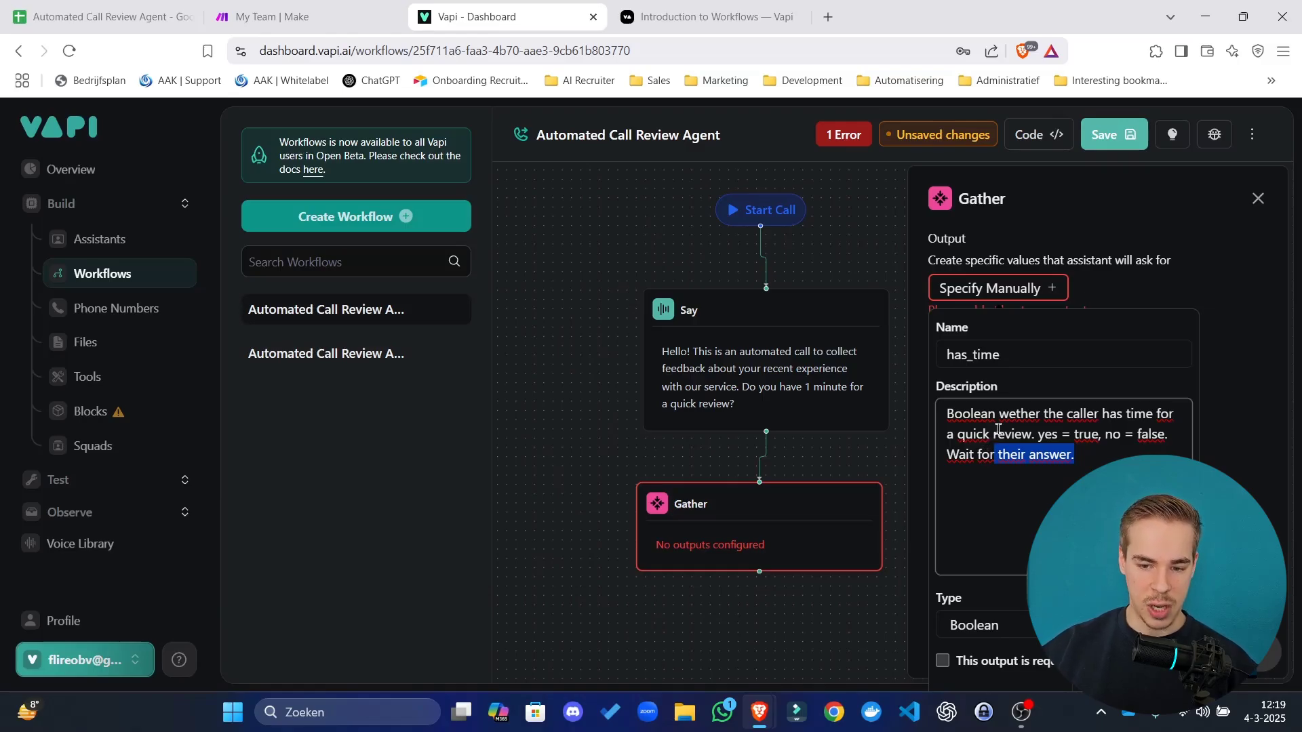
click(999, 431)
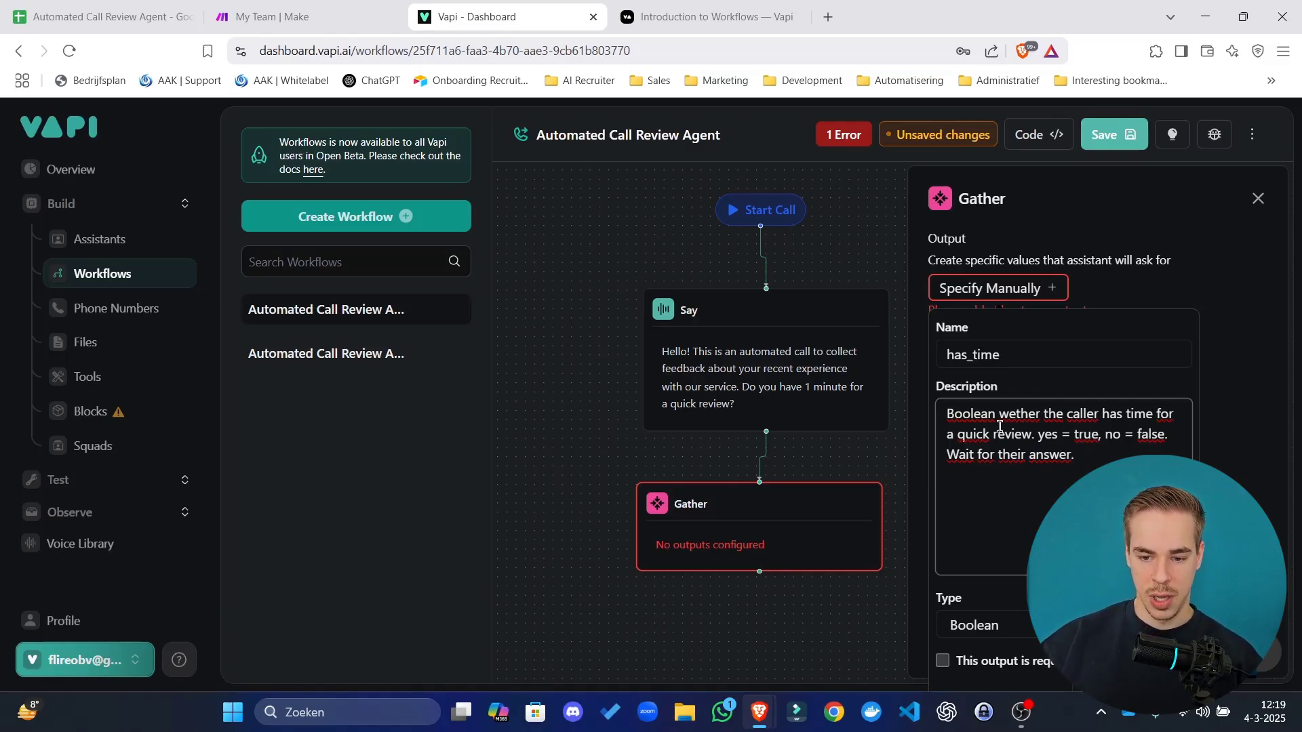
drag(972, 414, 1029, 415)
click(1042, 414)
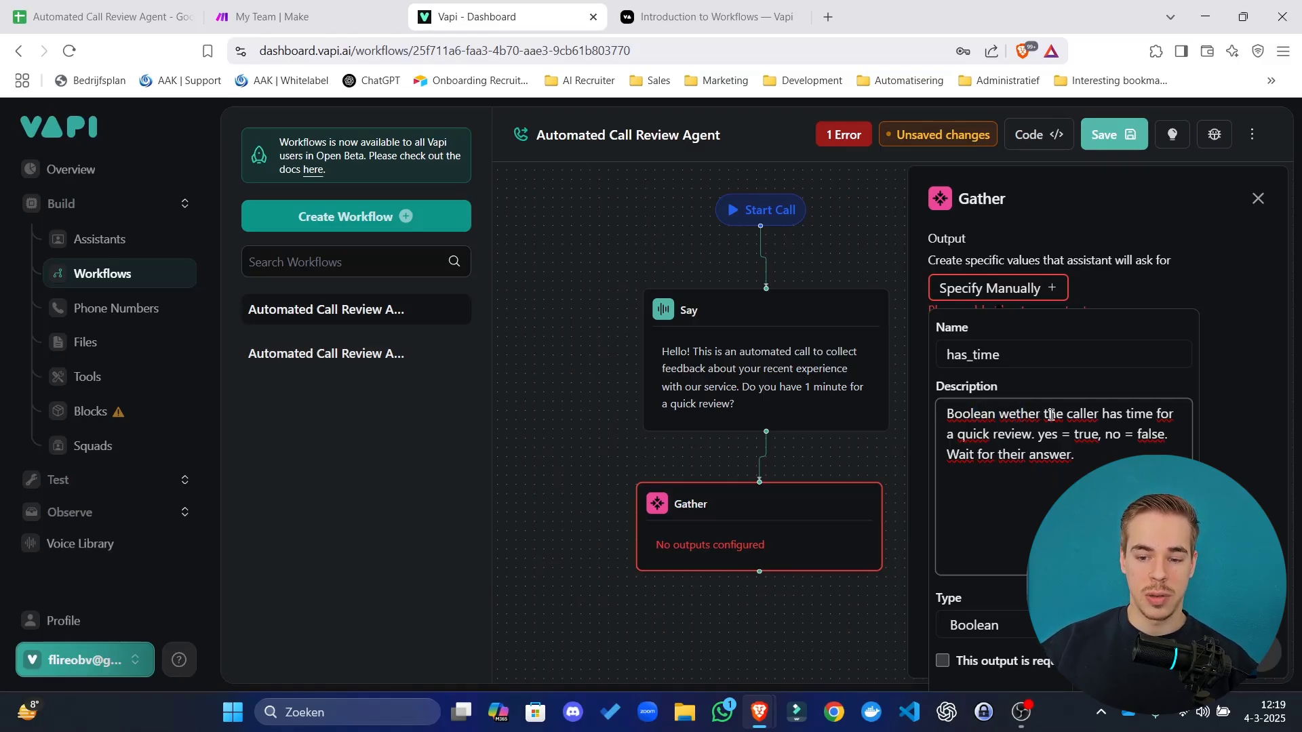
Correct 'wether' to 'whether', mark has_time as required, and add the output.
click(1015, 415)
text(h)
key(BackSpace)
key(Left)
text(h)
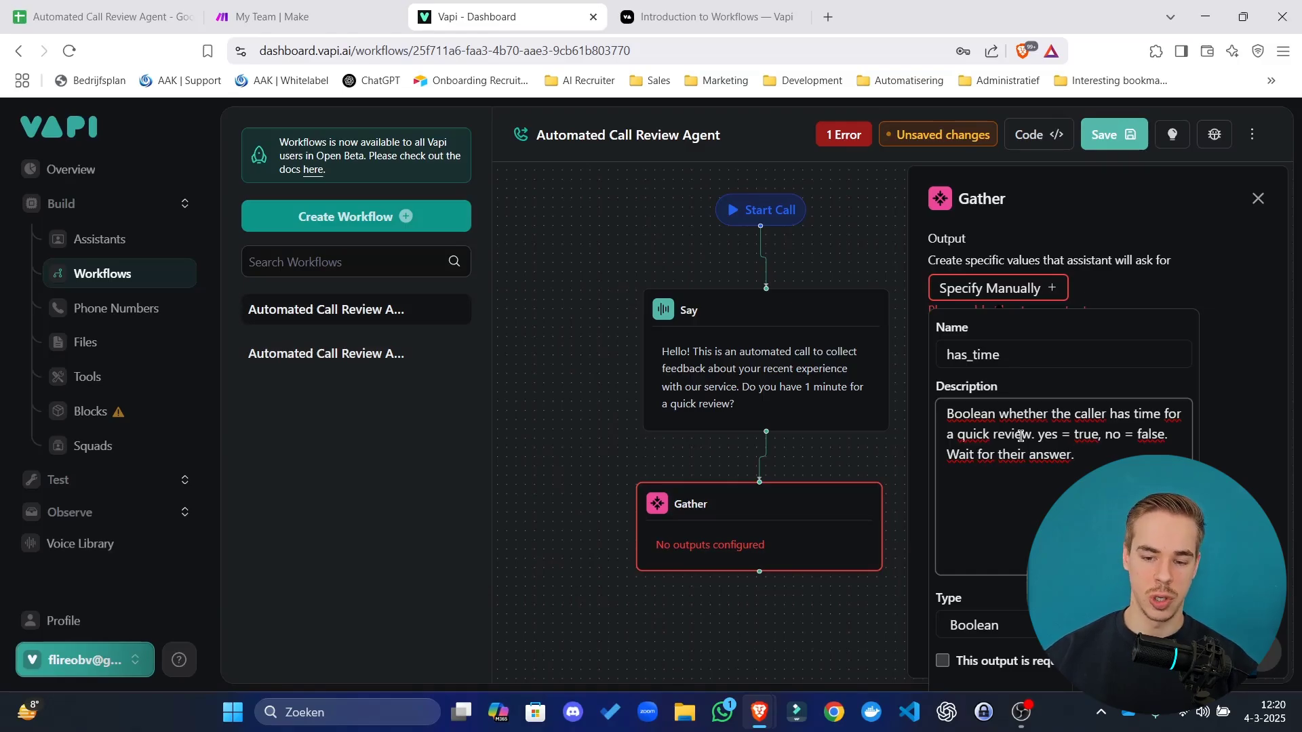
click(942, 660)
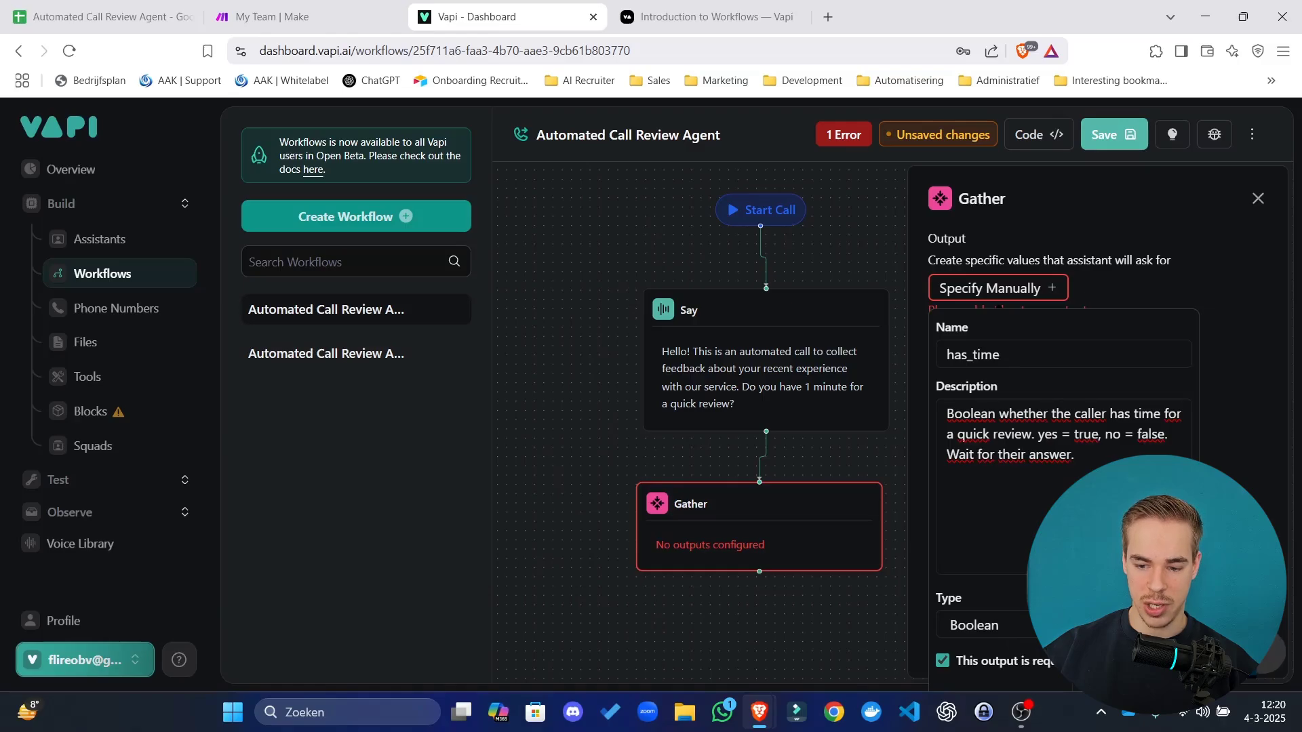
click(1152, 683)
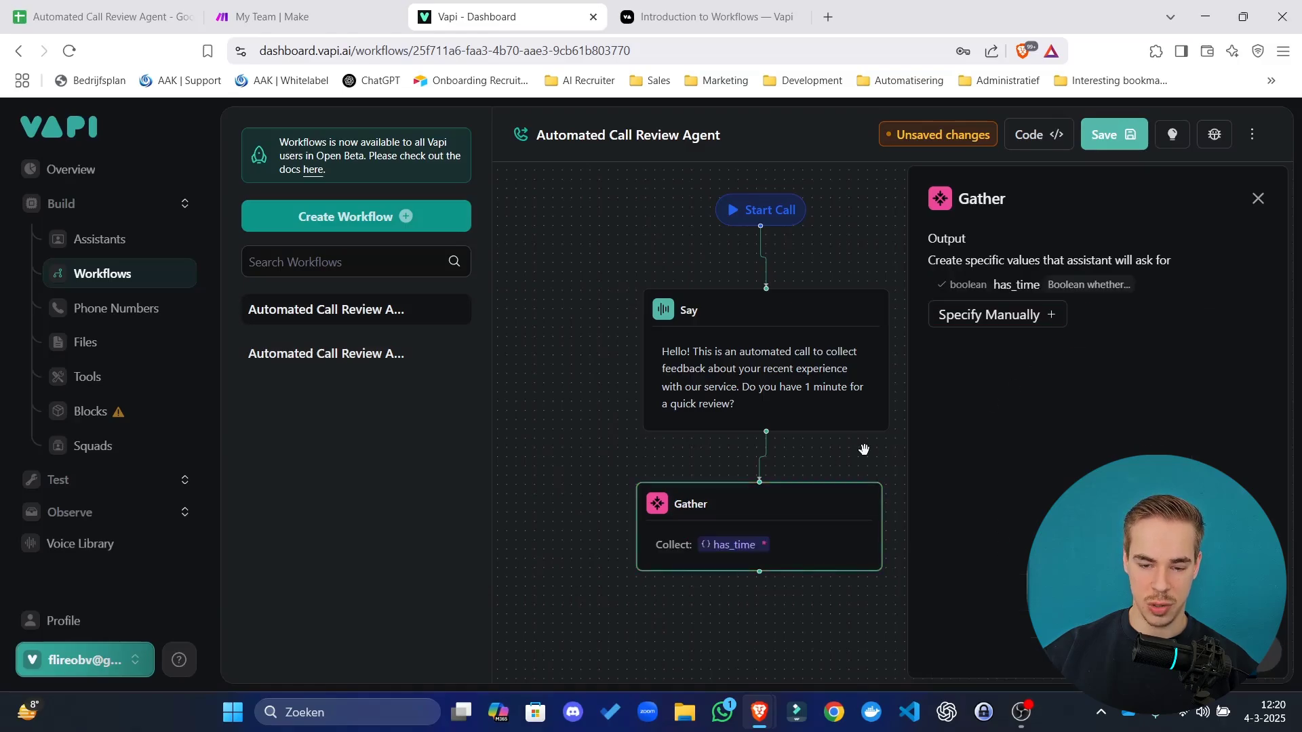
Add a Condition step after the Gather step.
scroll(860, 447, down, 5)
click(1258, 199)
drag(1053, 425, 936, 366)
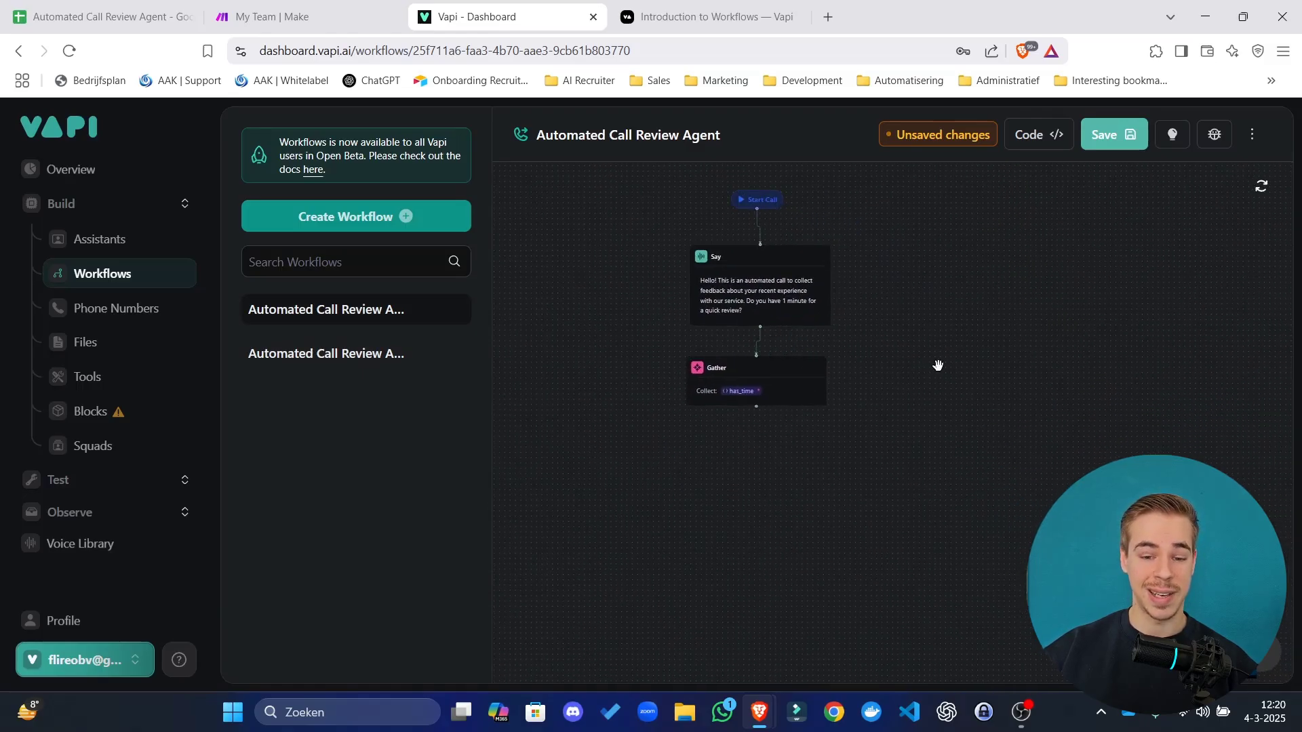
click(756, 423)
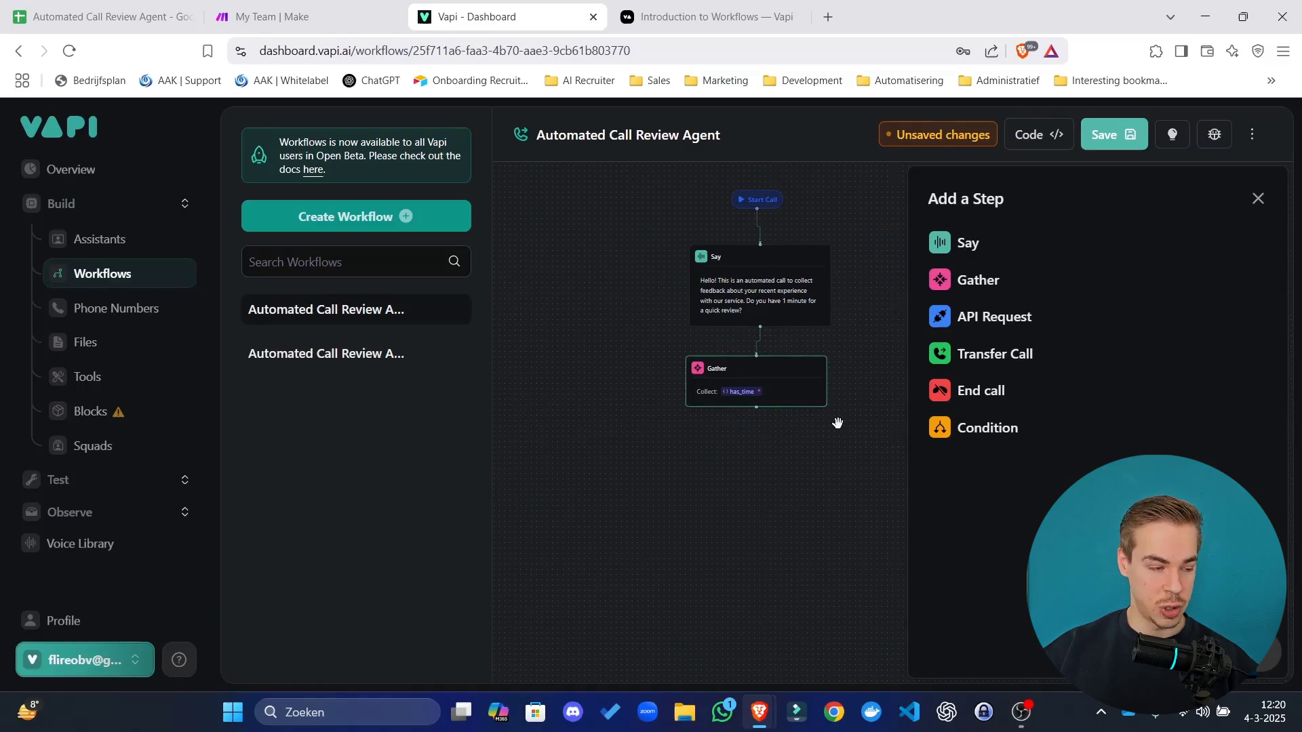
click(974, 433)
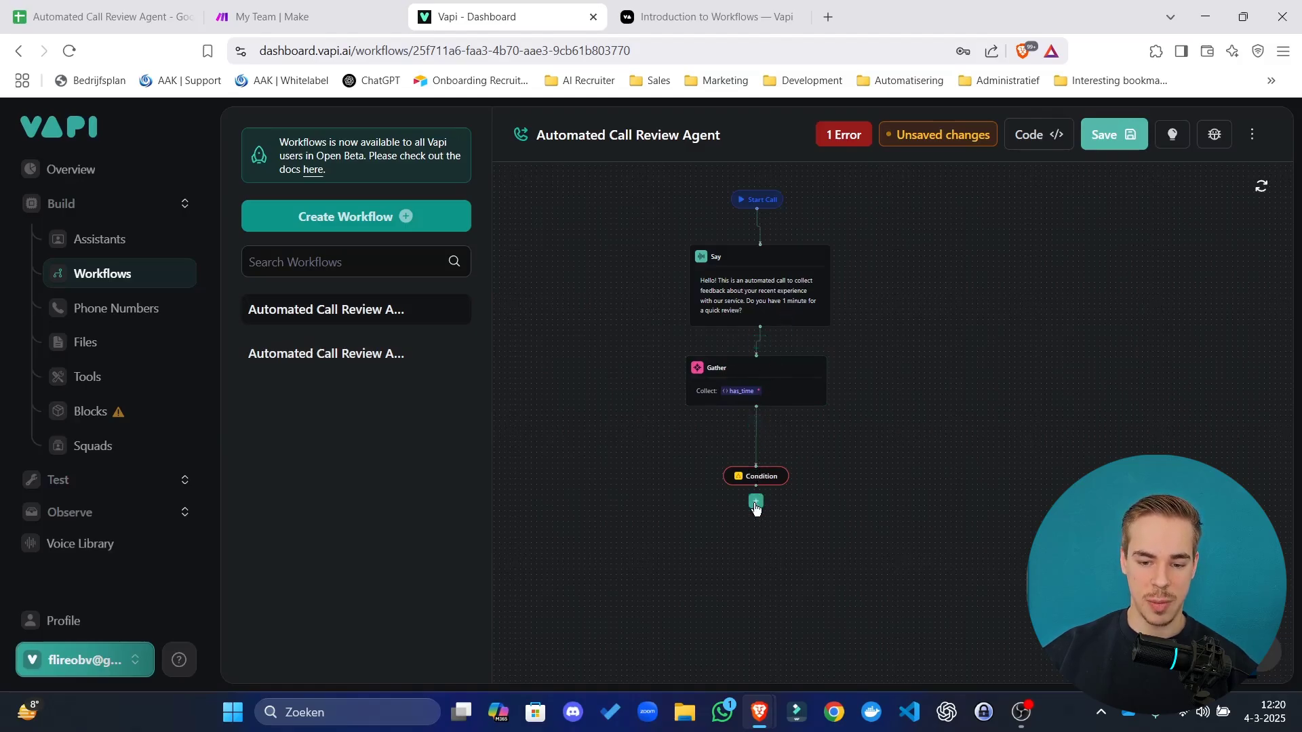
Add two Say steps as the Condition's two branches.
click(755, 503)
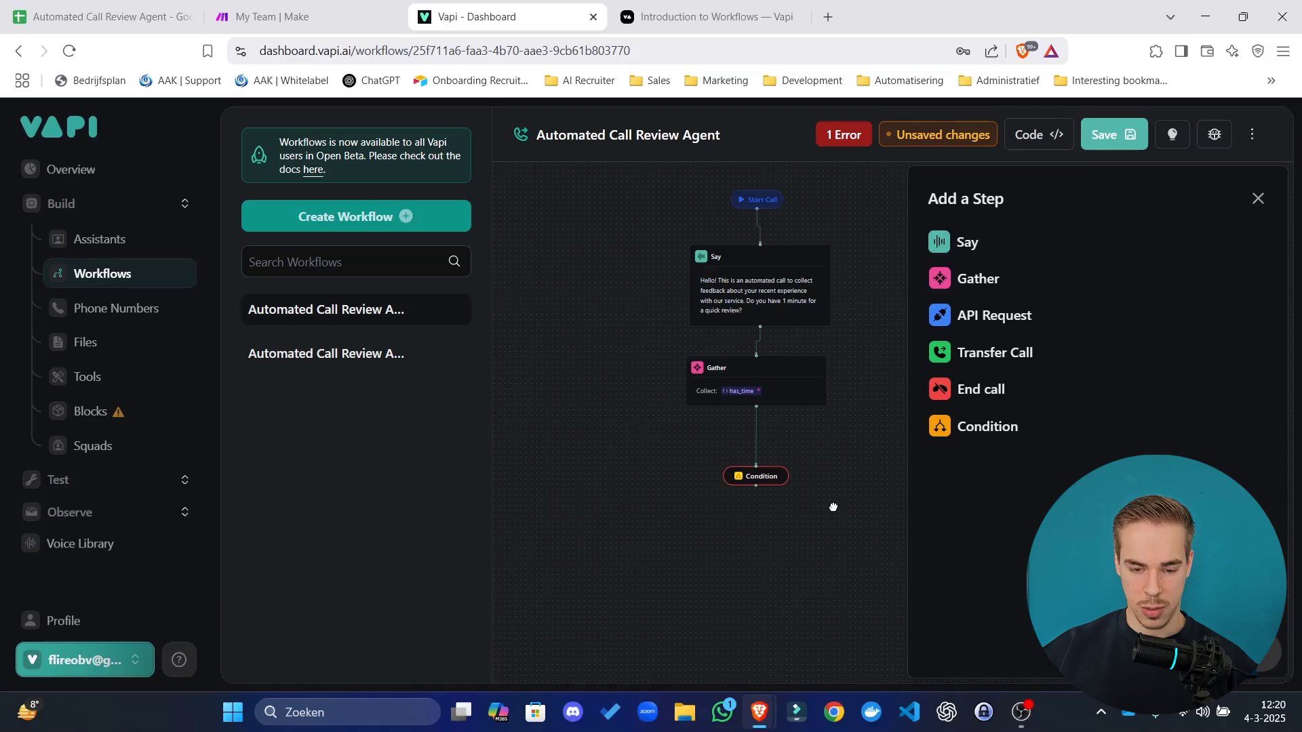
drag(832, 505, 766, 387)
scroll(766, 387, up, 3)
click(957, 245)
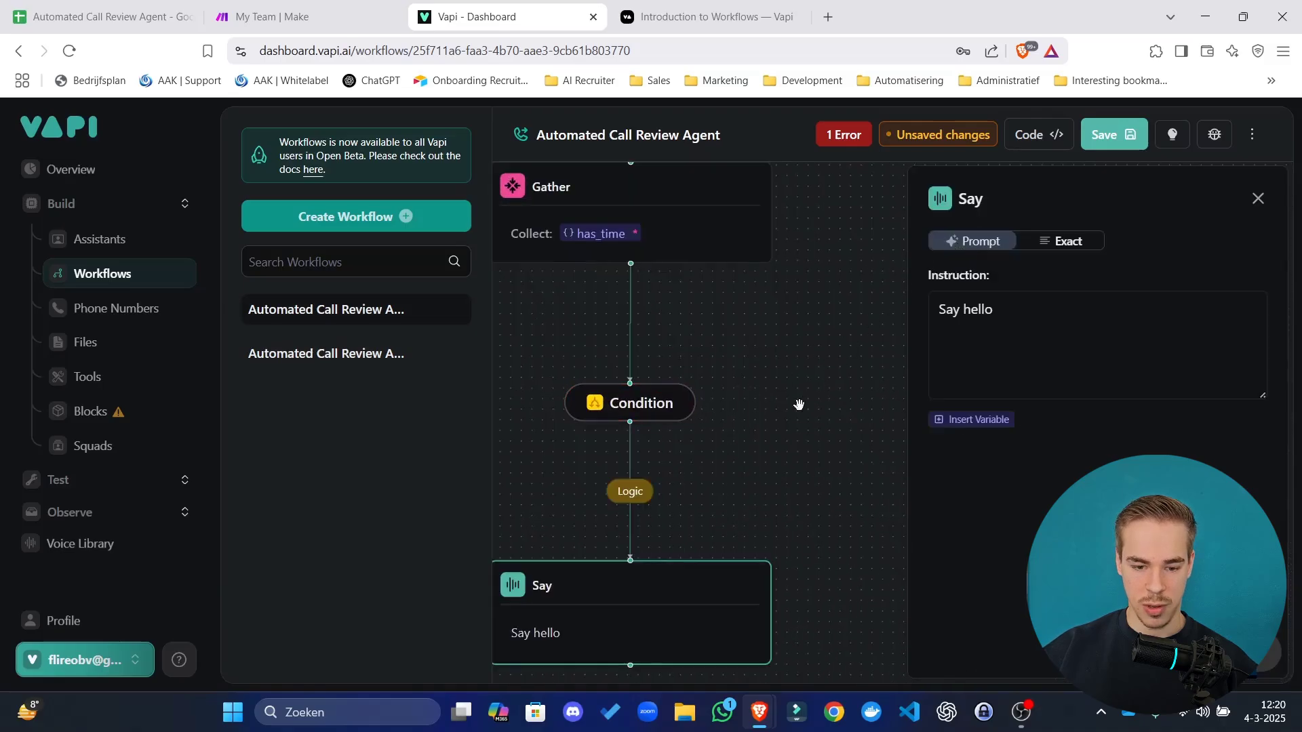
click(728, 388)
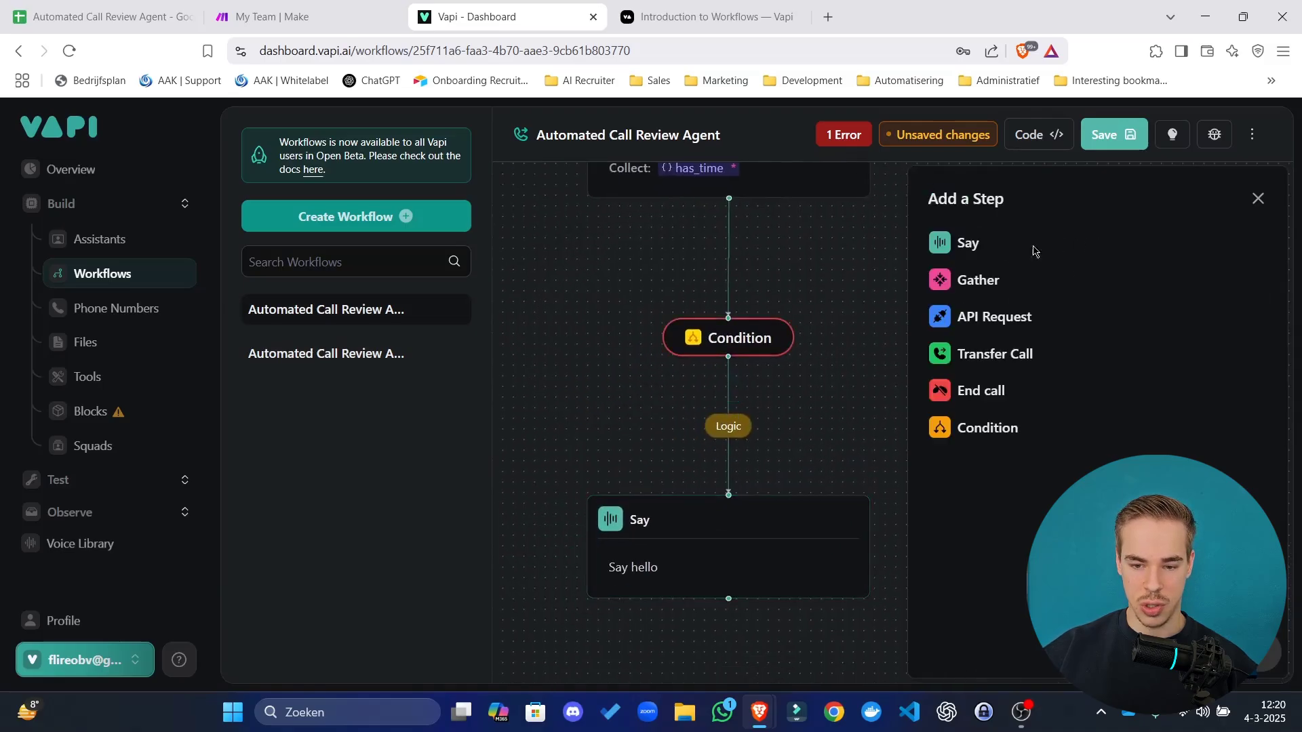
click(968, 243)
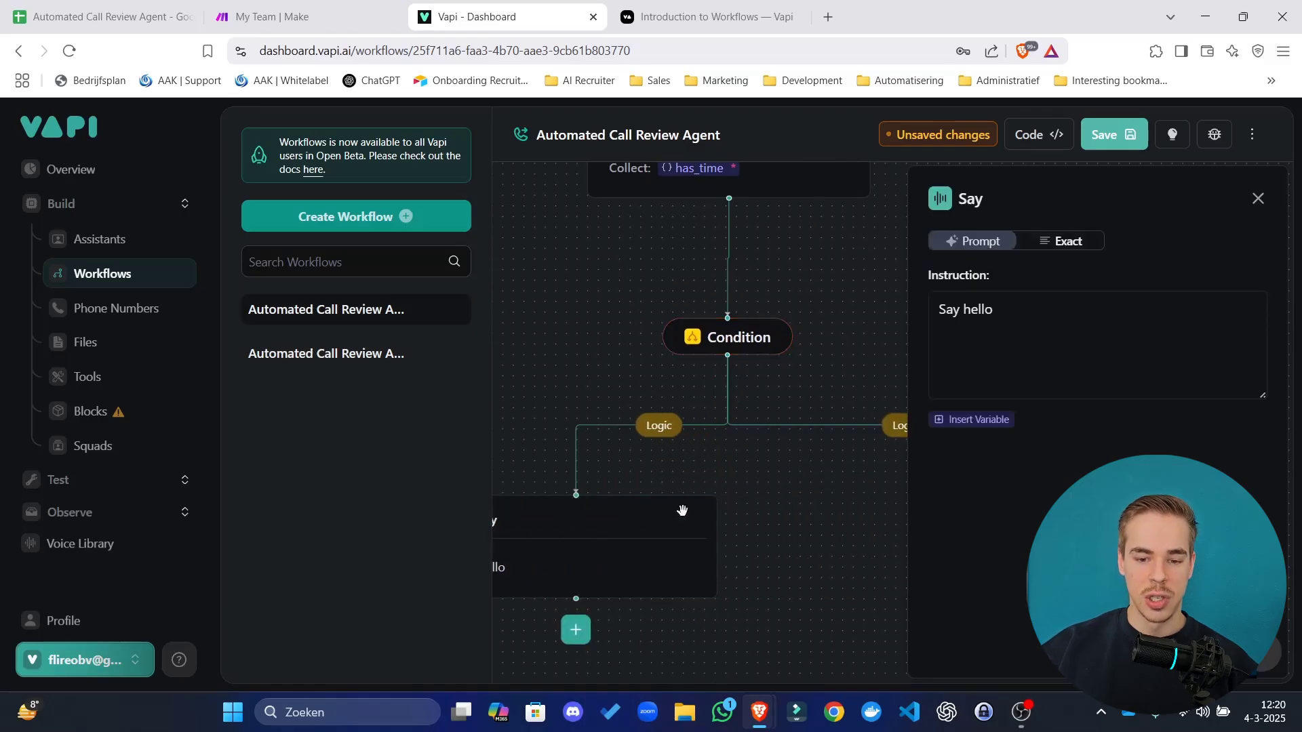
click(814, 432)
click(731, 348)
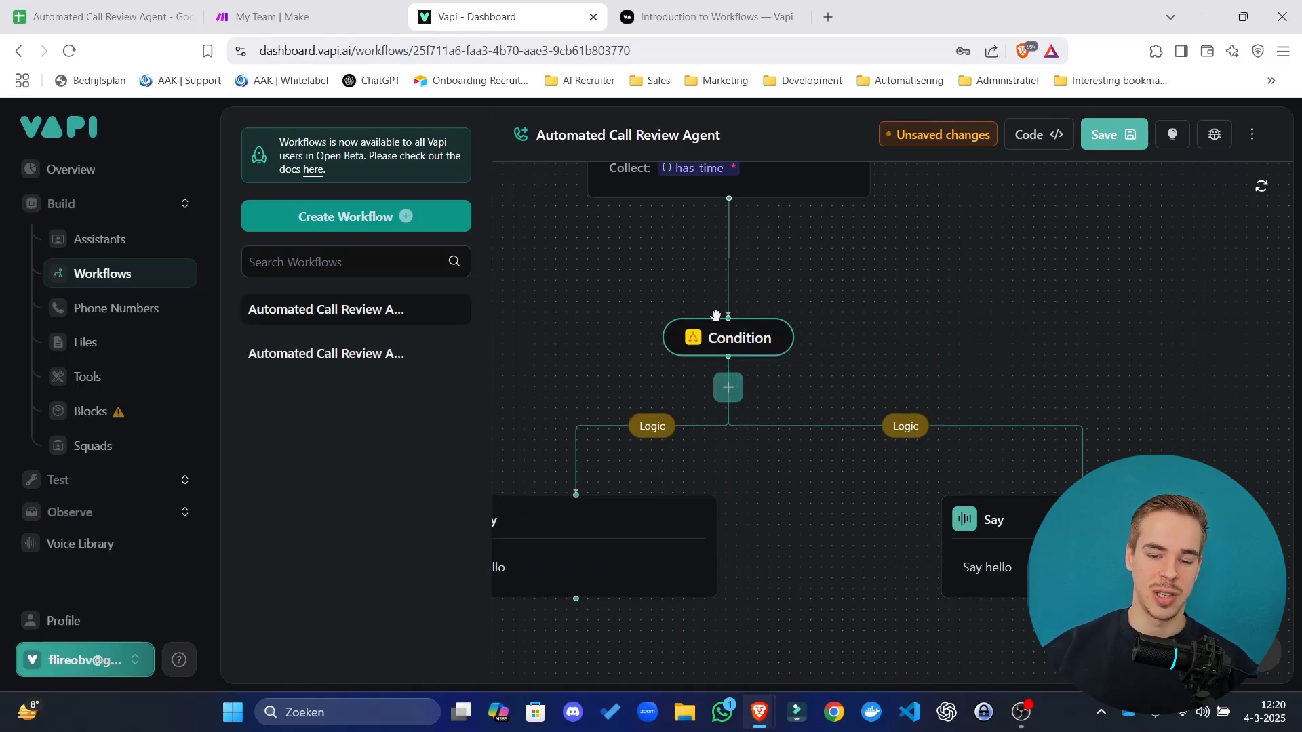
Review the workflow nodes and spread the two branch Say steps apart.
click(653, 435)
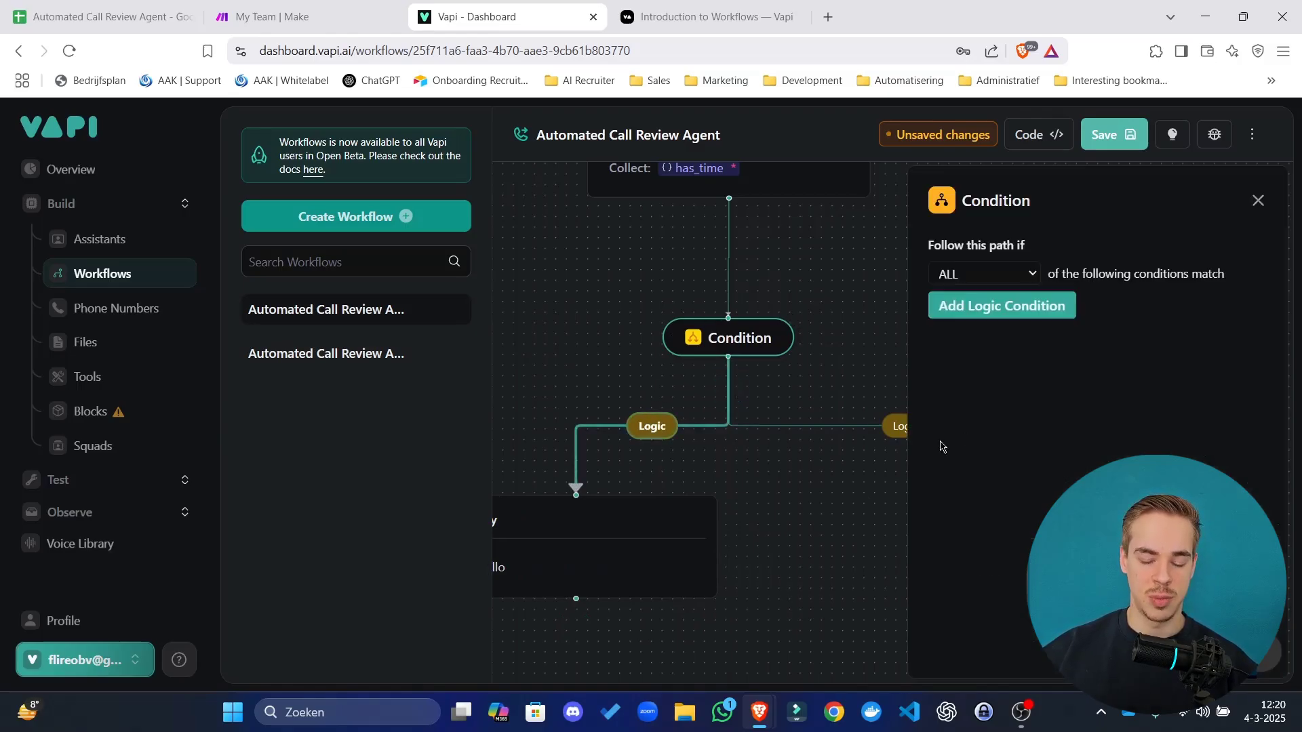
click(885, 338)
drag(873, 292, 884, 415)
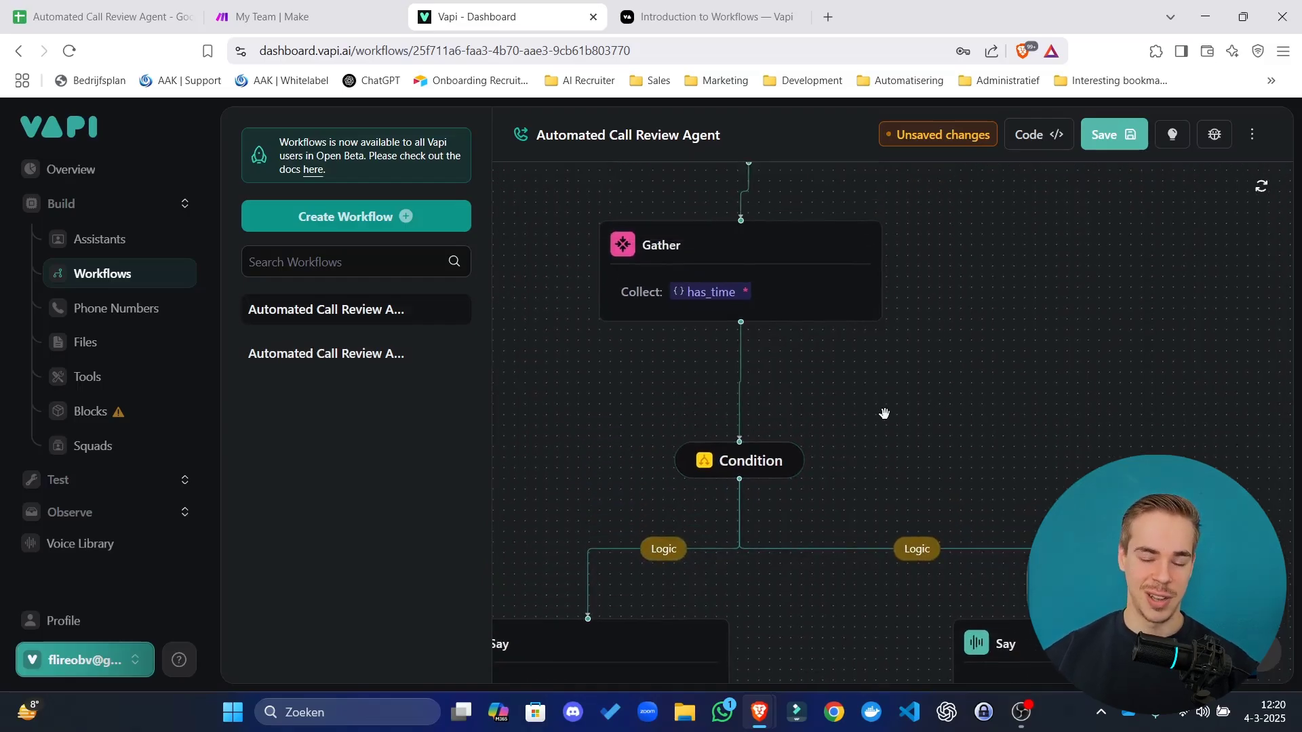
drag(798, 291, 761, 433)
click(761, 433)
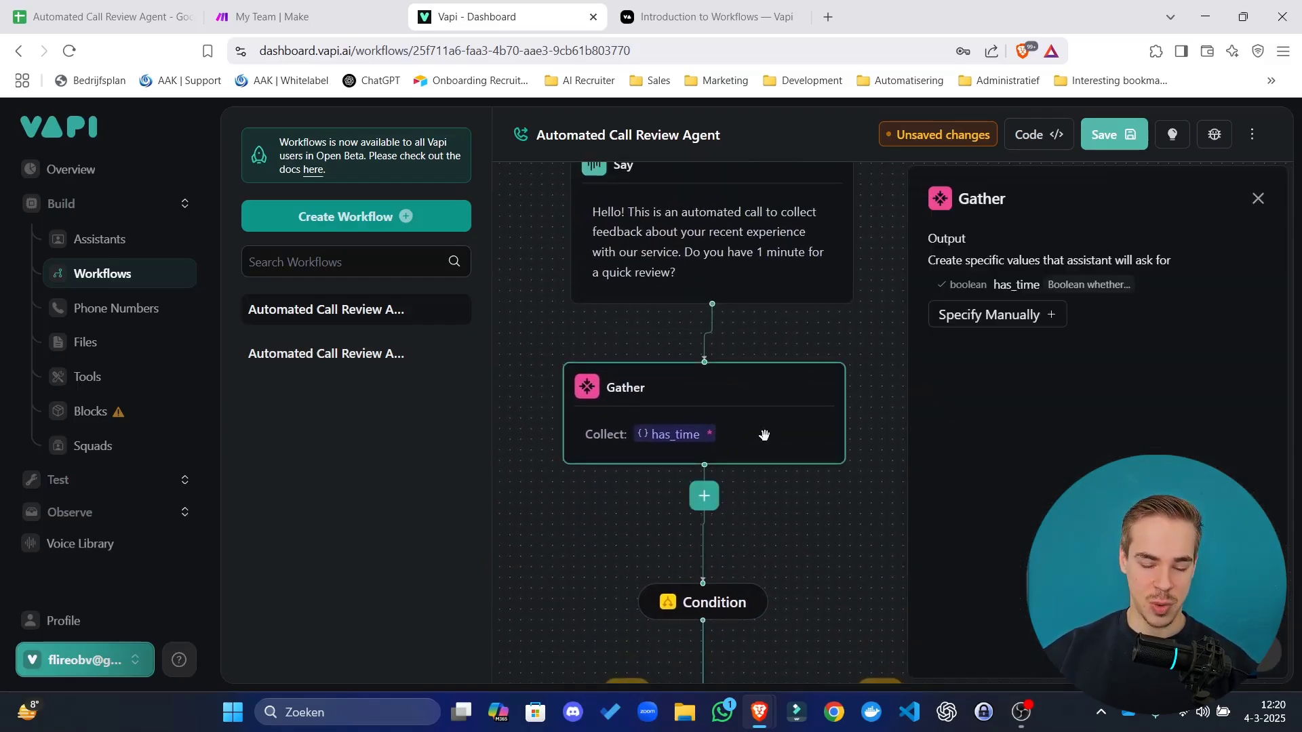
click(739, 238)
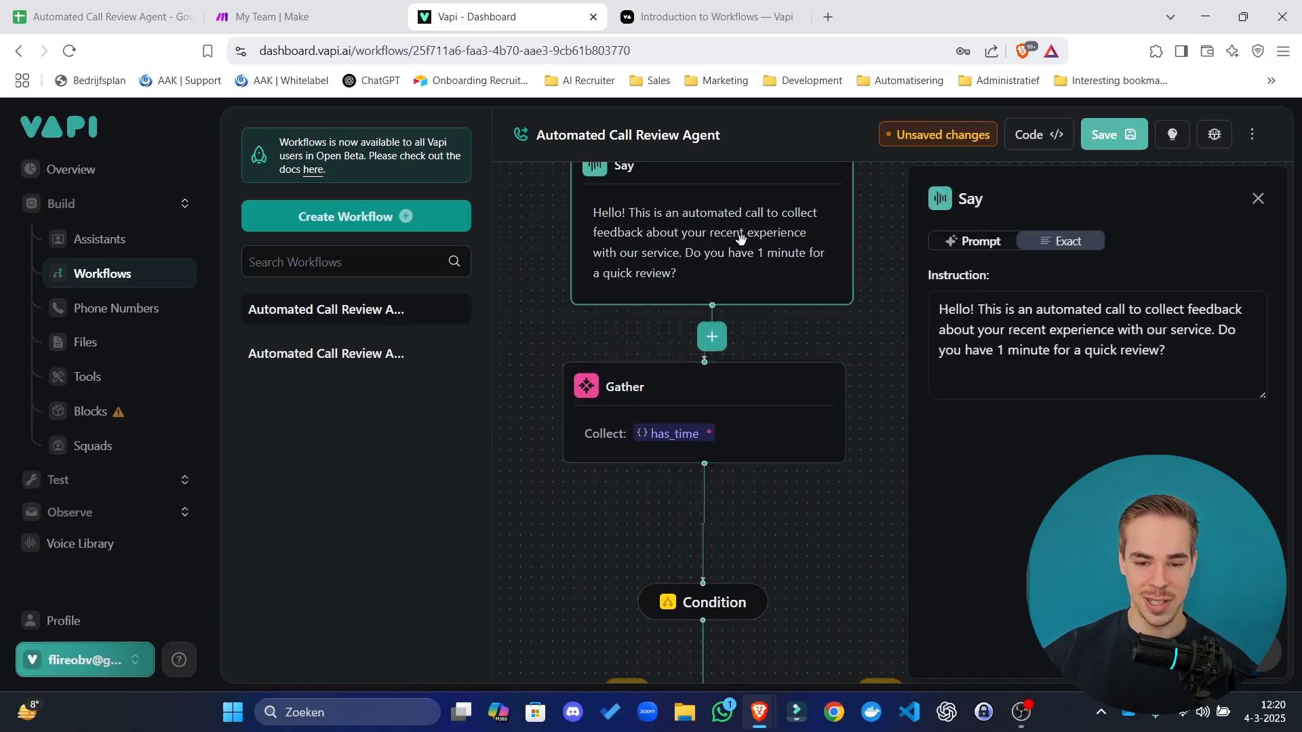
drag(805, 535, 794, 201)
click(594, 480)
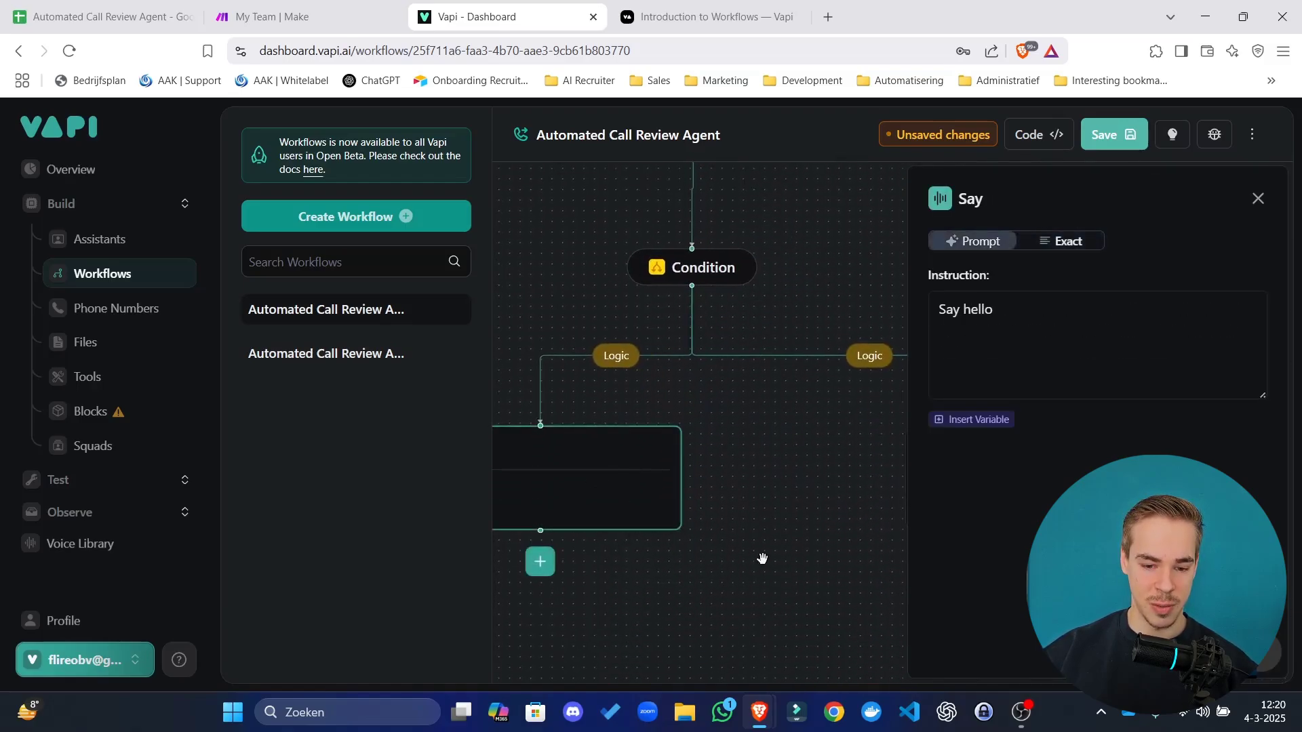
click(796, 461)
drag(797, 462, 880, 532)
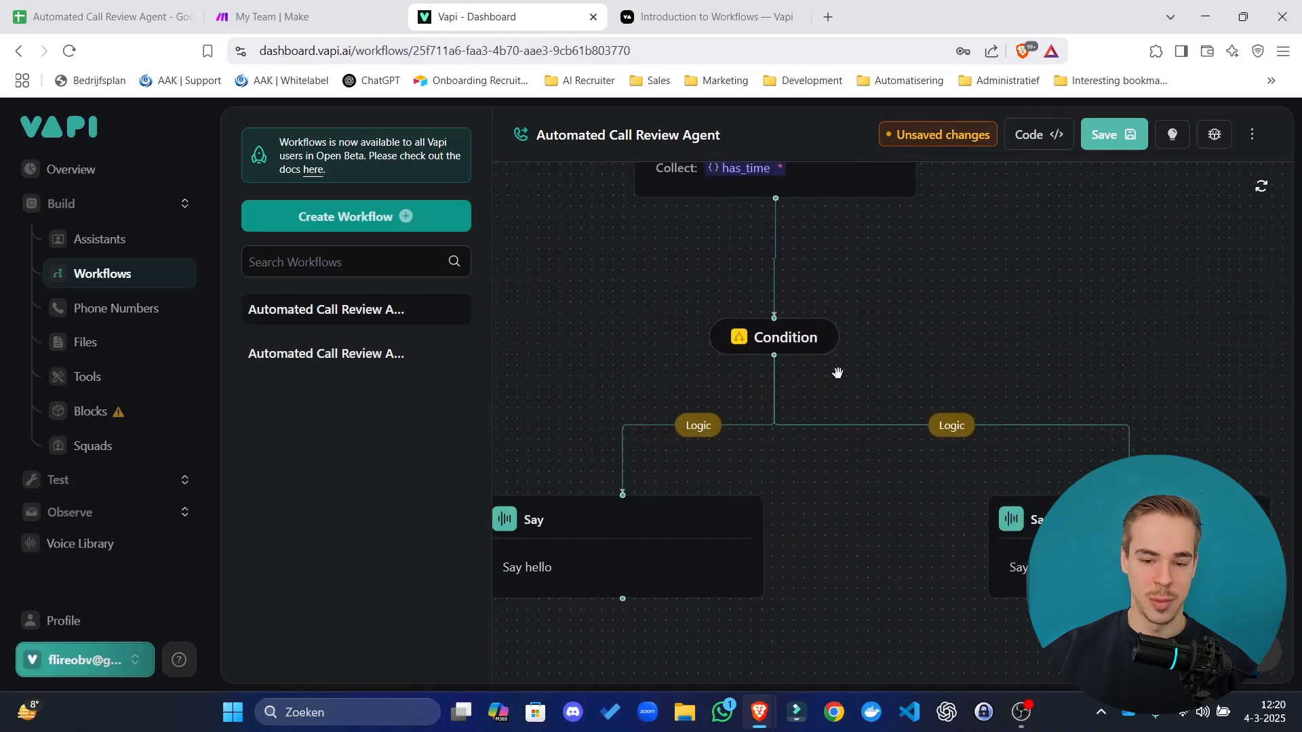
click(696, 438)
click(612, 343)
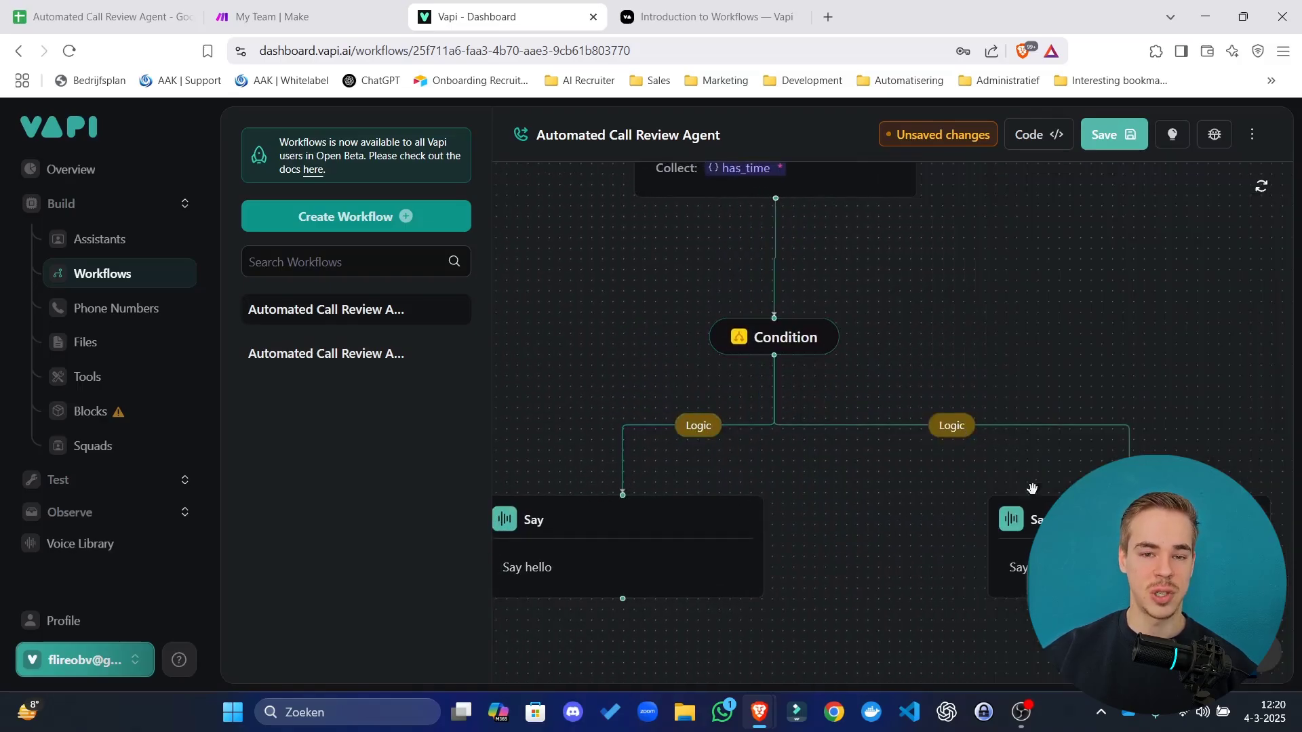
drag(1102, 553, 1043, 555)
drag(724, 556, 644, 558)
drag(705, 496, 866, 442)
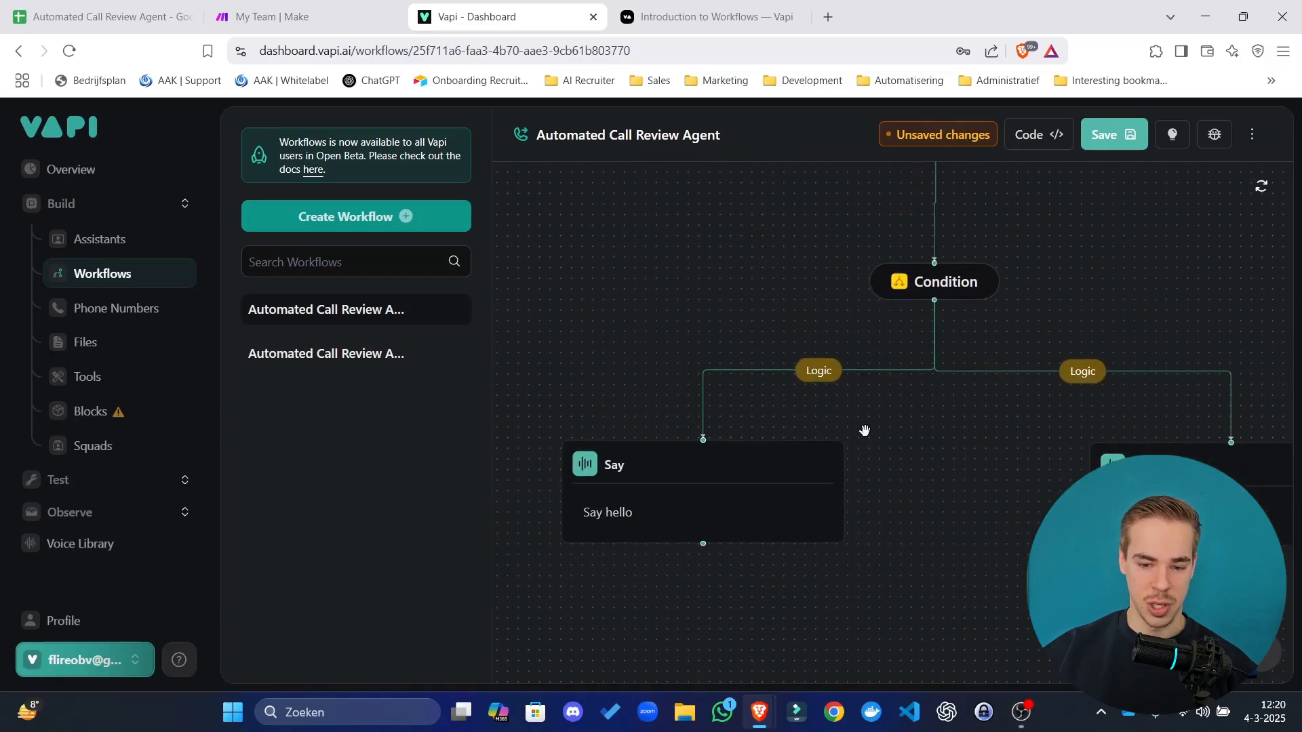
Set the left branch condition to has_time Equals true.
click(831, 381)
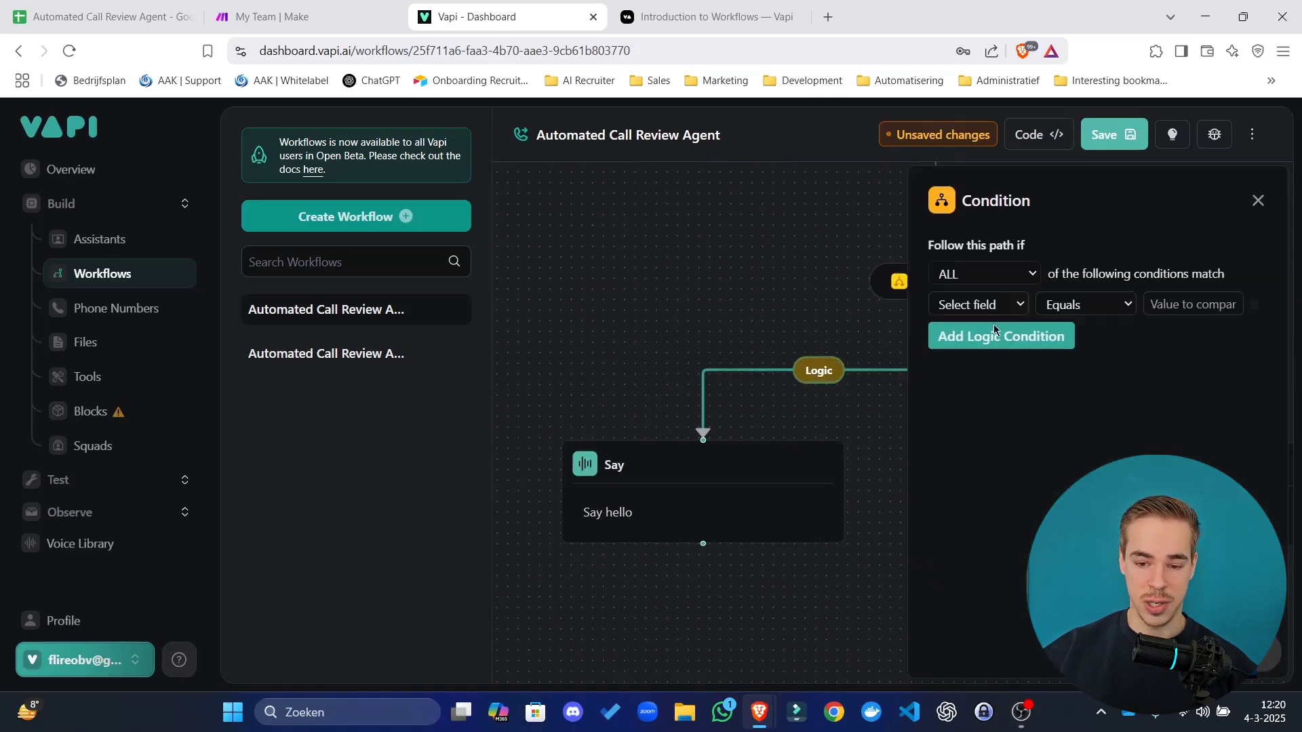
click(1009, 312)
click(1008, 350)
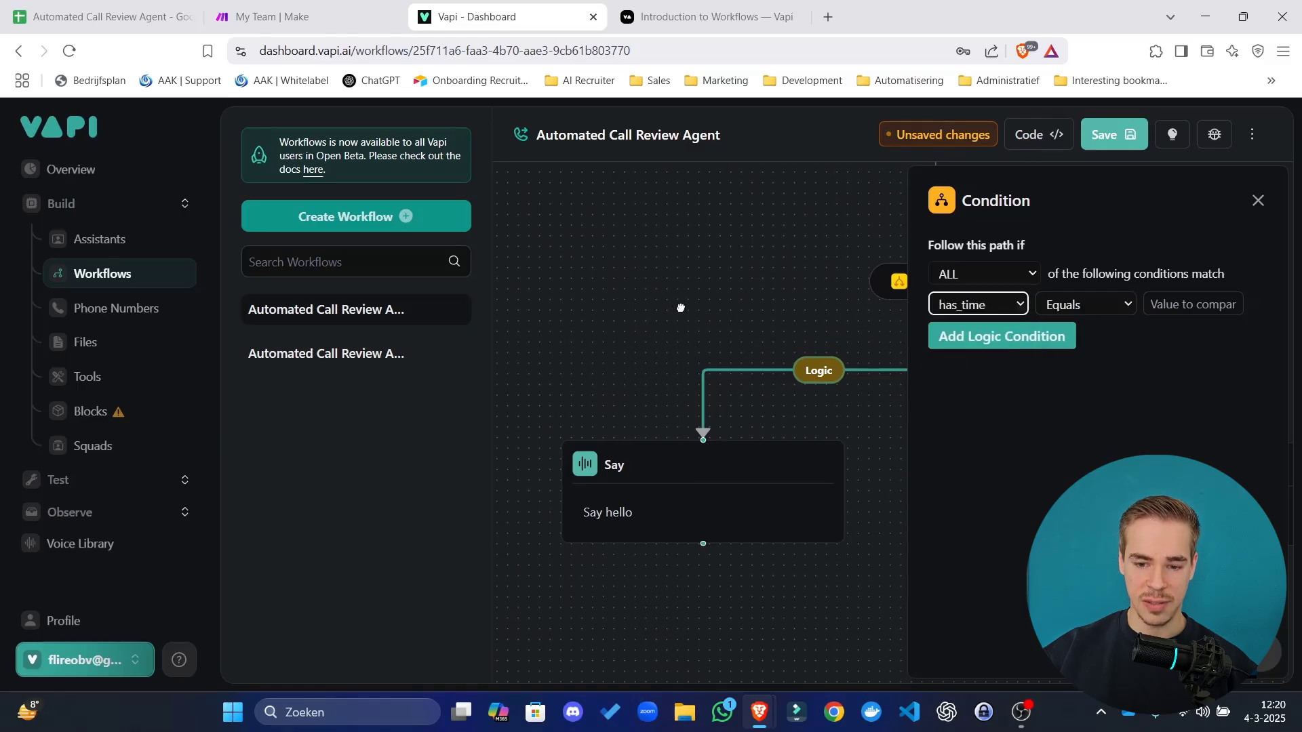
scroll(677, 319, up, 5)
drag(667, 465, 781, 290)
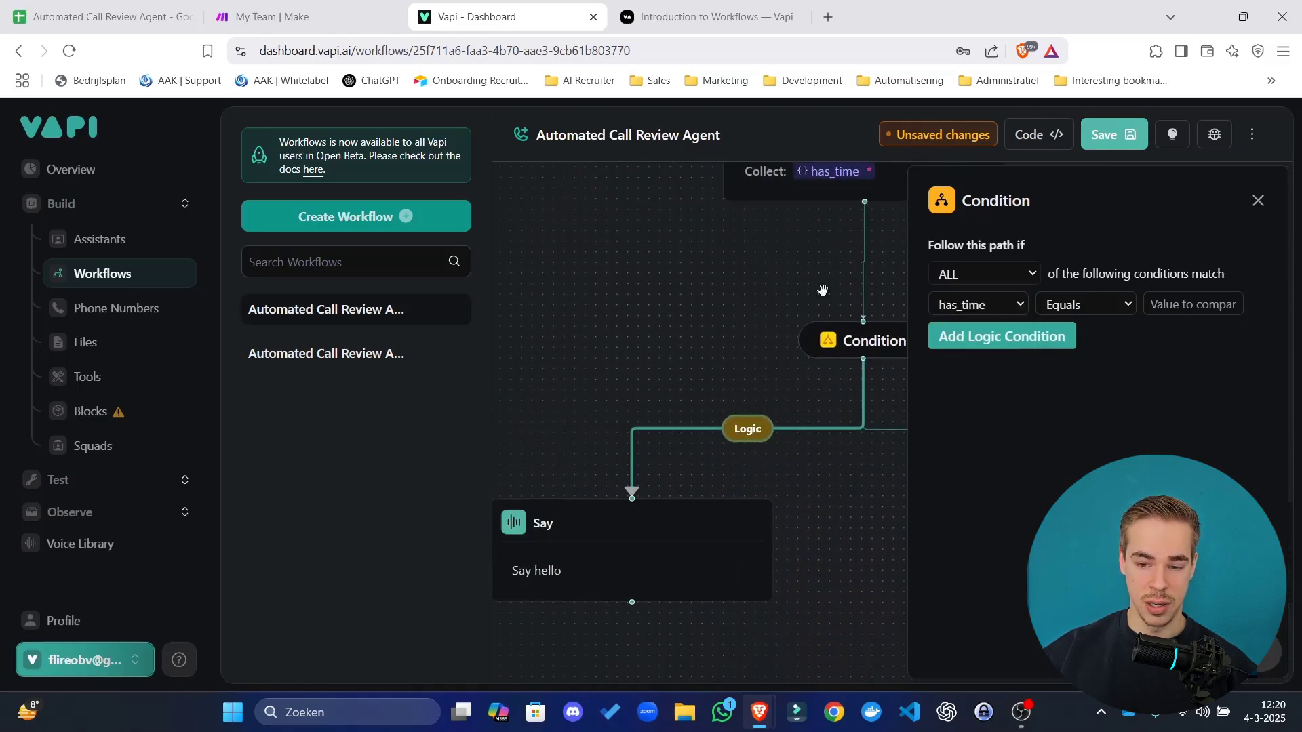
click(1157, 304)
text(true)
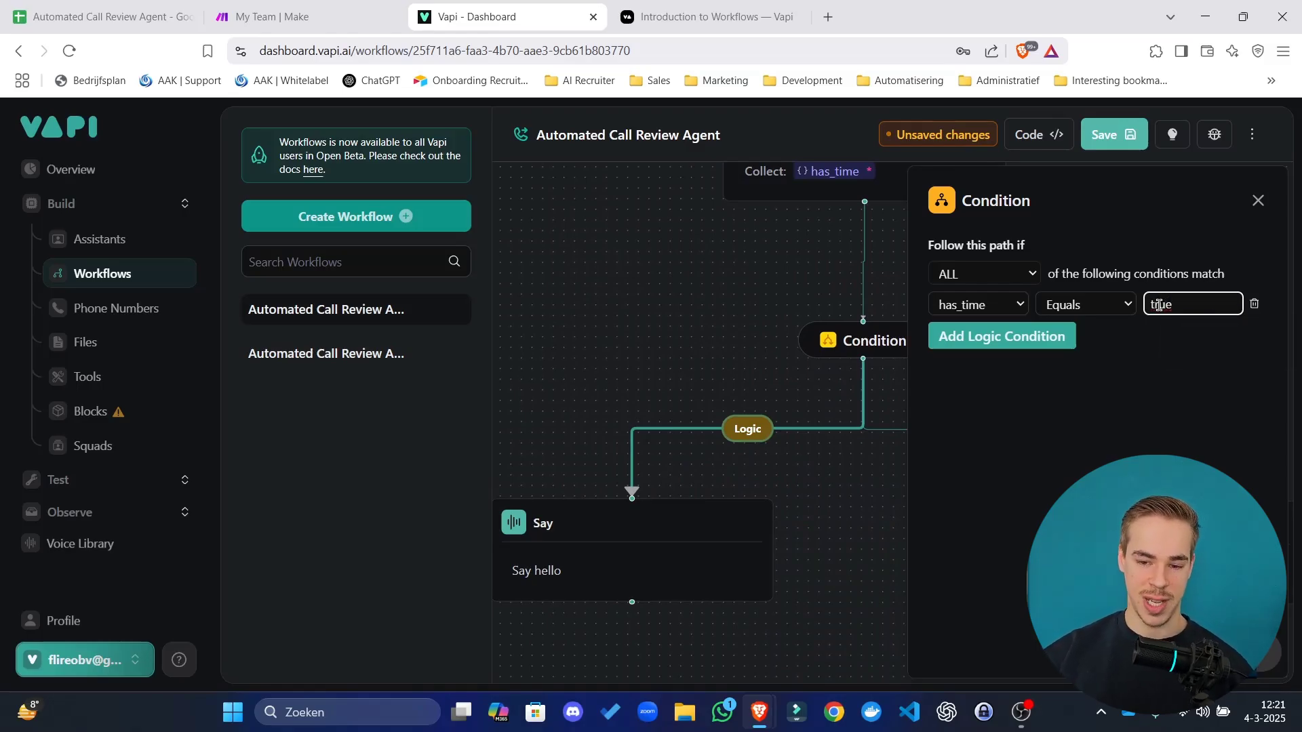
click(858, 525)
Set the right branch condition to has_time Equals false.
drag(863, 523, 762, 520)
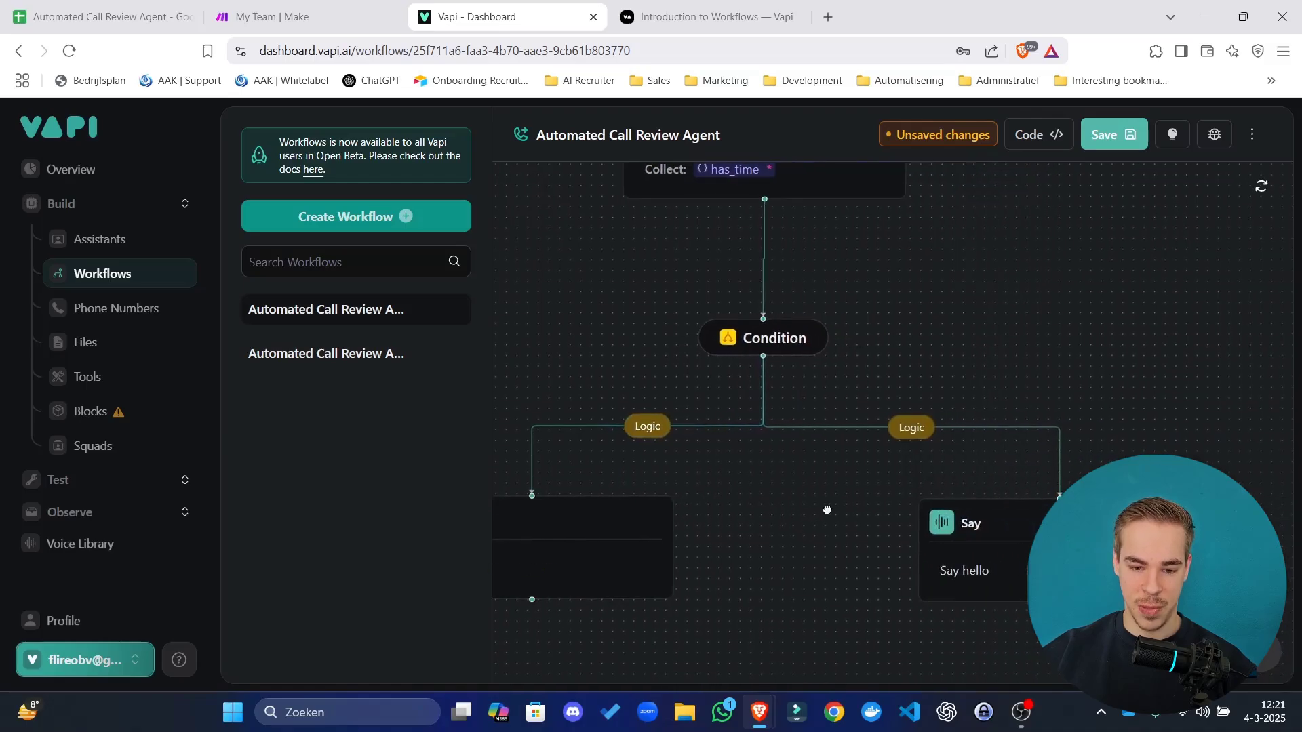
click(898, 429)
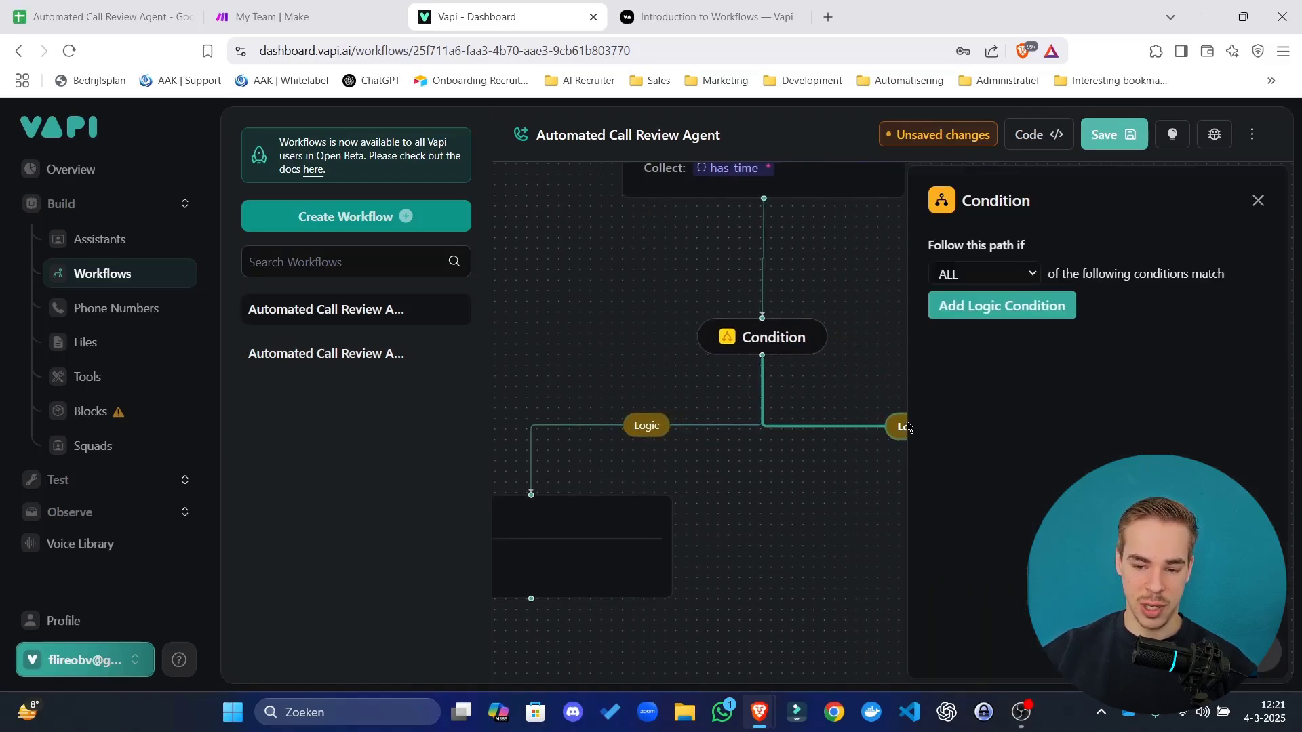
click(980, 305)
click(981, 305)
click(963, 345)
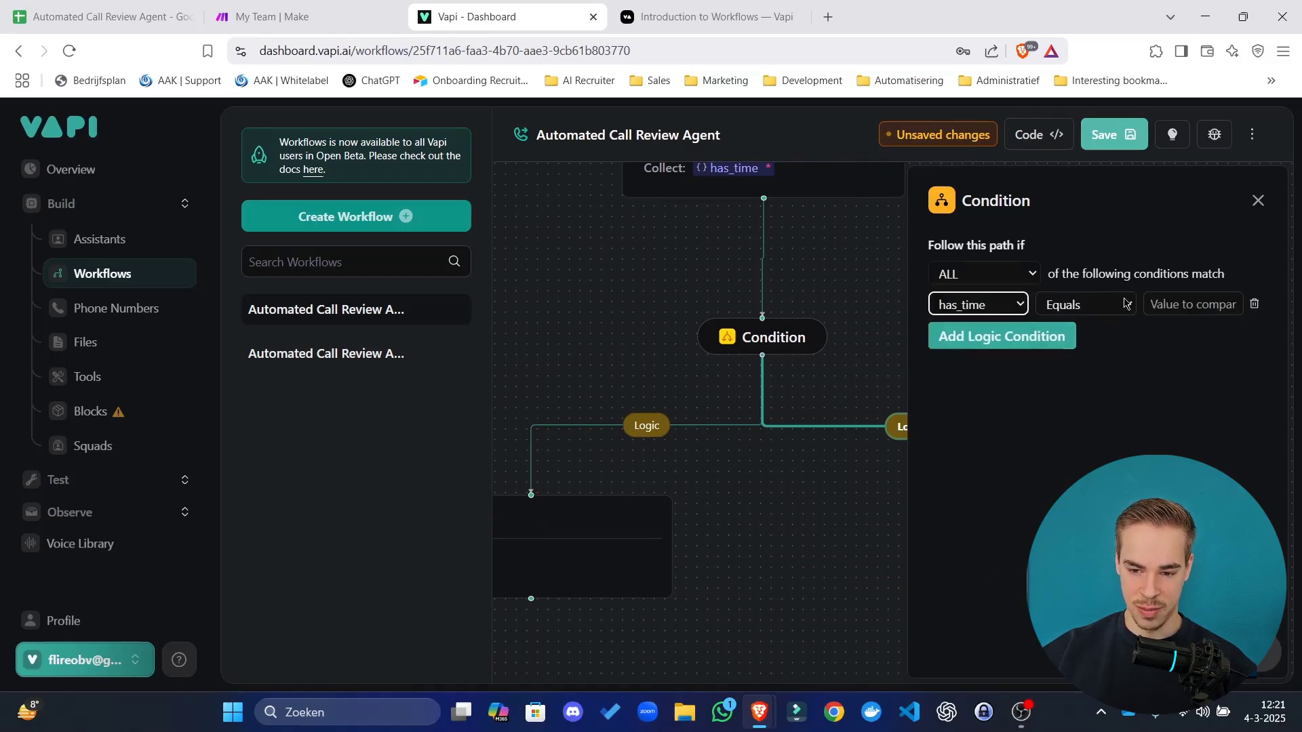
click(1204, 305)
text(false)
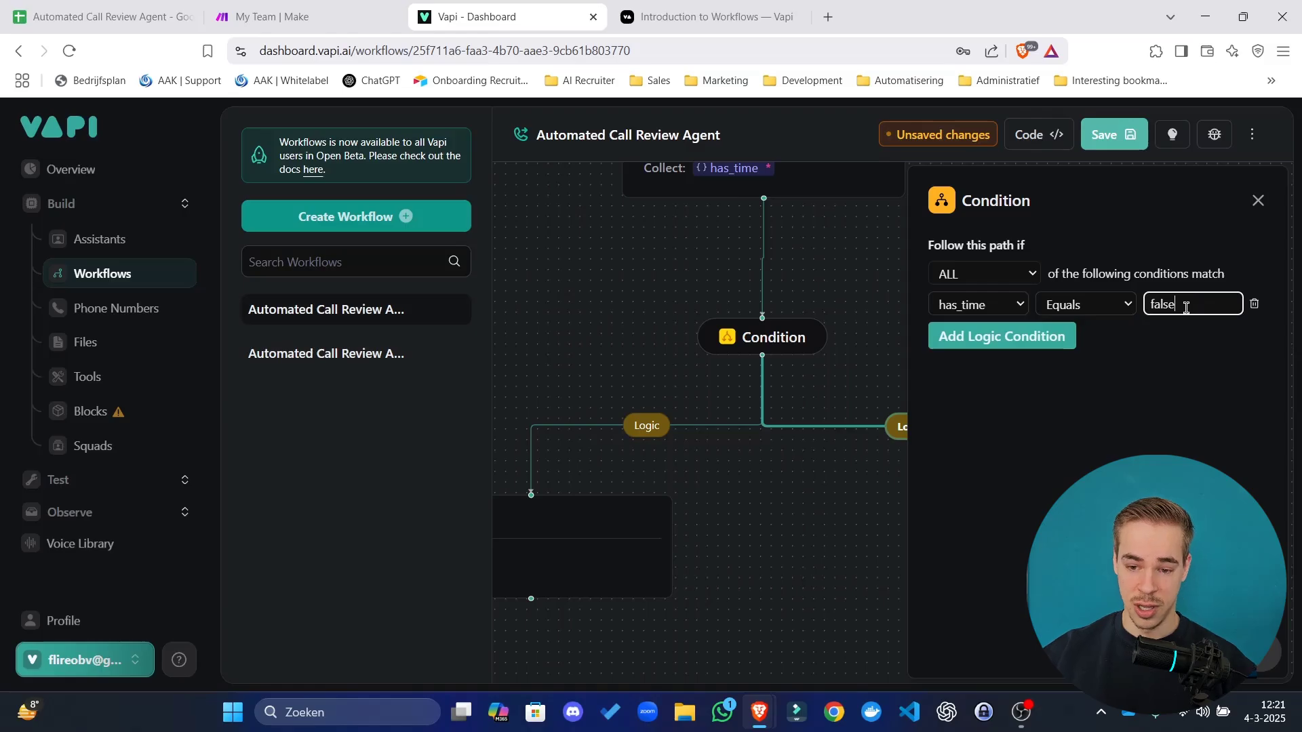
click(793, 493)
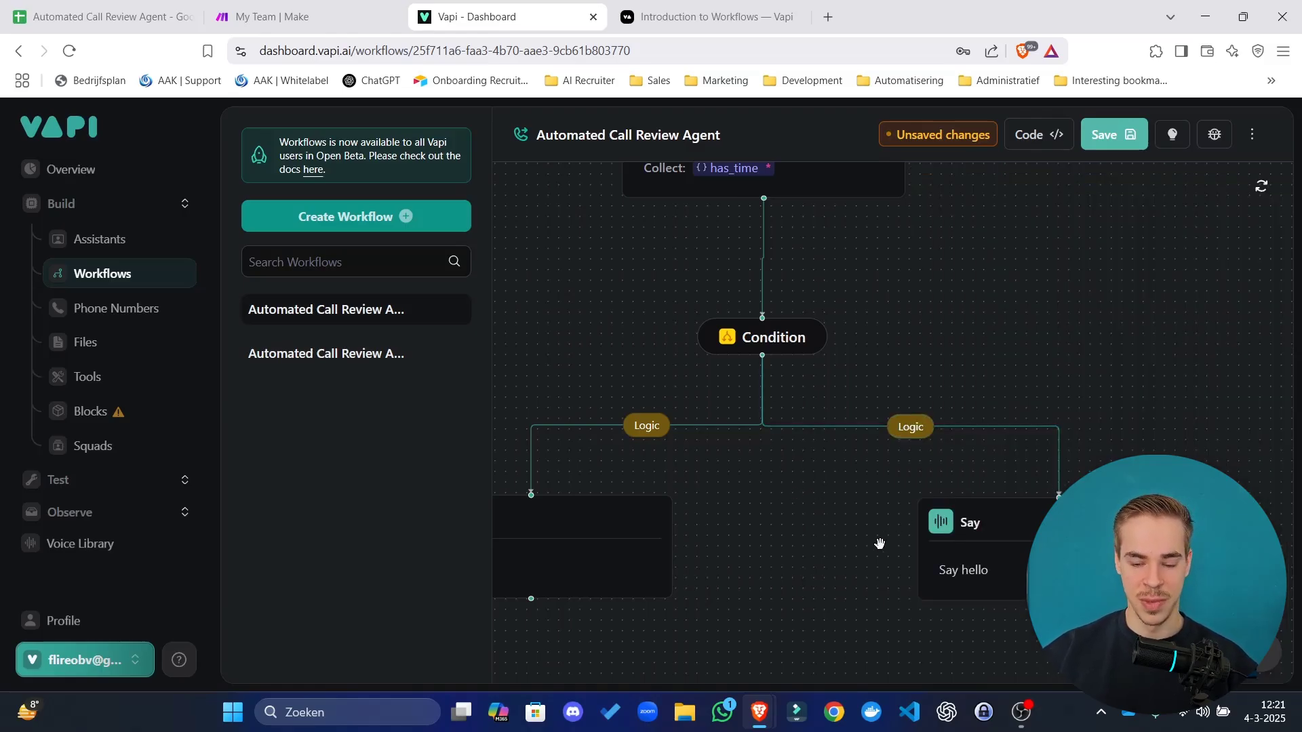
Make the left Say step speak the 1-to-5 satisfaction question exactly.
drag(805, 555, 871, 516)
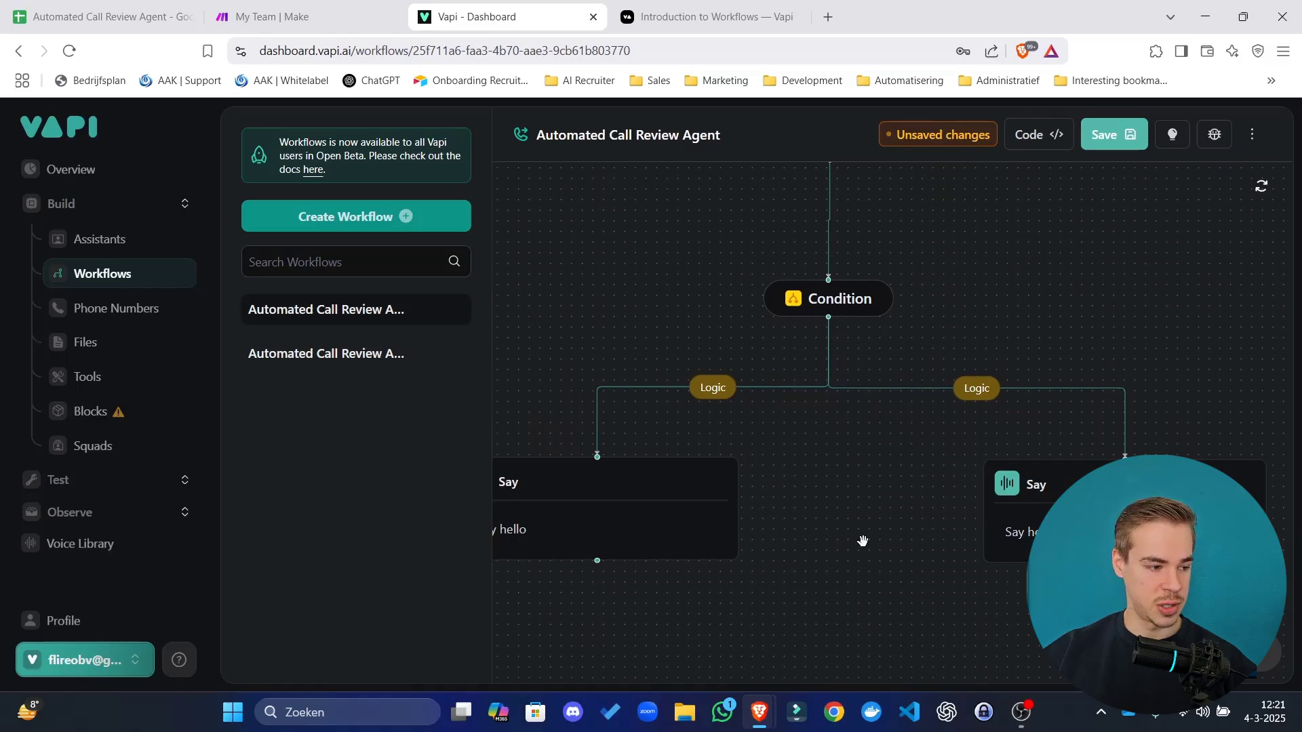
drag(860, 541, 894, 503)
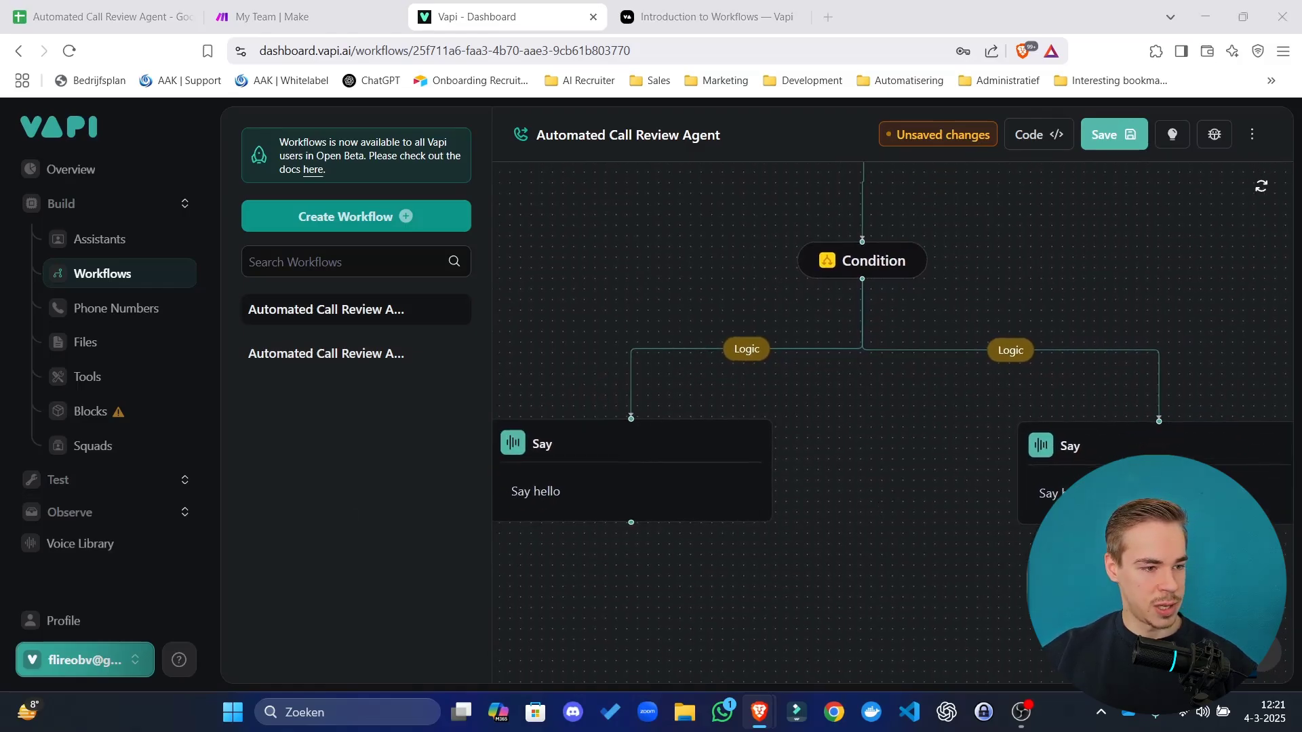
click(650, 463)
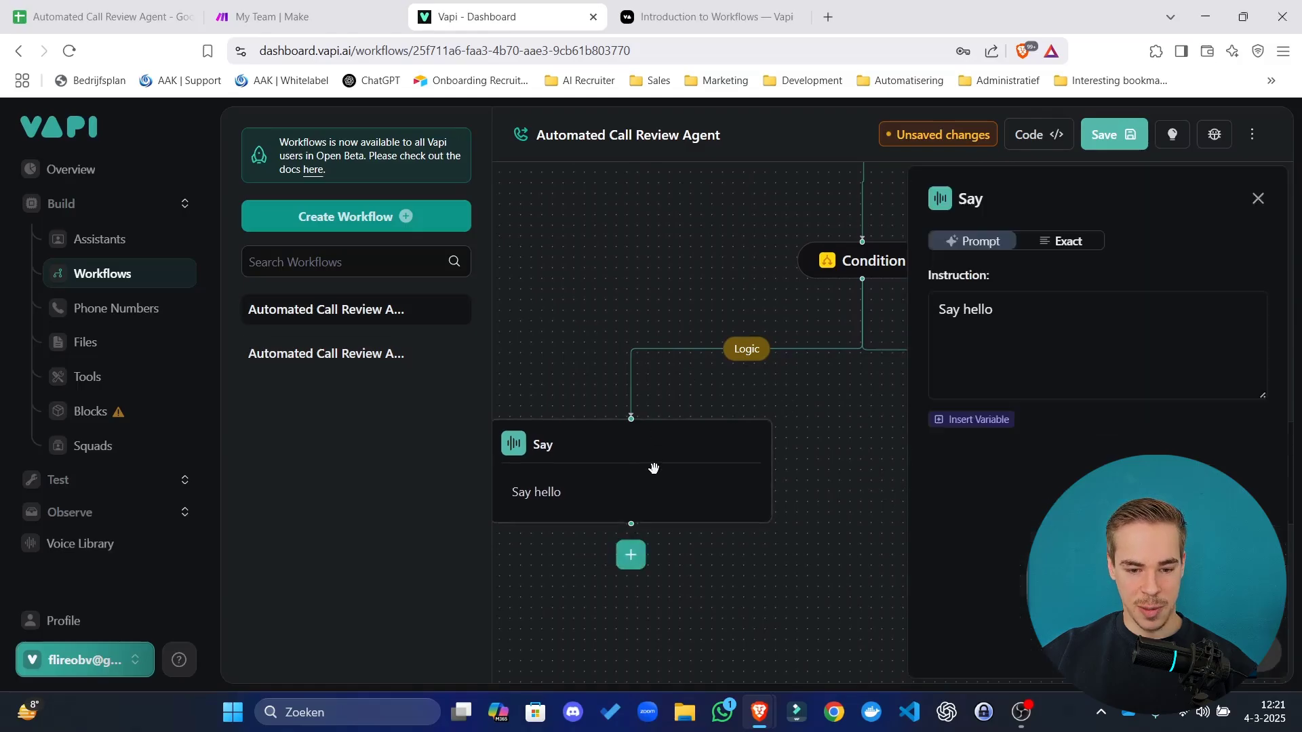
click(1077, 245)
click(1039, 341)
key(ctrl+a)
text(On a scale from 1 to 5, how satisfied were you with the service?)
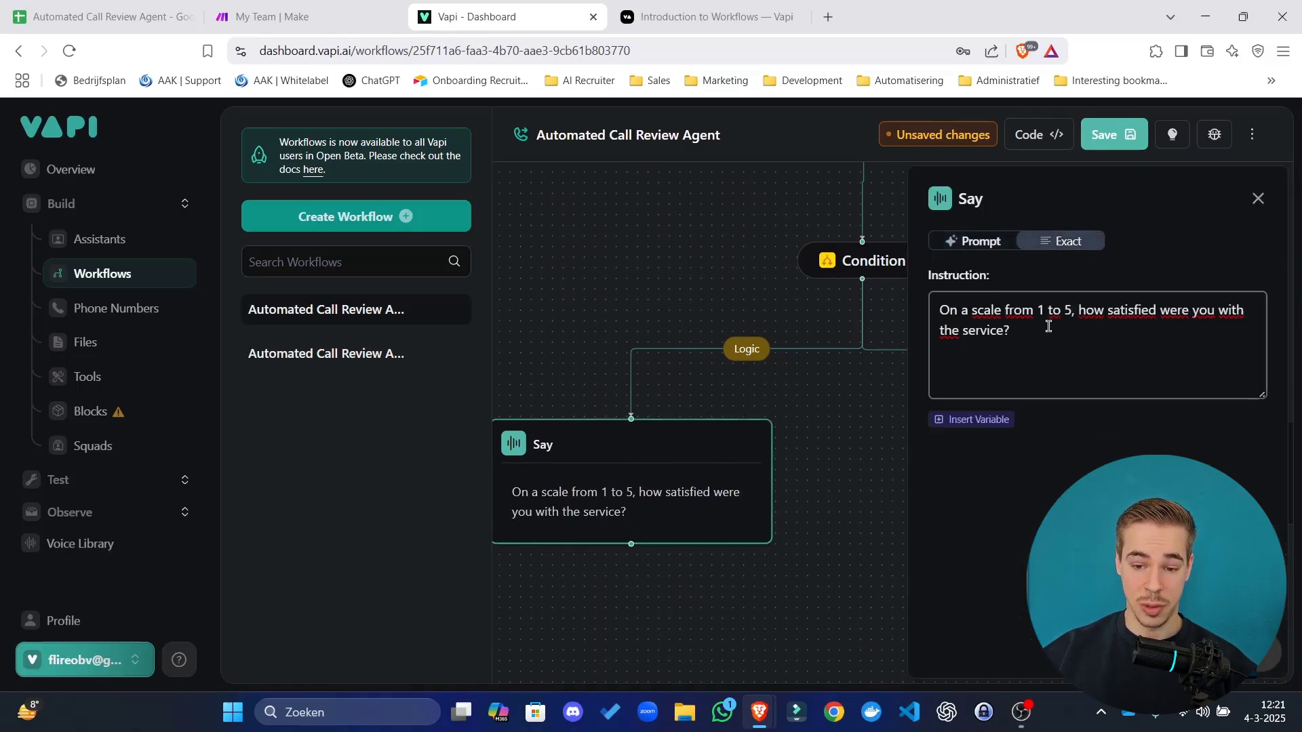
drag(1048, 326, 813, 280)
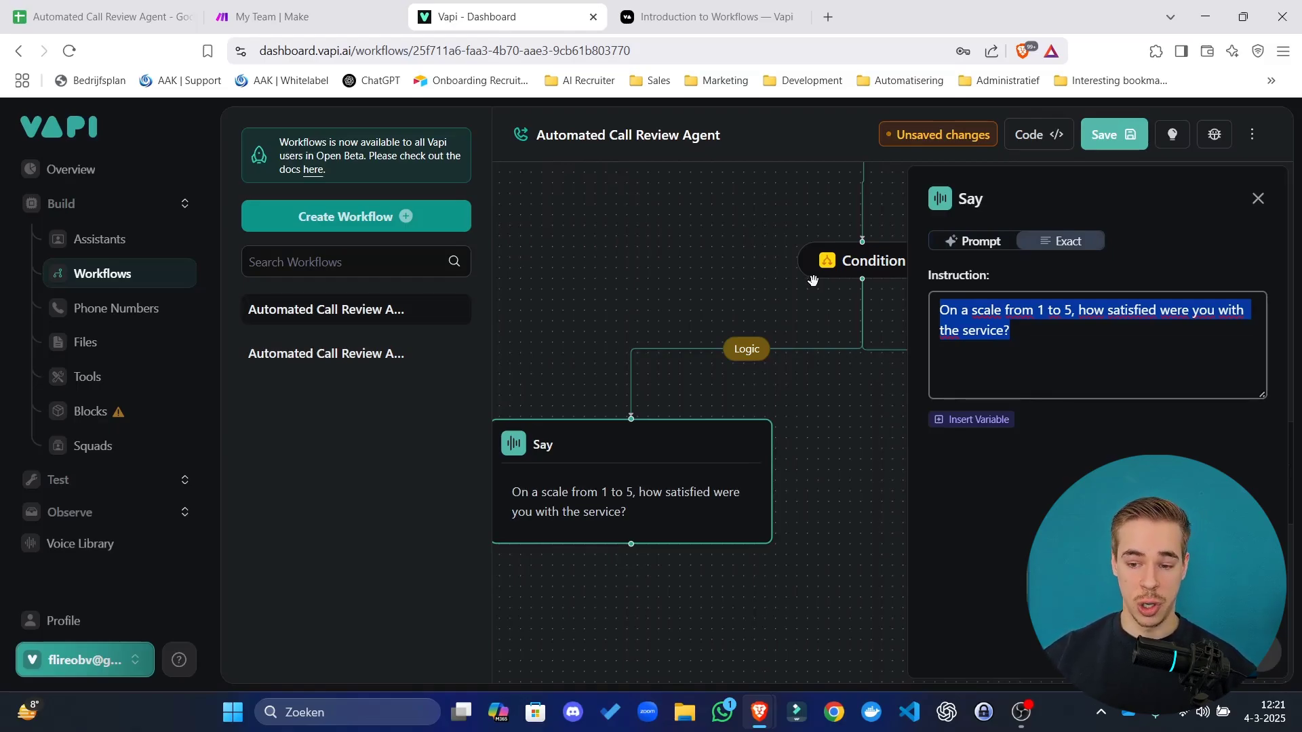
click(825, 477)
drag(848, 456, 644, 459)
click(1258, 200)
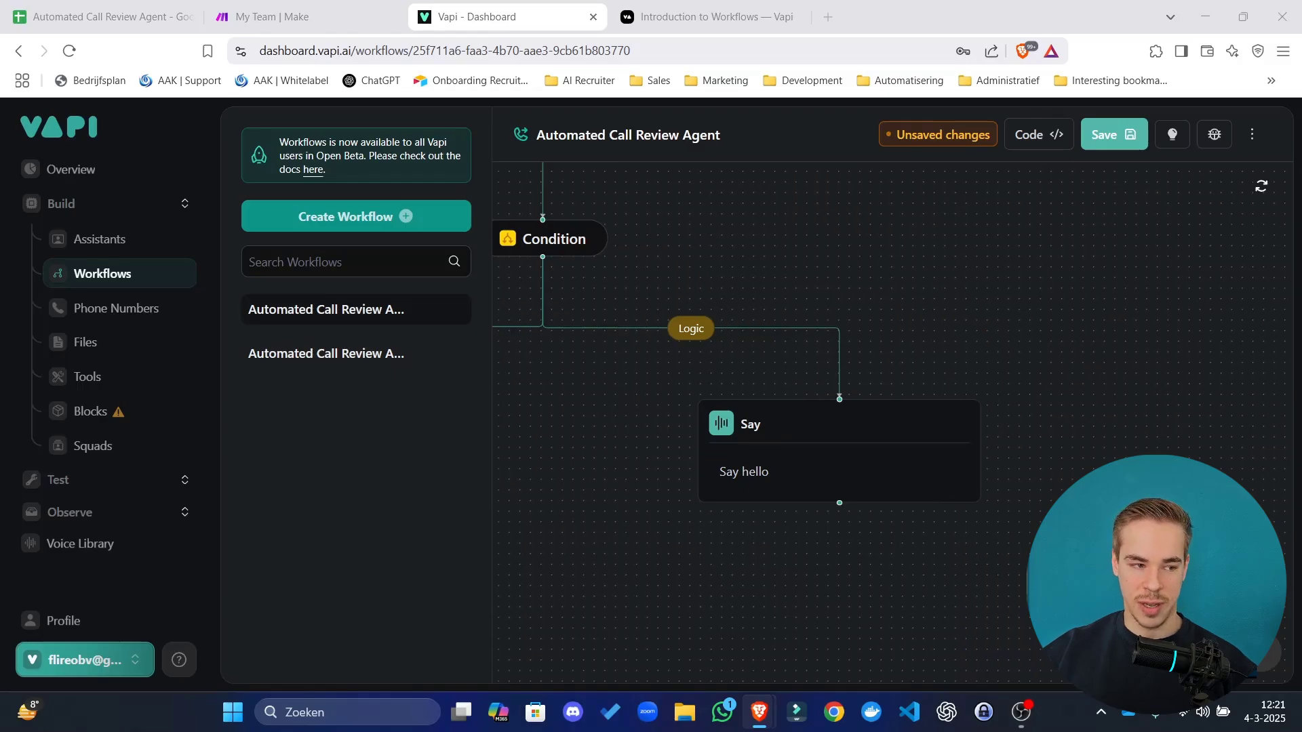
Replace the right Say step's text with the offer to transfer back to a human agent.
click(831, 447)
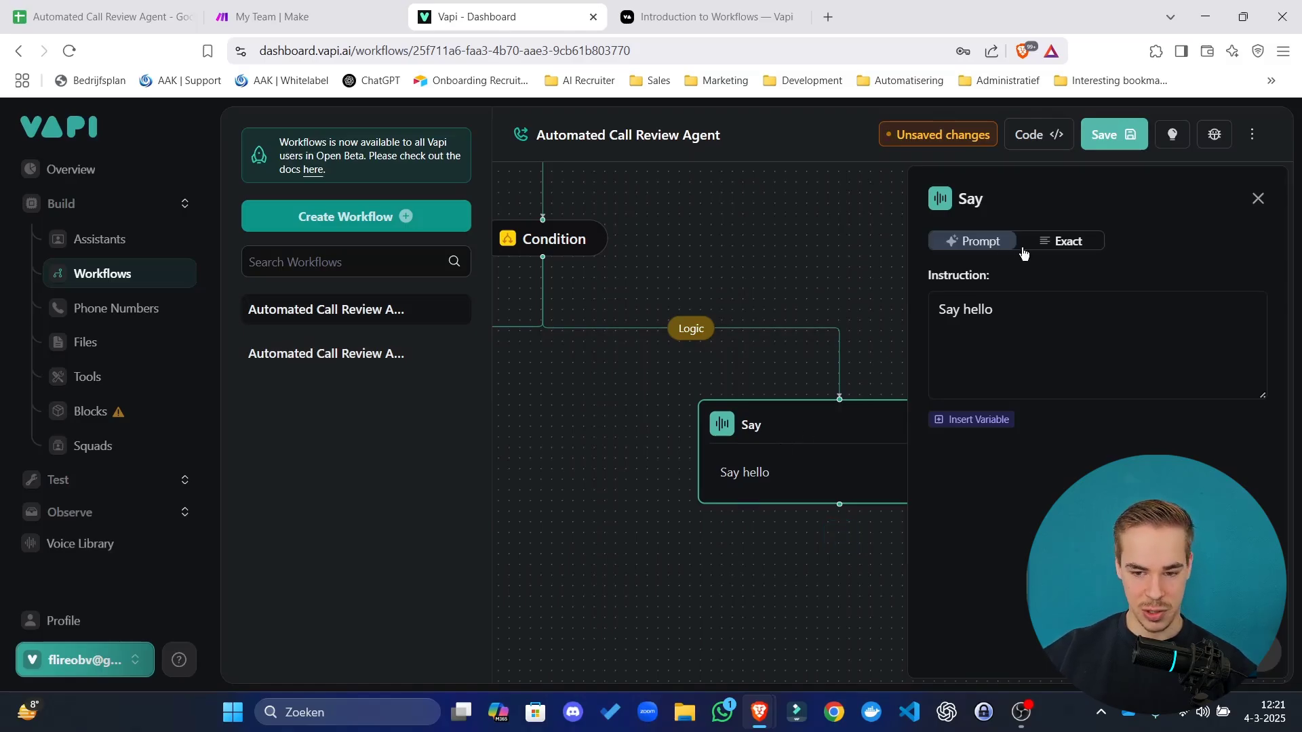
click(1031, 329)
key(ctrl+a)
text(I completely understand. Before I hang up the phone, would you like me to transfer you back to our human agent?)
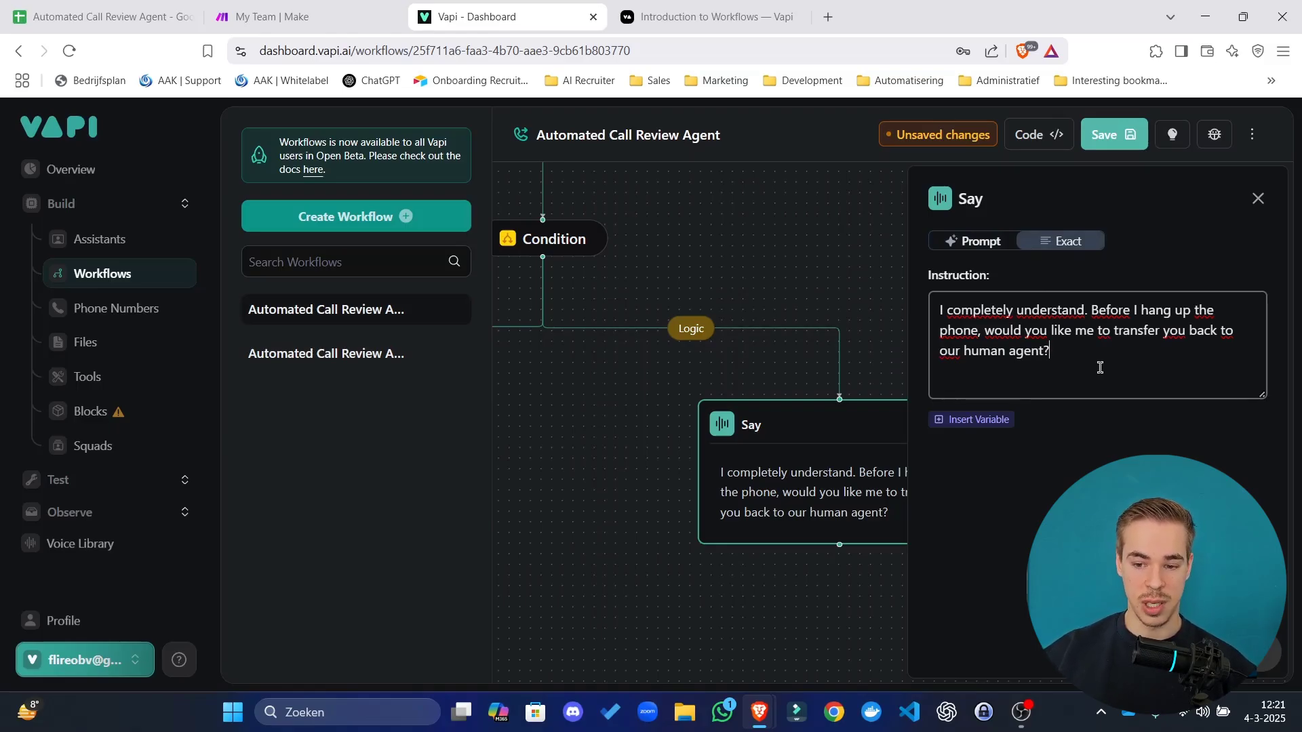
click(752, 642)
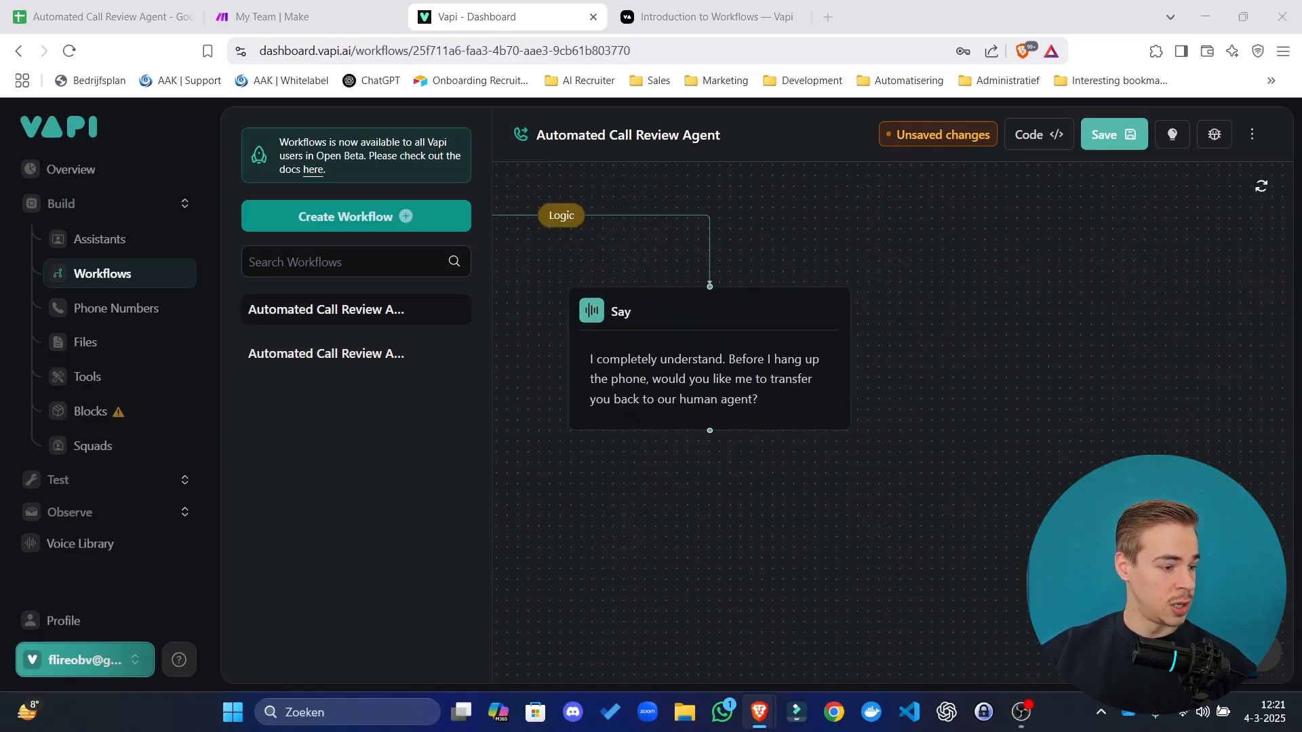
Add a Gather step after the transfer-offer Say step.
drag(754, 379, 867, 409)
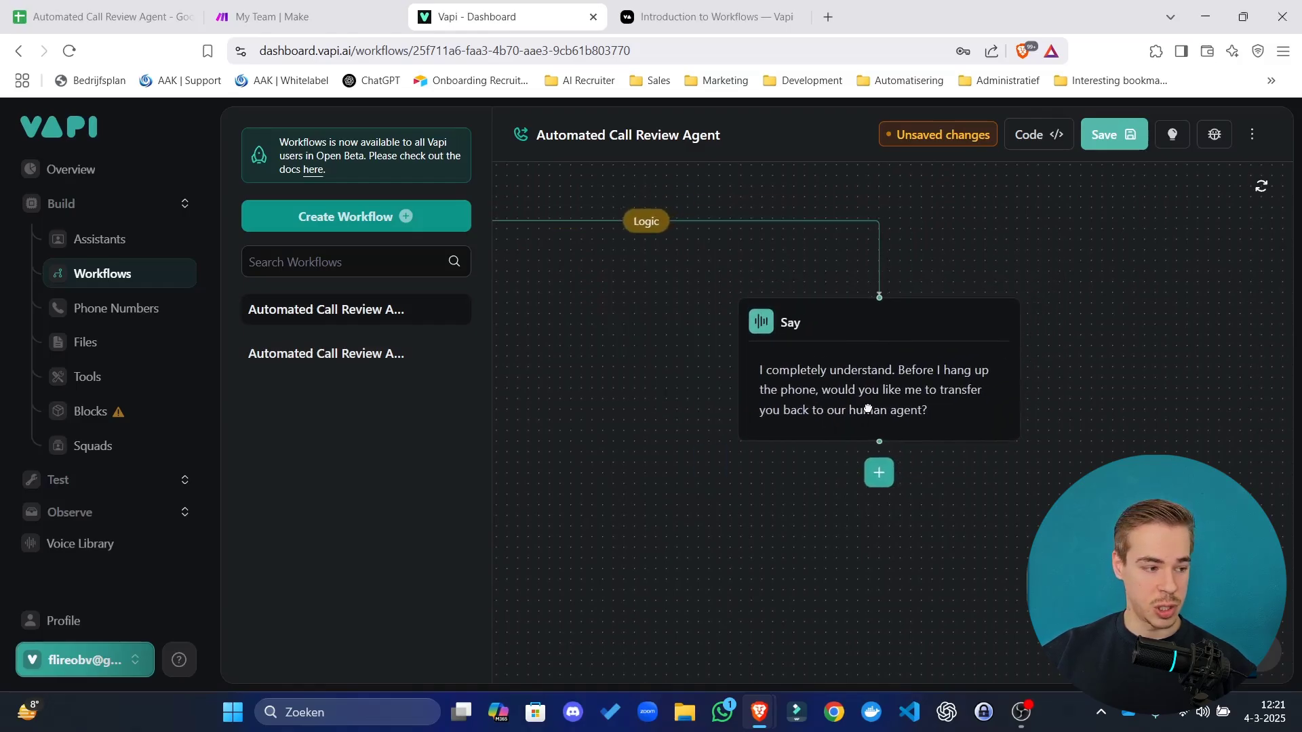
drag(803, 534, 764, 404)
click(836, 347)
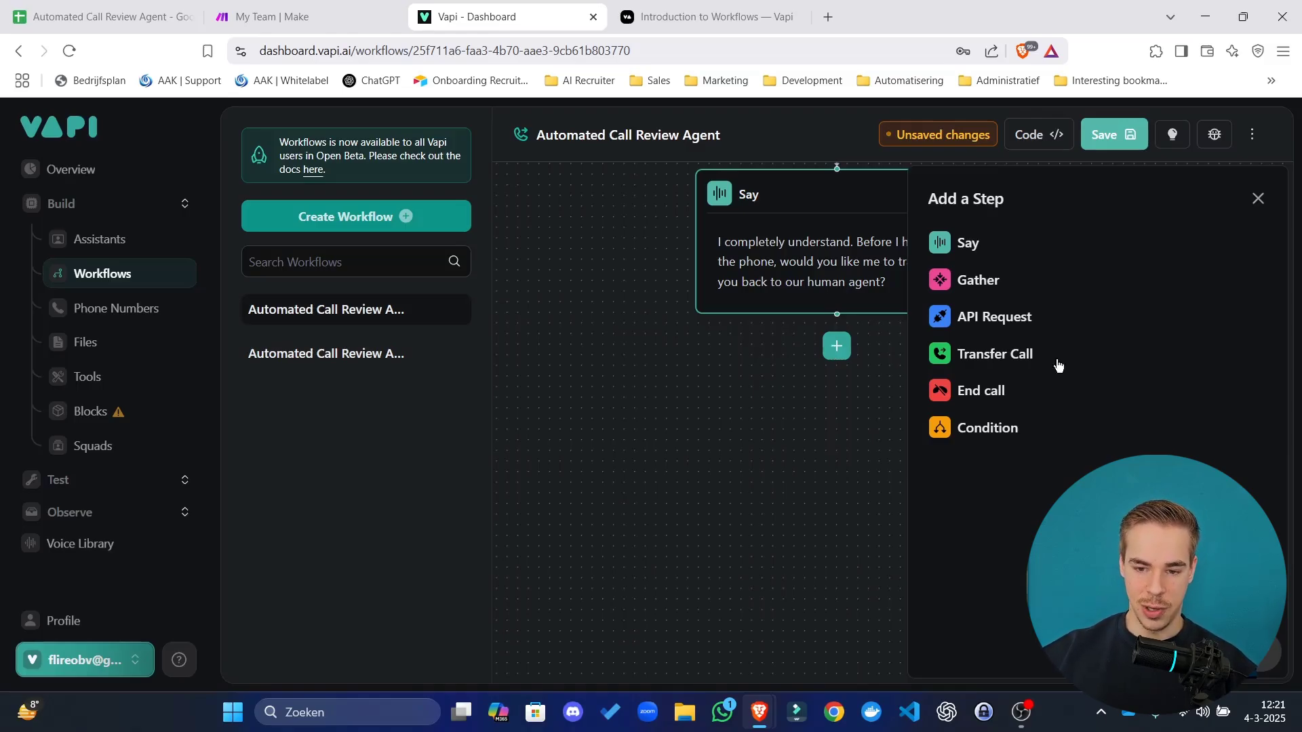
click(989, 284)
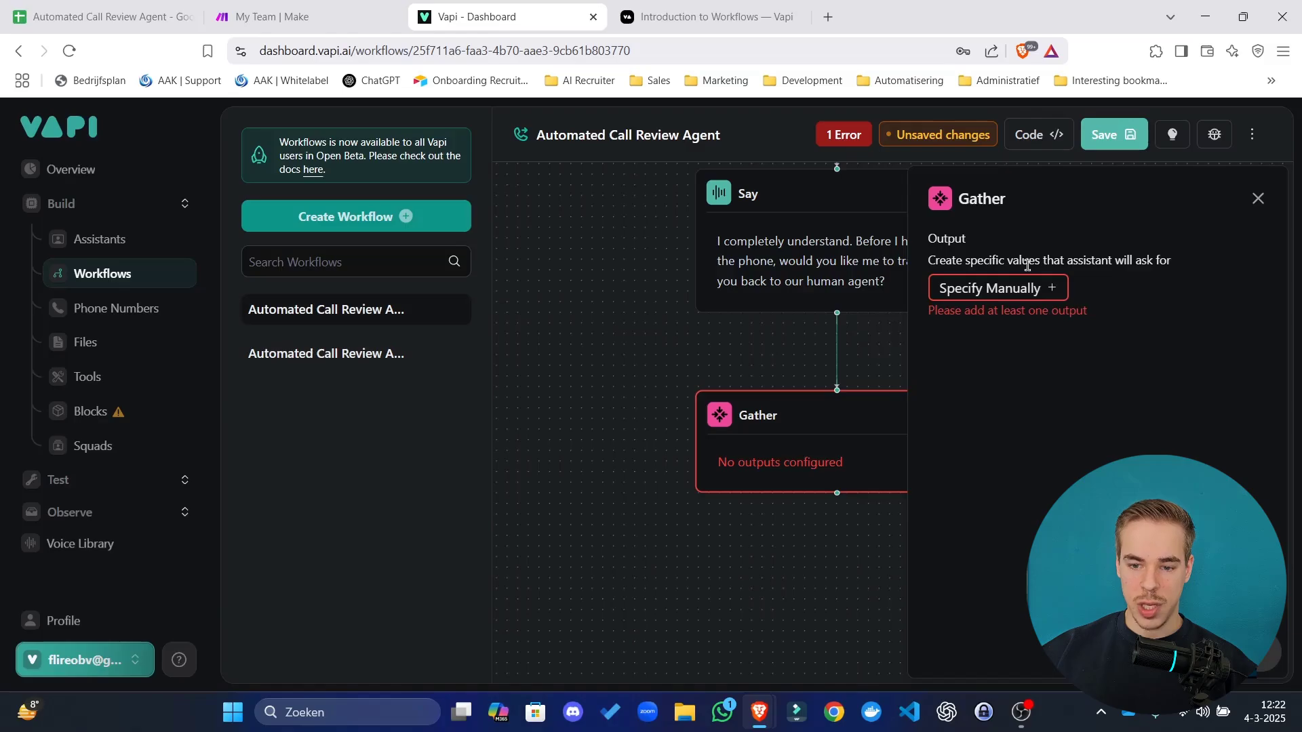
mouse_move(1063, 261)
mouse_down()
mouse_move(1103, 262)
mouse_move(1085, 263)
mouse_up()
drag(576, 288, 628, 415)
scroll(628, 415, down, 5)
scroll(601, 291, up, 3)
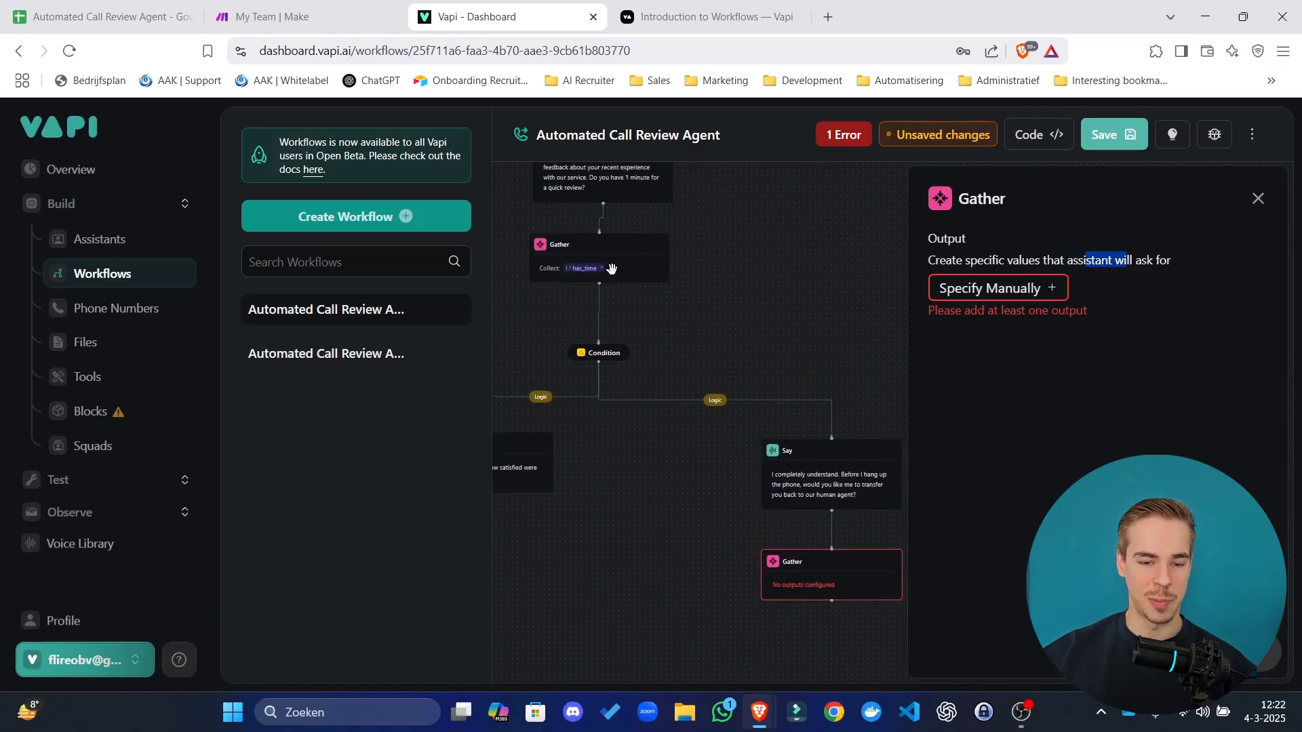
scroll(630, 271, up, 3)
scroll(799, 392, down, 5)
scroll(807, 441, up, 3)
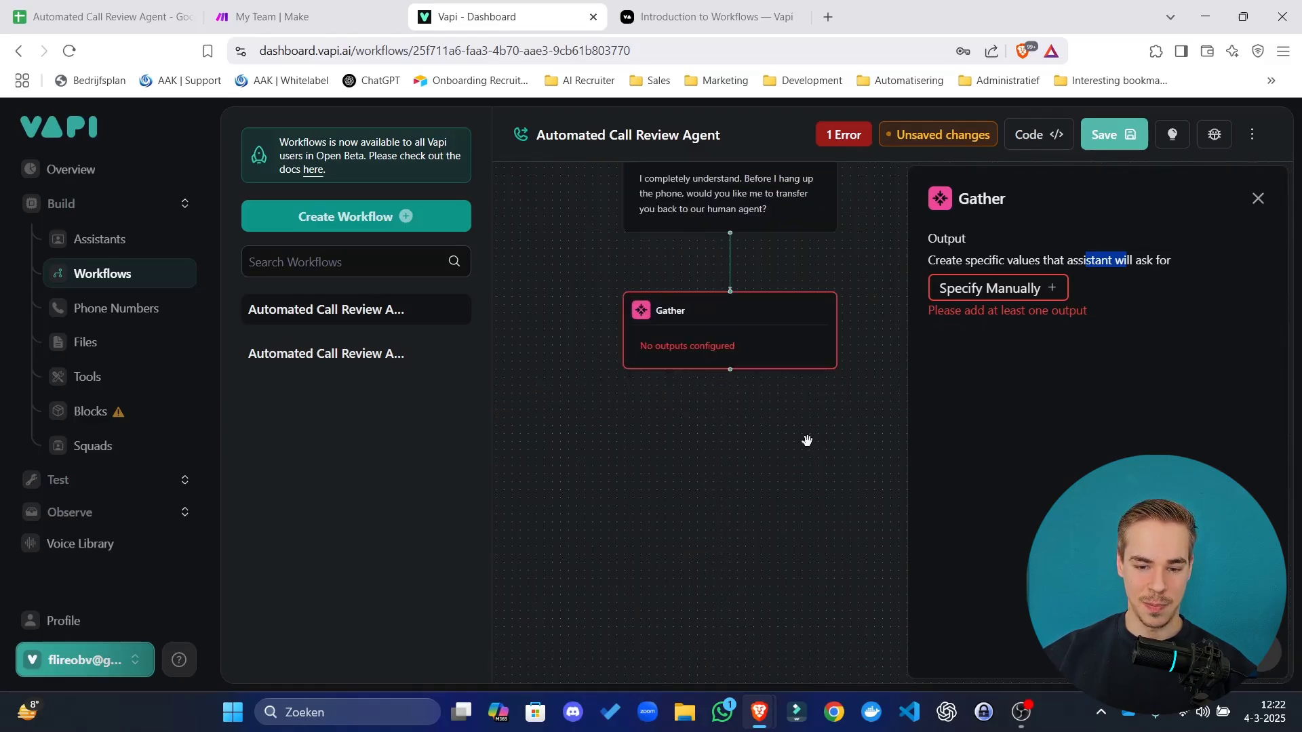
Define a transfer_call output describing whether the caller wants a human, correcting 'Wether' to 'Whether'.
click(998, 287)
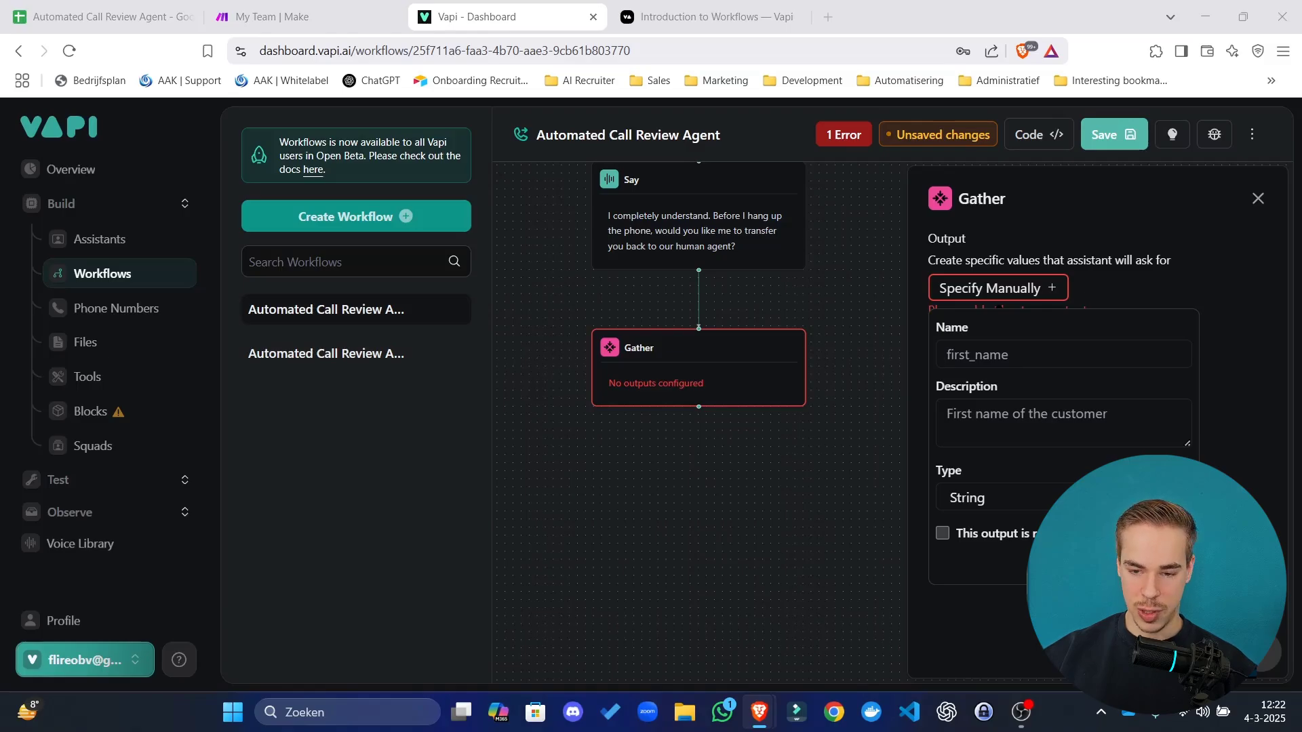
click(1048, 356)
text(transfer_call)
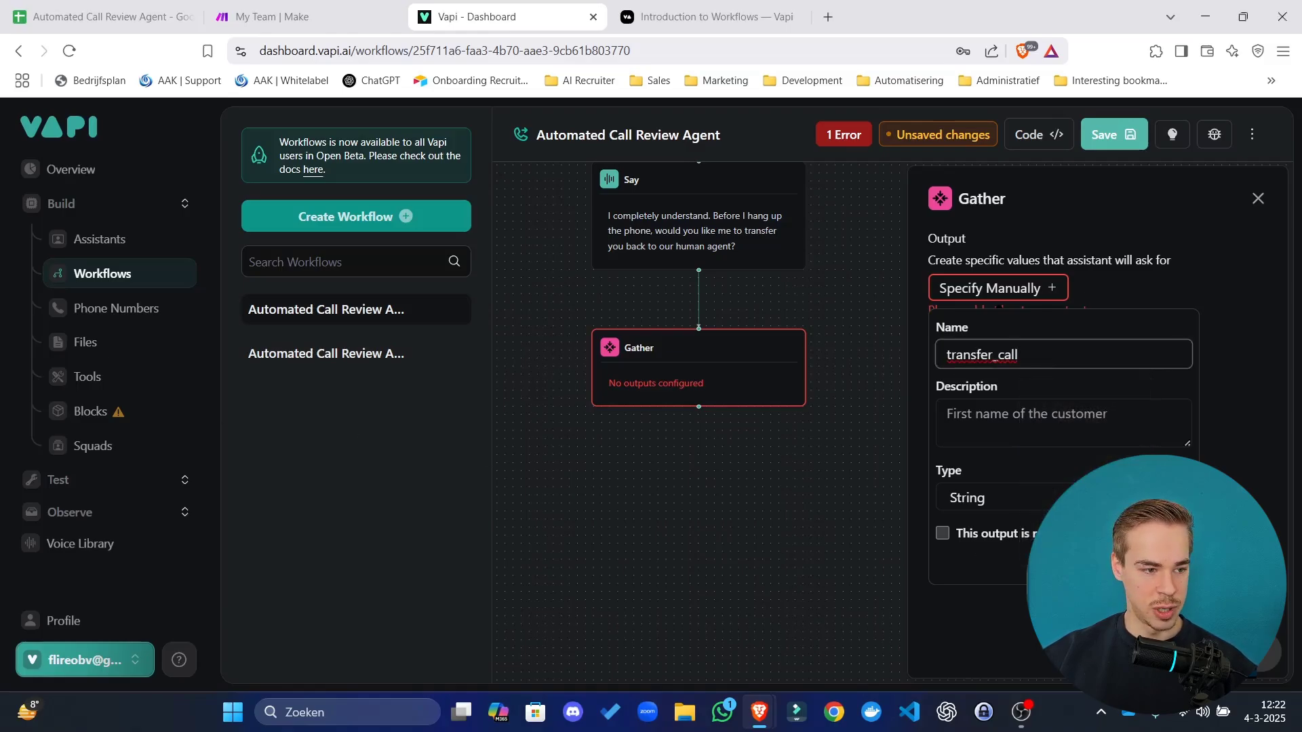
click(976, 414)
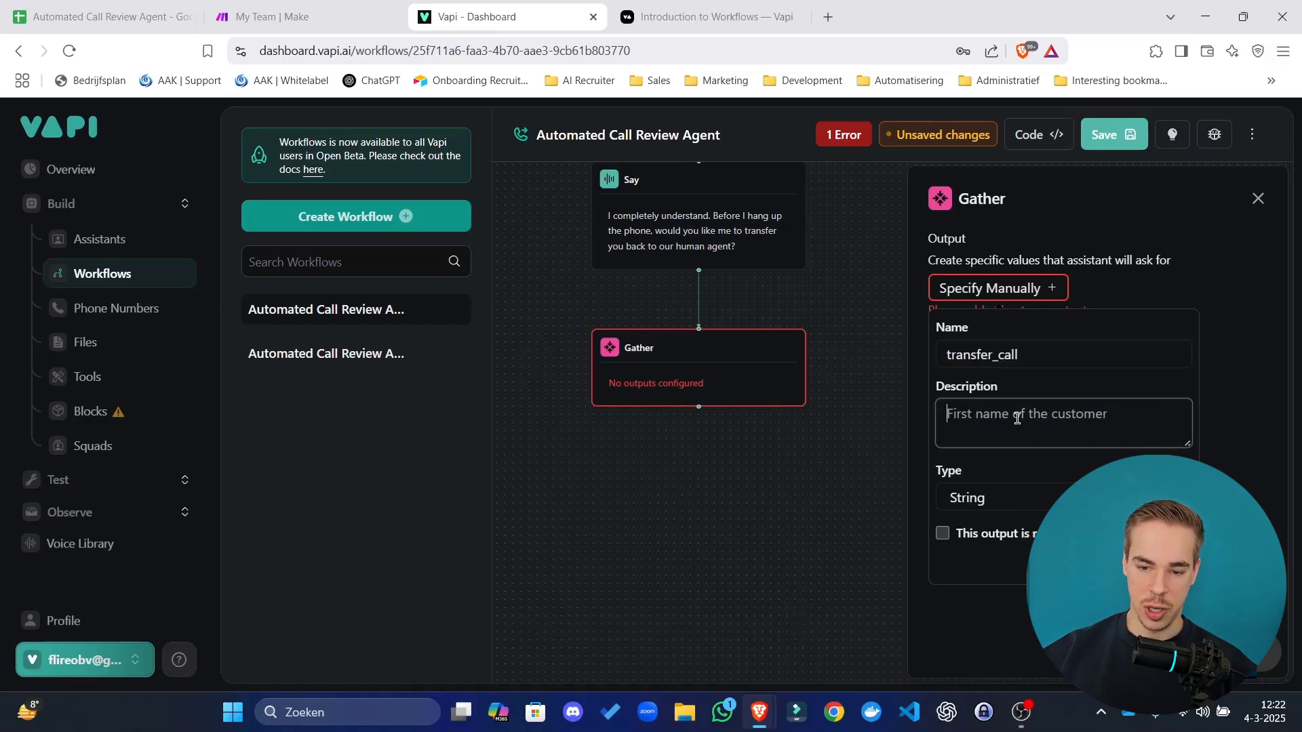
text(Wether the caller wants to be transferred back to a human. yes = true, no = false.)
drag(1188, 441, 1188, 536)
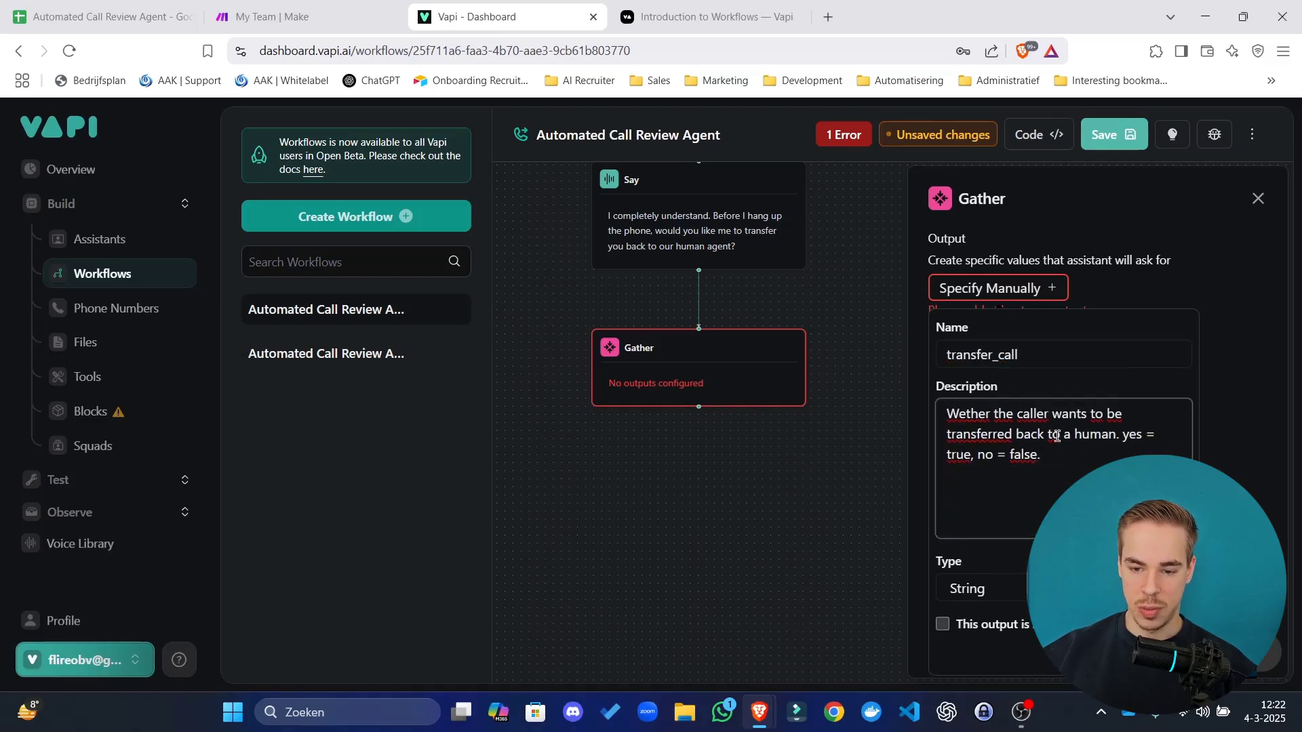
click(957, 414)
text(h)
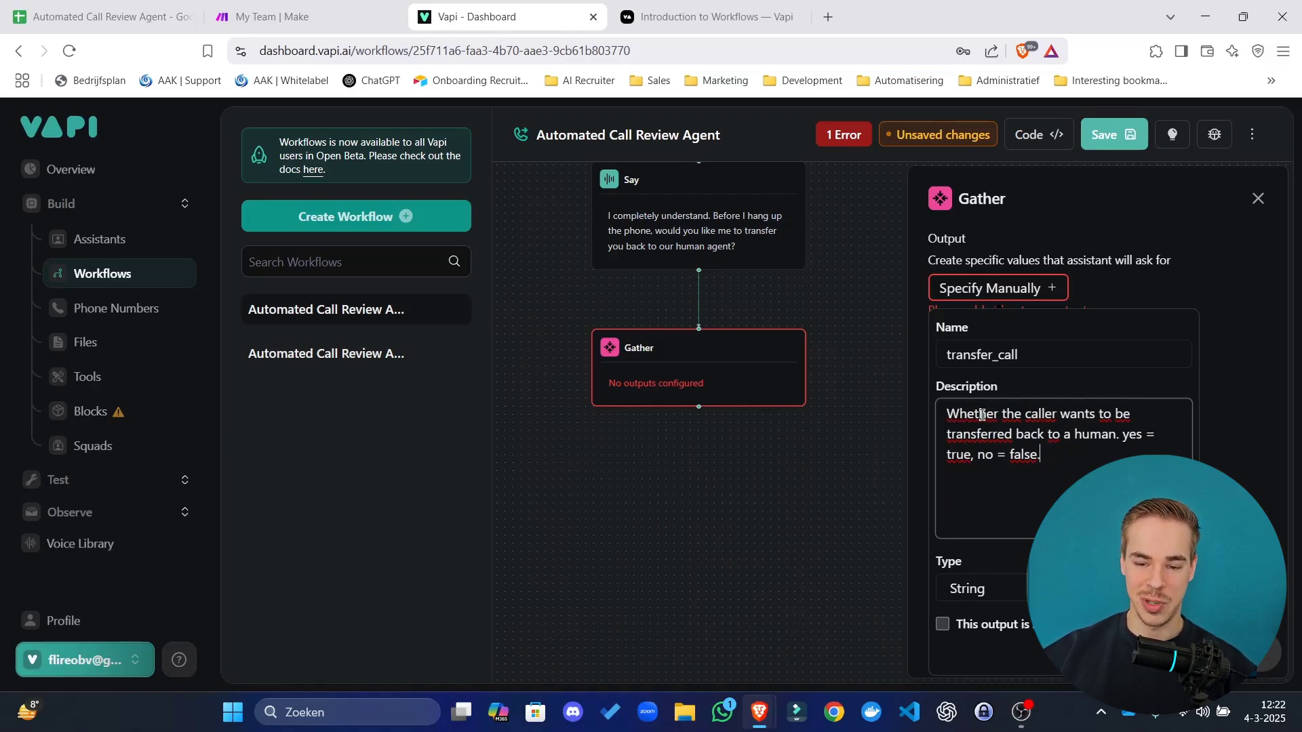
drag(979, 415, 997, 441)
click(1076, 461)
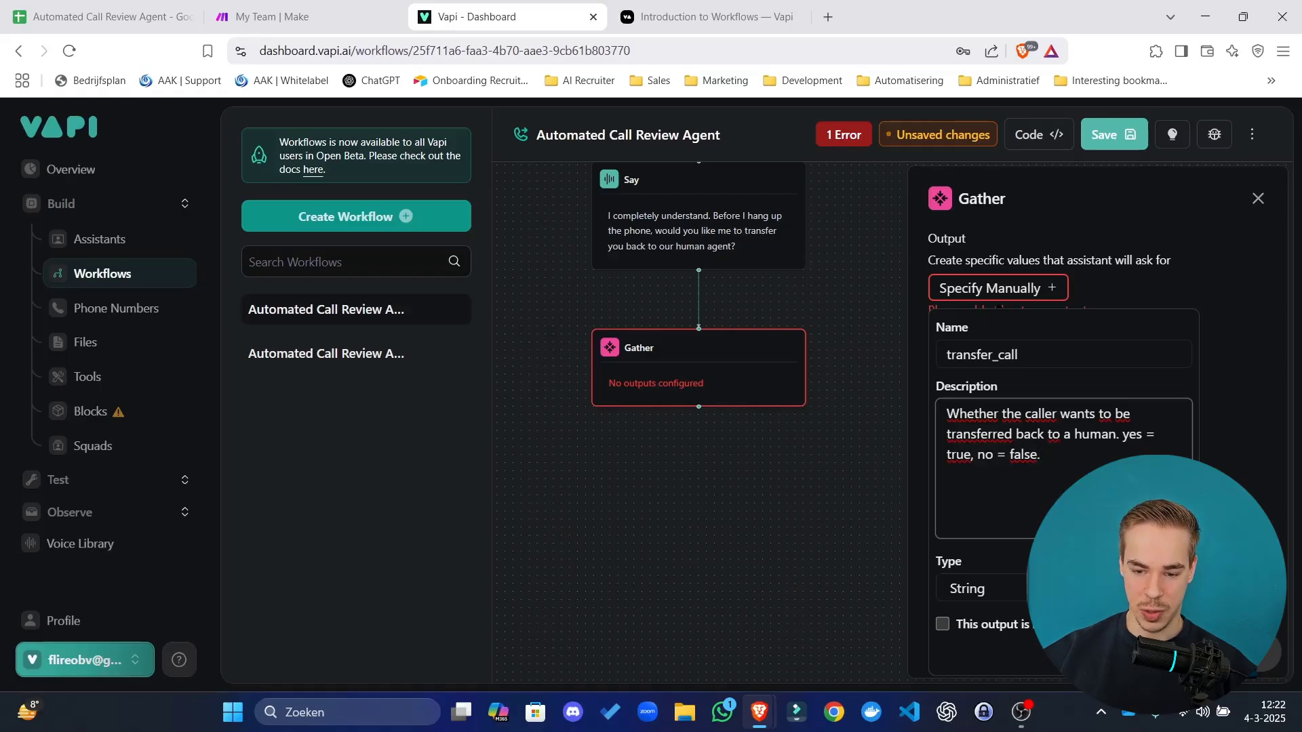
Make transfer_call a required Boolean output and save it.
click(976, 588)
click(979, 661)
click(979, 629)
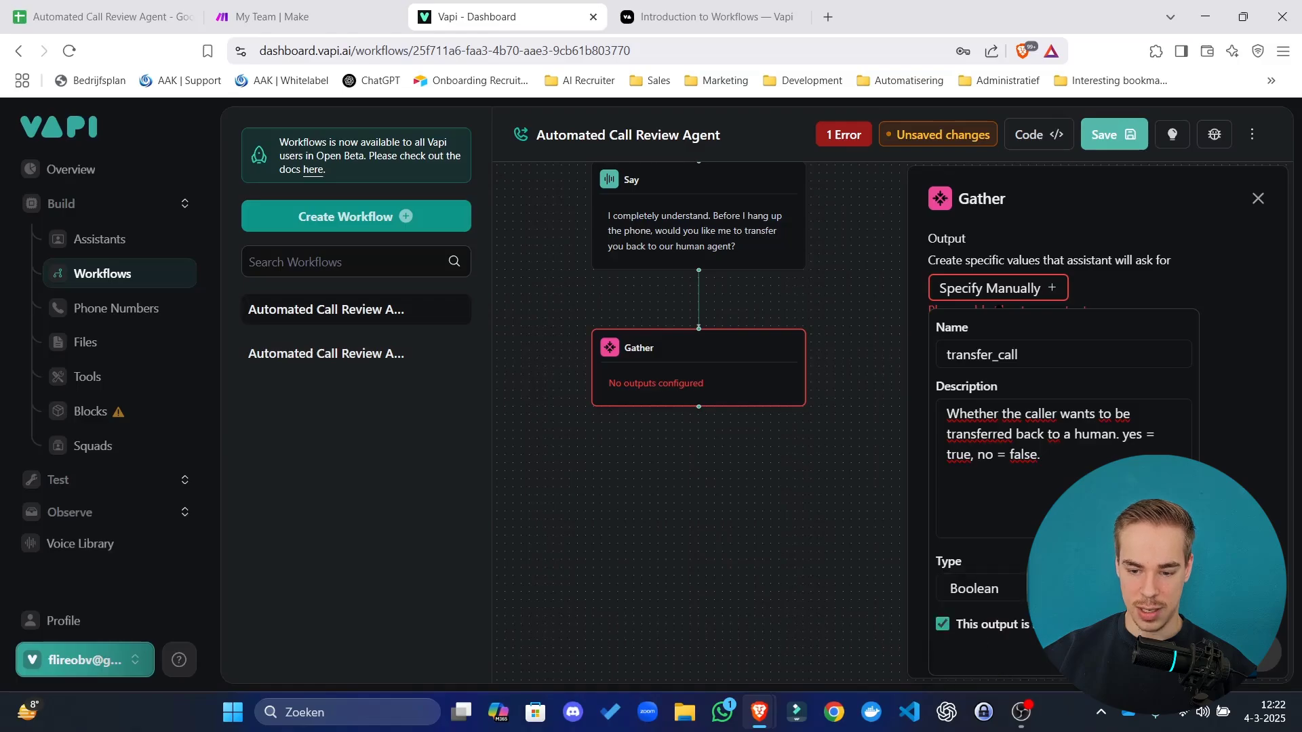
click(1166, 658)
click(744, 543)
drag(744, 543, 855, 497)
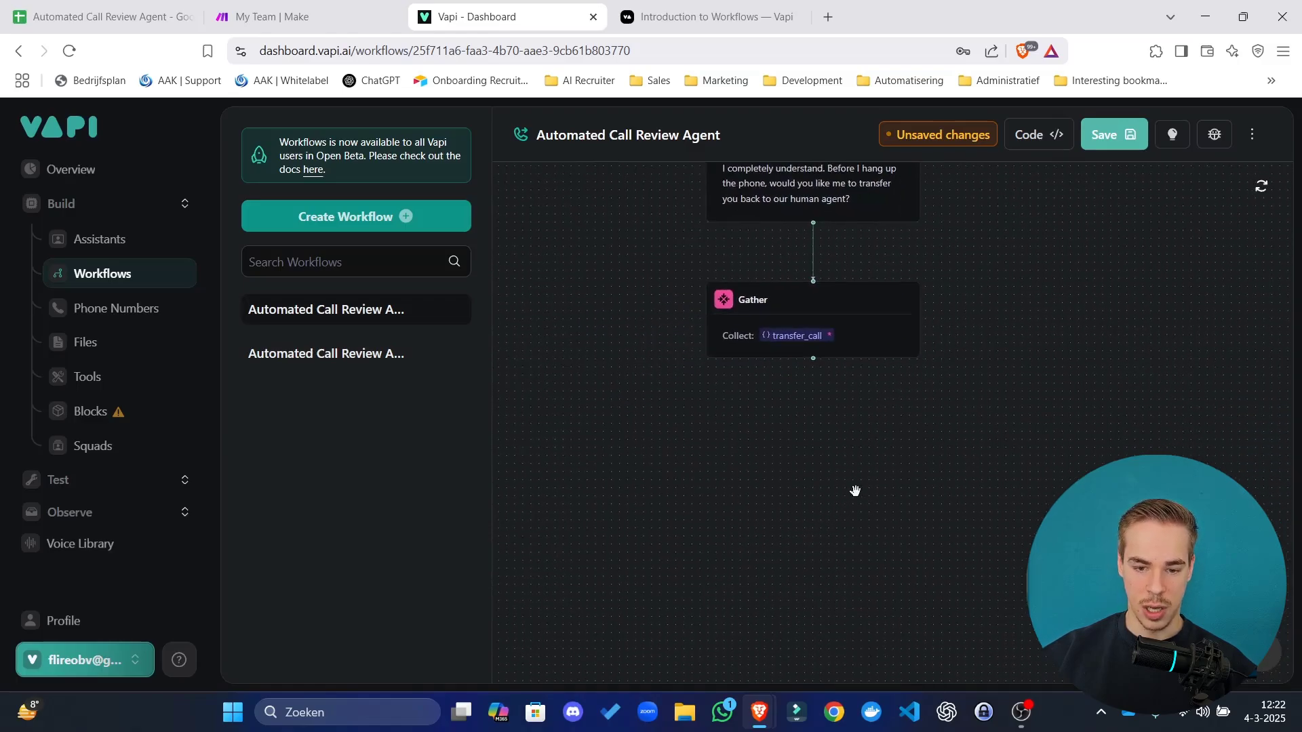
Add a Condition after the Gather with Transfer Call and End call branches.
click(813, 382)
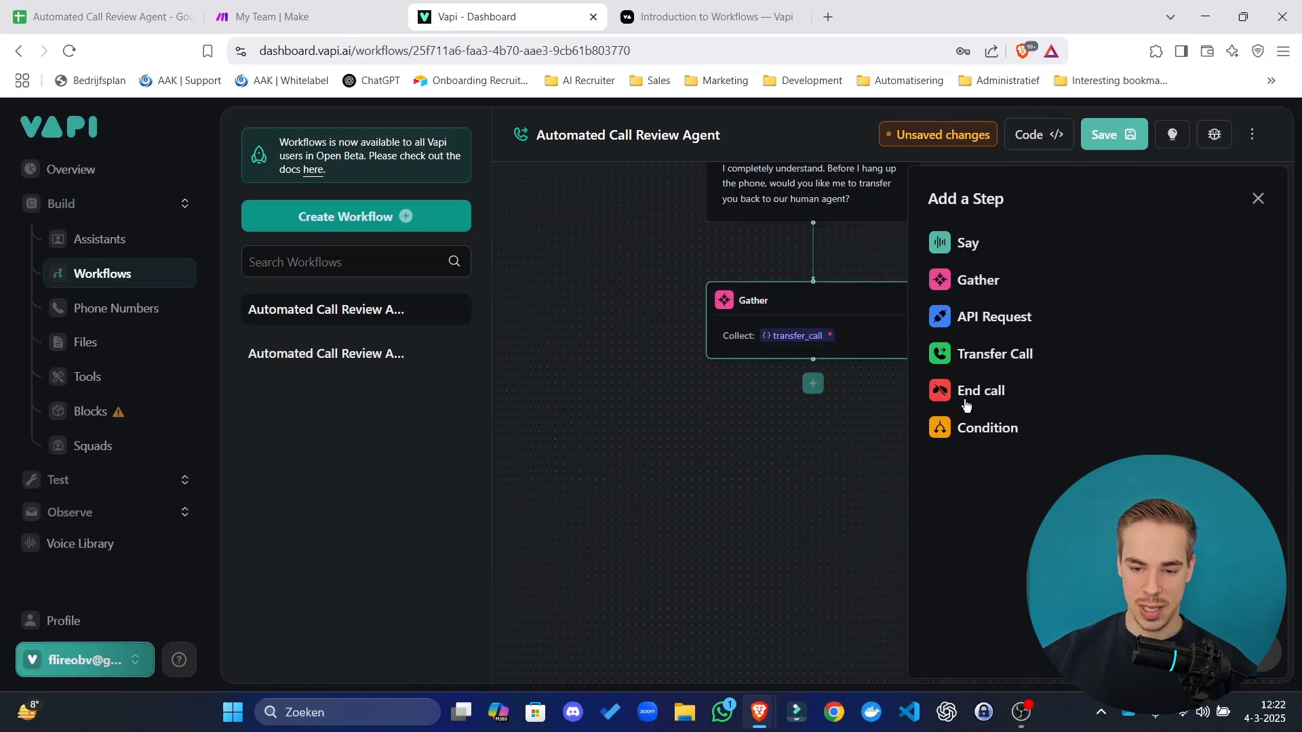
click(970, 427)
drag(903, 523, 943, 342)
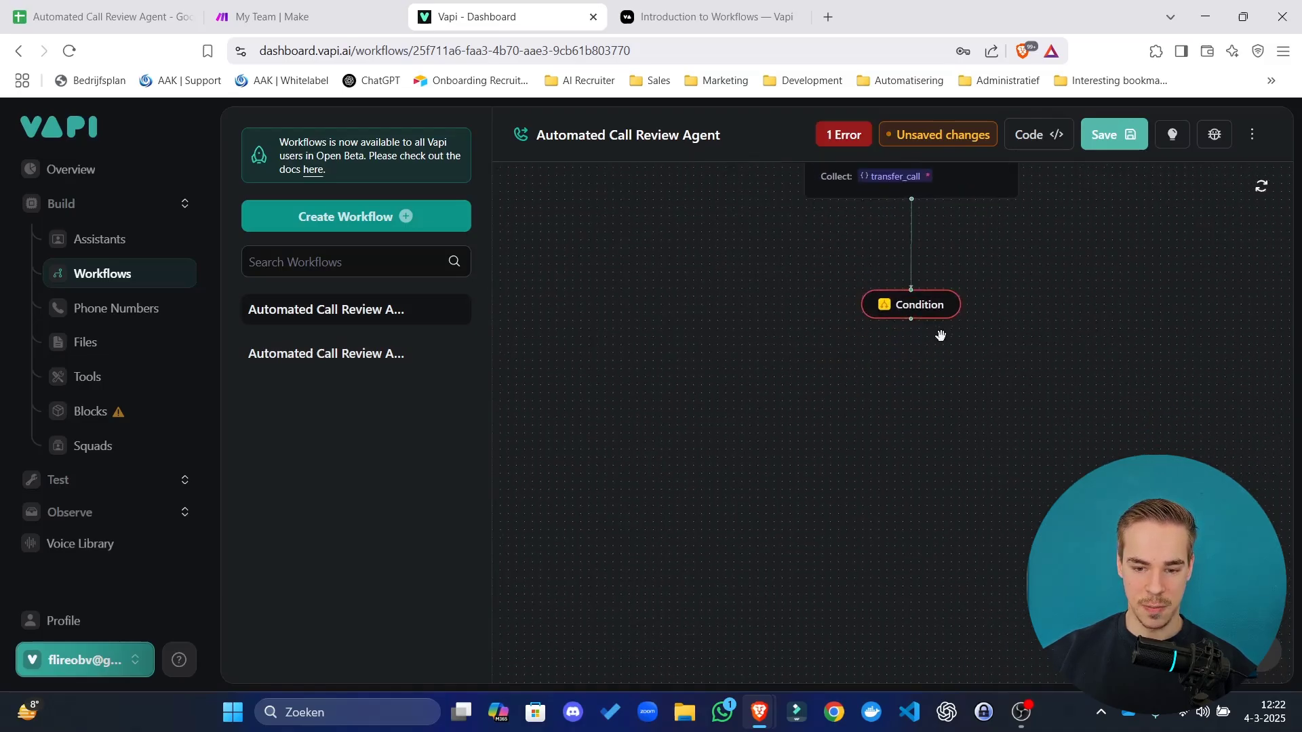
click(912, 349)
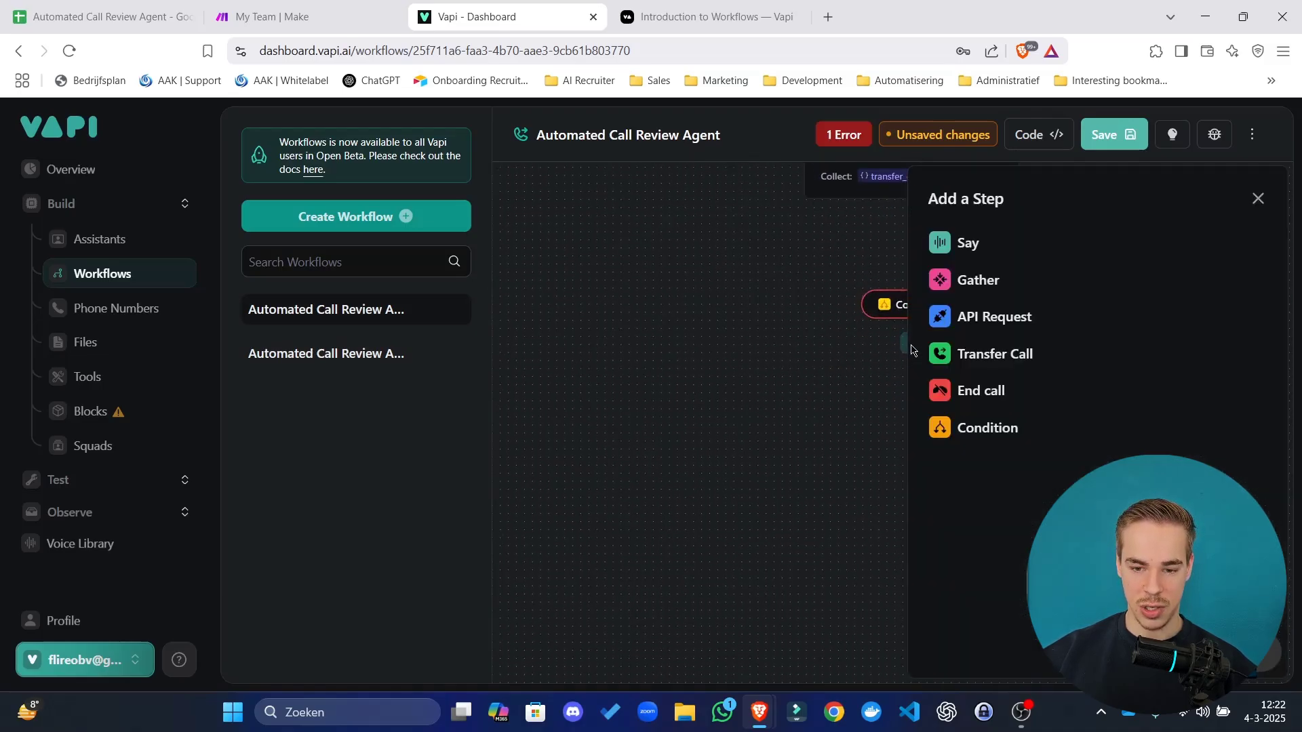
click(999, 366)
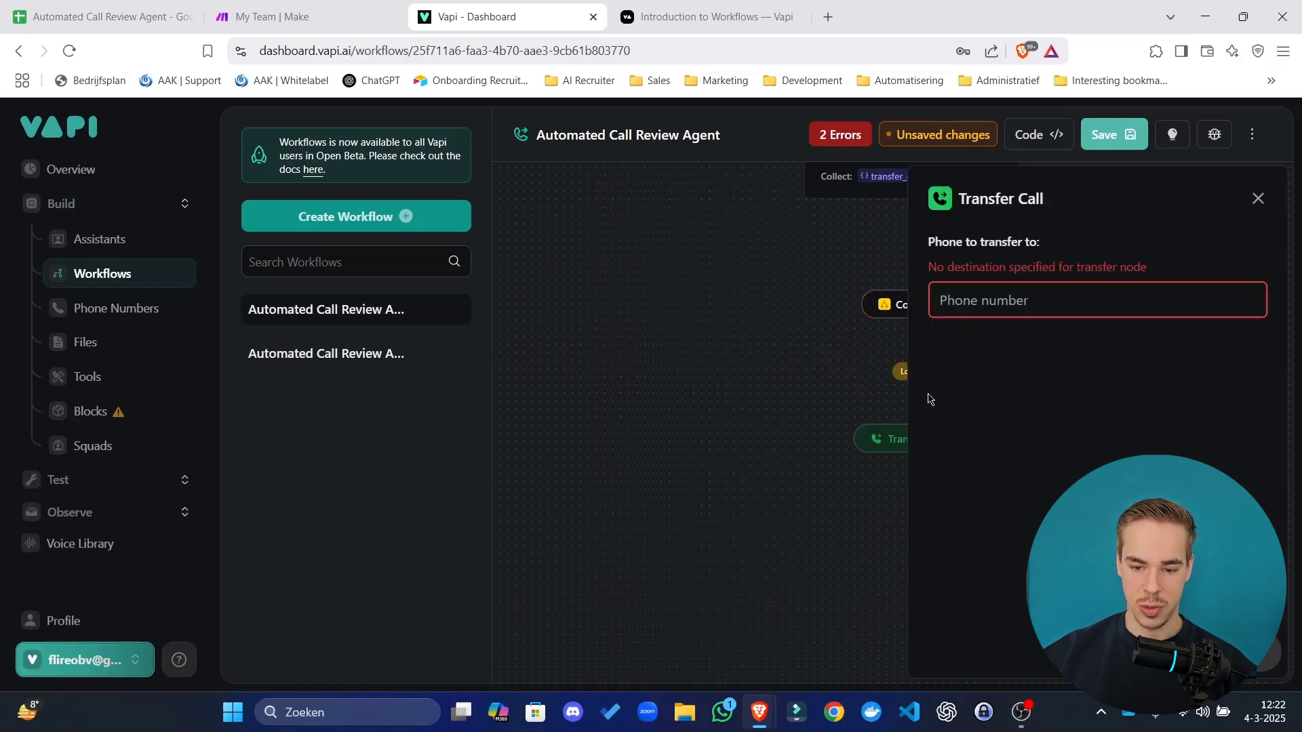
click(804, 388)
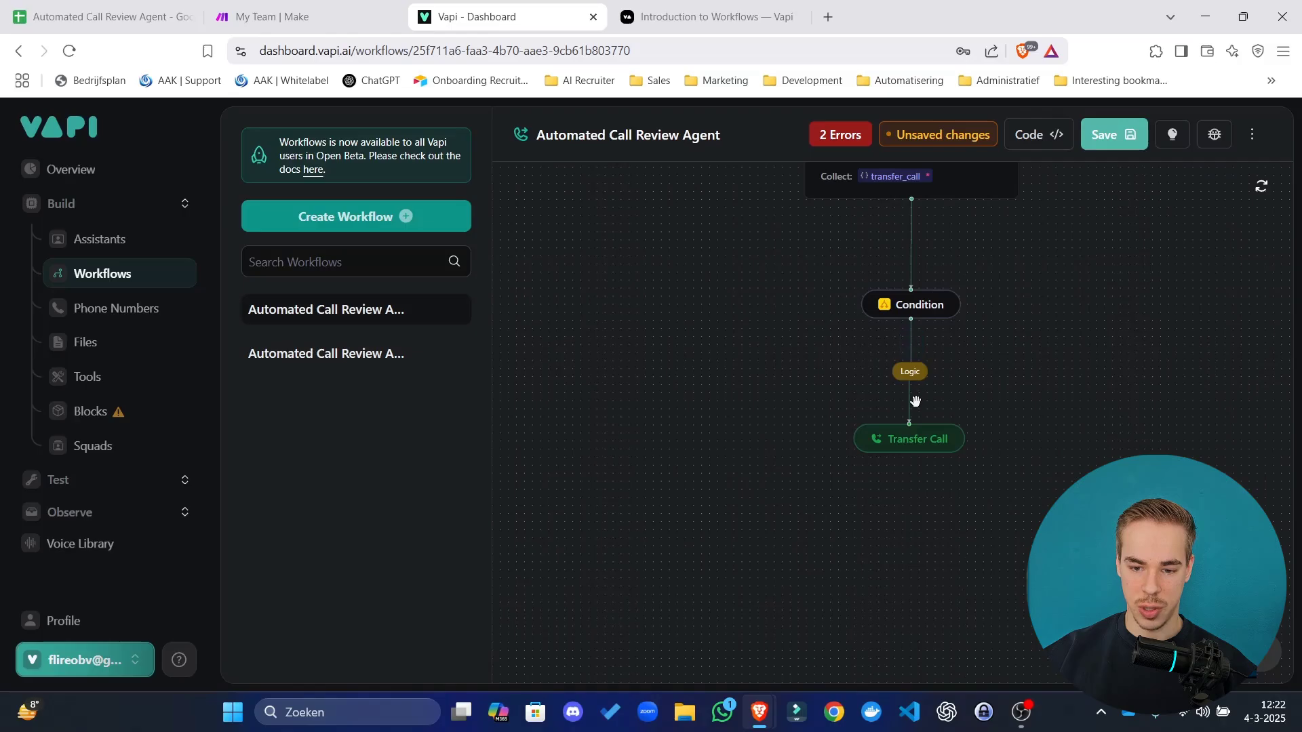
click(911, 342)
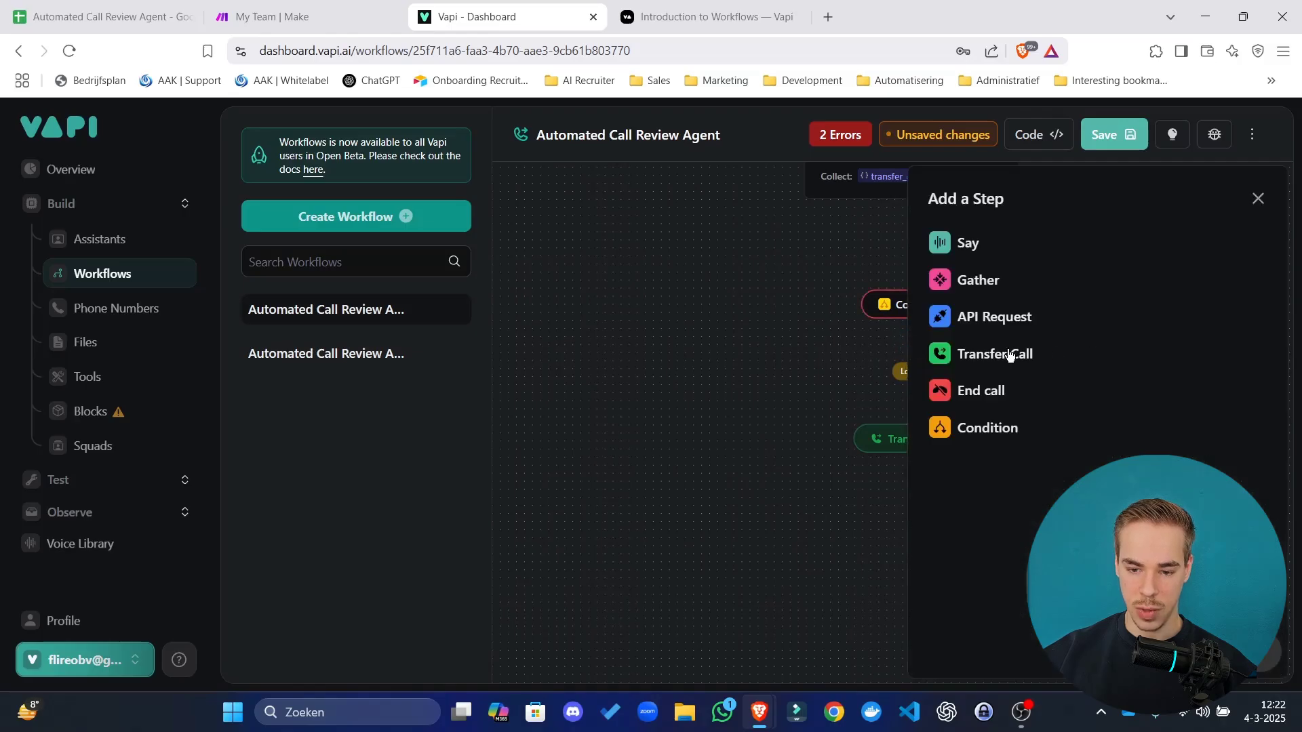
click(988, 394)
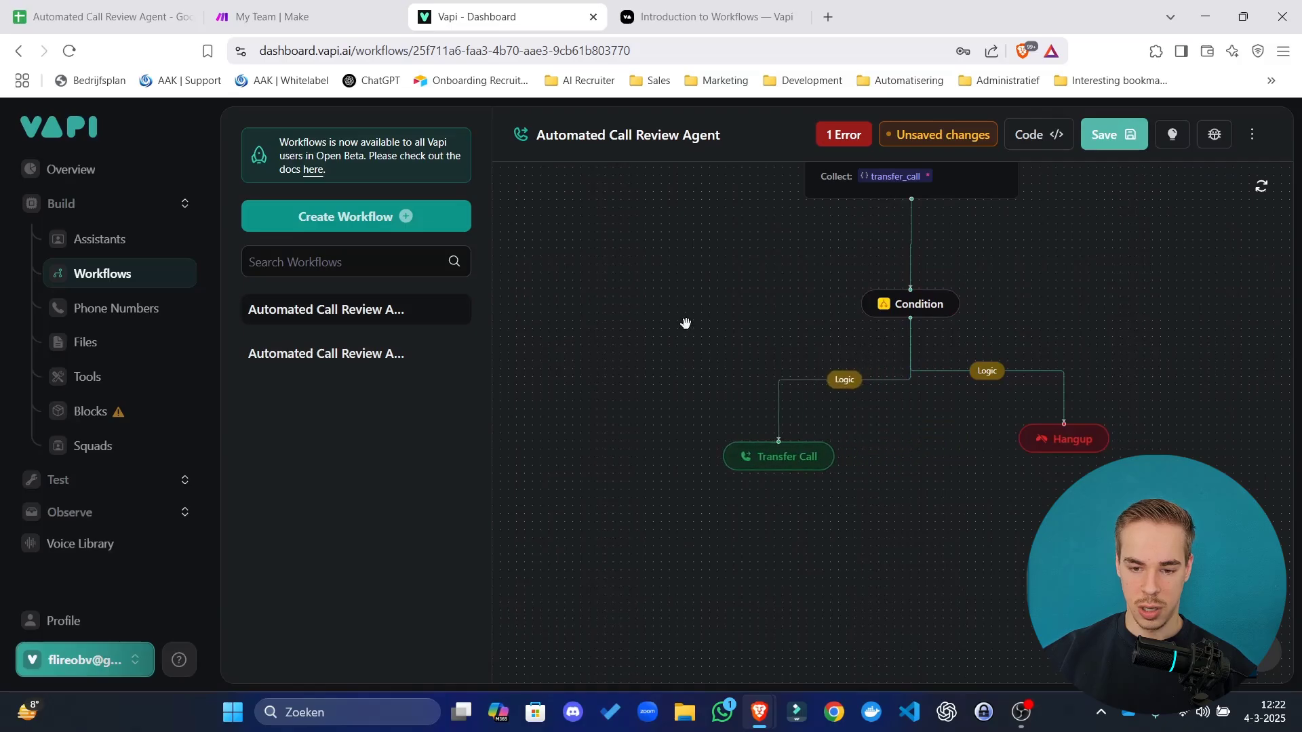
drag(685, 323, 627, 363)
Set the Hangup branch logic to transfer_call Equals false.
click(905, 411)
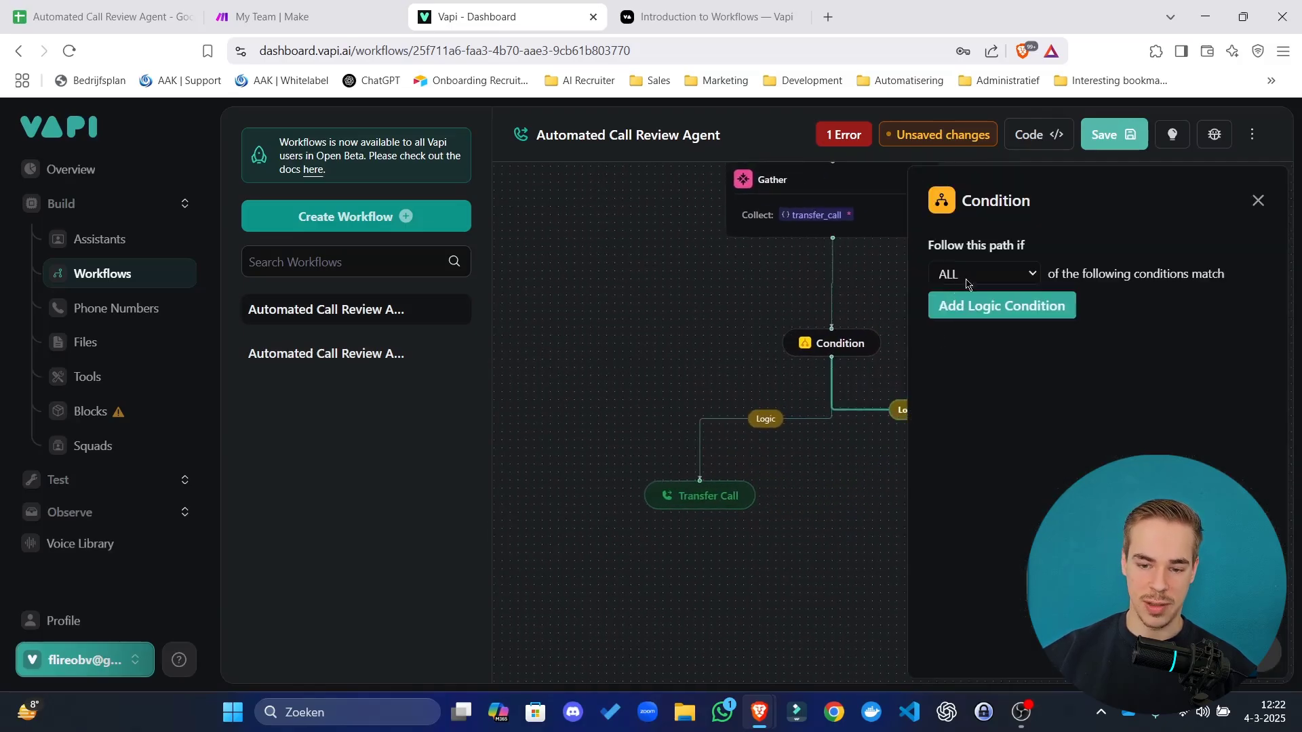
click(981, 305)
click(1002, 309)
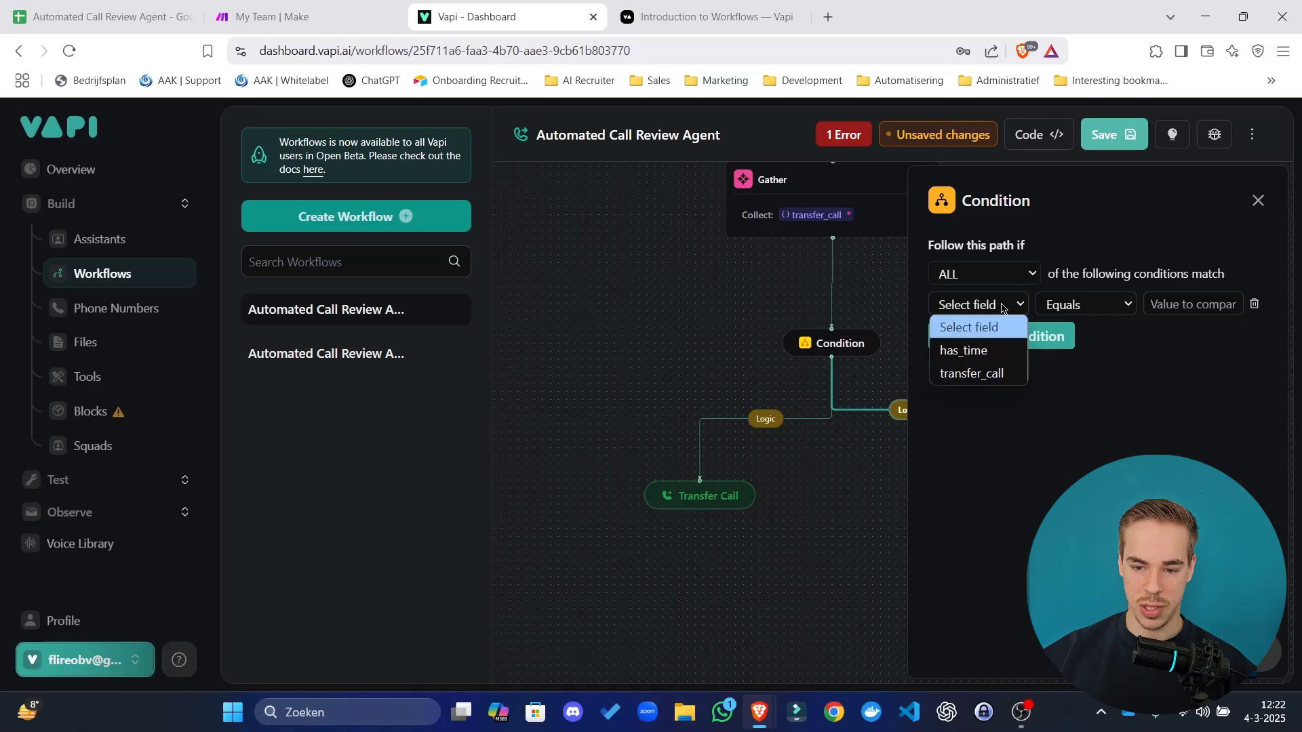
click(983, 373)
click(1084, 305)
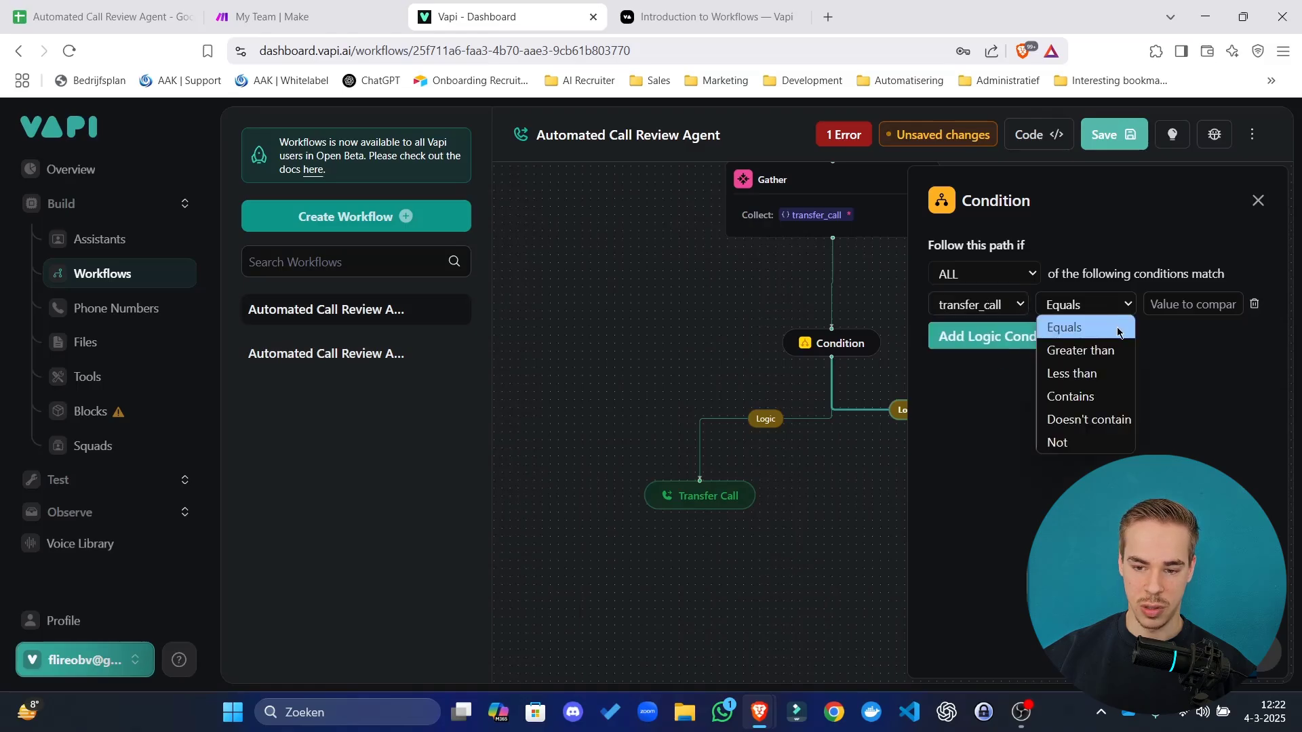
click(1190, 309)
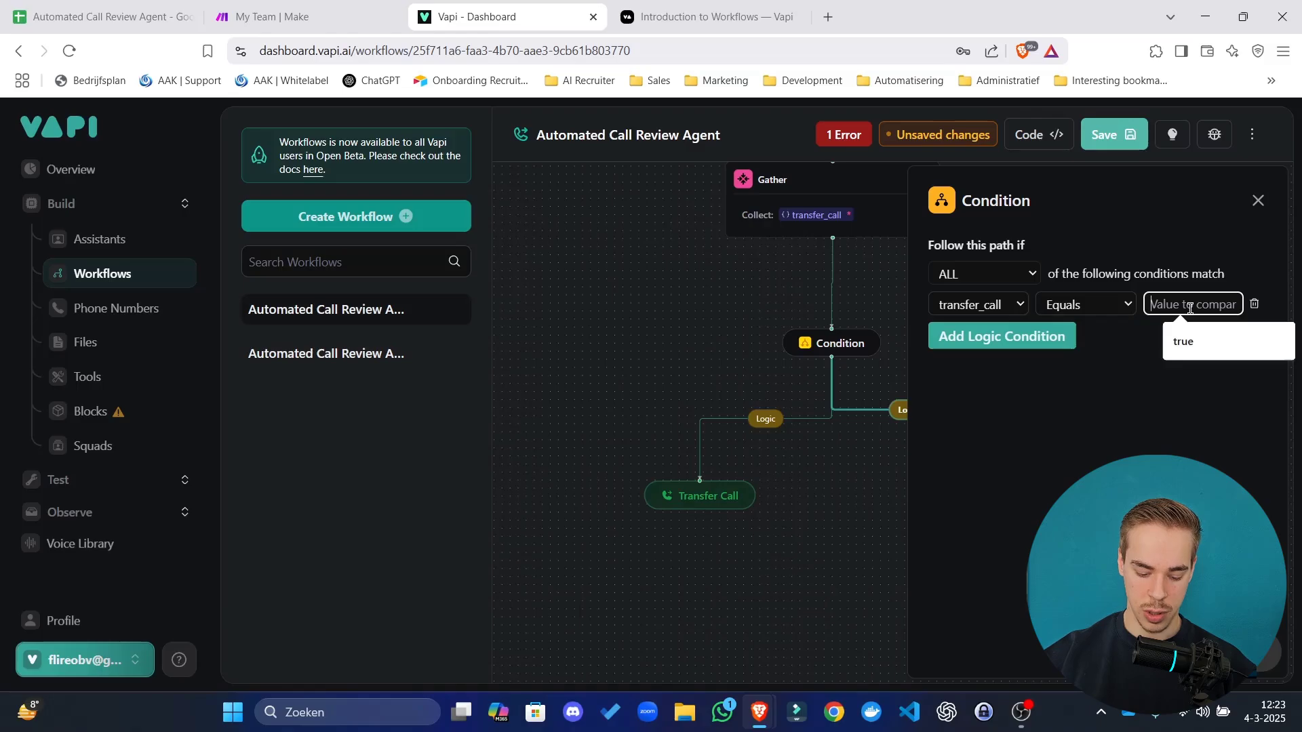
text(se)
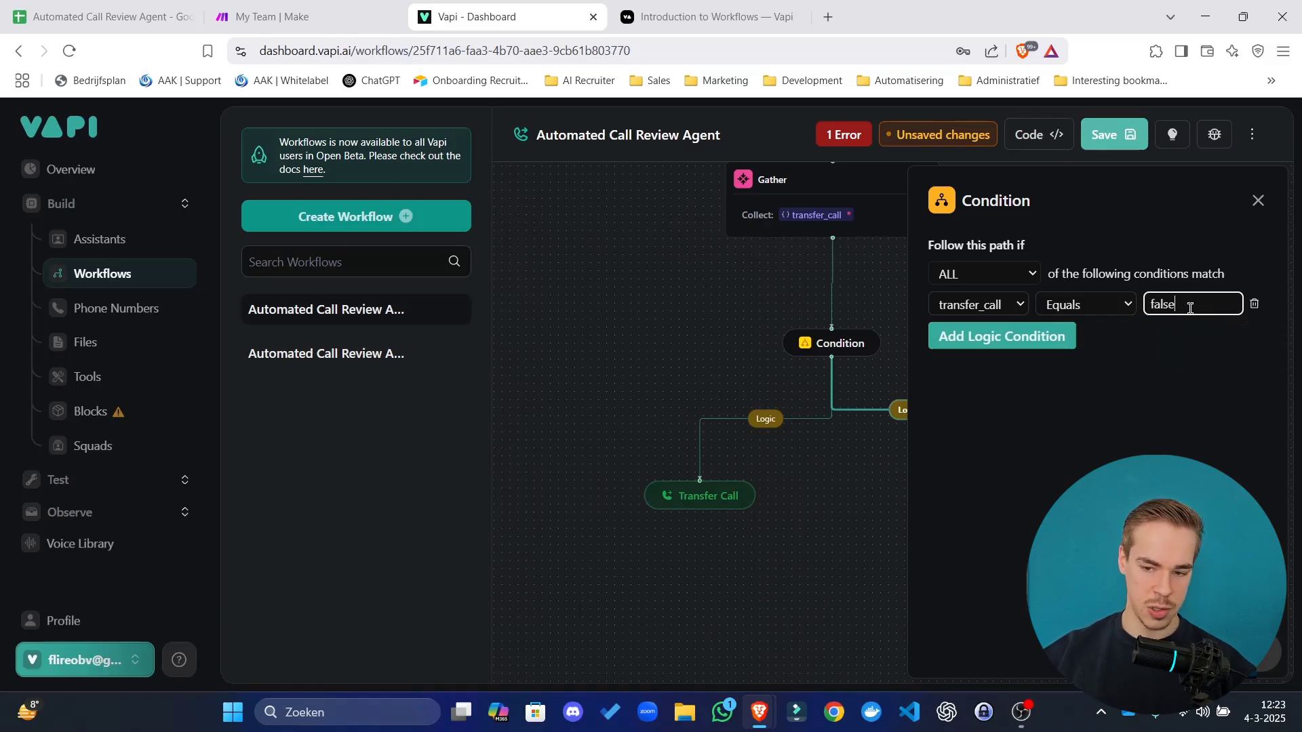
click(743, 276)
click(786, 215)
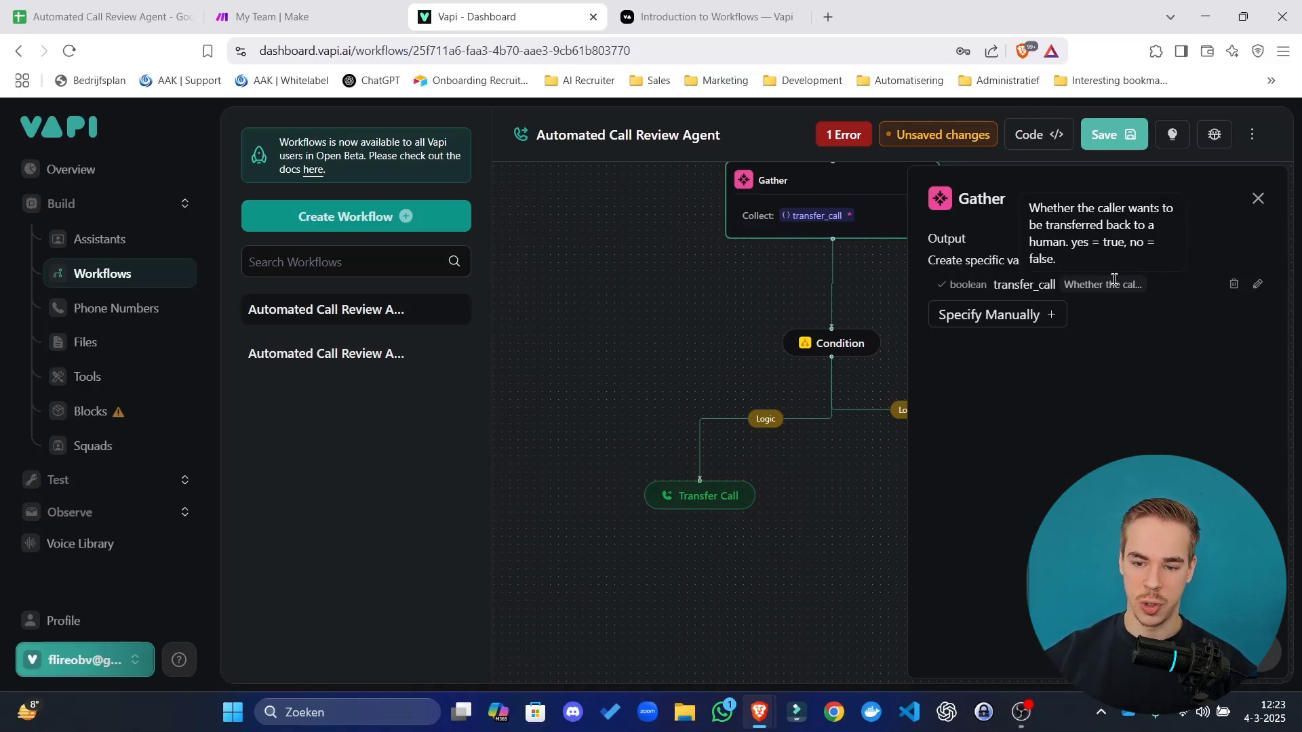
click(775, 339)
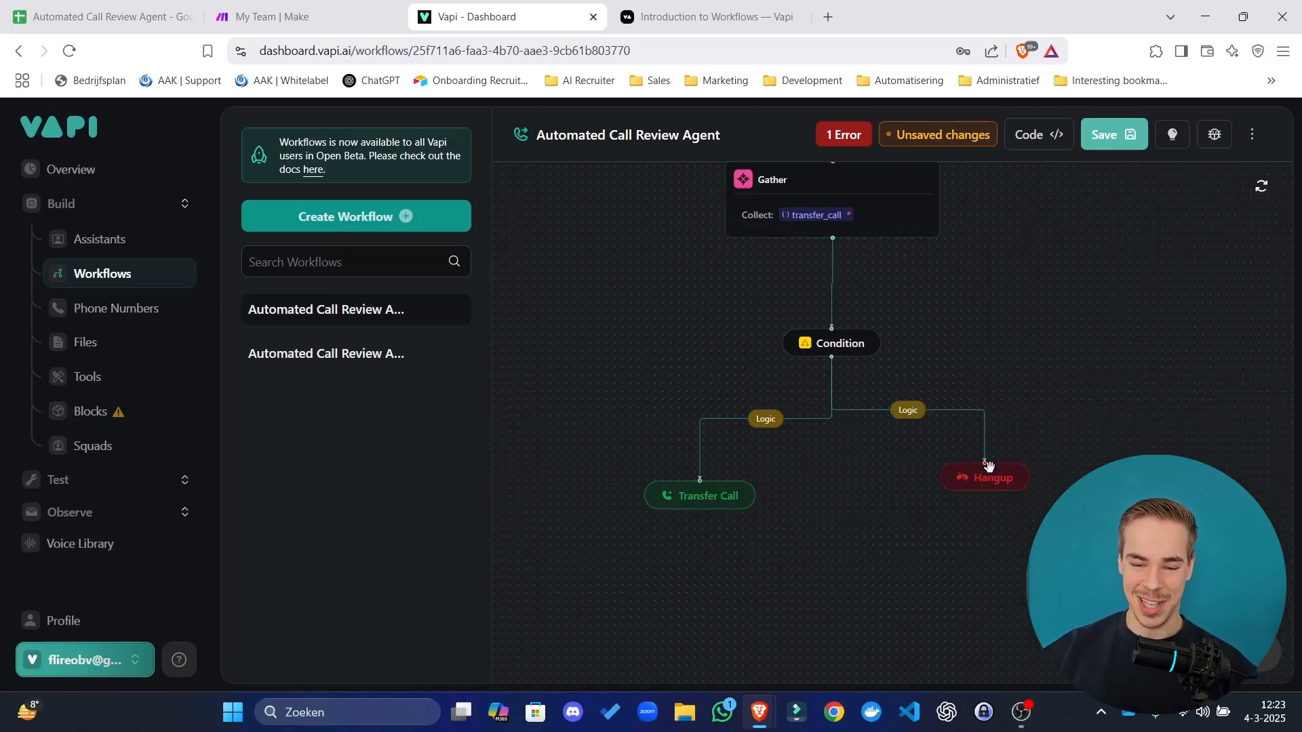
drag(993, 503, 993, 500)
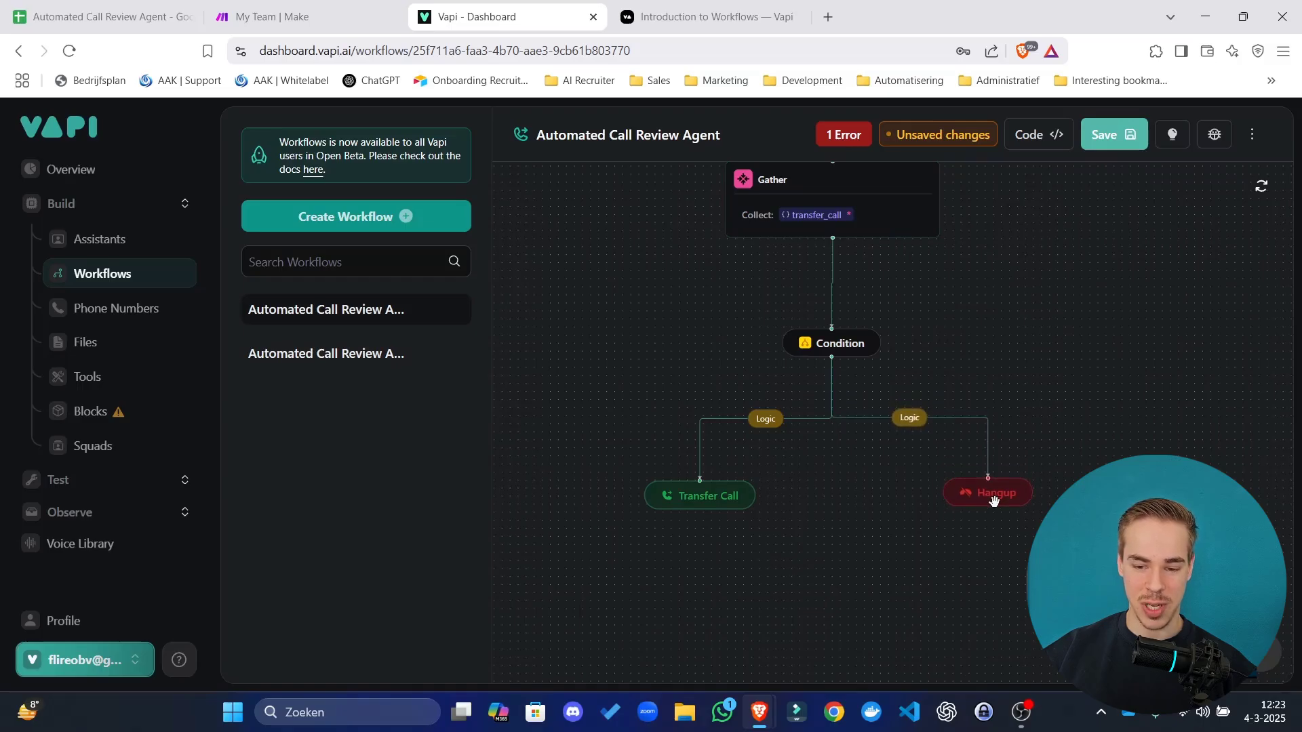
Set the Transfer Call branch logic to transfer_call Equals true.
click(766, 421)
click(986, 303)
click(993, 308)
click(972, 373)
click(1105, 305)
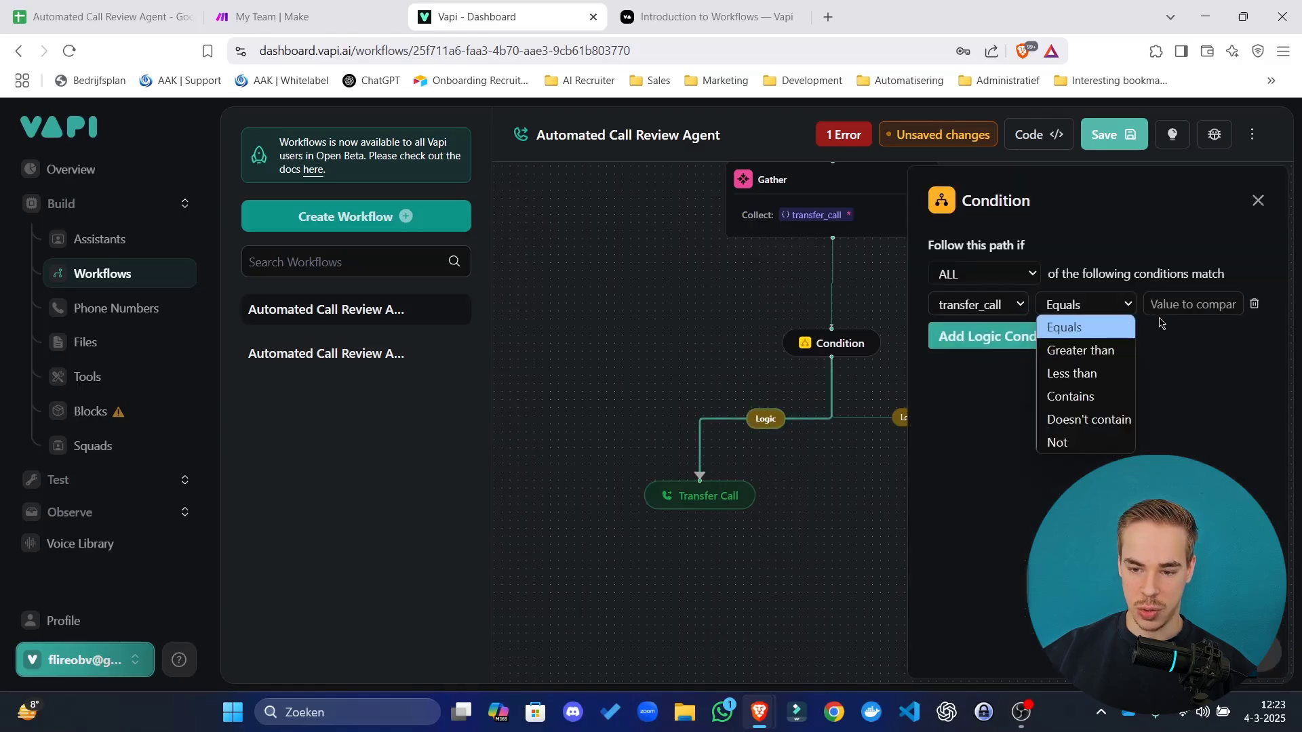
click(1183, 309)
text(true)
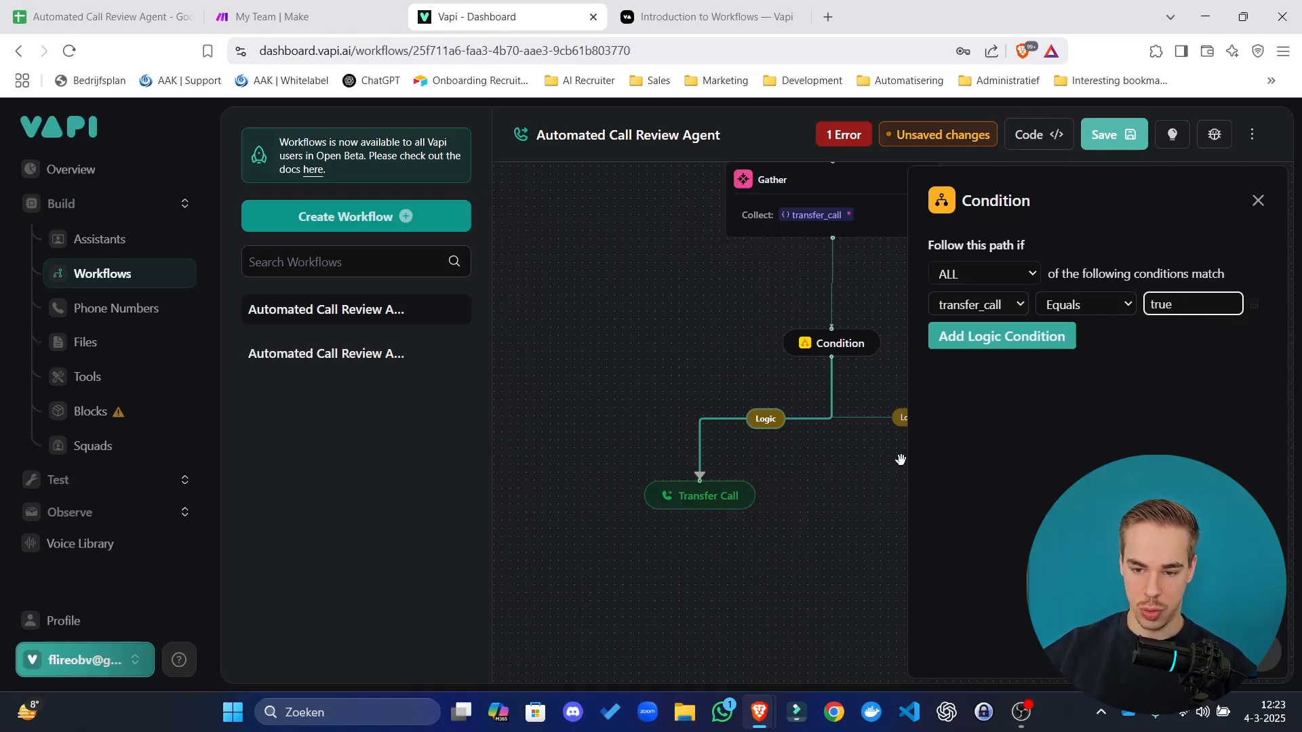
click(817, 526)
click(734, 499)
click(849, 539)
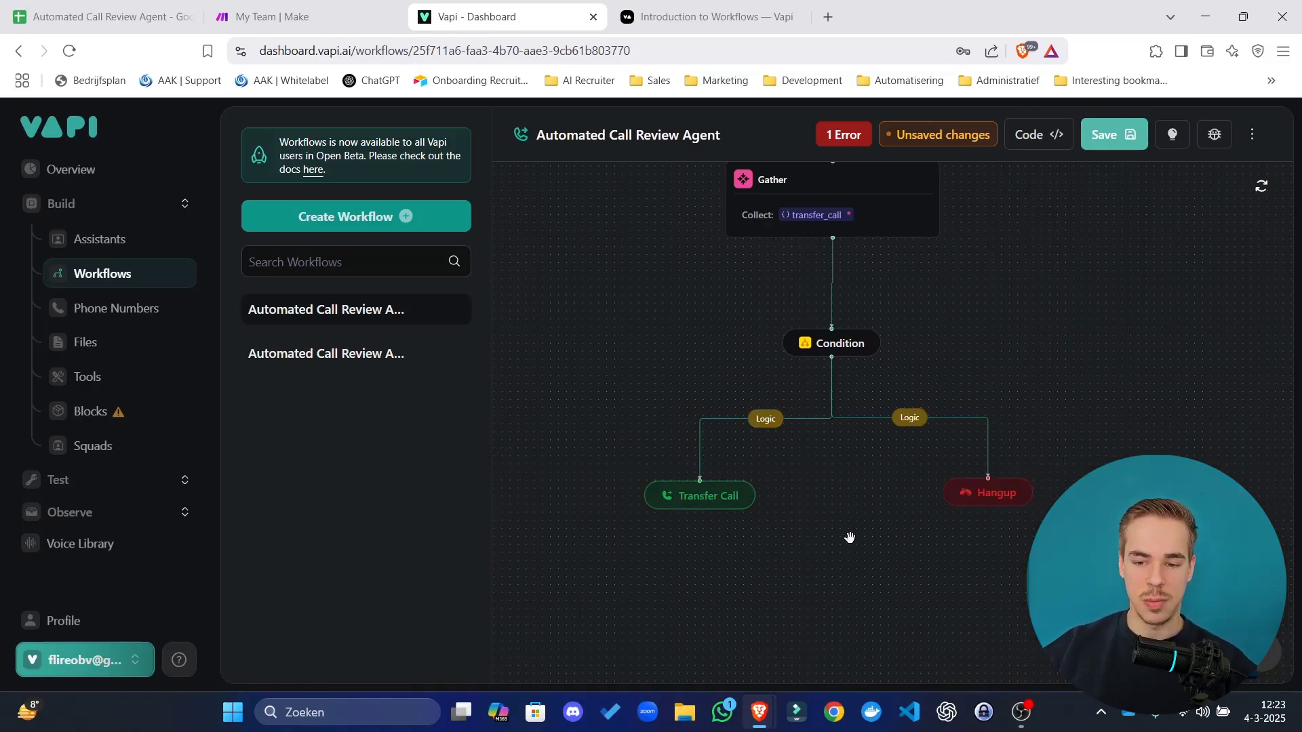
Choose the suggested destination phone number for the Transfer Call step, then save the workflow.
click(1119, 144)
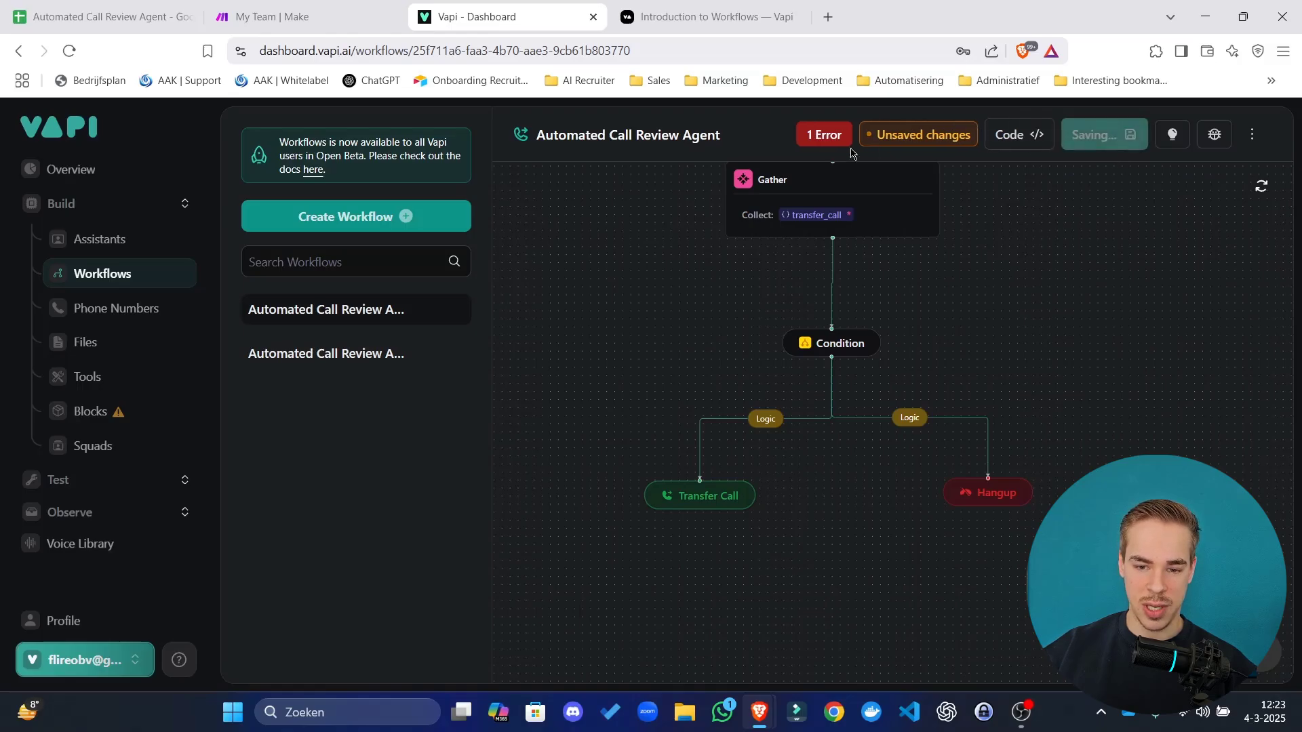
drag(1099, 327, 1211, 469)
mouse_move(857, 141)
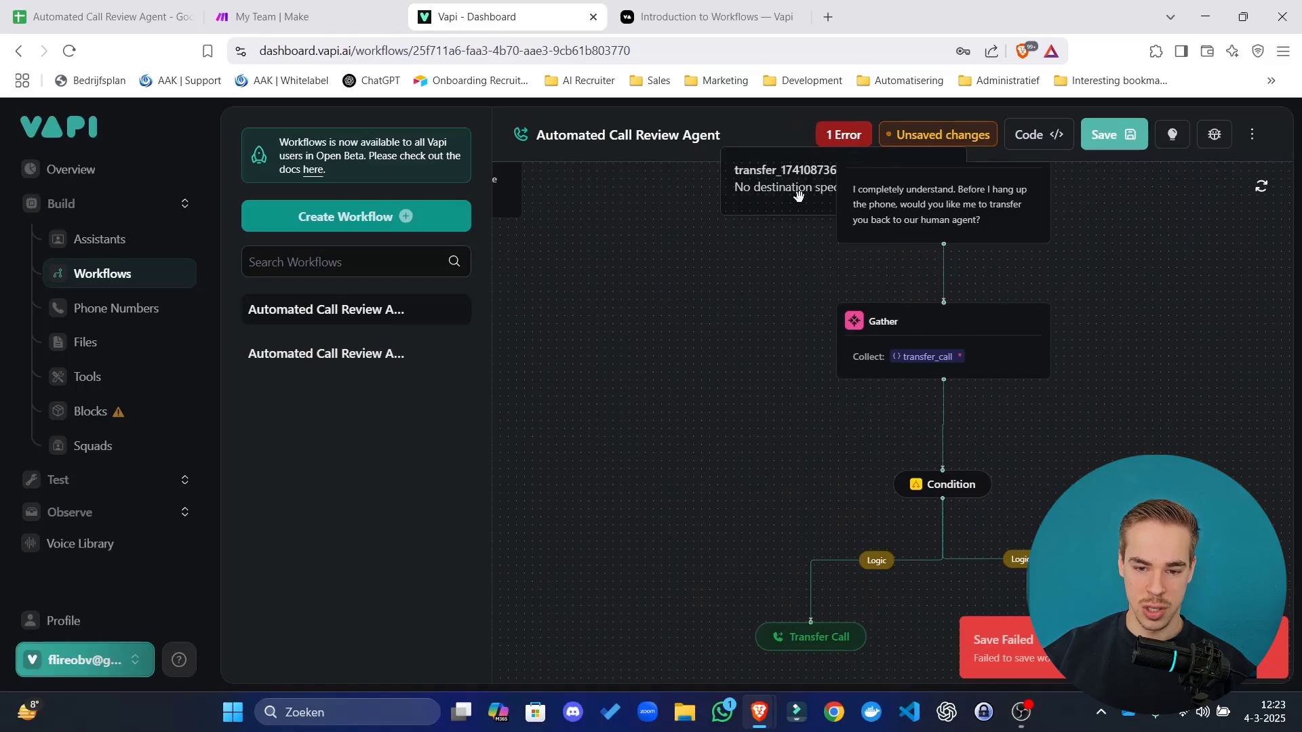
scroll(770, 250, down, 2)
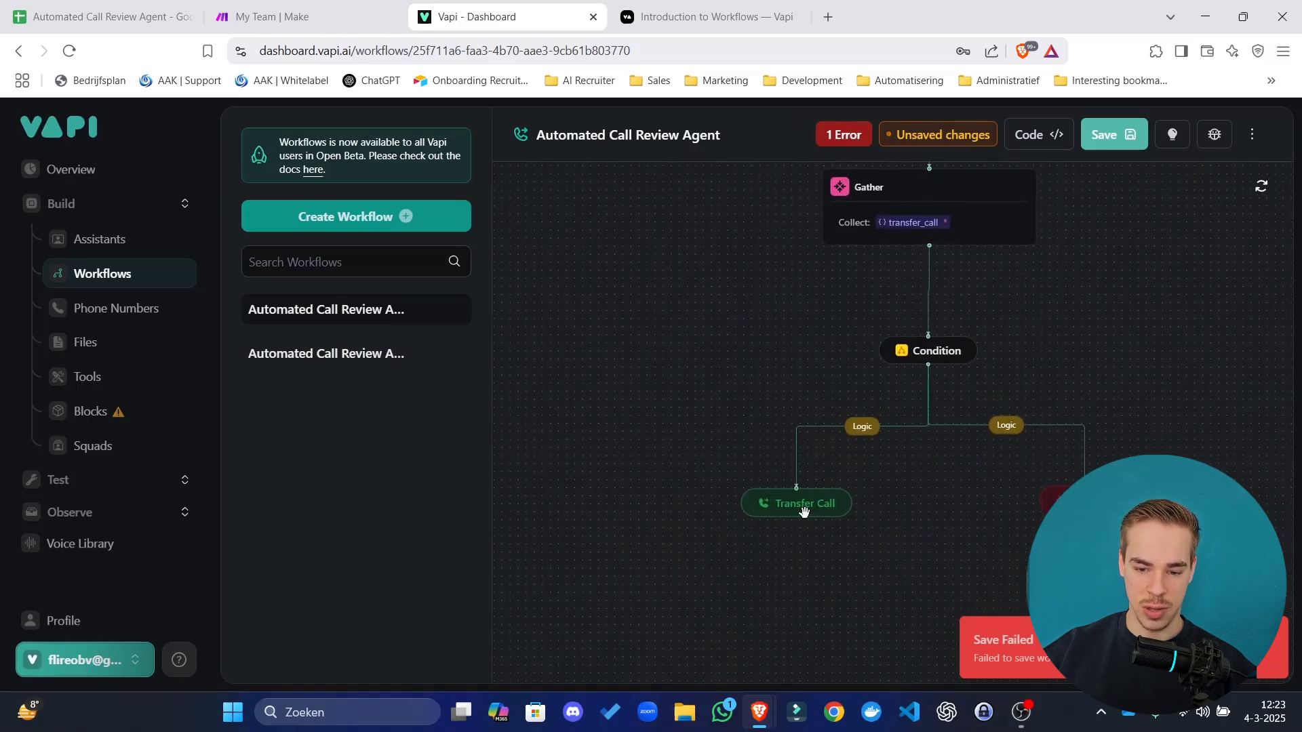
click(803, 507)
click(1026, 300)
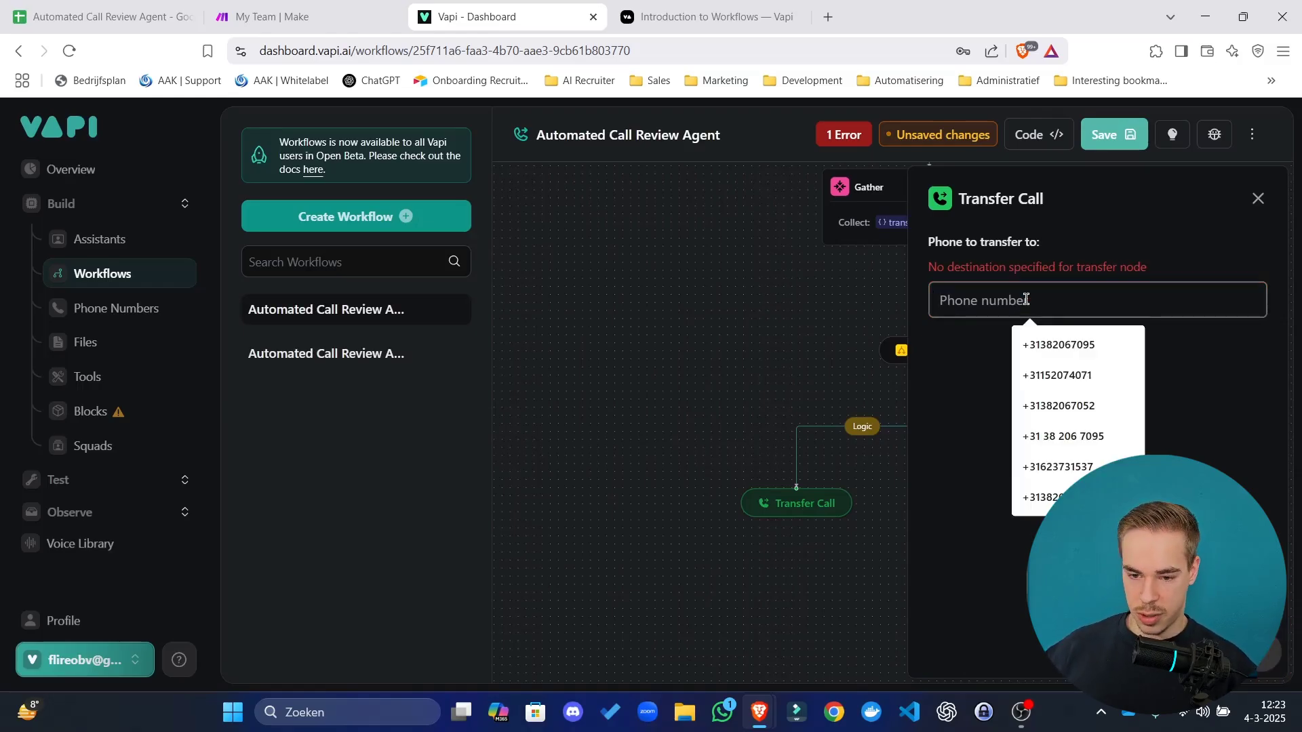
text(+316)
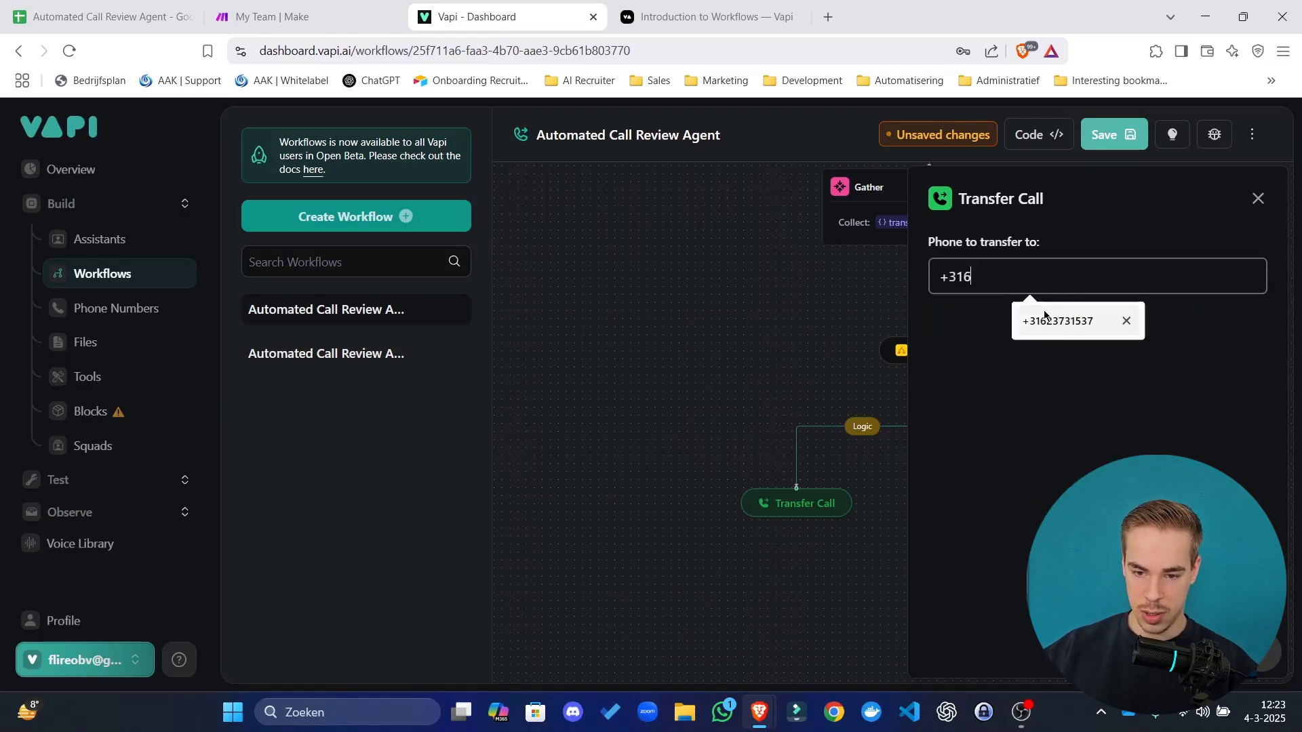
click(1044, 316)
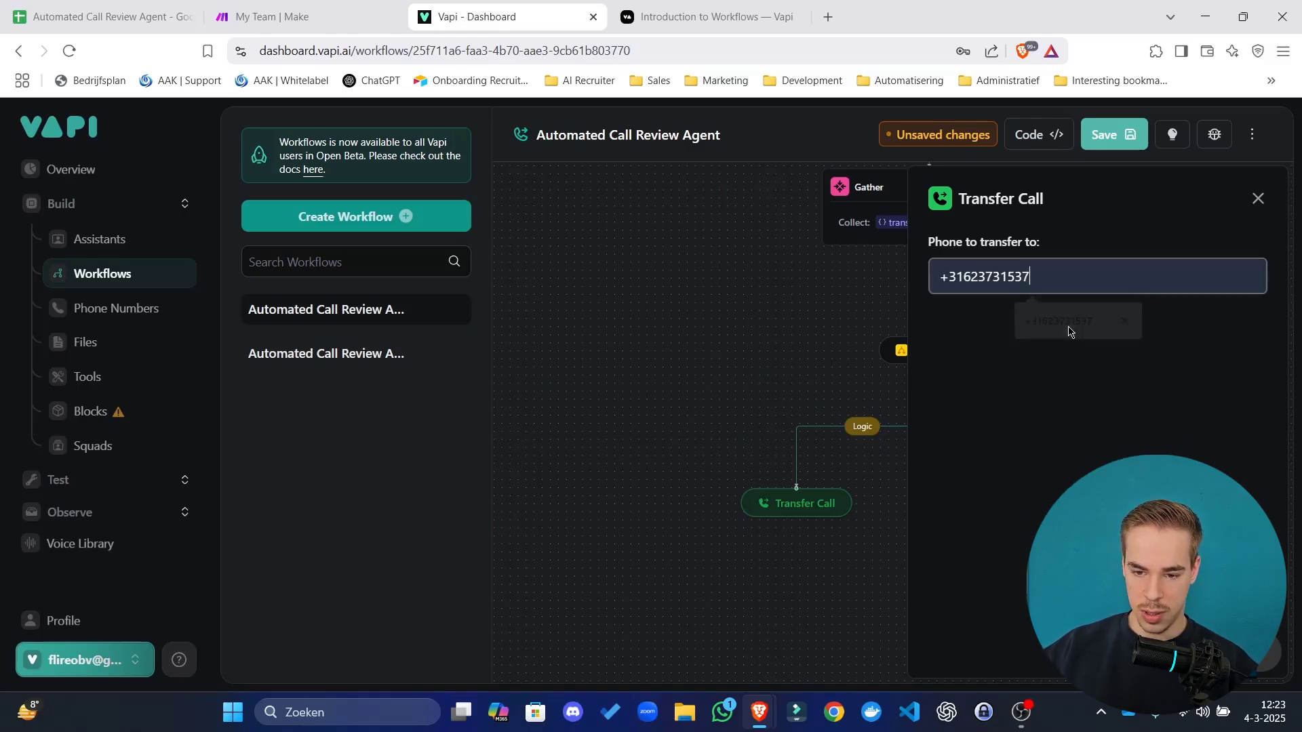
click(704, 300)
click(1136, 145)
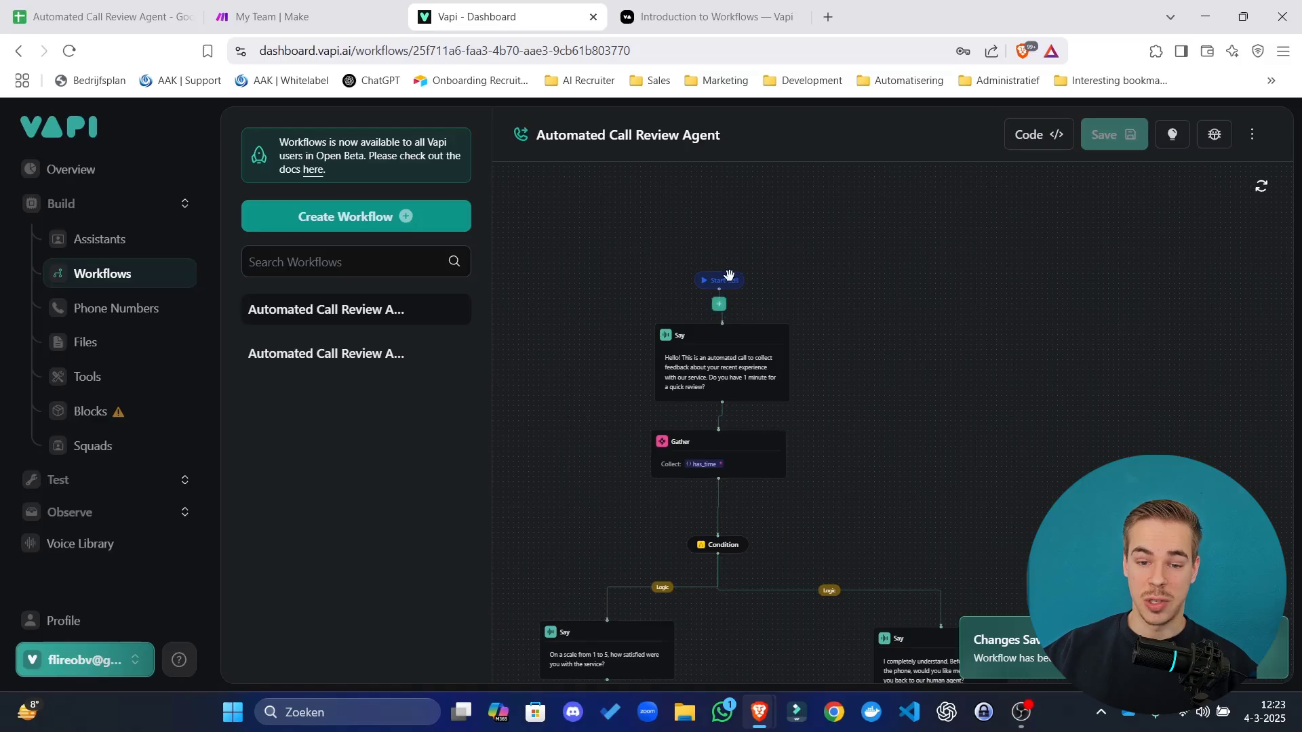
click(728, 274)
Line up the transfer_call Gather with the step above and save the workflow.
drag(810, 332, 860, 221)
scroll(709, 279, up, 5)
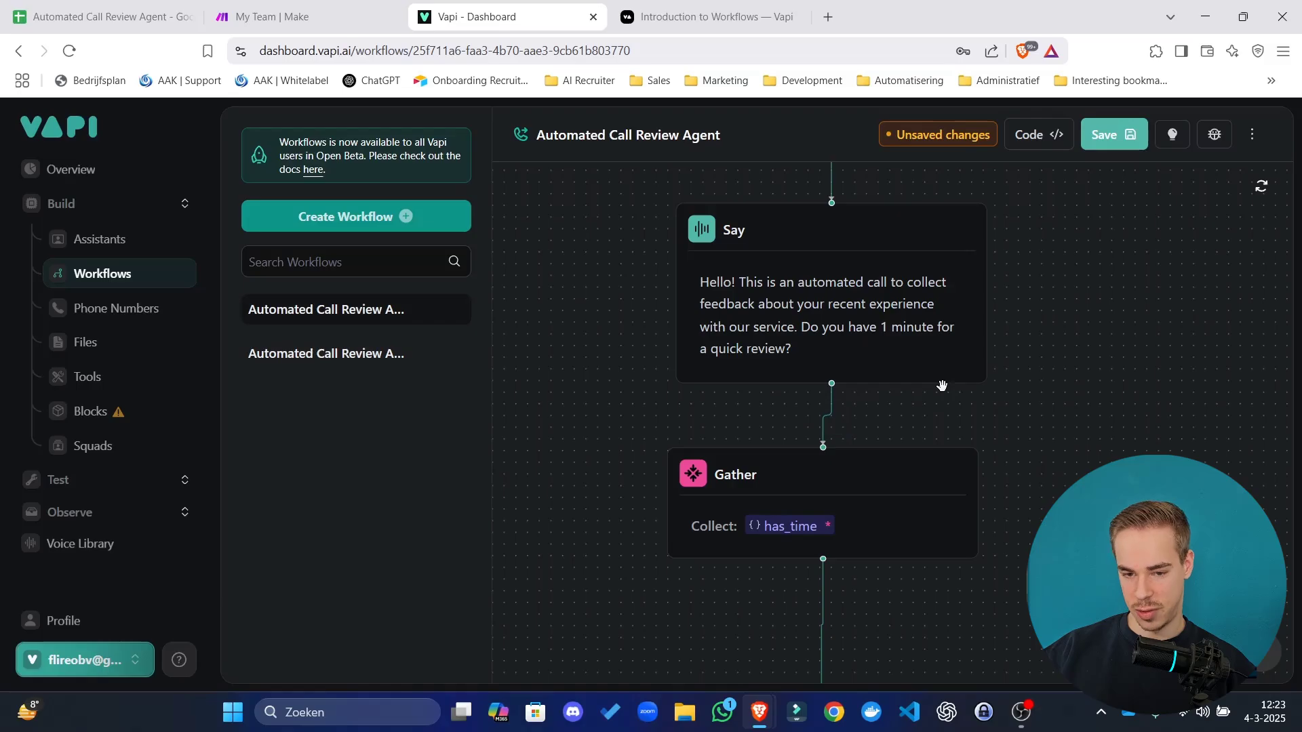
scroll(840, 282, down, 4)
drag(815, 274, 812, 280)
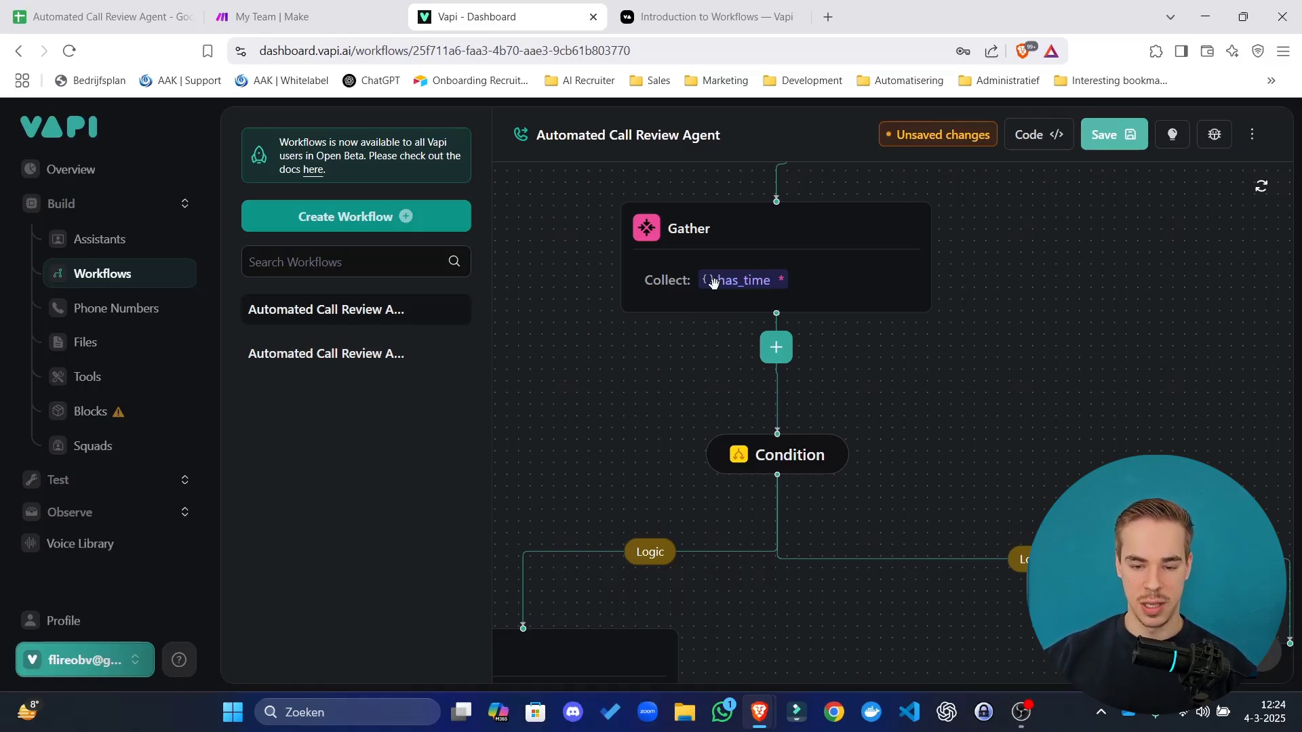
drag(1023, 445, 846, 282)
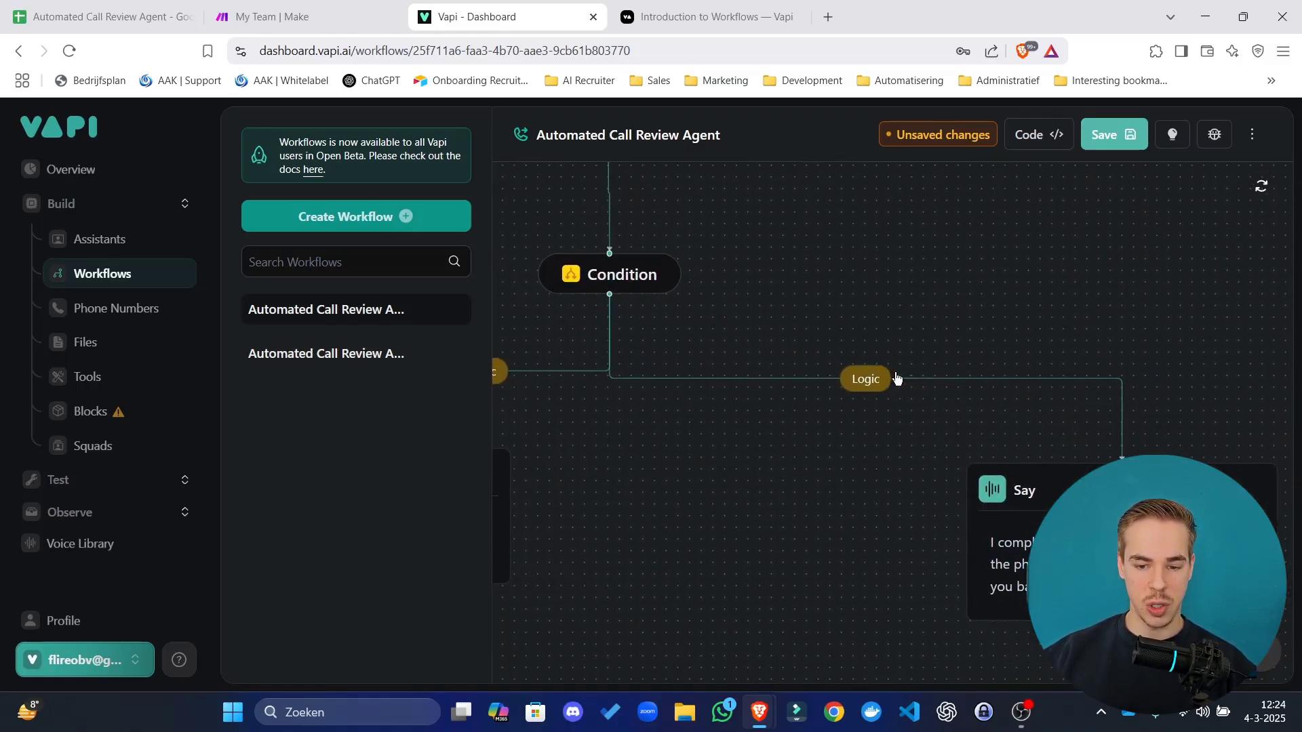
drag(1063, 326, 758, 138)
drag(810, 381, 805, 380)
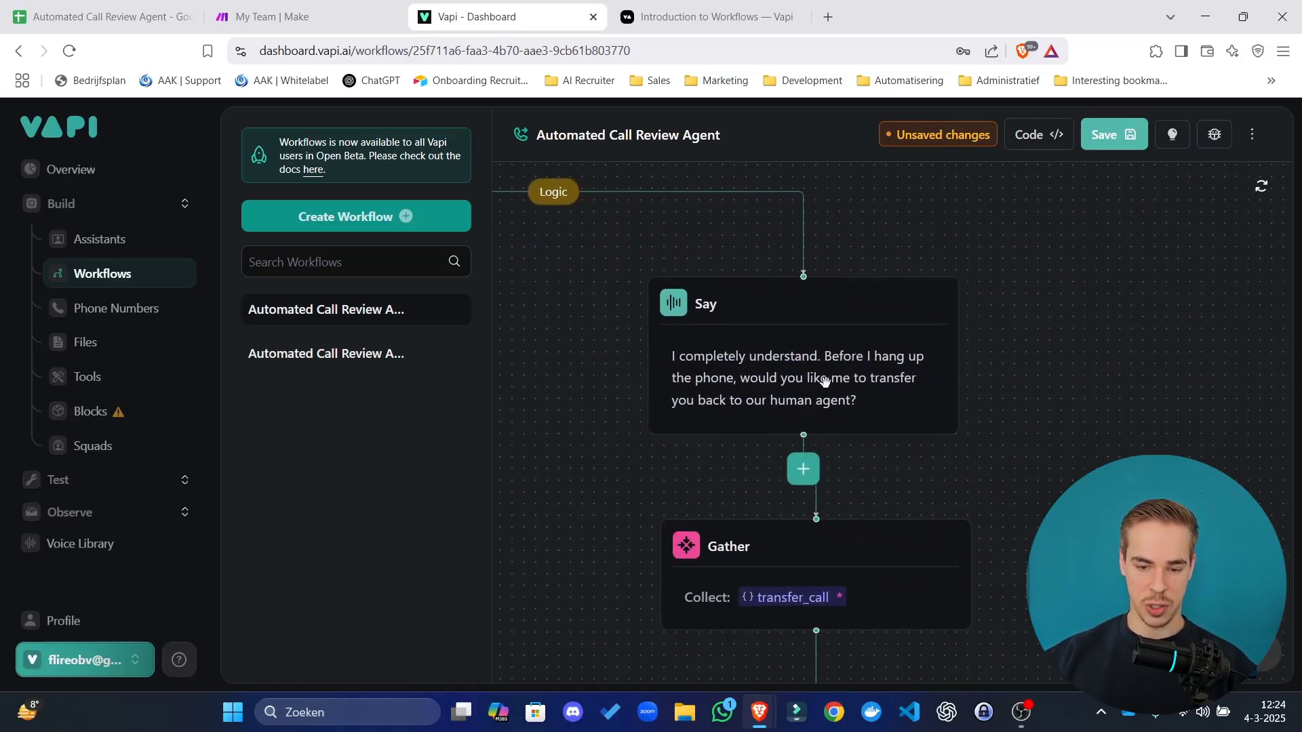
drag(608, 499, 622, 275)
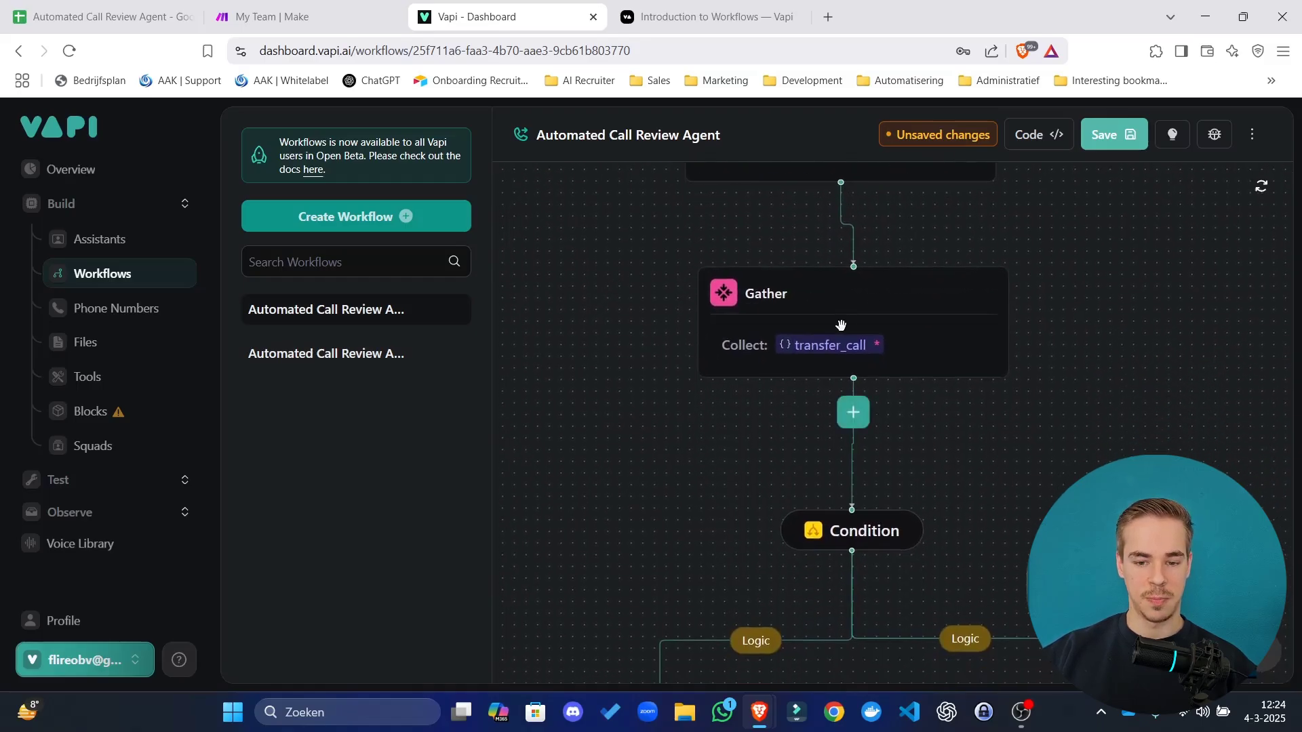
drag(881, 340, 867, 336)
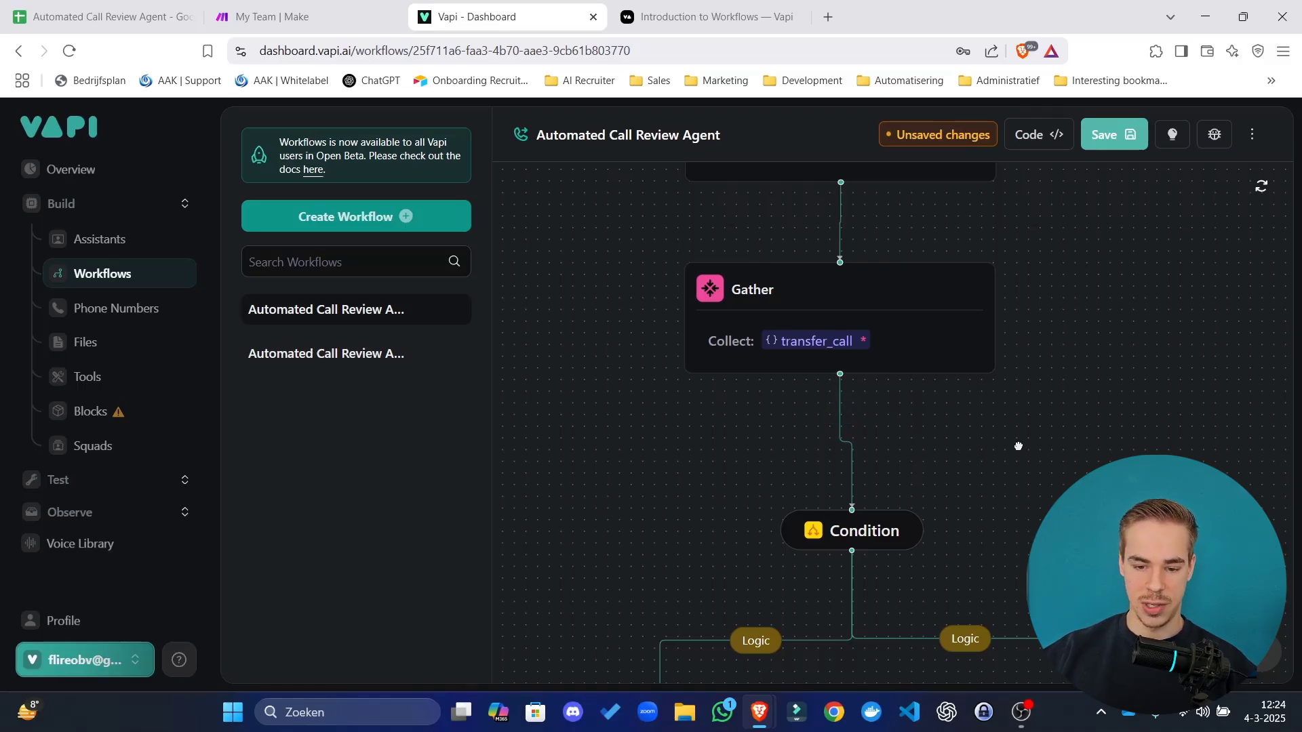
drag(1025, 469, 947, 240)
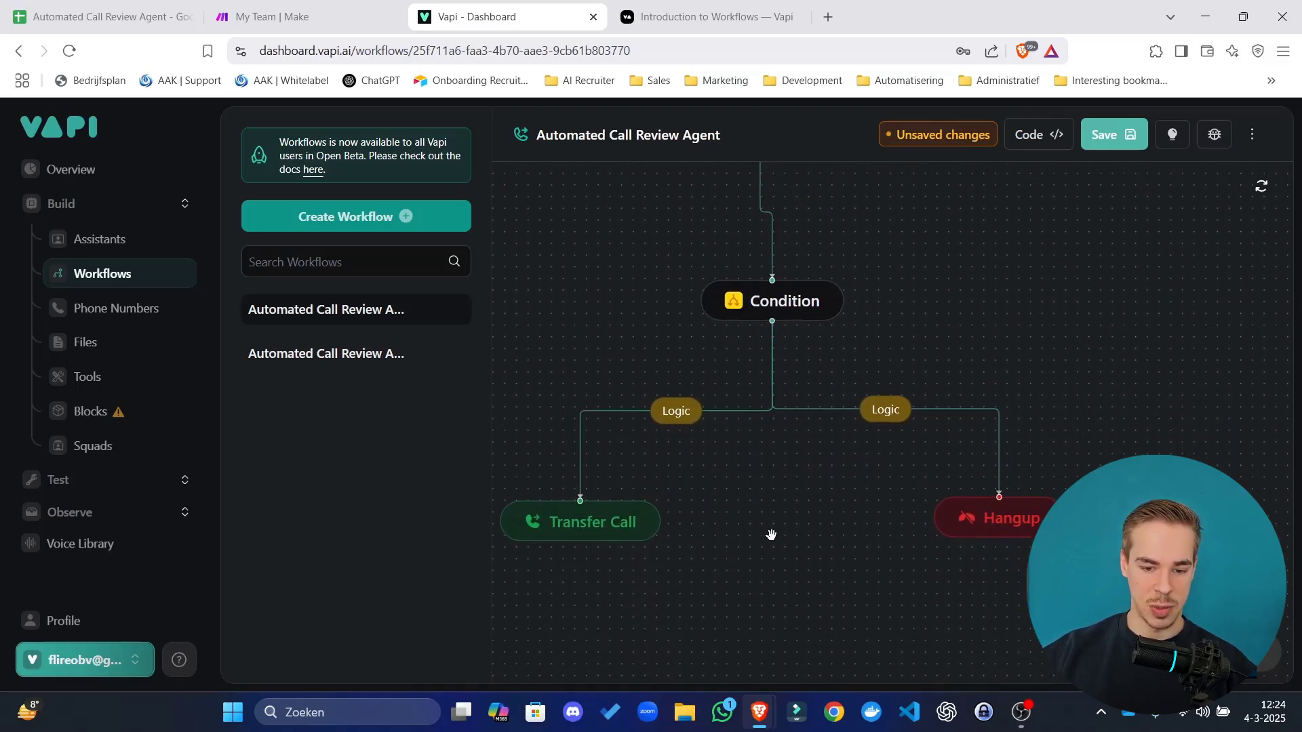
drag(771, 535, 845, 469)
scroll(889, 453, down, 6)
drag(1077, 321, 1166, 499)
click(1109, 139)
Nudge the satisfaction question node slightly left.
drag(765, 429, 929, 619)
drag(1133, 473, 1034, 302)
drag(720, 362, 701, 371)
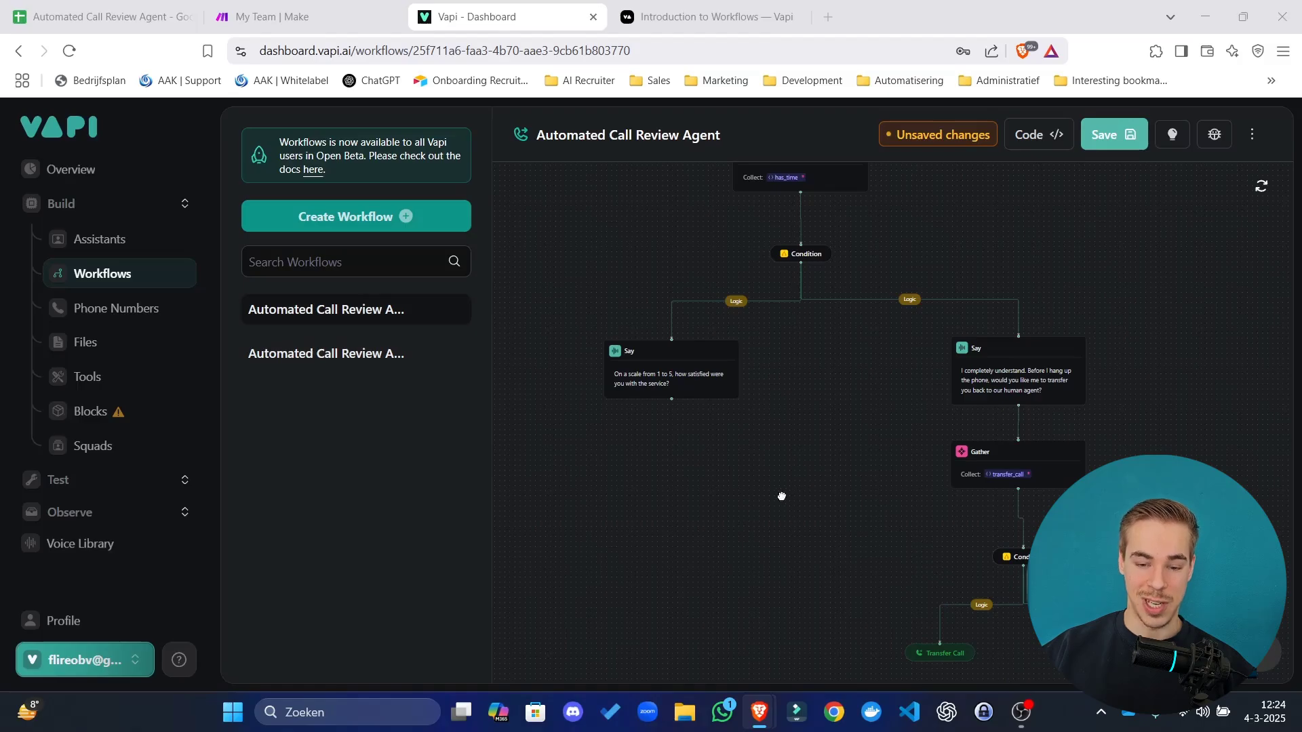
scroll(767, 503, up, 3)
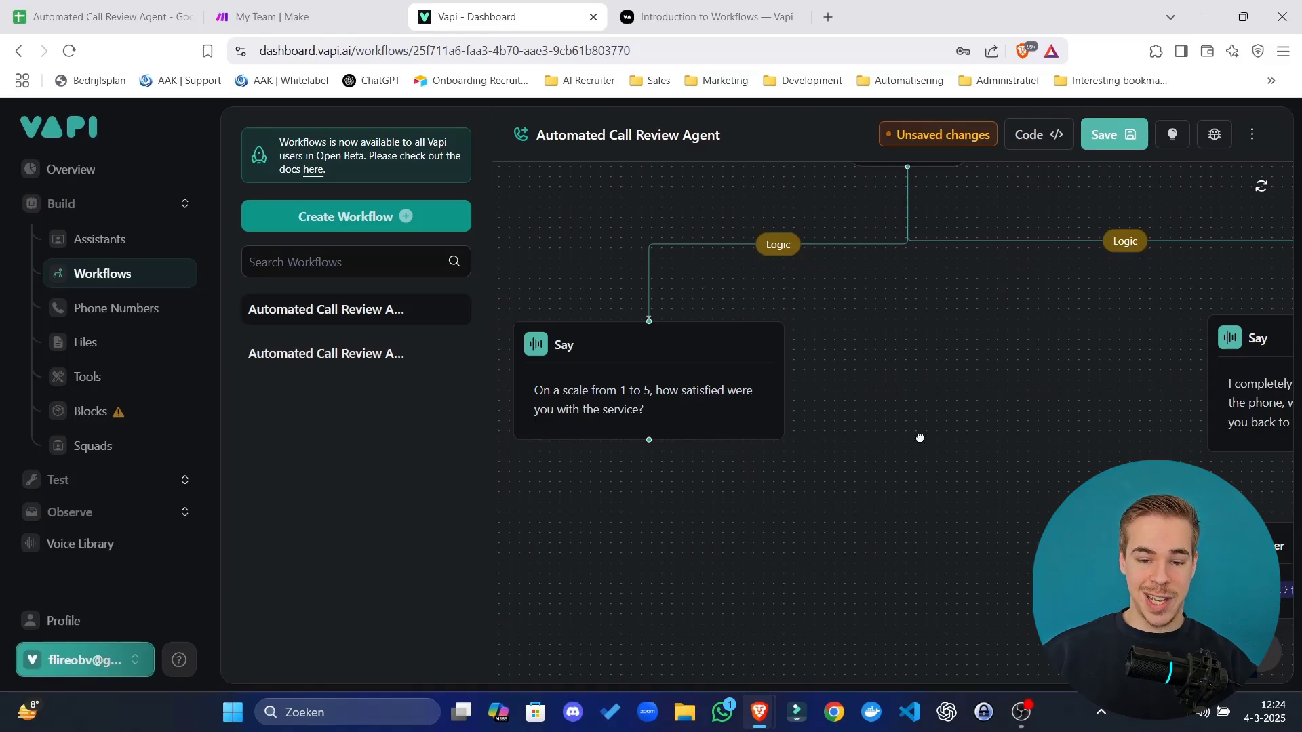
drag(904, 424, 932, 416)
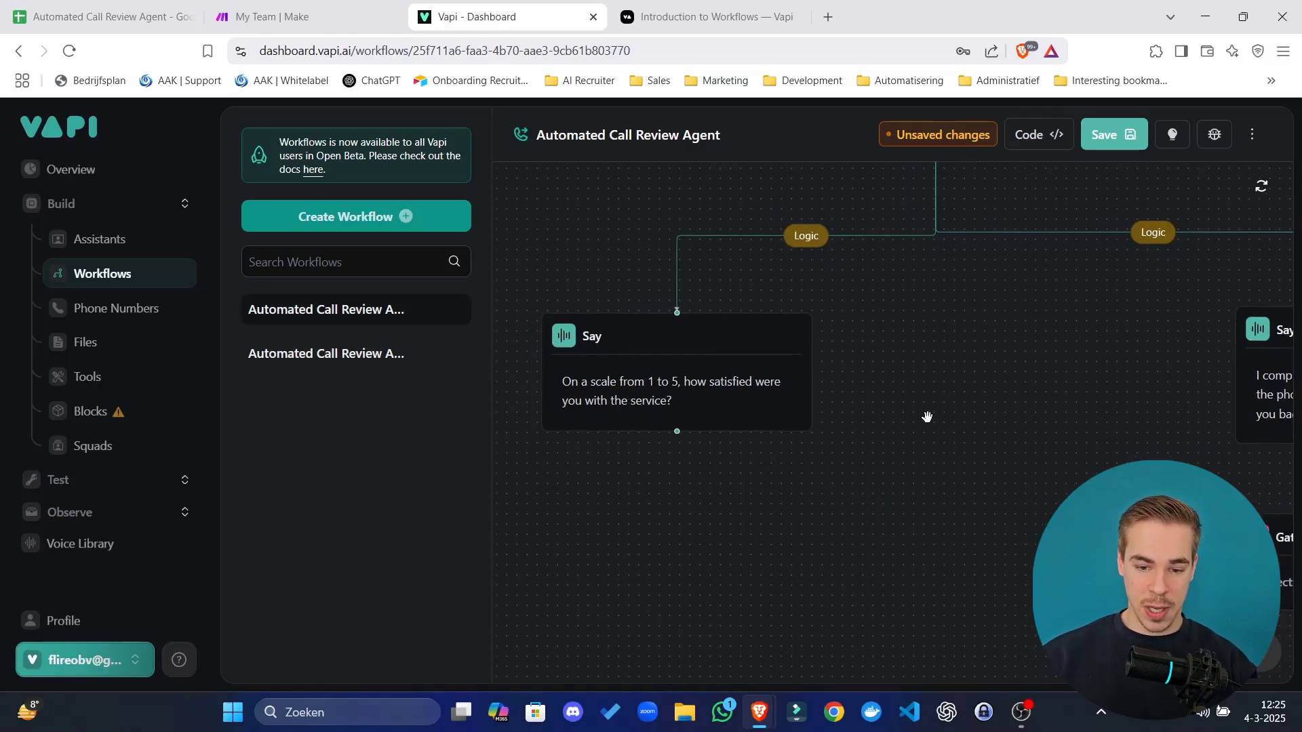
Add a Gather step beneath the satisfaction question.
click(692, 389)
drag(1037, 333, 842, 284)
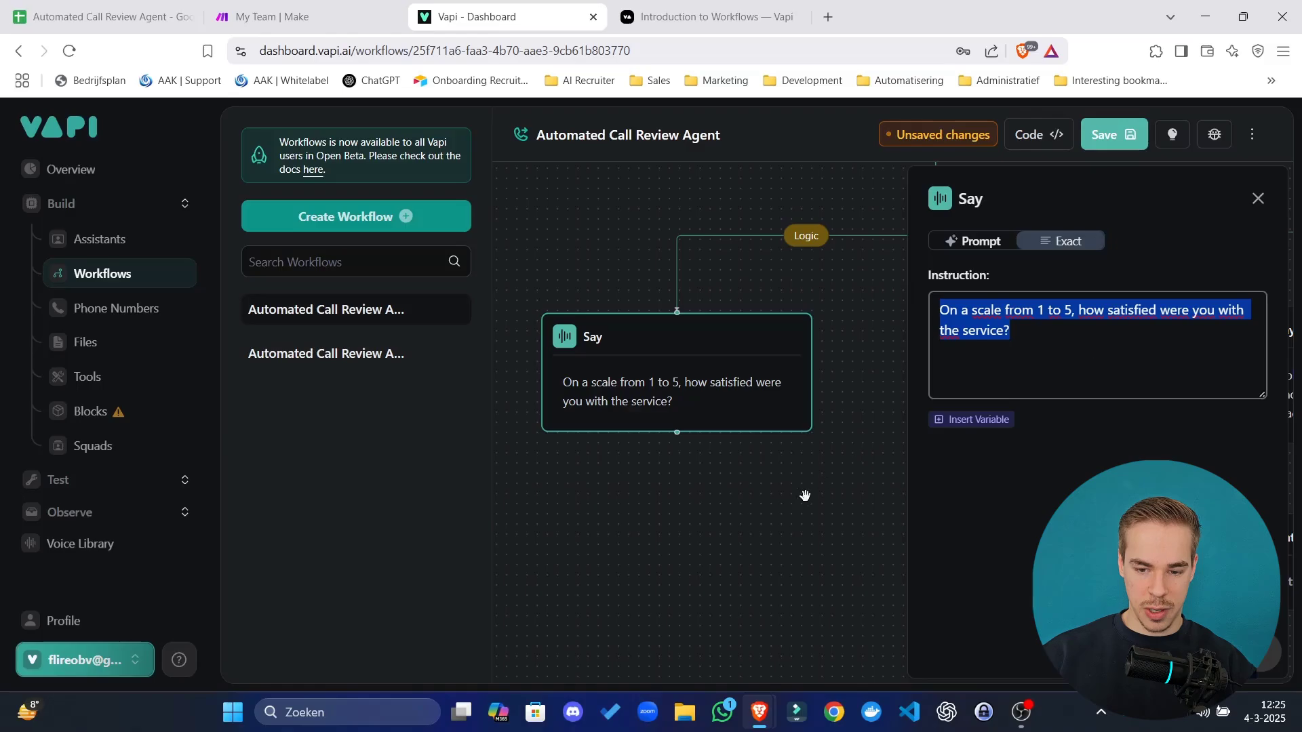
click(809, 576)
scroll(706, 445, down, 3)
scroll(683, 479, down, 2)
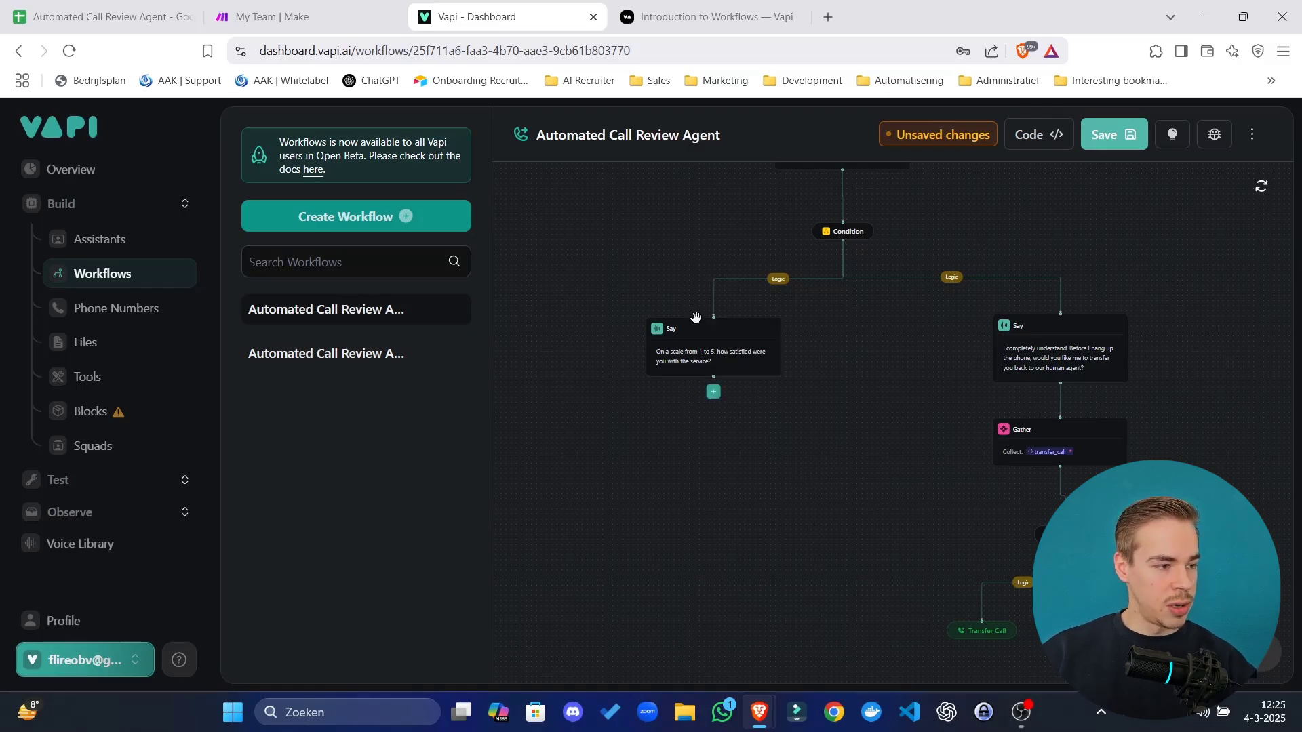
click(713, 392)
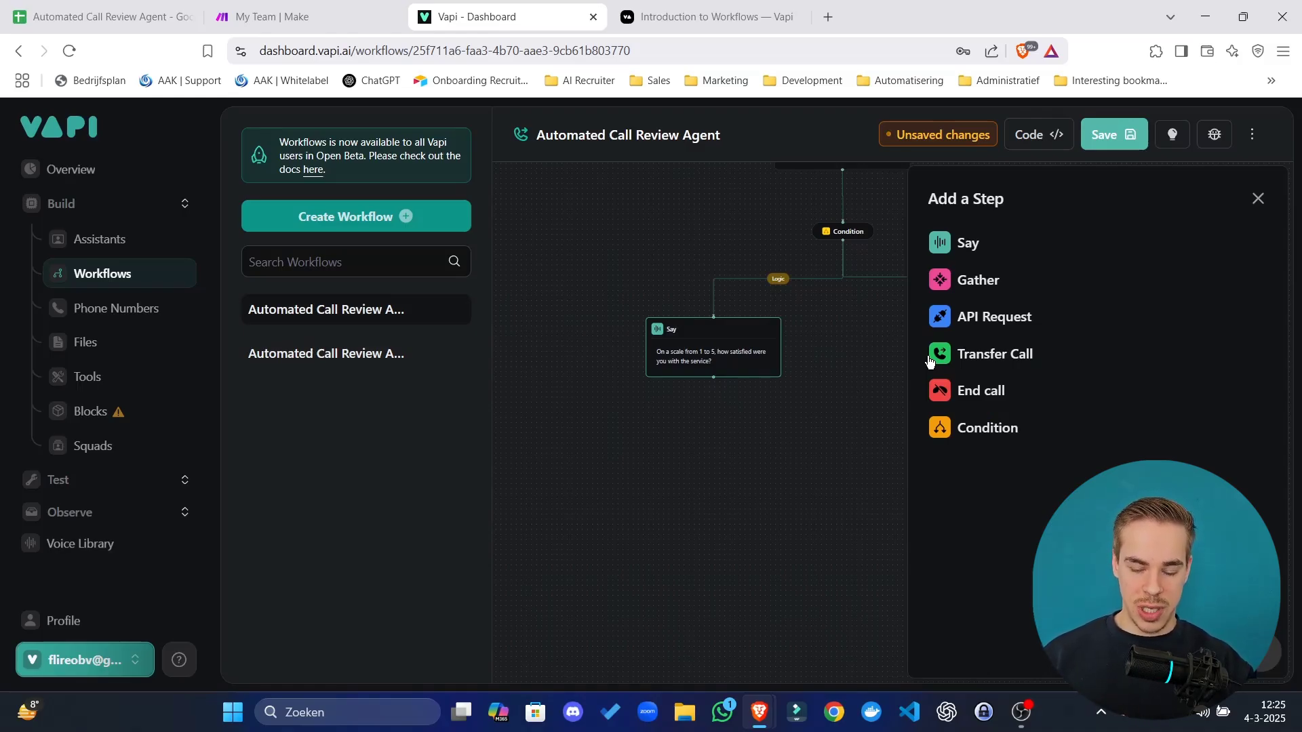
click(982, 282)
click(792, 484)
drag(1251, 448, 739, 468)
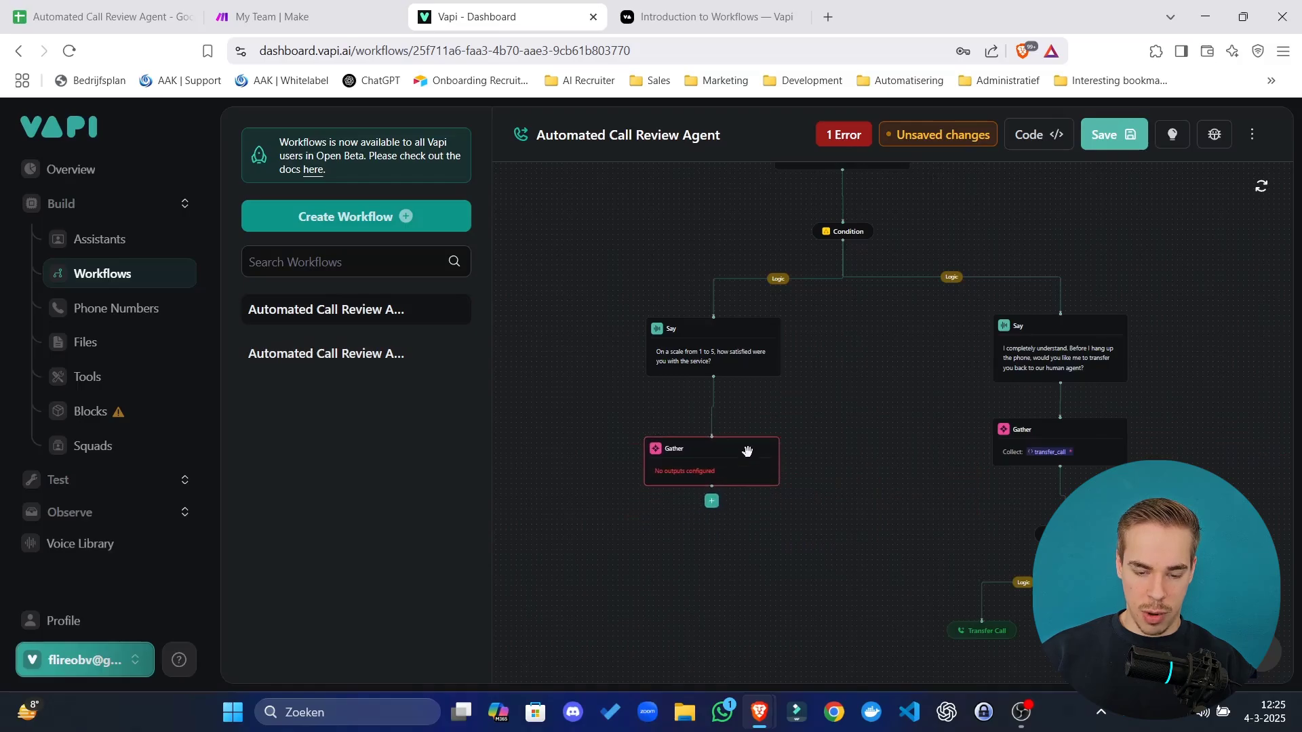
Create a manual output named rate_service with a 1-to-5 service rating description.
click(717, 466)
click(1036, 292)
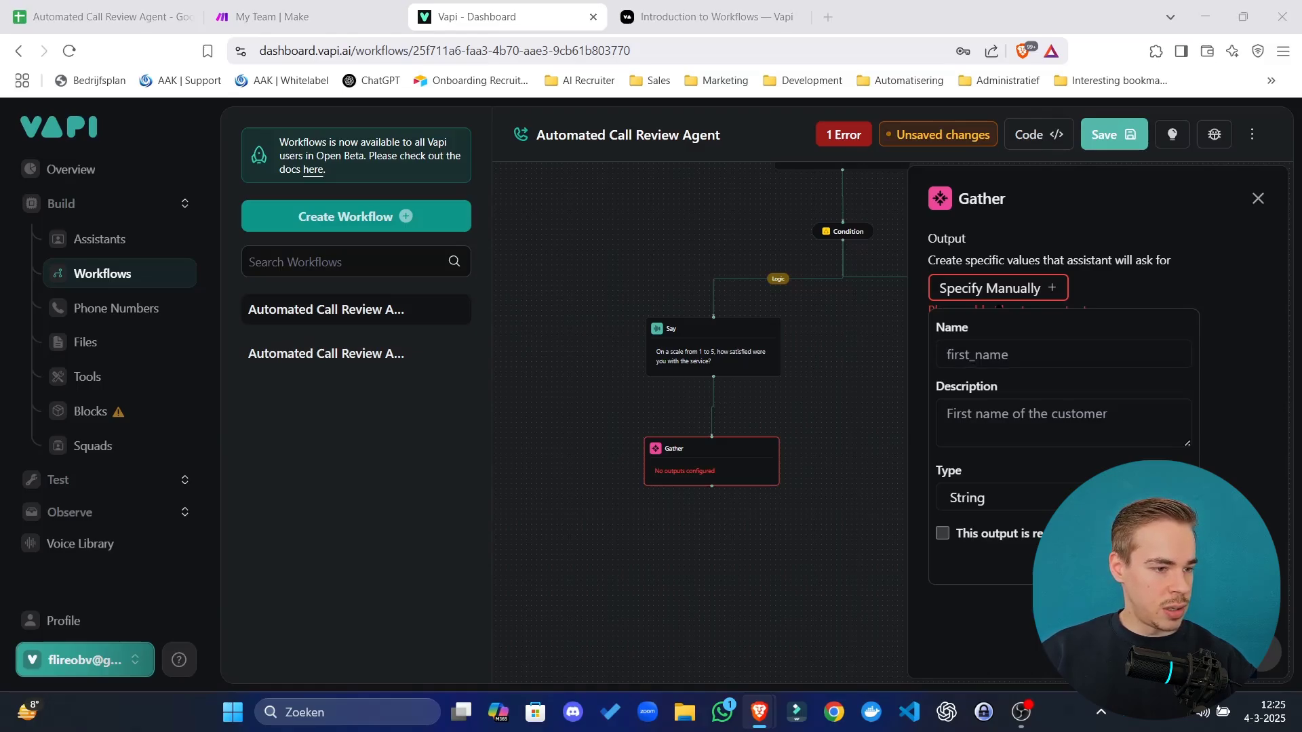
click(990, 347)
text(rate_service)
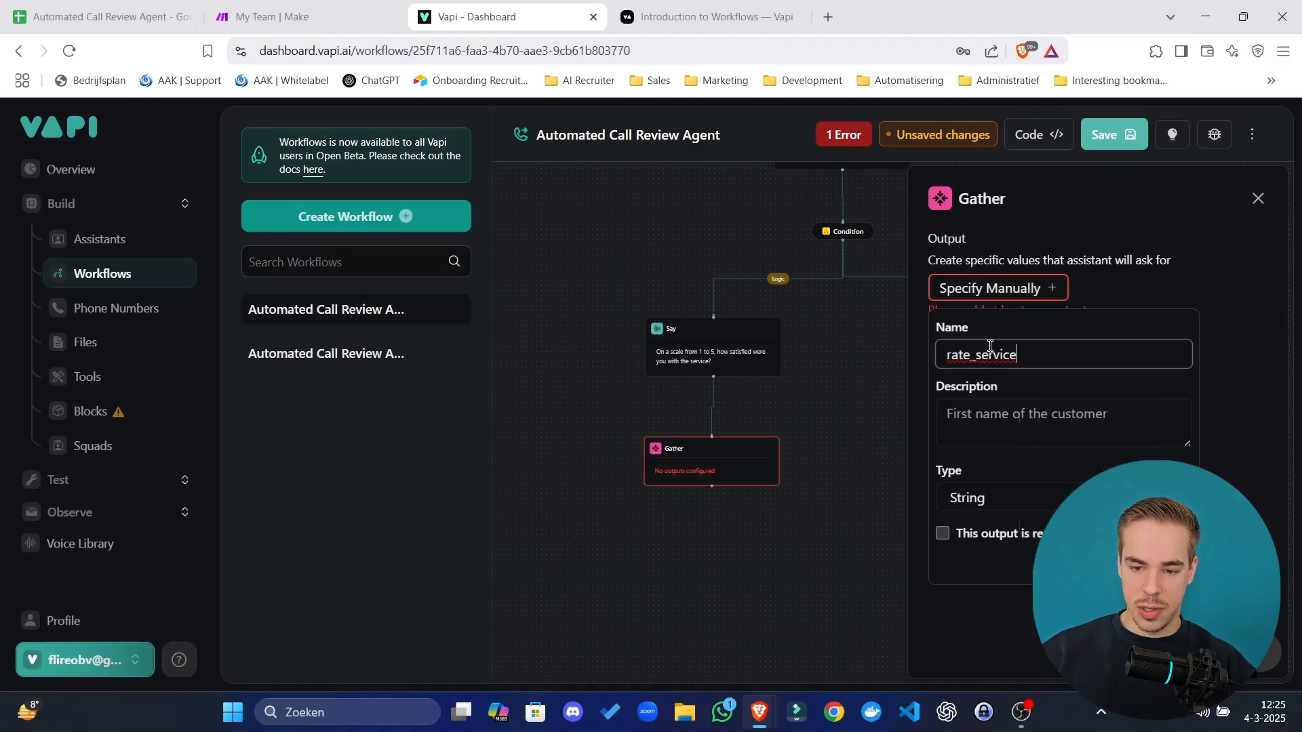
click(1028, 423)
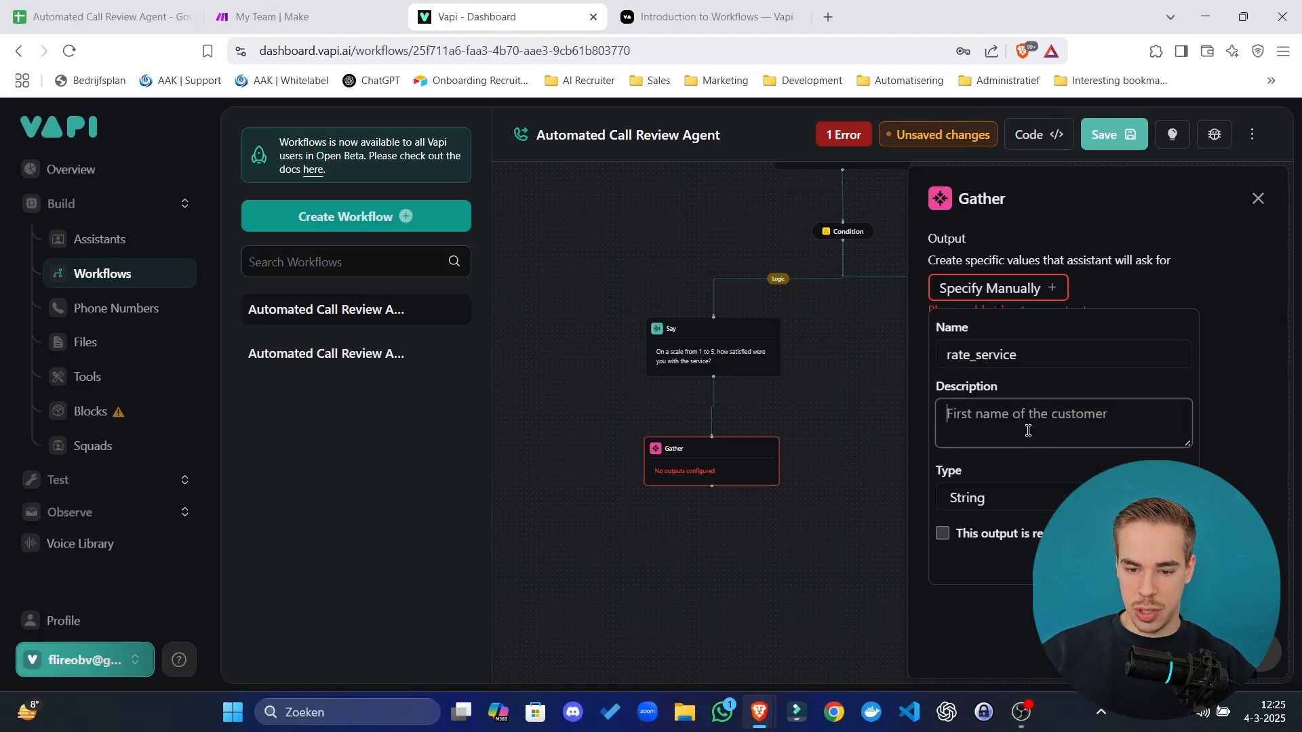
text(Numerical rating from 1 to 5 on satisfaction with the service.)
Make rate_service a required Number output, save it, and move the Gather lower.
click(987, 501)
click(976, 524)
click(994, 553)
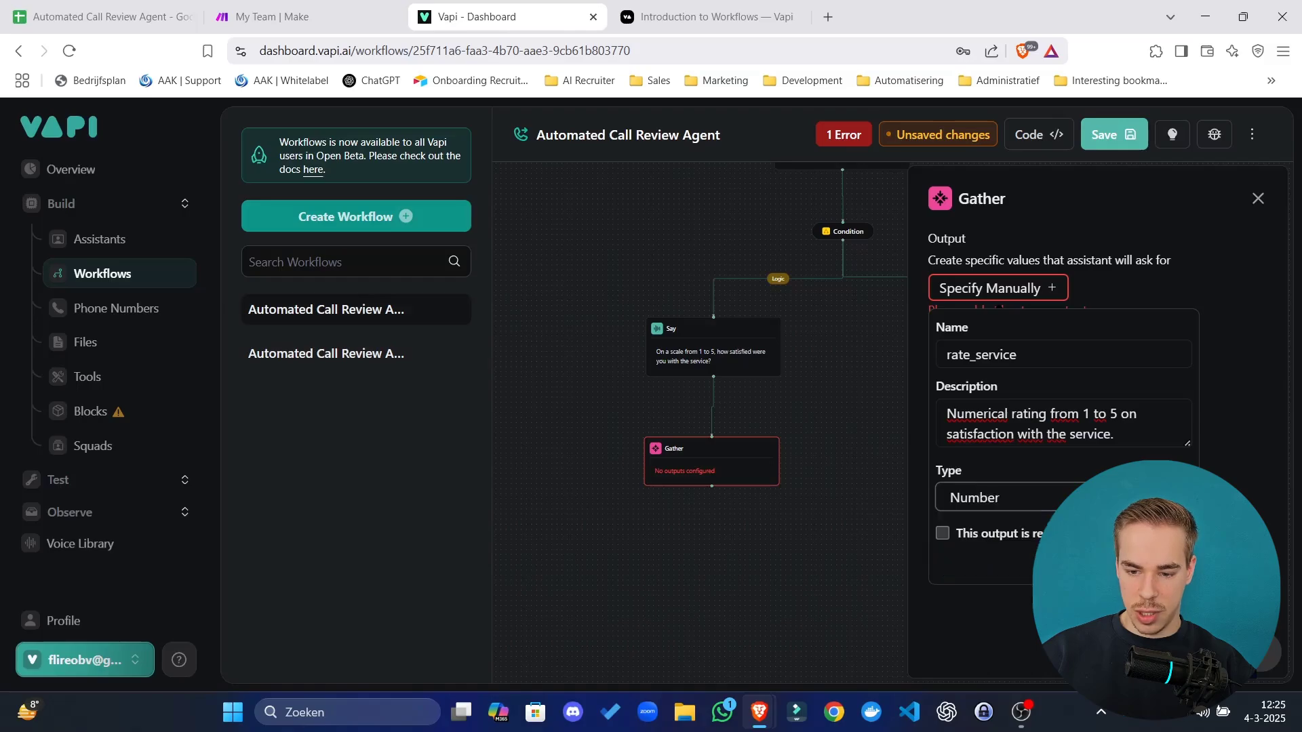
click(942, 533)
click(1165, 565)
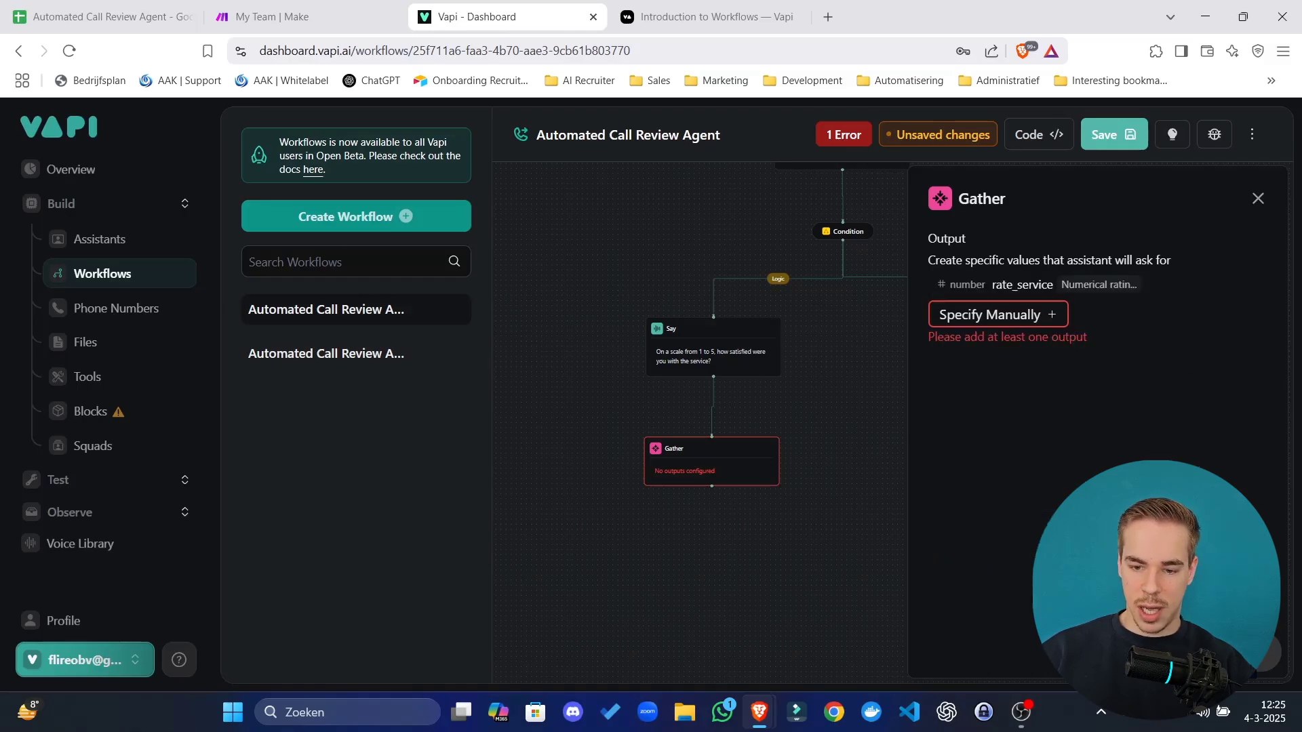
click(819, 549)
drag(820, 549, 802, 523)
drag(694, 468, 712, 586)
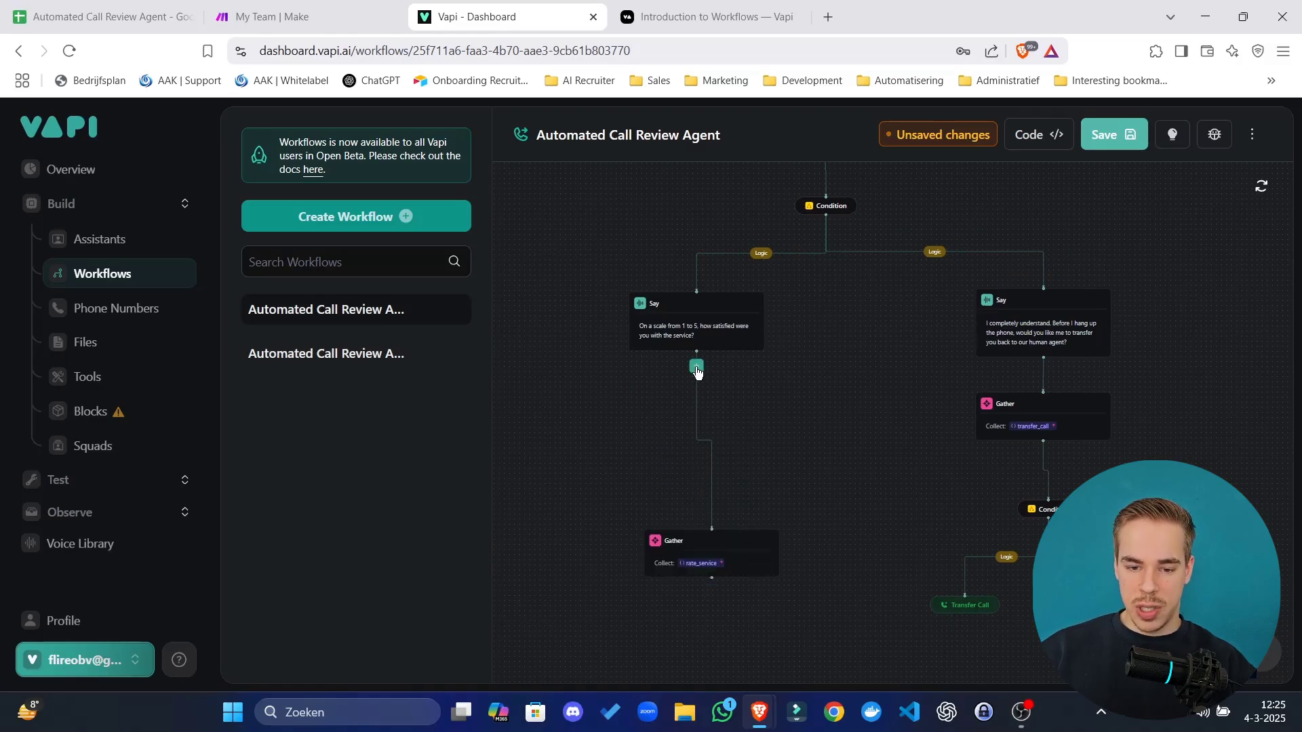
Insert a Say step speaking exactly 'Did our representative handle your request professionally and politely?'.
click(697, 366)
click(968, 246)
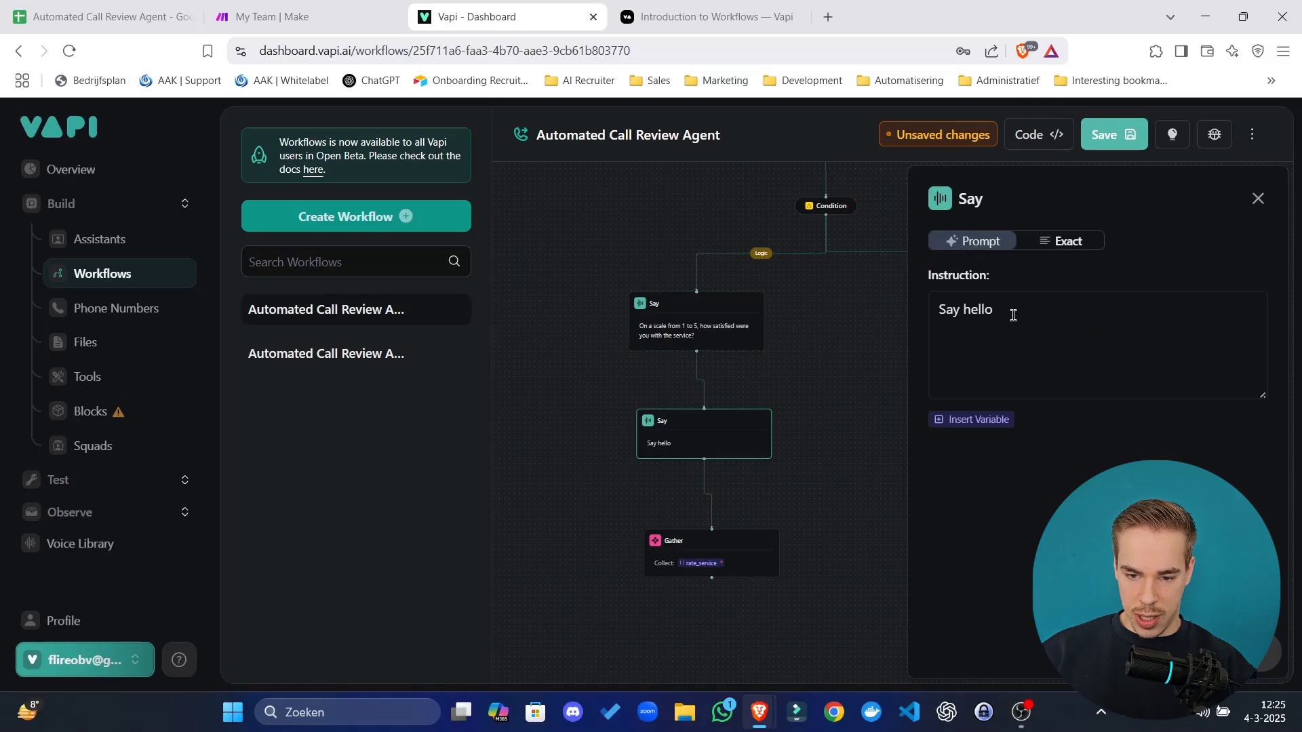
drag(1013, 316, 777, 316)
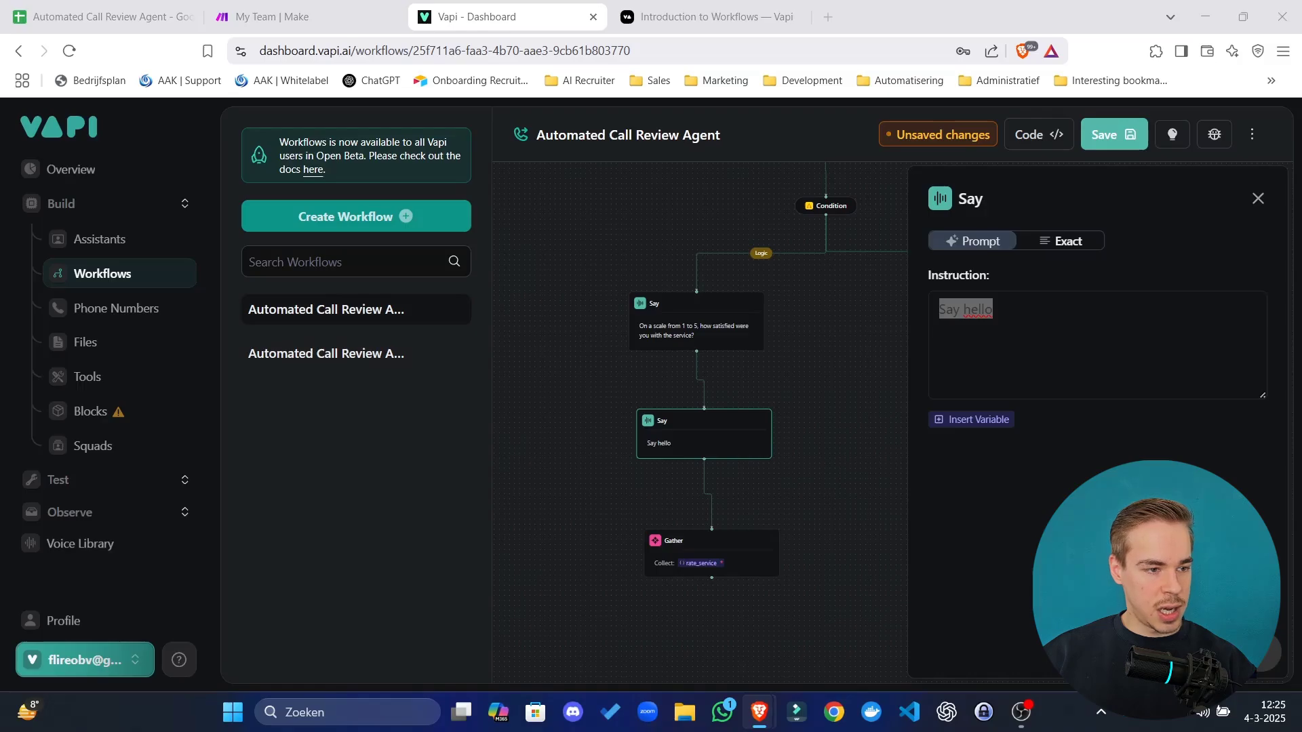
click(1060, 331)
key(ctrl+a)
text(Did our representative handle your request professionally and politely?)
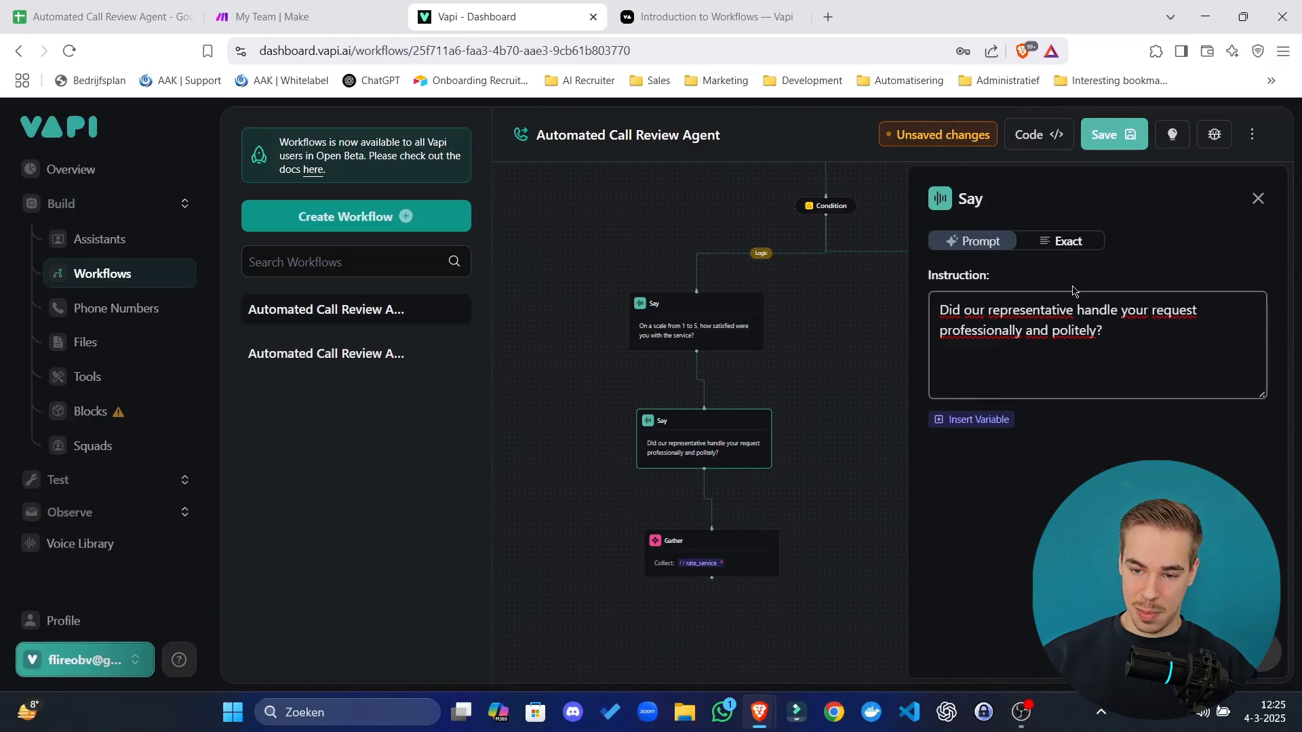
click(1076, 247)
click(773, 547)
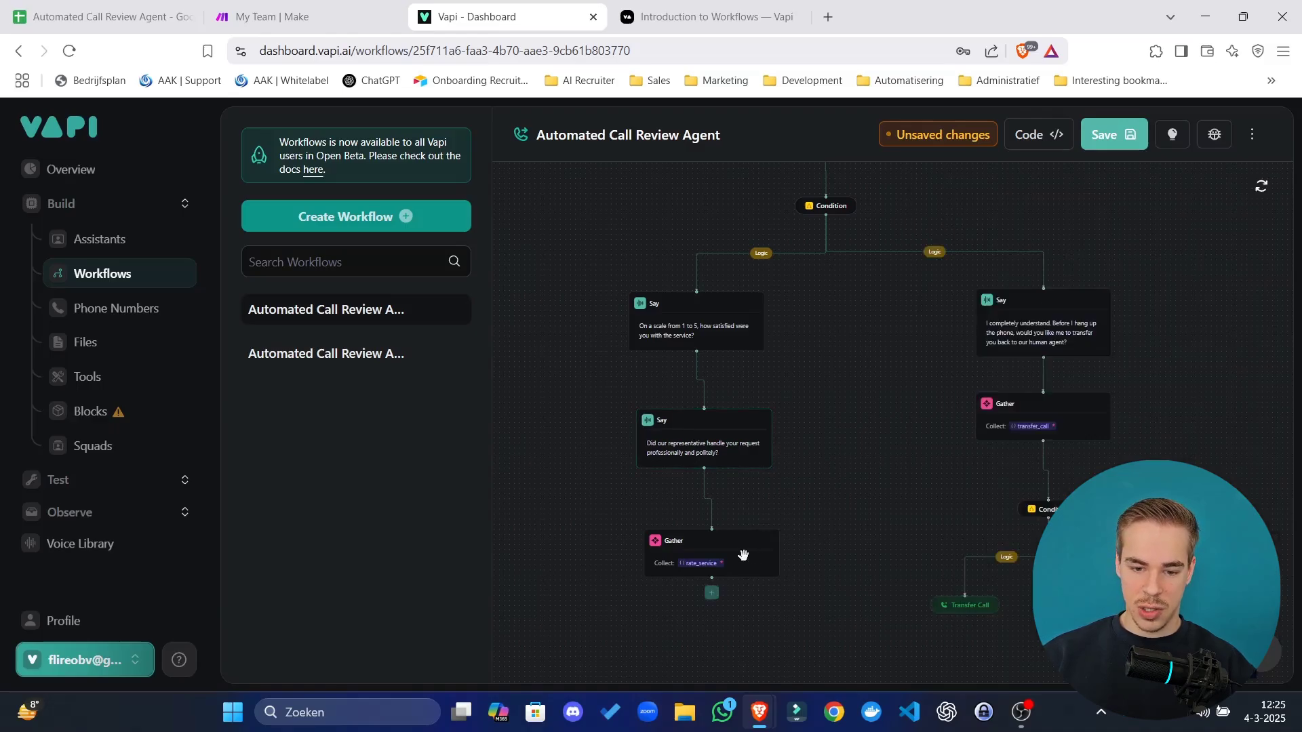
click(731, 553)
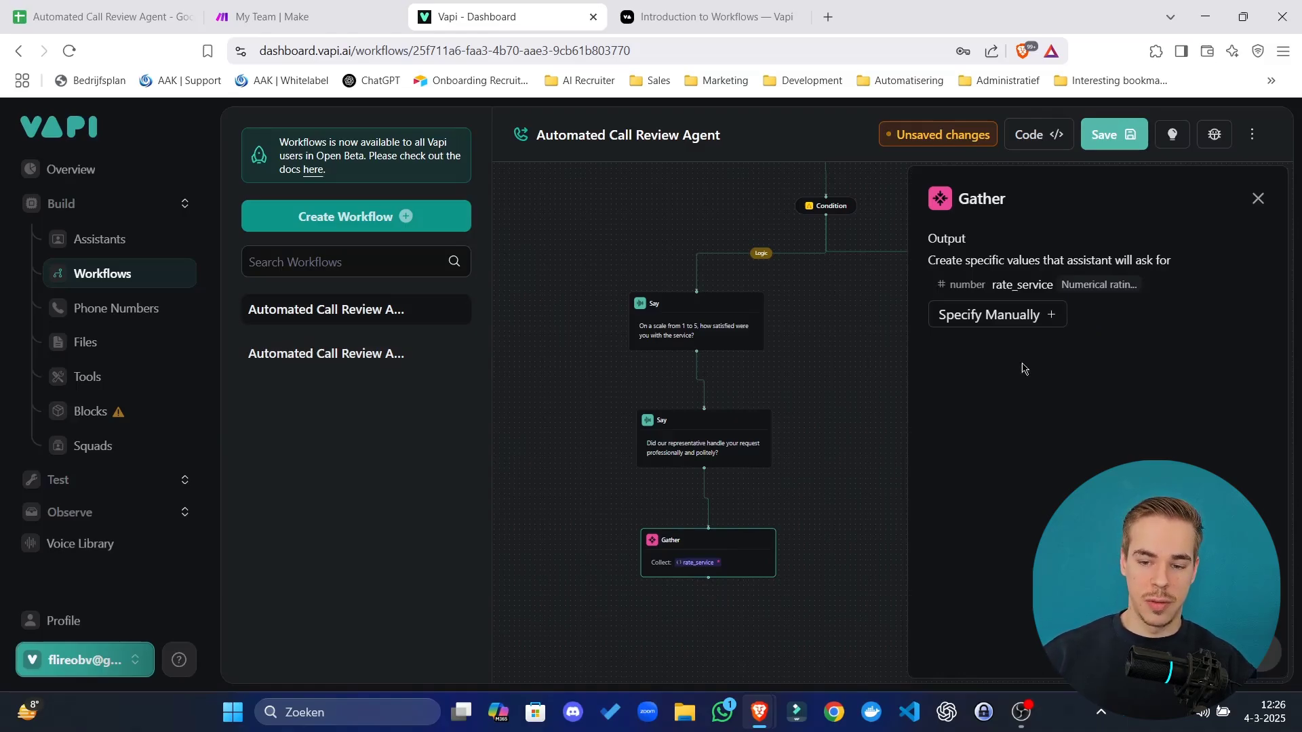
Add a politeness_boolean output describing whether the caller found the call polite and professional.
click(1043, 322)
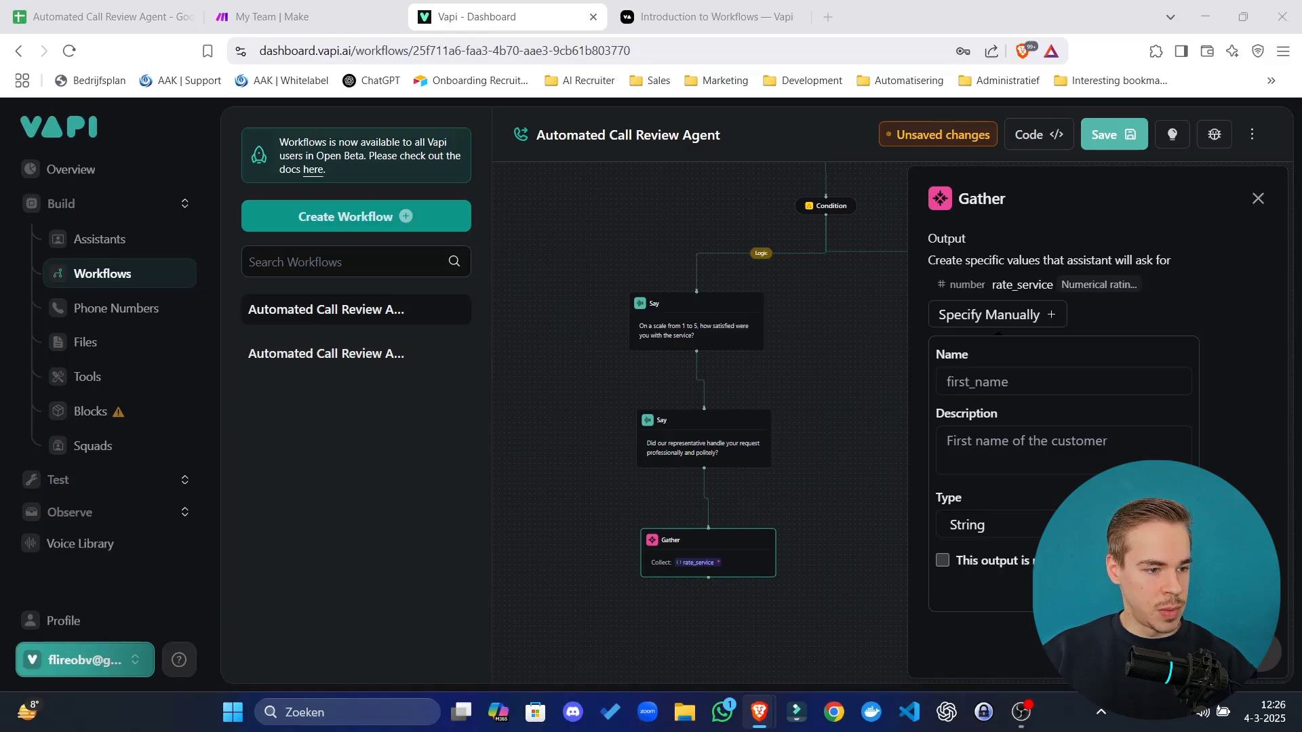
click(1039, 389)
text(politeness_boolean)
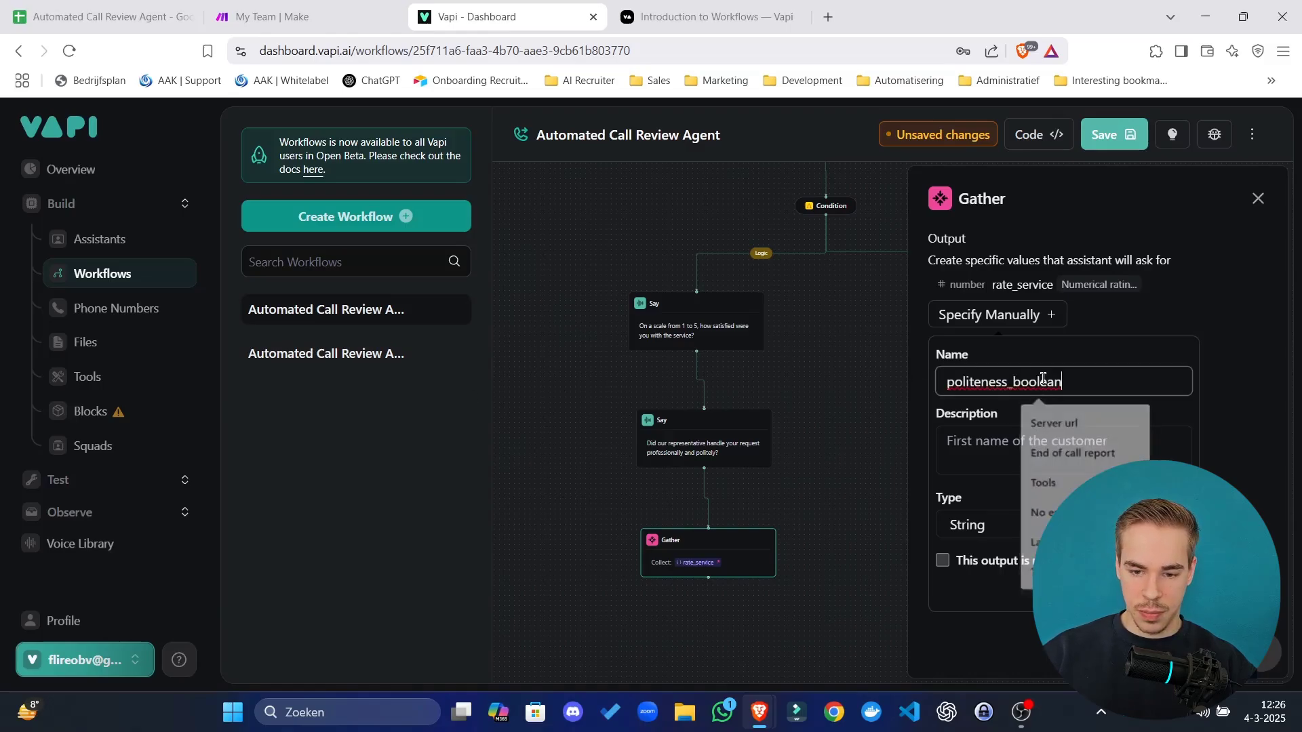
click(986, 460)
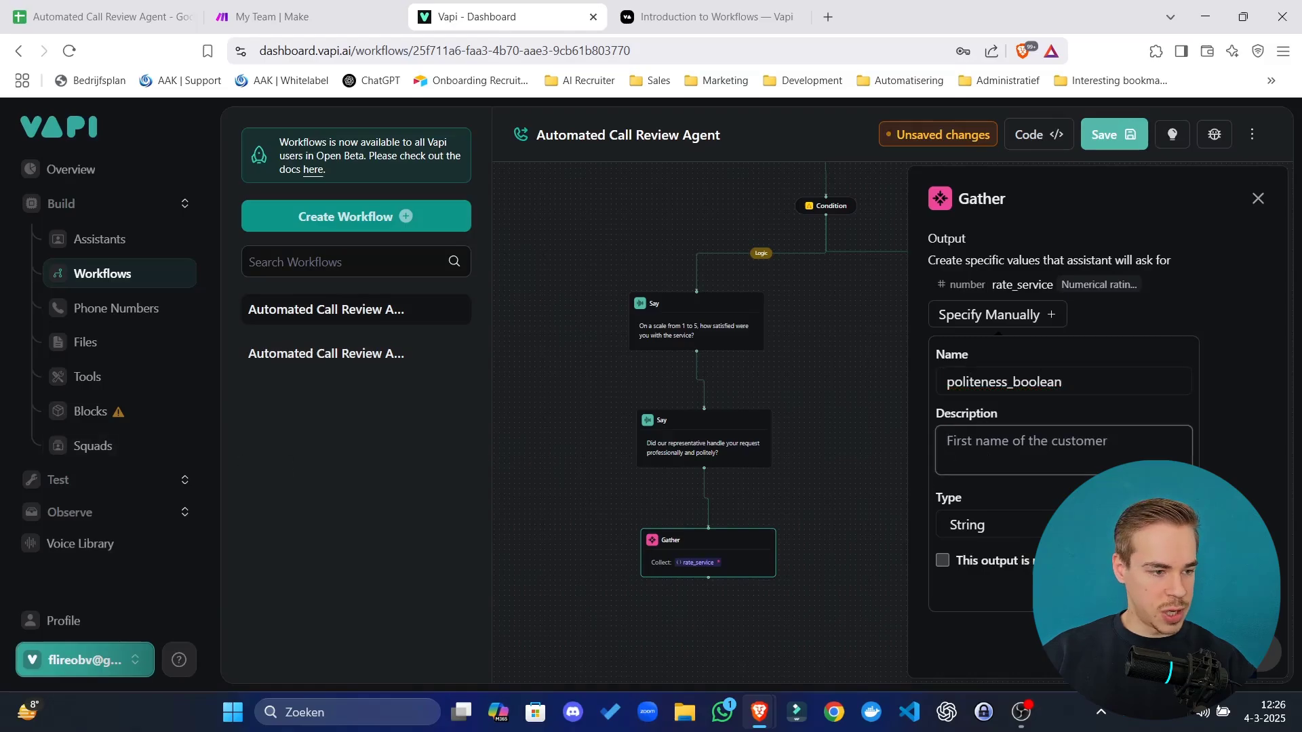
click(1072, 442)
text(Wether the caller thinks the call was polite and professional. Yes = true, no = false.)
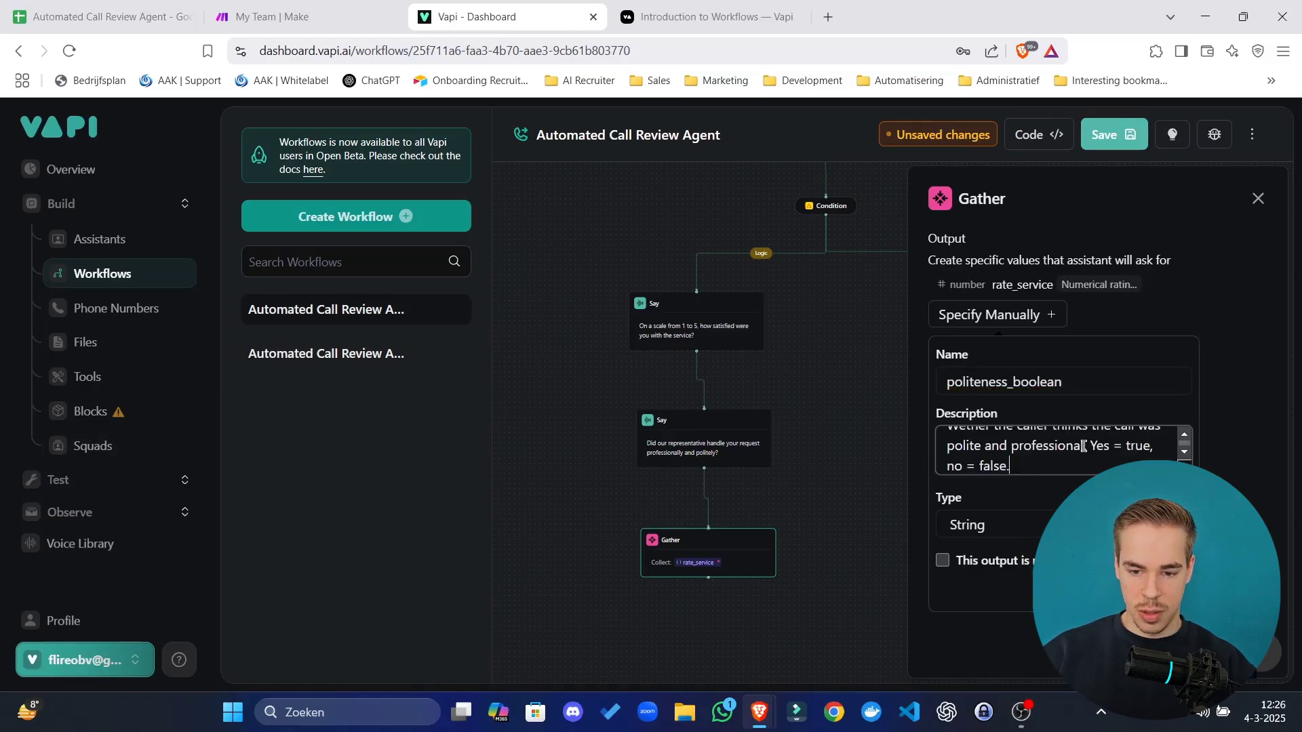
drag(1187, 469, 1187, 540)
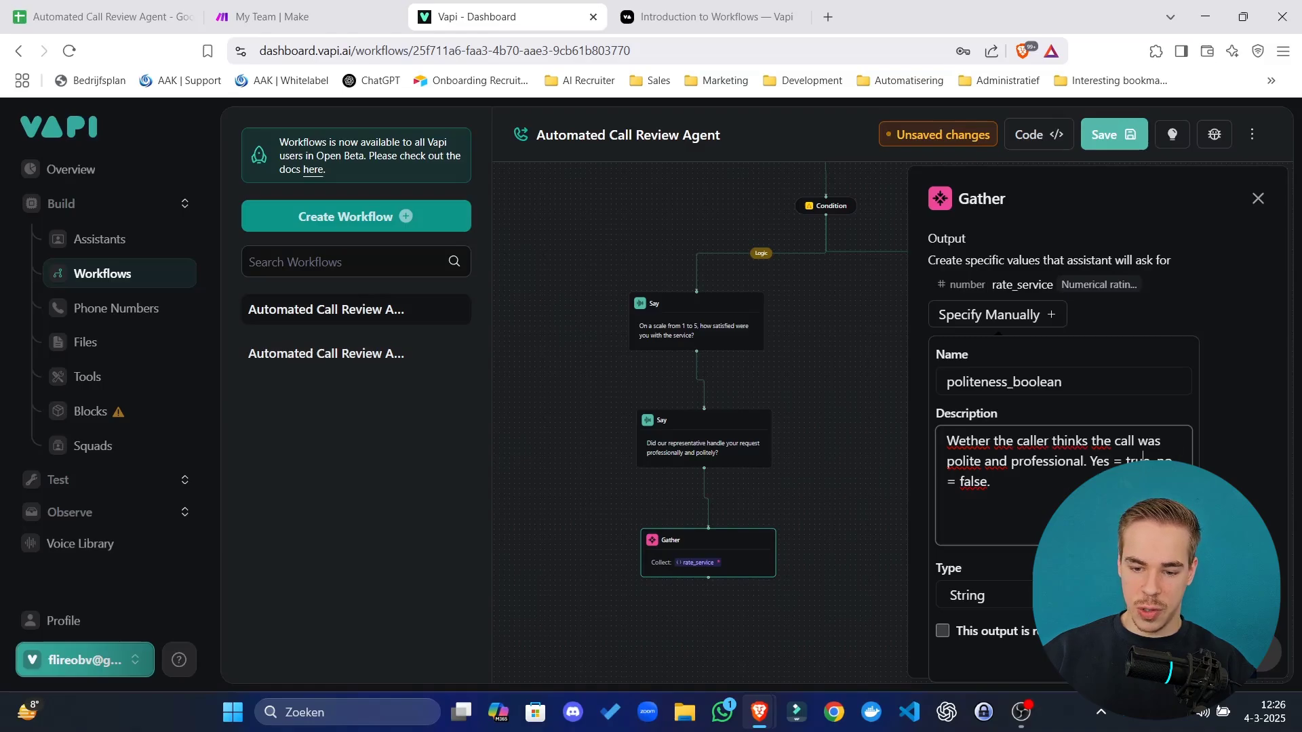
Make politeness_boolean a required Boolean output and tidy the node positions.
click(983, 595)
click(988, 671)
click(995, 643)
key(Escape)
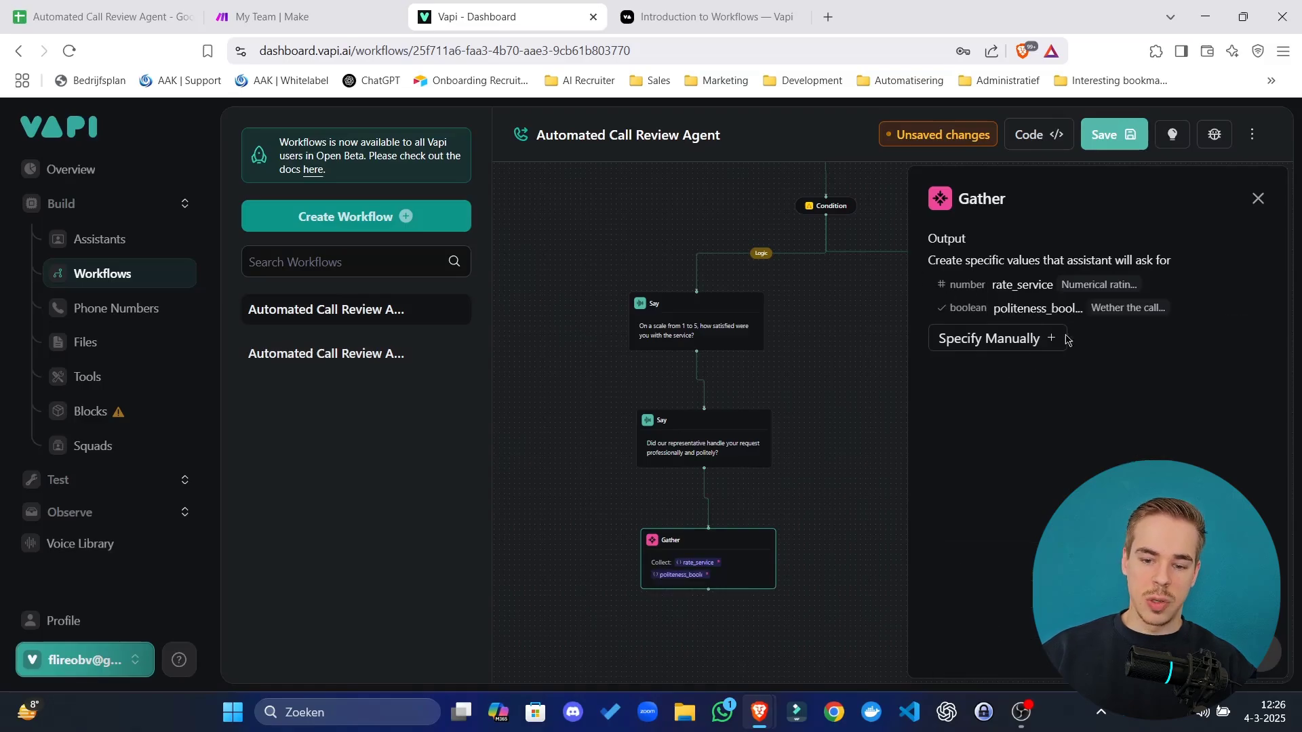
drag(705, 599, 694, 599)
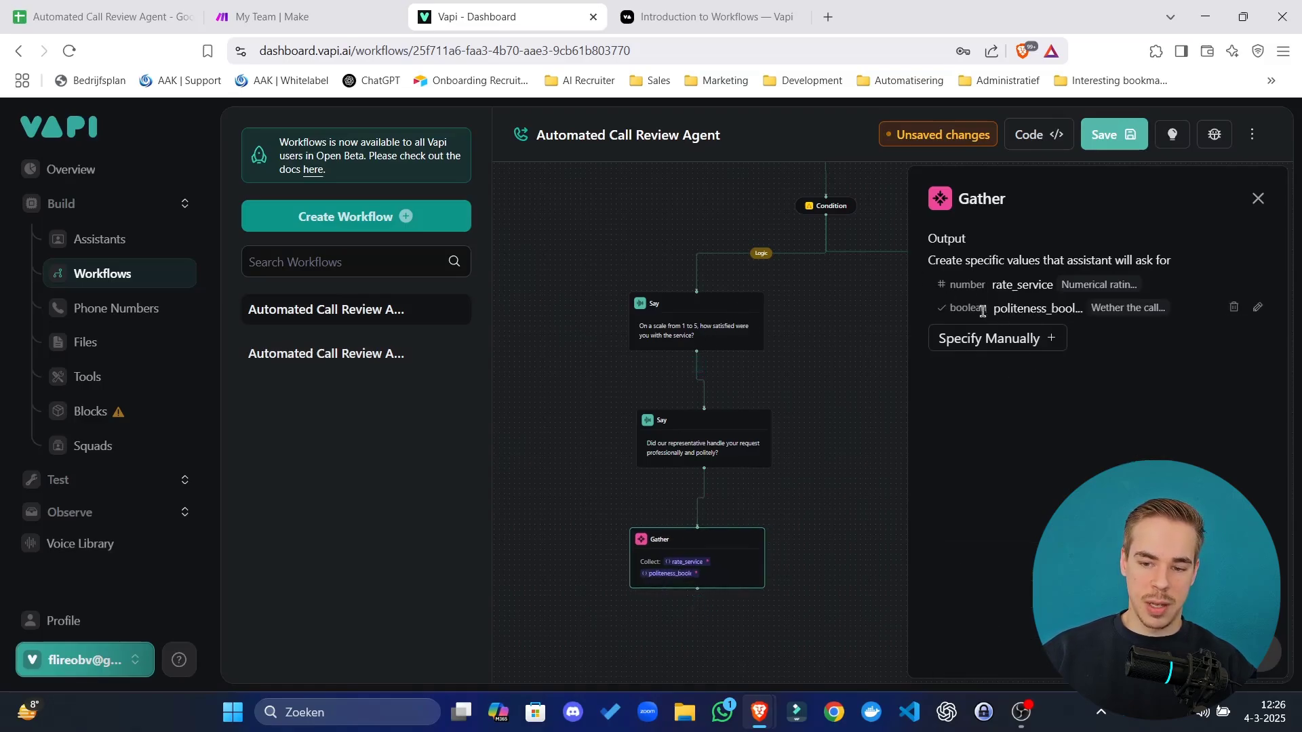
click(736, 463)
drag(737, 463, 639, 448)
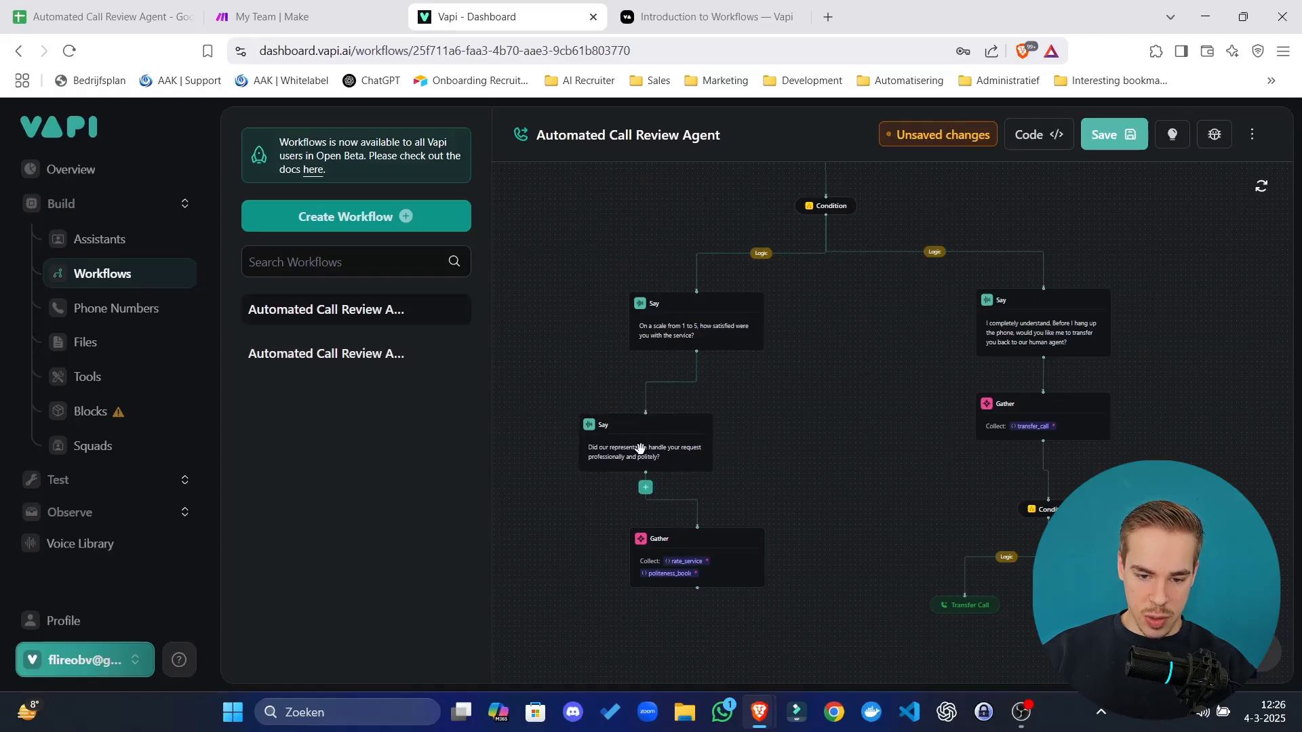
Delete the link between the satisfaction and politeness questions.
click(640, 448)
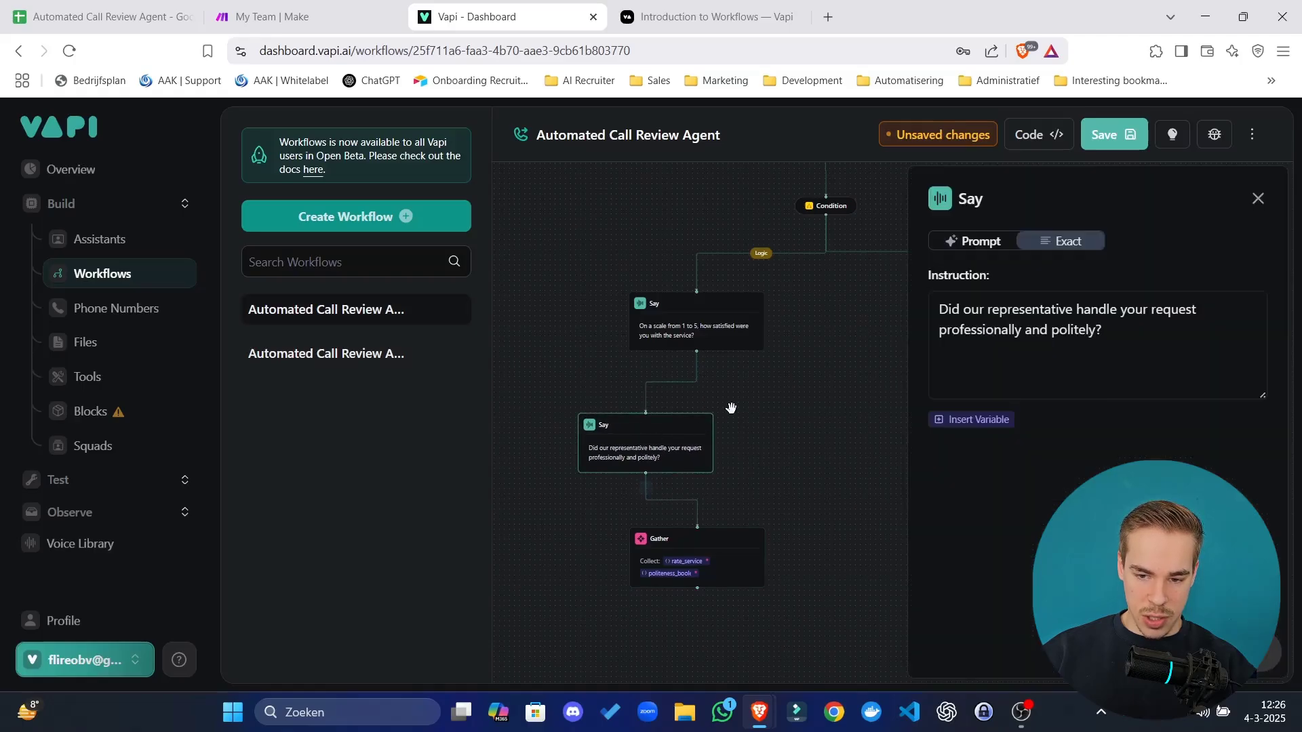
click(1258, 198)
click(685, 442)
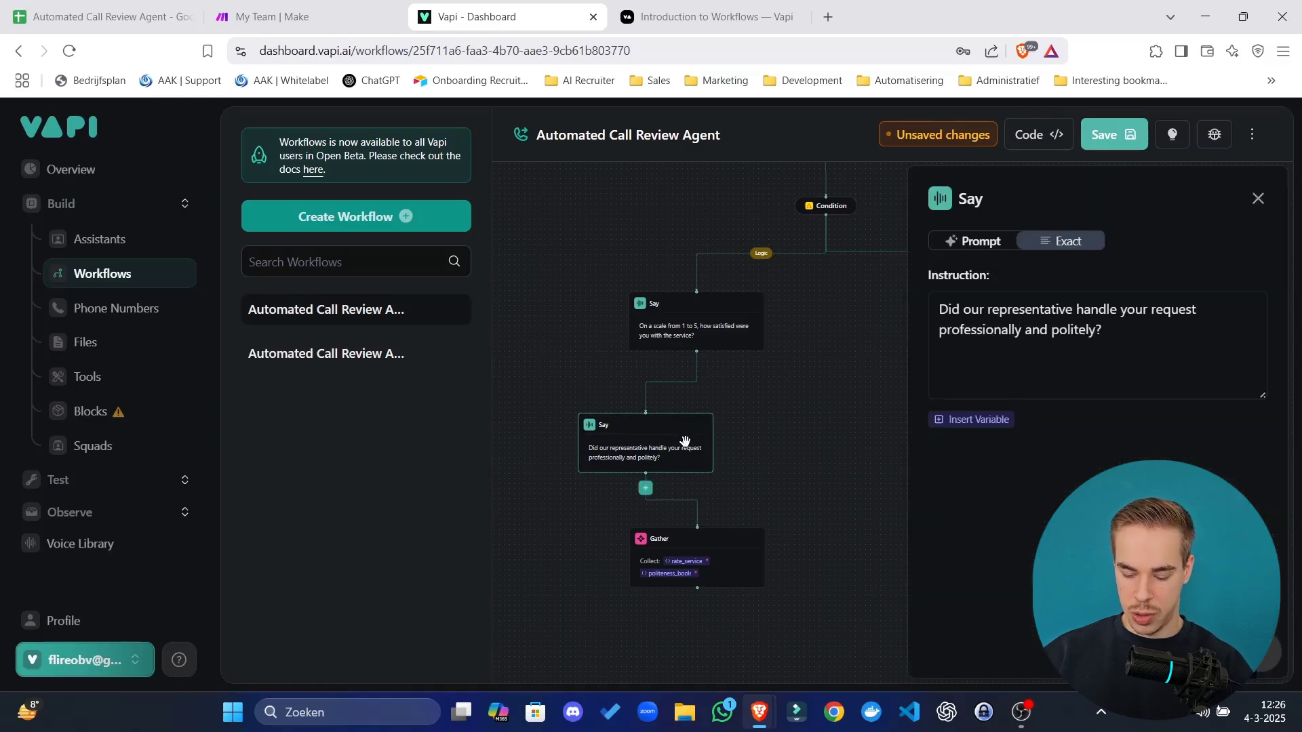
click(691, 386)
key(BackSpace)
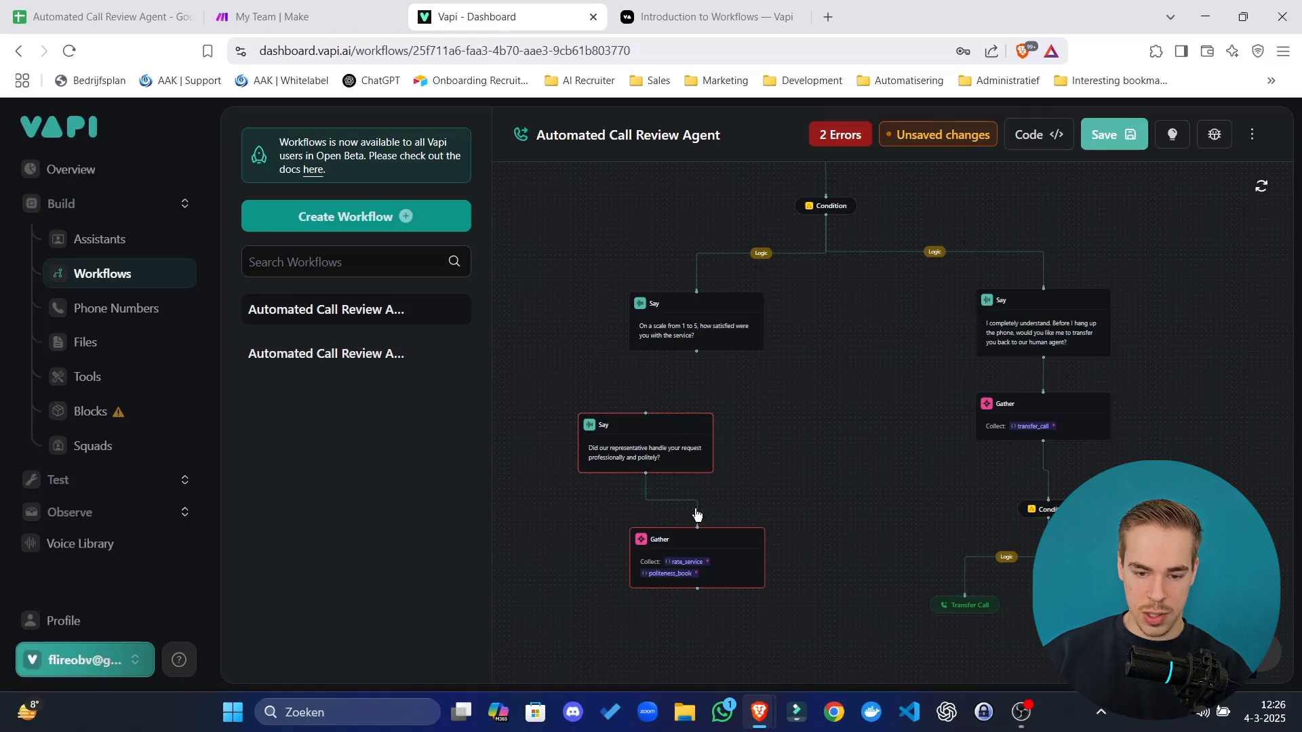
Move the politeness question beside the Gather and raise the Gather under the satisfaction question.
drag(663, 457, 563, 556)
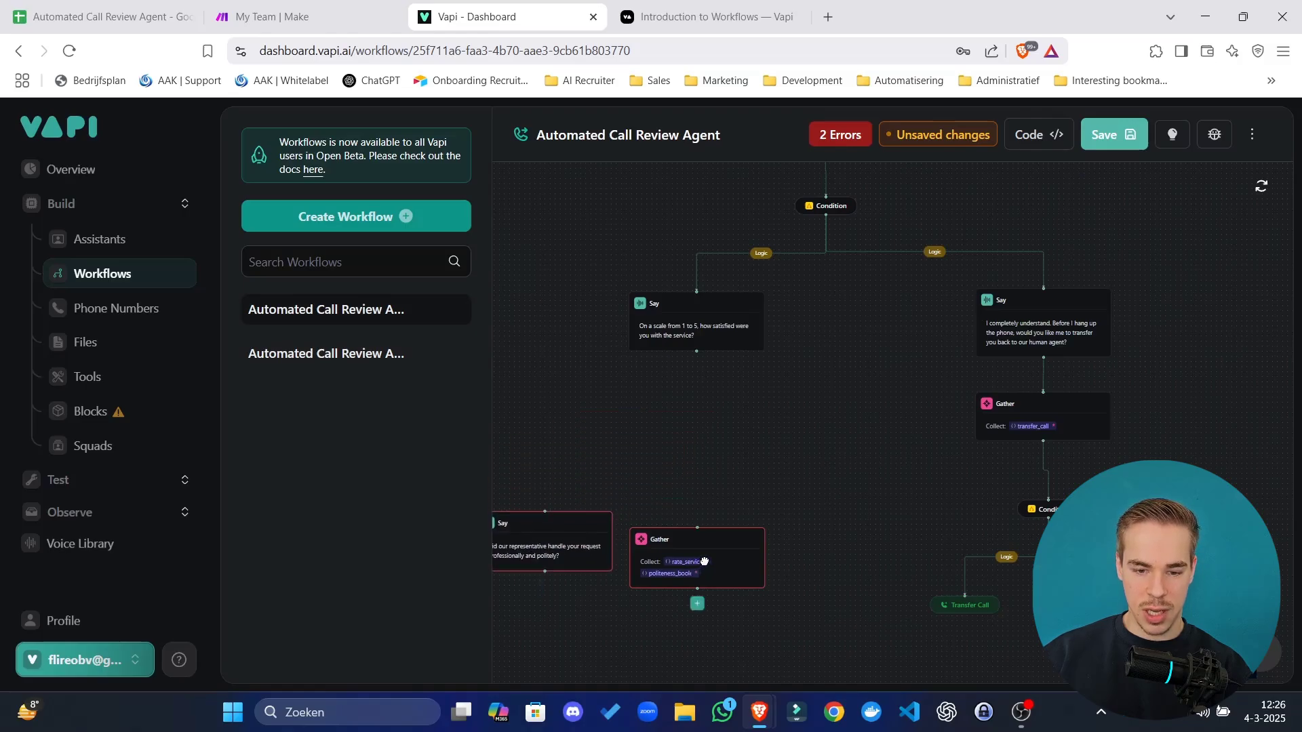
drag(703, 561, 699, 422)
drag(900, 407, 967, 351)
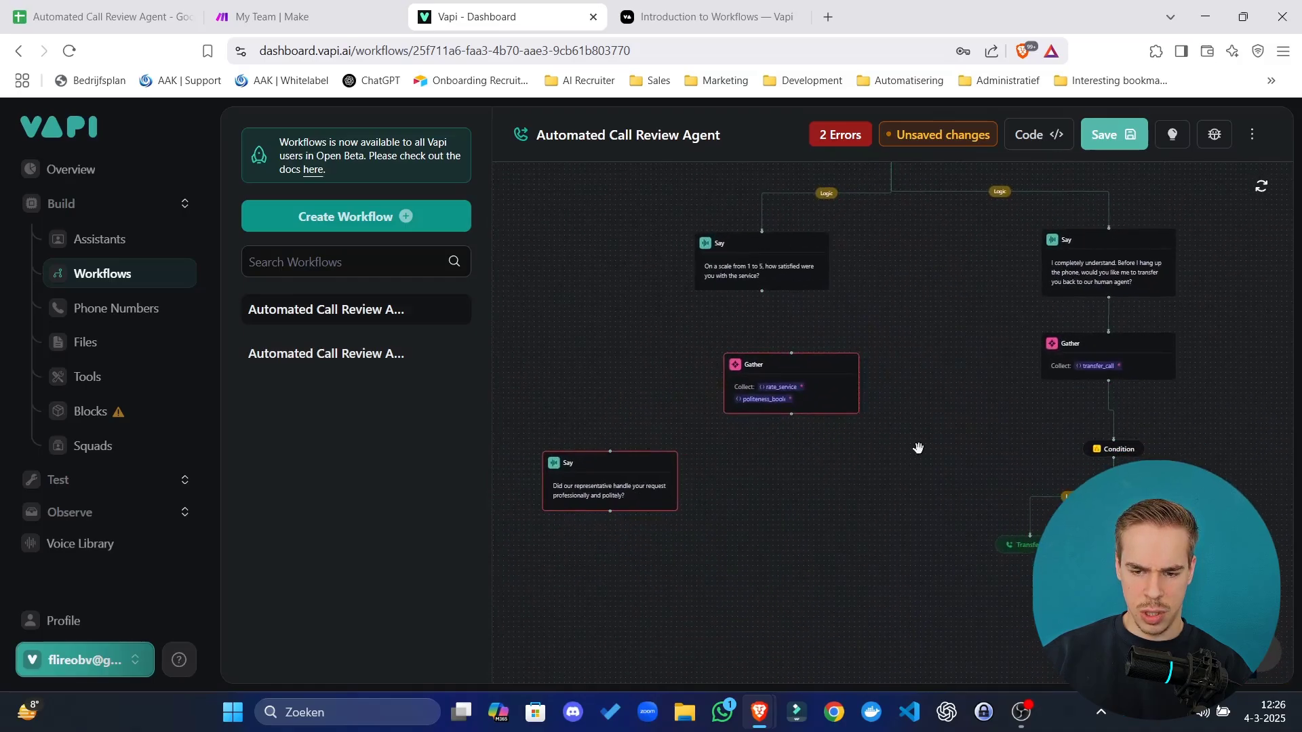
drag(869, 522, 802, 509)
Link the satisfaction question's bottom handle to the two-output Gather's top handle.
click(724, 357)
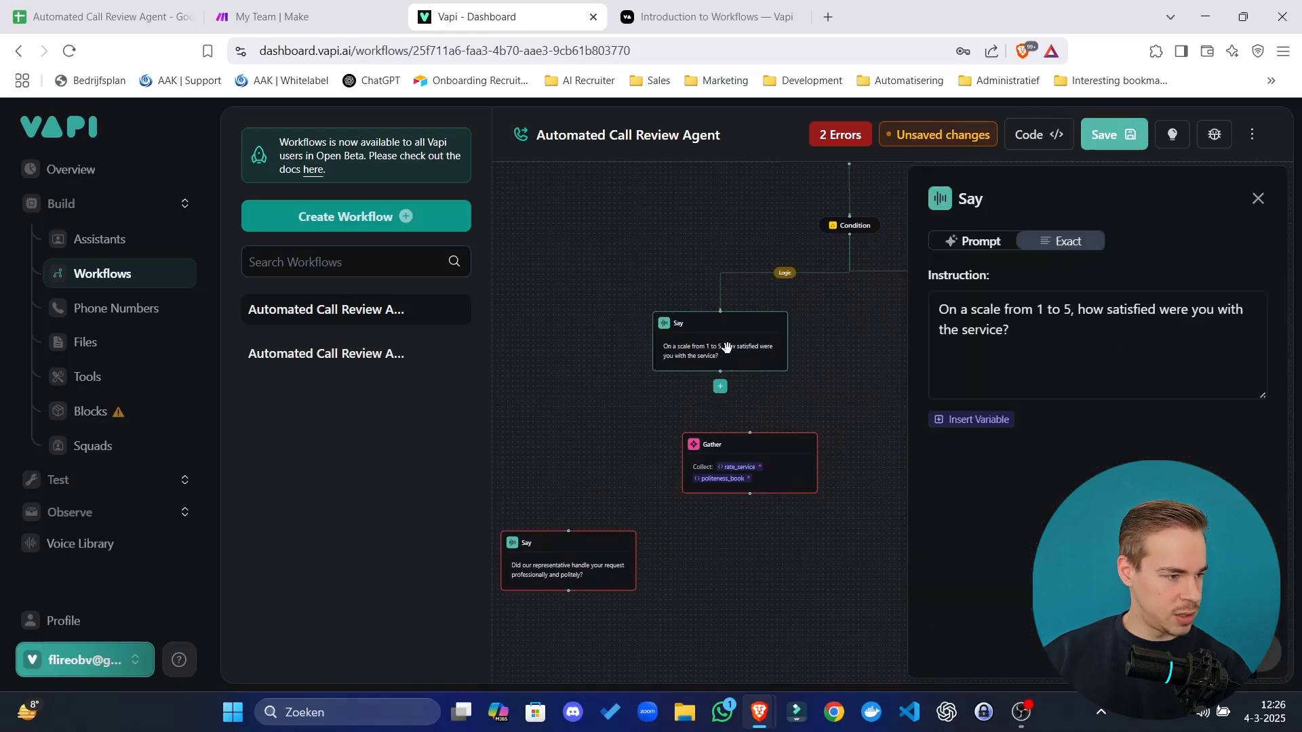
click(741, 466)
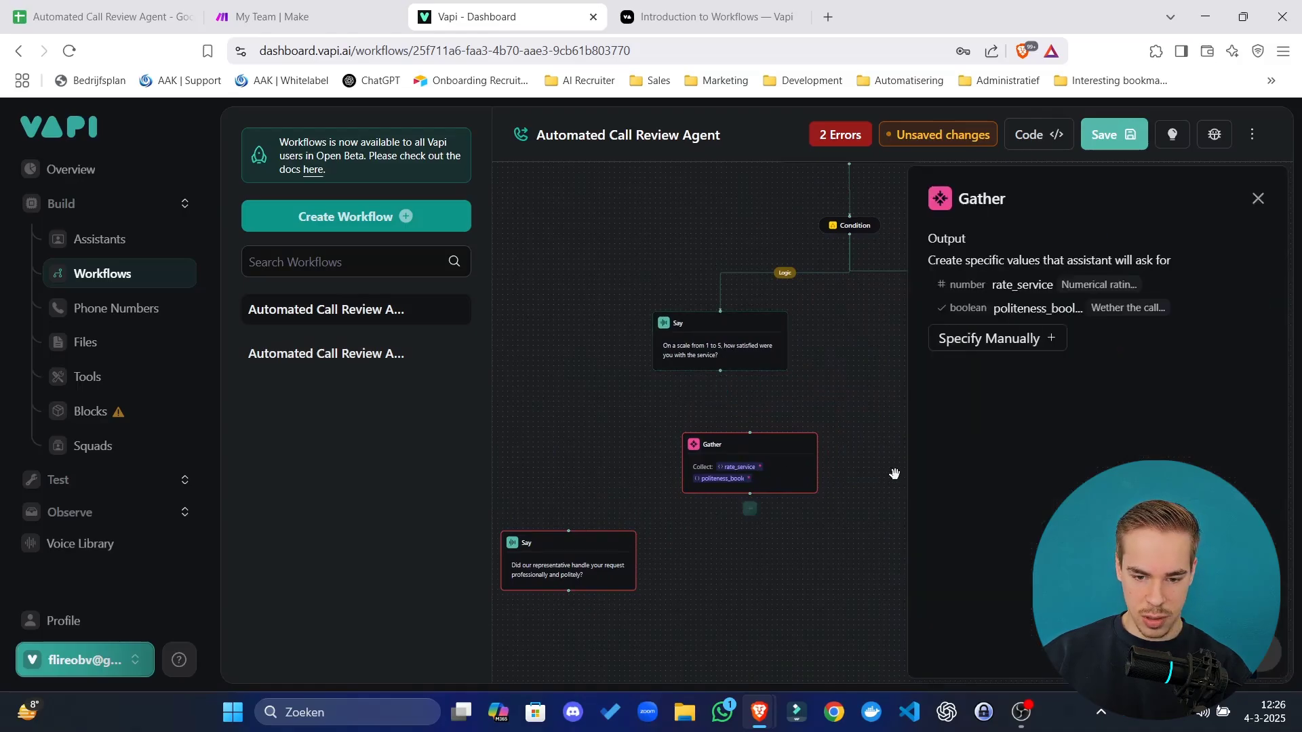
mouse_move(757, 461)
drag(739, 448, 731, 441)
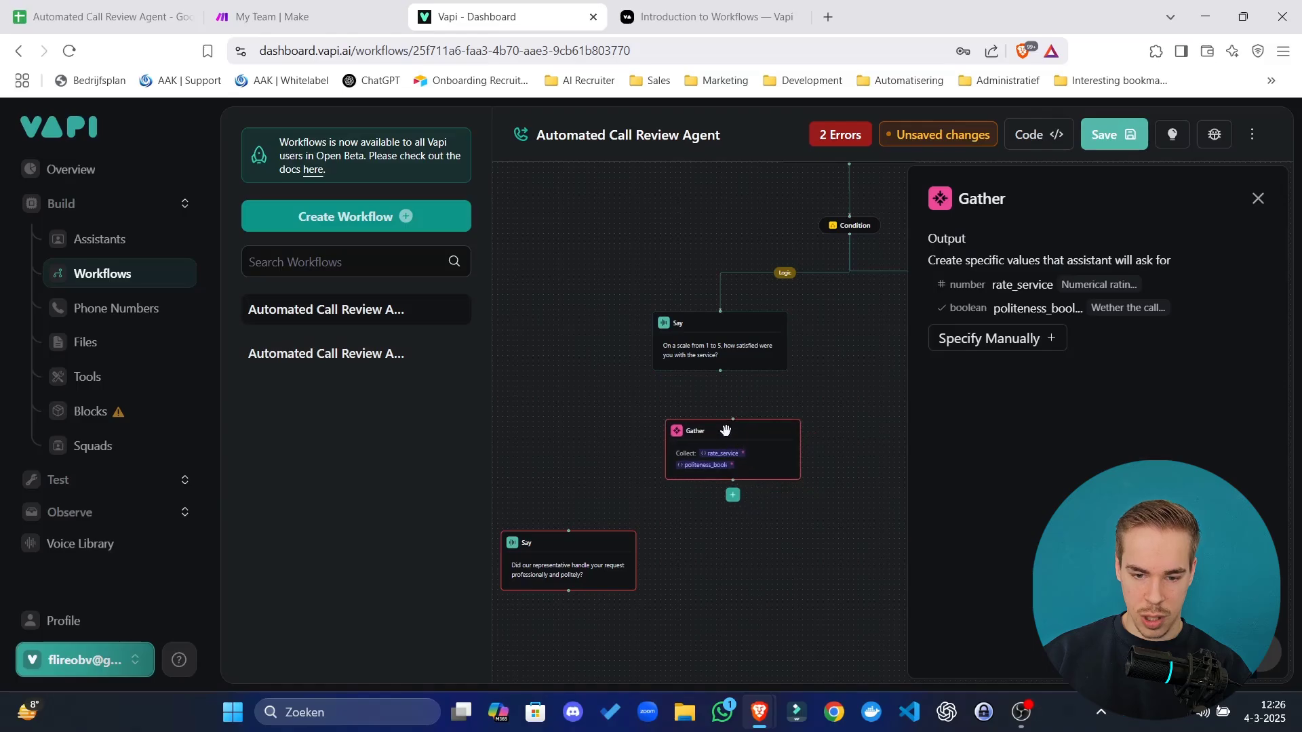
drag(723, 383, 761, 515)
scroll(731, 410, up, 3)
drag(730, 407, 718, 532)
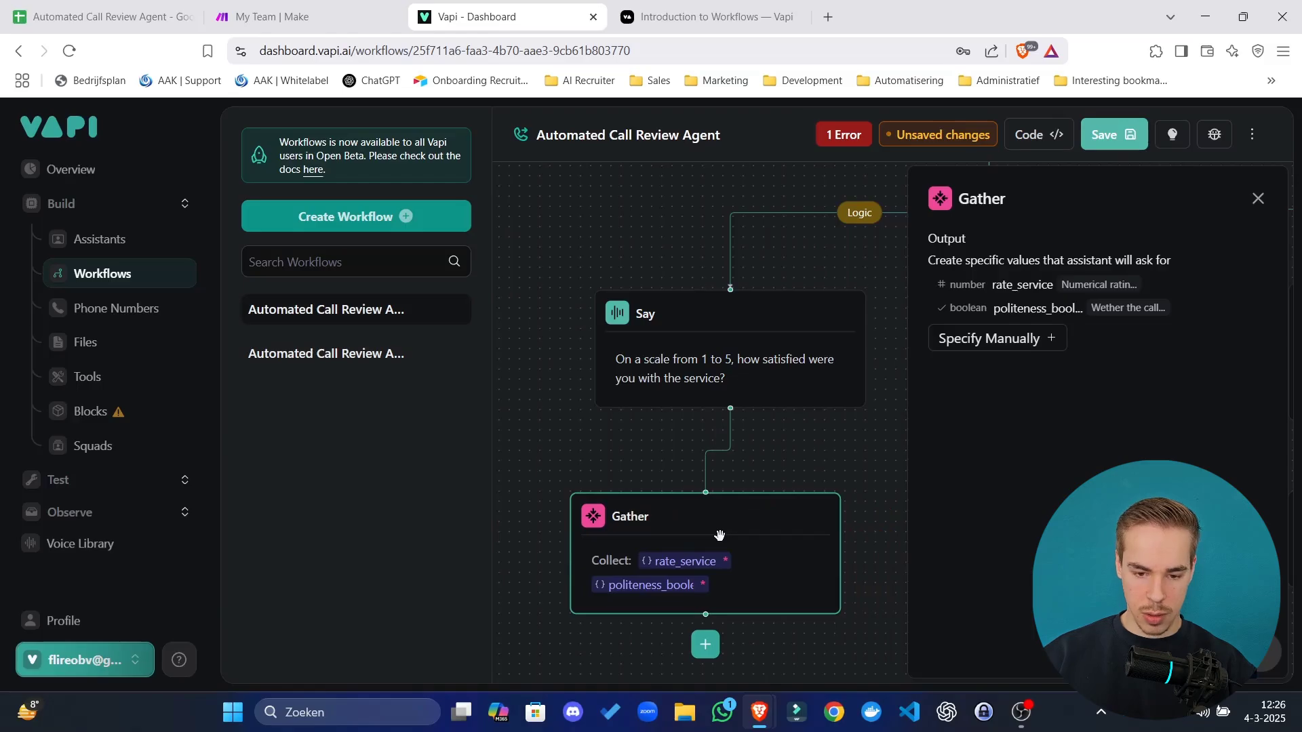
drag(764, 445, 764, 267)
scroll(723, 398, down, 2)
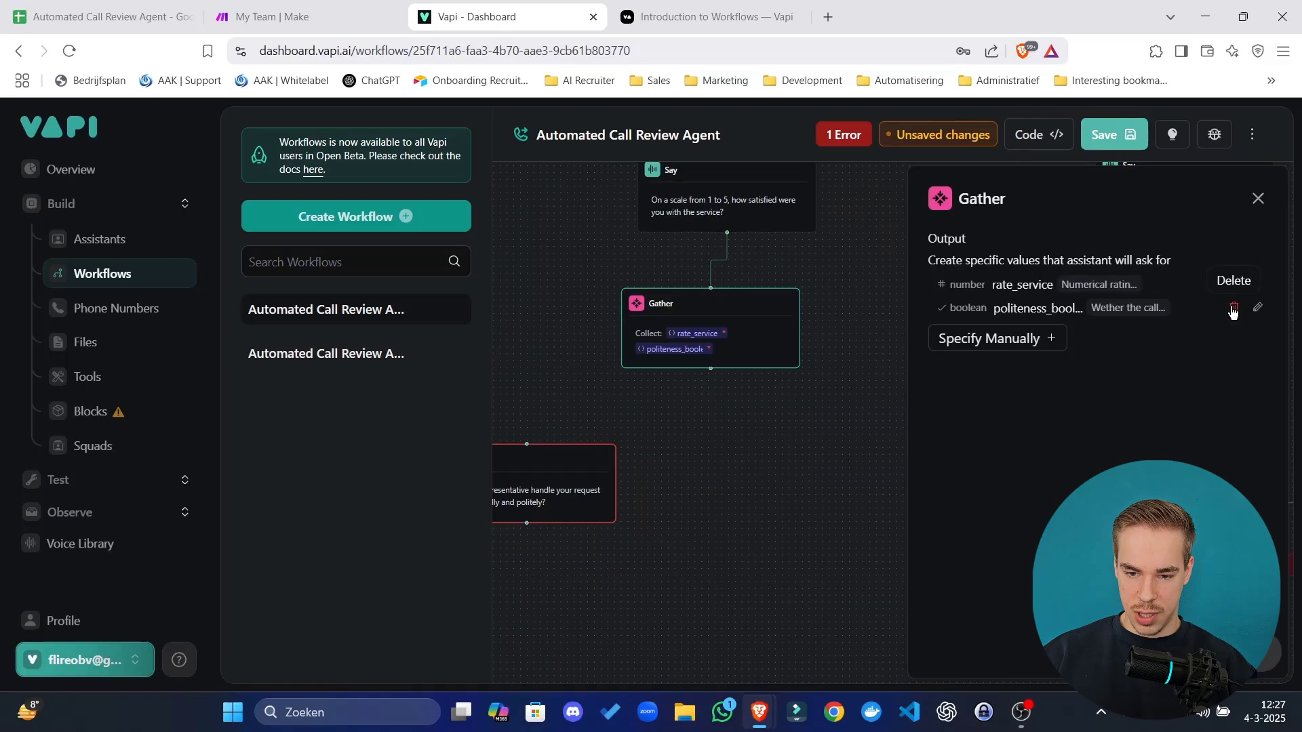
Remove politeness_bool from the first Gather and place the politeness question beneath it.
click(1233, 309)
drag(621, 433, 795, 437)
drag(811, 326, 788, 463)
Add a Gather after the politeness question and start a manual output named politeness_boolean.
click(799, 531)
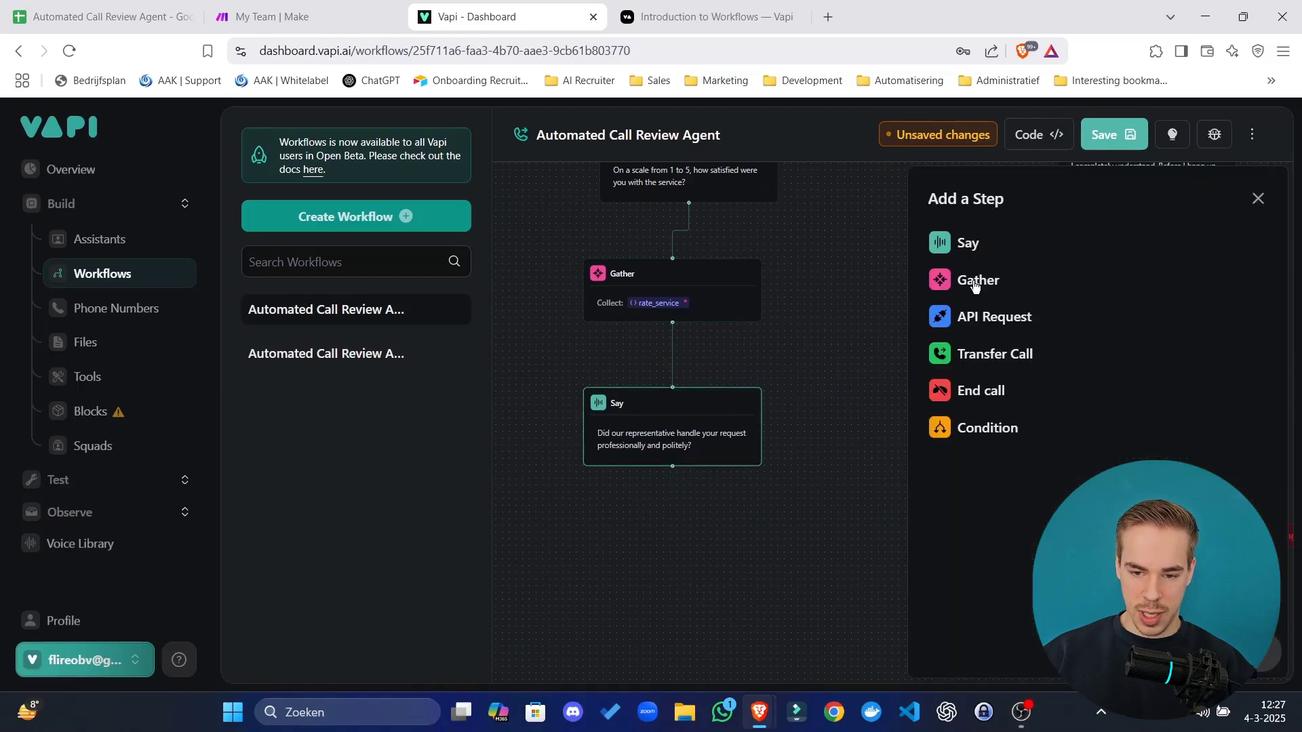
click(975, 280)
click(844, 437)
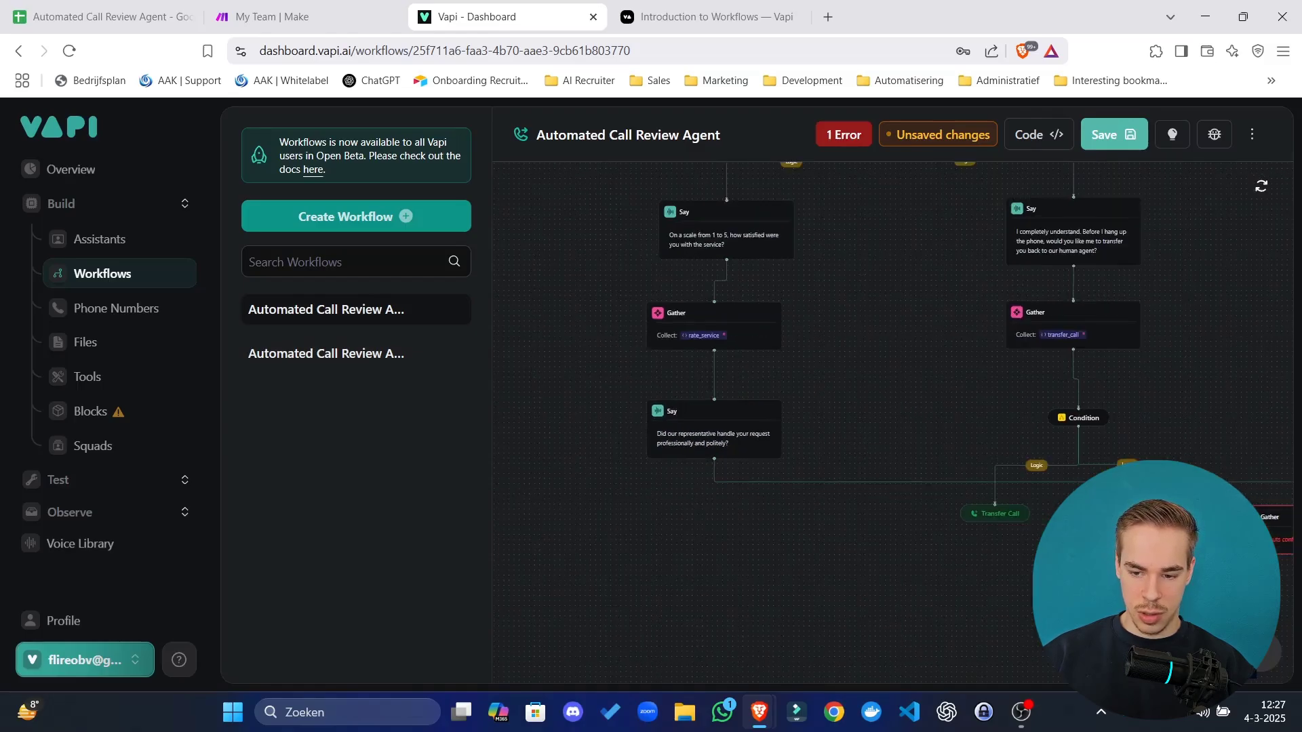
drag(695, 525, 682, 540)
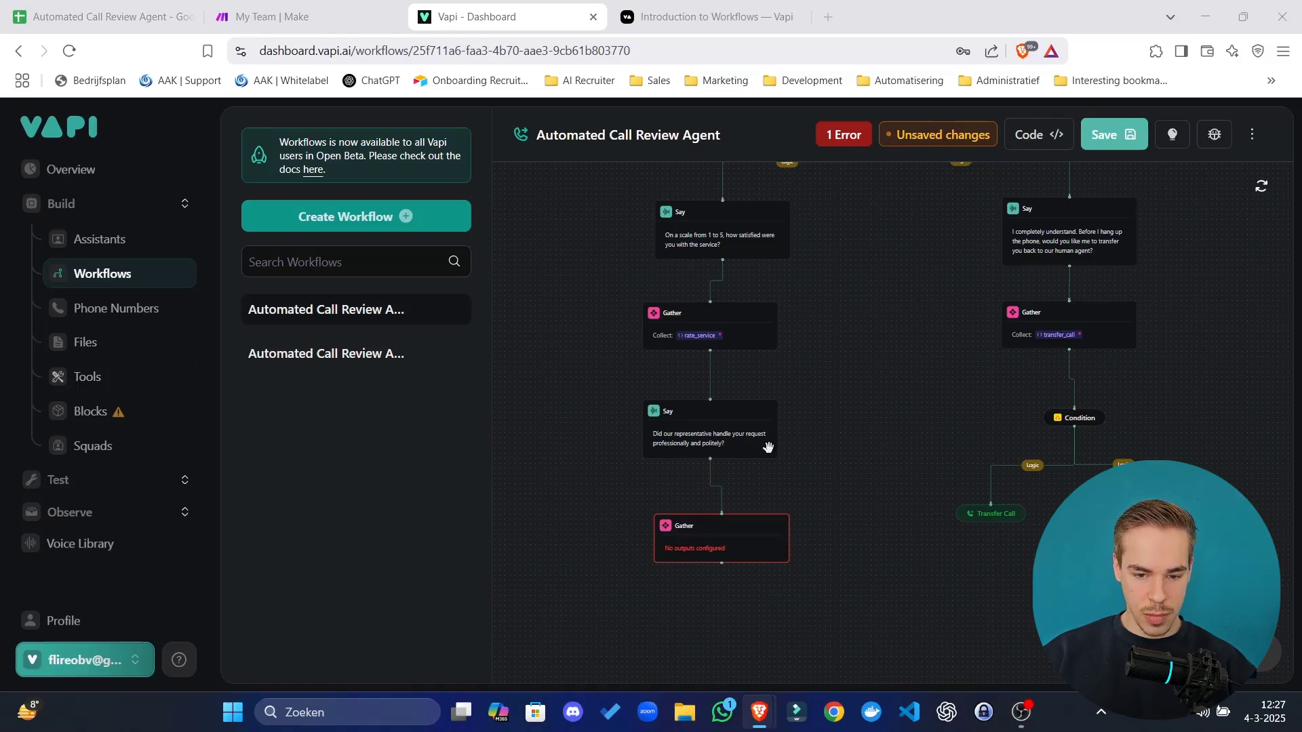
click(685, 535)
click(1002, 292)
text(politeness_boolean)
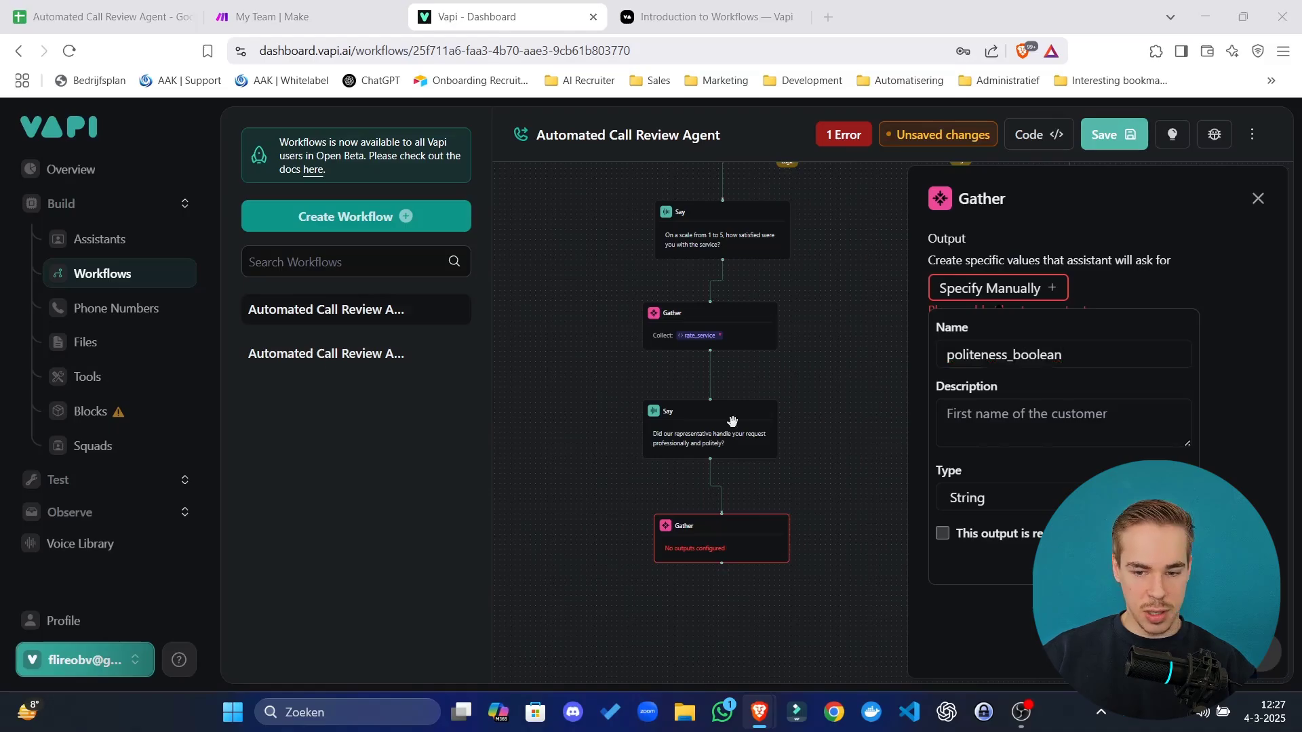
Describe politeness_boolean as polite-and-professional, make it a required Boolean, and save it.
click(1054, 421)
text(Wether the caller thinks the call was polite and professional. Yes = true, no = false.)
drag(1186, 443, 1186, 561)
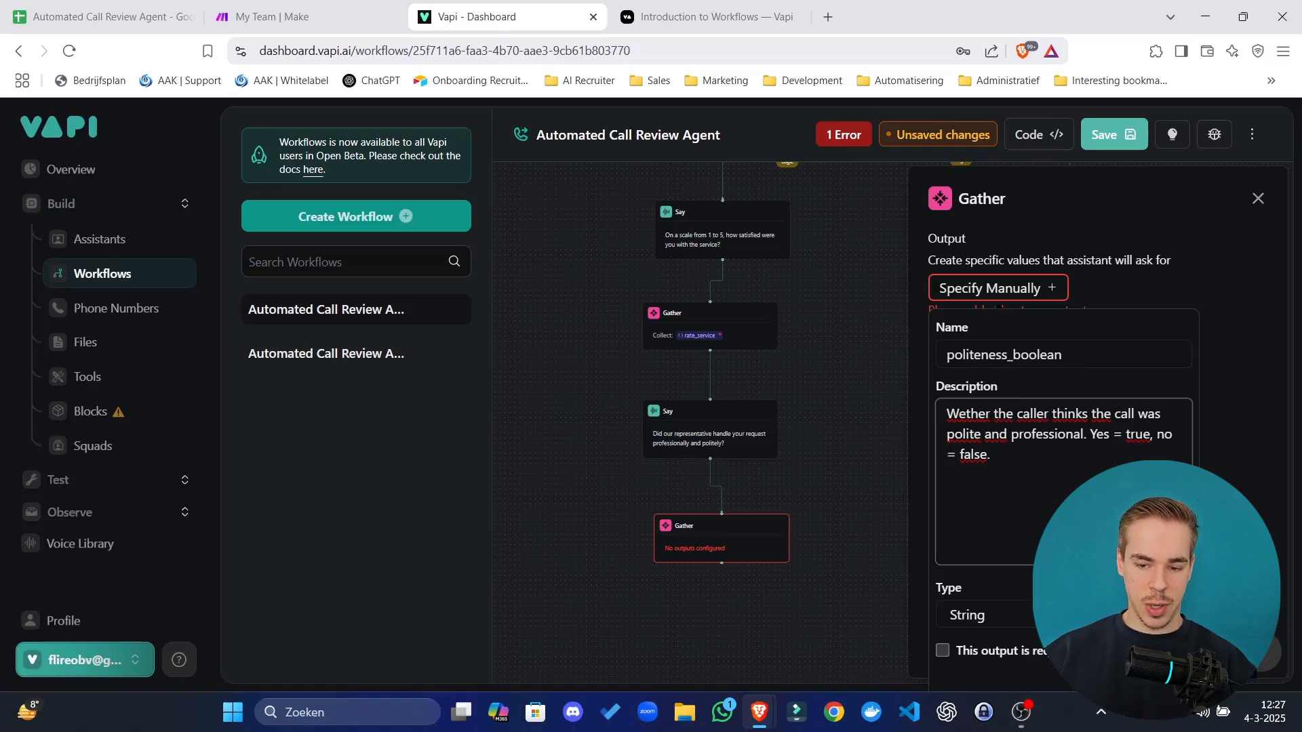
click(990, 615)
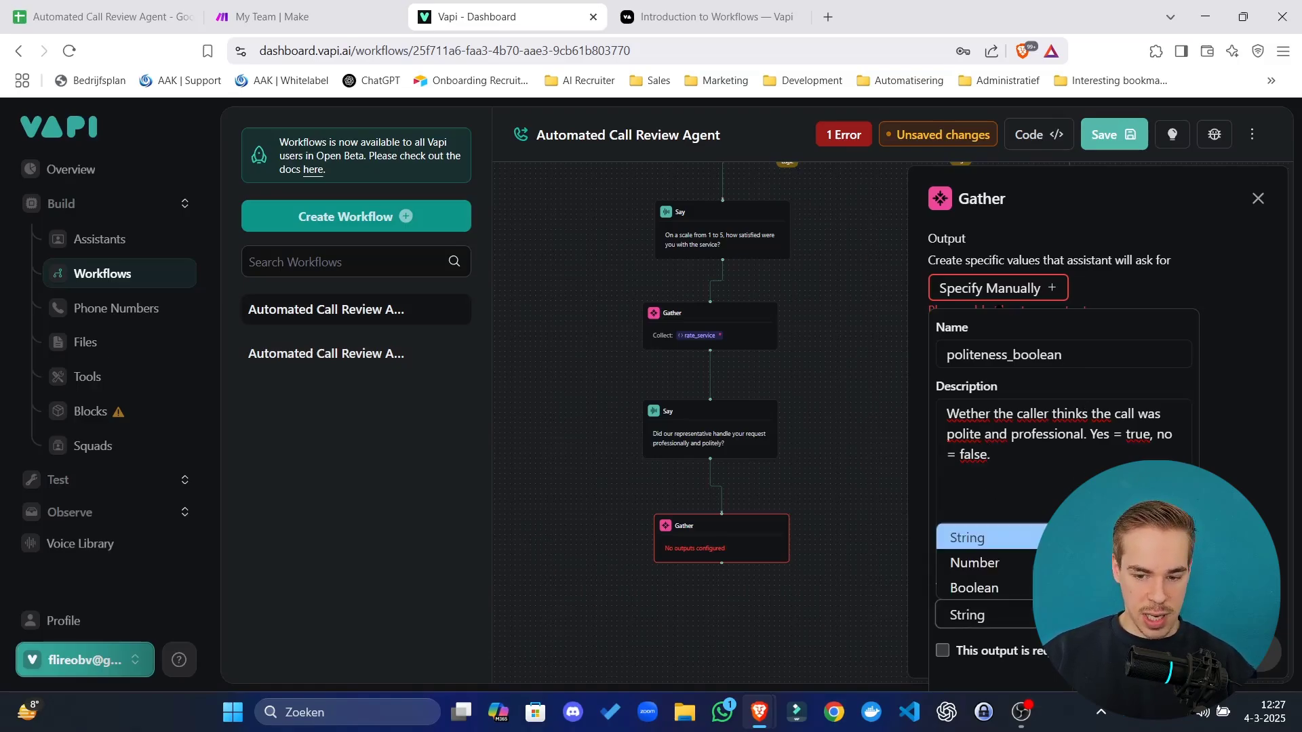
click(1019, 587)
click(983, 655)
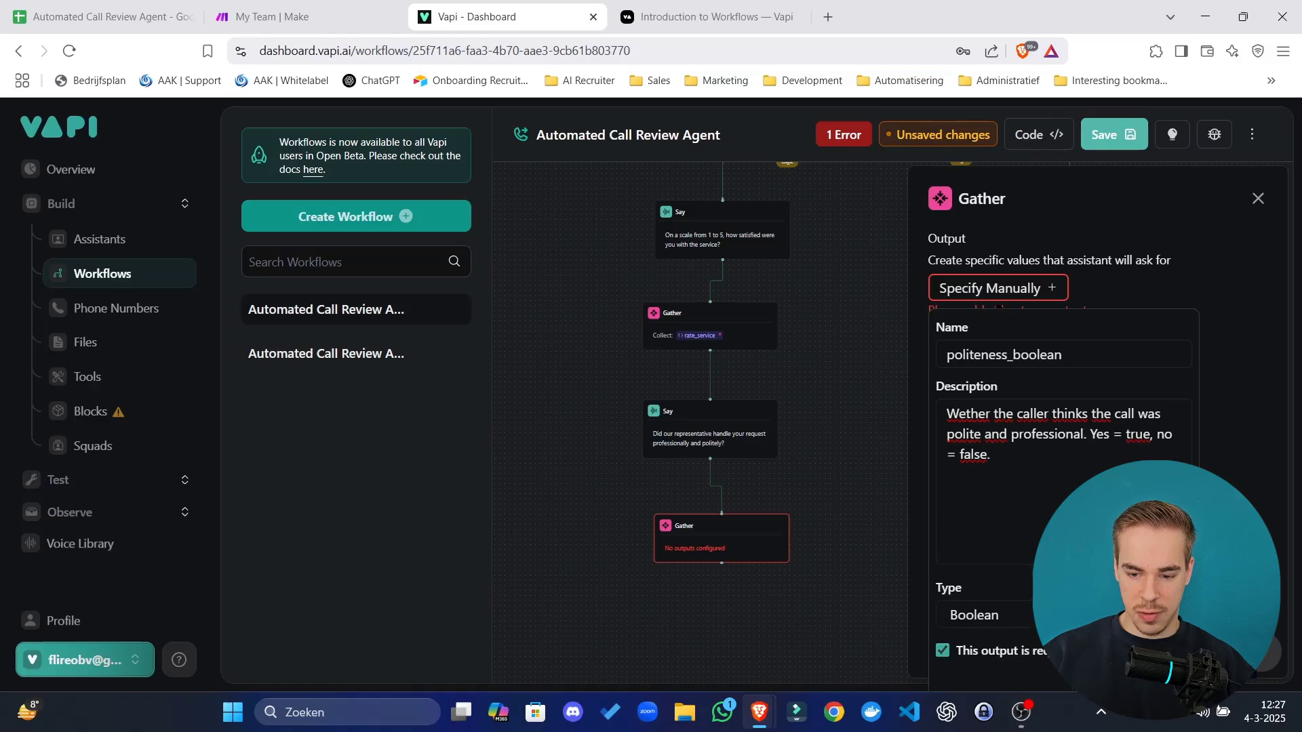
click(907, 665)
click(823, 520)
drag(736, 545, 726, 535)
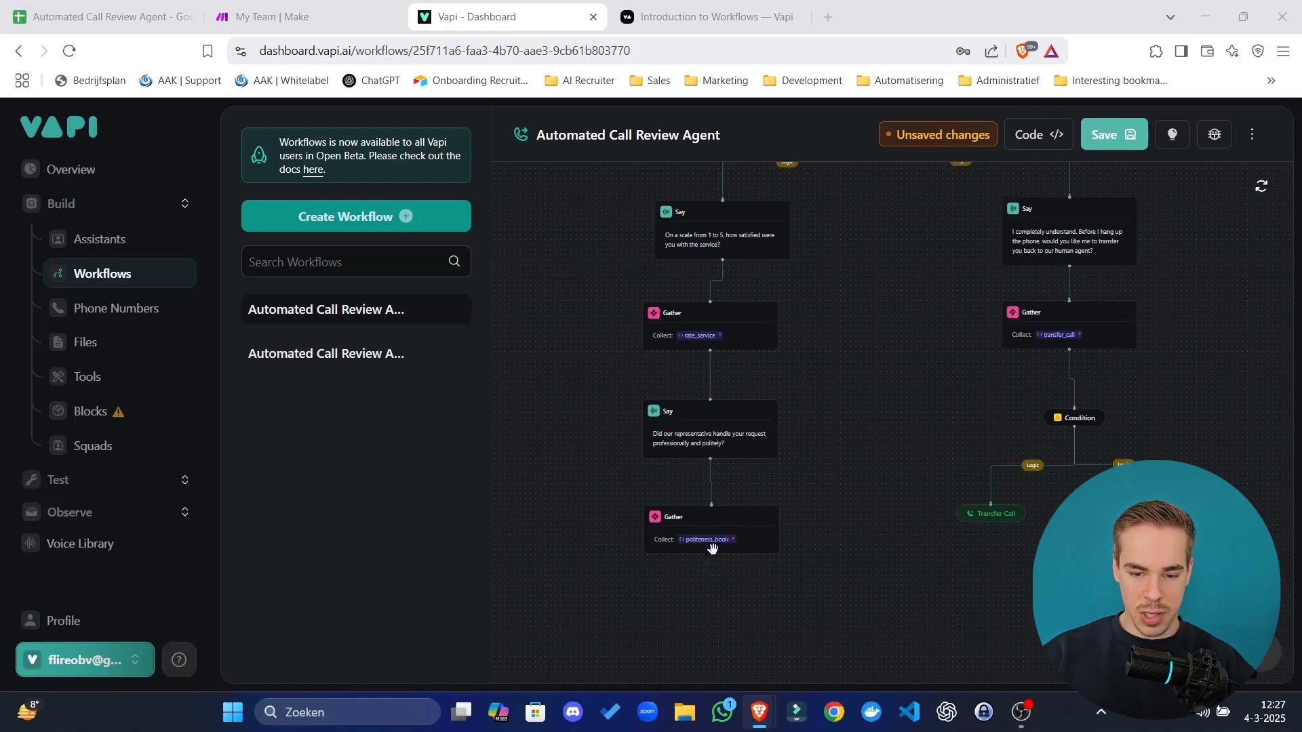
drag(729, 595, 718, 548)
Add an Exact Say step reading 'Was your issue resolved to your satisfaction?' after the politeness Gather.
scroll(718, 547, up, 3)
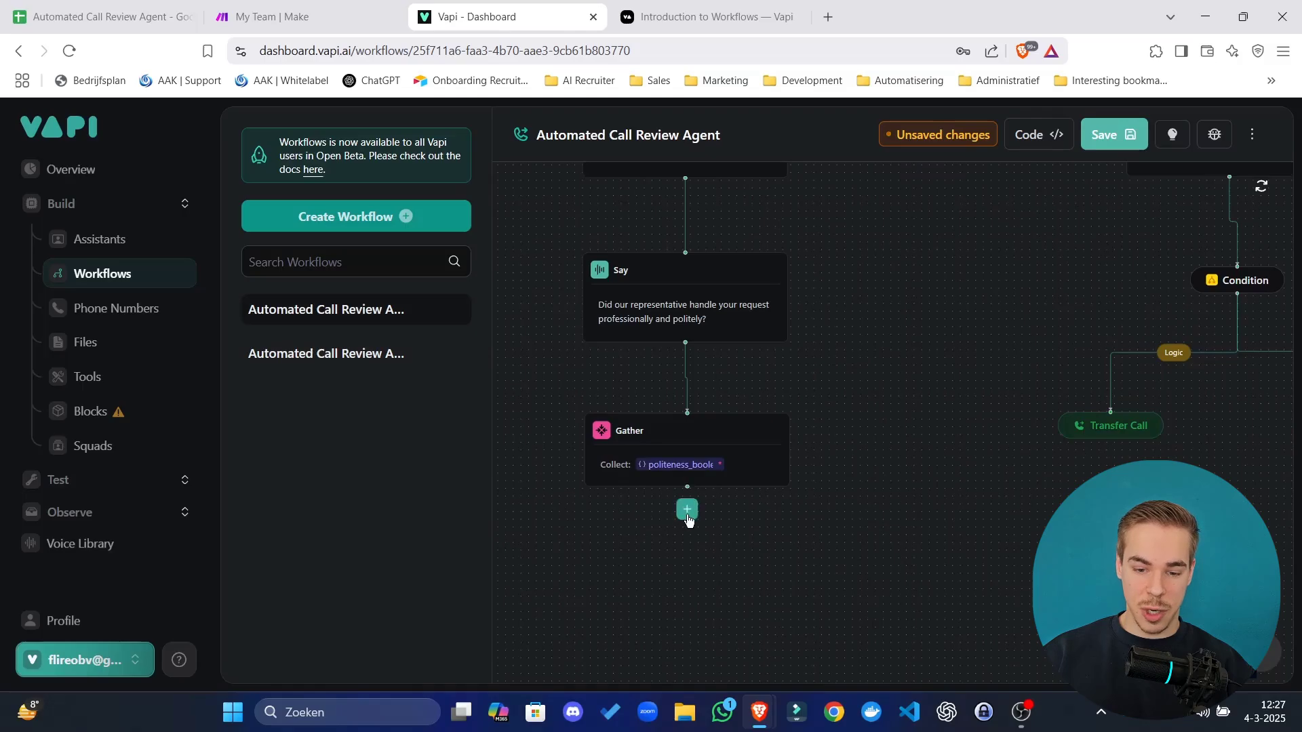
click(686, 510)
click(969, 244)
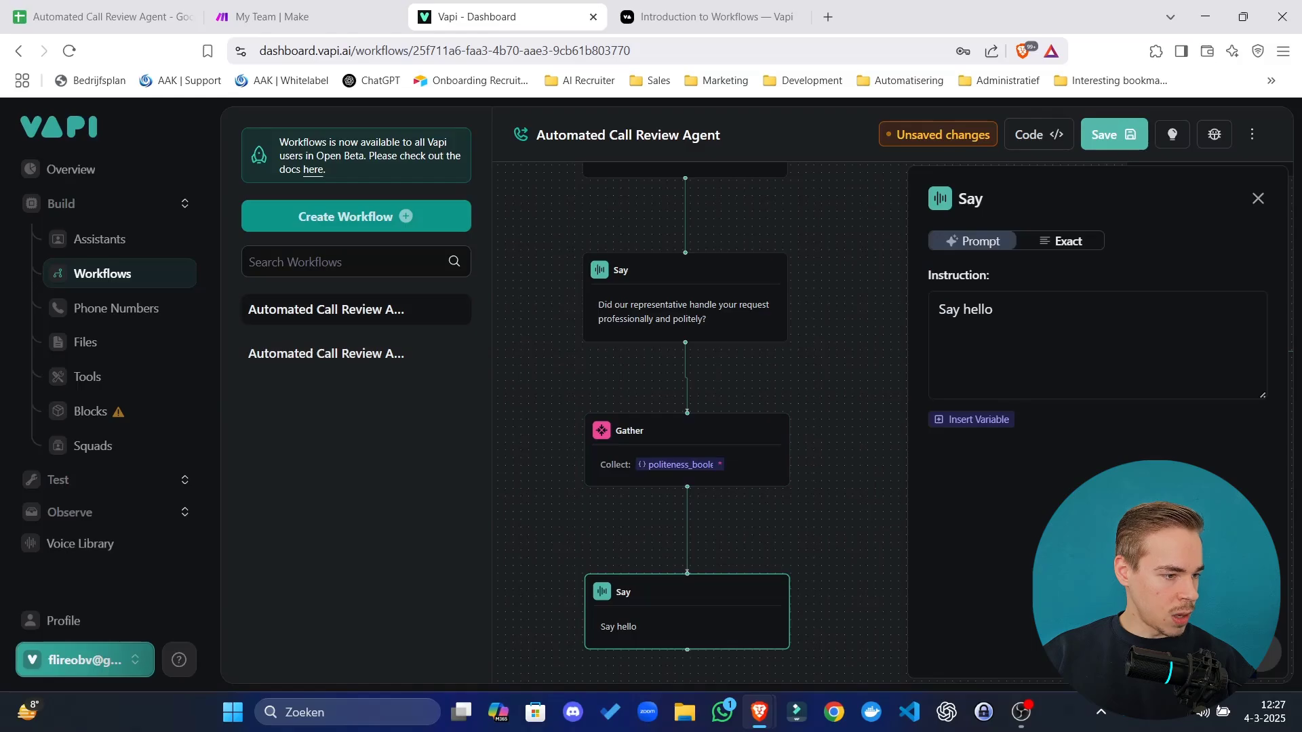
click(1084, 241)
click(1035, 320)
key(ctrl+a)
text(Was your issue resolved to your satisfaction?)
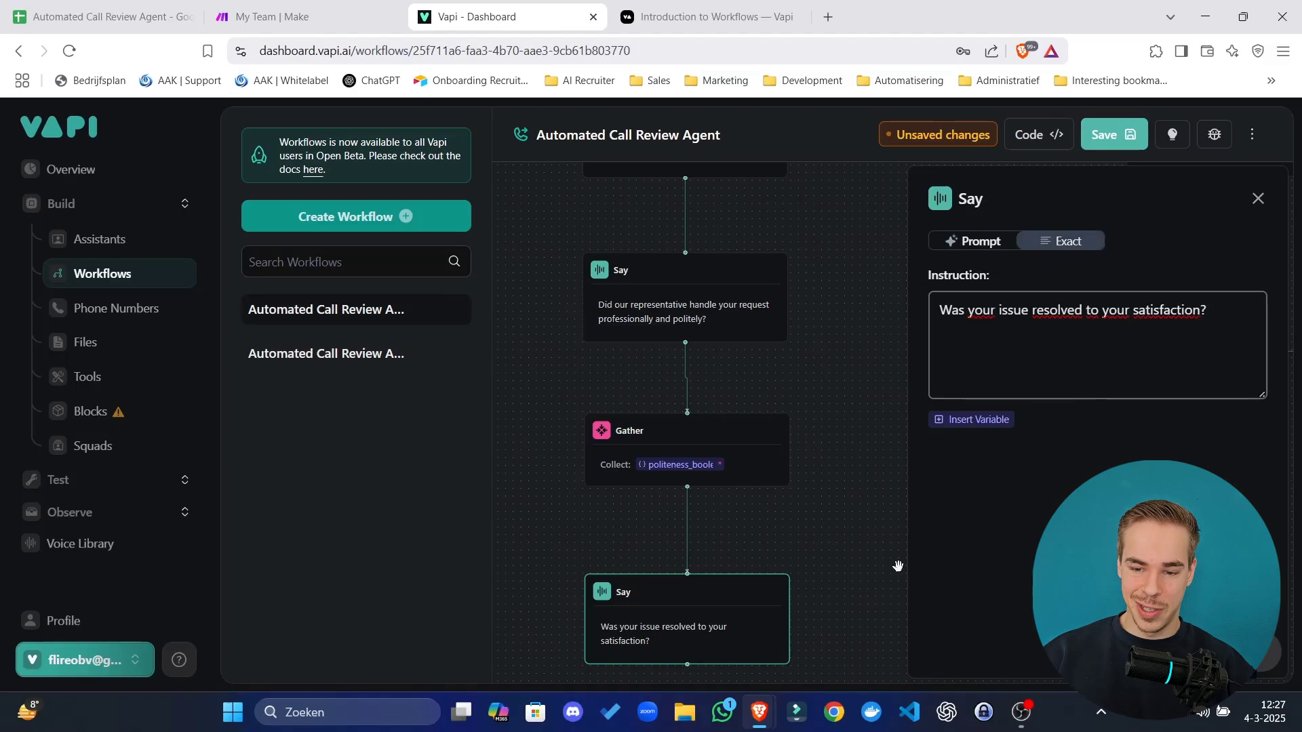
scroll(835, 528, down, 3)
click(662, 436)
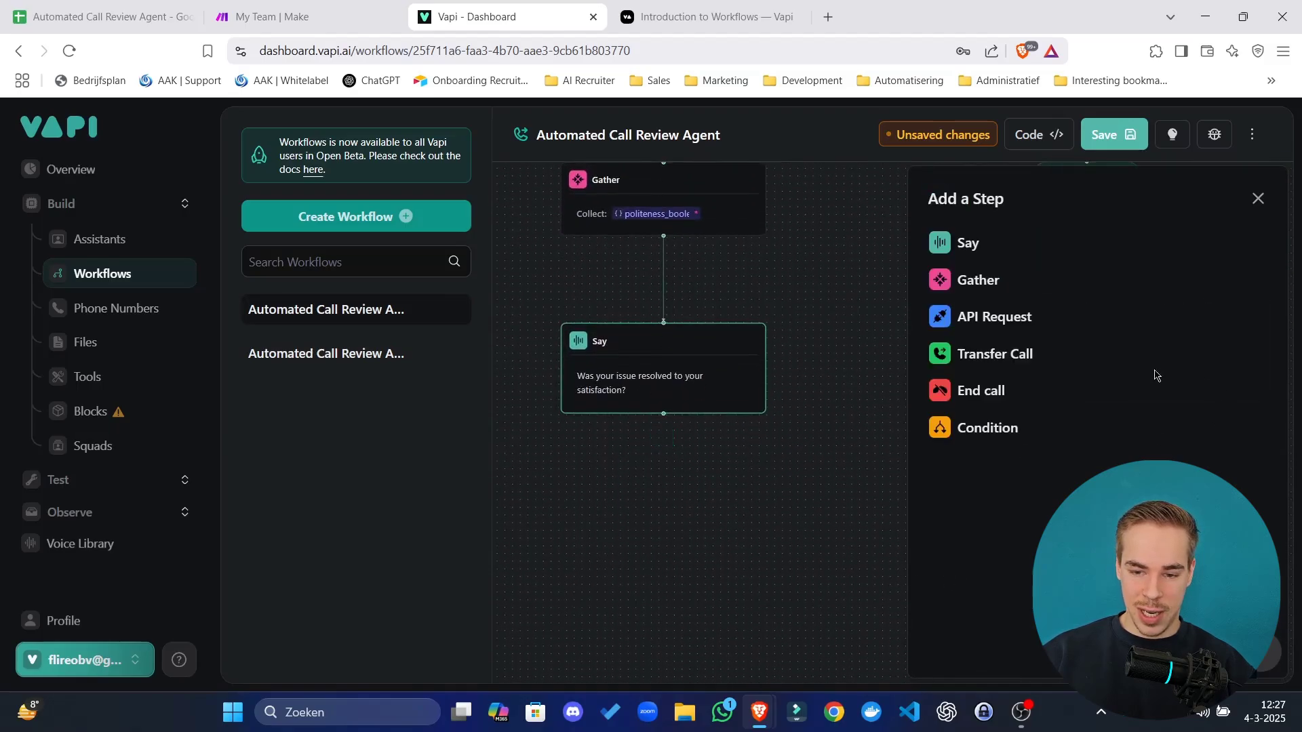
Add a Gather with a manual output named issue_resolved and paste its description.
click(980, 280)
click(1032, 291)
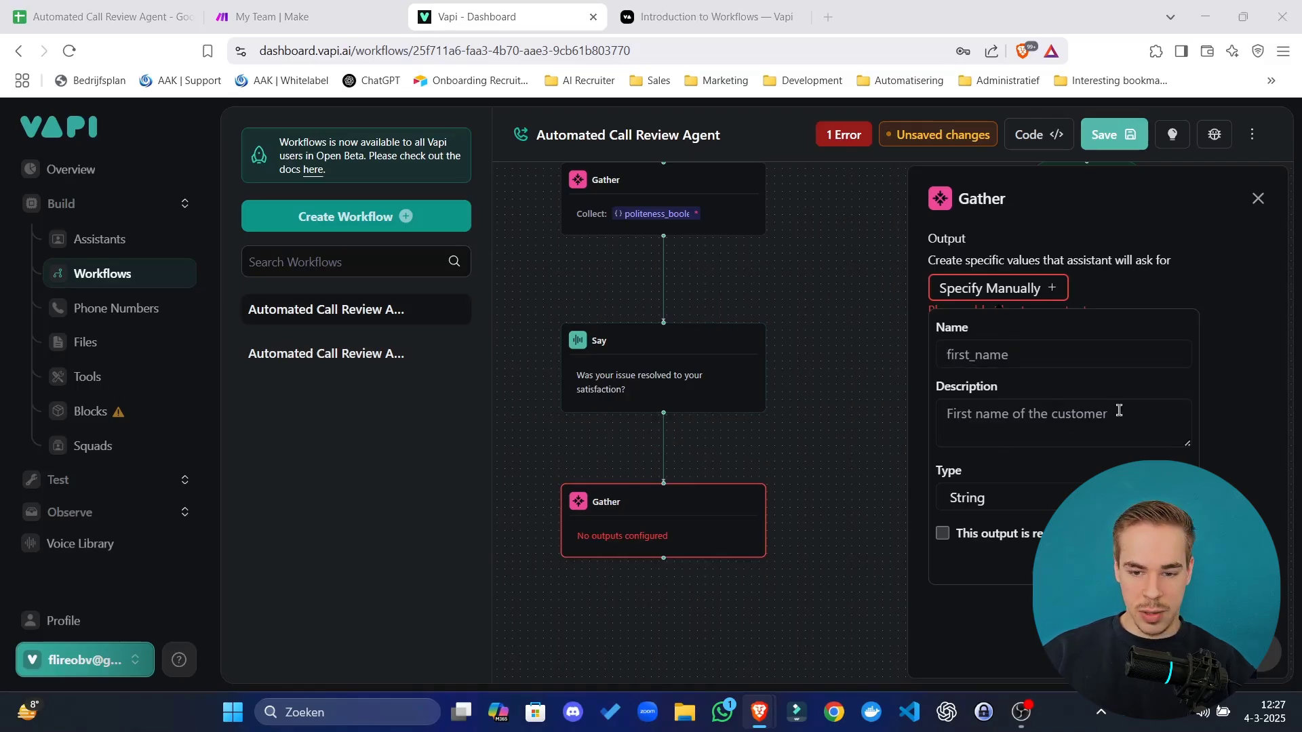
click(1067, 354)
text(issue_resolved)
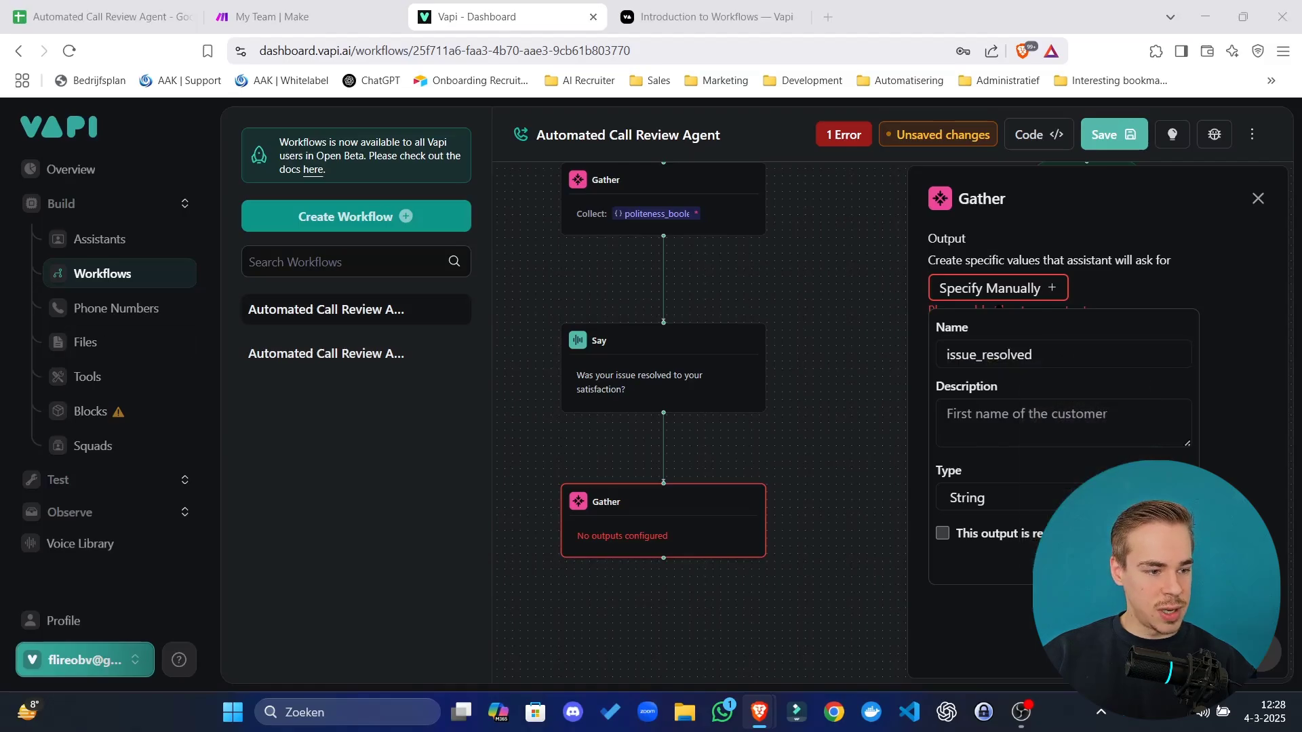
click(1080, 416)
text(Was the issue resolved during the call? yes = true, no = false.)
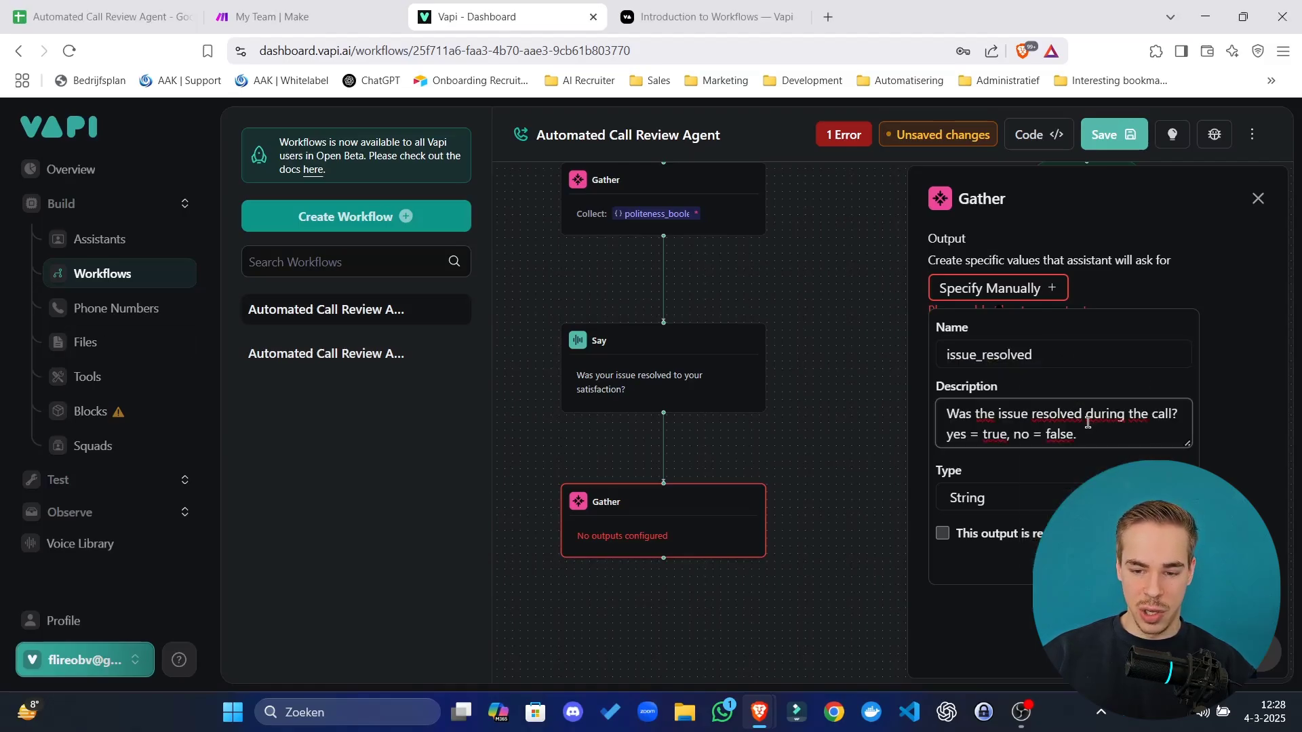
click(1058, 358)
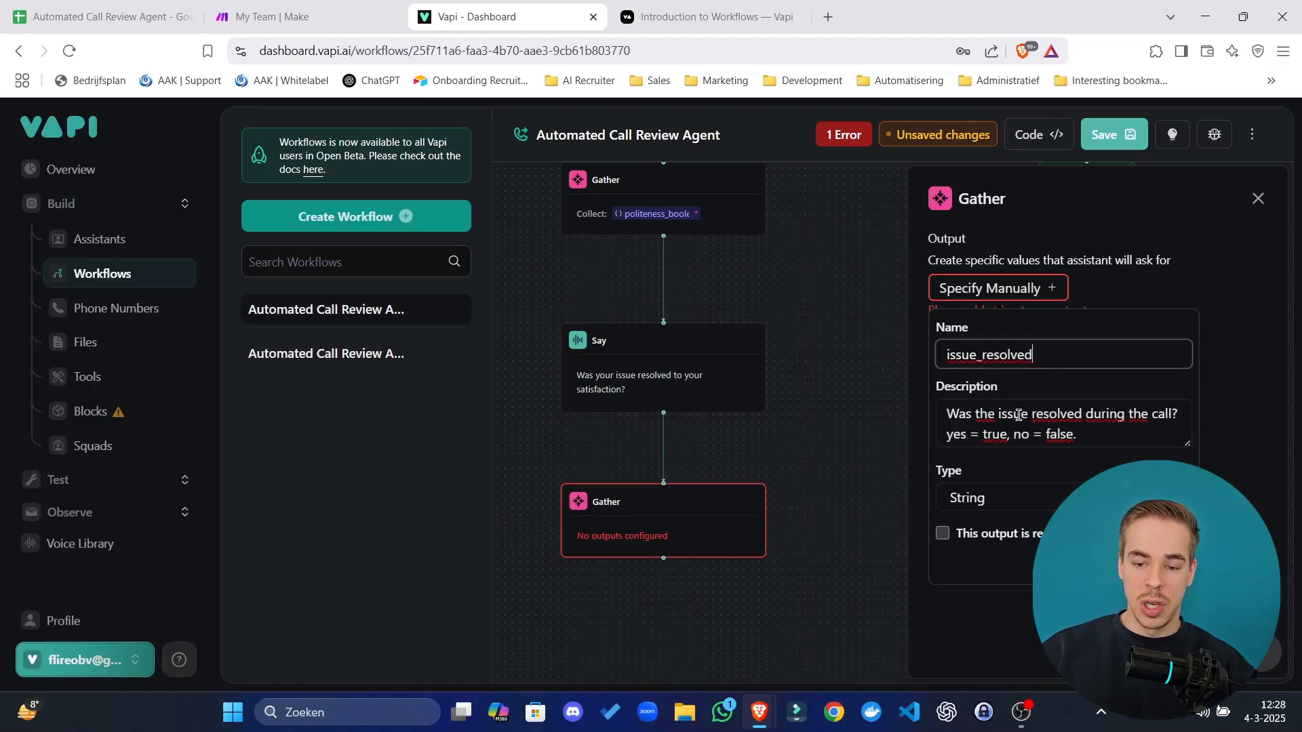
drag(1017, 415, 1065, 423)
click(1056, 432)
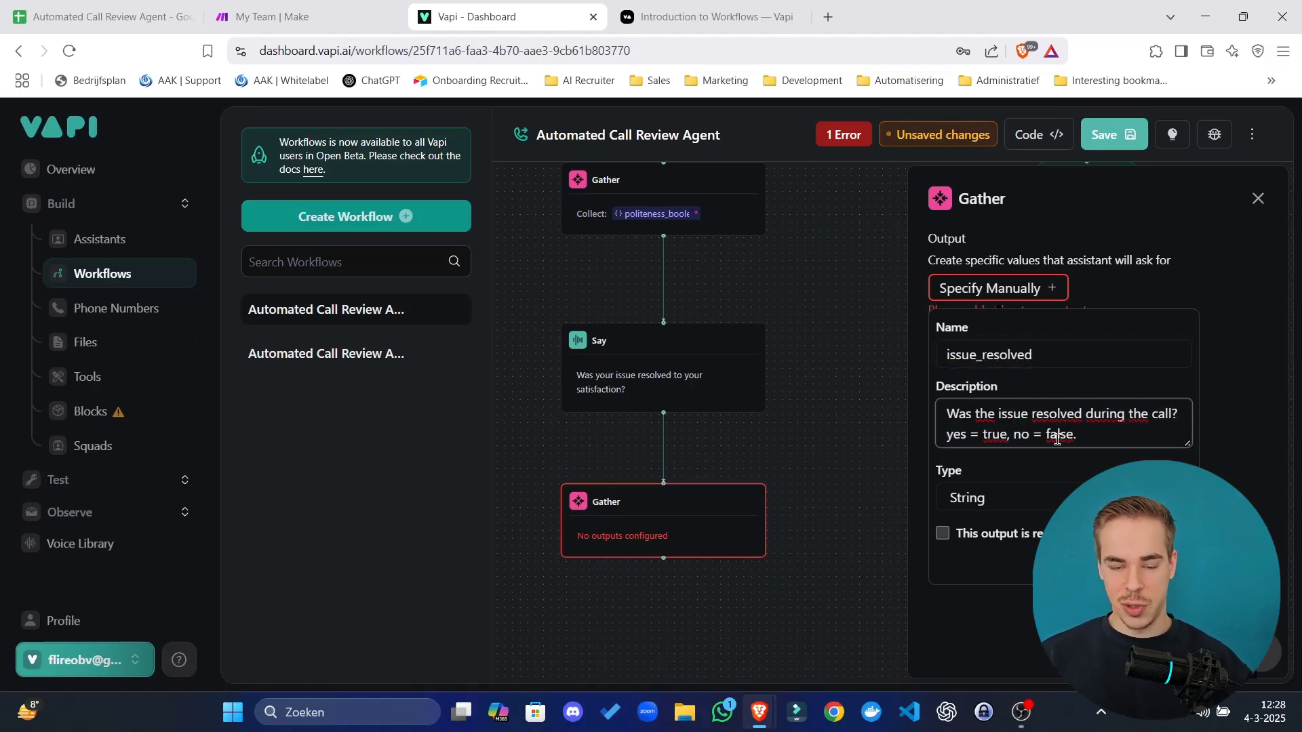
Make issue_resolved a required Boolean output and save it.
click(1003, 497)
click(976, 572)
click(942, 533)
click(1165, 564)
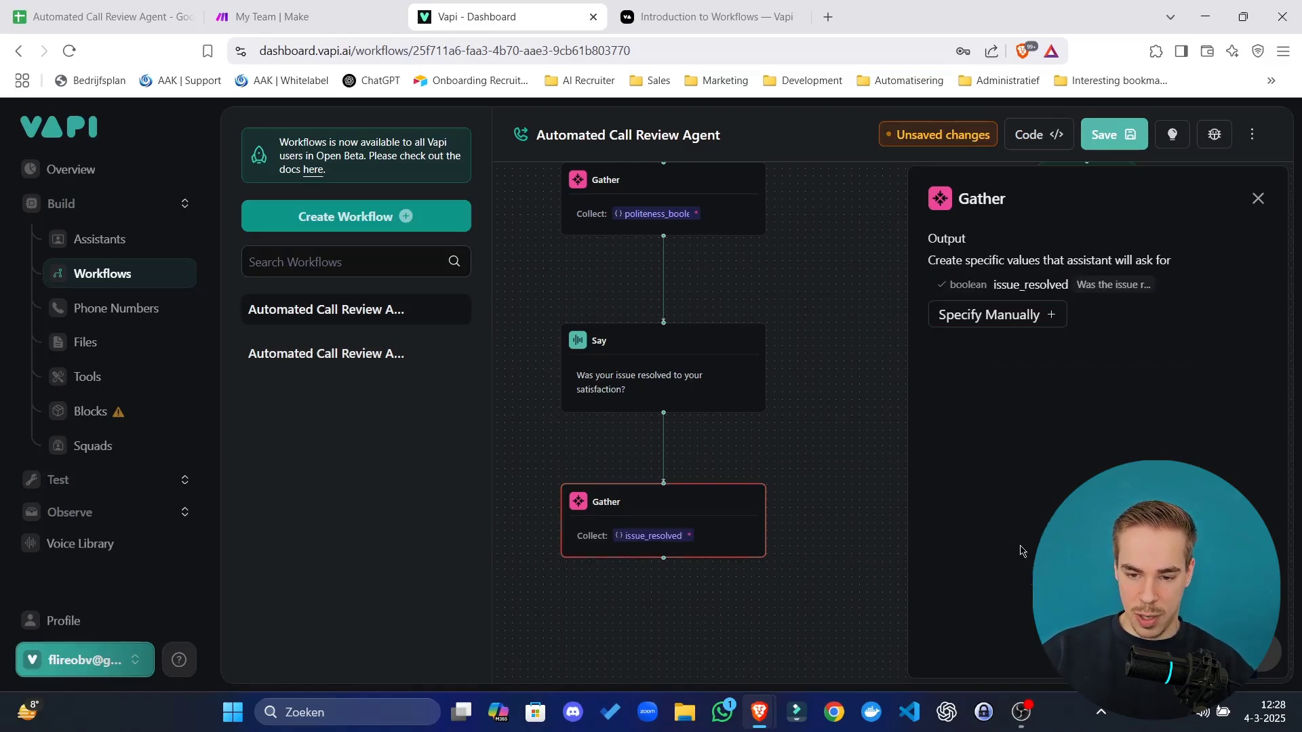
click(772, 415)
drag(869, 366, 838, 702)
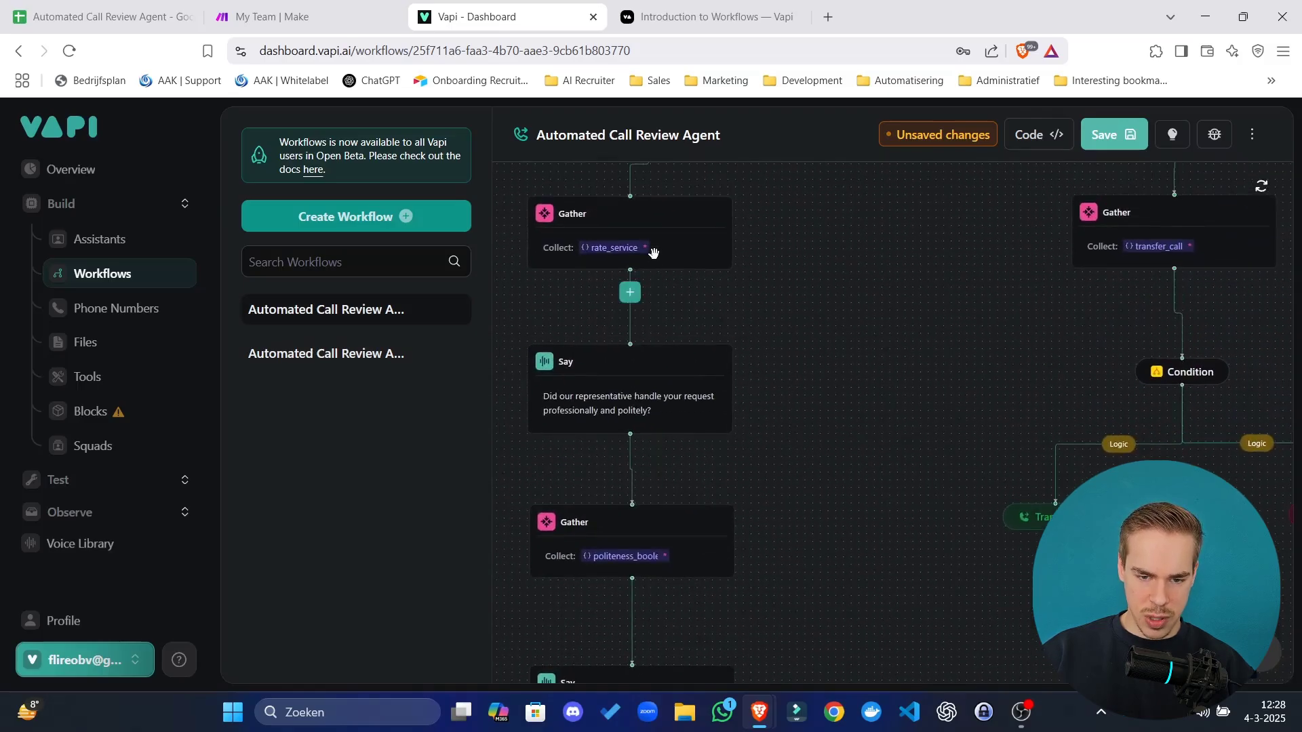
Review the rate_service and politeness Gather outputs before the issue_resolved Gather.
click(651, 250)
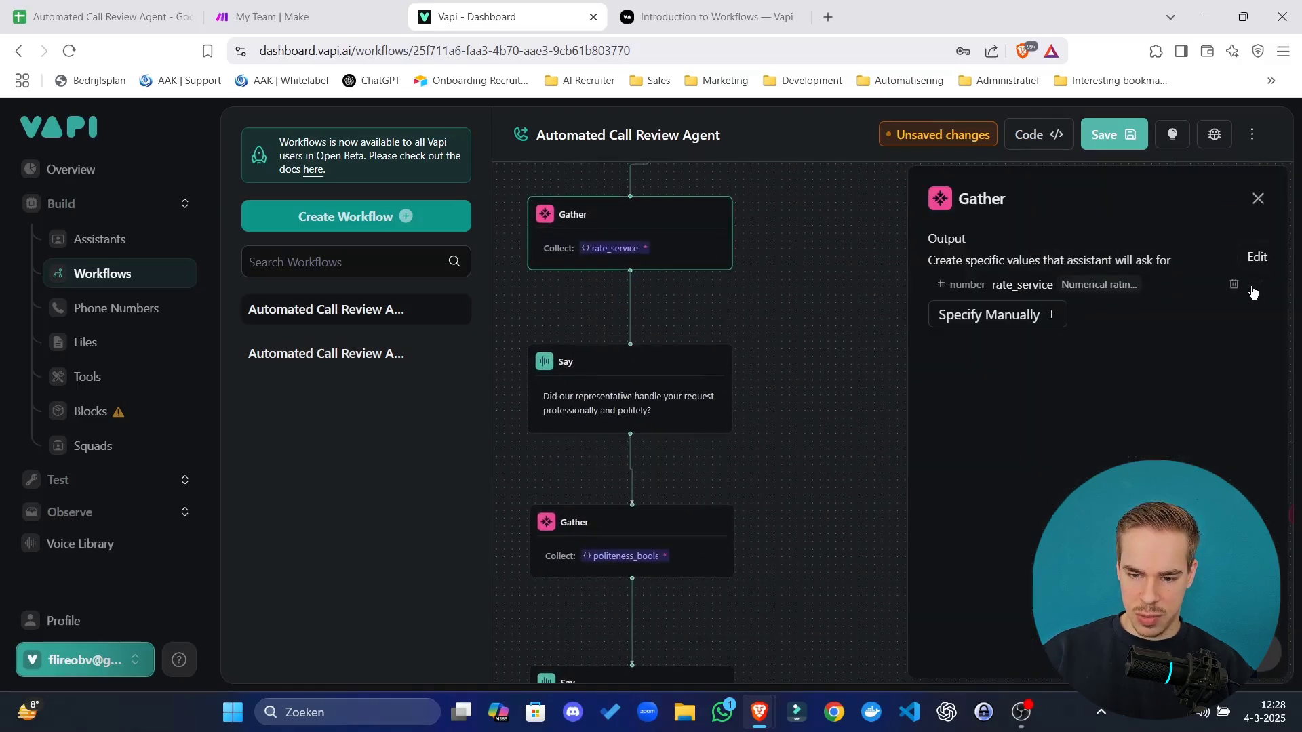
click(703, 549)
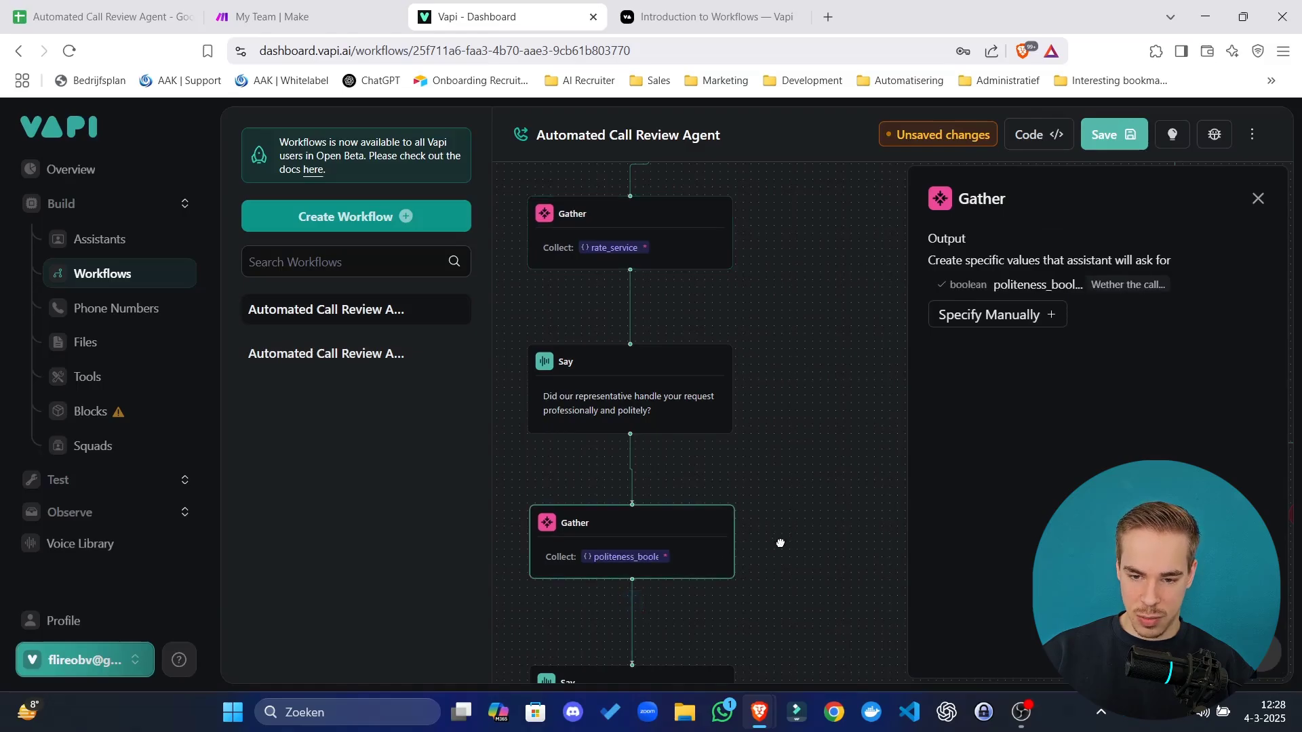
drag(802, 634, 795, 410)
click(796, 411)
drag(677, 654, 761, 386)
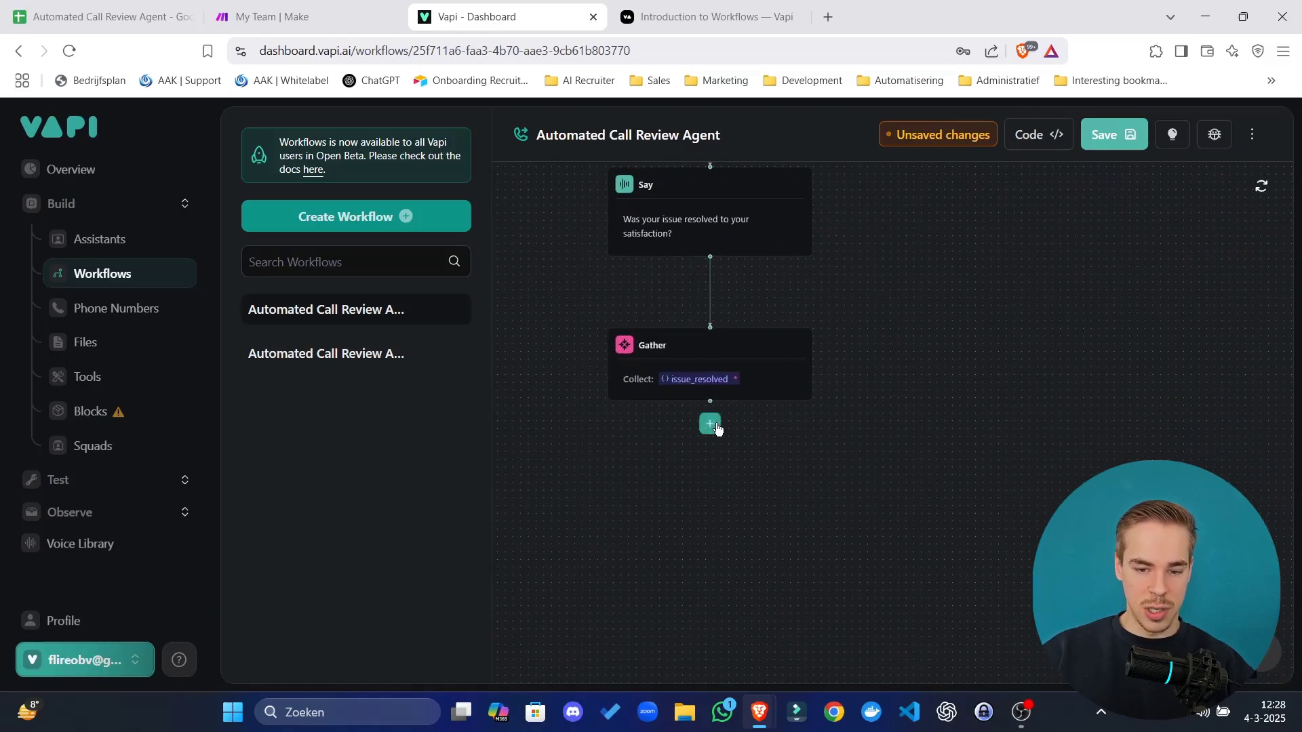
Add a Say step after issue_resolved with the closing customer-service improvement prompt.
click(710, 424)
click(968, 244)
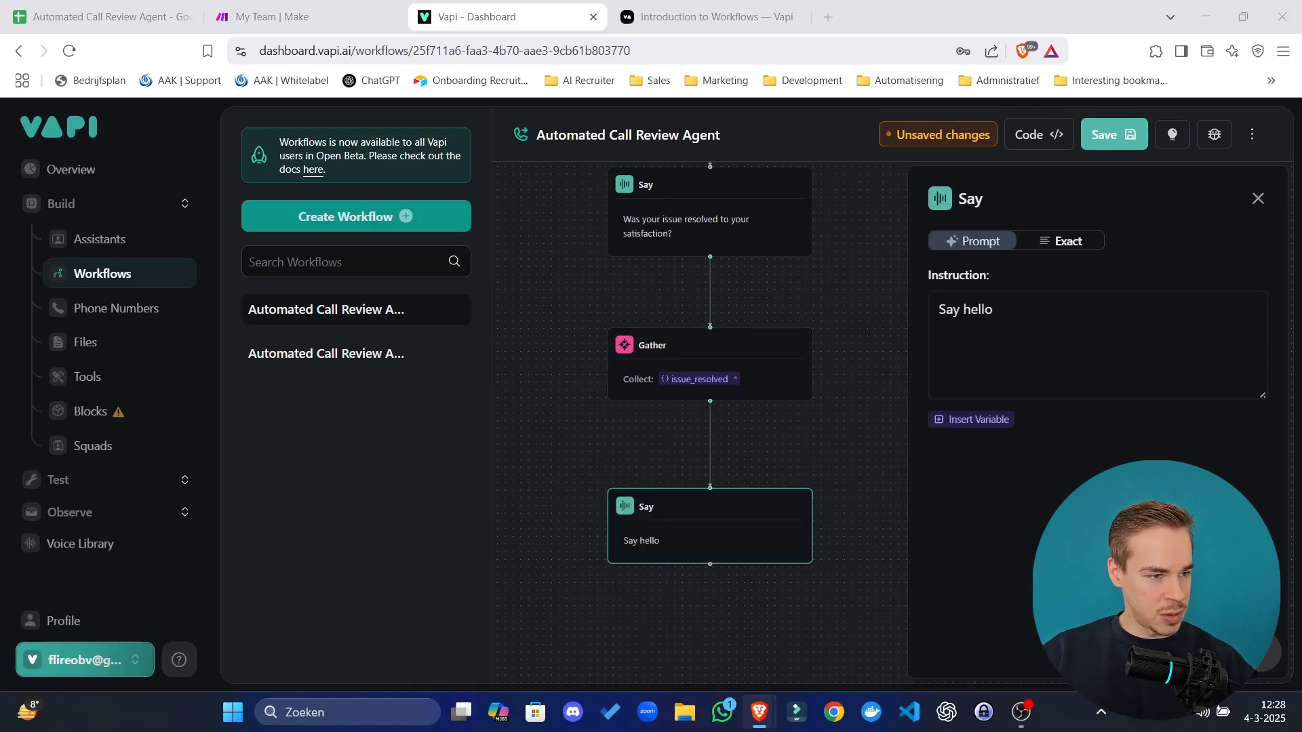
click(1037, 363)
key(ctrl+a)
text(Ask the caller about the issue that was discussed and wether there is any way we could improve our customer service.)
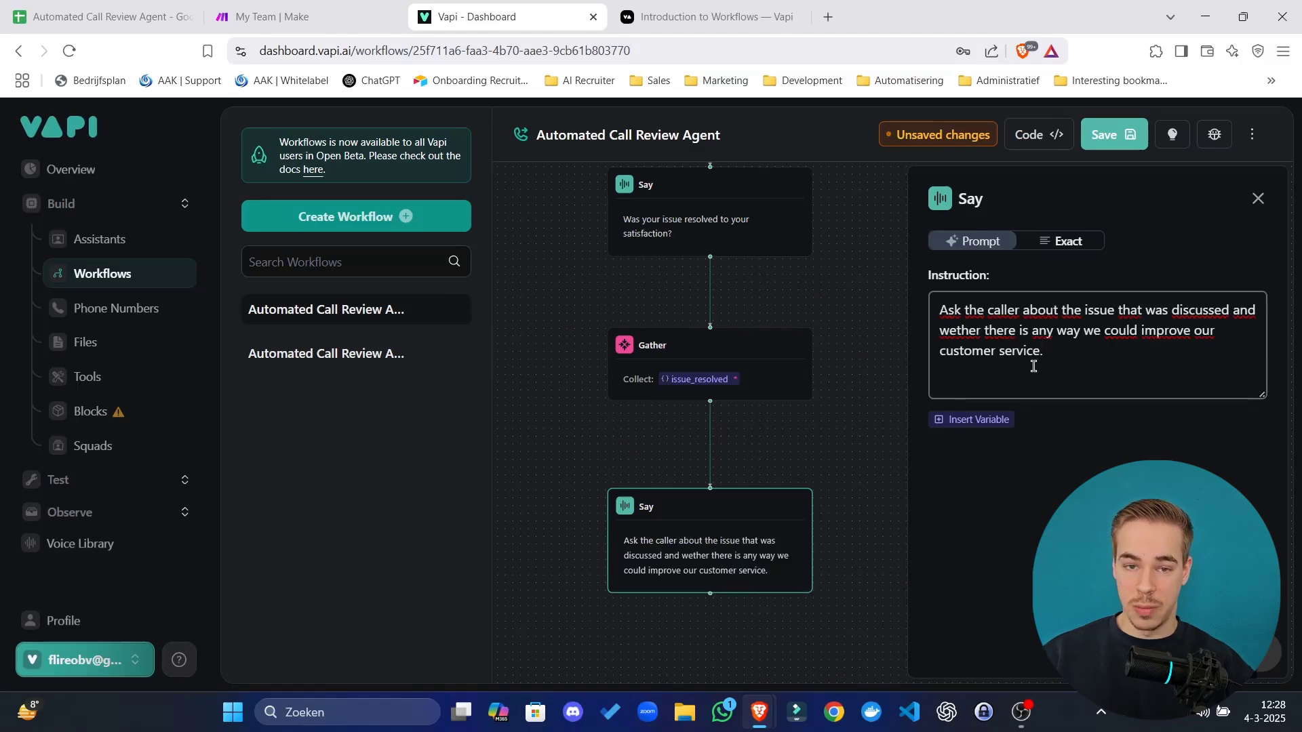
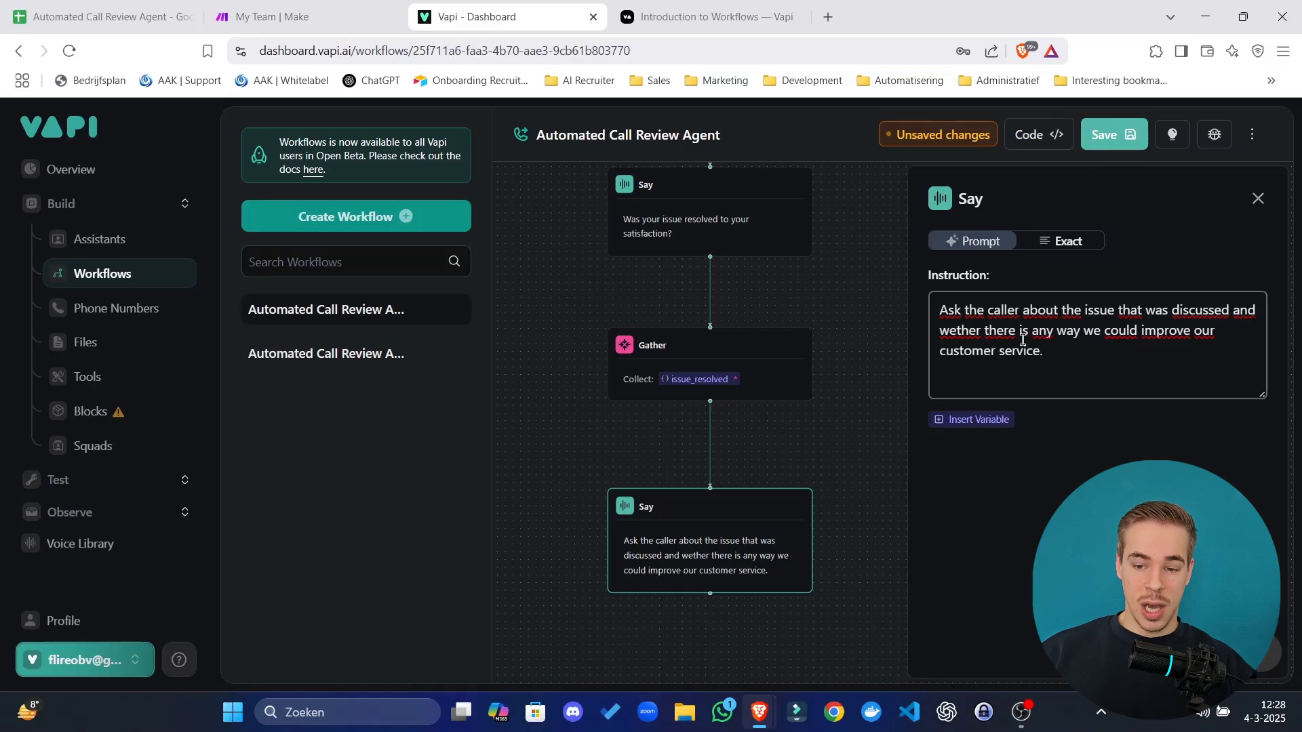
Deselect the closing prompt text, close the final Say panel and rearrange the canvas view.
drag(1043, 350, 983, 331)
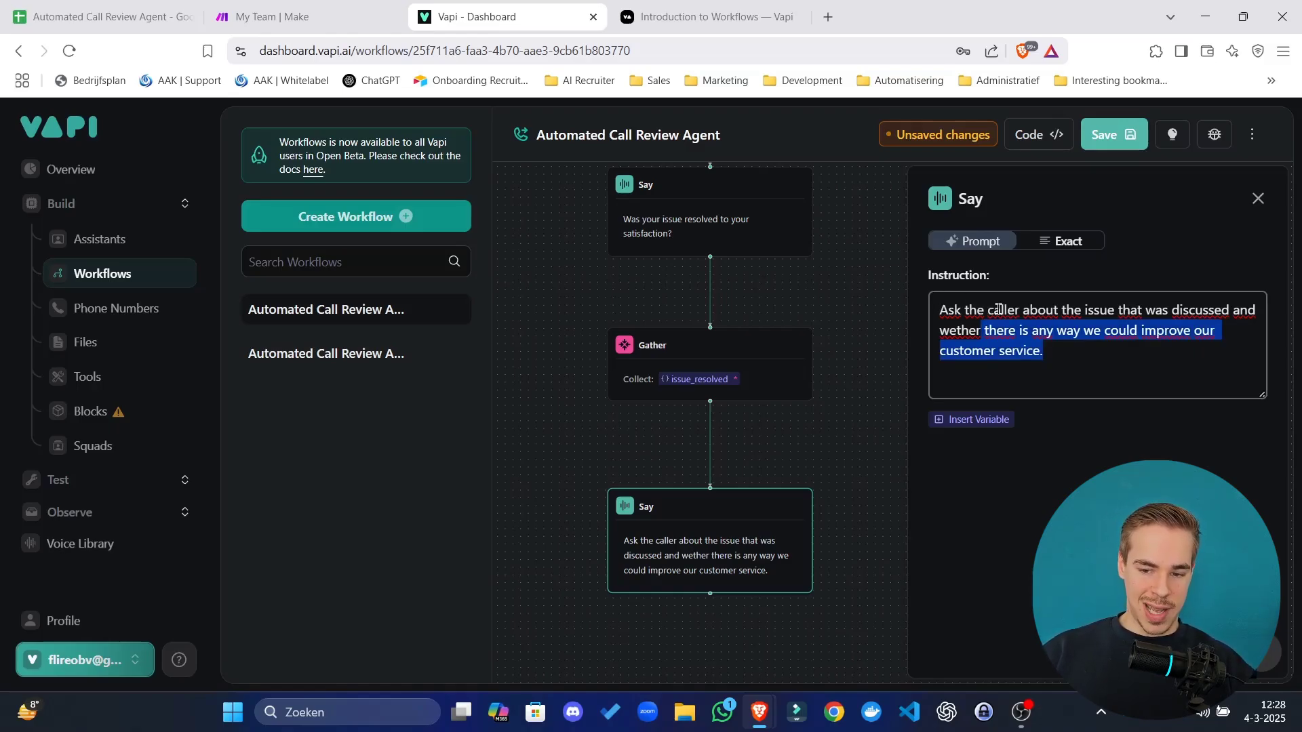
key(Right)
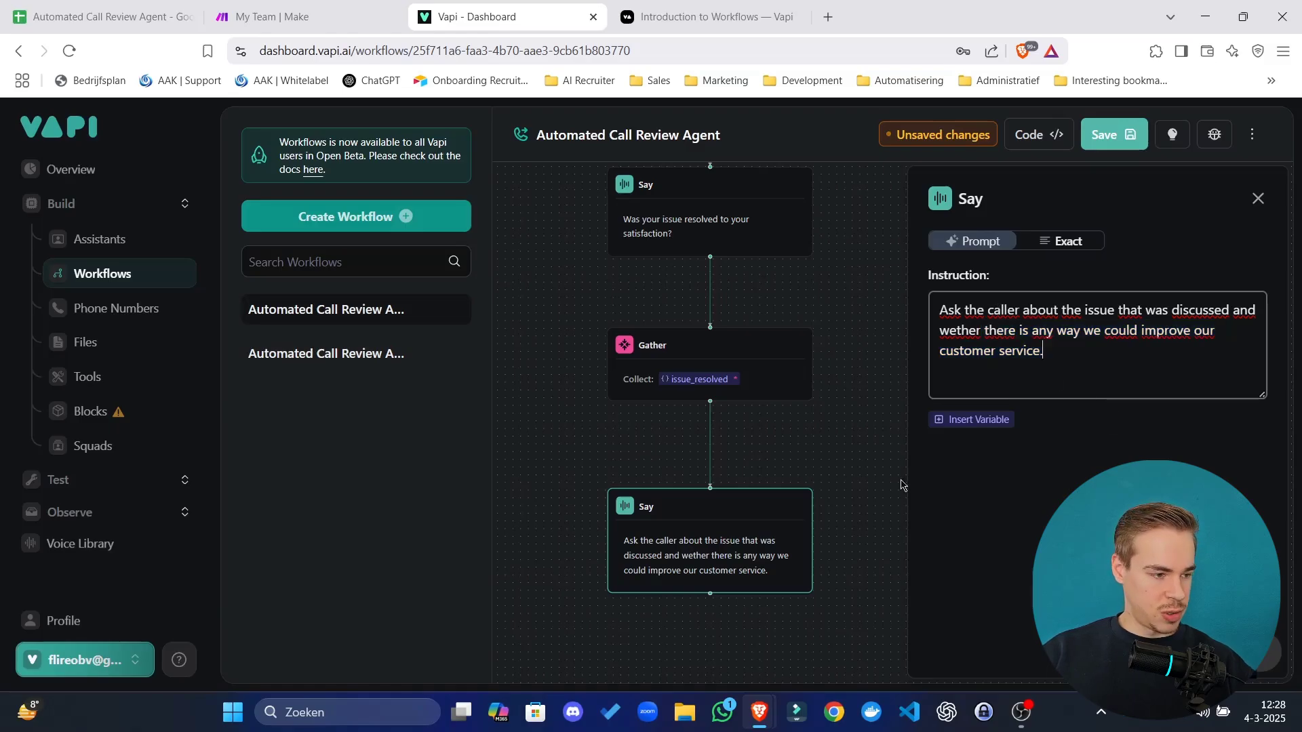
click(800, 432)
drag(770, 523, 749, 494)
drag(888, 454, 928, 291)
drag(814, 354, 802, 360)
drag(848, 413, 838, 366)
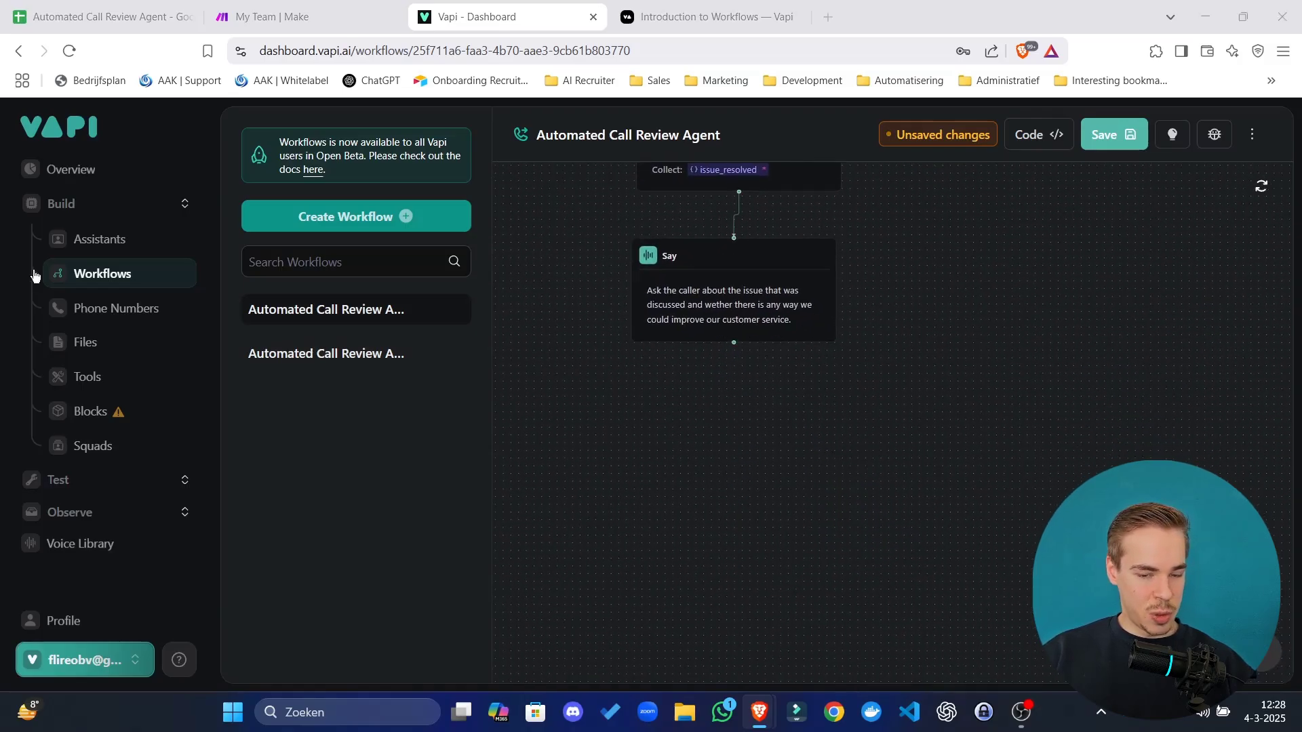
Add a Gather step after the Say with a required issue_topic output and pasted issue-summary description.
click(734, 364)
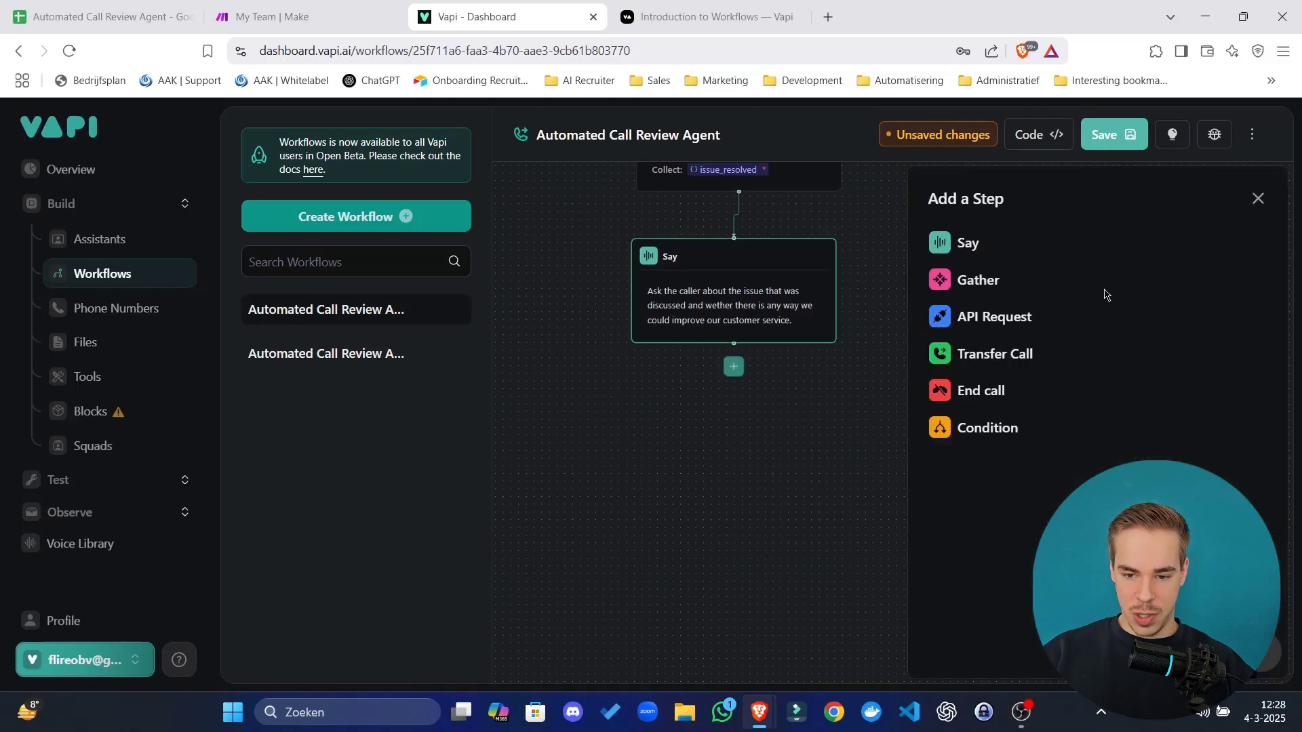
click(969, 285)
click(1037, 292)
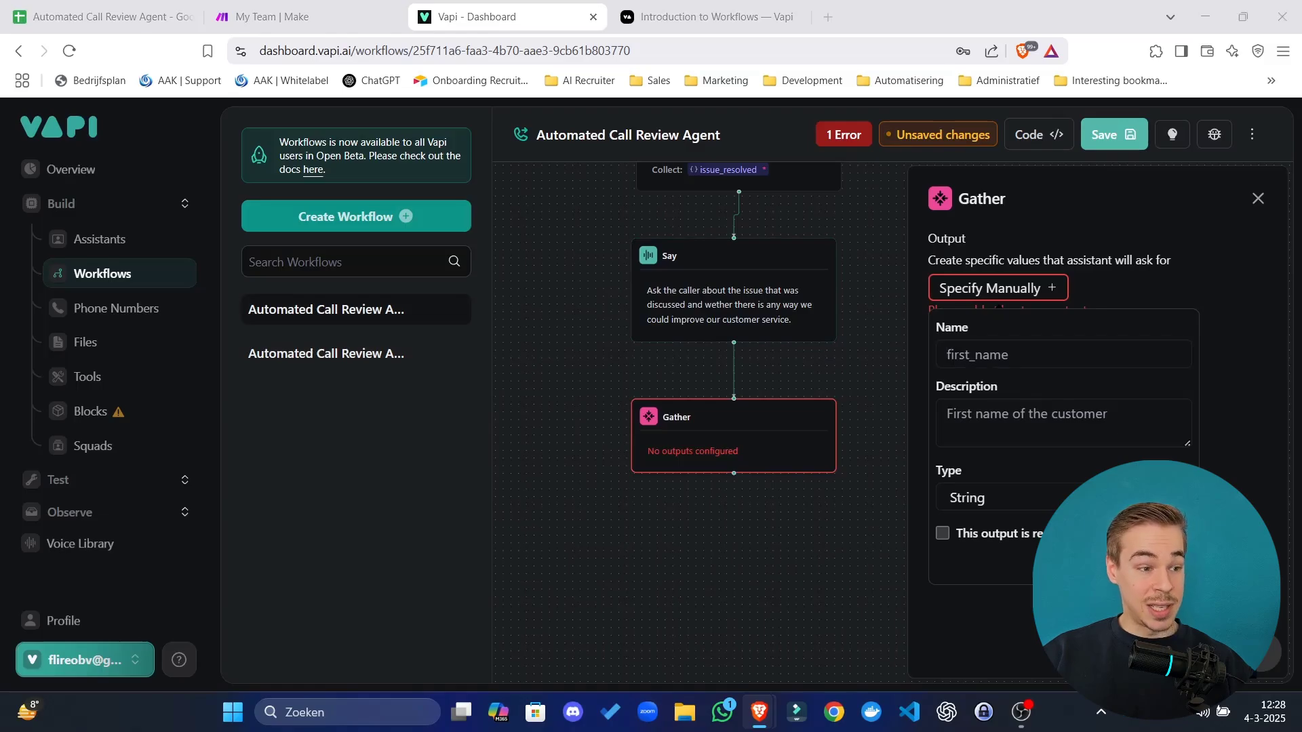
click(1049, 355)
text(issue_topic)
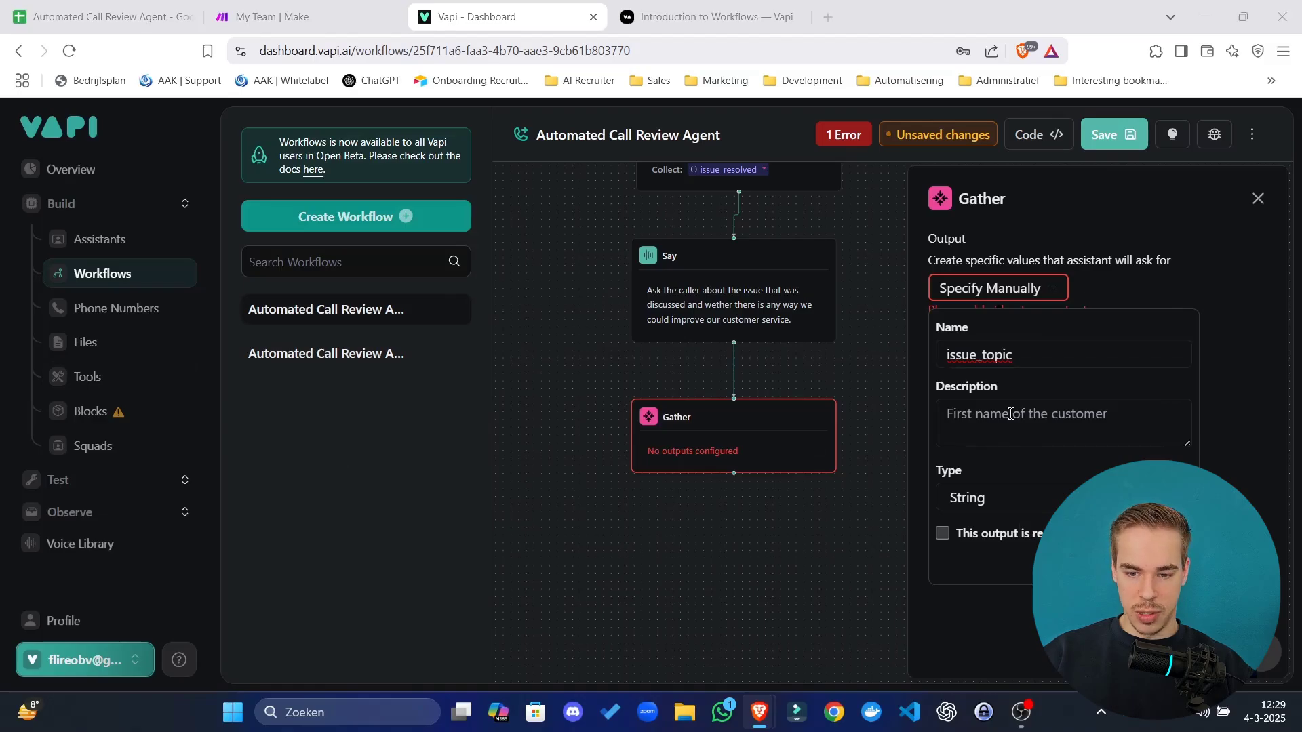
click(1010, 413)
text(Summarize the issue that the caller has discussed in the call and their satisfaction.)
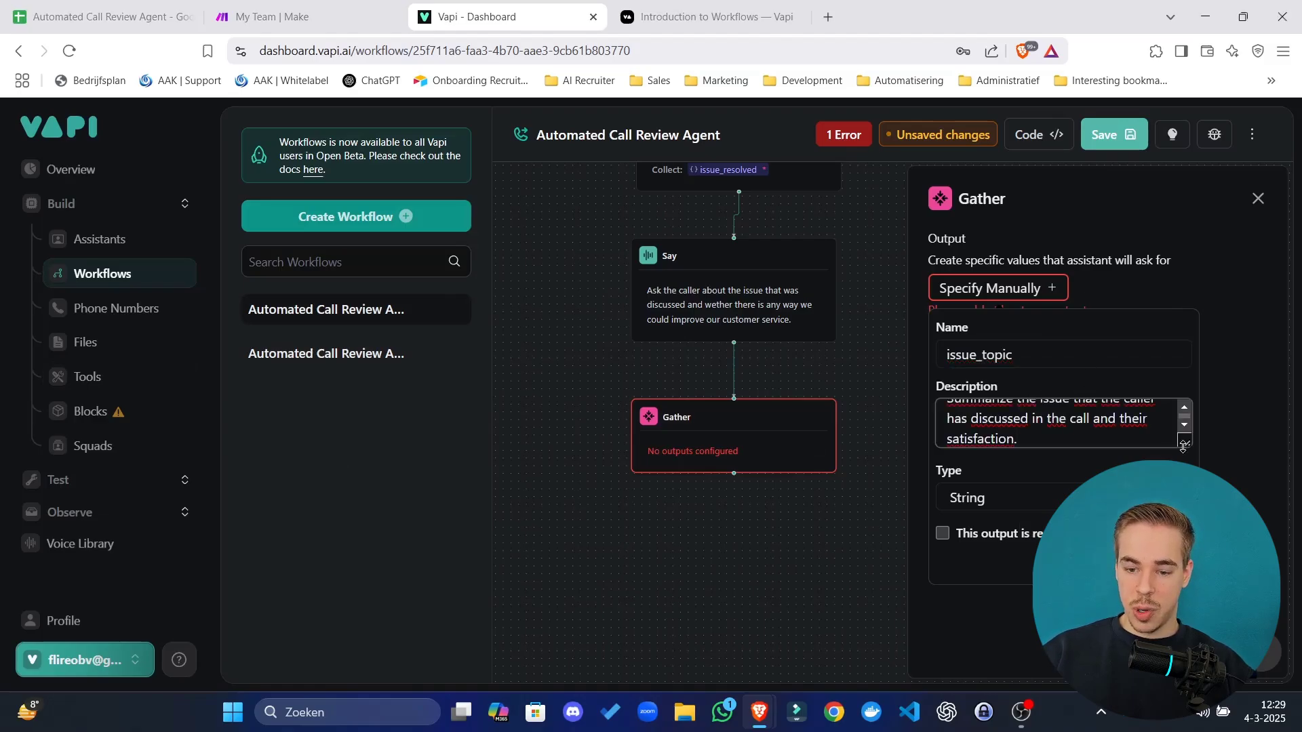
drag(1182, 446, 1185, 467)
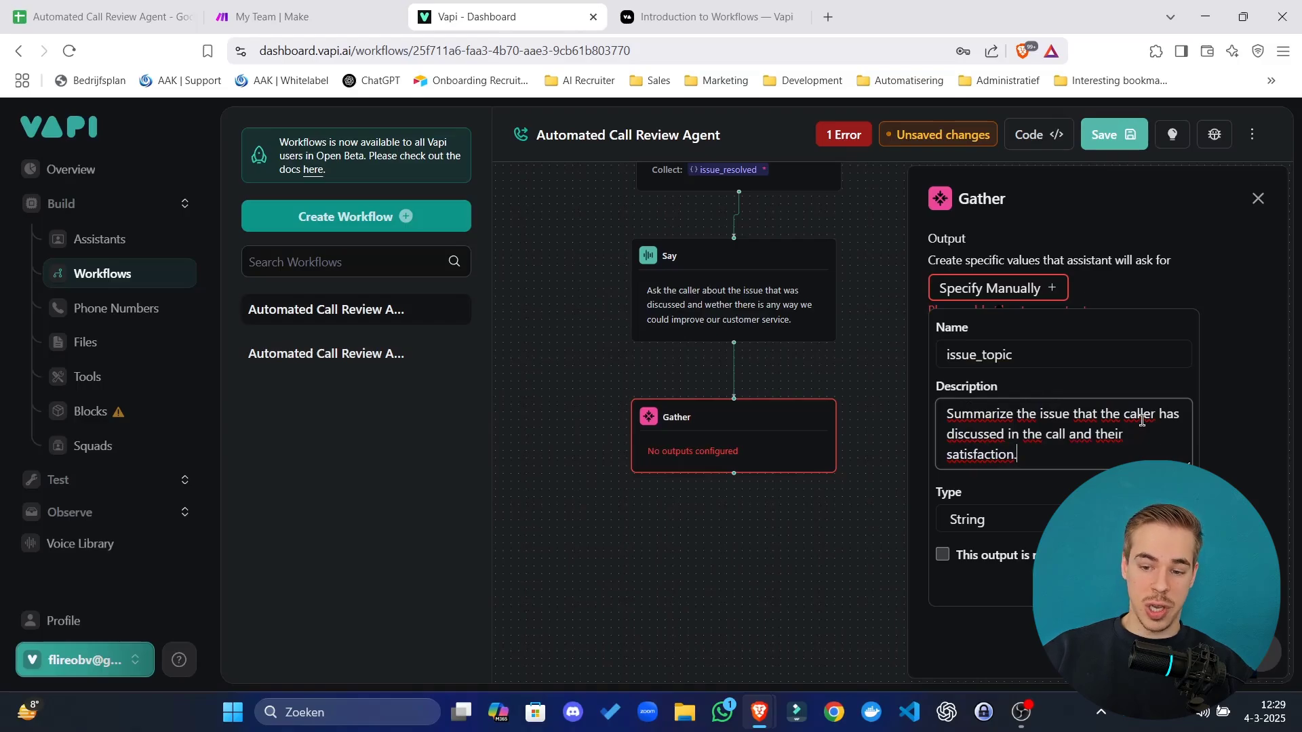
click(985, 556)
click(1167, 585)
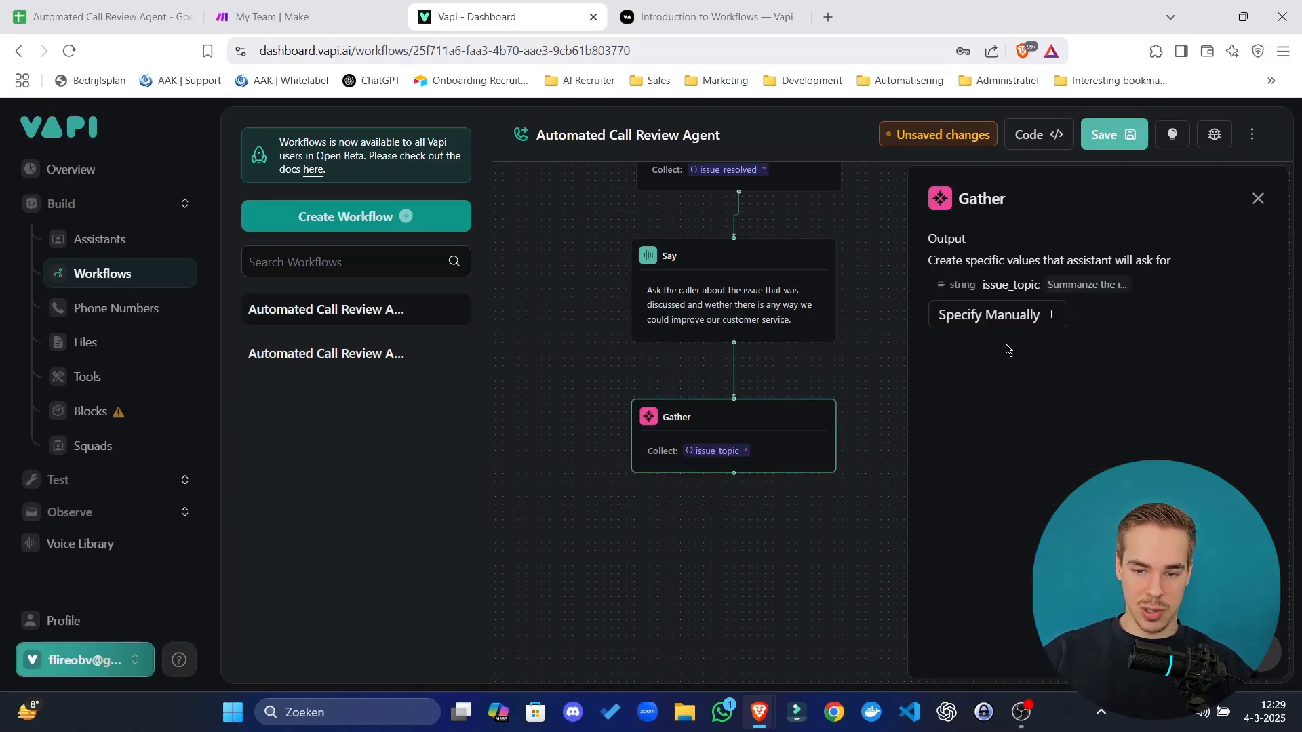
Add a second required output, tone_of_voice, describing the caller's emotional response.
click(1060, 319)
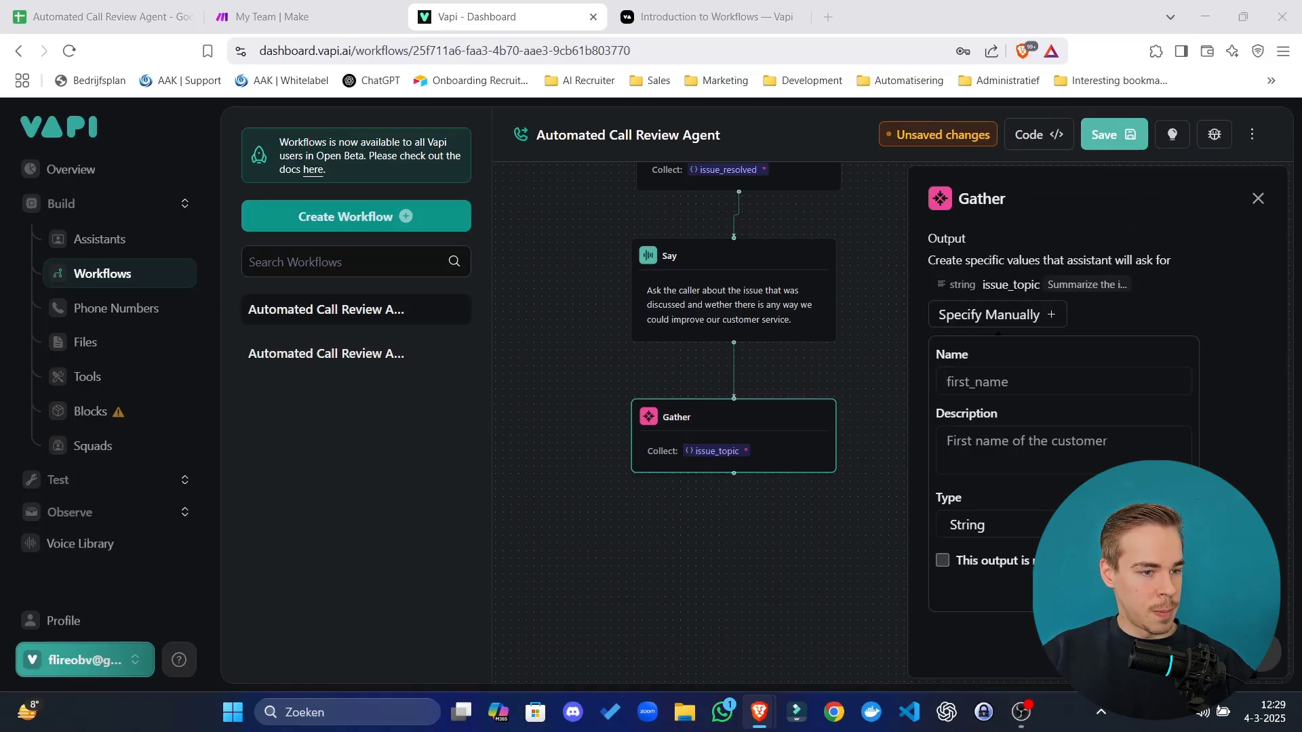
click(1019, 378)
text(tone_of_voice)
click(947, 400)
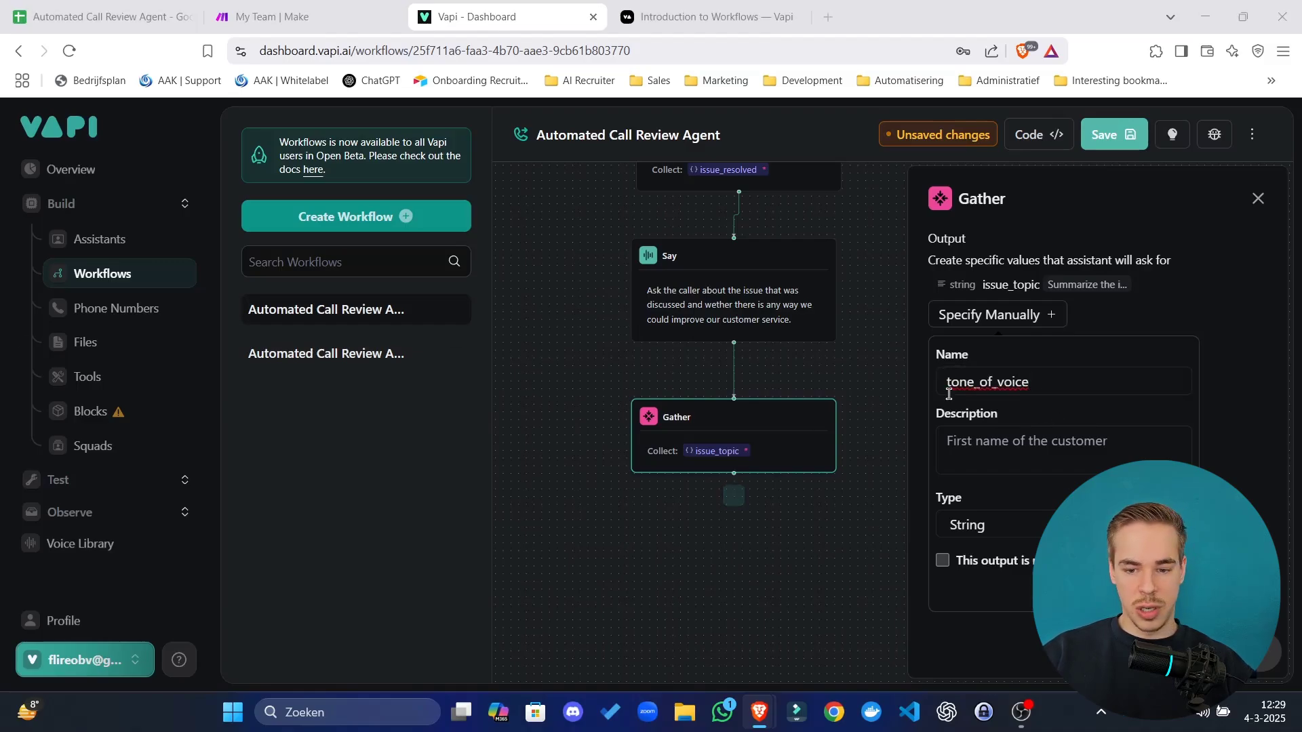
click(1022, 429)
text(Judge the customer's emotional response to this questionnaire)
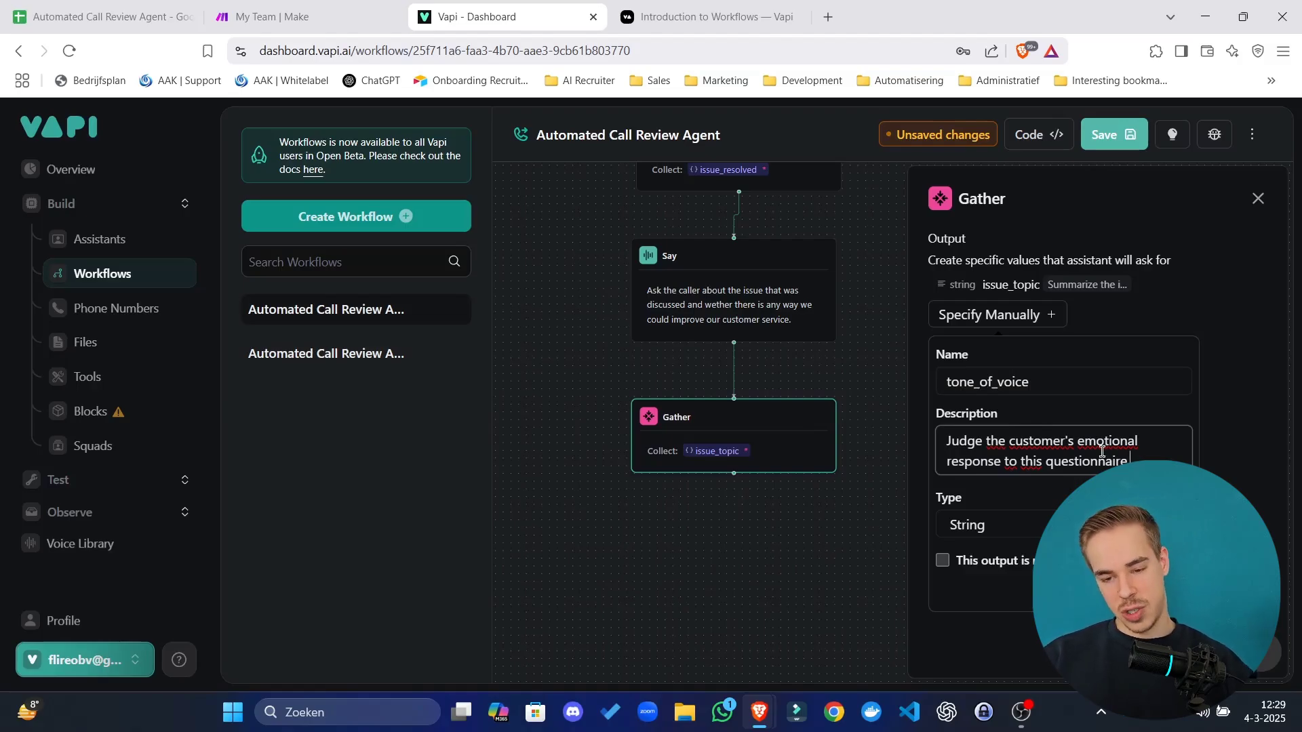
click(997, 567)
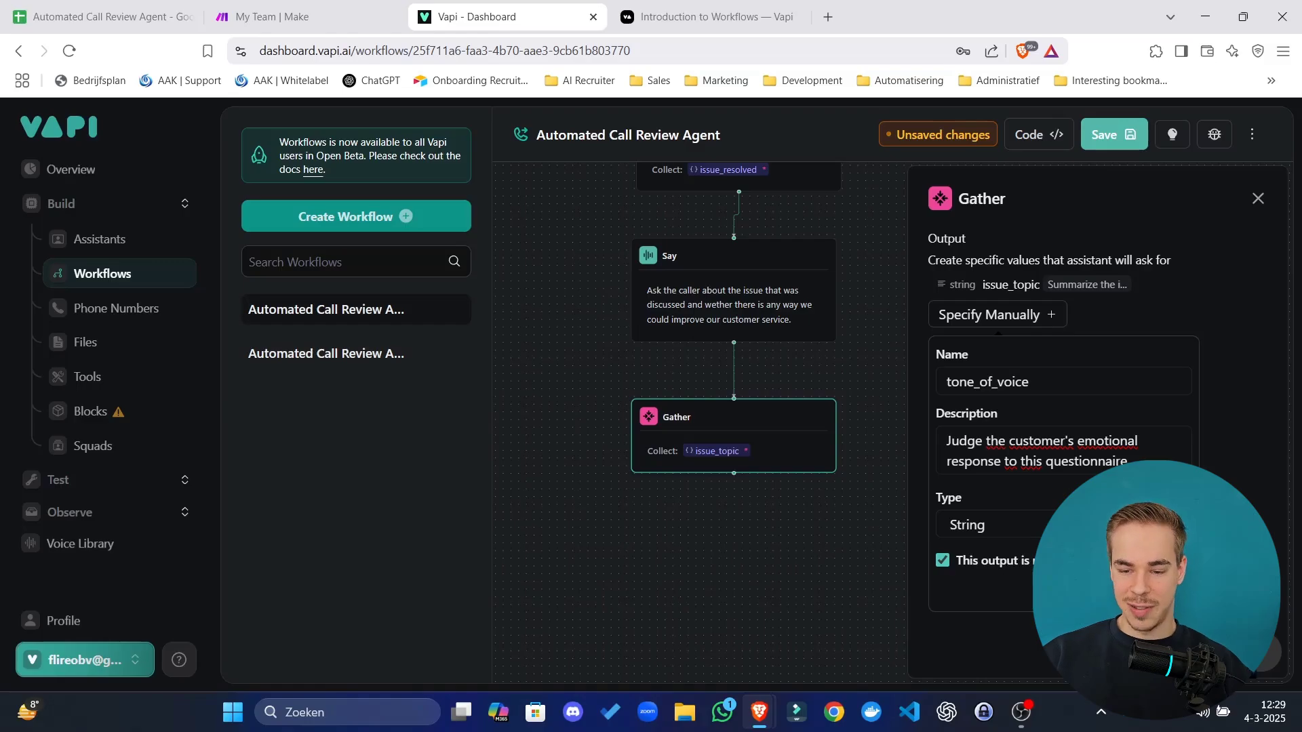
click(1156, 587)
drag(722, 604, 705, 571)
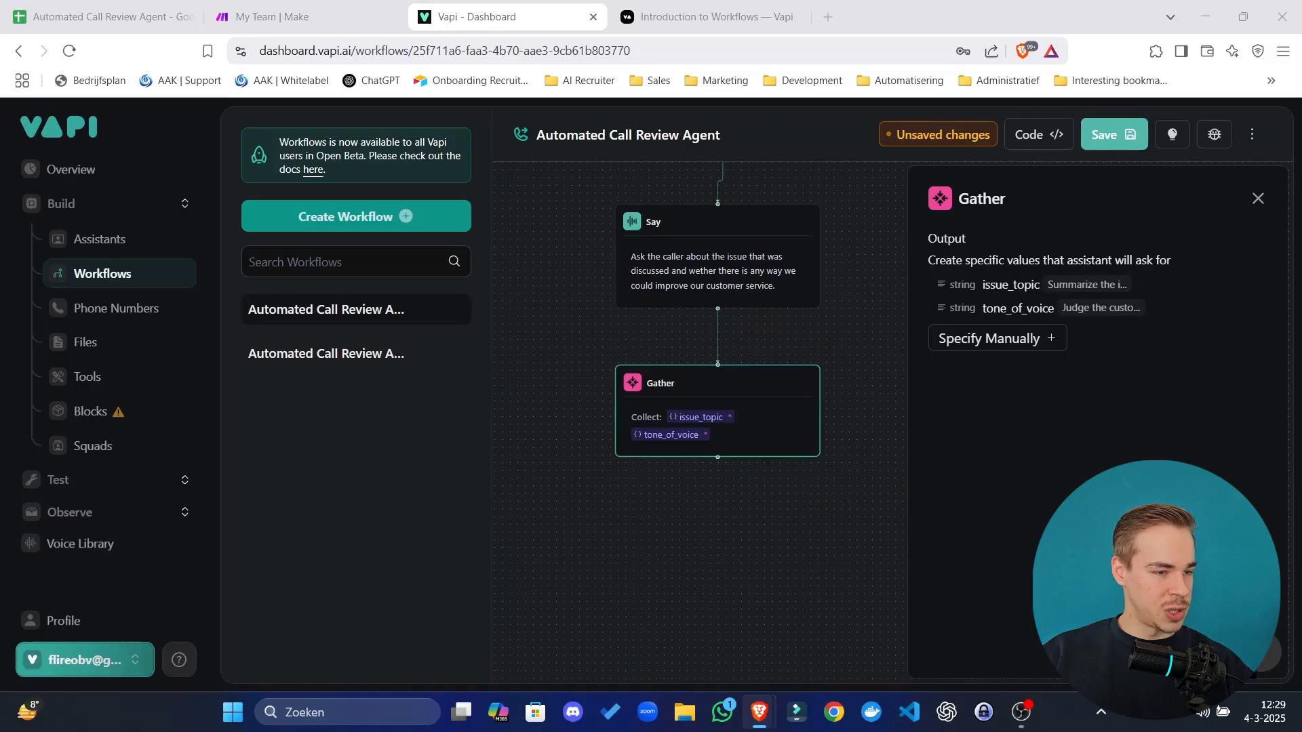
Close the Gather panel, save the Automated Call Review Agent workflow and view its Start Call section.
click(895, 267)
click(1122, 136)
drag(1046, 342, 1022, 415)
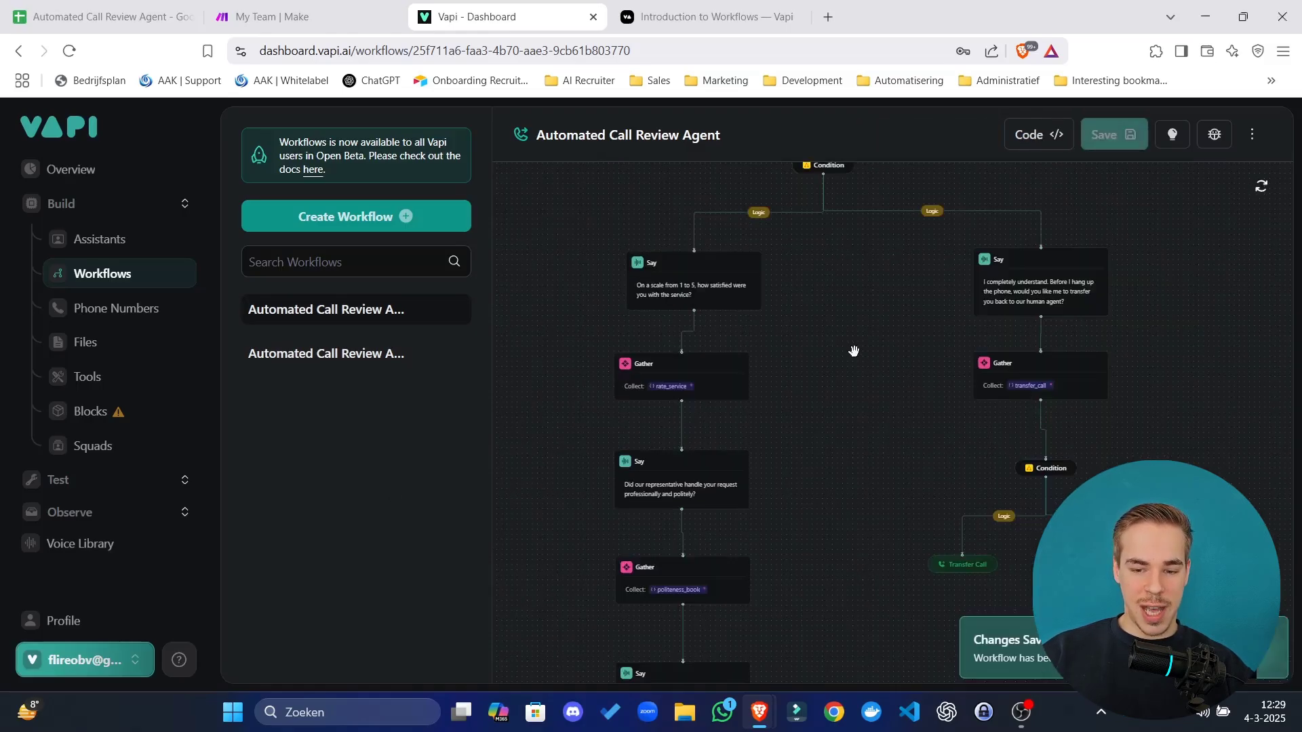
drag(853, 353, 766, 633)
drag(975, 351, 1032, 396)
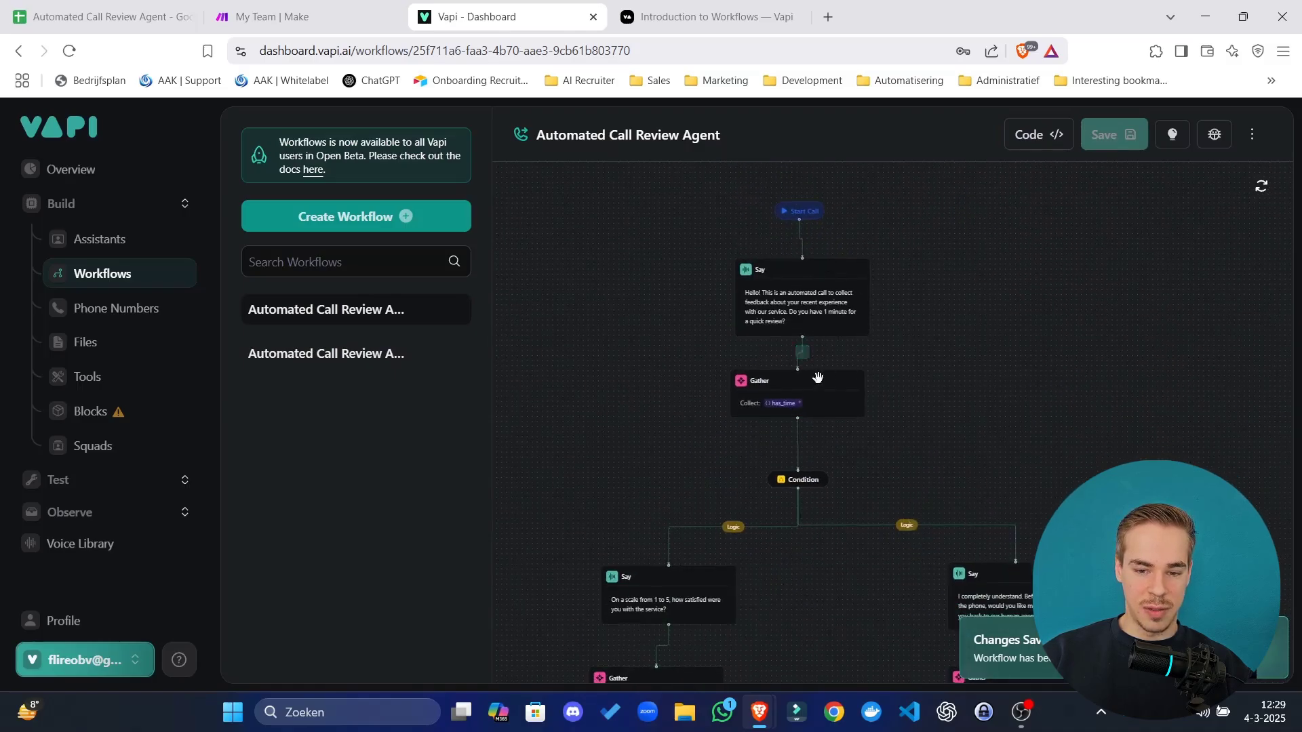
drag(619, 210, 1113, 461)
drag(1044, 417, 1008, 389)
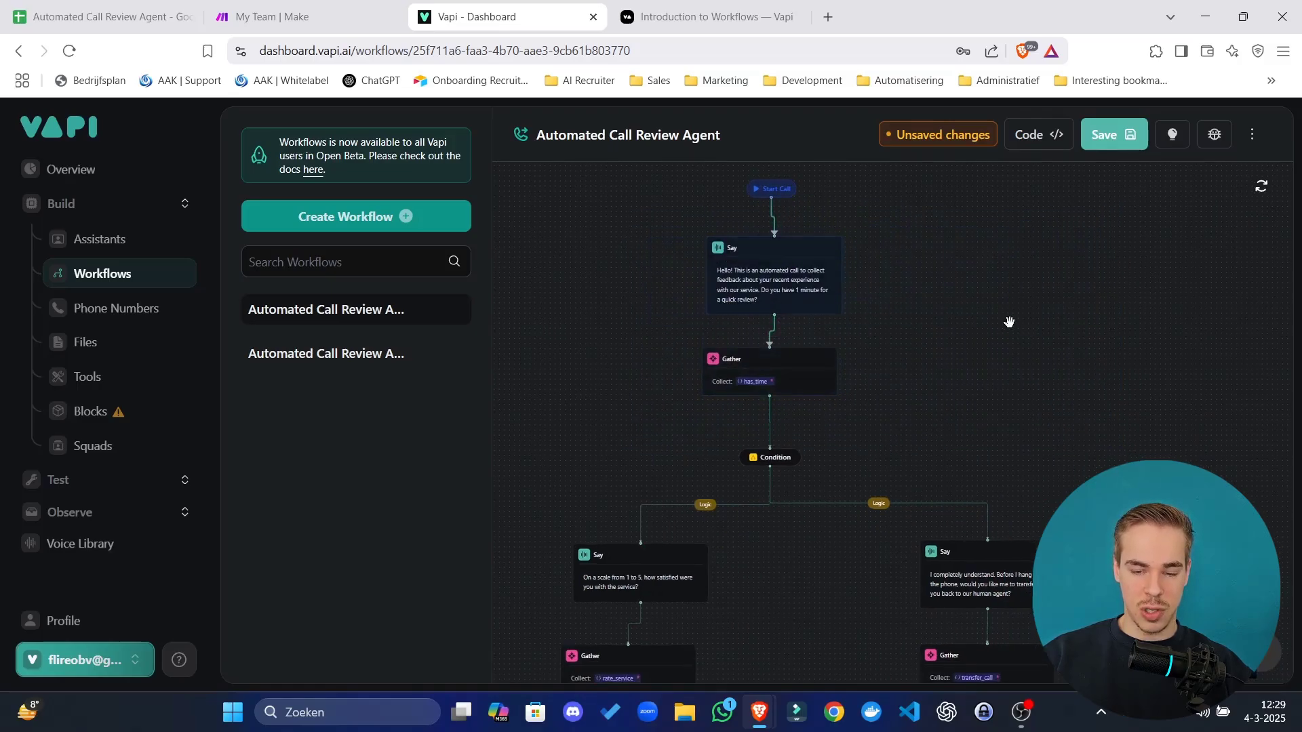
Scroll through the call flow, checking the rate_service Gather and the final Say and Gather steps.
scroll(958, 319, down, 1)
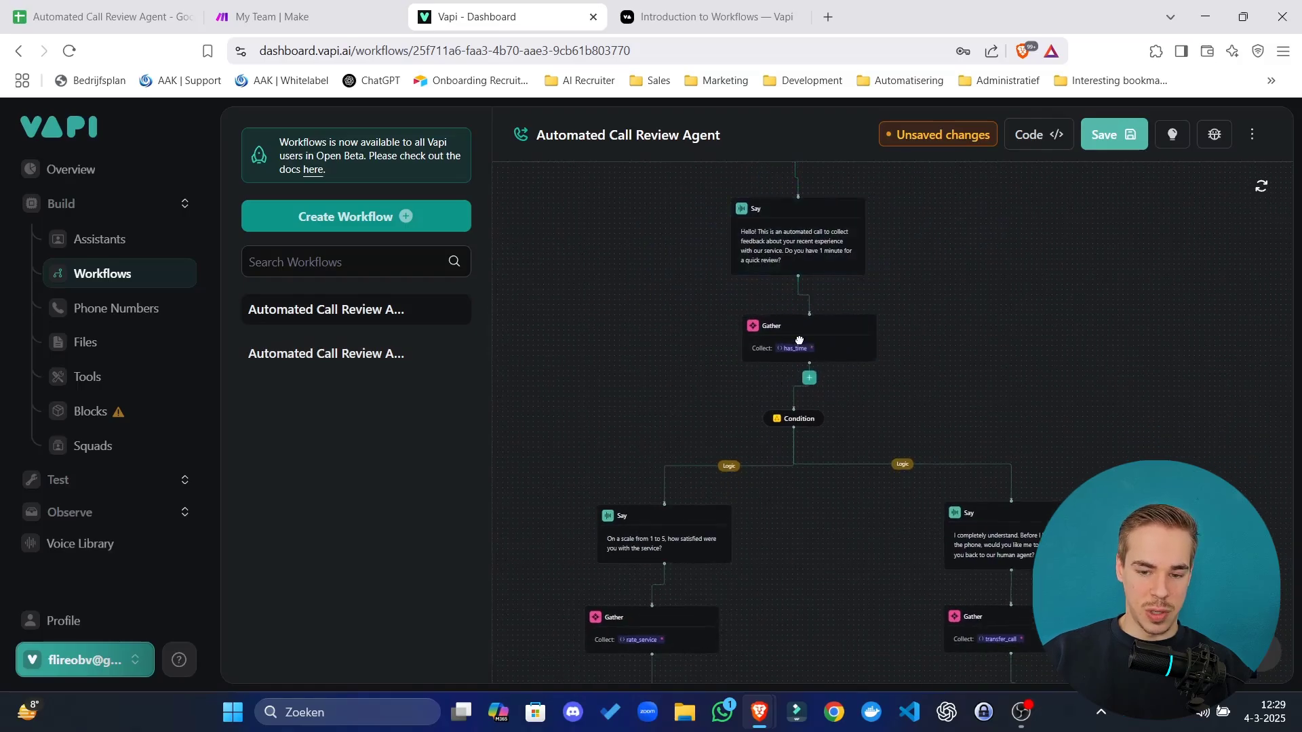
scroll(1028, 276, down, 4)
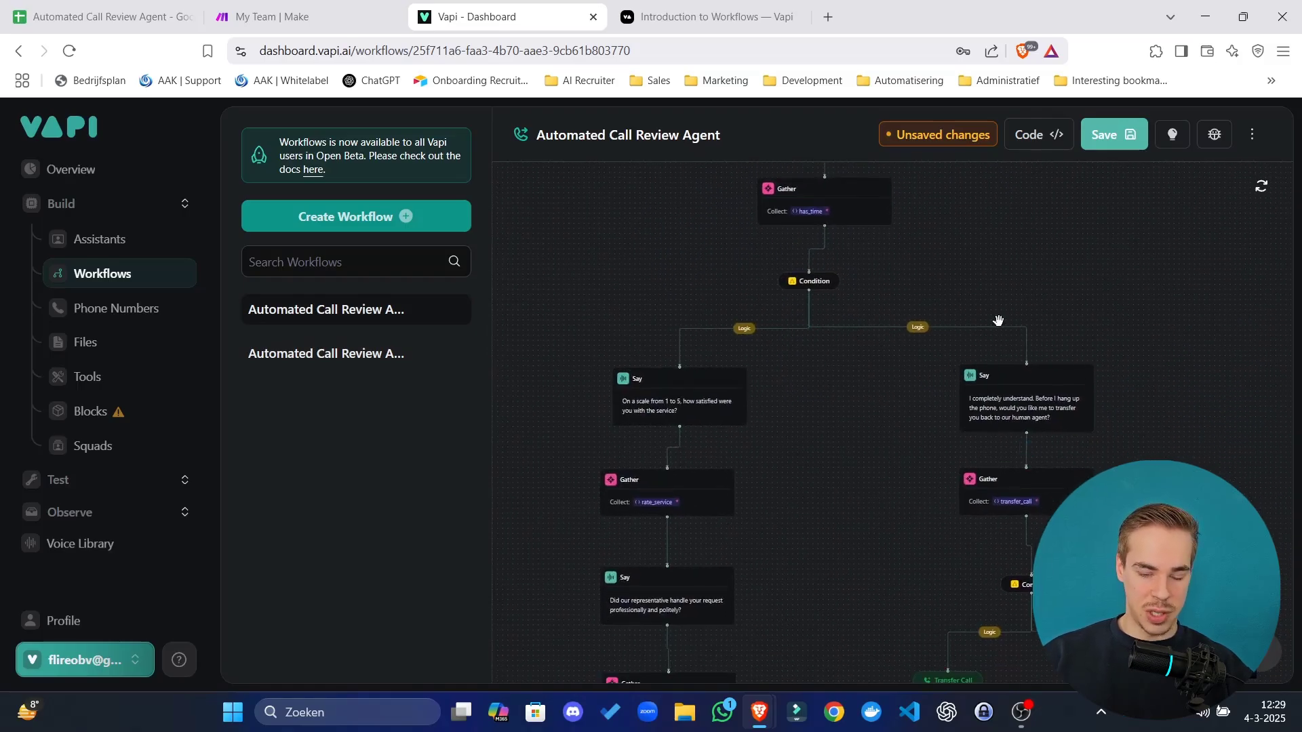
scroll(802, 532, down, 5)
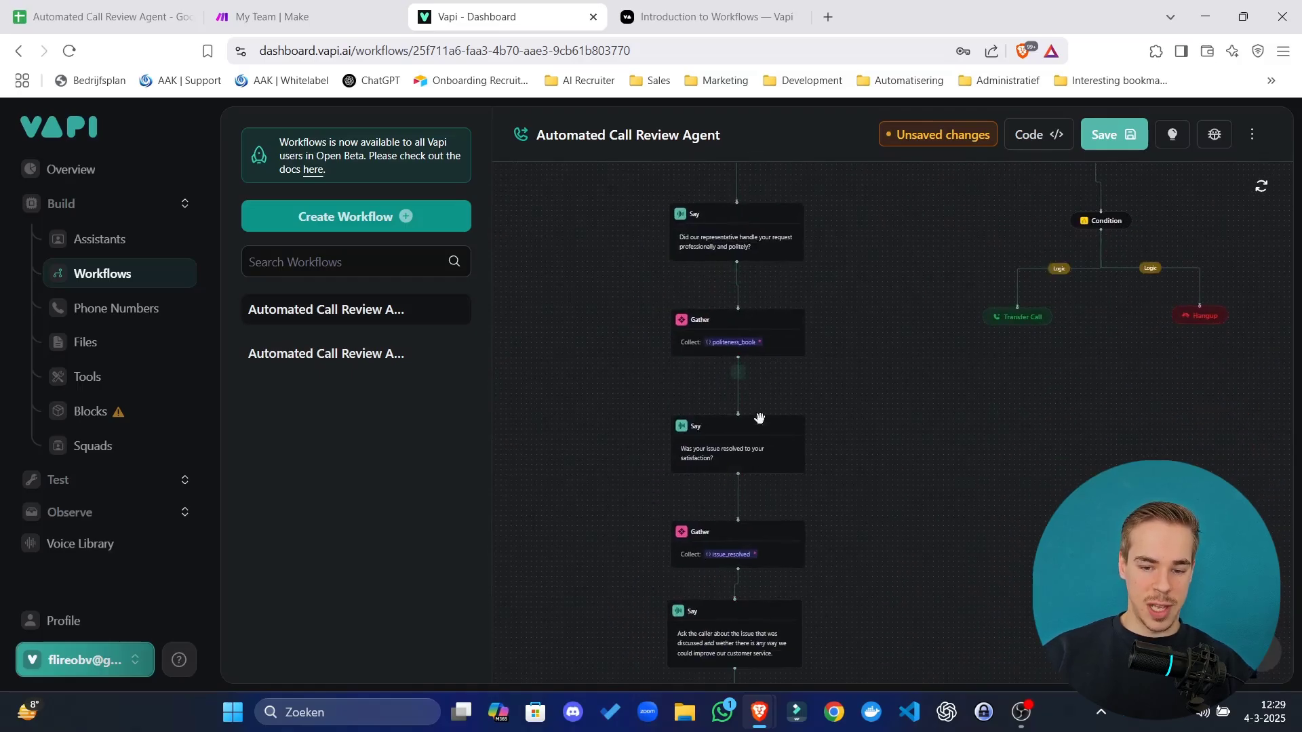
scroll(736, 678, down, 5)
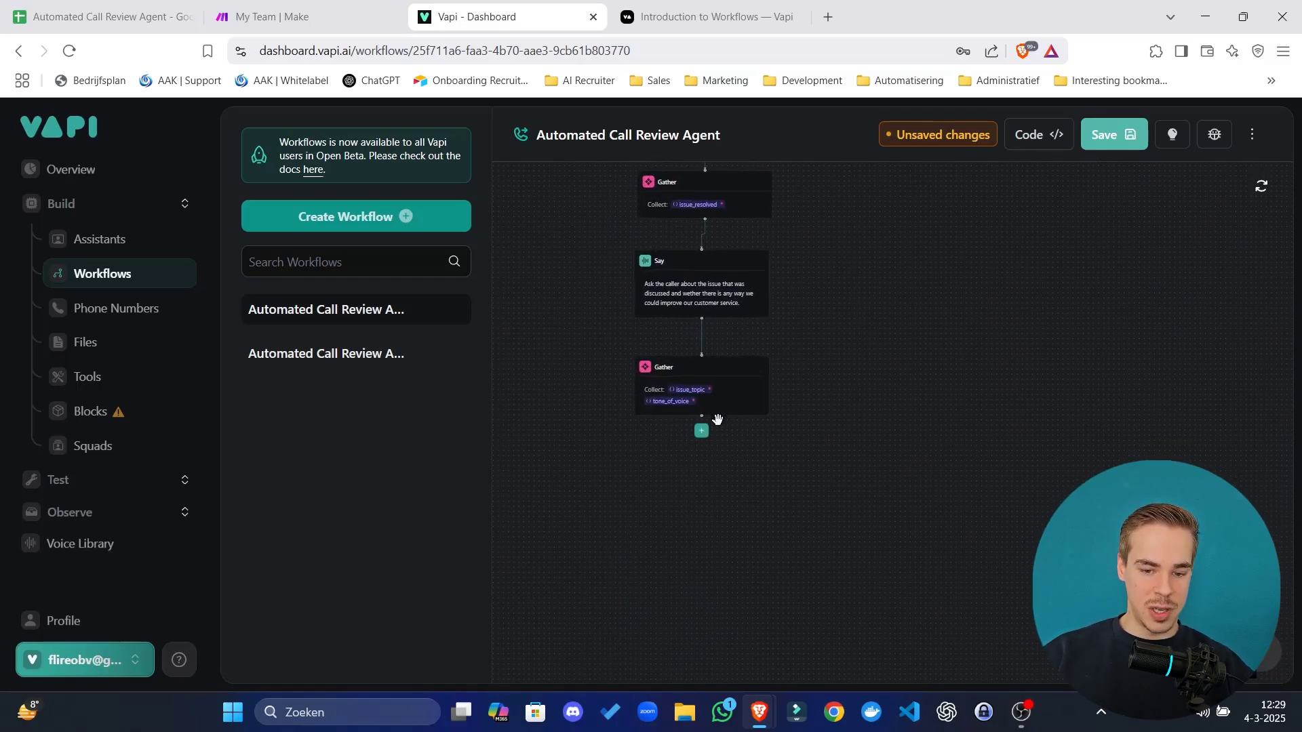
scroll(679, 269, up, 5)
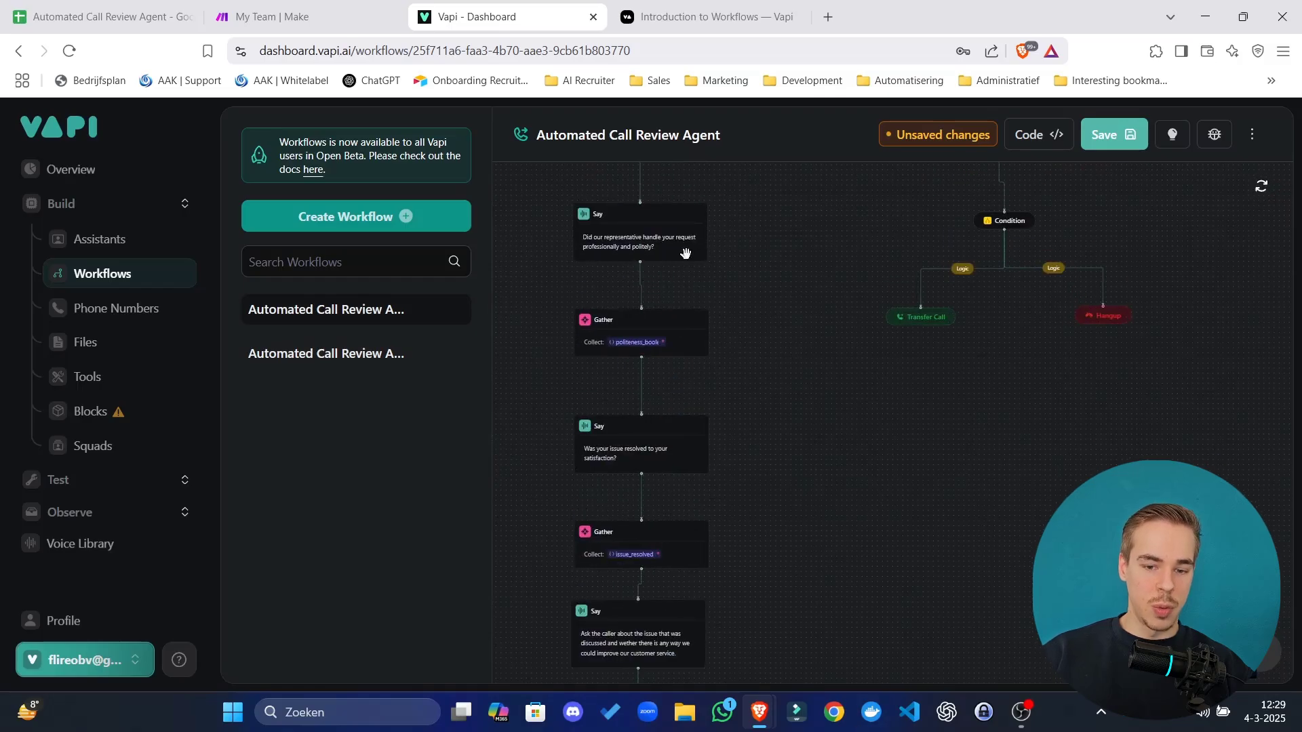
scroll(679, 268, up, 2)
click(662, 258)
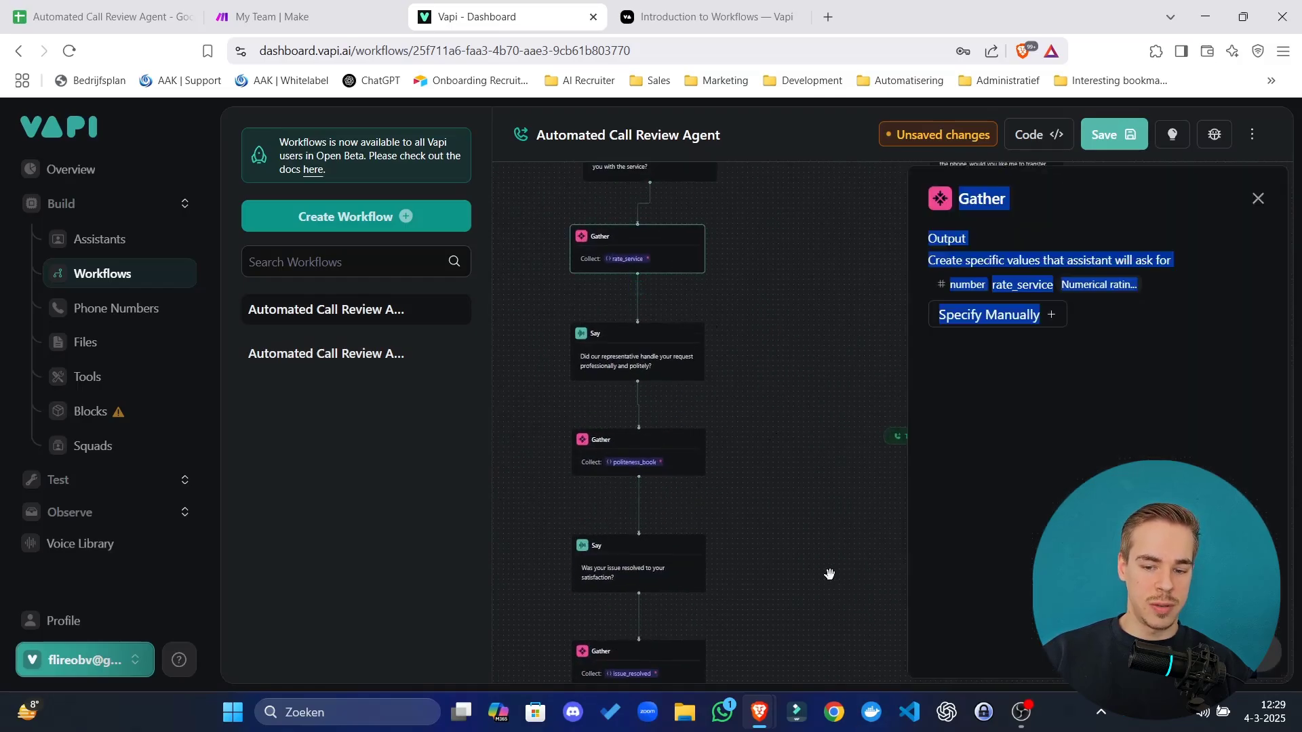
drag(829, 574, 805, 136)
click(642, 539)
scroll(830, 326, up, 4)
scroll(766, 262, down, 3)
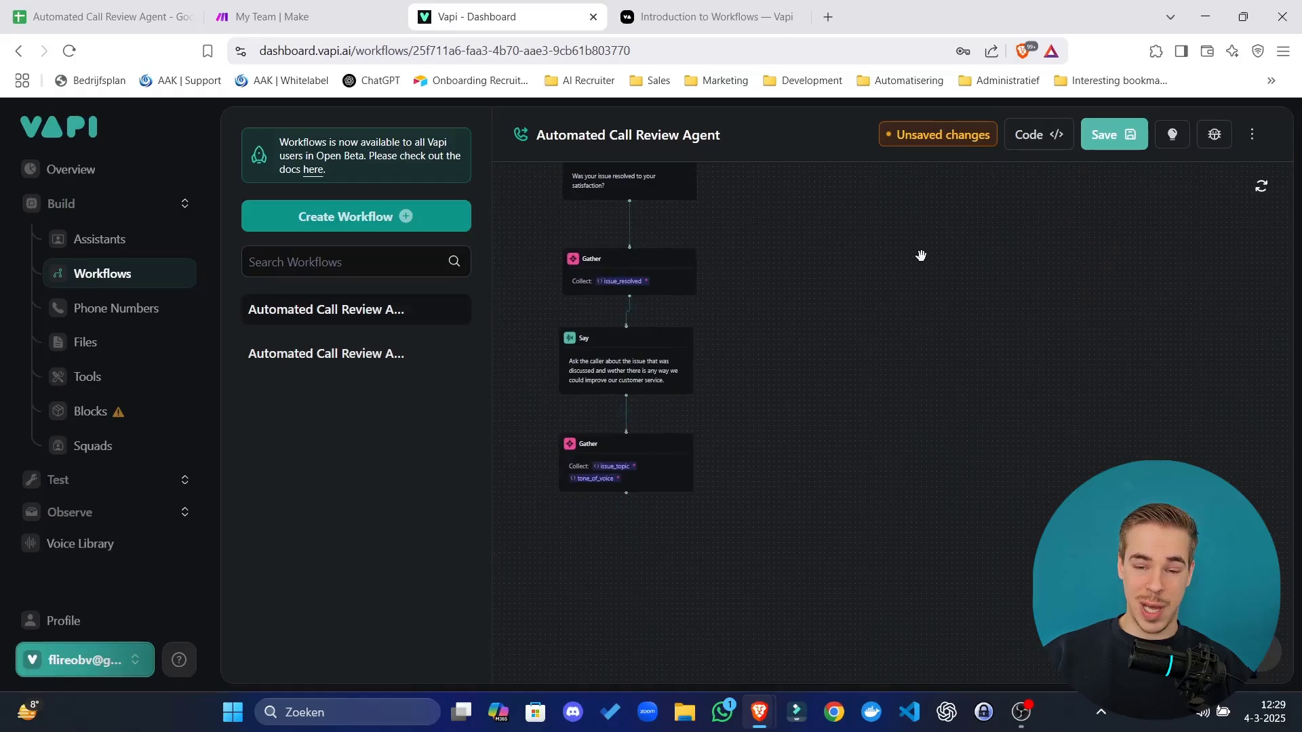
scroll(813, 305, up, 7)
scroll(737, 353, down, 3)
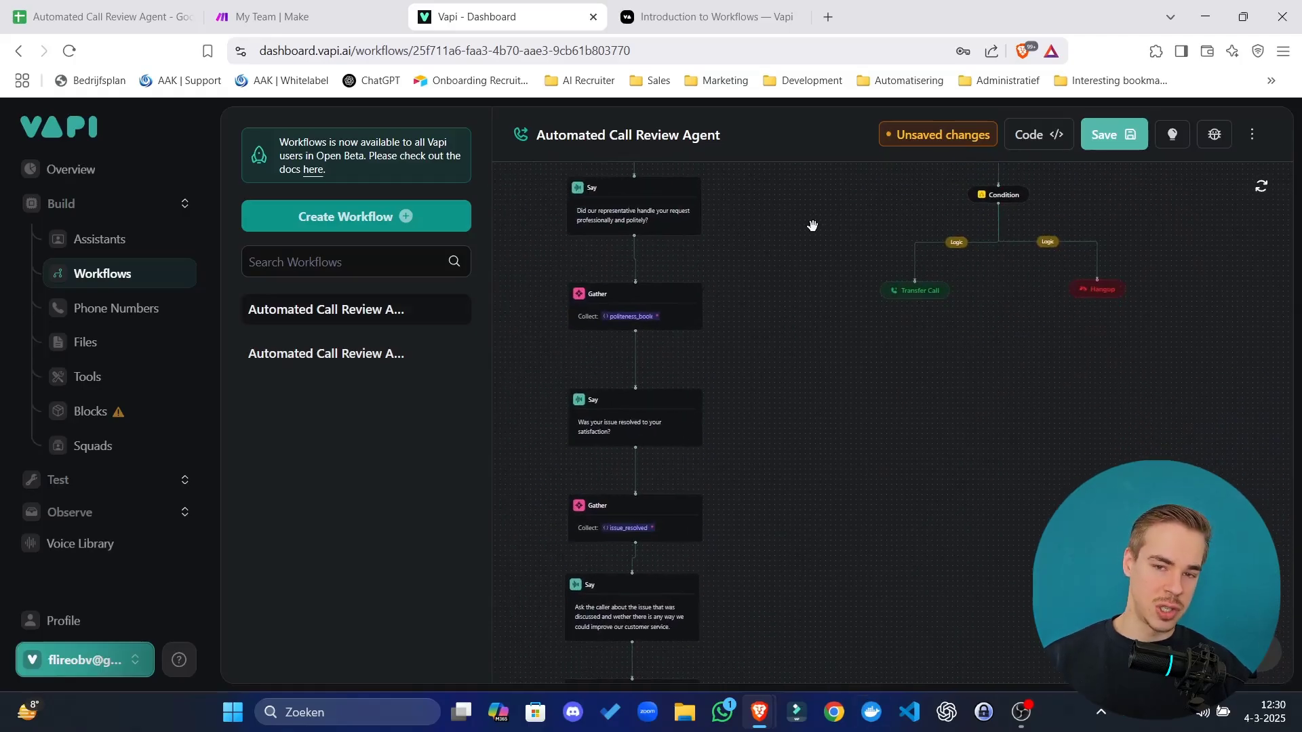
scroll(854, 339, down, 4)
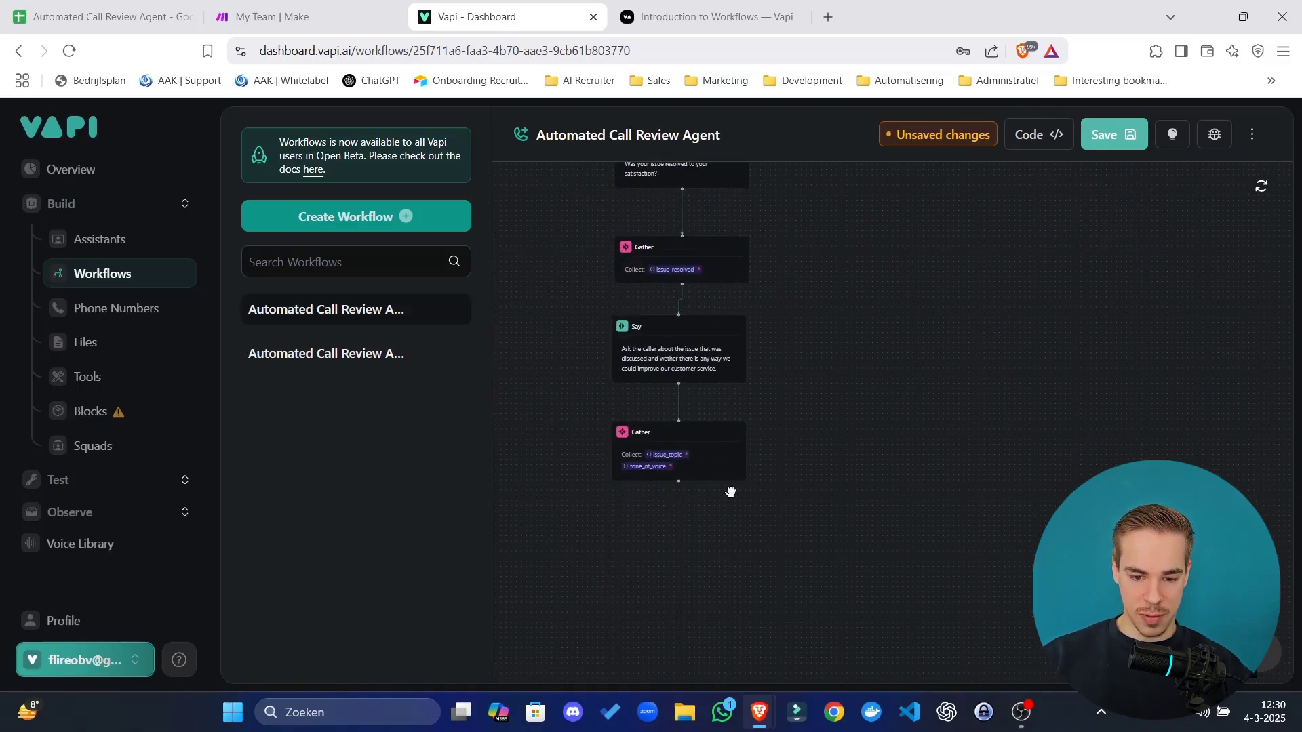
Add a POST API Request step after the final issue_topic/tone_of_voice Gather.
double_click(677, 497)
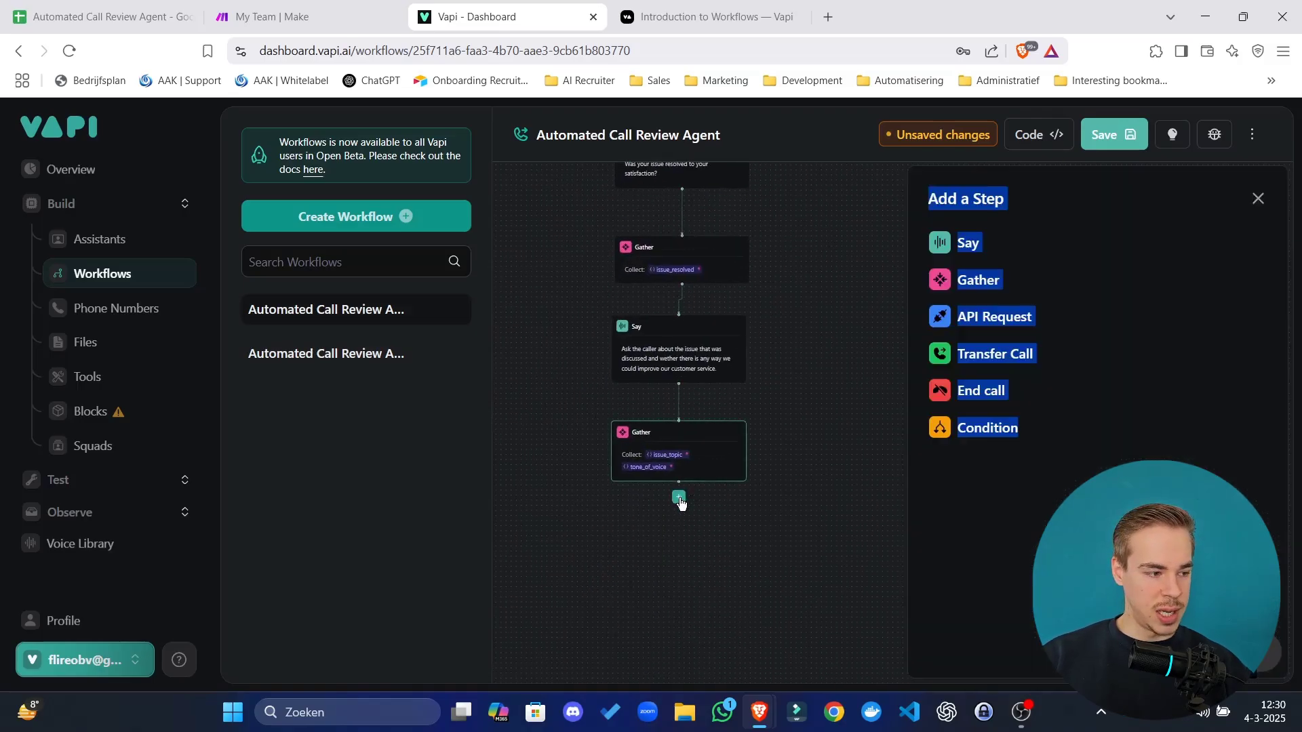
click(997, 317)
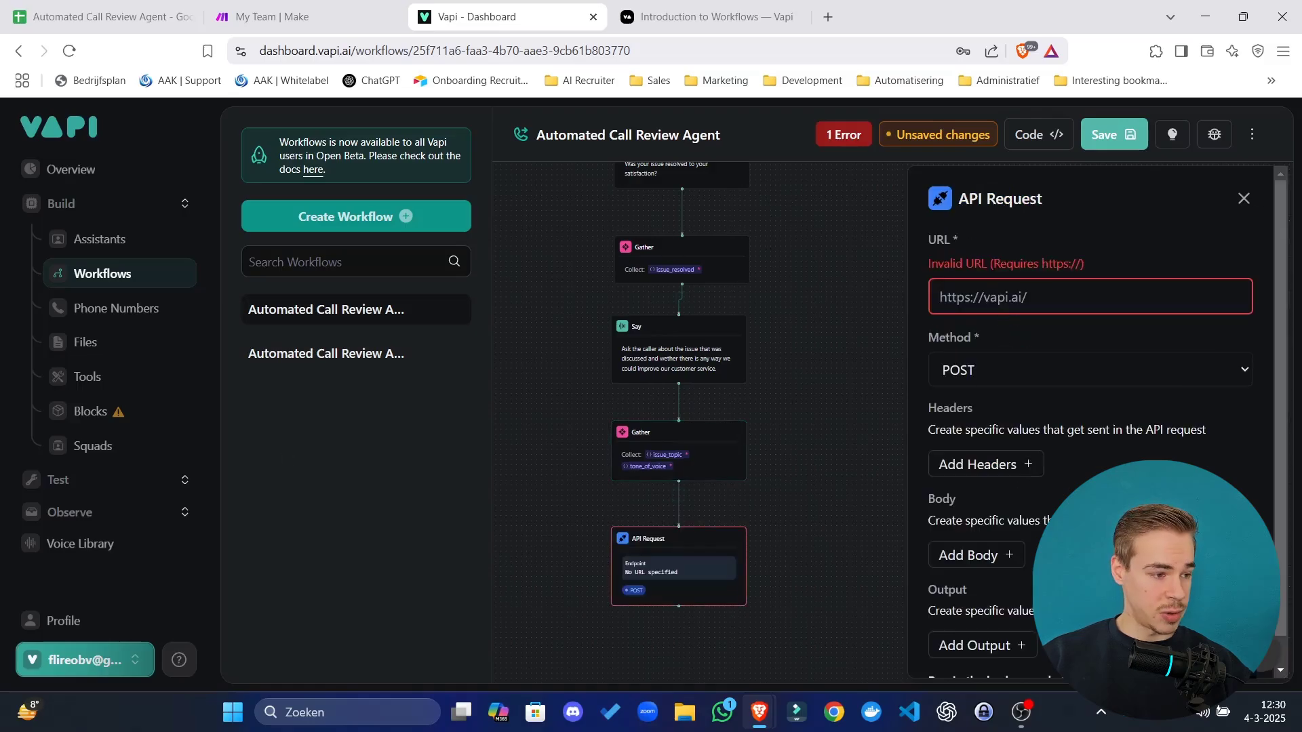
scroll(1012, 387, down, 1)
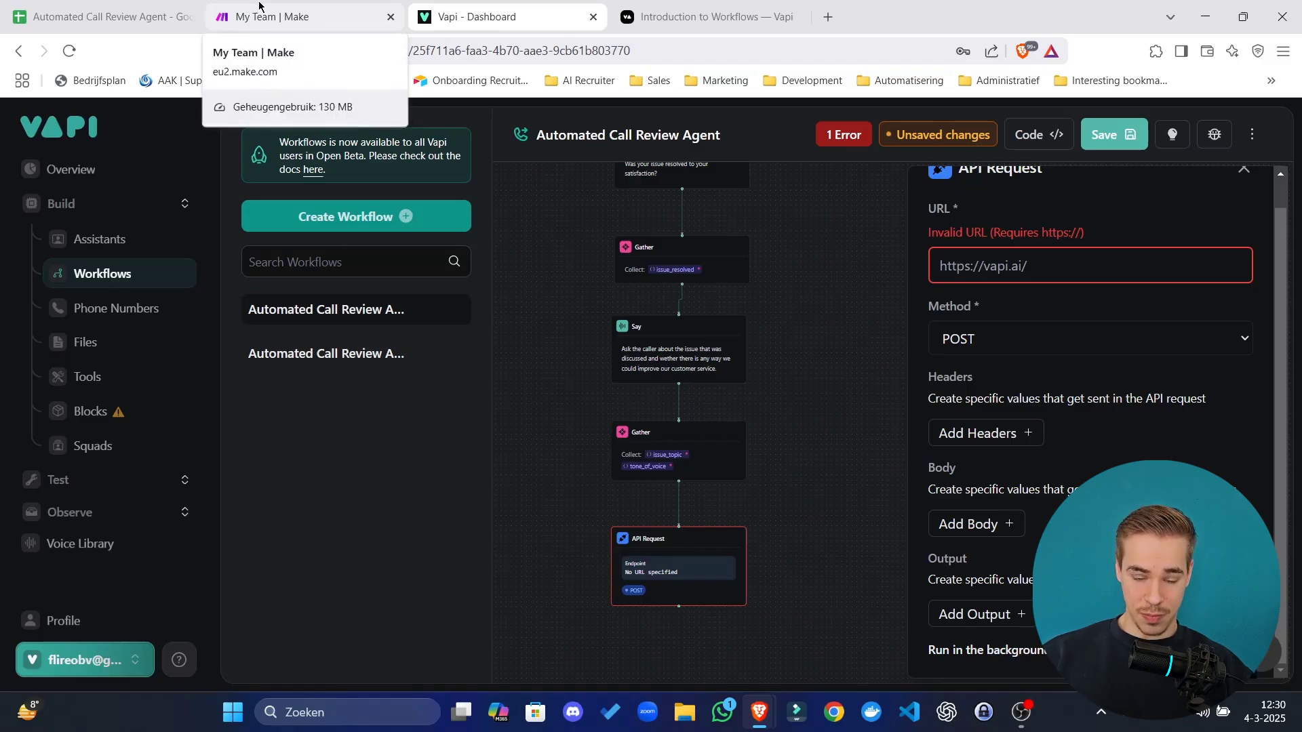
click(259, 15)
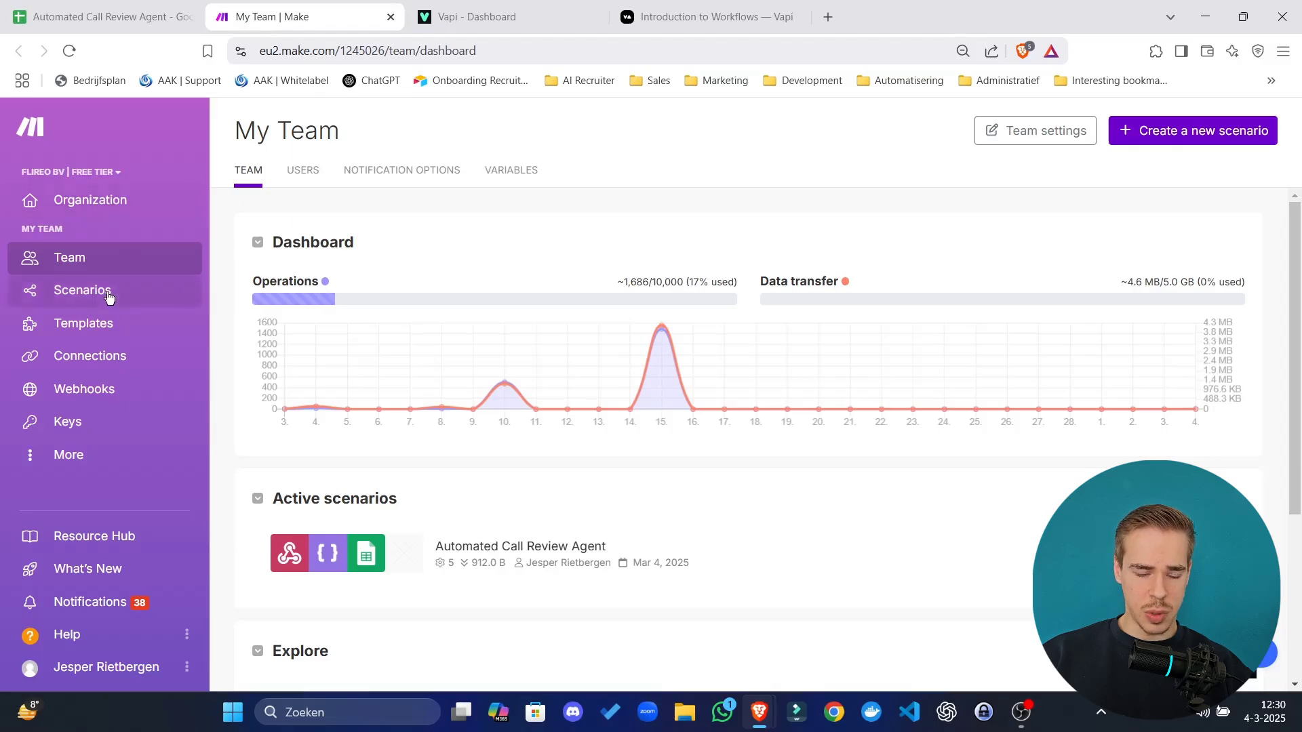
Open the Automated Call Review Agent scenario from Make's scenarios list.
click(82, 290)
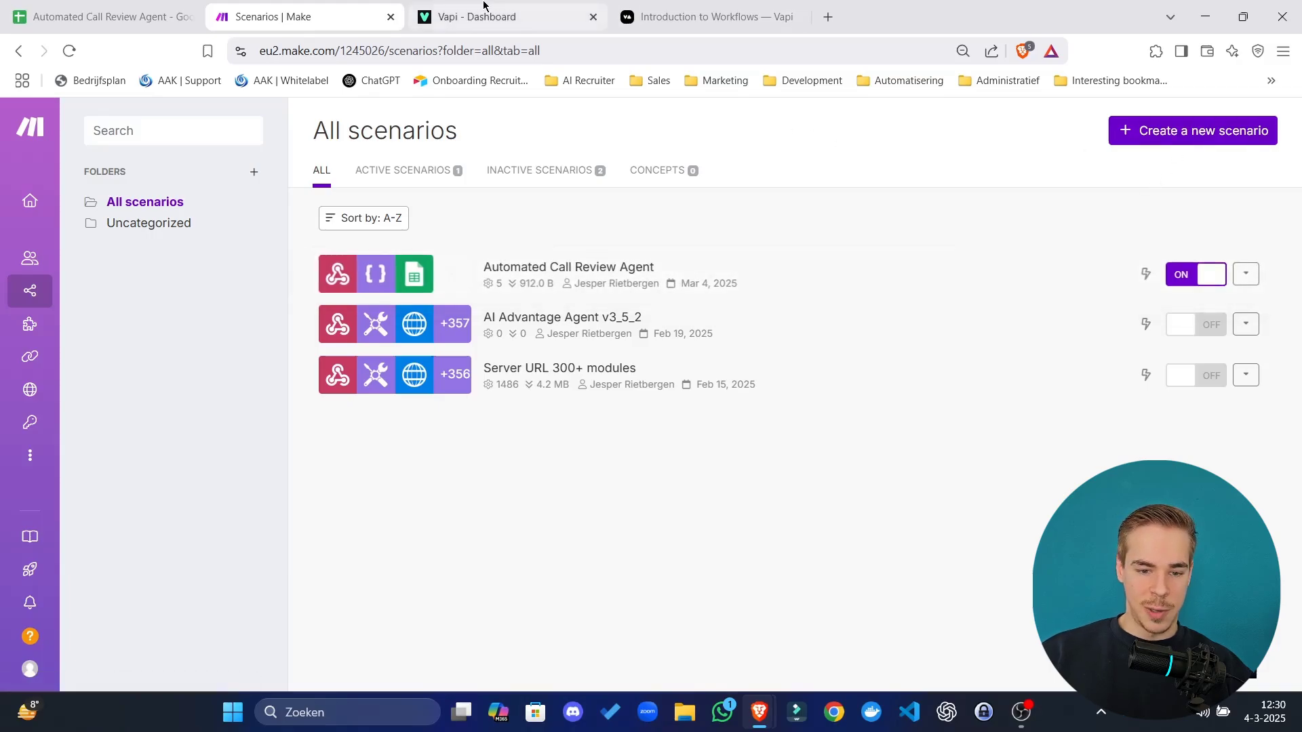
click(652, 266)
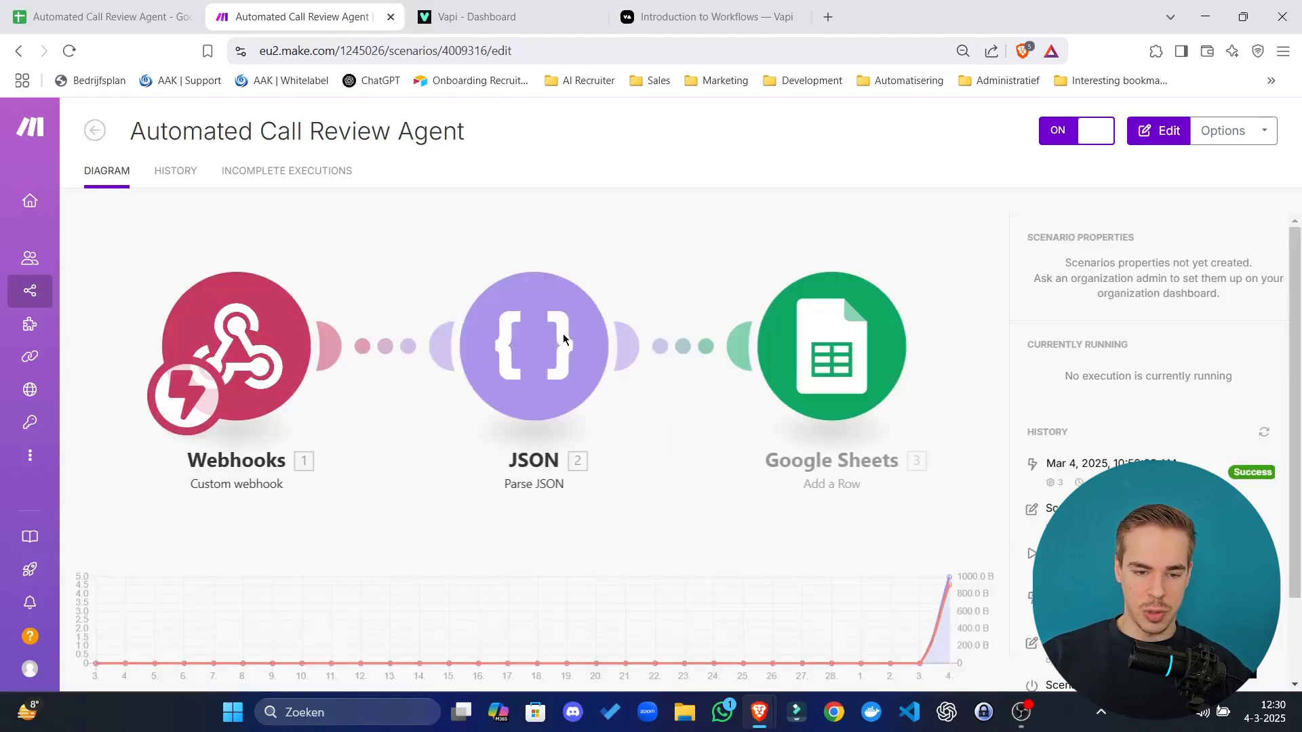
right_click(353, 345)
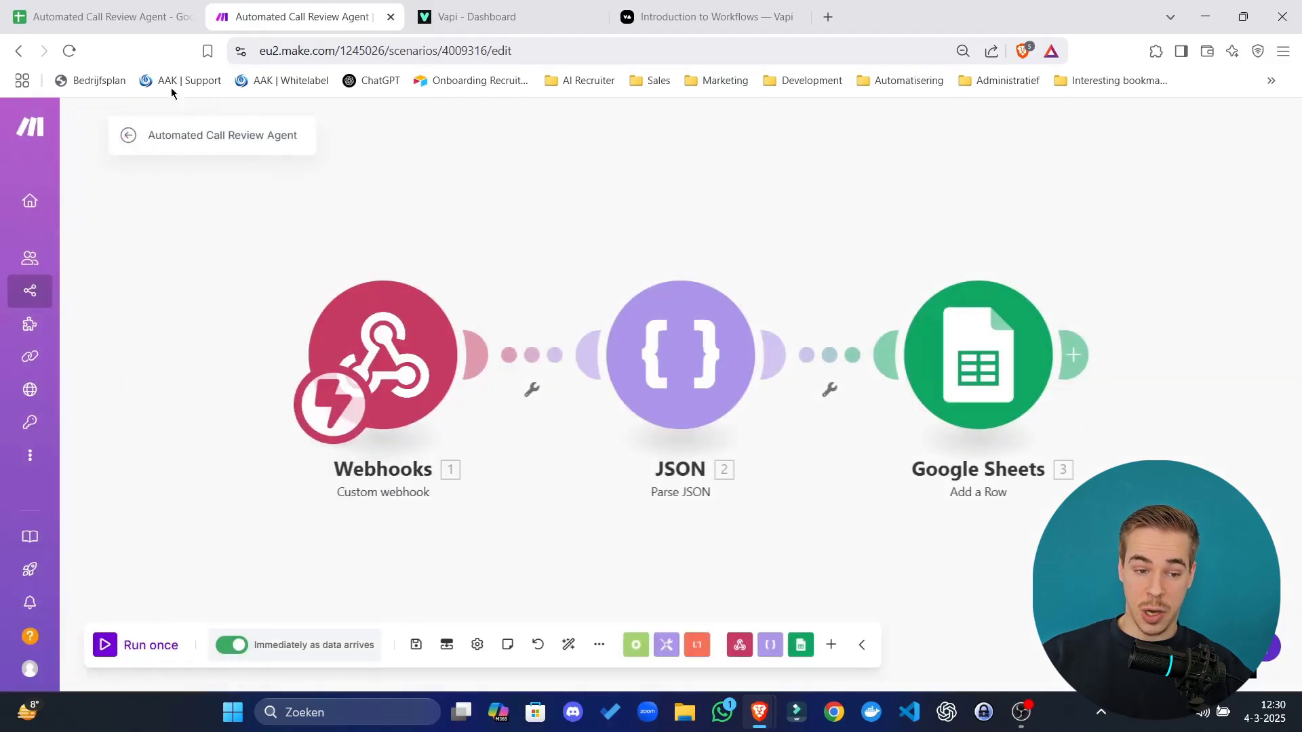
mouse_move(54, 255)
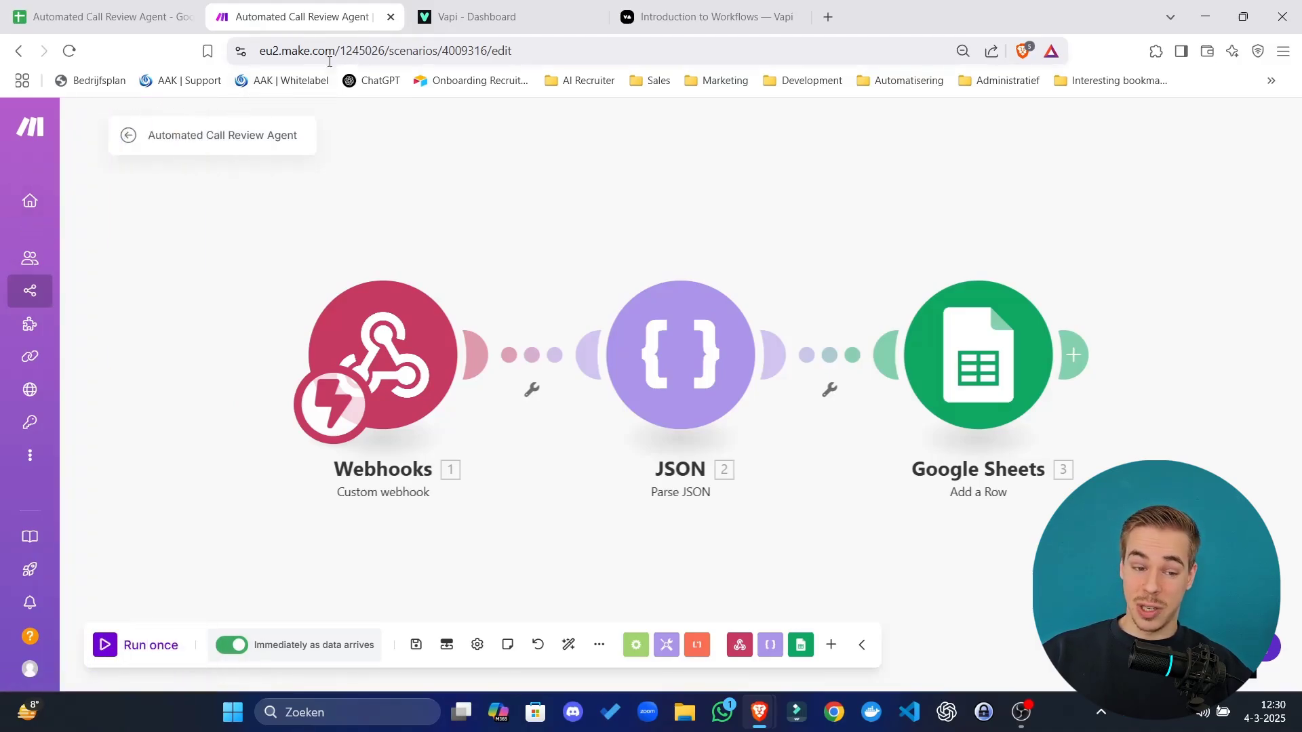
mouse_move(23, 223)
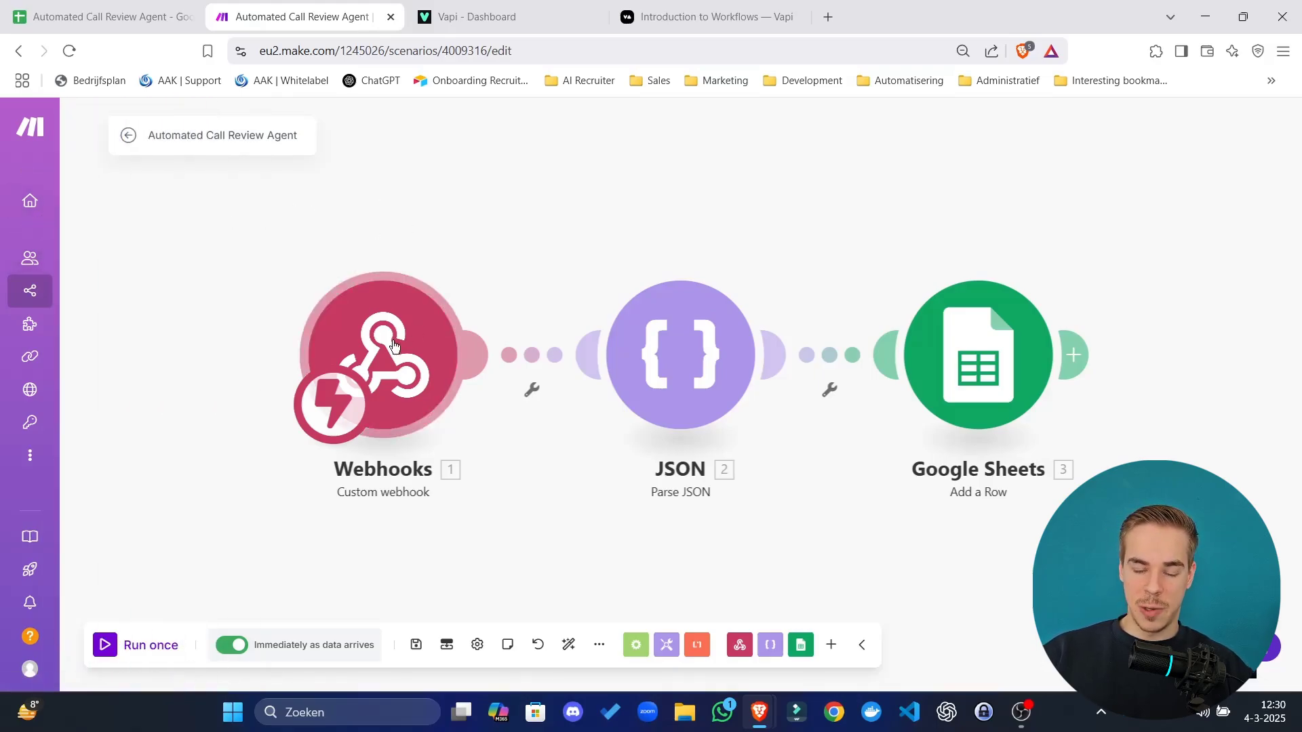
Replace the Webhooks trigger with a Custom webhook on the Automated Call Review Agent hook and copy its address.
click(394, 364)
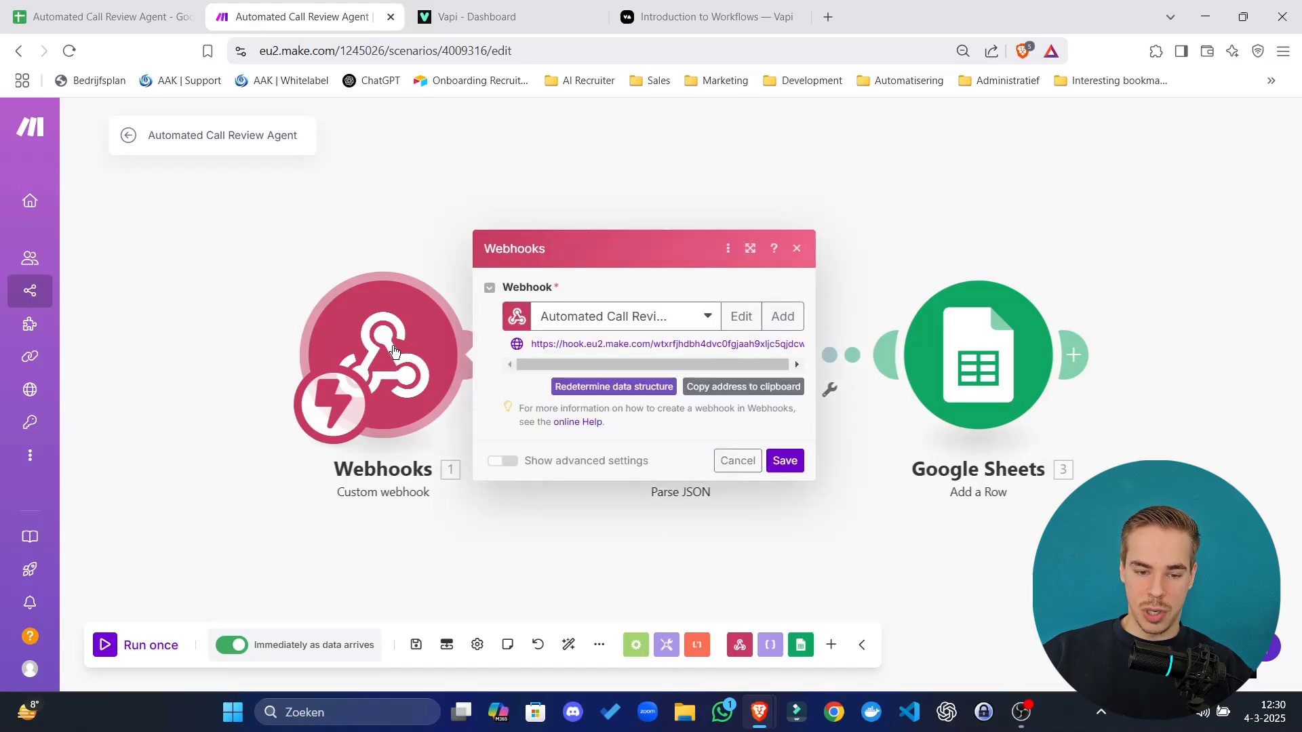
right_click(394, 364)
click(464, 531)
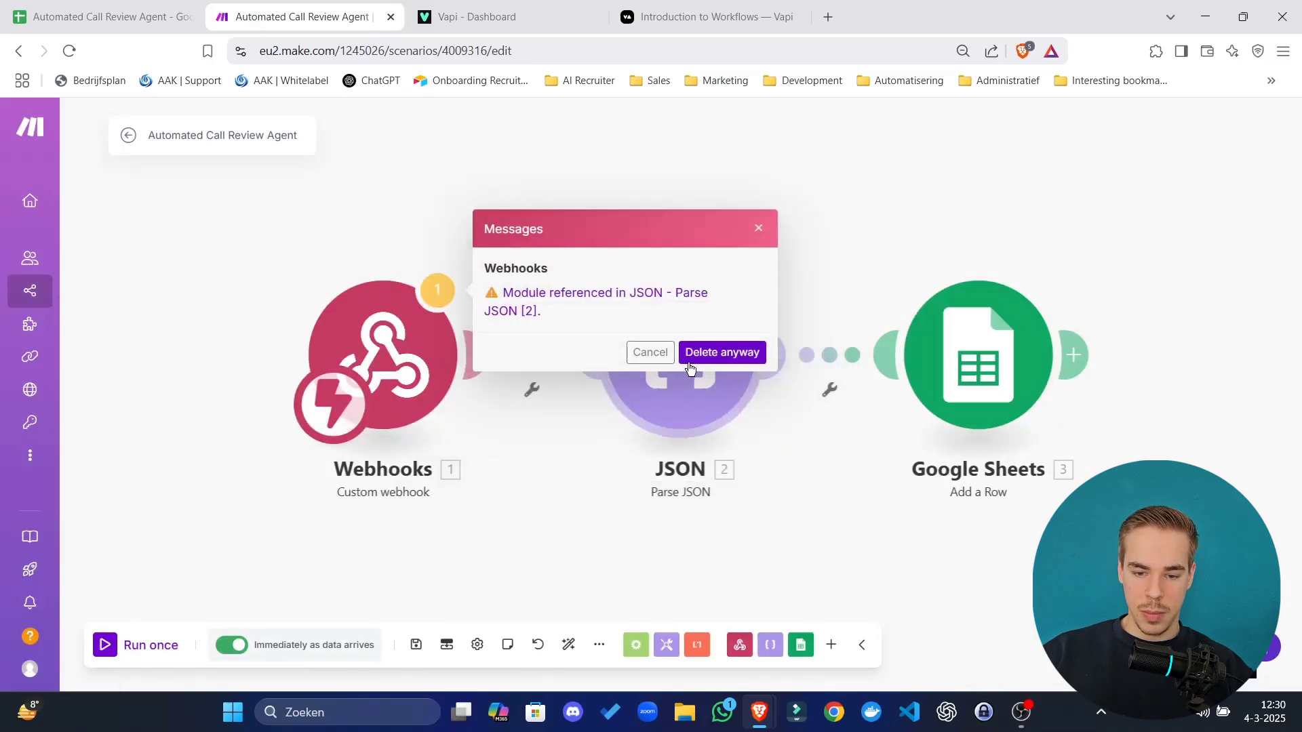
click(722, 352)
click(376, 366)
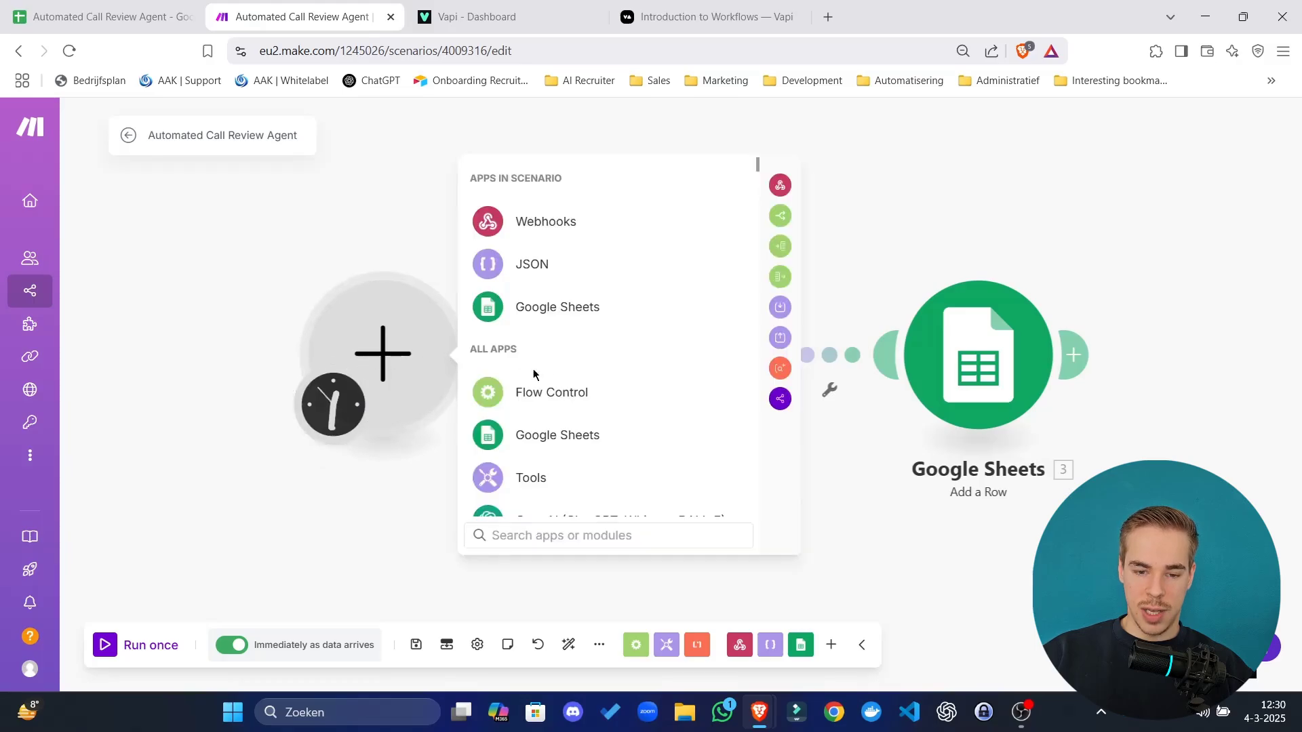
click(535, 221)
click(599, 358)
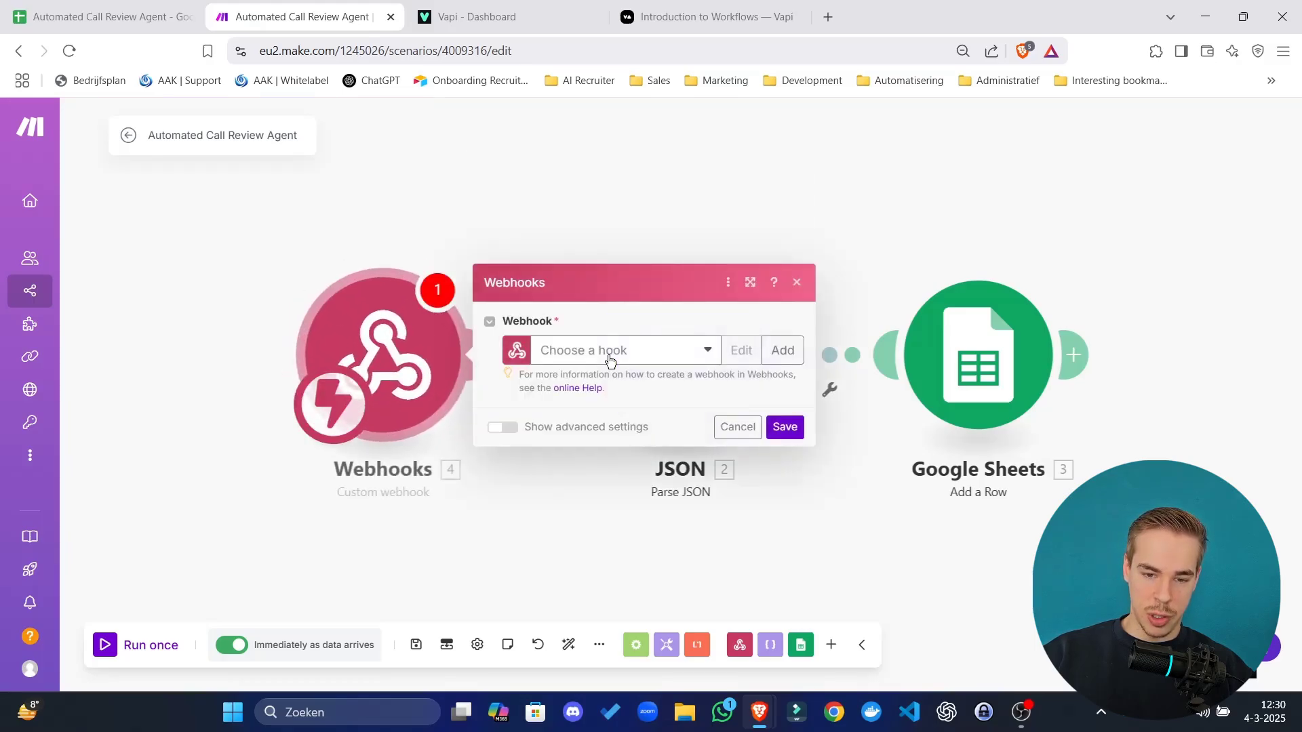
click(602, 352)
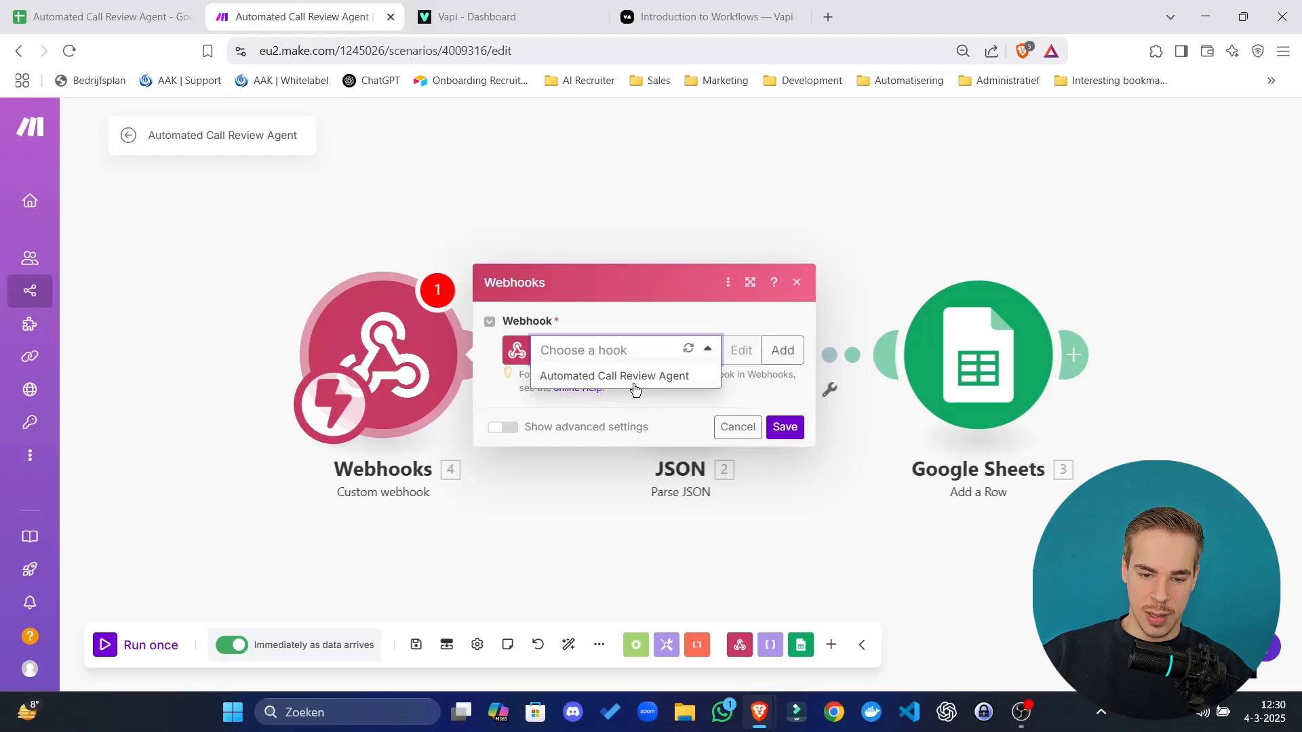
click(783, 350)
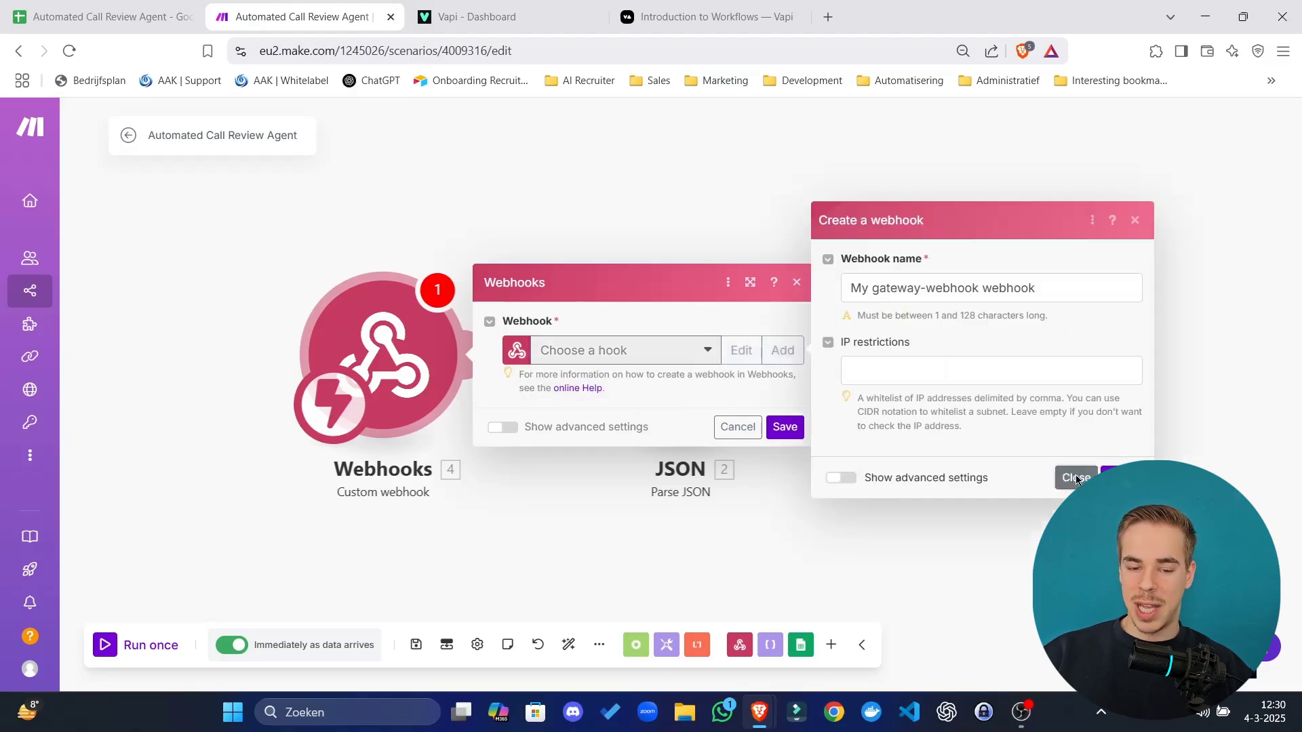
click(1075, 477)
click(668, 345)
click(624, 377)
click(705, 387)
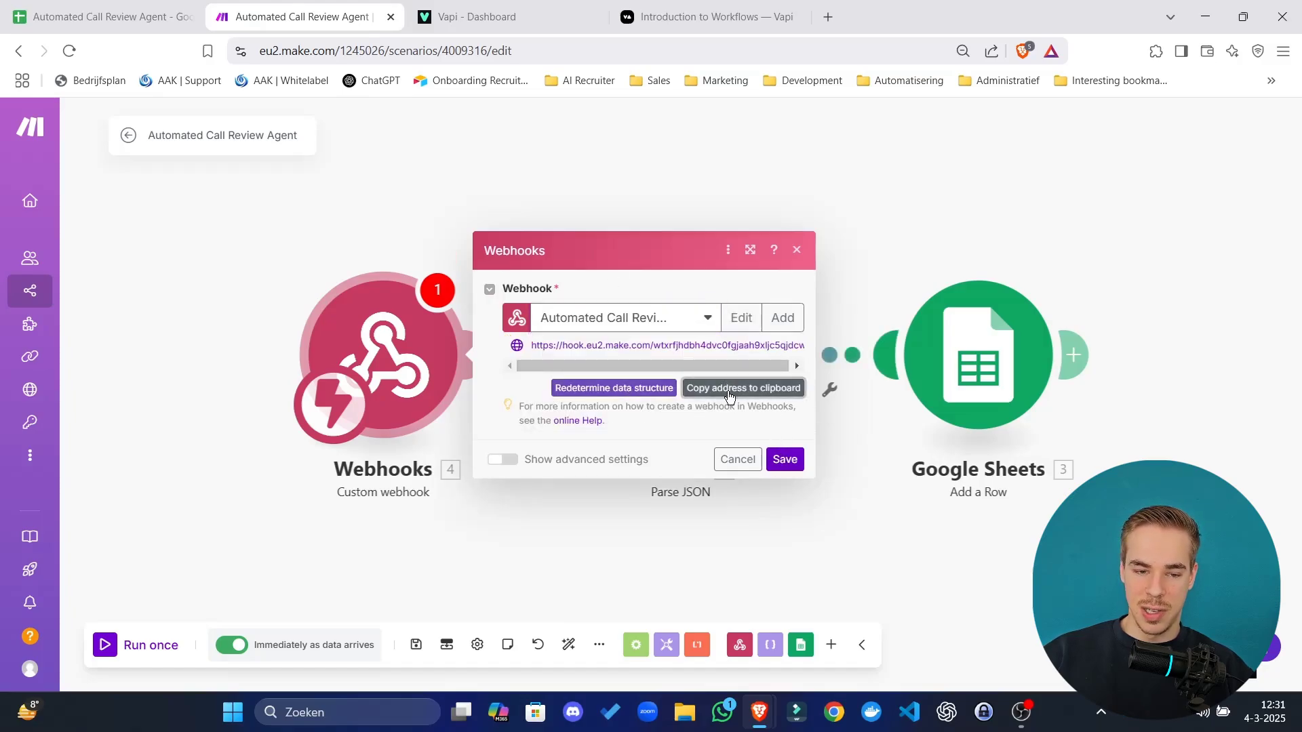
Paste the hook.eu2.make.com webhook address into Vapi's API Request URL.
click(449, 6)
click(1034, 261)
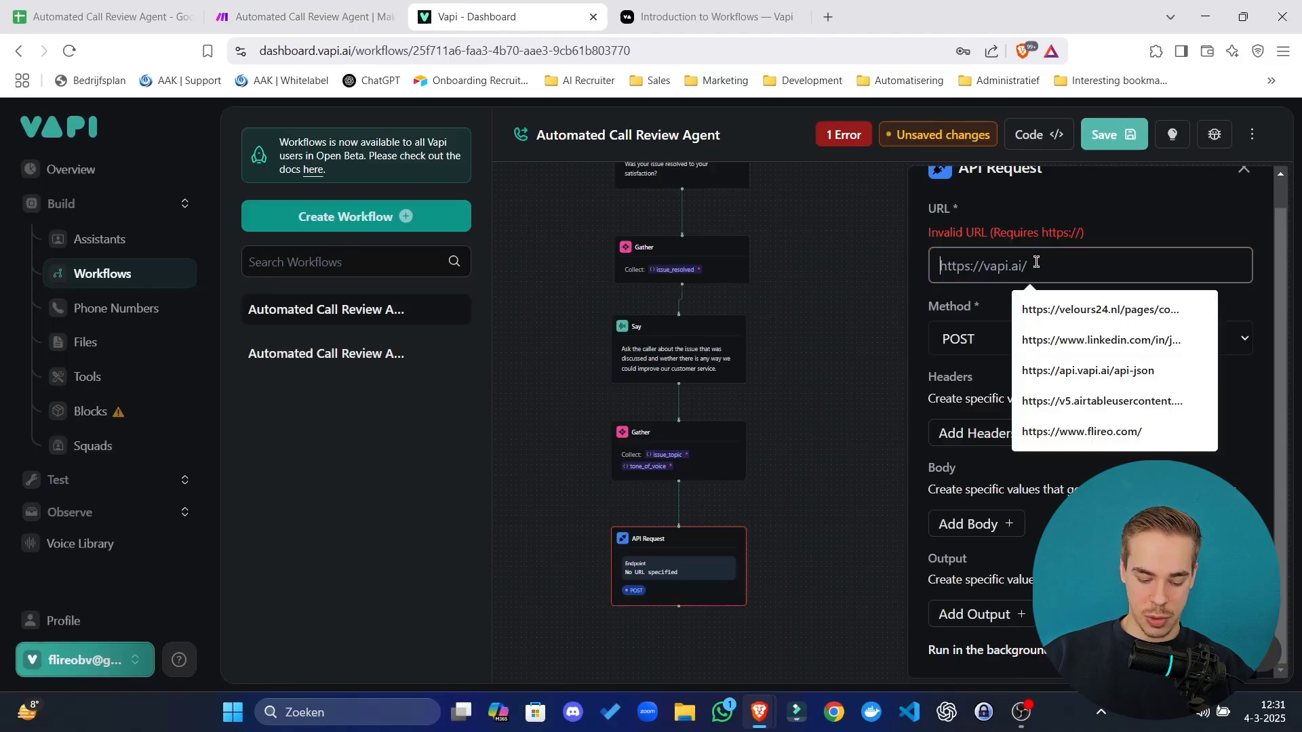
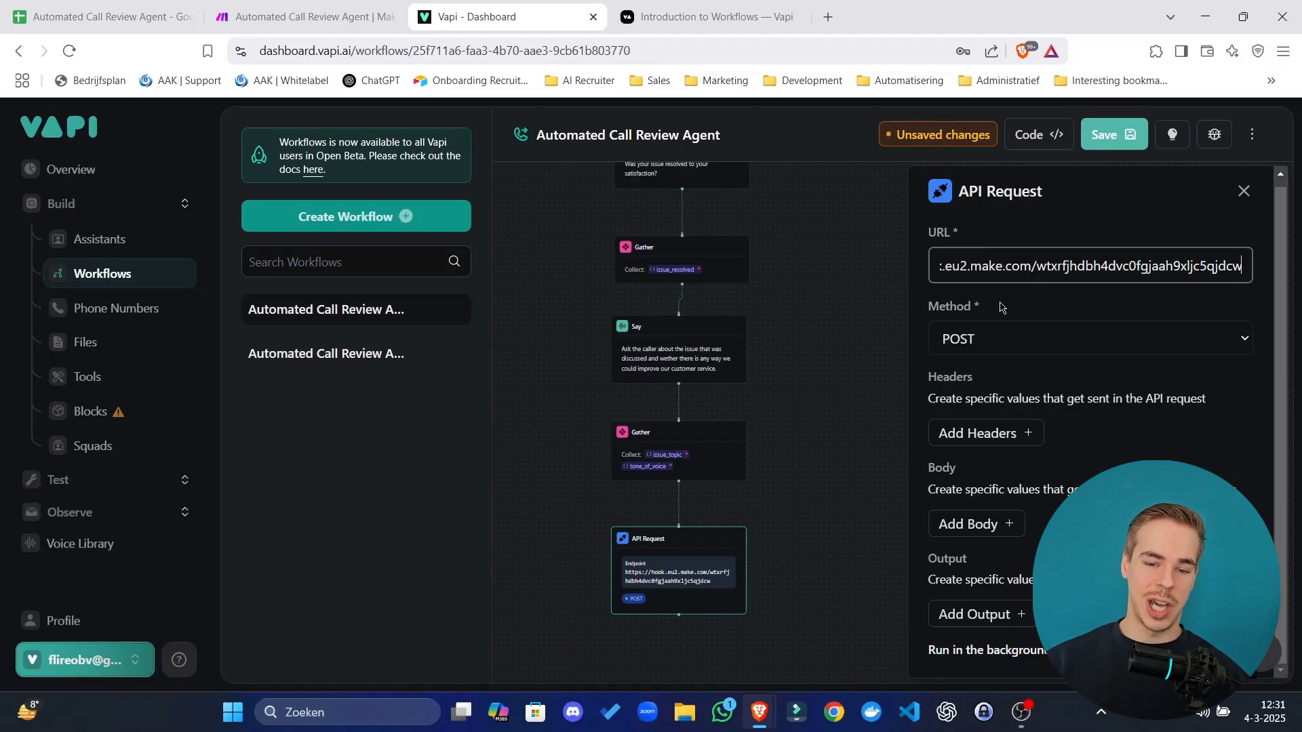
click(318, 16)
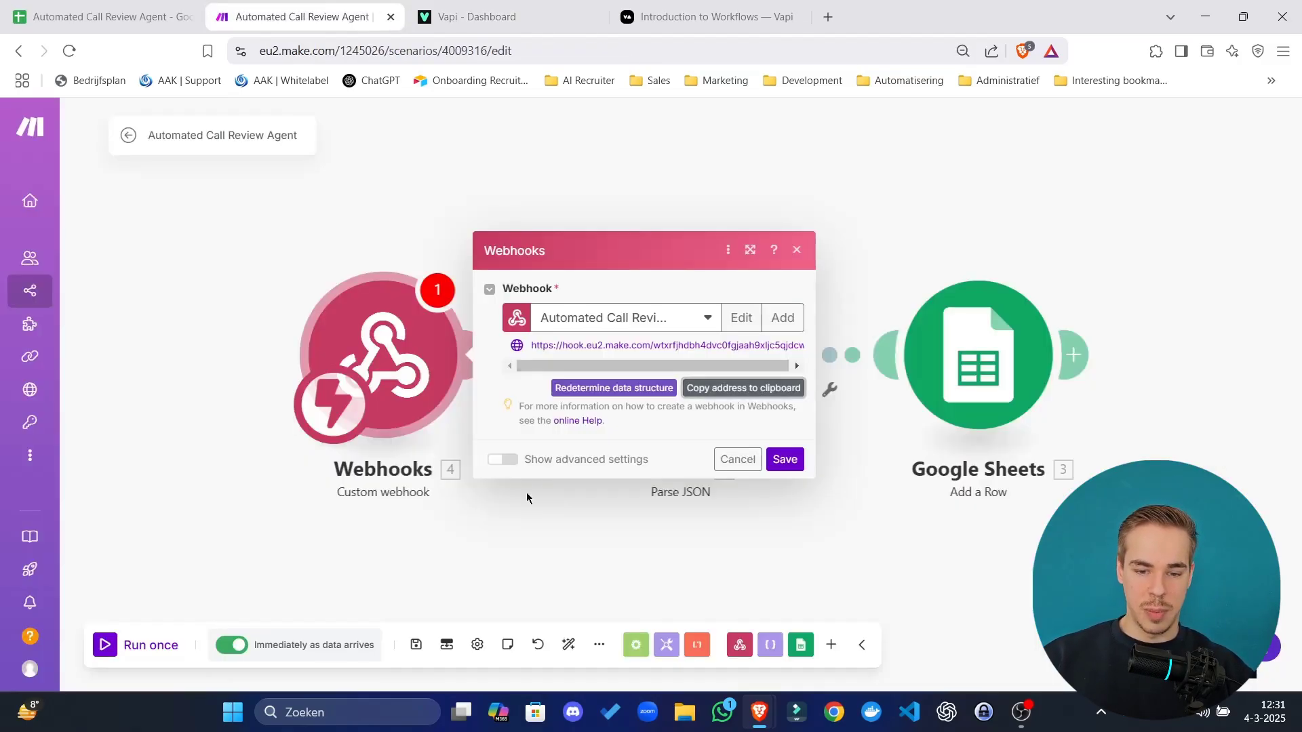
Save the webhook trigger and inspect the JSON module's string input mapped to 1.value.
click(797, 462)
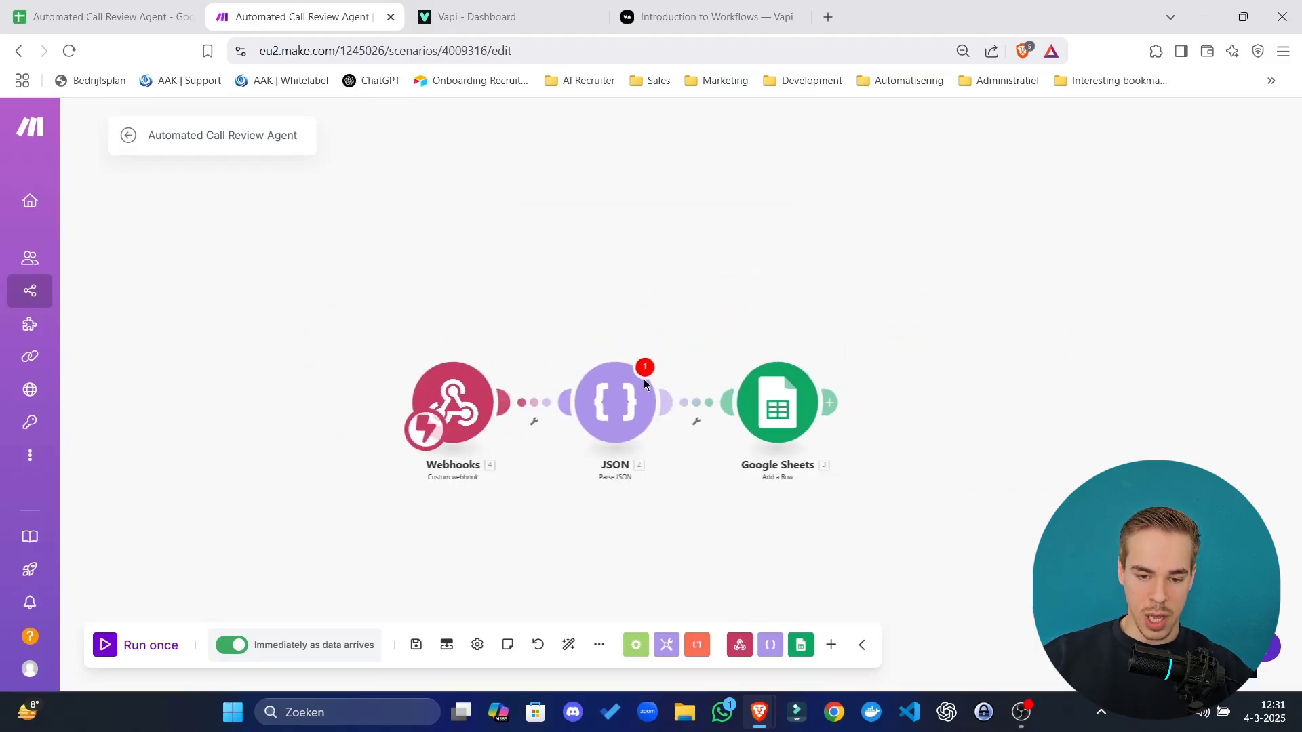
click(651, 379)
click(747, 478)
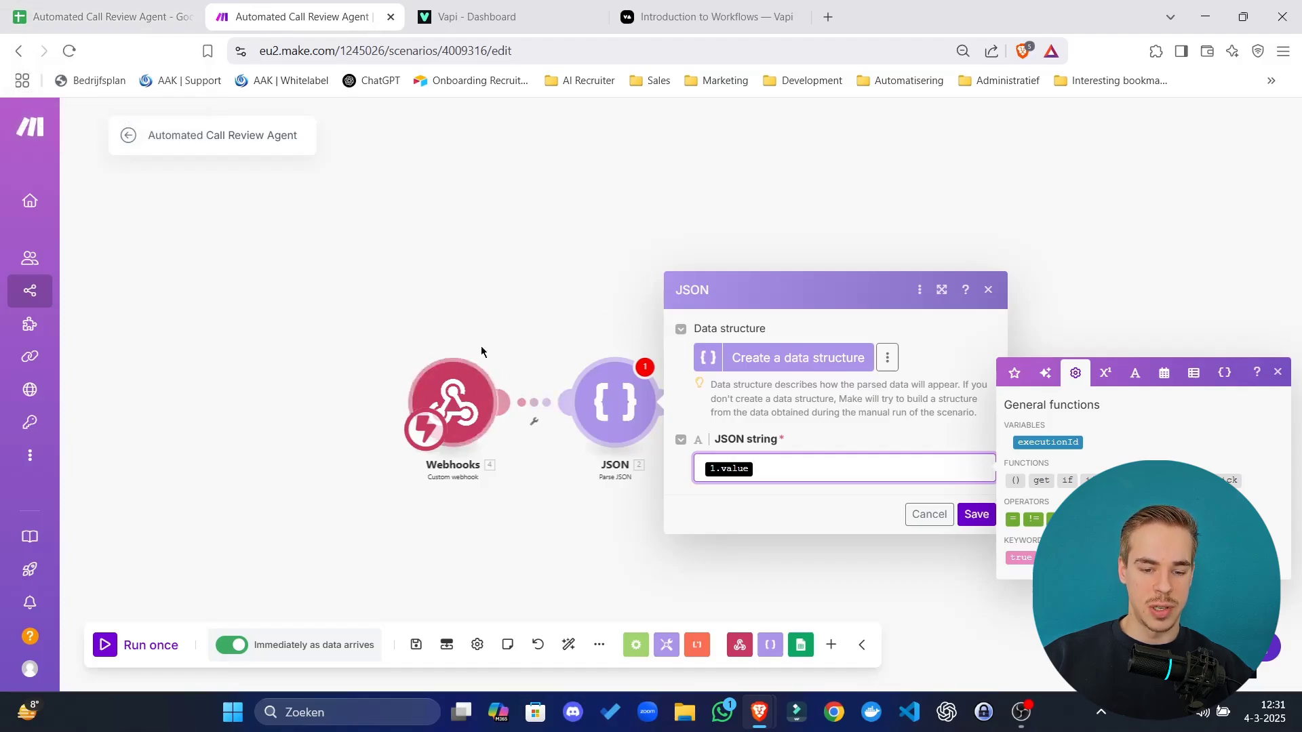
click(461, 396)
click(615, 402)
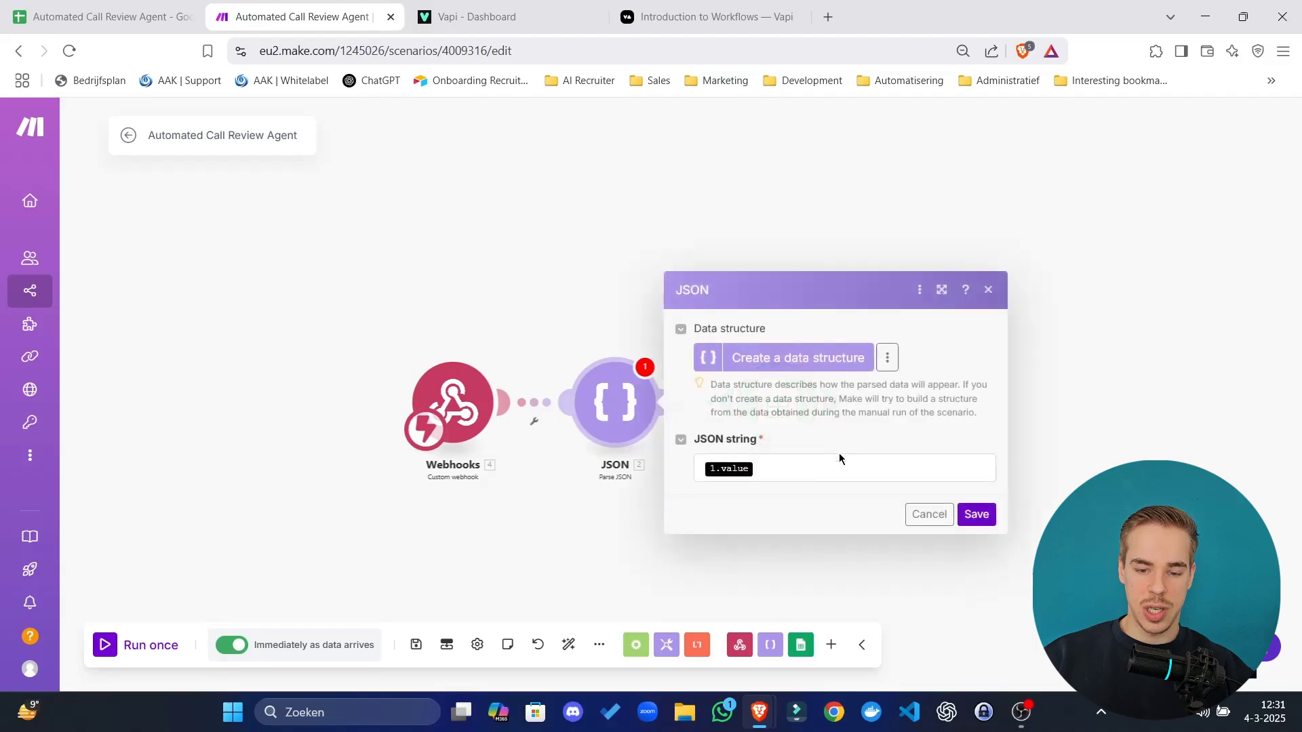
click(785, 478)
key(ctrl+a)
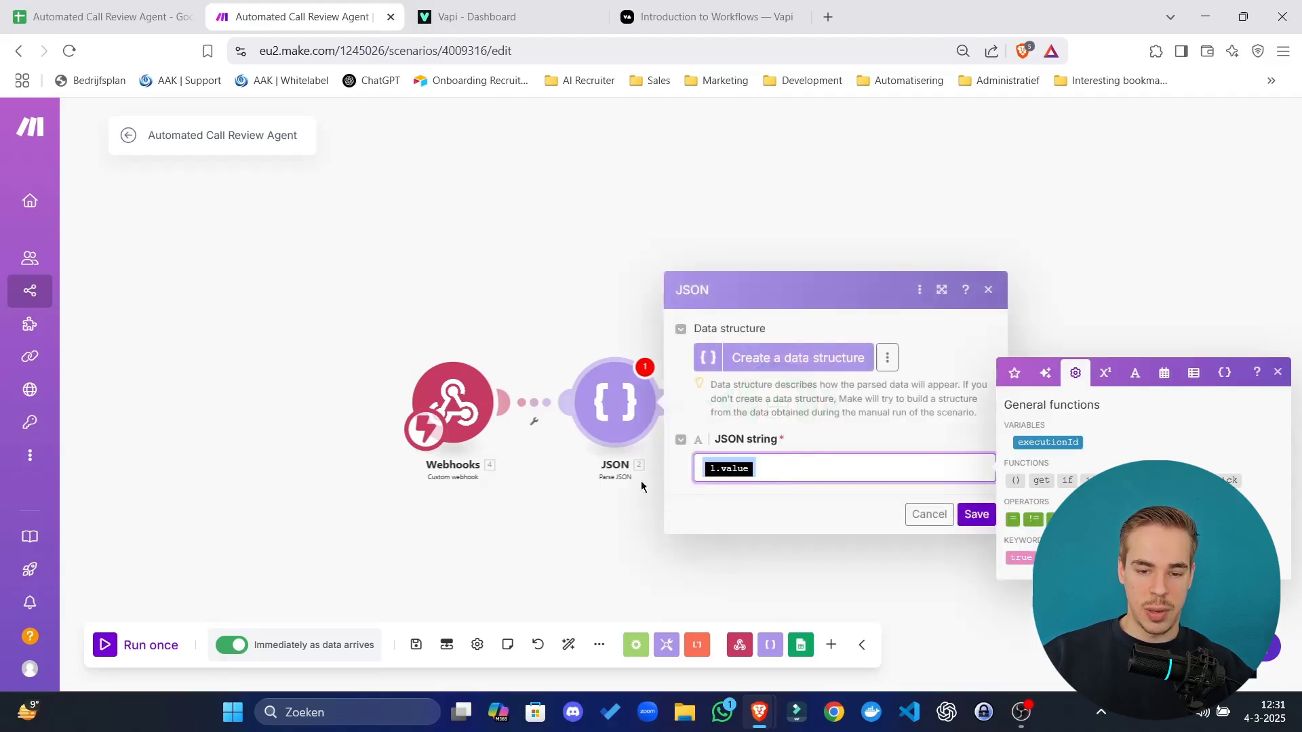
click(586, 337)
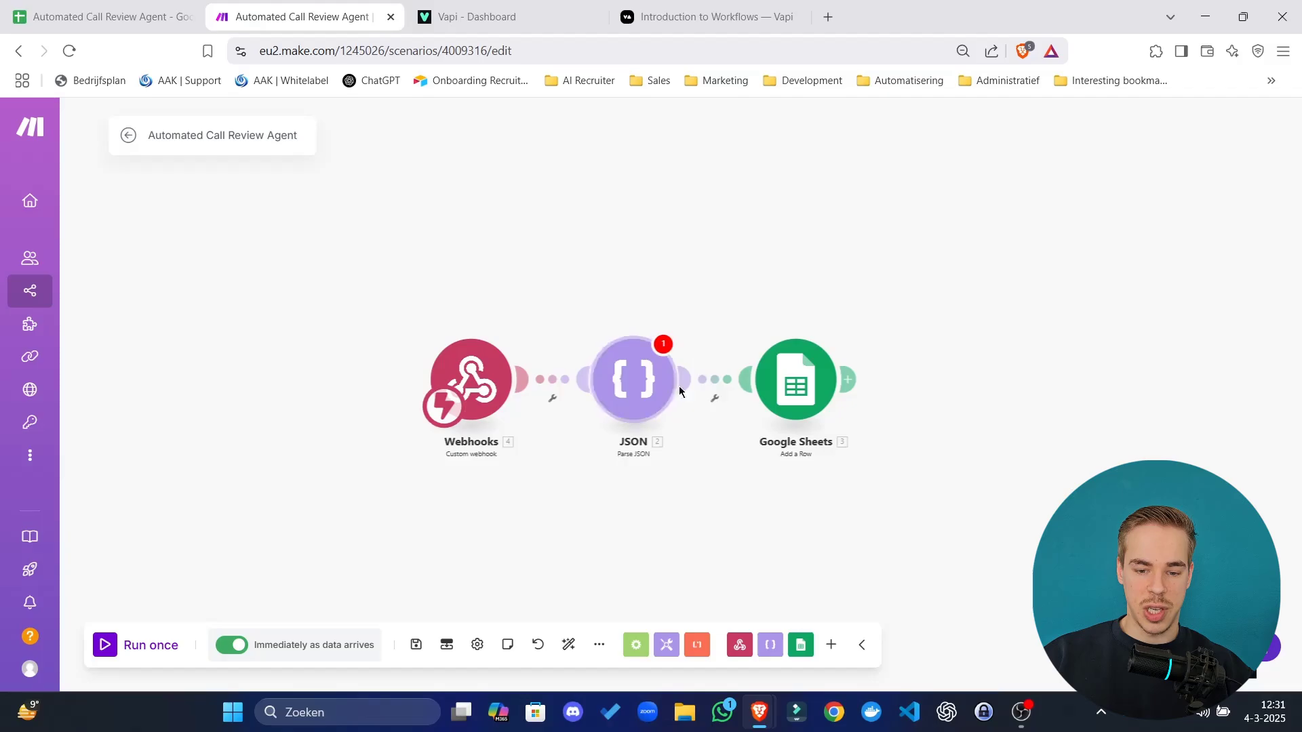
right_click(634, 387)
Delete the JSON and Google Sheets Add a Row modules and save the webhook-only scenario.
click(710, 571)
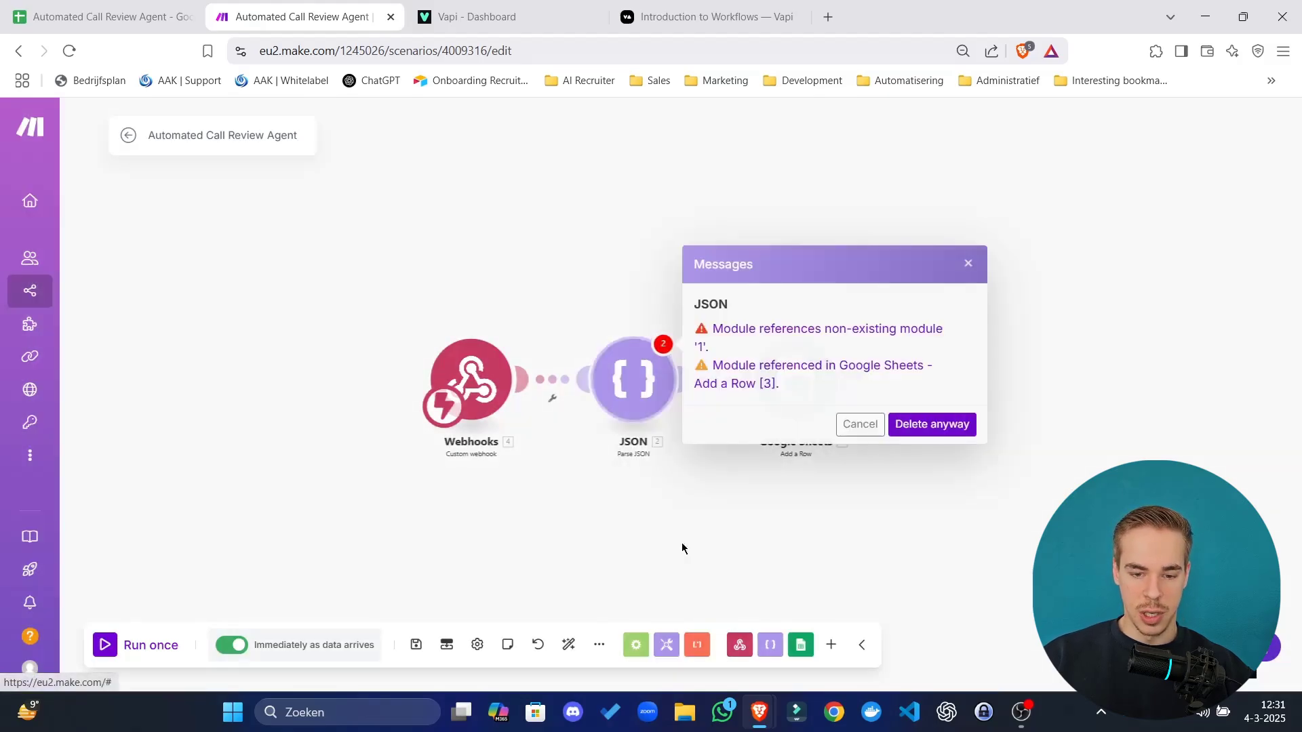
click(910, 427)
right_click(800, 377)
click(869, 555)
click(608, 351)
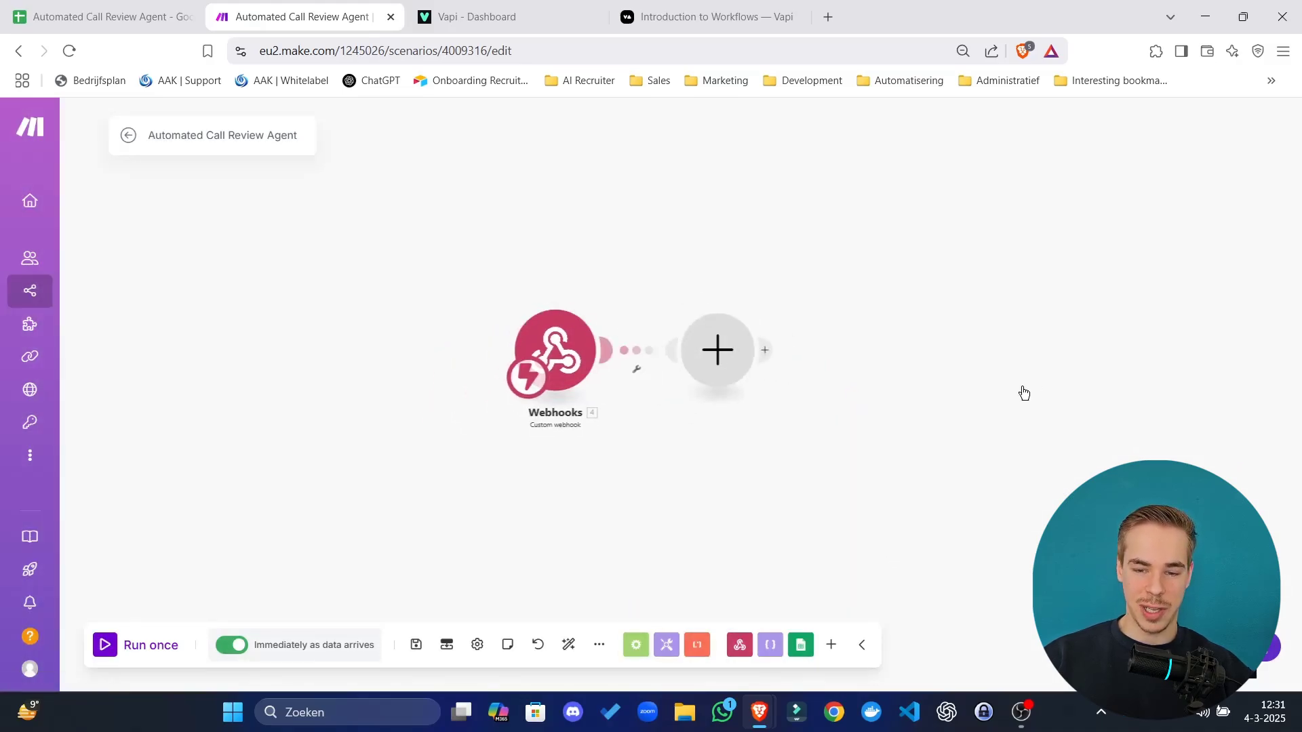
text(parse)
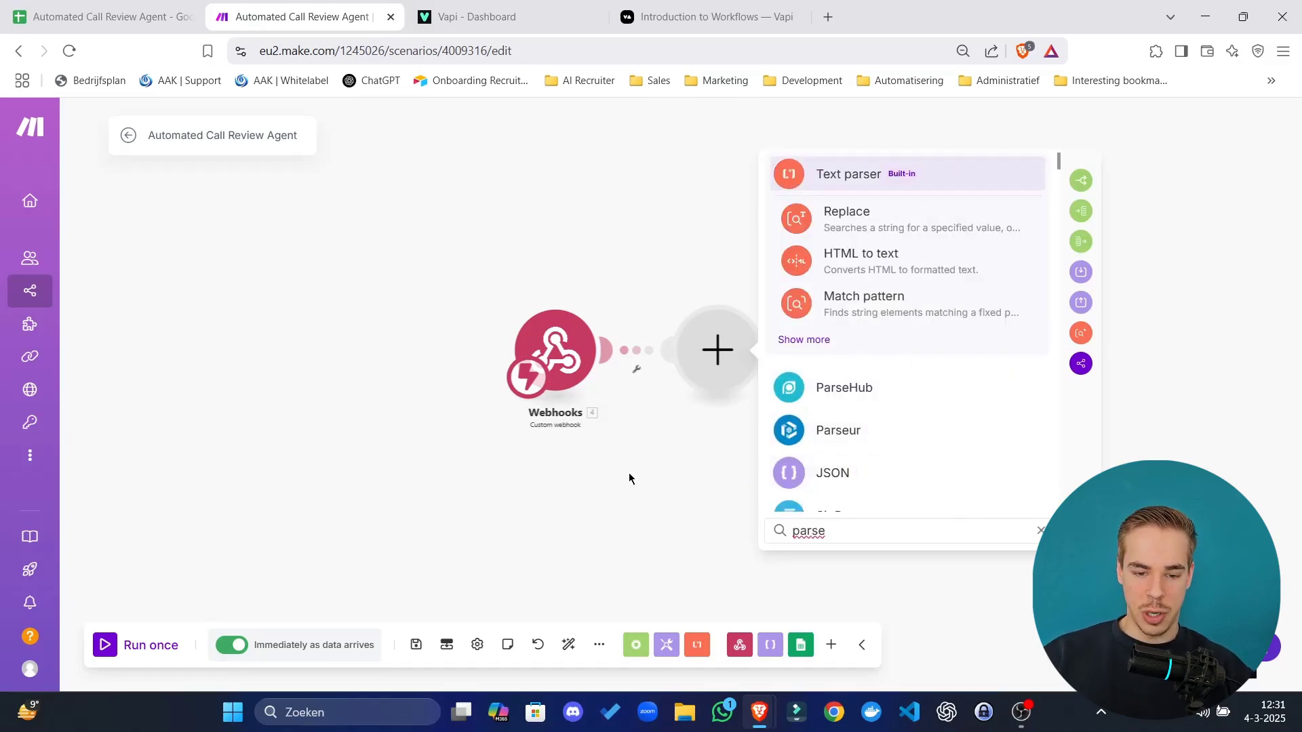
click(709, 471)
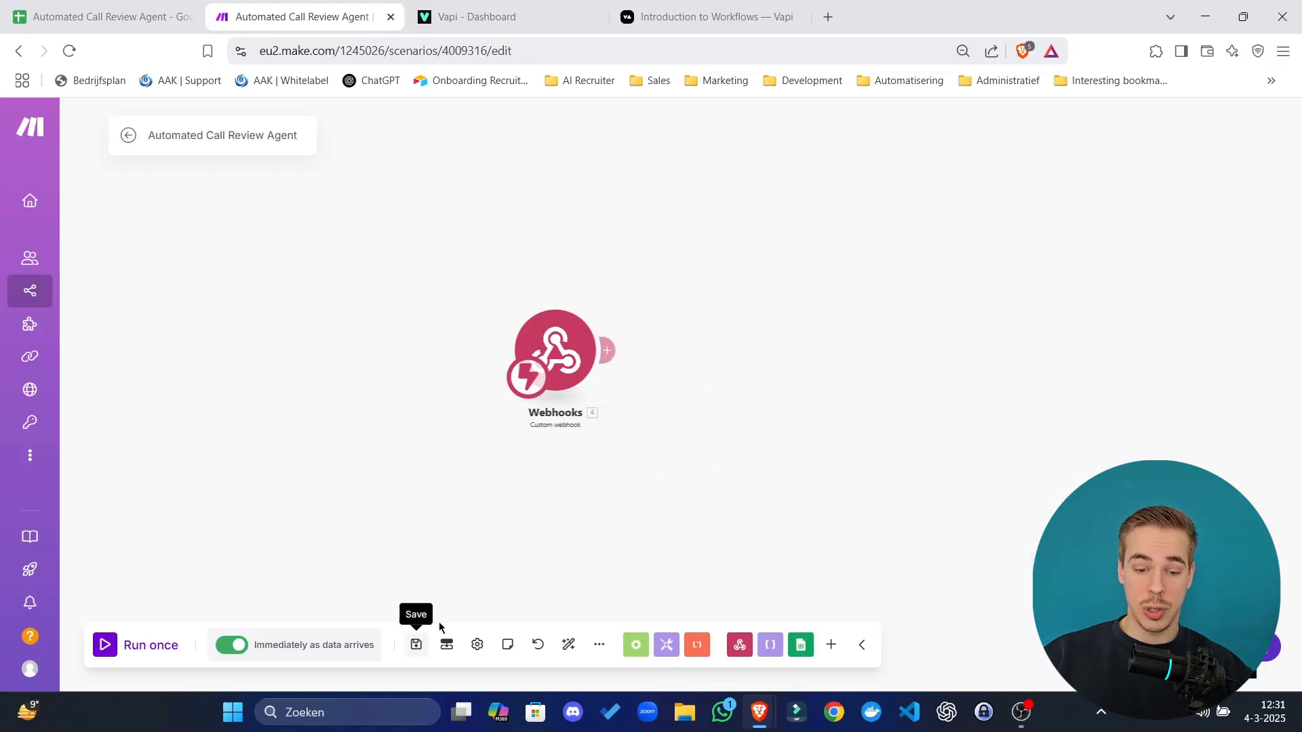
click(416, 644)
Run only the Webhooks module, force stop it, and return to the Vapi workflow.
right_click(565, 356)
click(590, 393)
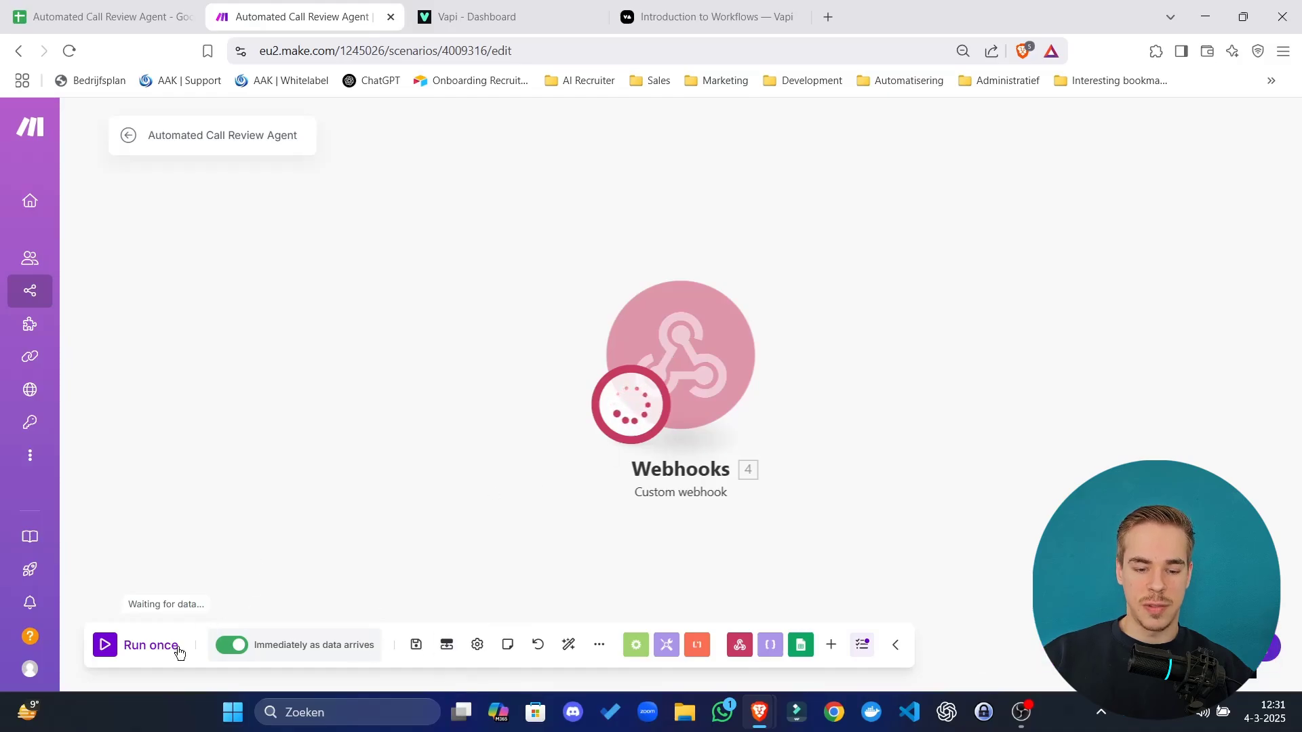
click(130, 136)
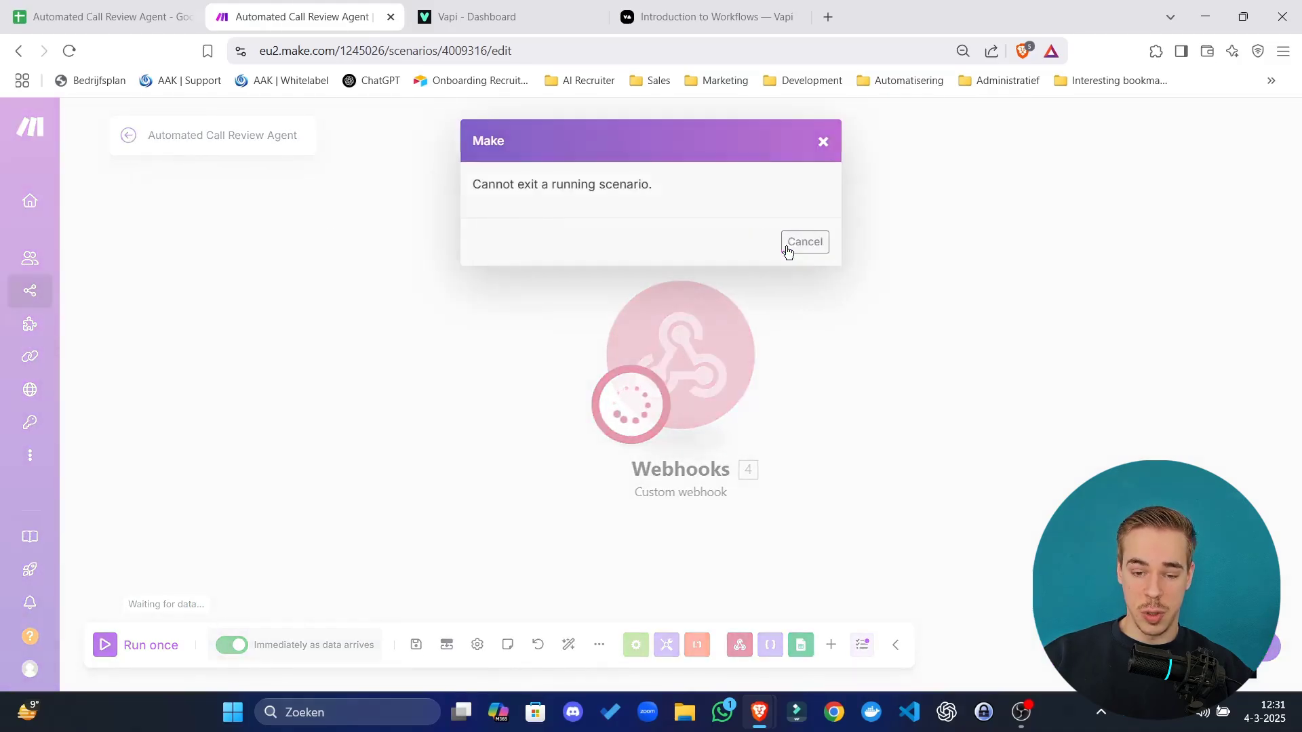
click(786, 249)
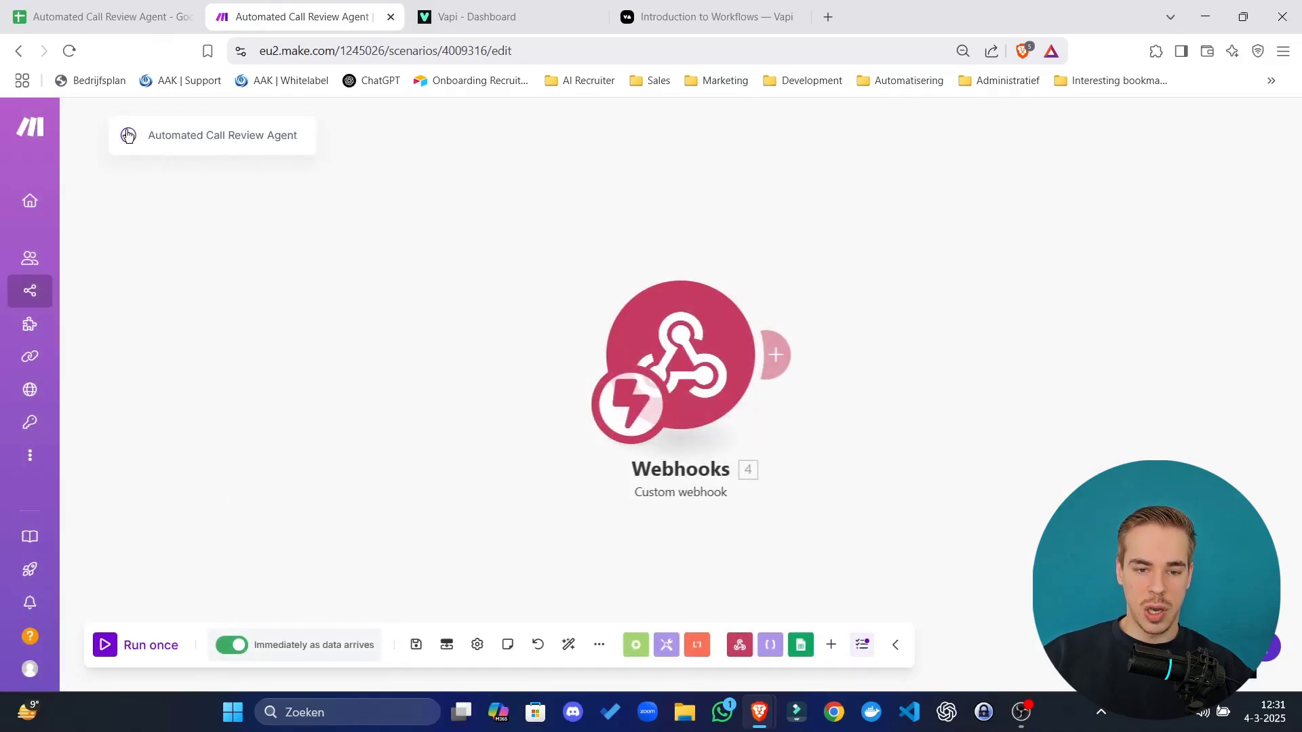
key(ctrl+Tab)
key(ctrl+Tab)
key(ctrl+shift+Tab)
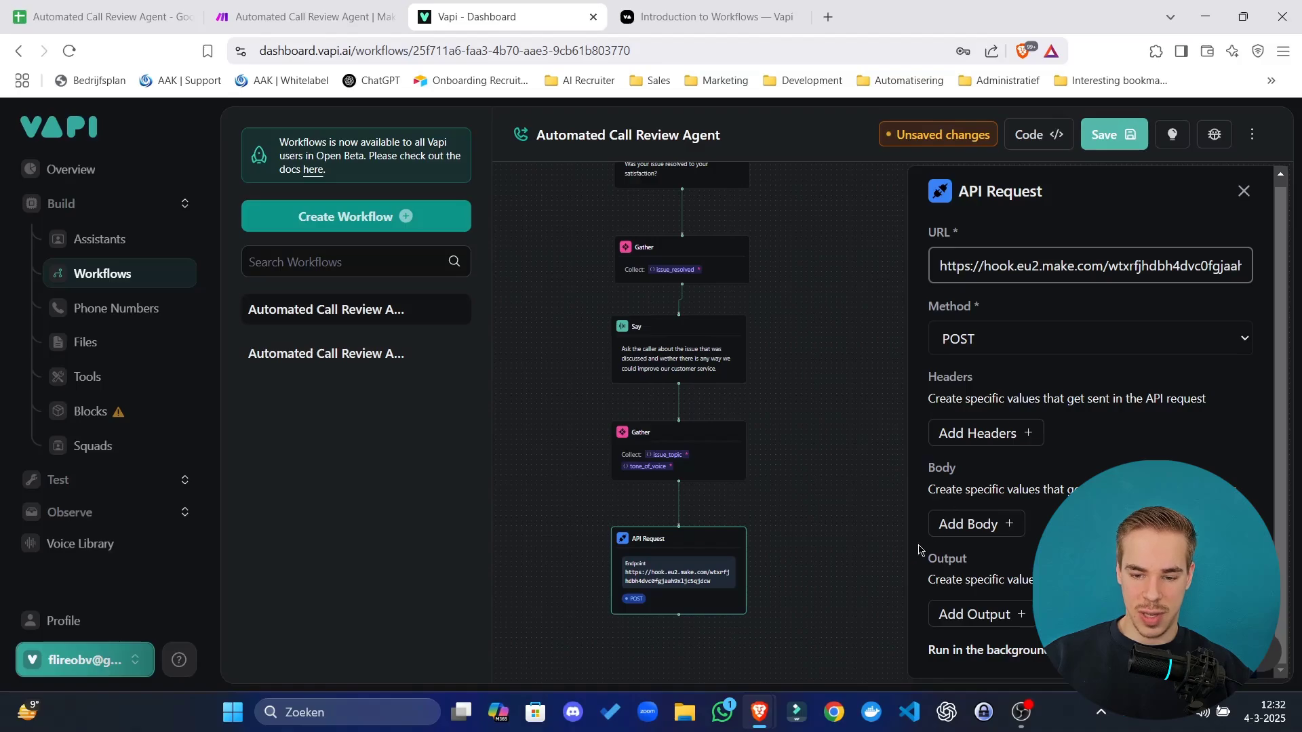
click(947, 528)
click(1037, 524)
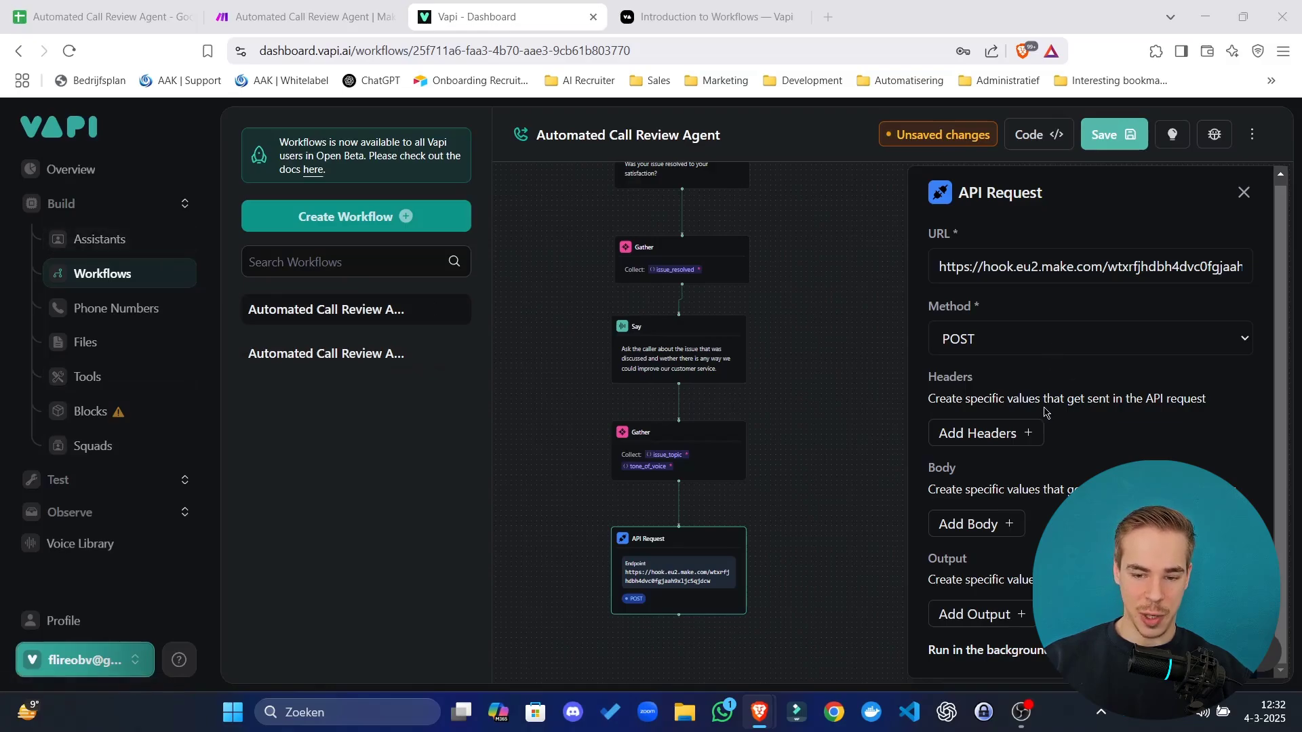
click(1010, 526)
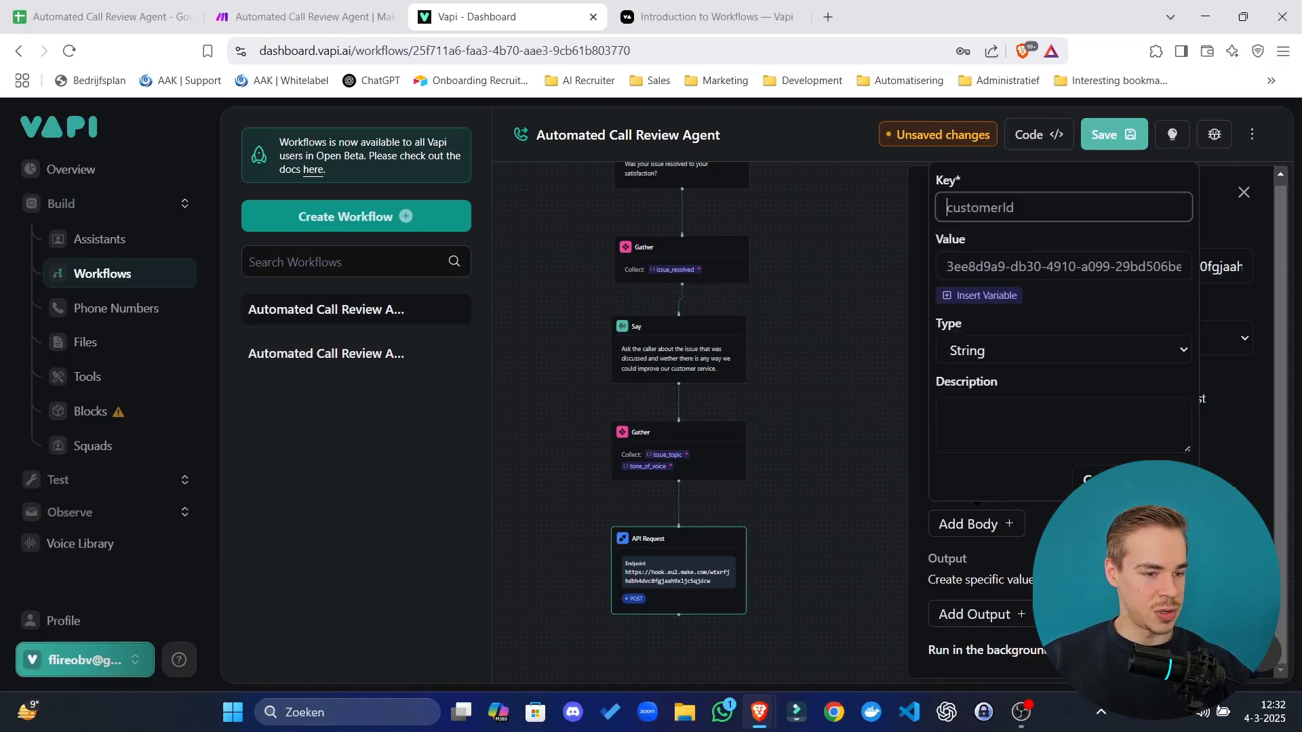
Reopen the Add Body form, rename the key to issue_topic and clear the old value.
click(1105, 480)
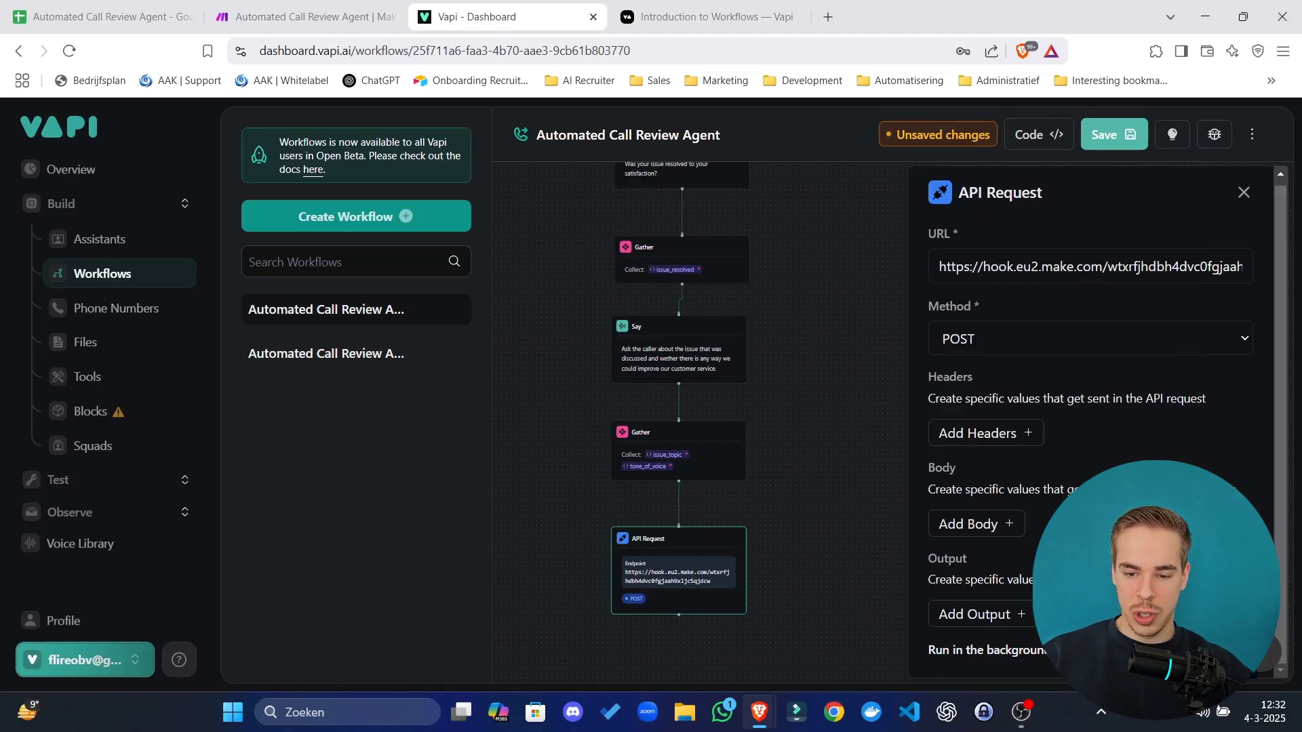
click(990, 526)
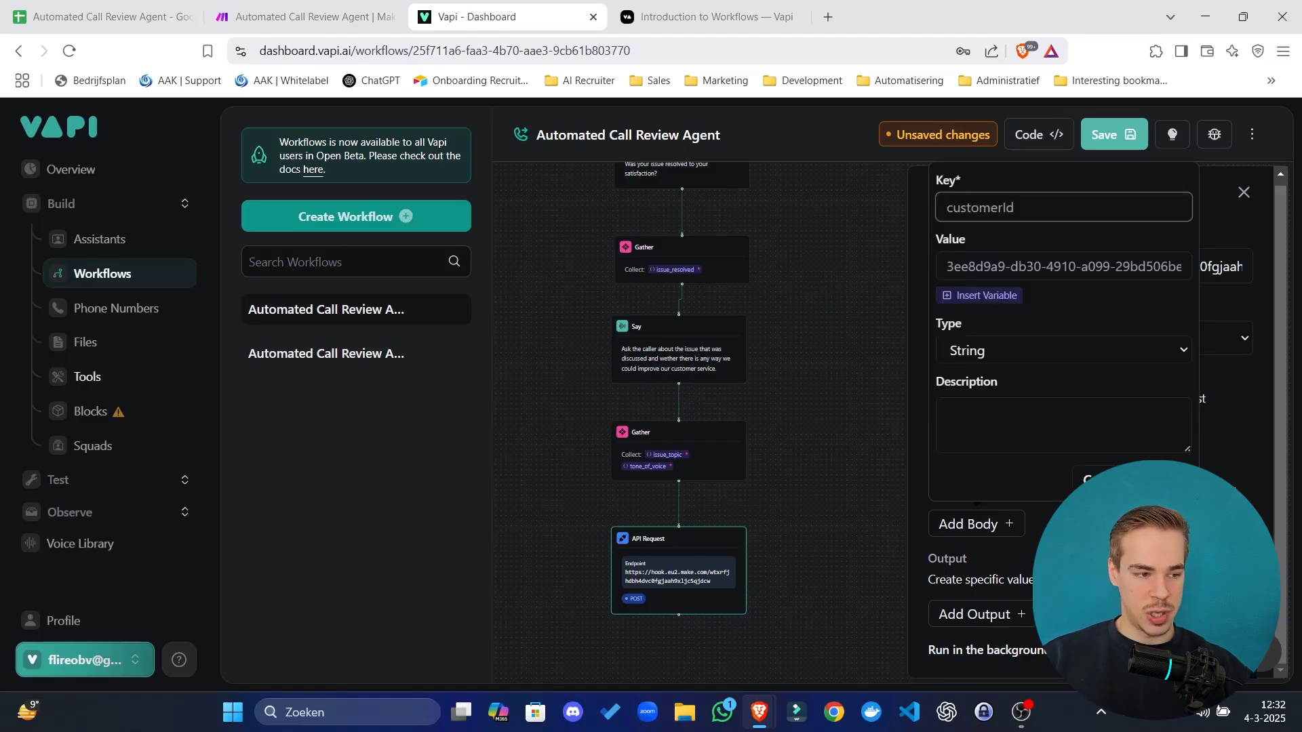
double_click(1011, 210)
text(issue_topic)
click(1107, 267)
key(ctrl+a)
text({{ tone_of_voice }})
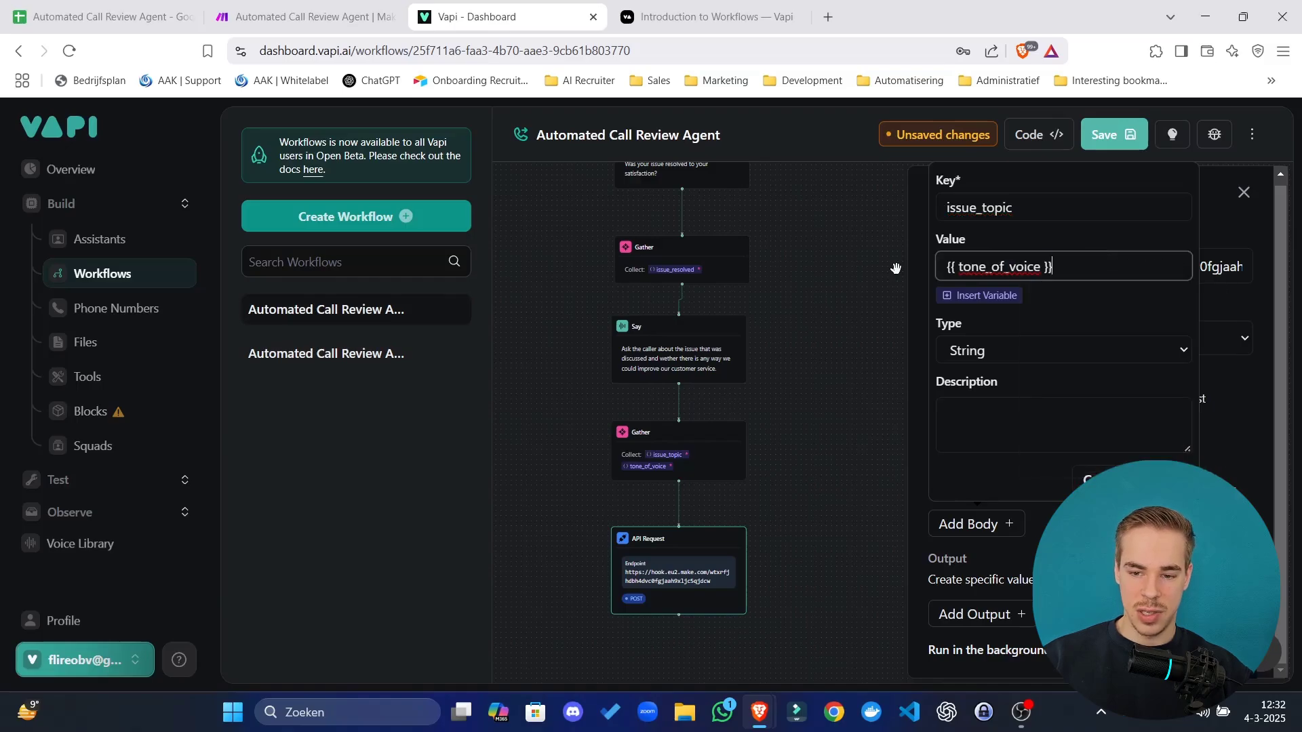
key(BackSpace)
key(BackSpace)
key(BackSpace)
key(BackSpace)
key(BackSpace)
key(BackSpace)
key(BackSpace)
key(BackSpace)
key(BackSpace)
key(BackSpace)
key(BackSpace)
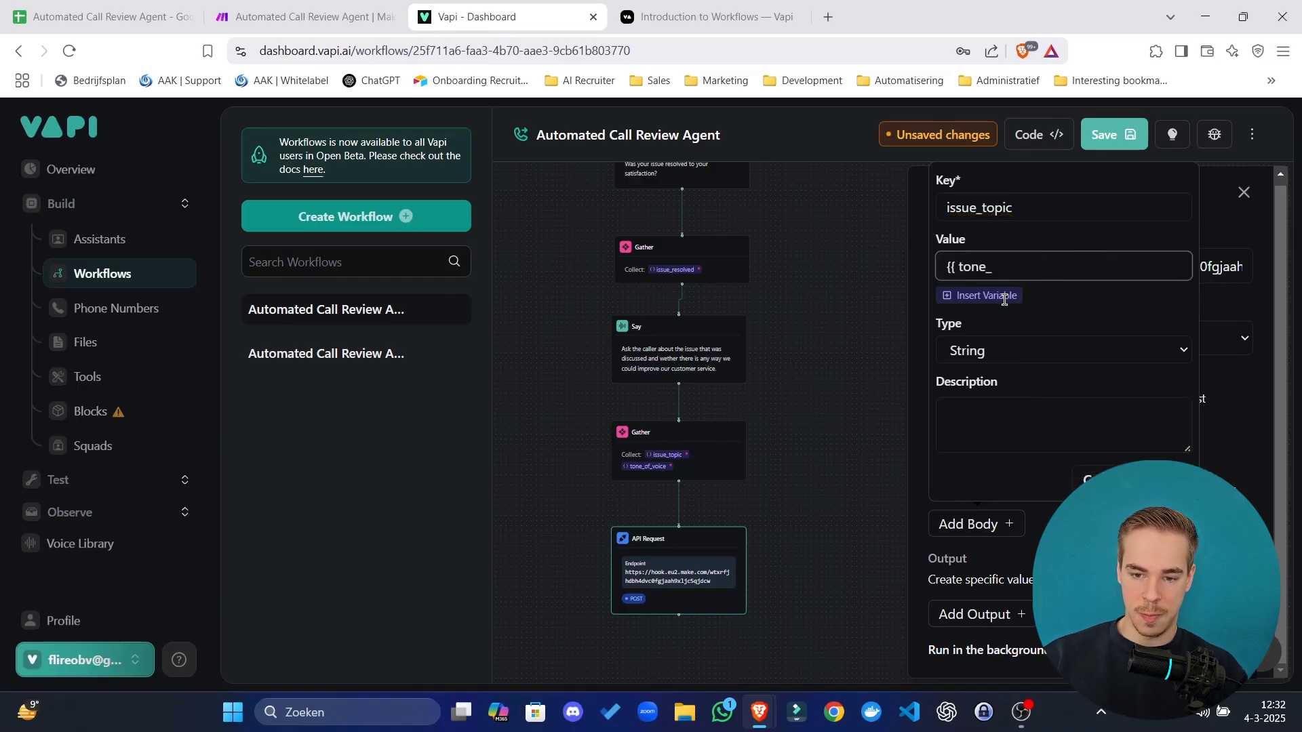
Replace the mistakenly inserted tone_of_voice variable with issue_topic in the body value.
click(1003, 296)
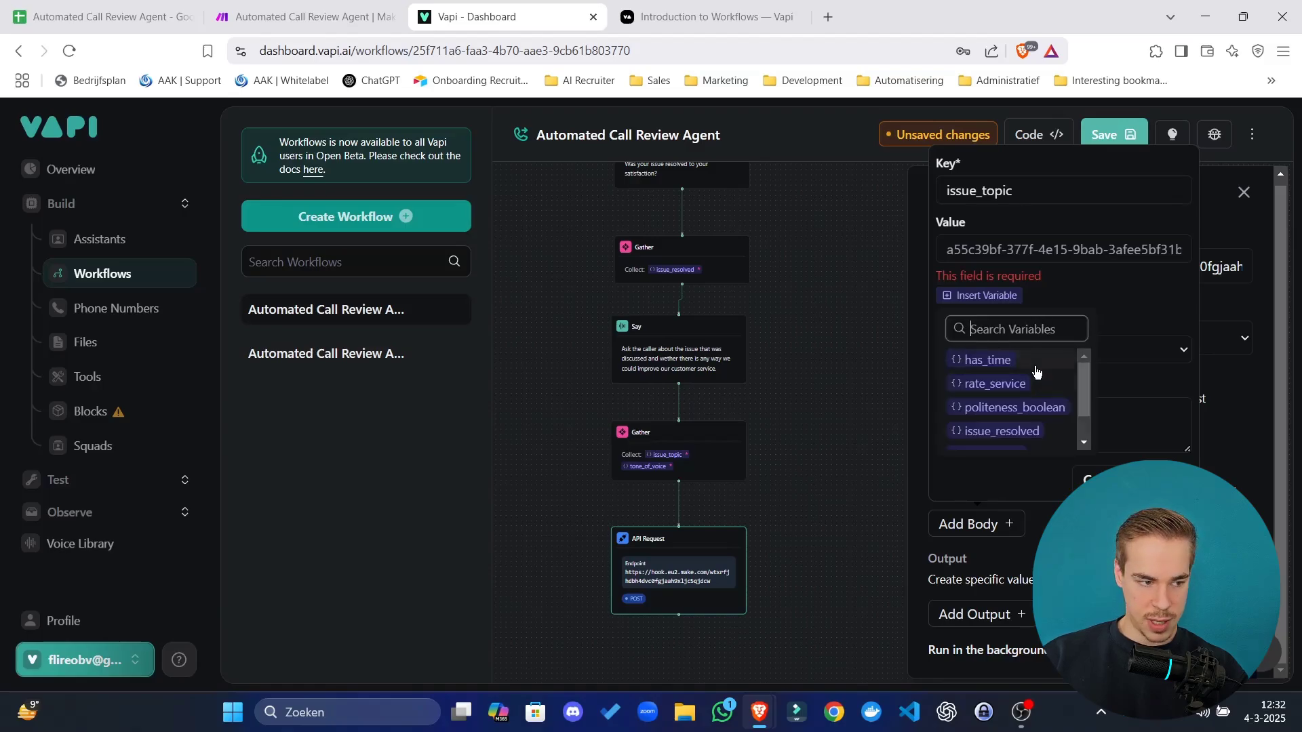
scroll(1037, 390, down, 1)
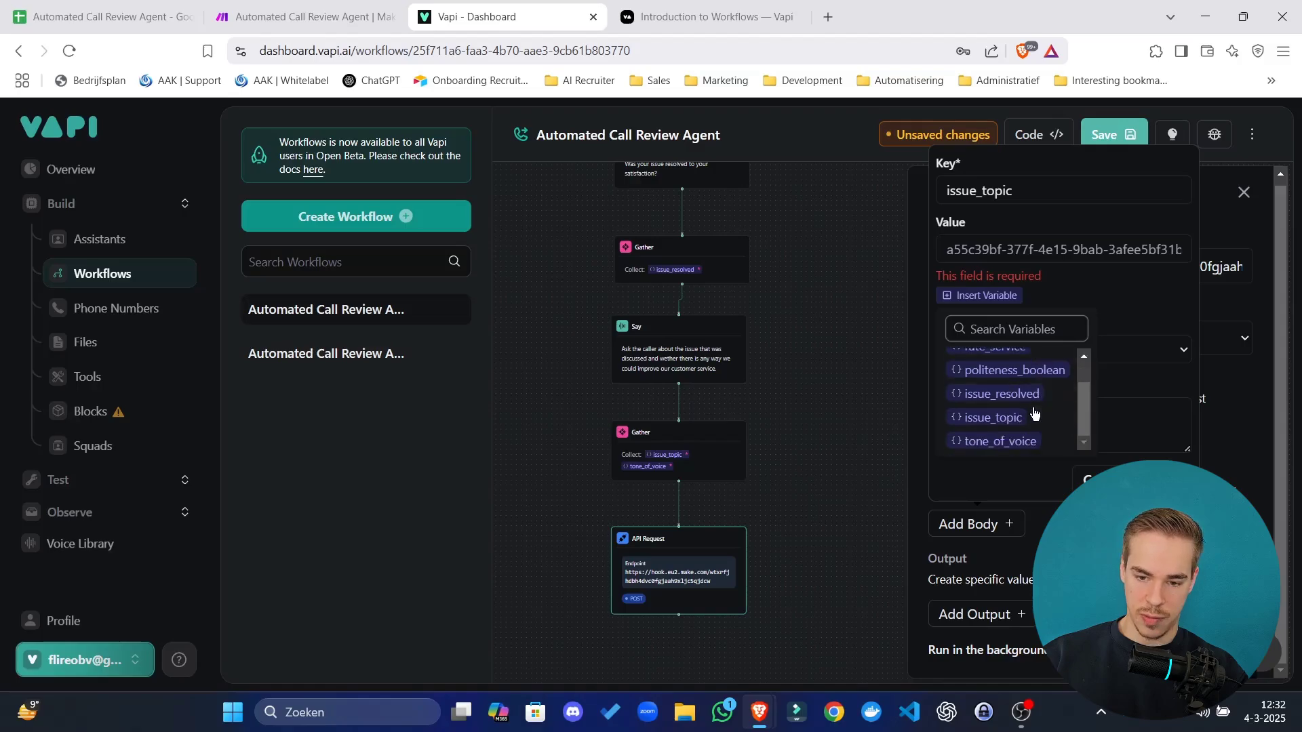
click(1020, 442)
click(1062, 264)
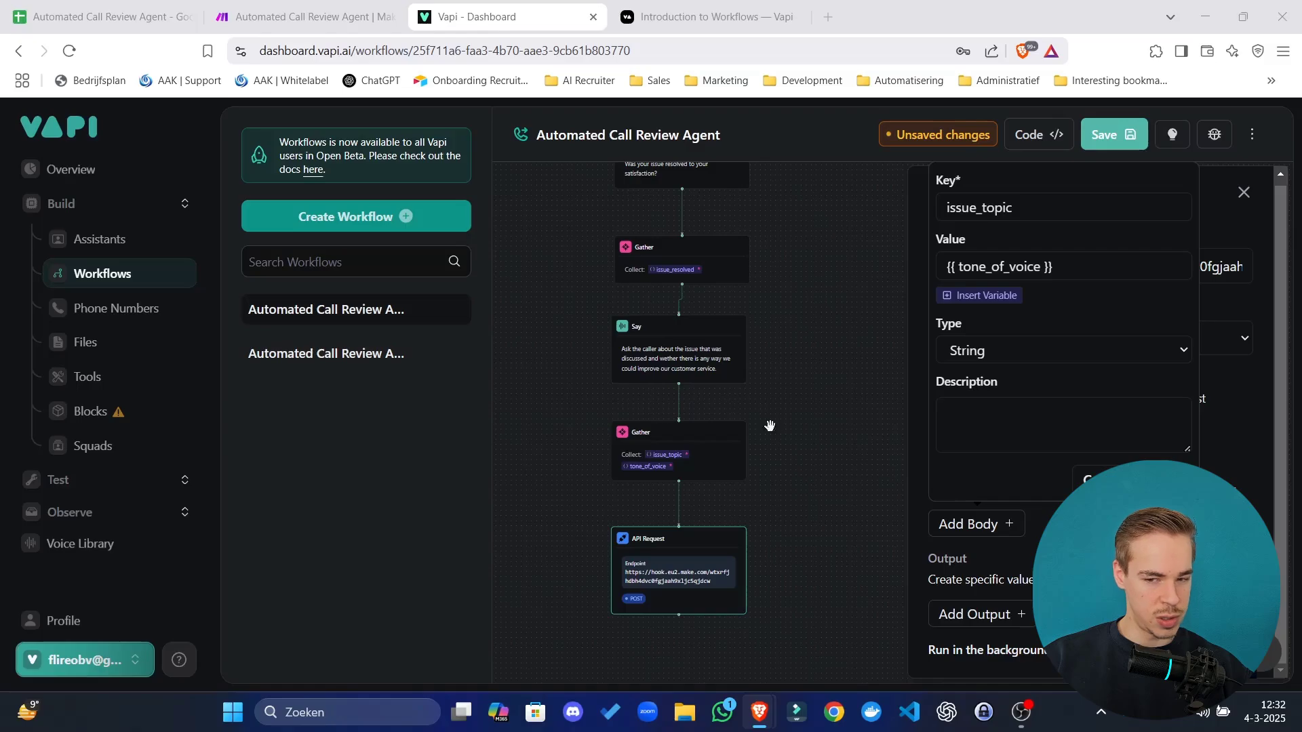
key(ctrl+a)
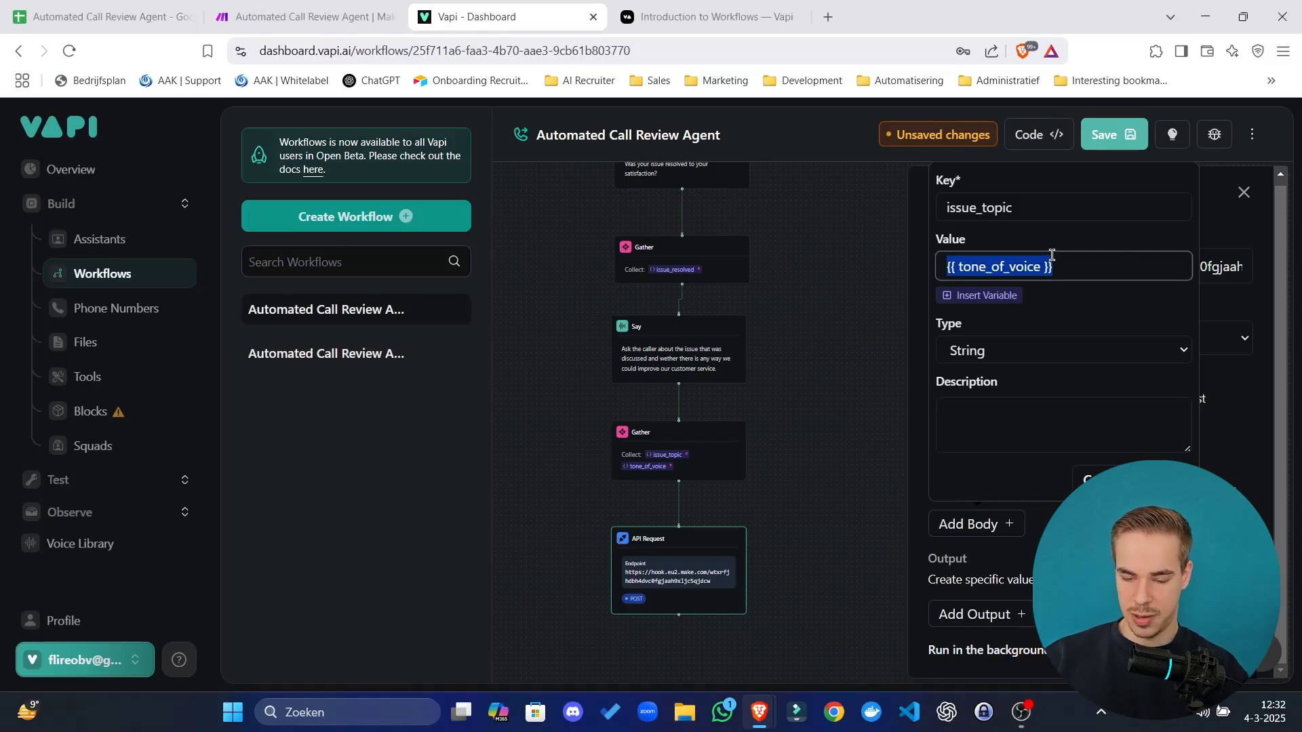
key(ctrl+v)
click(983, 295)
scroll(1028, 392, down, 2)
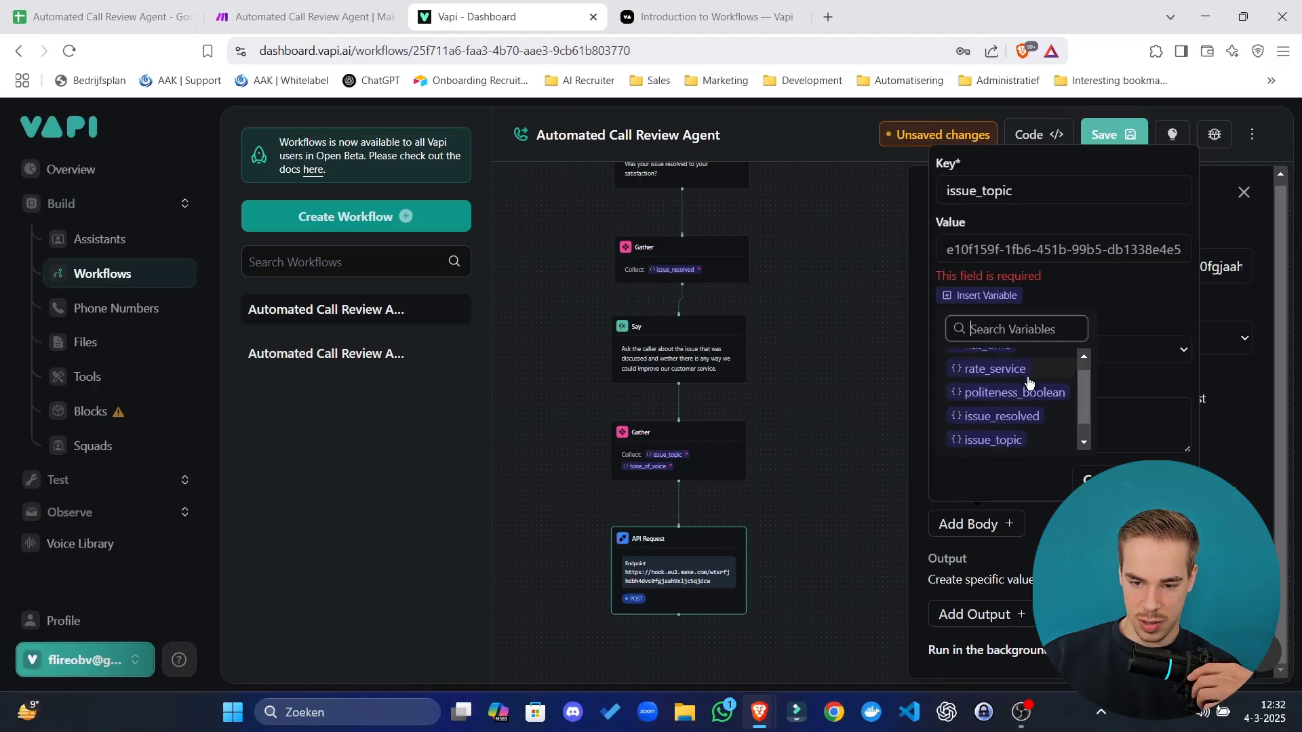
click(1022, 419)
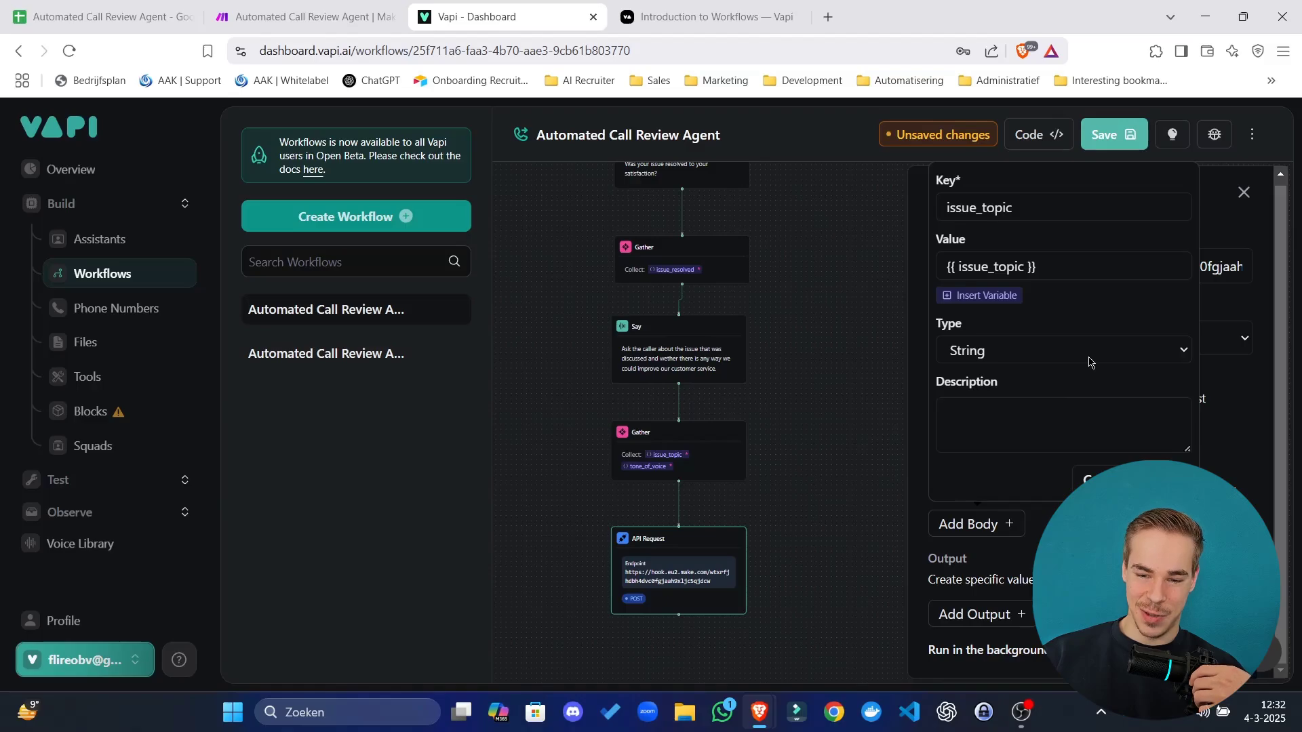
click(1005, 403)
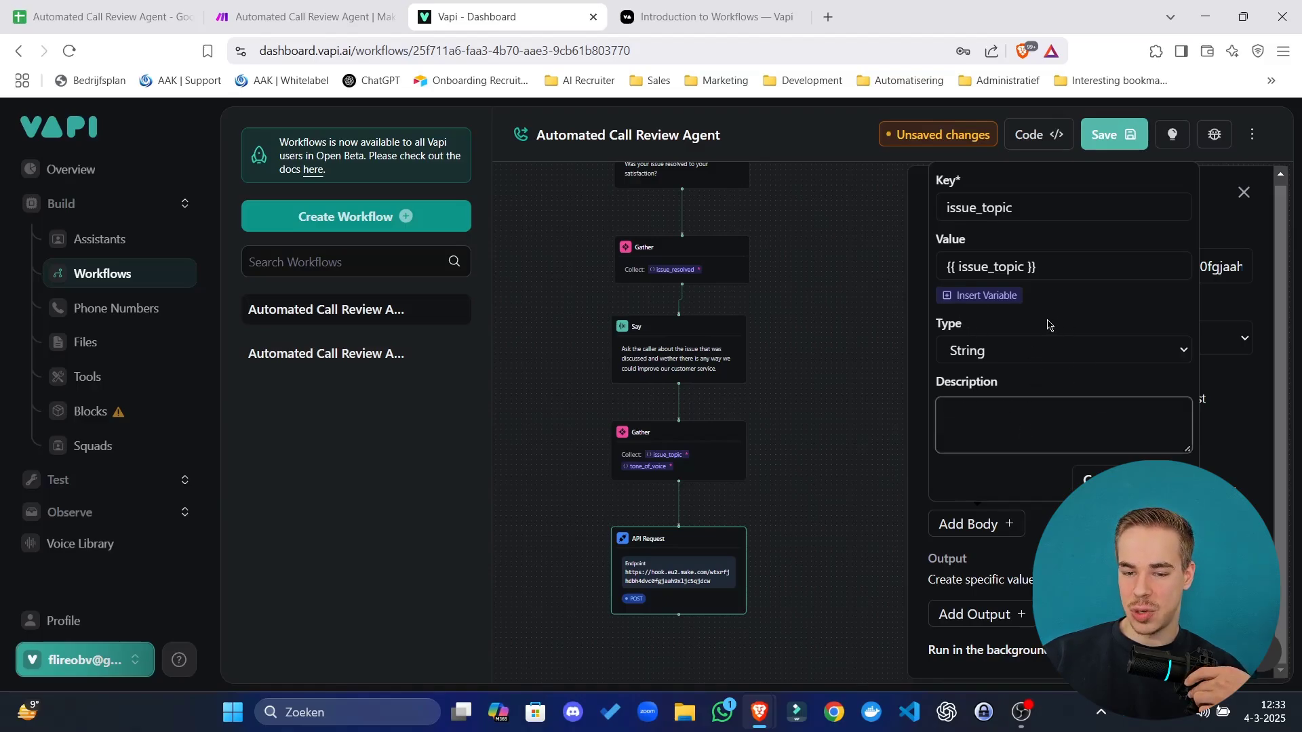
Reset the value to {{ issue_topic }} via Insert Variable and confirm the string body field.
click(1037, 267)
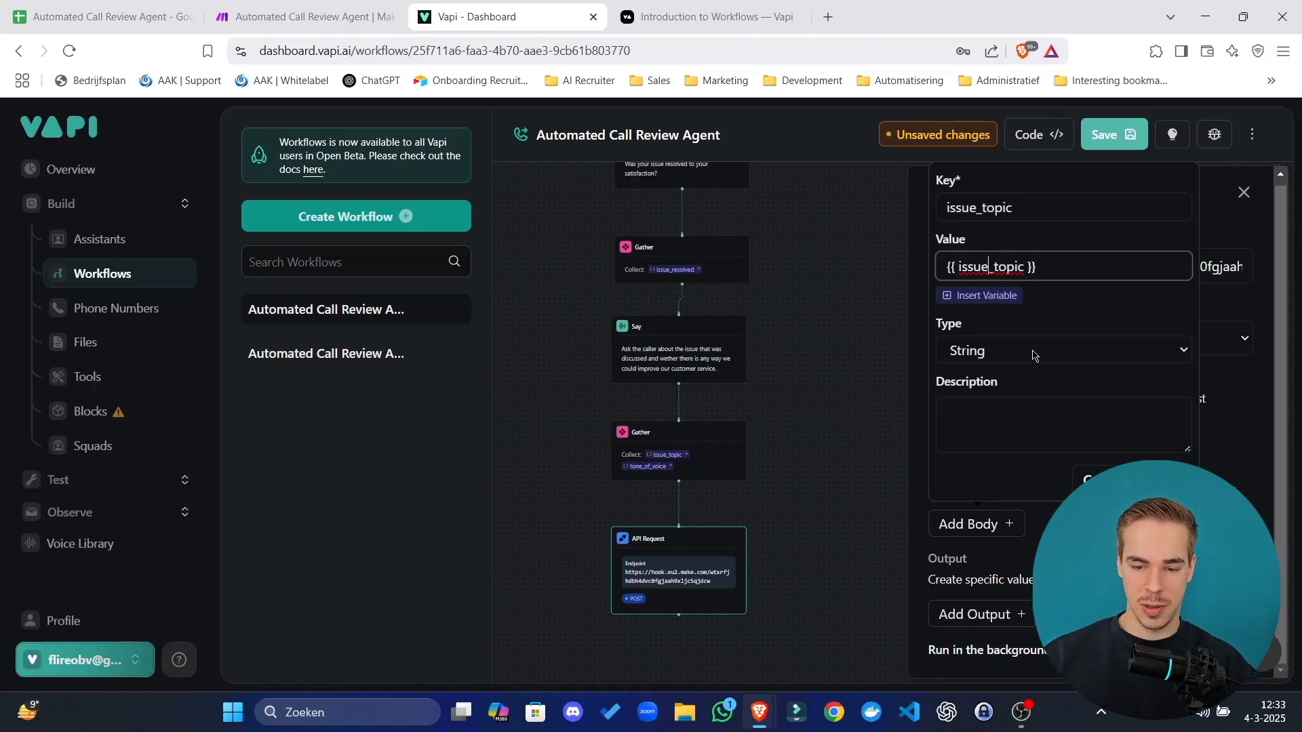
key(ctrl+a)
key(ctrl+v)
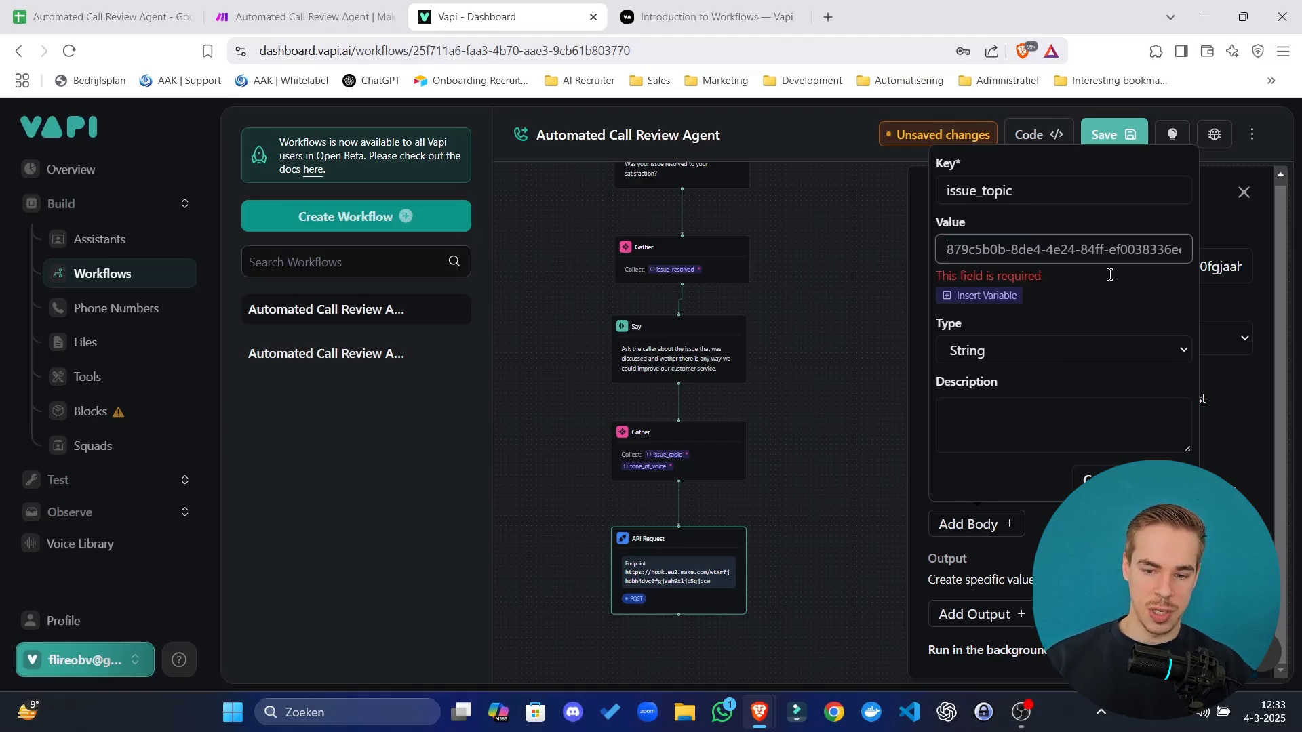
click(1047, 438)
click(1037, 251)
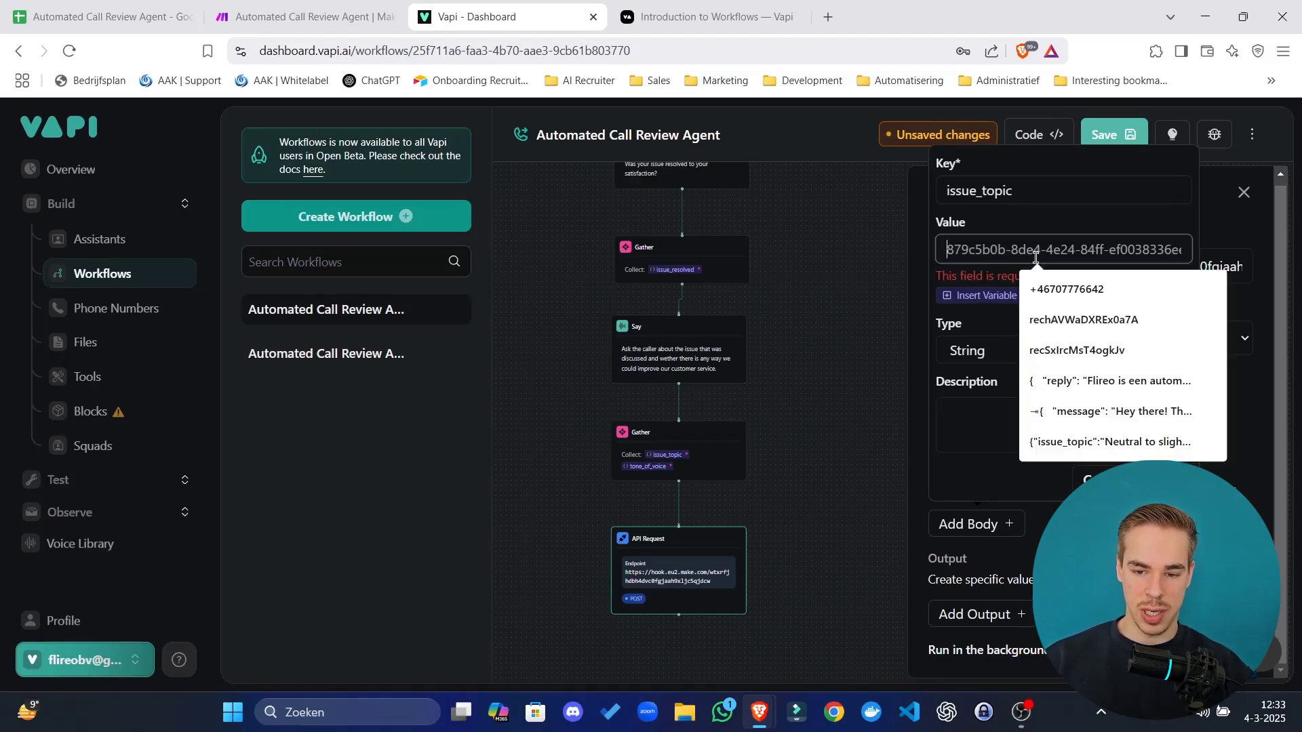
click(979, 295)
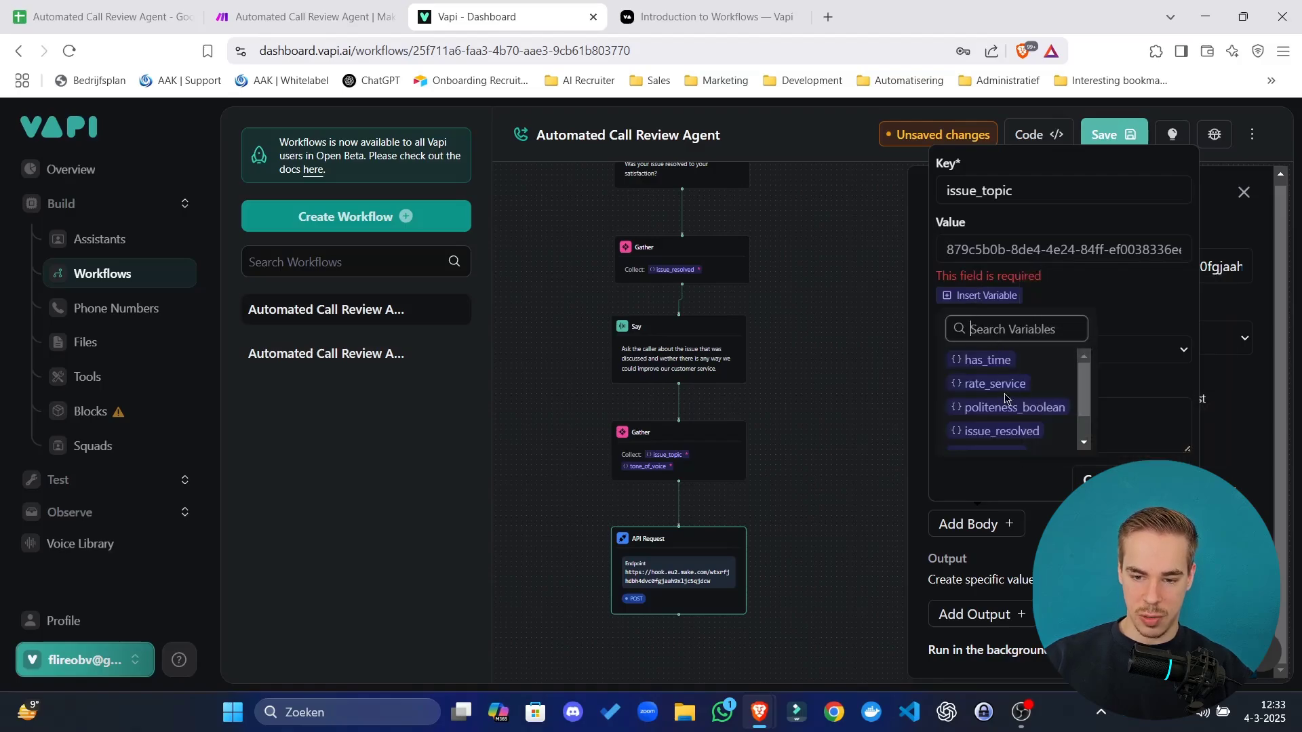
scroll(1008, 407, down, 1)
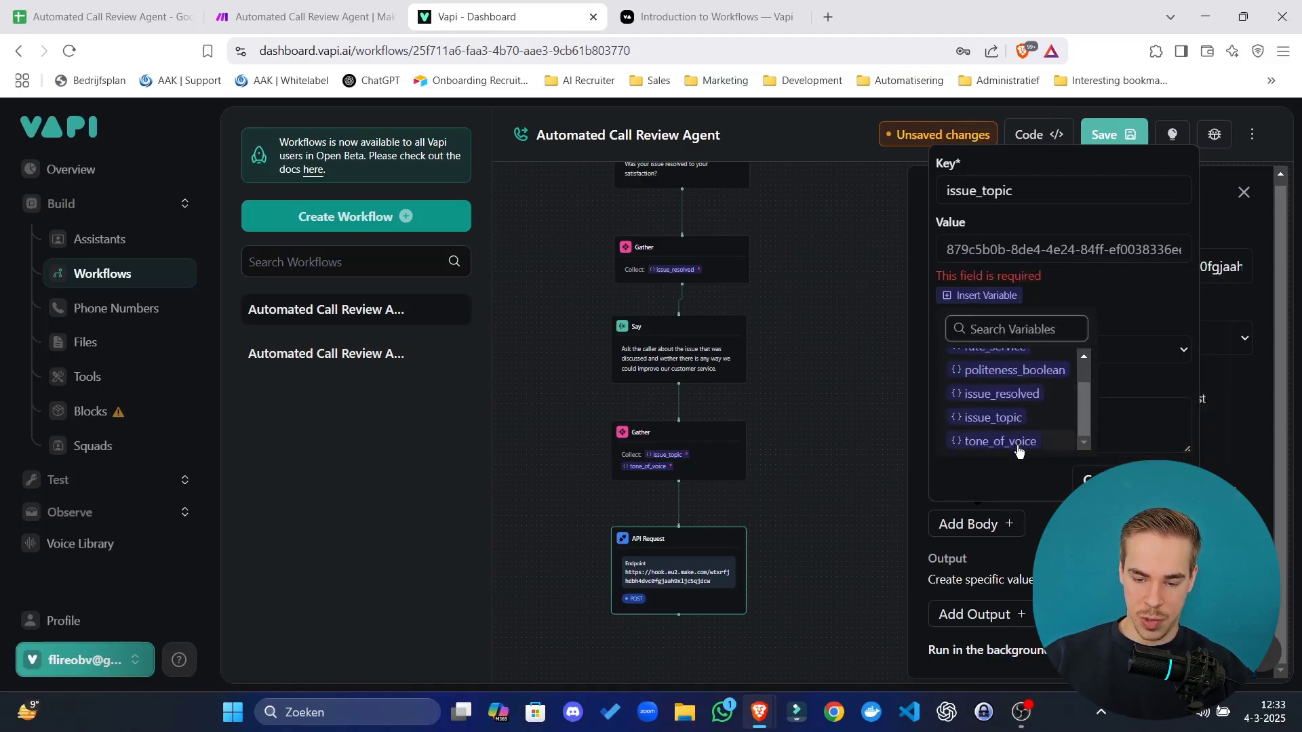
click(1007, 421)
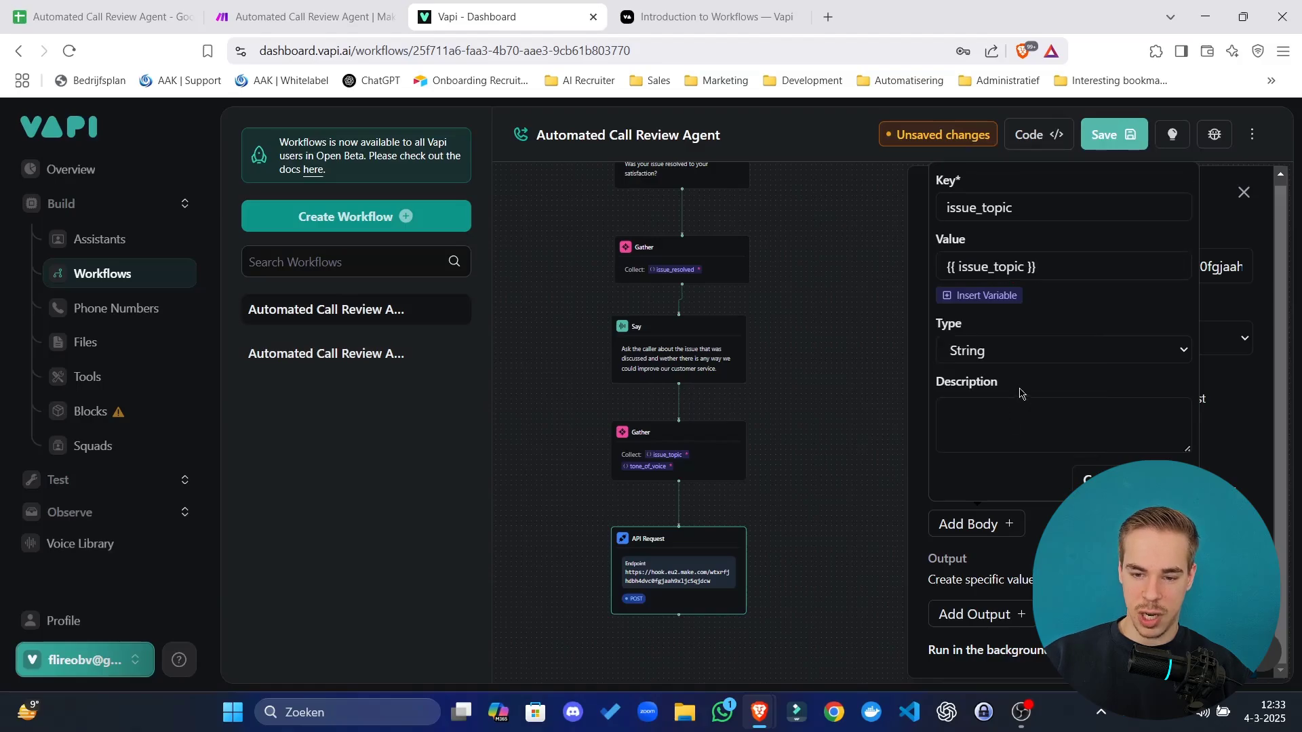
click(1105, 480)
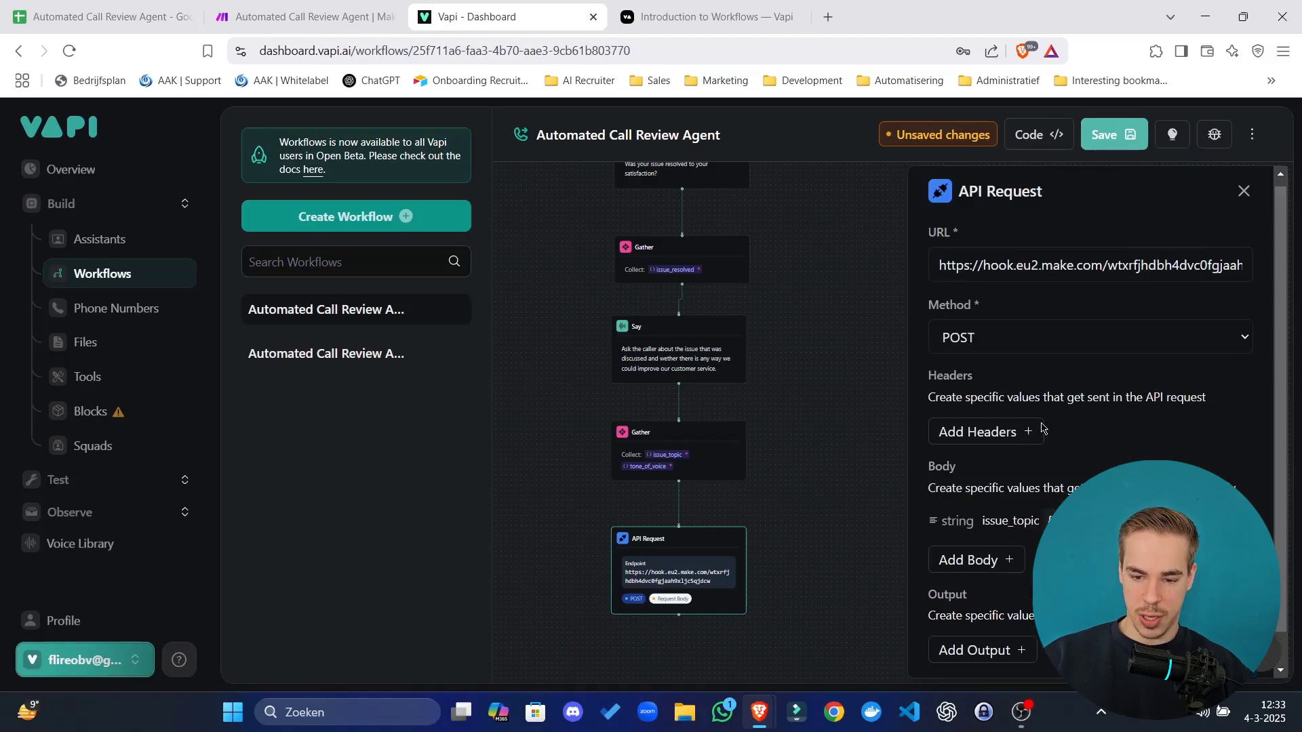
Add a has_time body field mapped to the has_time variable.
scroll(1042, 426, down, 1)
click(1013, 523)
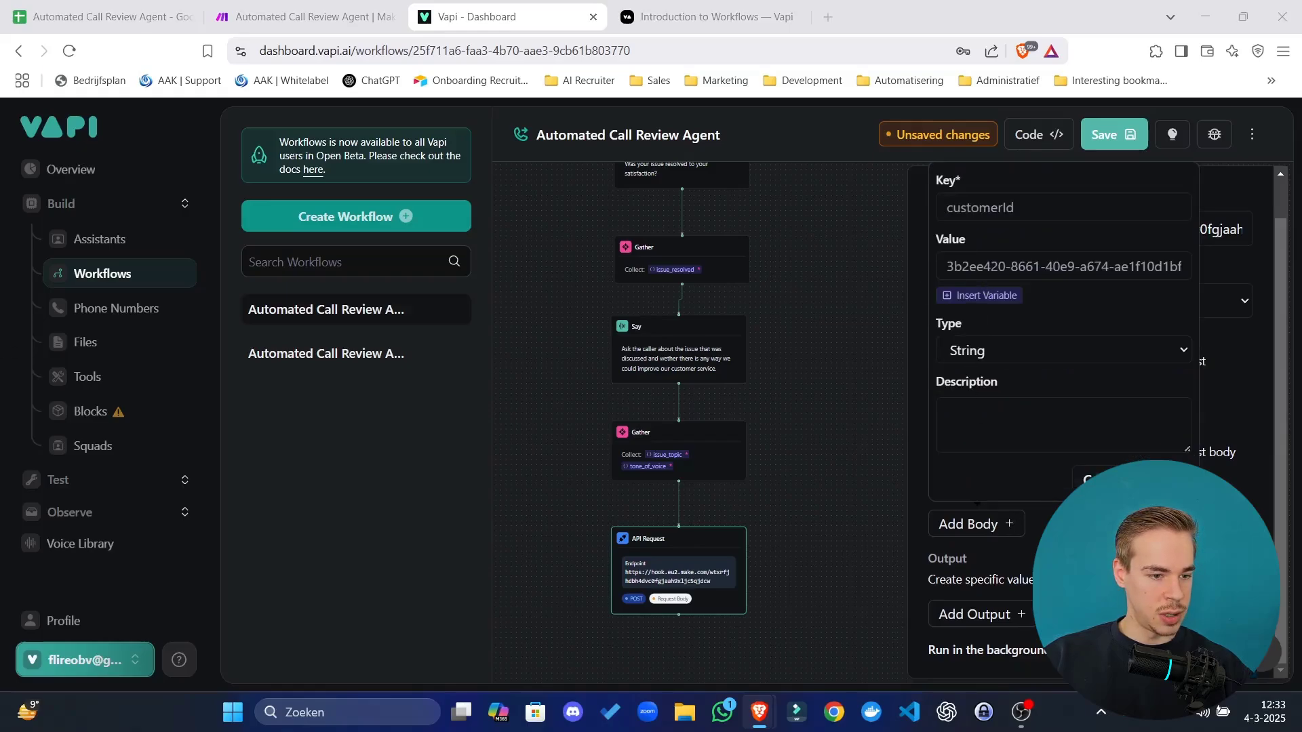
click(1006, 295)
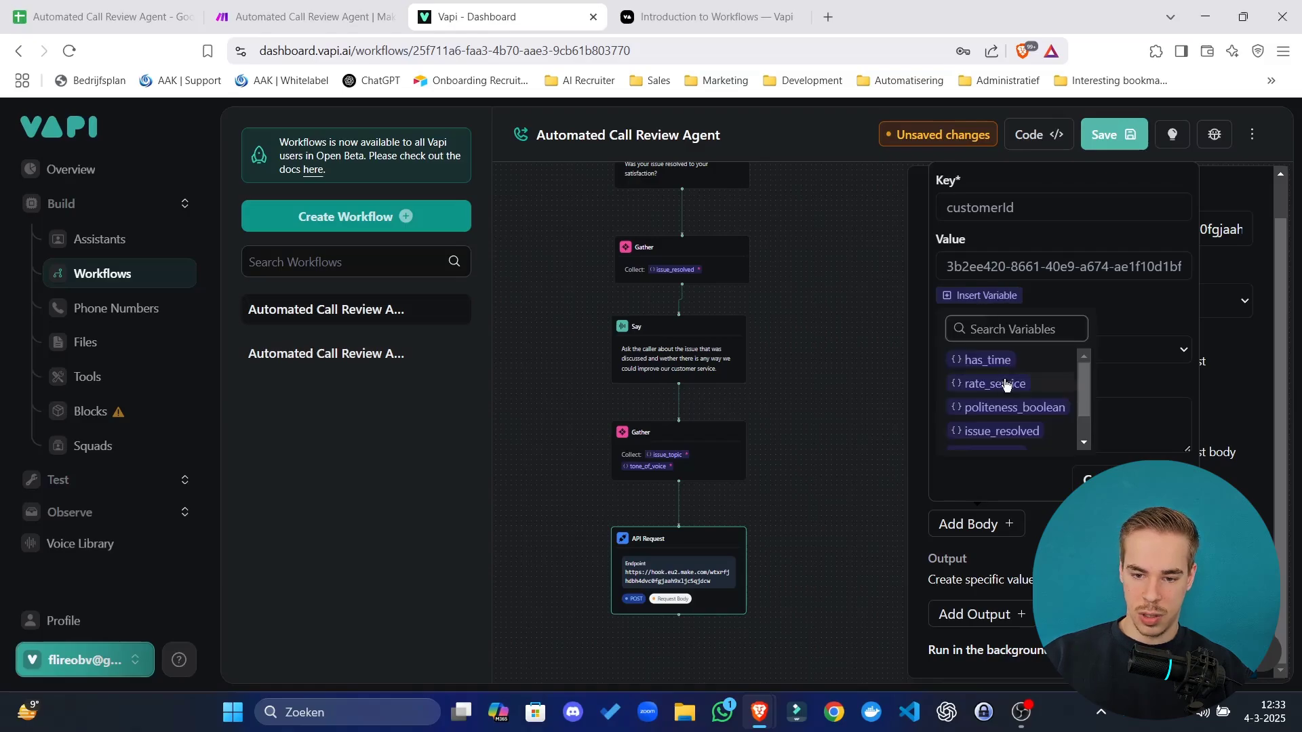
click(991, 360)
click(1050, 207)
text(has_time)
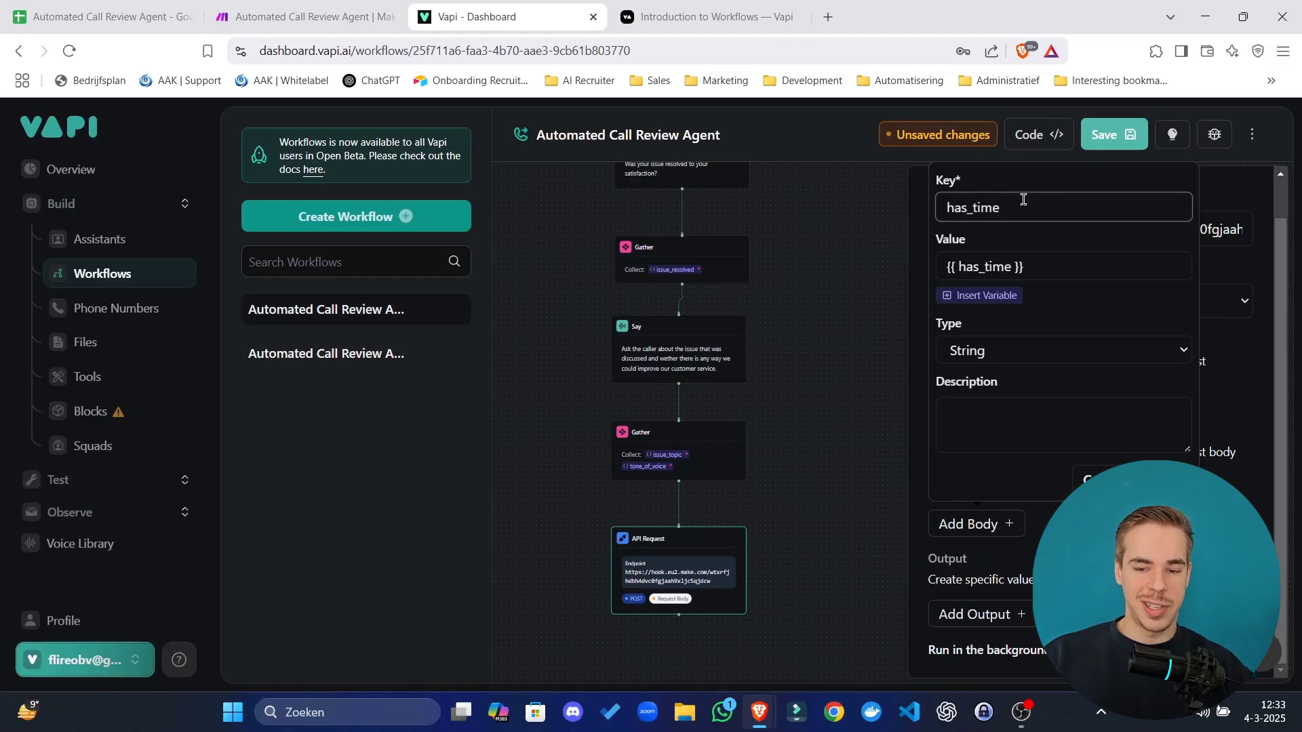
drag(1023, 203, 945, 208)
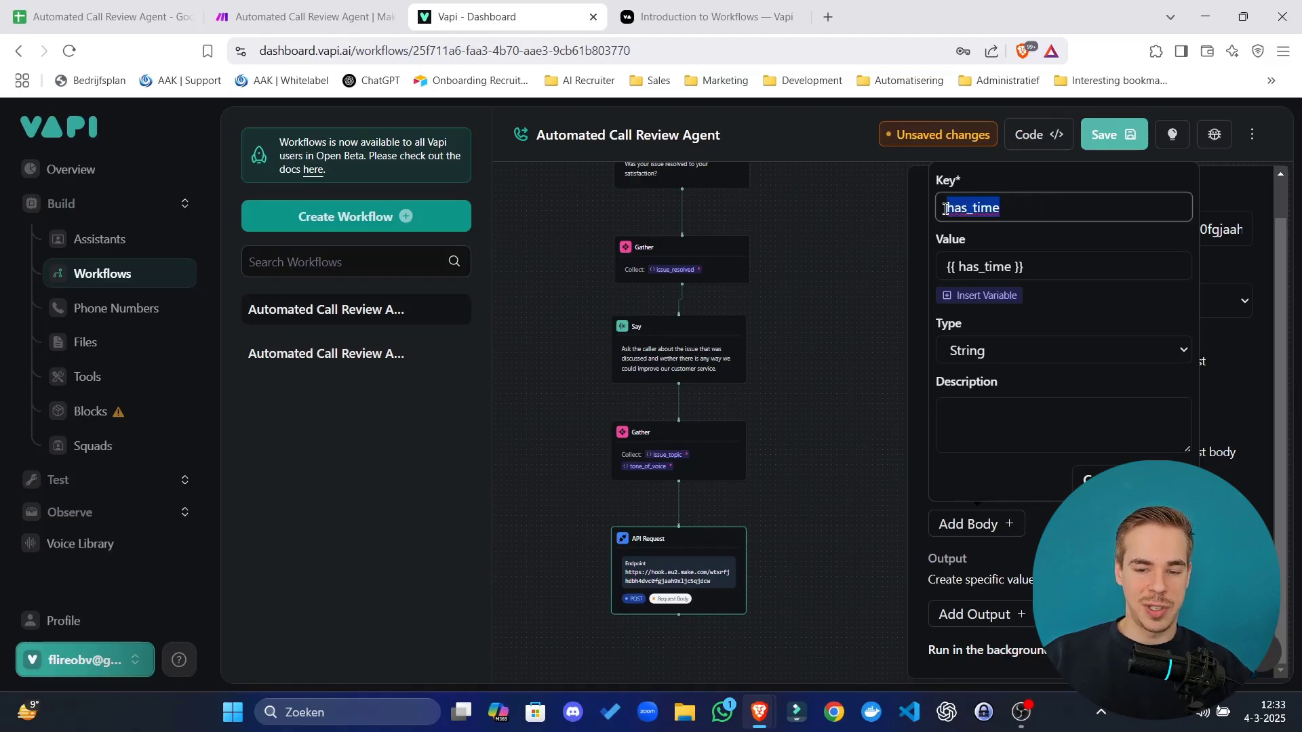
drag(1025, 266, 966, 267)
click(1164, 479)
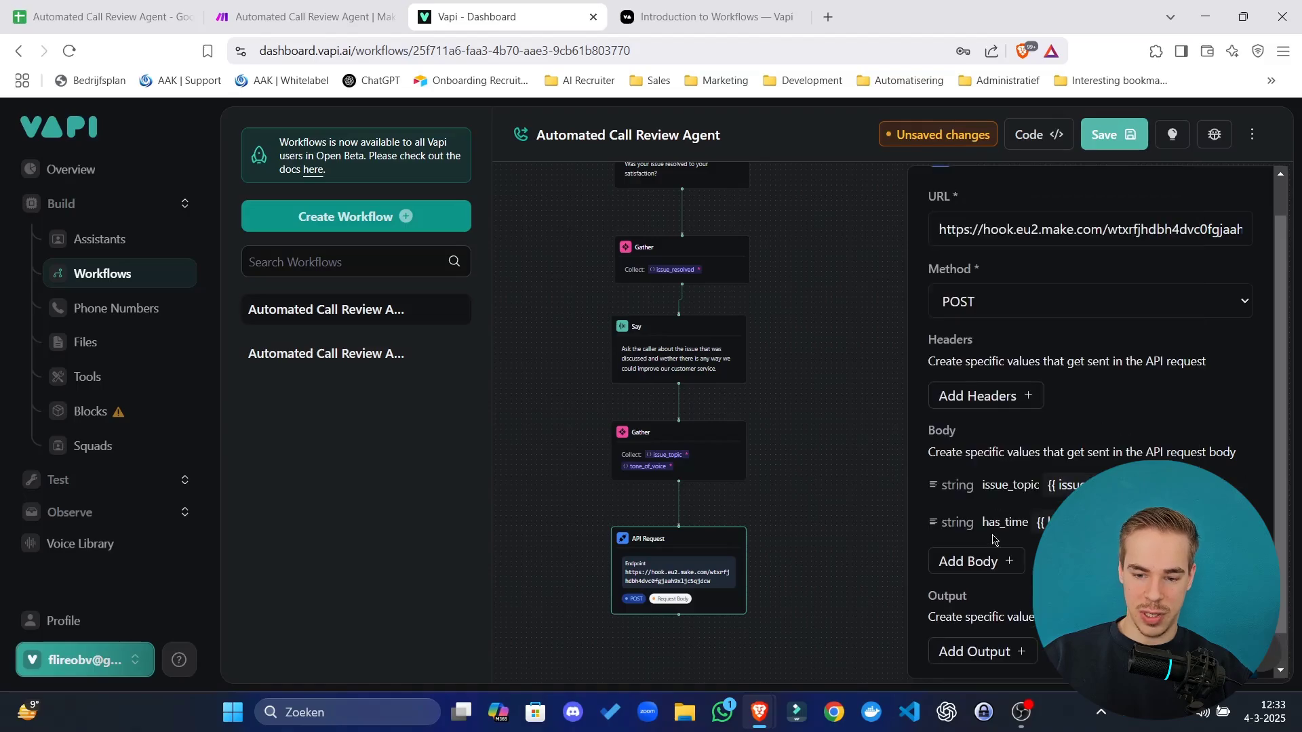
Add a politeness body field mapped to the politeness_boolean variable.
click(998, 562)
click(983, 332)
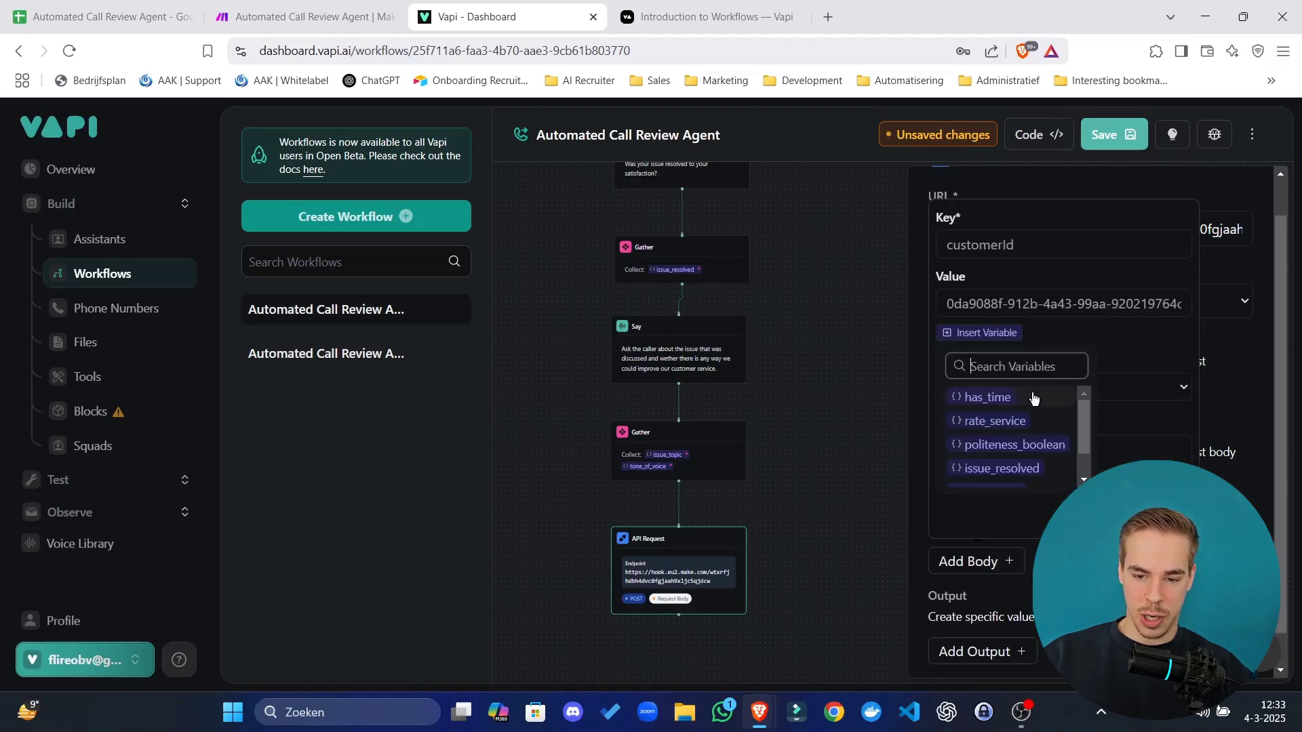
click(1034, 444)
click(1049, 241)
text(politeness)
click(1160, 513)
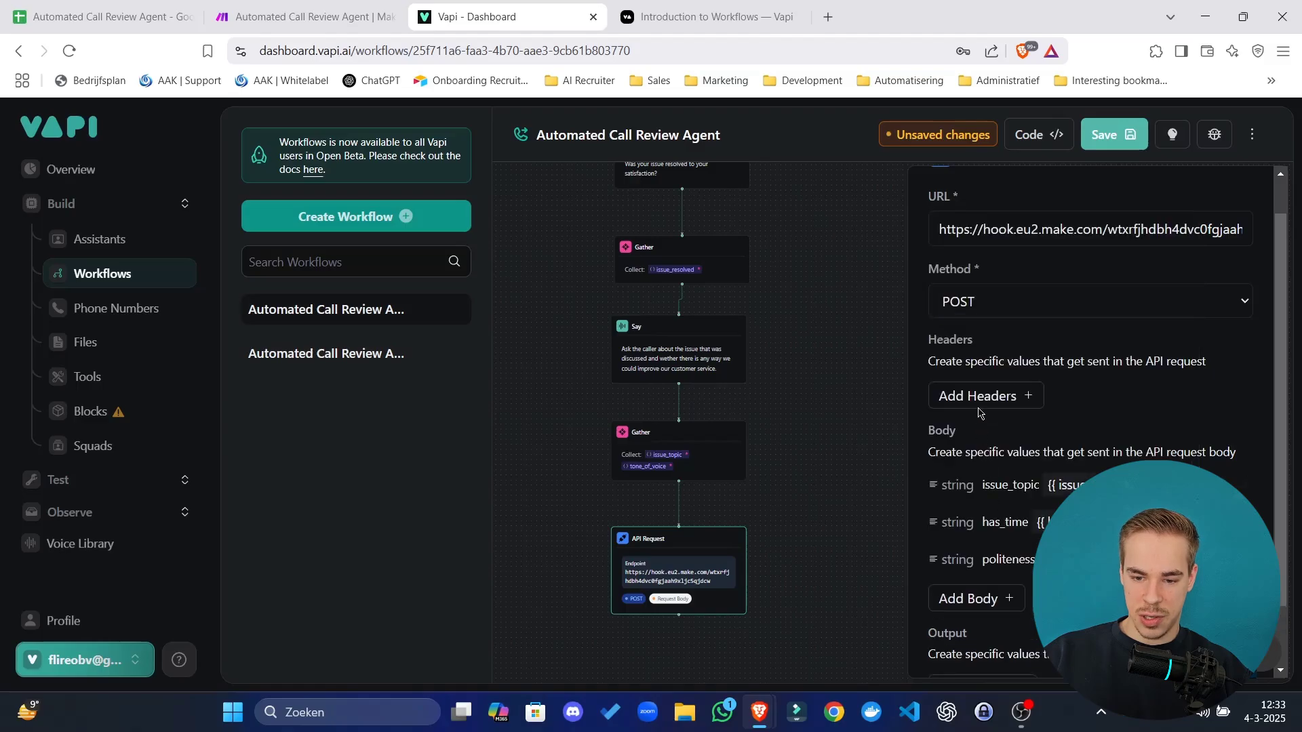
Add an issue_resolved body field mapped to the issue_resolved variable.
click(1008, 600)
click(981, 369)
scroll(1035, 470, down, 1)
click(1035, 469)
click(1021, 291)
text(issue_resolved)
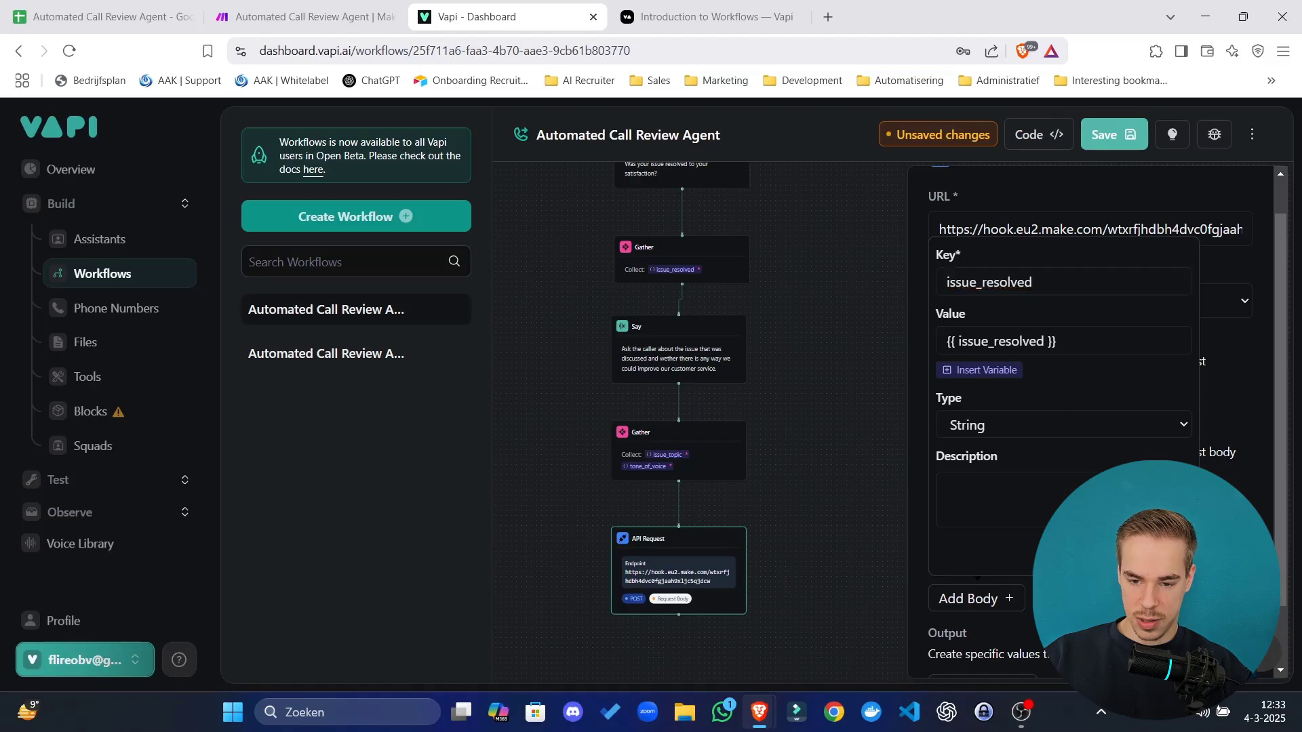
key(Return)
Add a tone_of_voice body field mapped to its variable, keyed 'tone_of_vocie' by mistake.
click(997, 630)
click(986, 405)
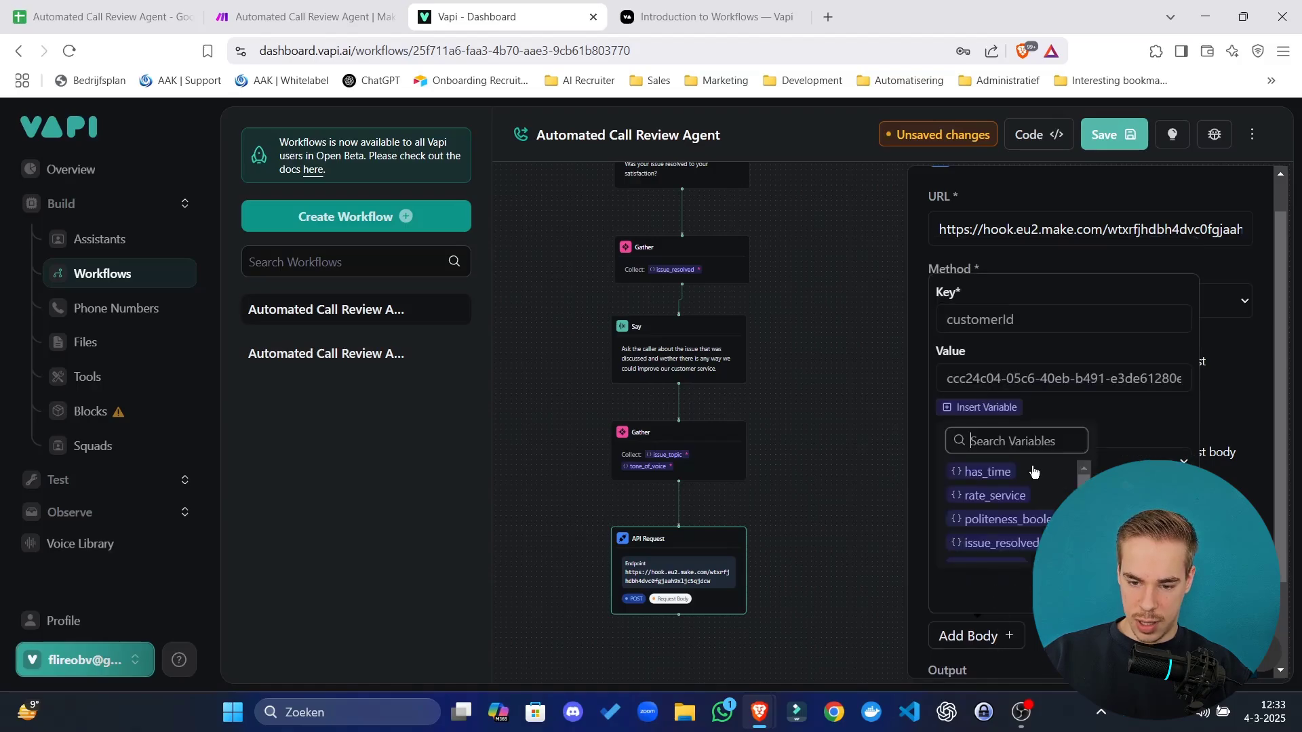
scroll(1030, 474, down, 2)
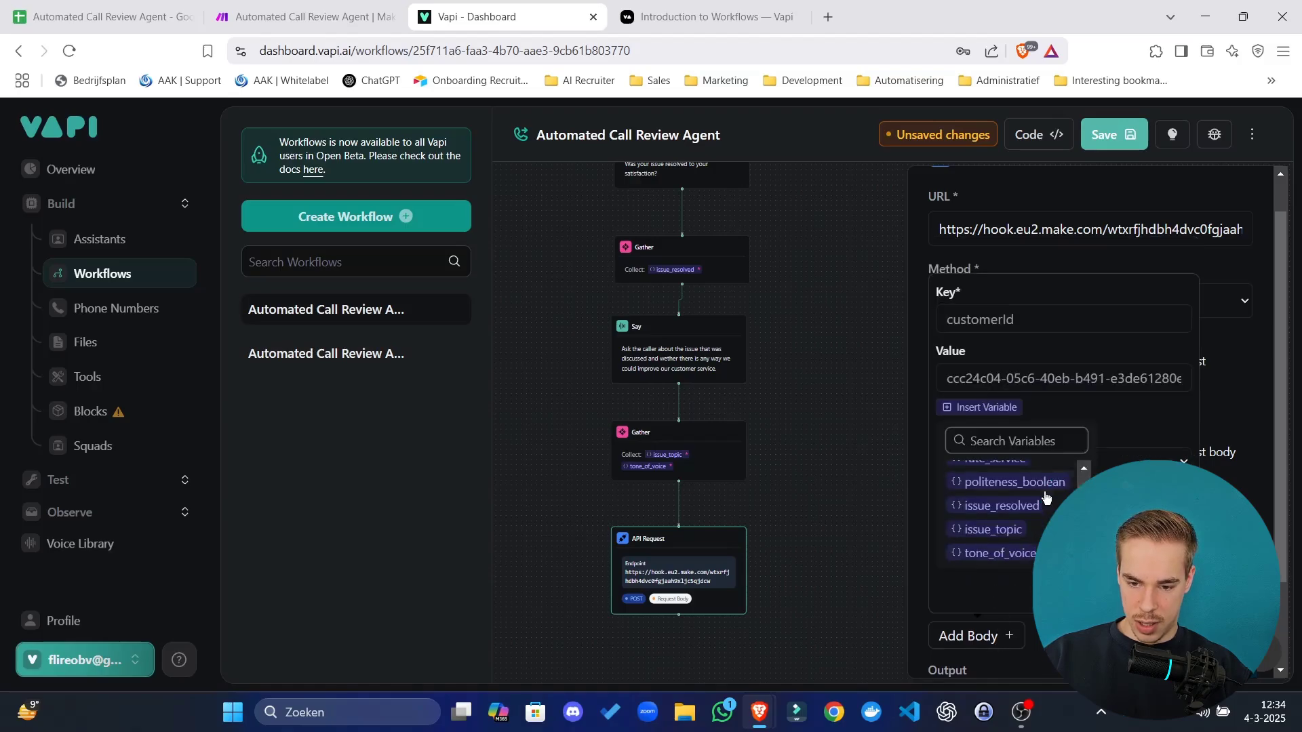
click(1026, 554)
click(1032, 329)
text(tone_)
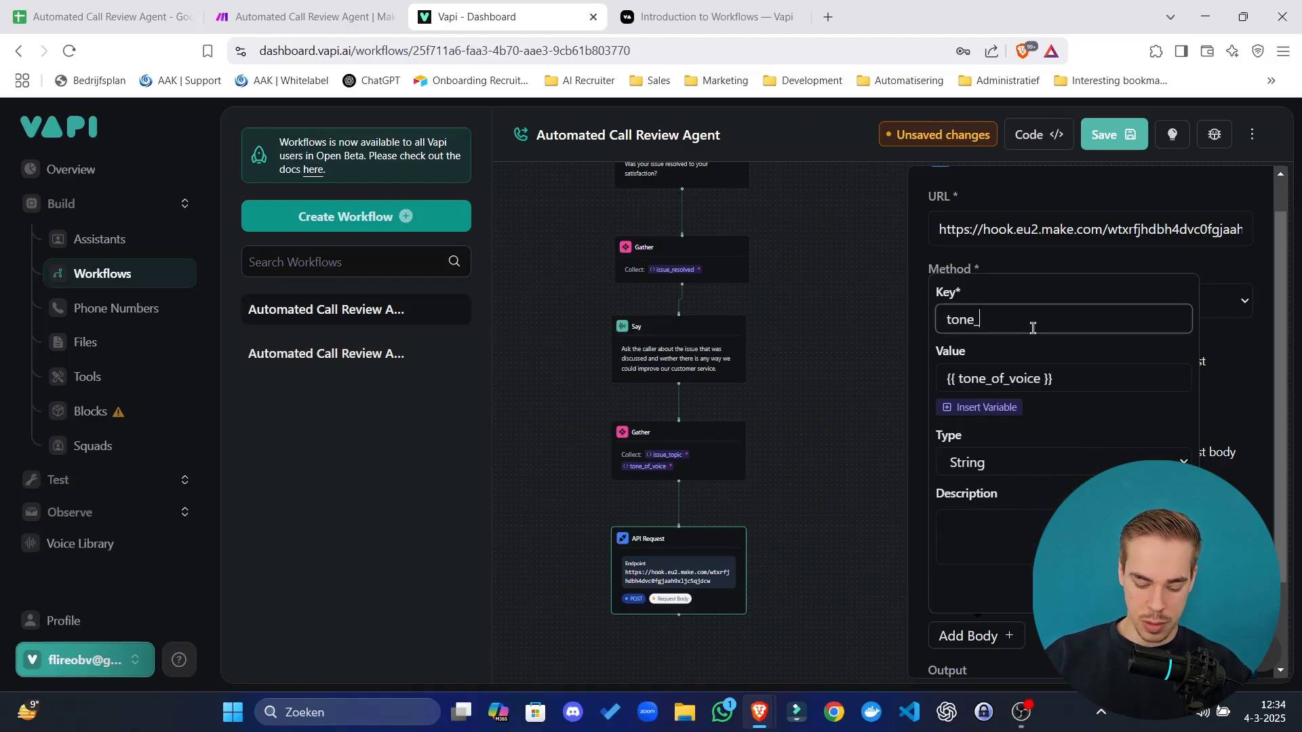
text(of_vocie)
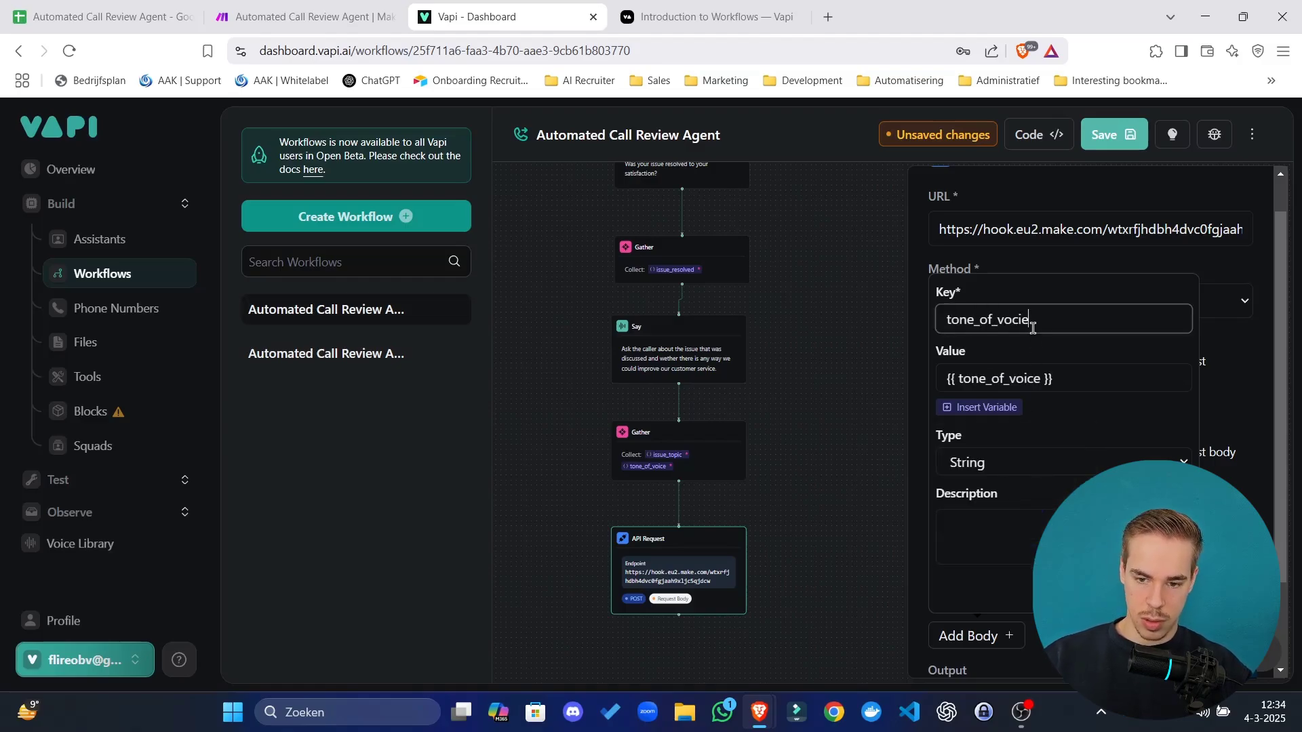
key(Return)
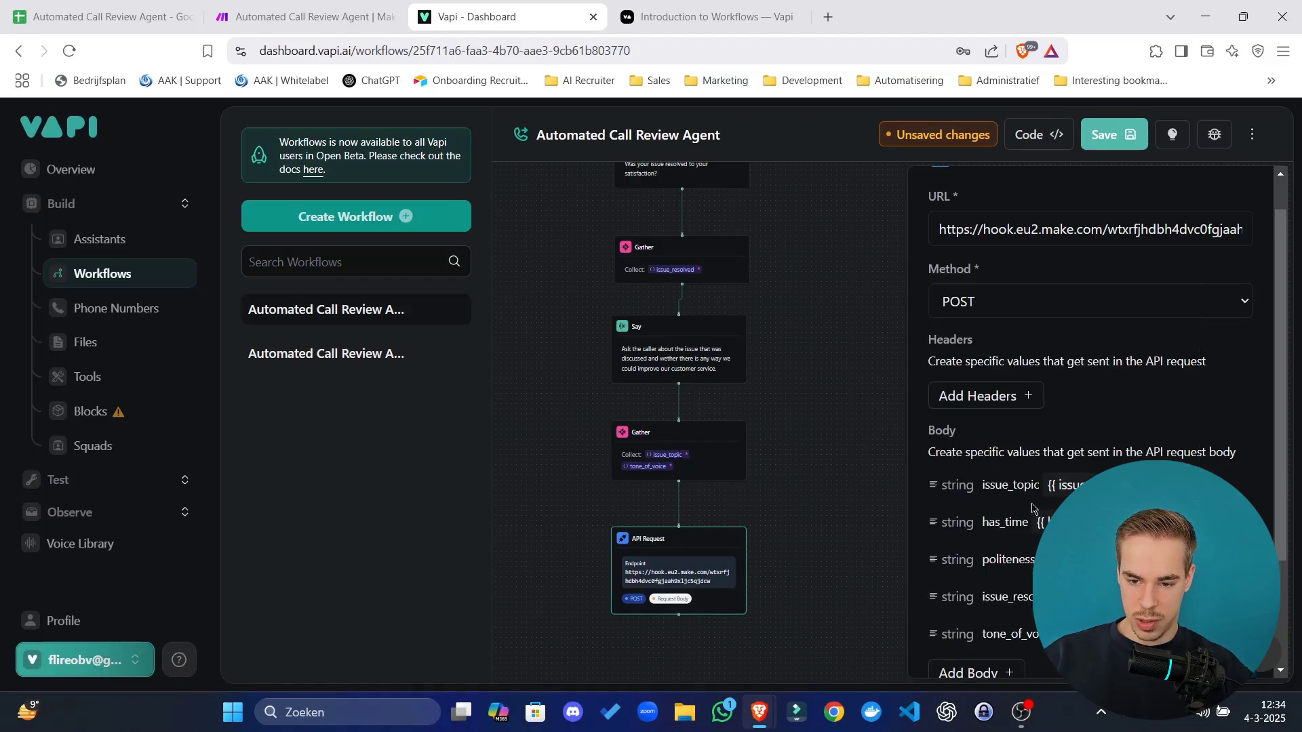
Discard the empty field forms and correct the key 'tone_of_vocie' to 'tone_of_voice'.
scroll(1035, 522, down, 2)
click(991, 523)
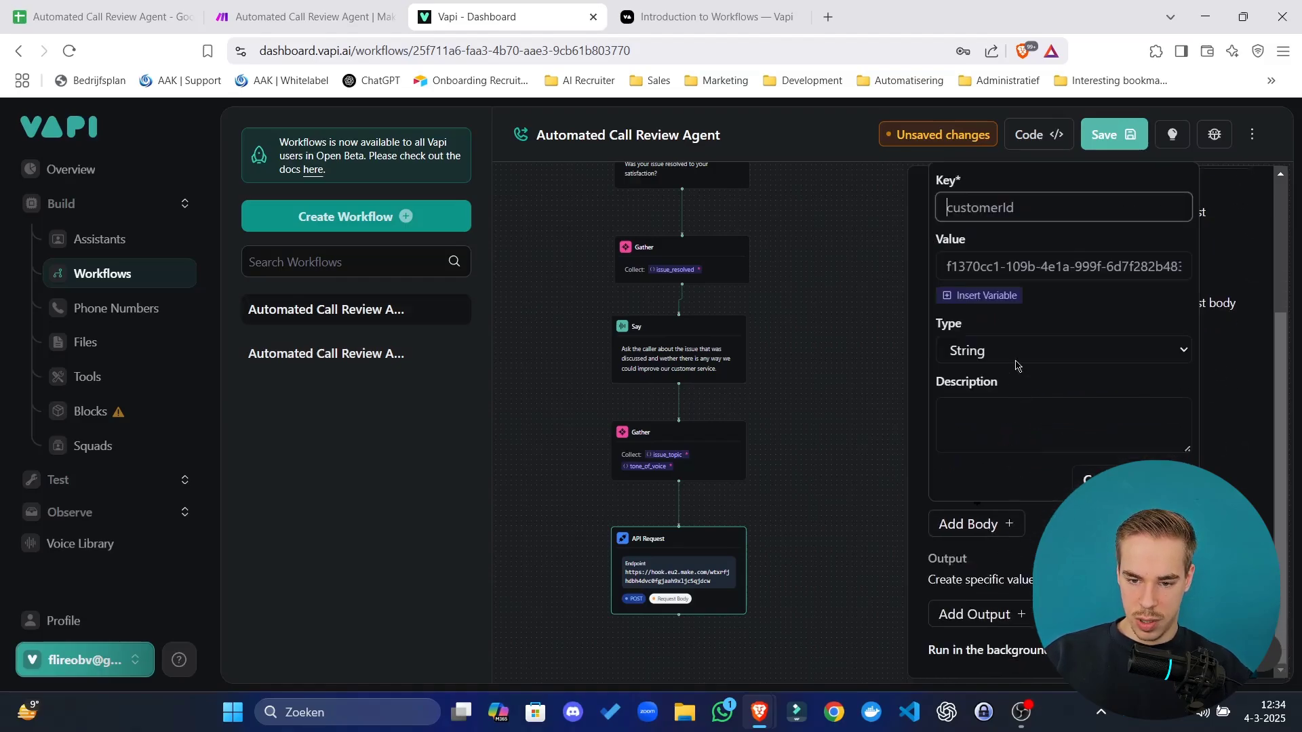
click(1245, 402)
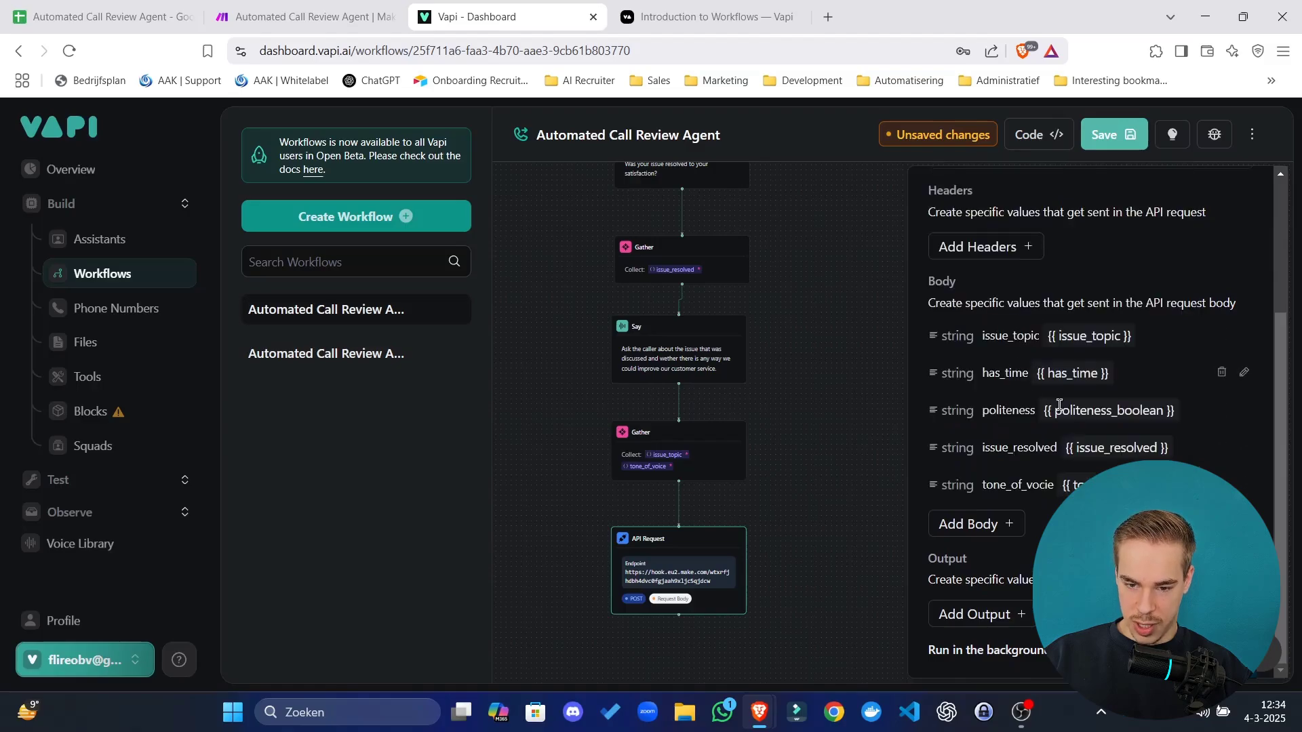
click(1006, 528)
click(1032, 484)
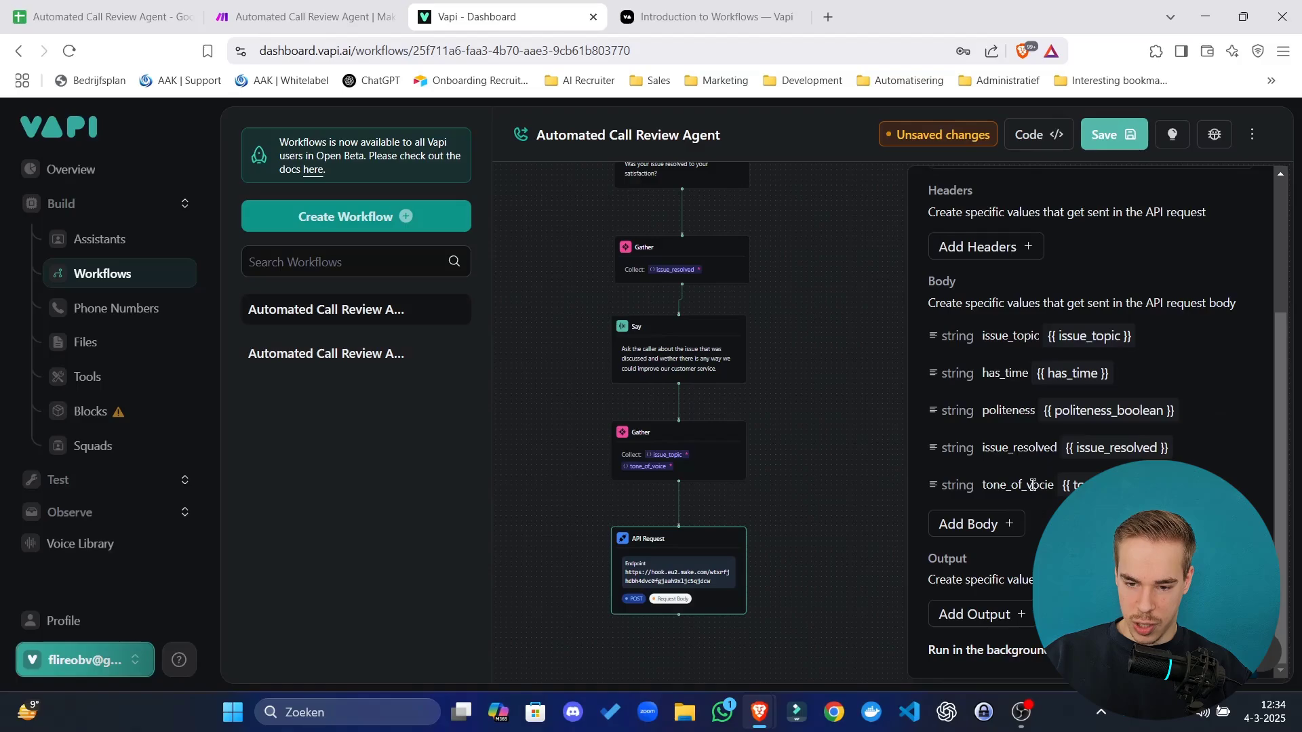
click(1244, 484)
click(1040, 211)
key(BackSpace)
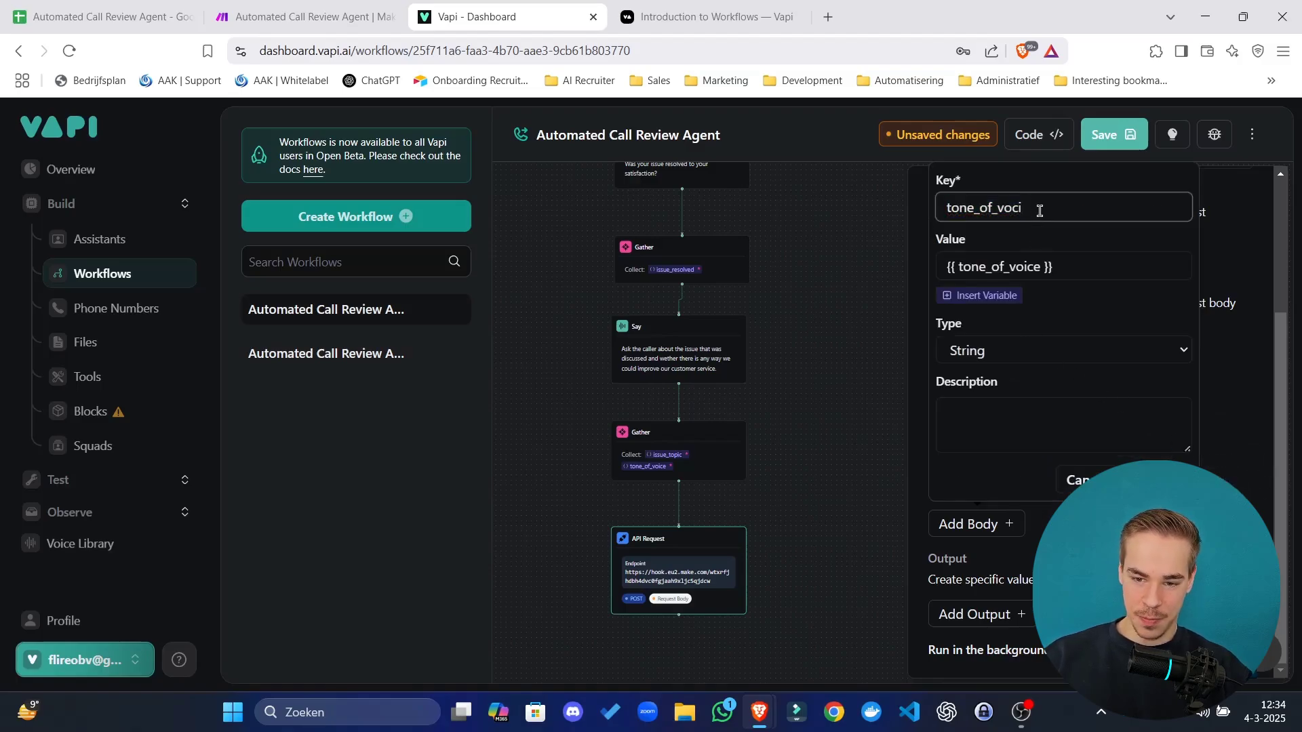
text(ce)
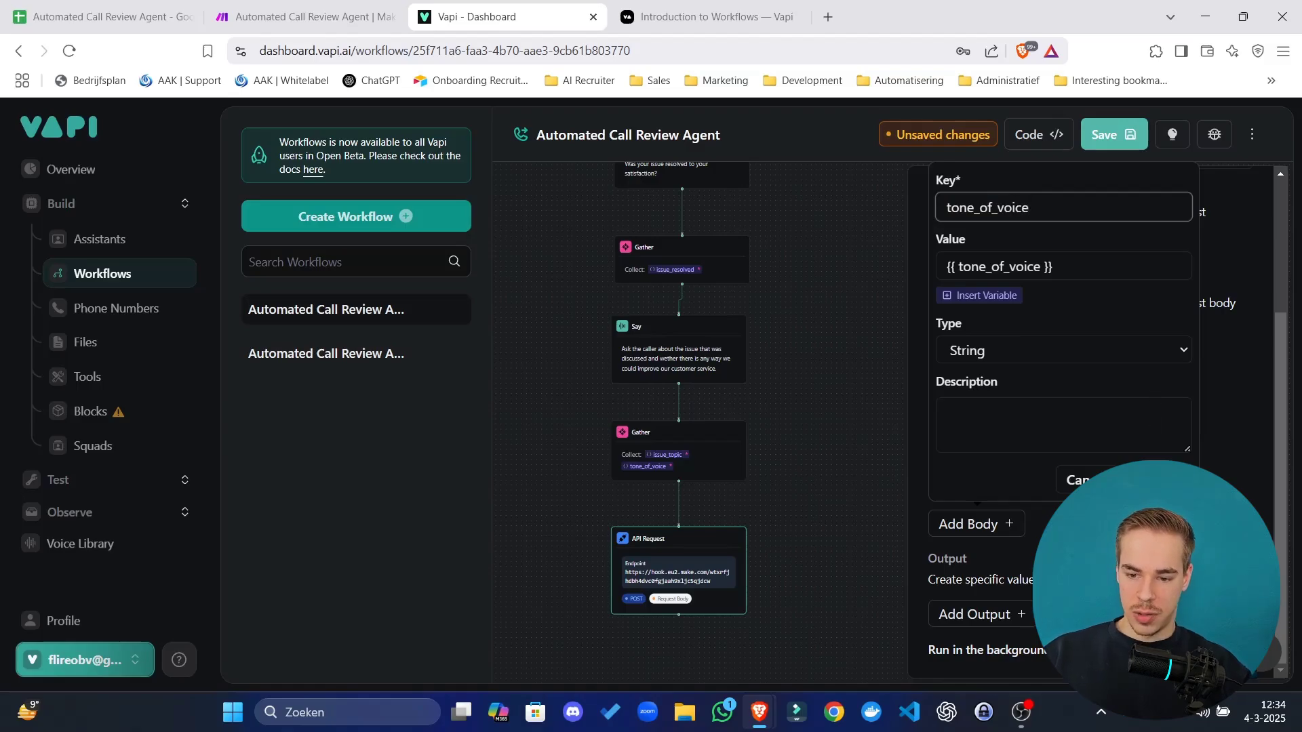
key(Return)
Add a rate_service body field keyed rate_service and mapped to the rate_service variable.
click(1006, 526)
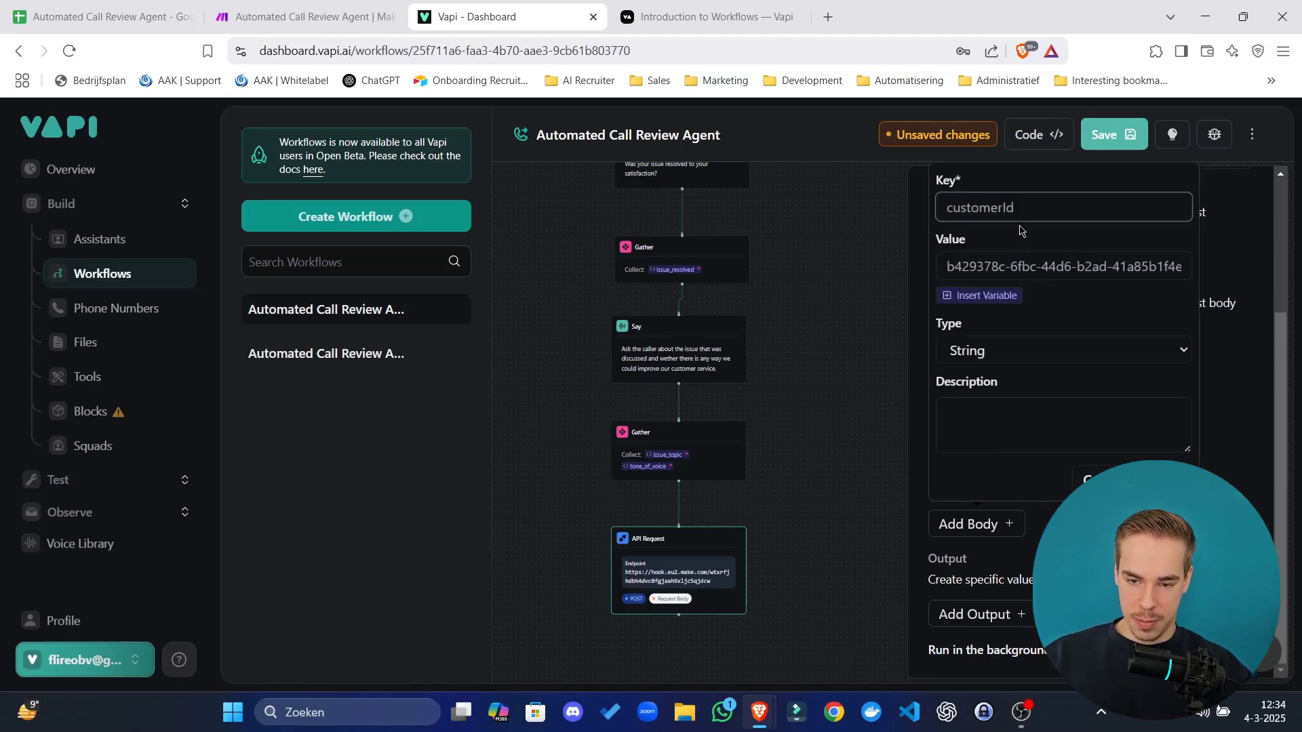
click(1010, 295)
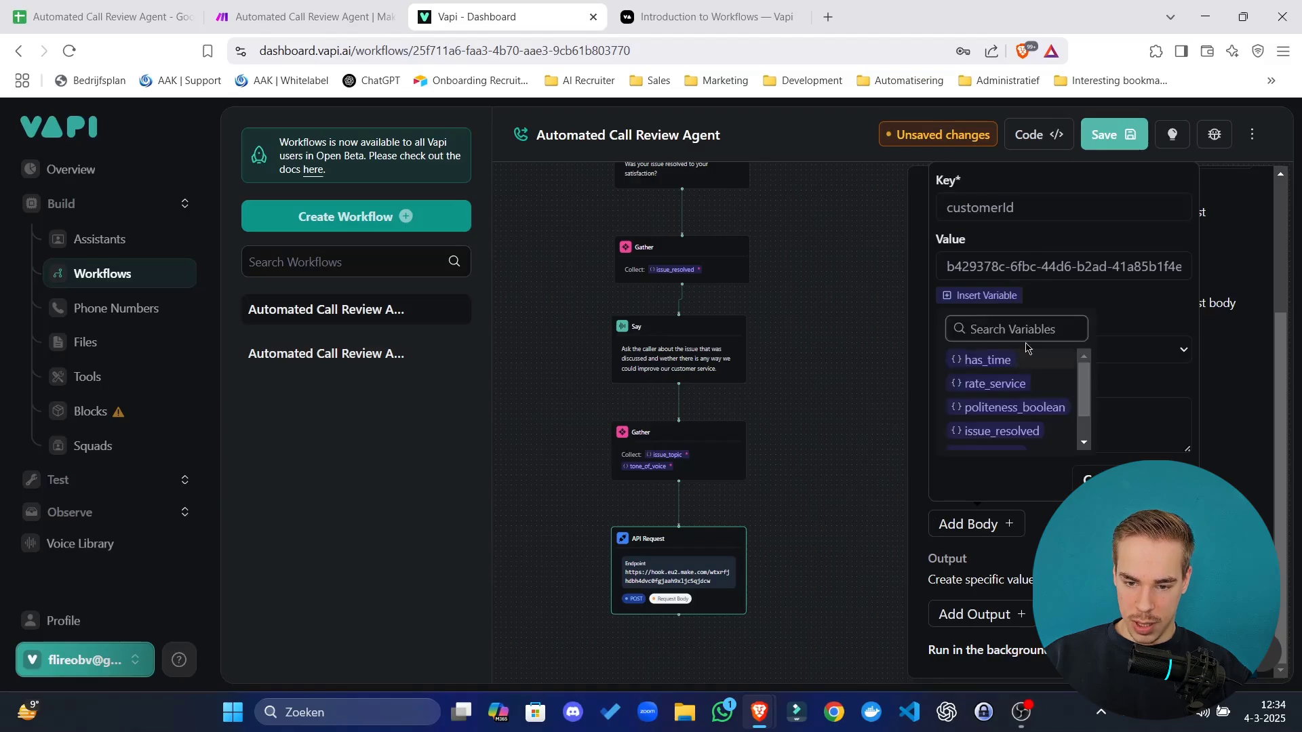
click(1051, 383)
double_click(1018, 210)
text(rate_service)
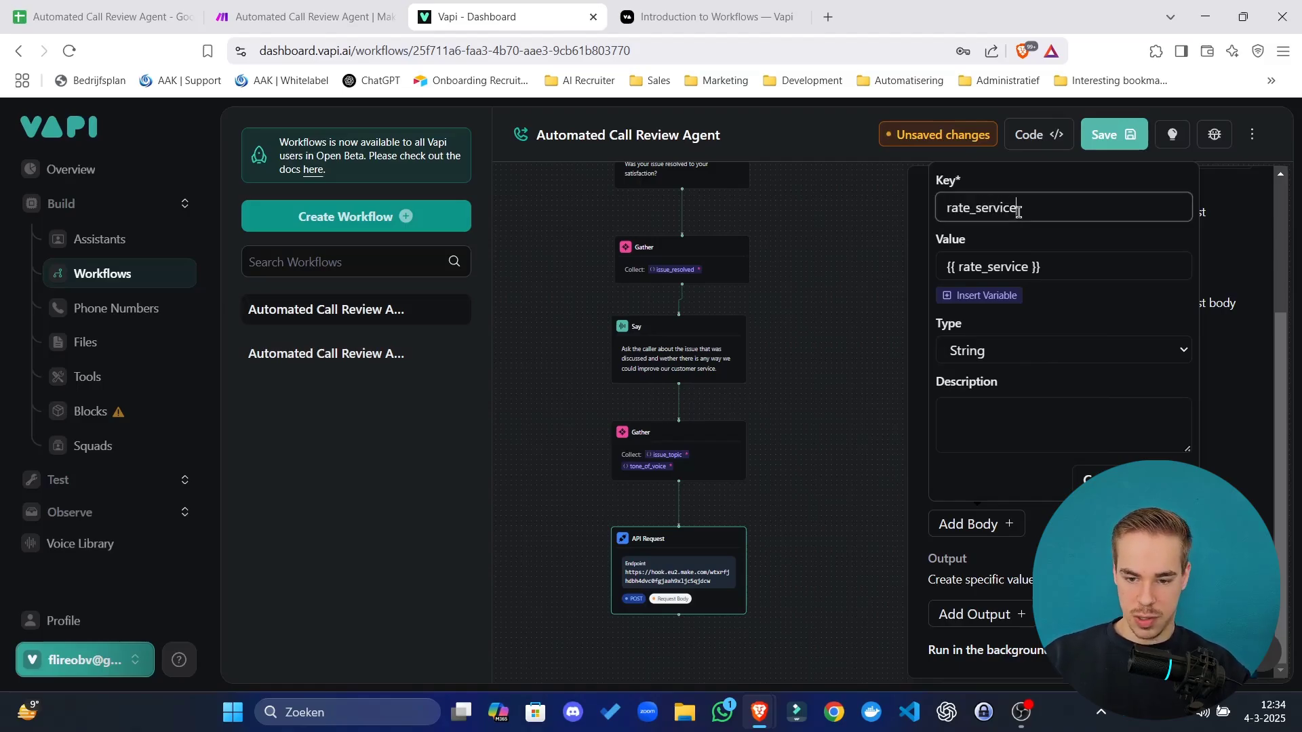
key(Return)
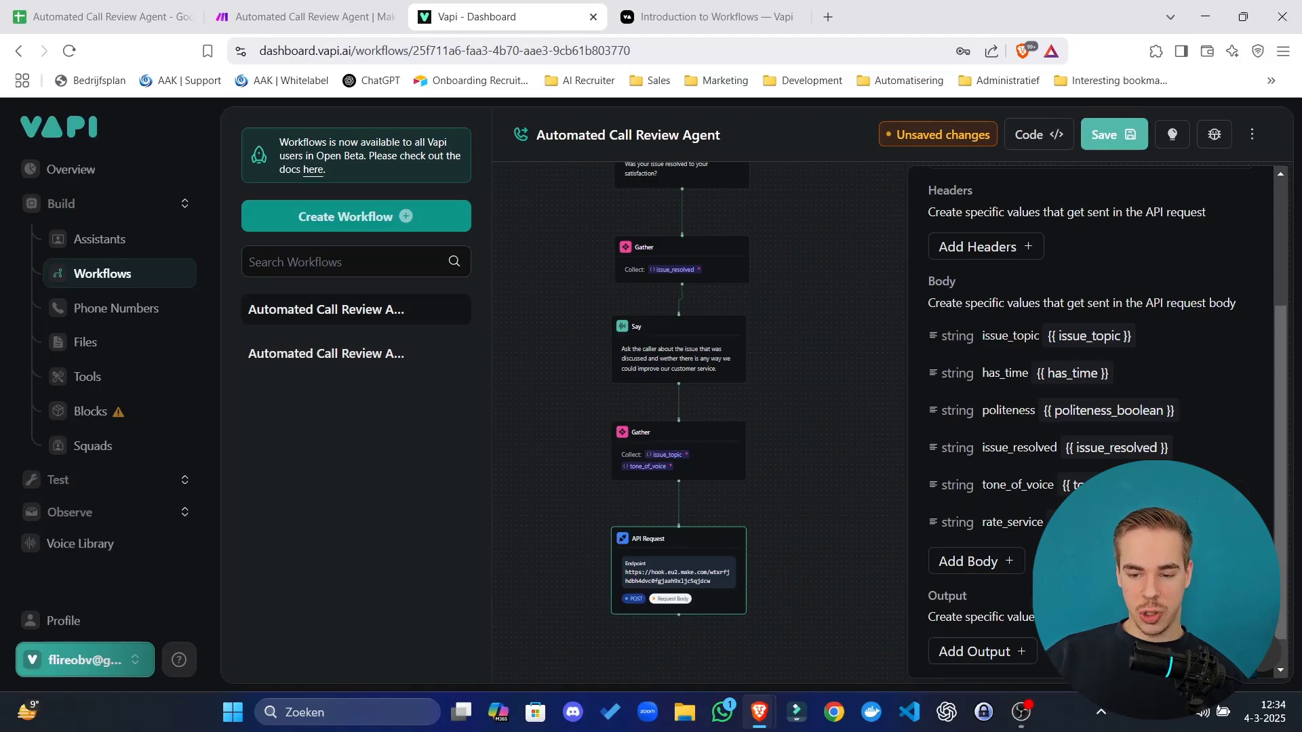
click(1243, 523)
Set the rate_service field type to Number and politeness to Boolean.
click(1058, 387)
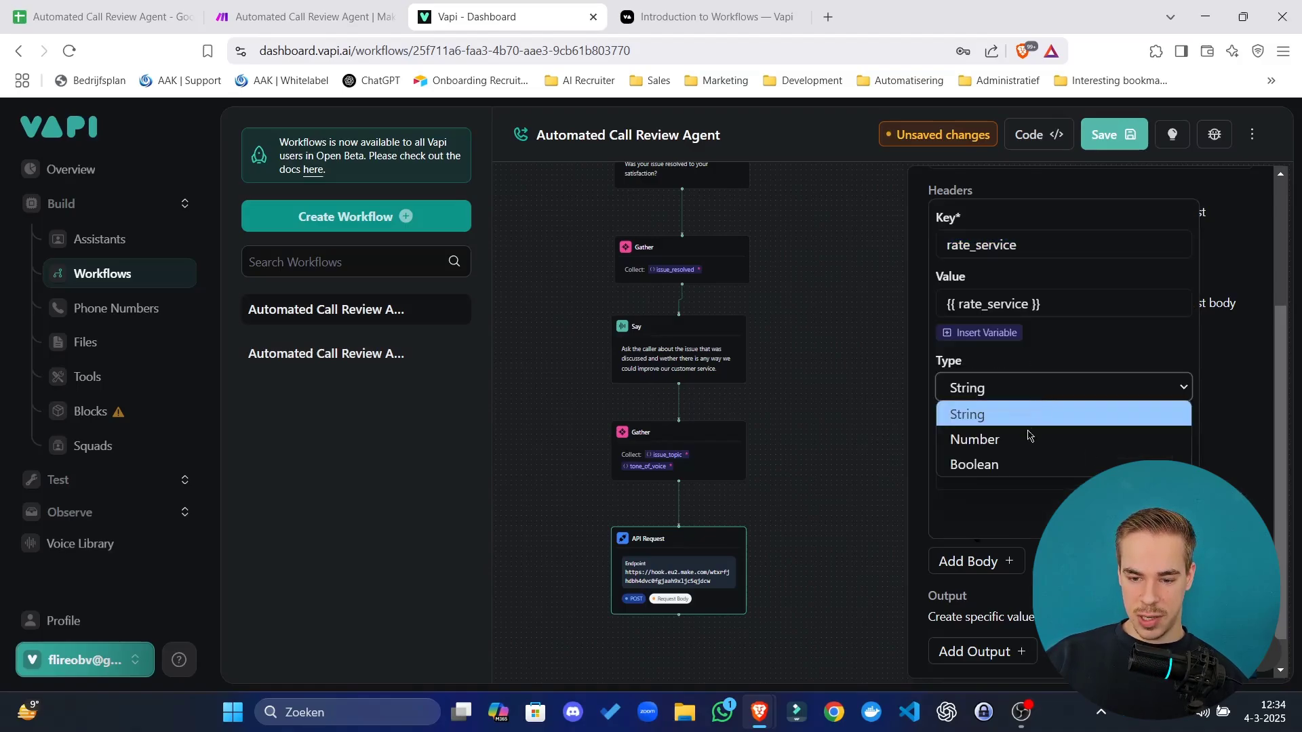
click(974, 439)
key(Escape)
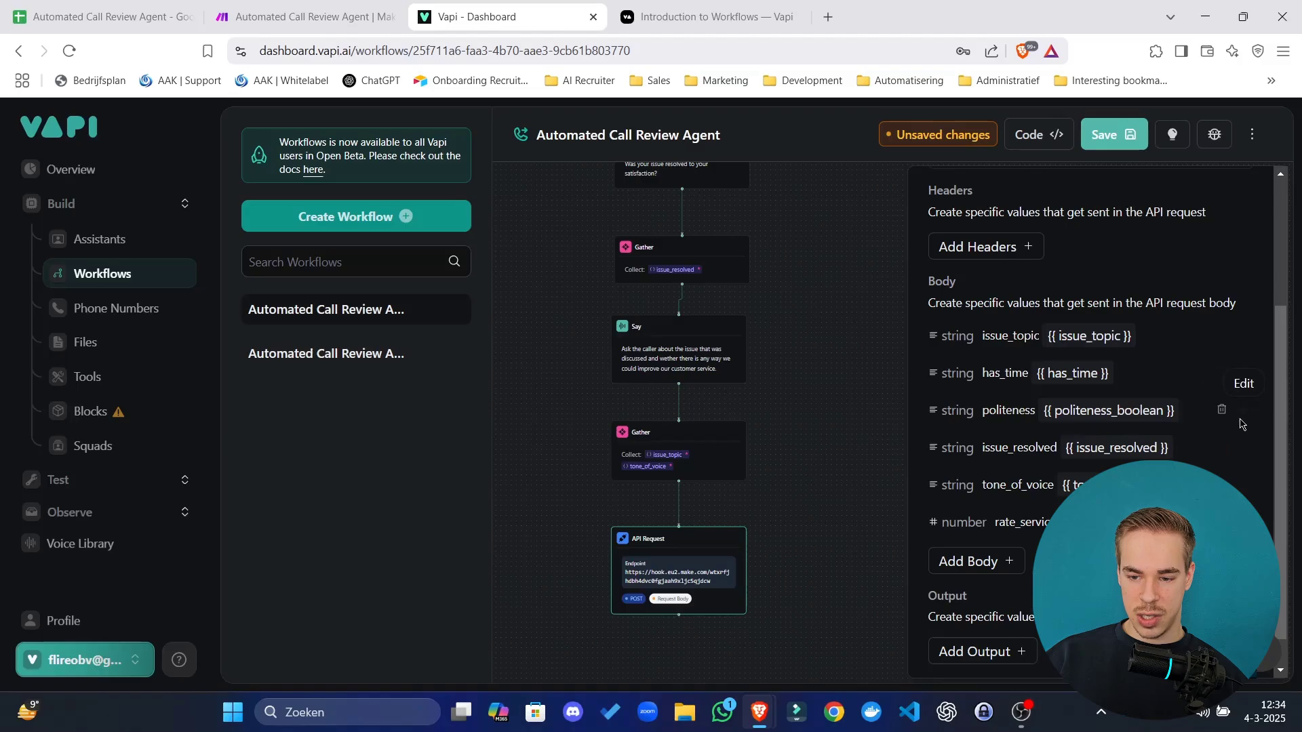
click(1241, 414)
click(1051, 388)
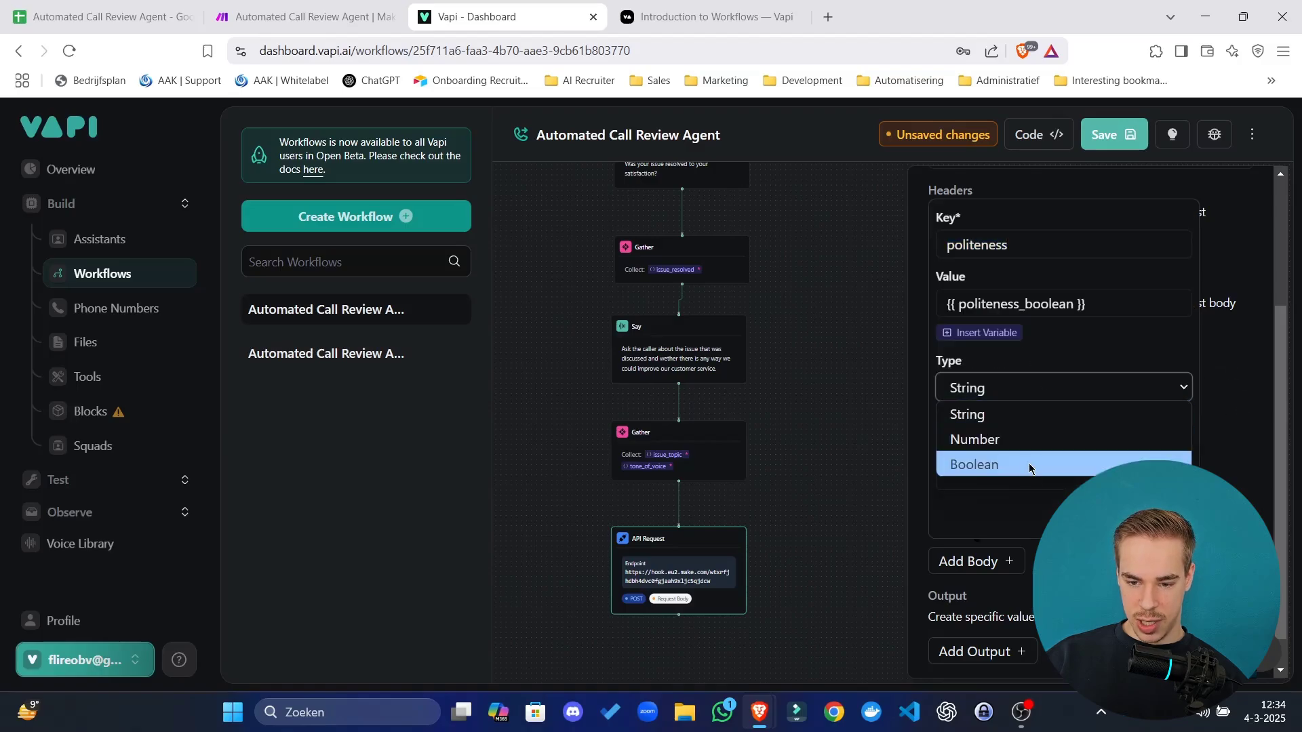
click(1029, 466)
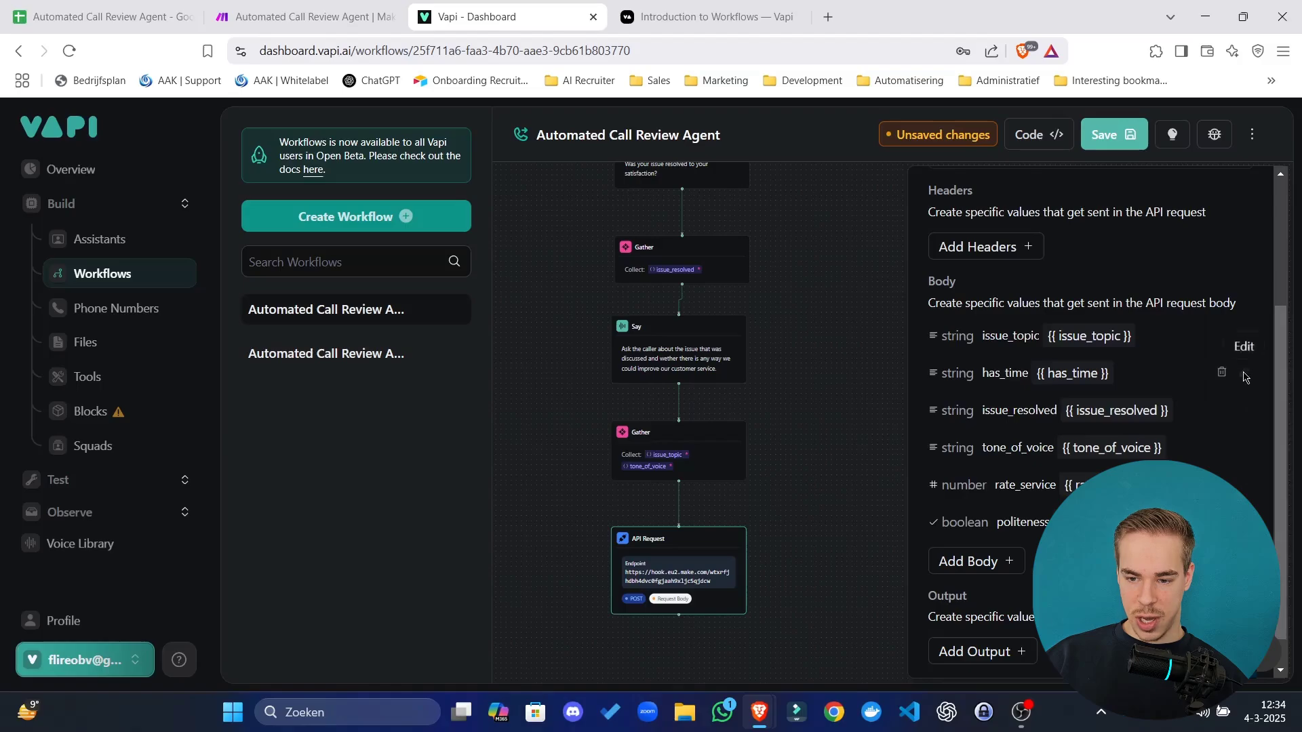
Delete the has_time field from the request body.
click(1244, 377)
click(1032, 392)
click(1023, 413)
click(1018, 459)
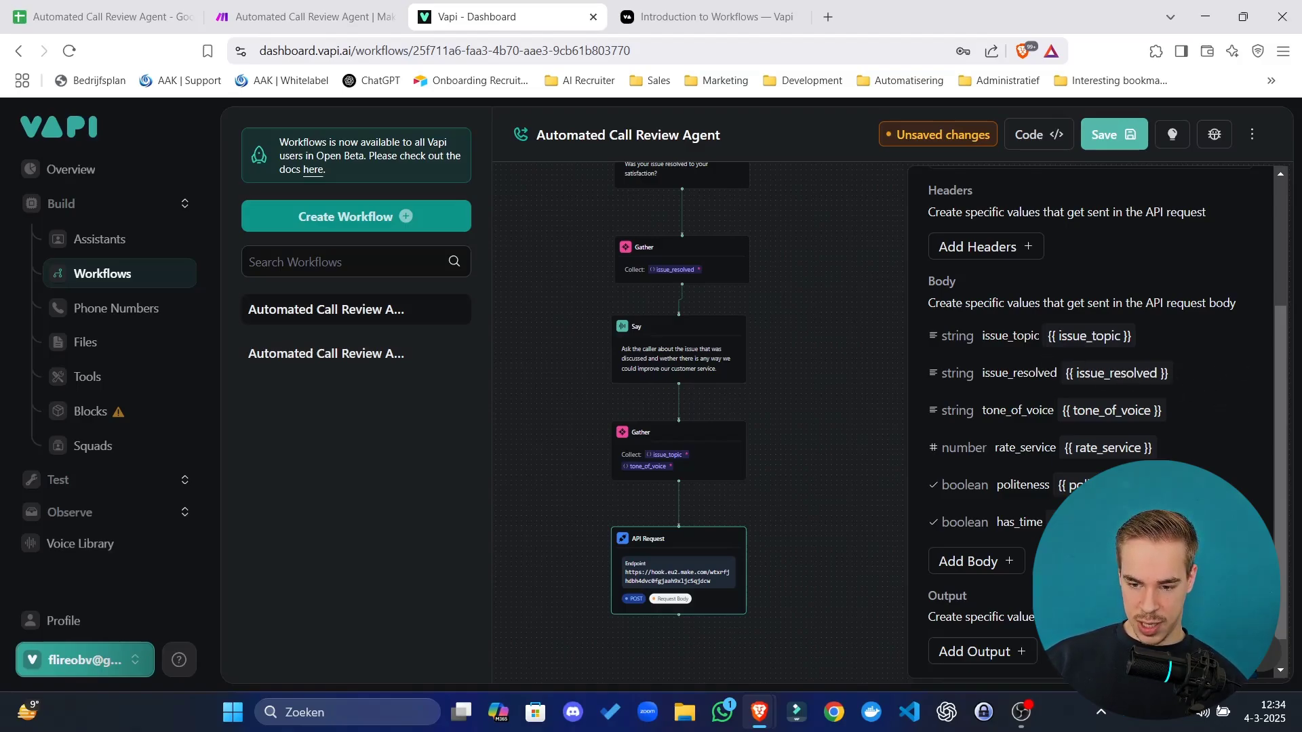
click(1242, 522)
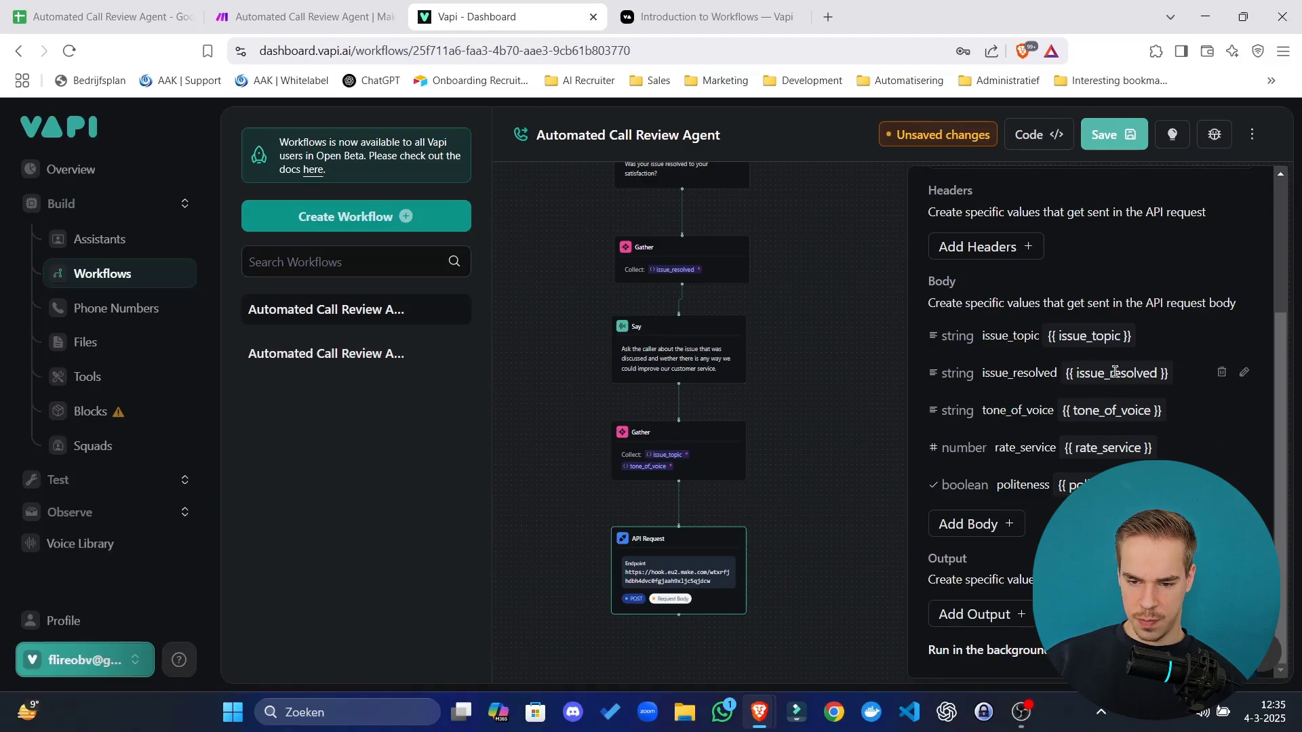
Make issue_resolved a Boolean field and save the workflow.
click(1243, 373)
click(1047, 355)
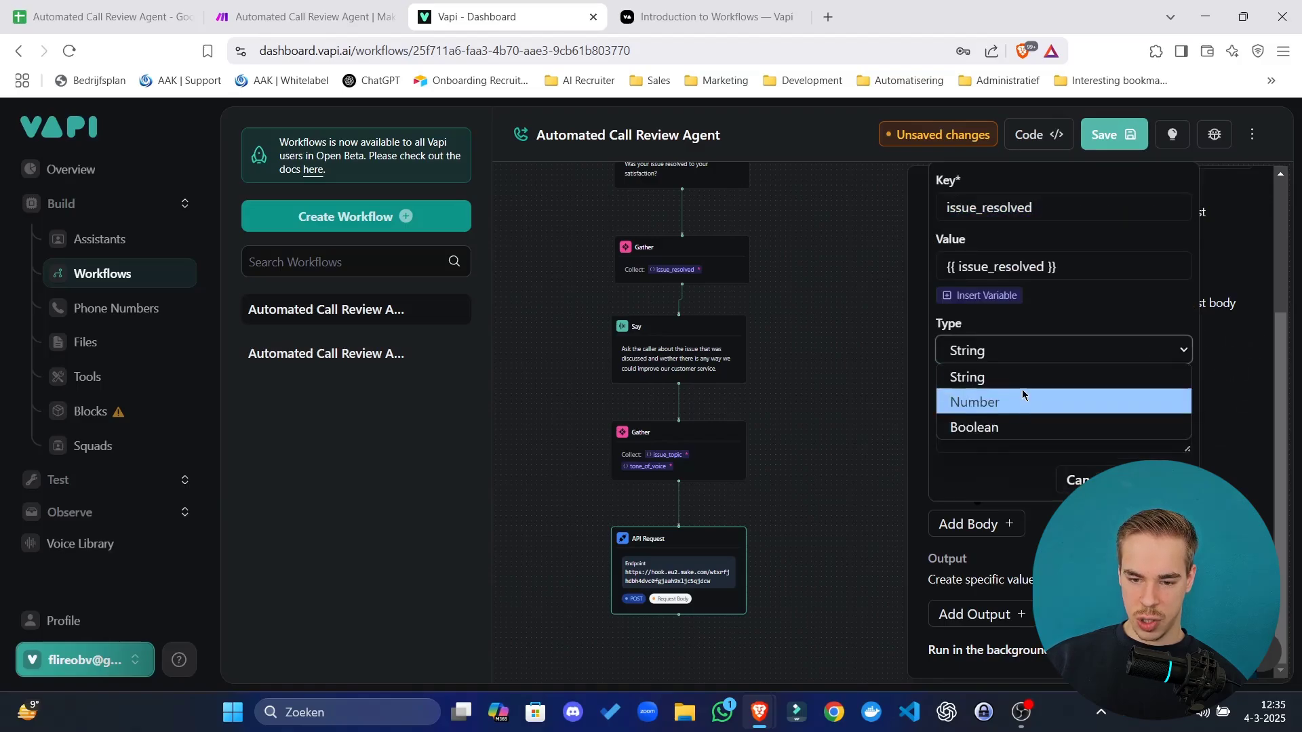
click(1007, 426)
click(1154, 475)
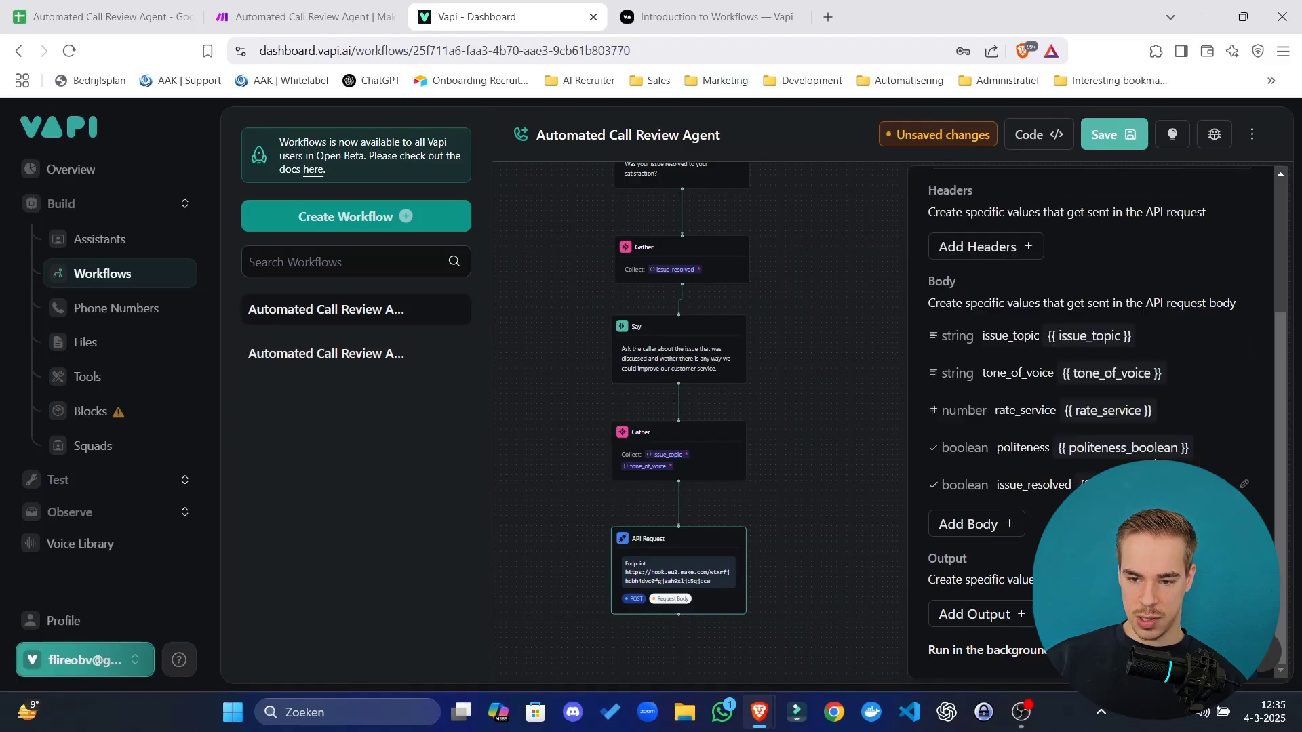
click(1104, 133)
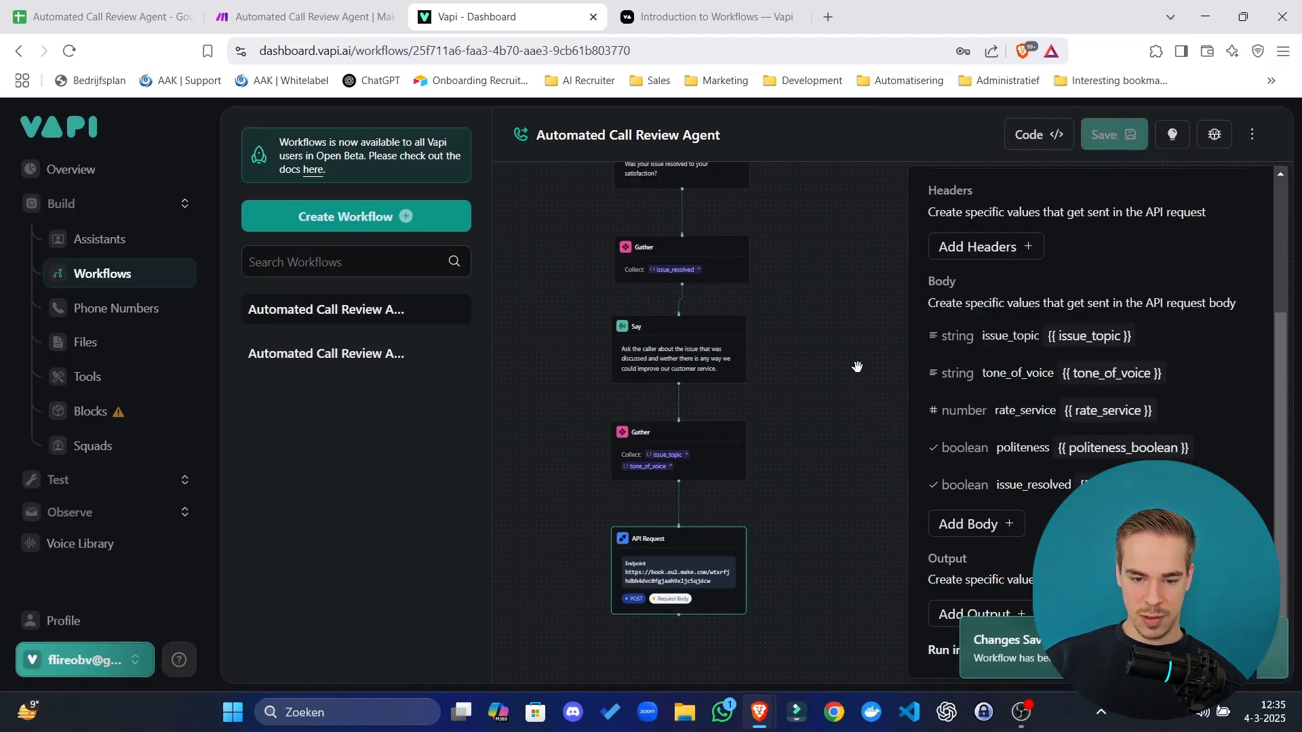
Bring the API Request step into view and save the workflow again.
scroll(871, 305, up, 5)
scroll(875, 230, down, 4)
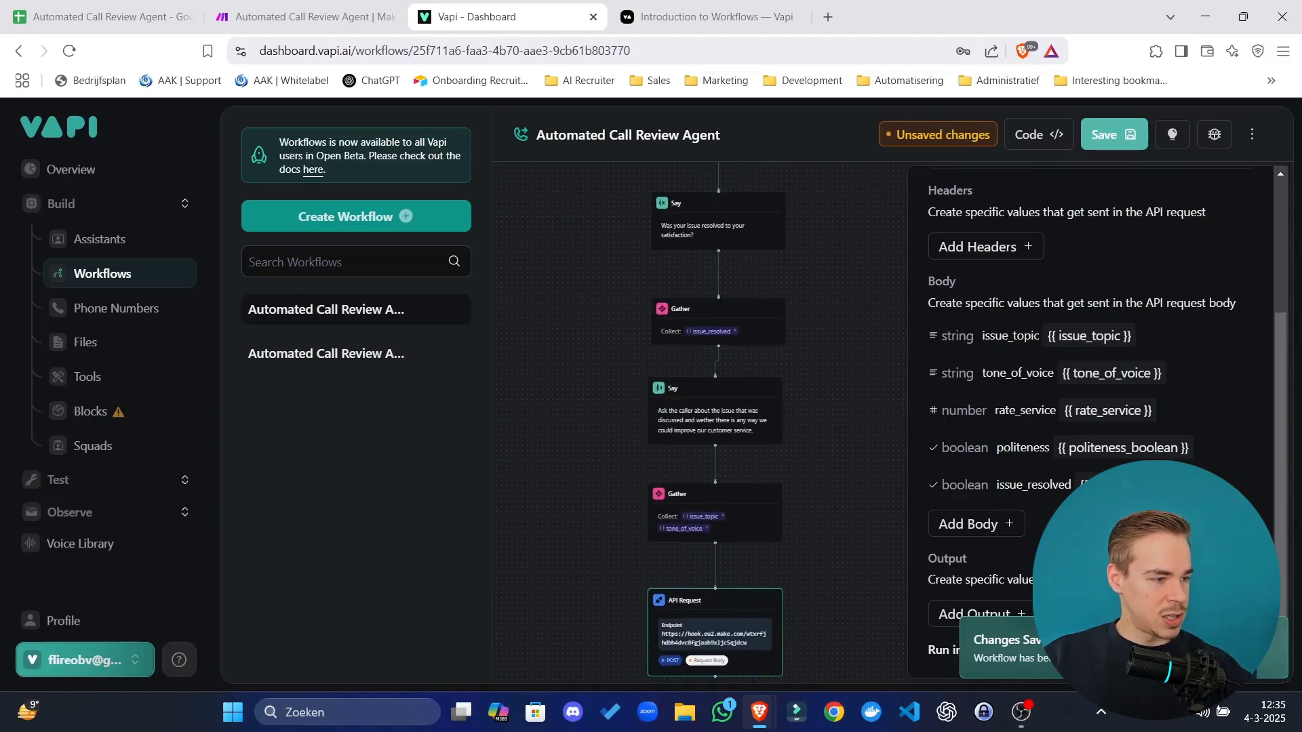
drag(822, 547, 804, 252)
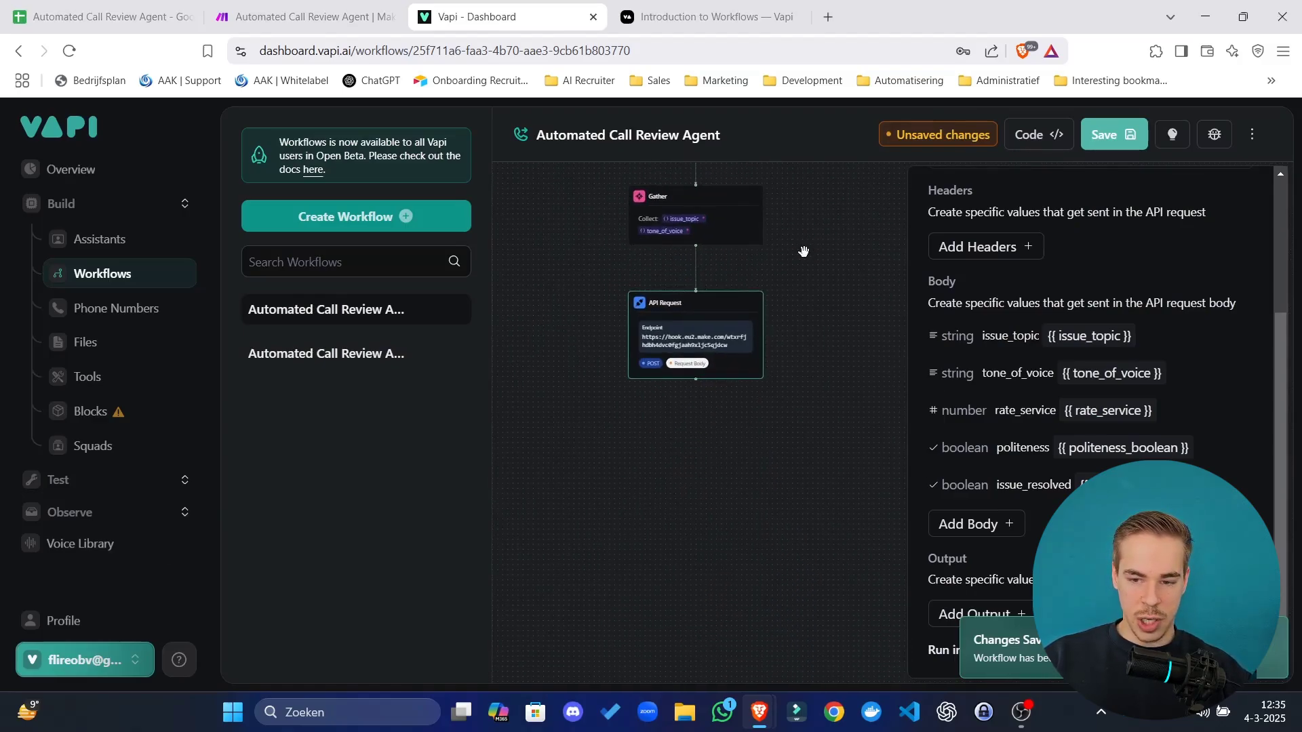
click(1105, 135)
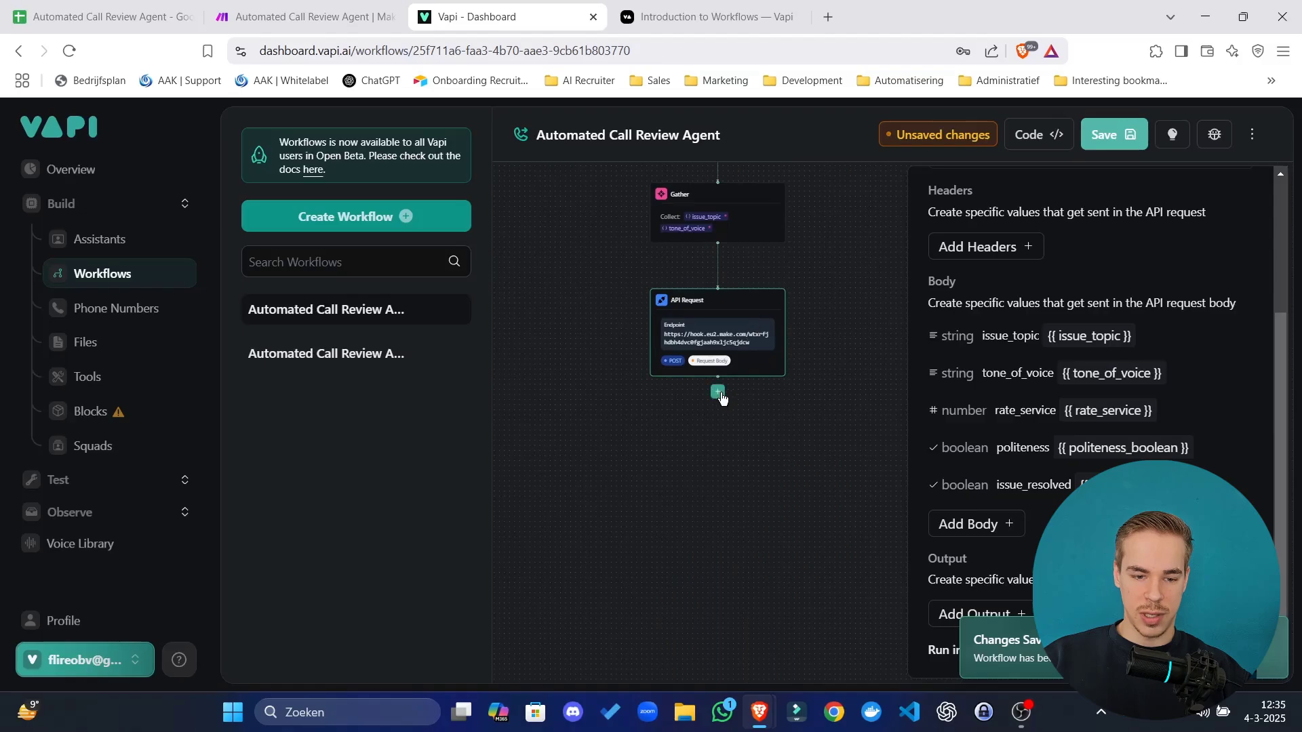
Add a Say step after API Request with the thank-you and hang-up-or-transfer instruction.
click(718, 393)
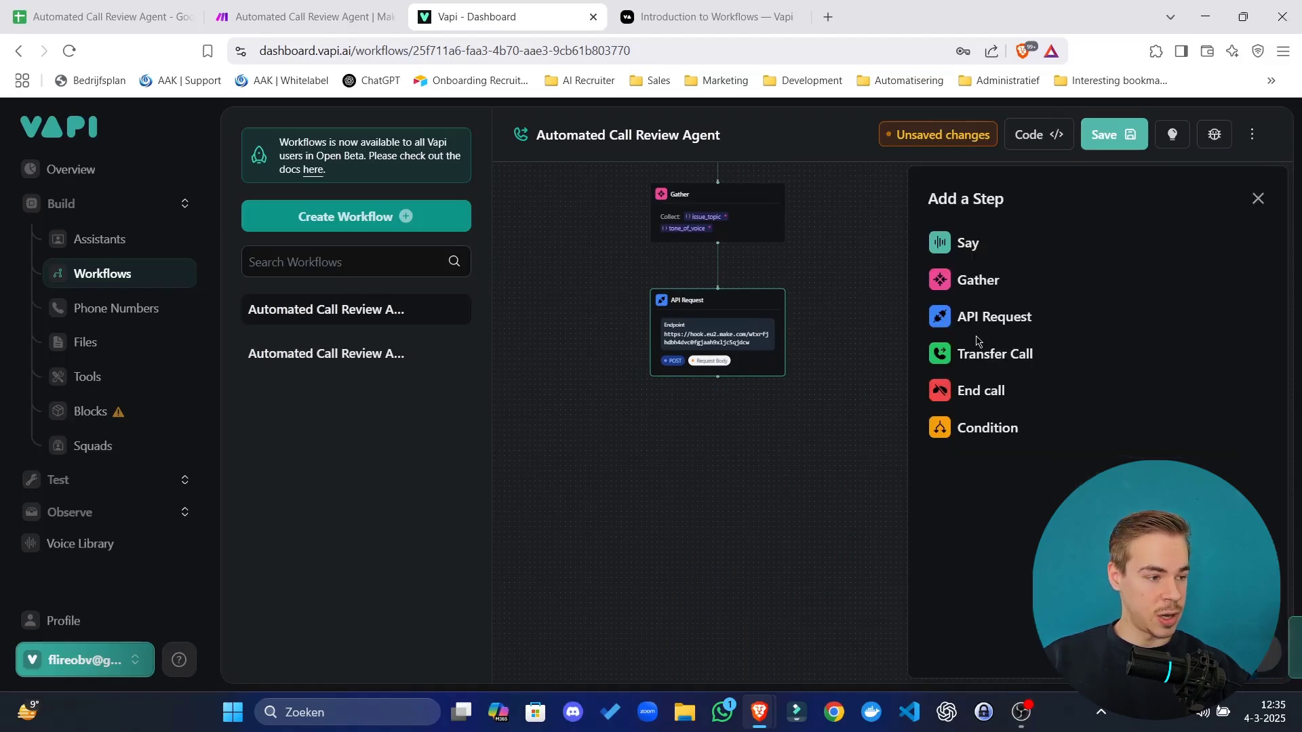
click(956, 244)
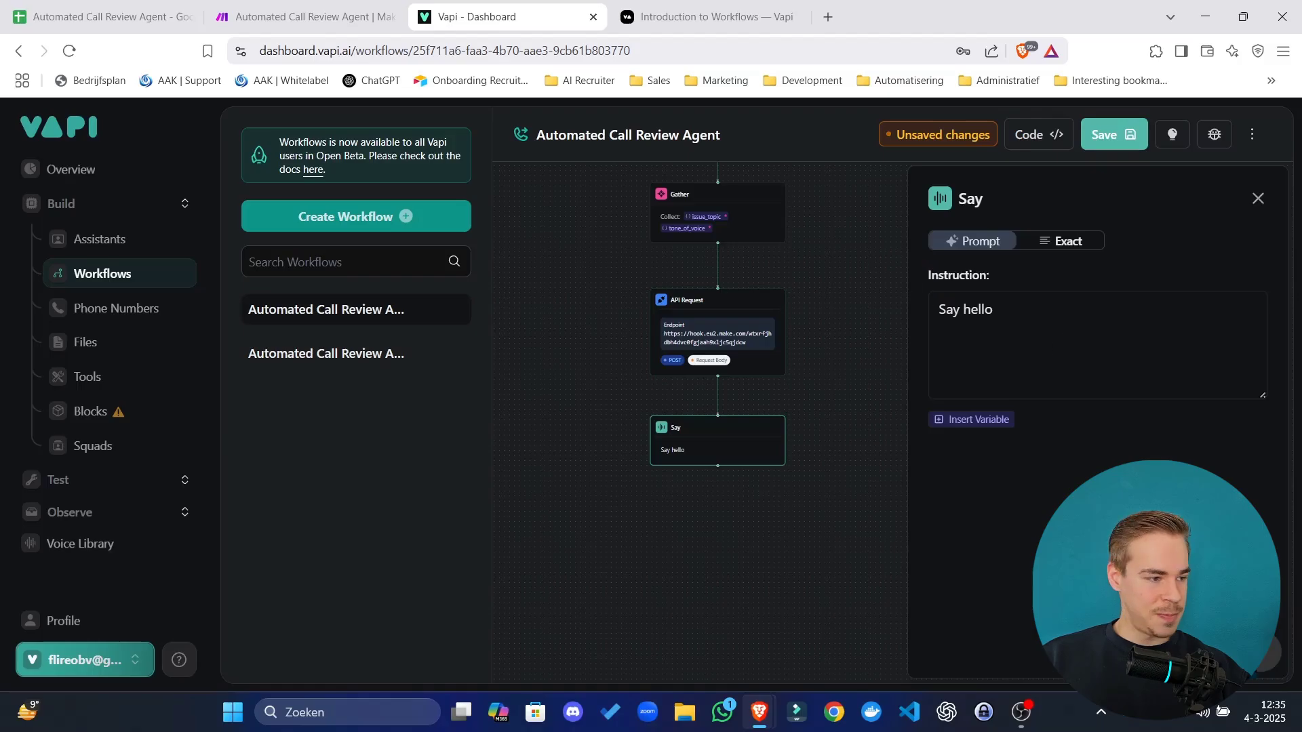
triple_click(1120, 315)
text(Thank the caller for their time and ask them if they would like ot hang up, or be transferred back to a human agent.)
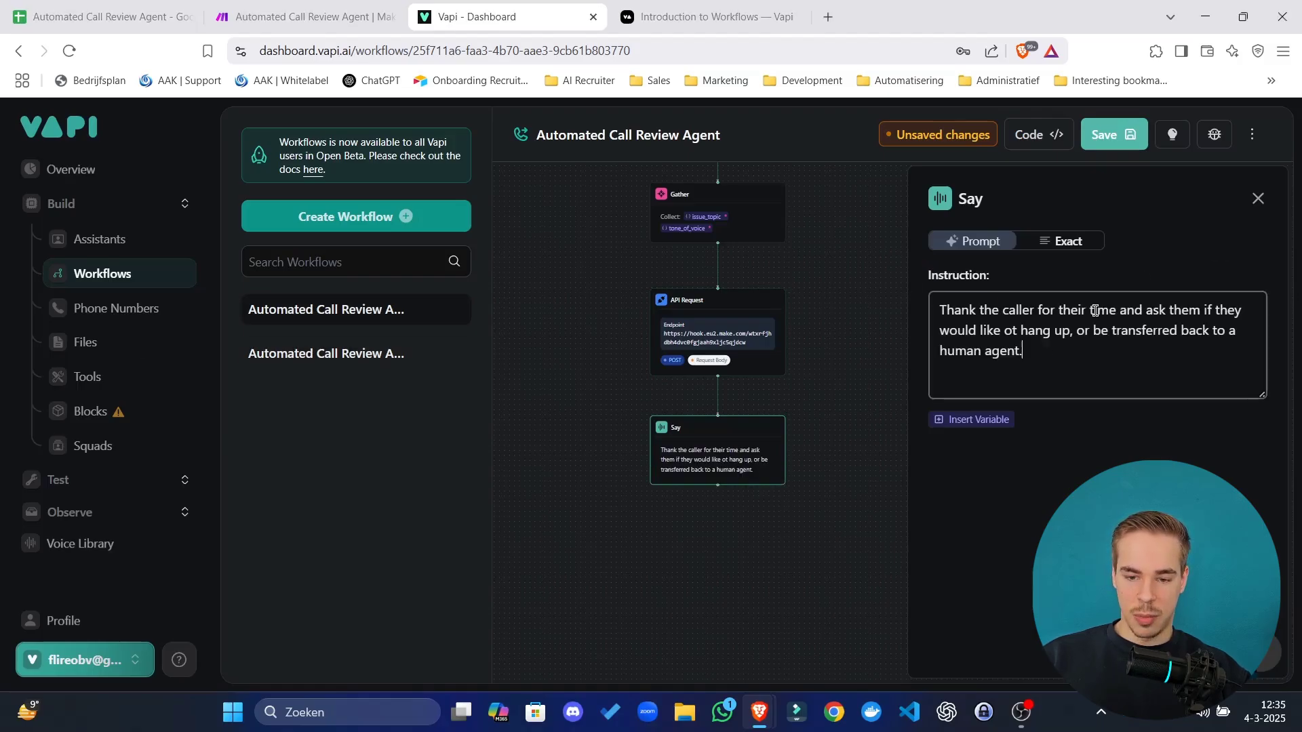
Correct the typo 'ot' to 'to' in the Say instruction and close the editor.
drag(991, 310, 994, 331)
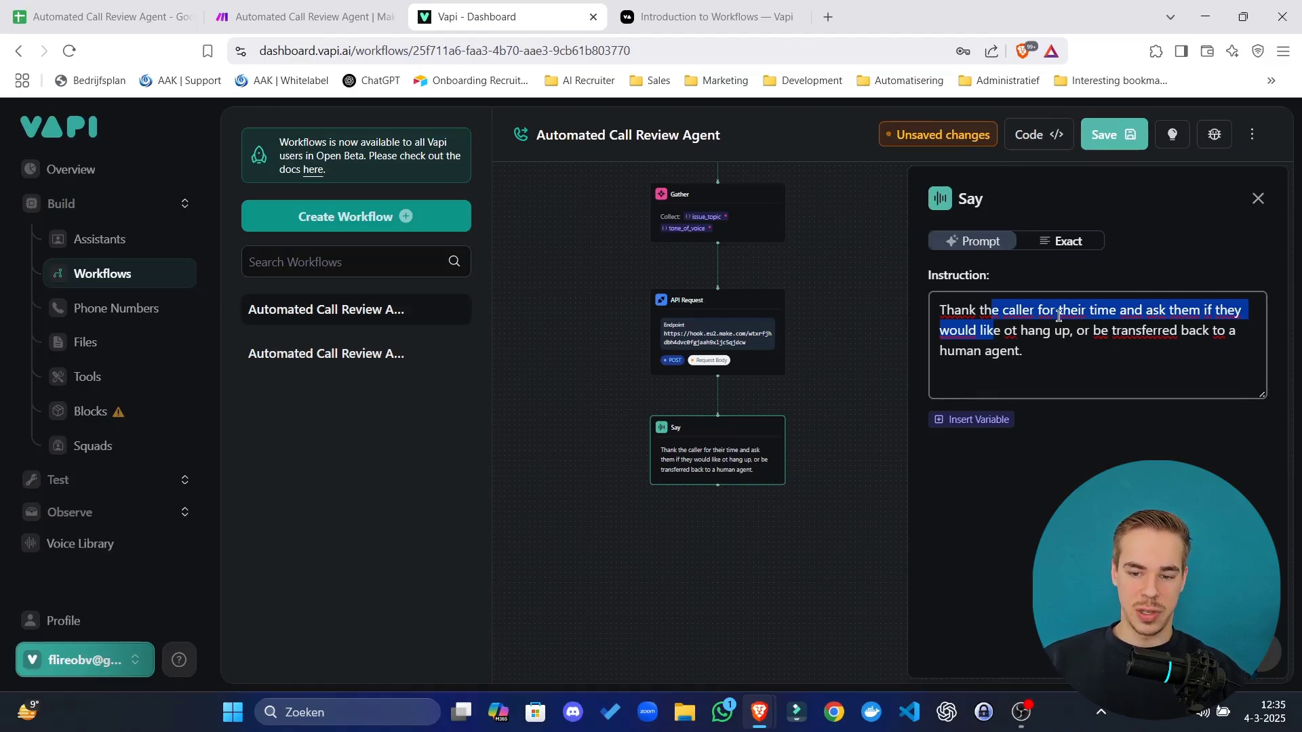
click(1009, 333)
key(BackSpace)
key(Right)
text(o)
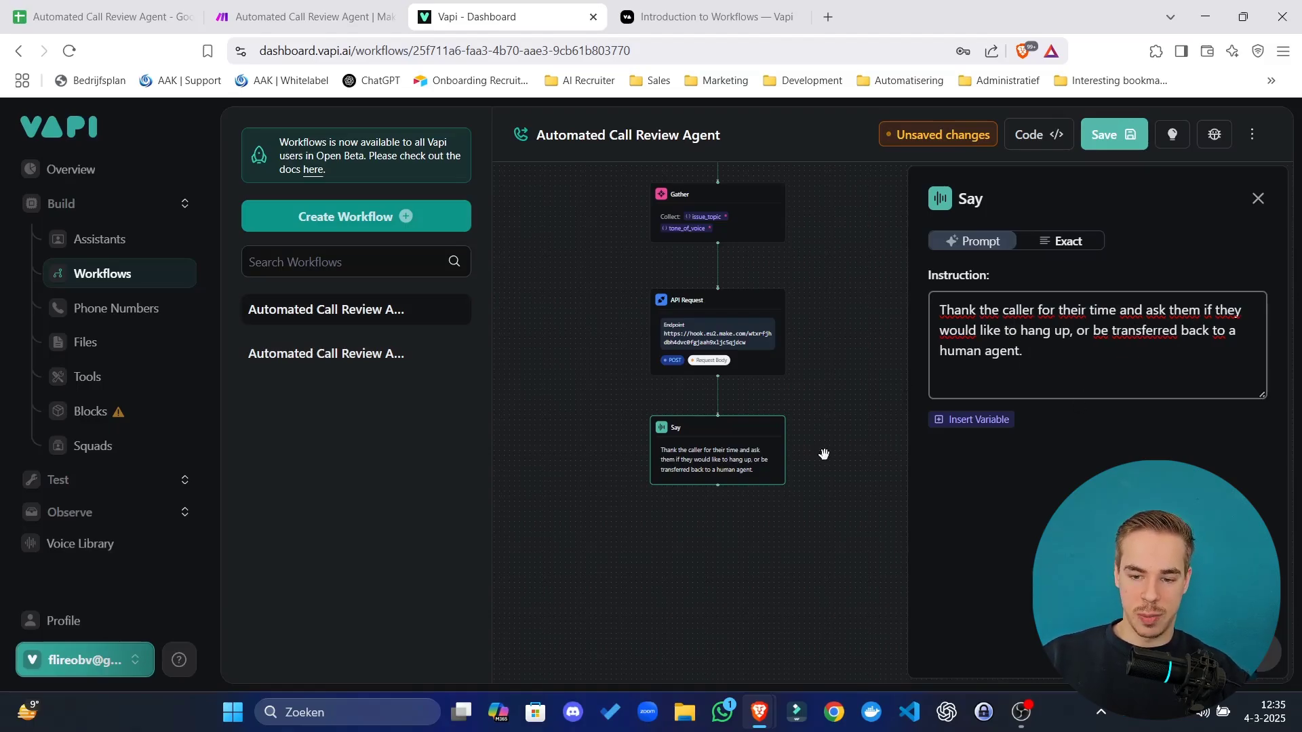
click(734, 644)
drag(734, 644, 738, 551)
click(720, 410)
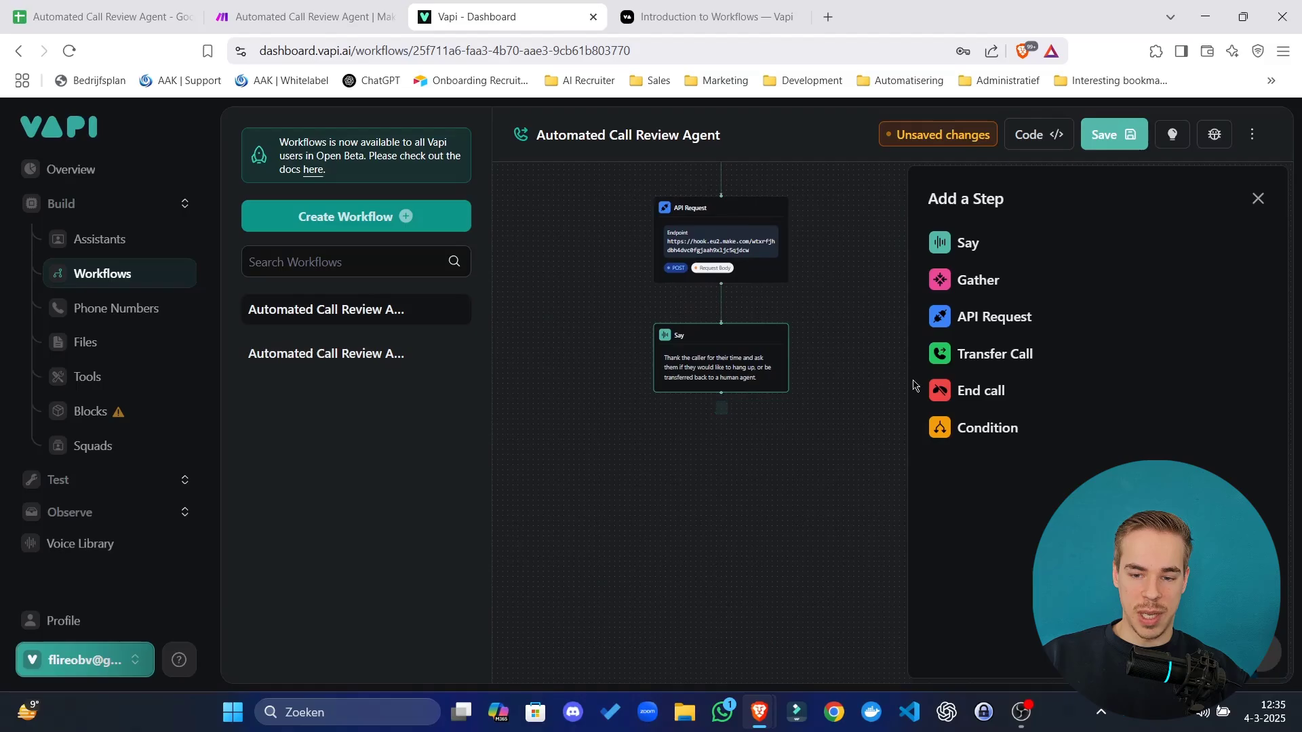
Add a Gather step with a Boolean transfer_call output and its transfer-decision description.
click(939, 284)
click(1031, 298)
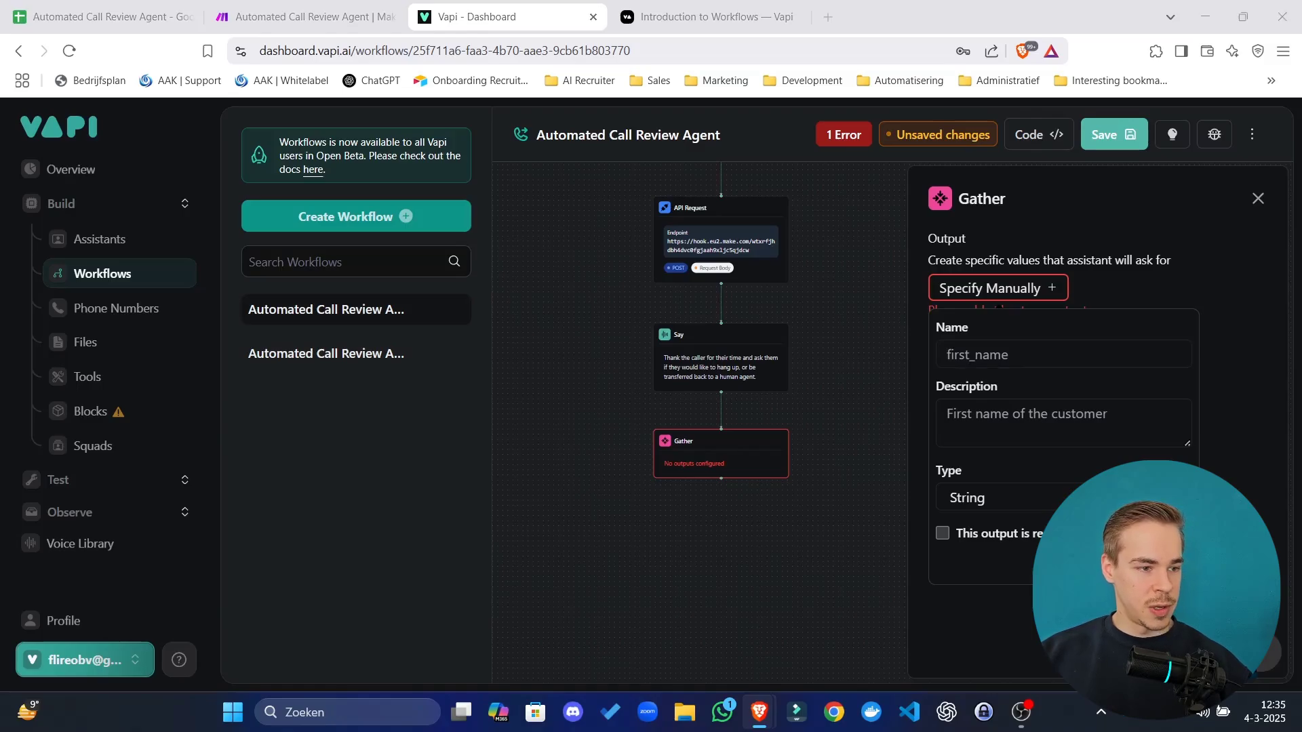
click(1006, 346)
text(transfer_call)
click(1095, 412)
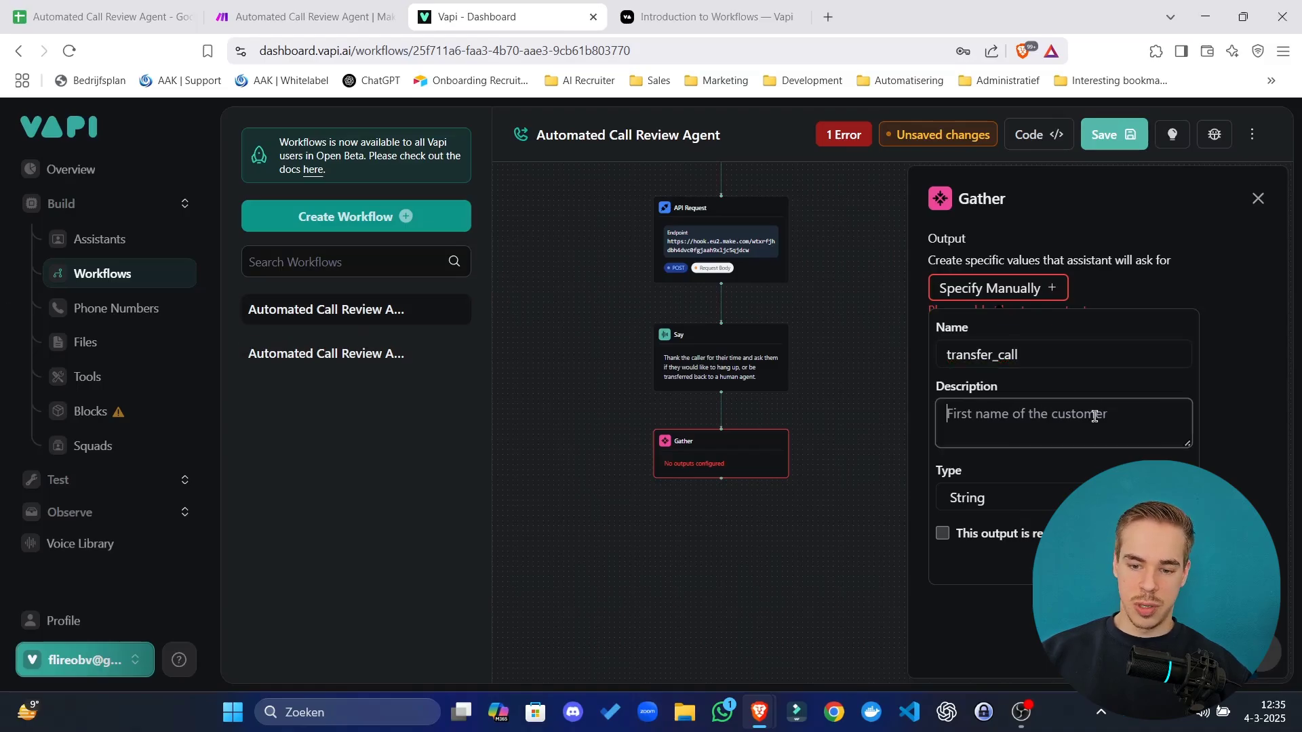
key(ctrl+v)
scroll(1120, 436, up, 2)
scroll(1077, 415, down, 2)
click(983, 498)
click(1058, 575)
click(1160, 564)
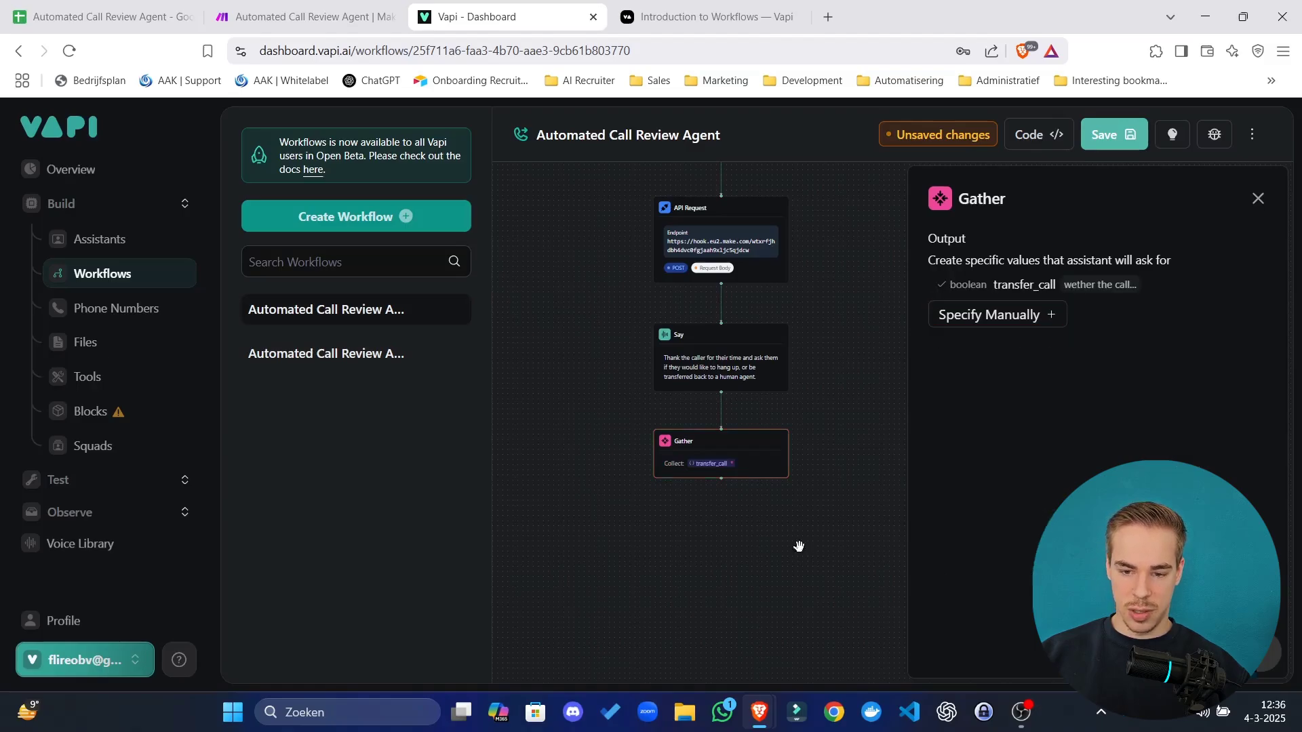
drag(776, 498, 744, 407)
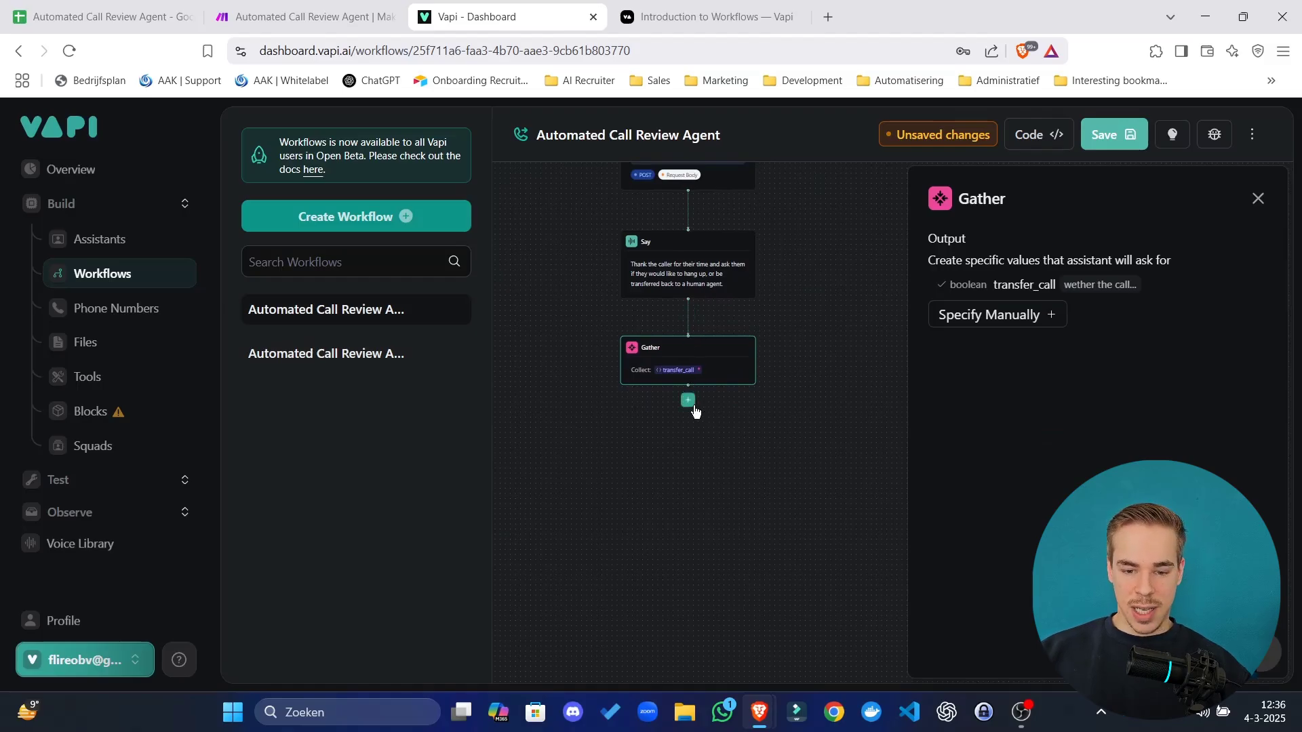
Add a Condition step after Gather with two Say branches beneath it.
click(690, 403)
click(974, 430)
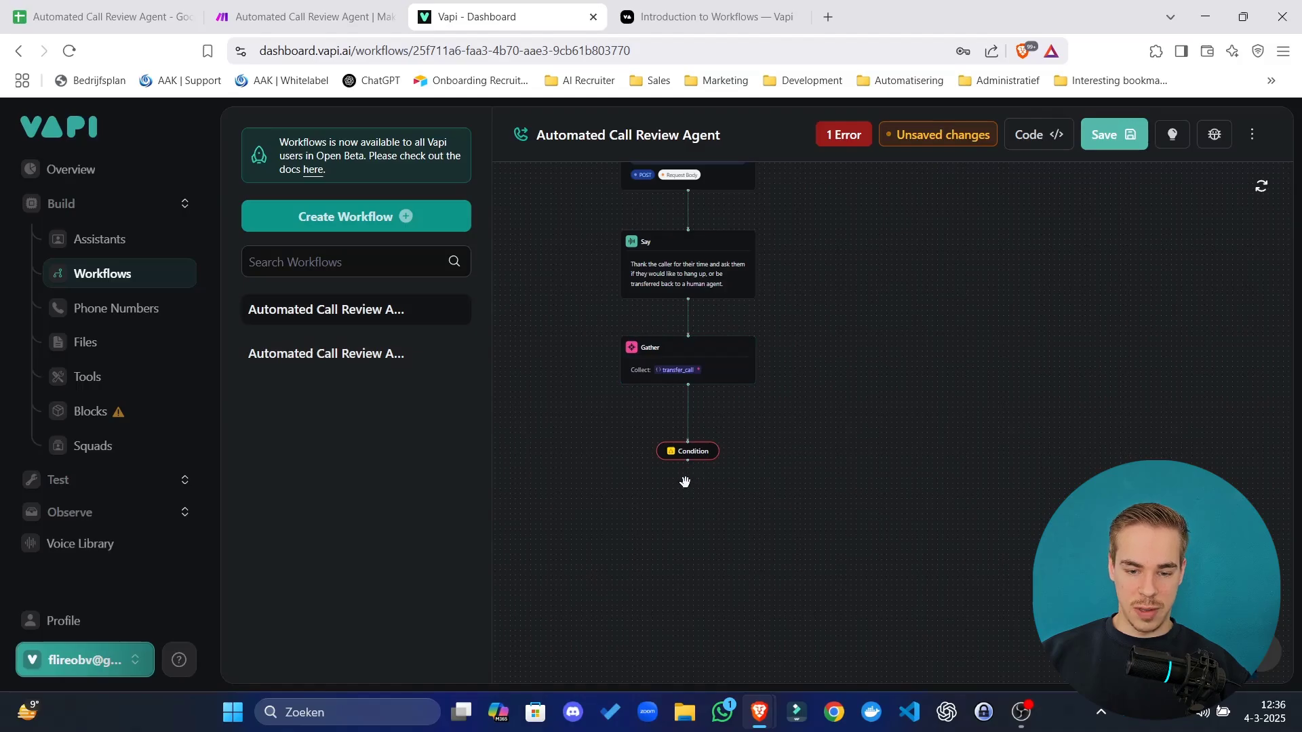
scroll(665, 547, up, 3)
click(715, 377)
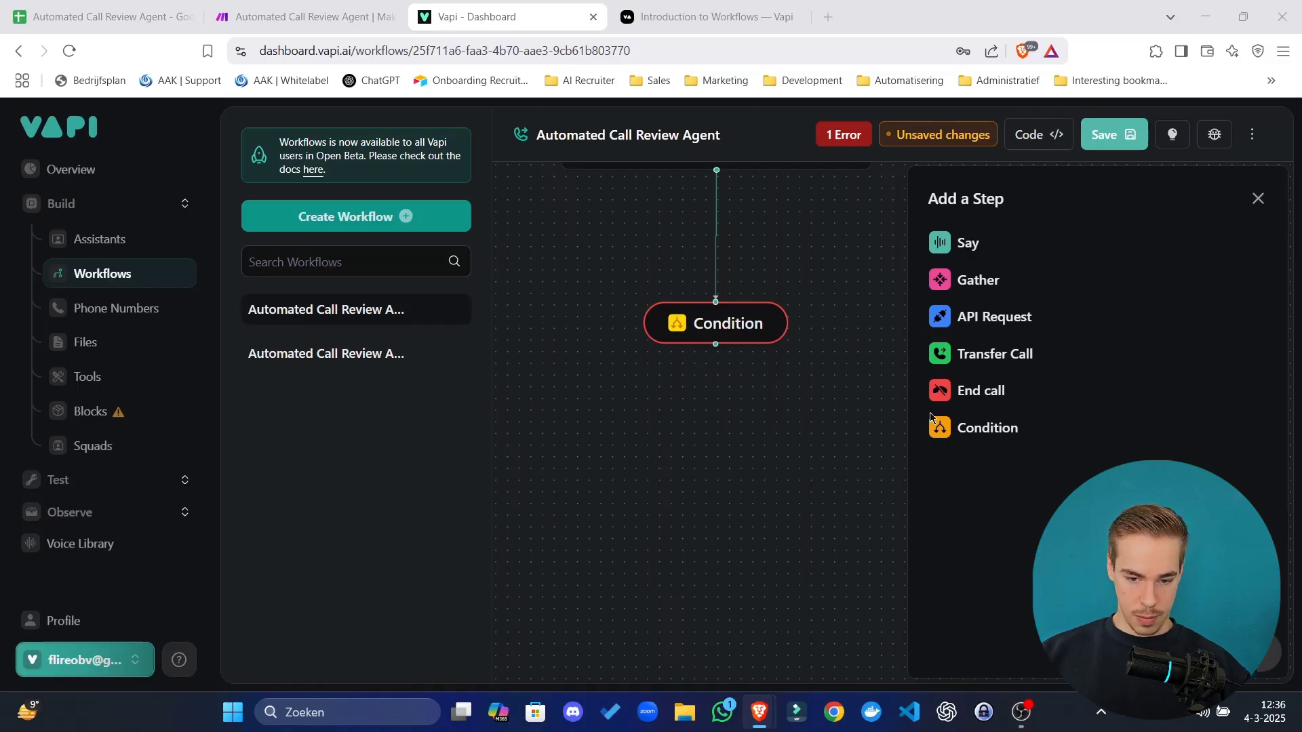
click(969, 244)
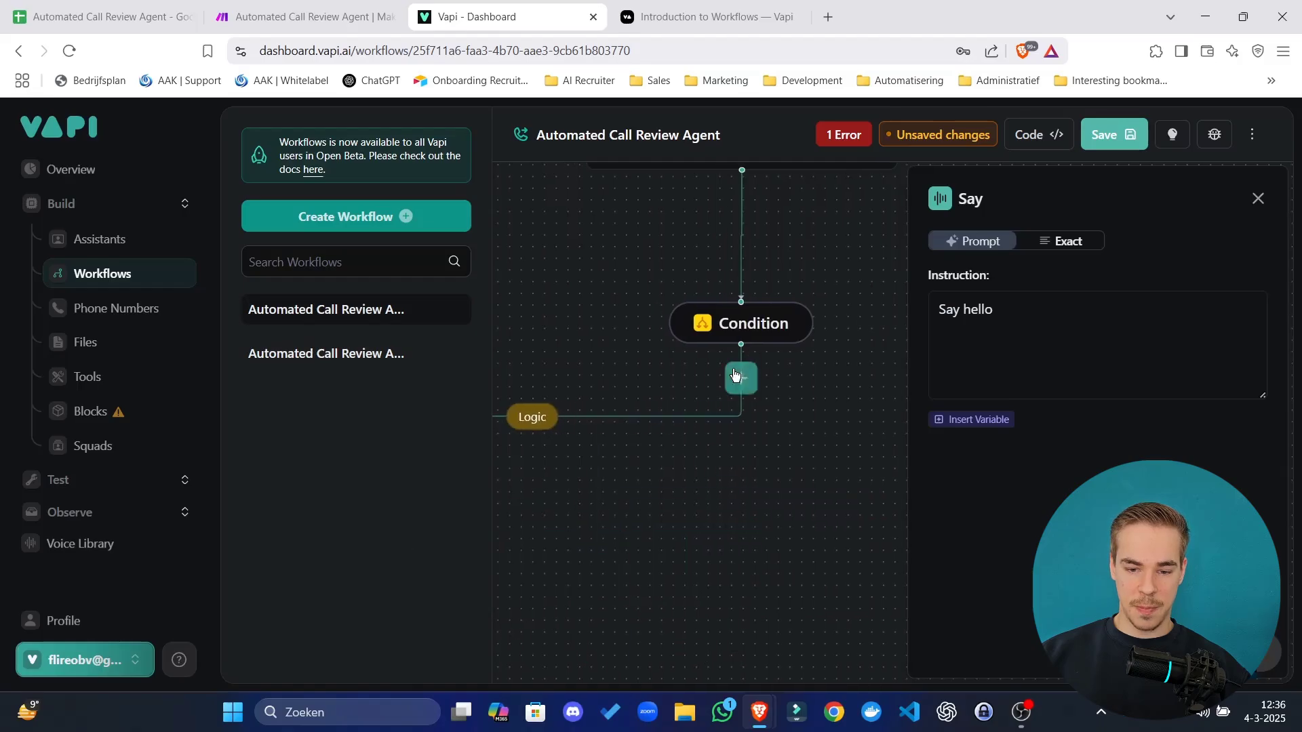
click(732, 370)
click(969, 243)
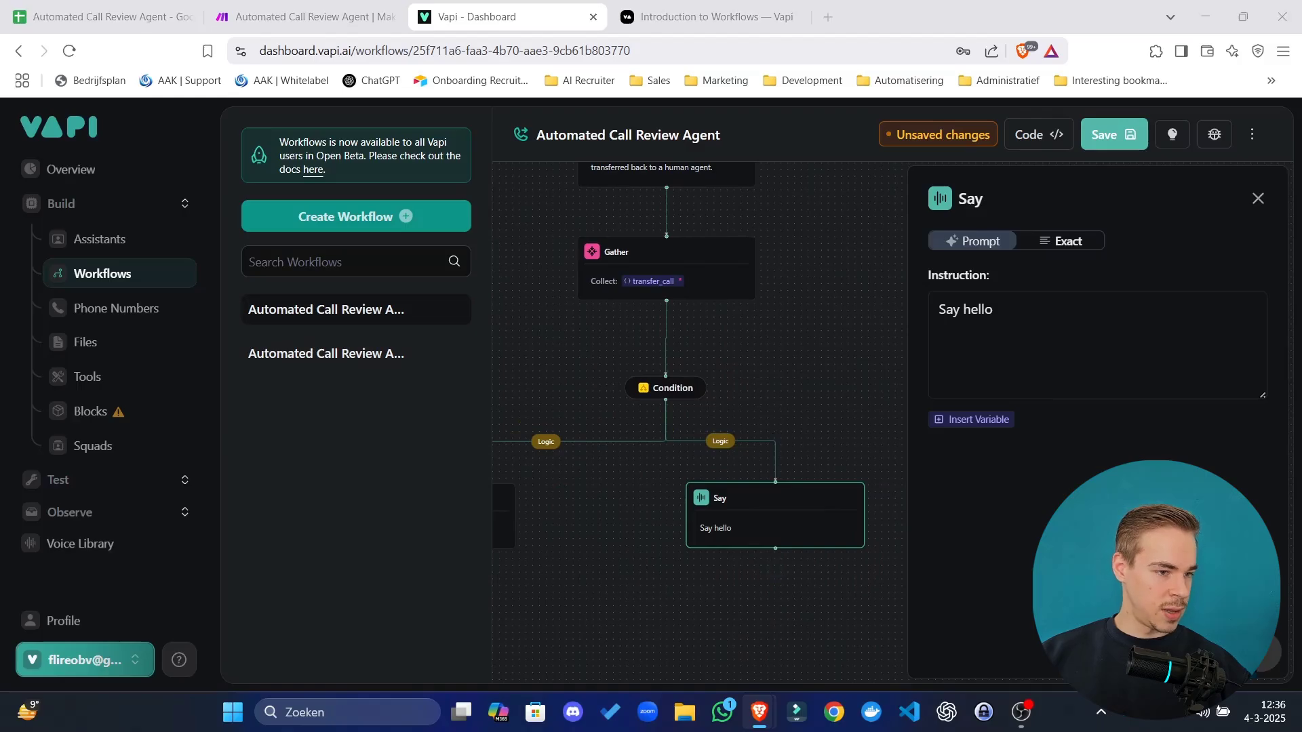
drag(580, 374, 719, 349)
Set the left Say branch to speak the goodbye message with exact wording.
click(584, 474)
click(1067, 242)
triple_click(1023, 309)
text(Thank you for your time, have a wonderful day!)
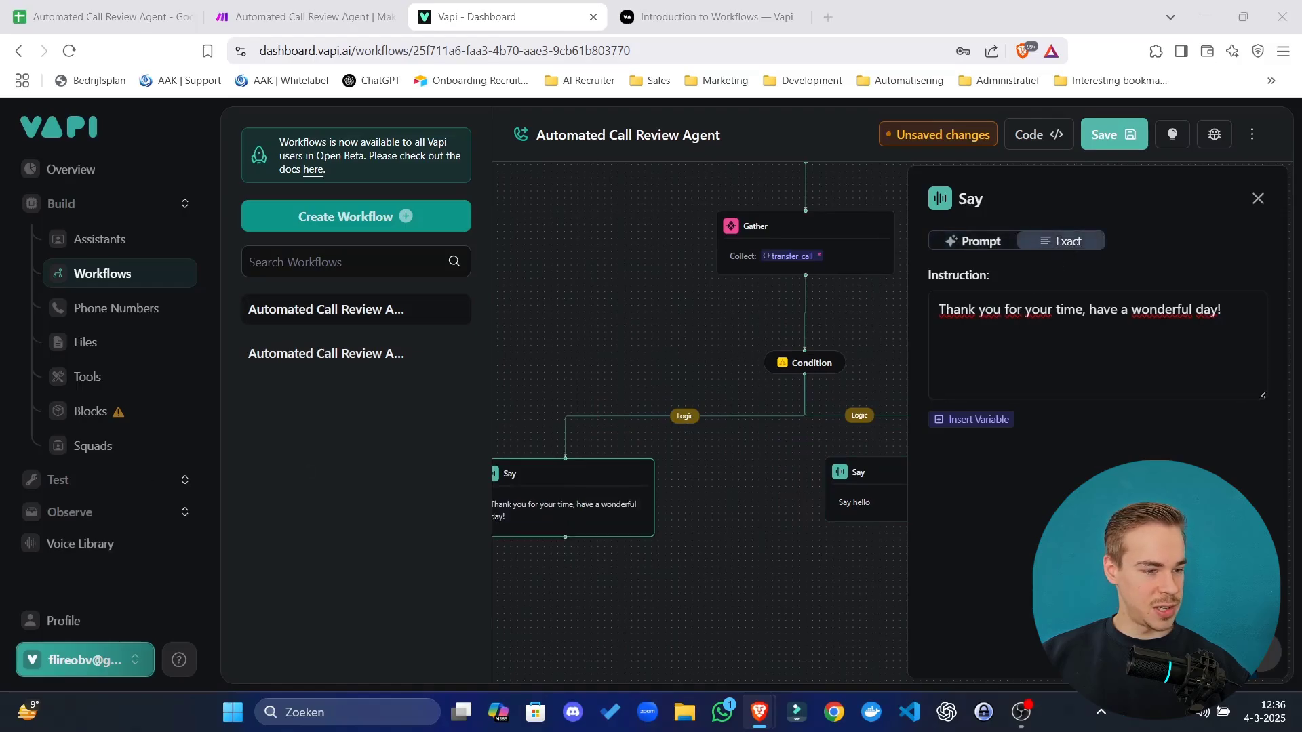
Set the right Say branch to speak the transfer message with exact wording.
click(895, 494)
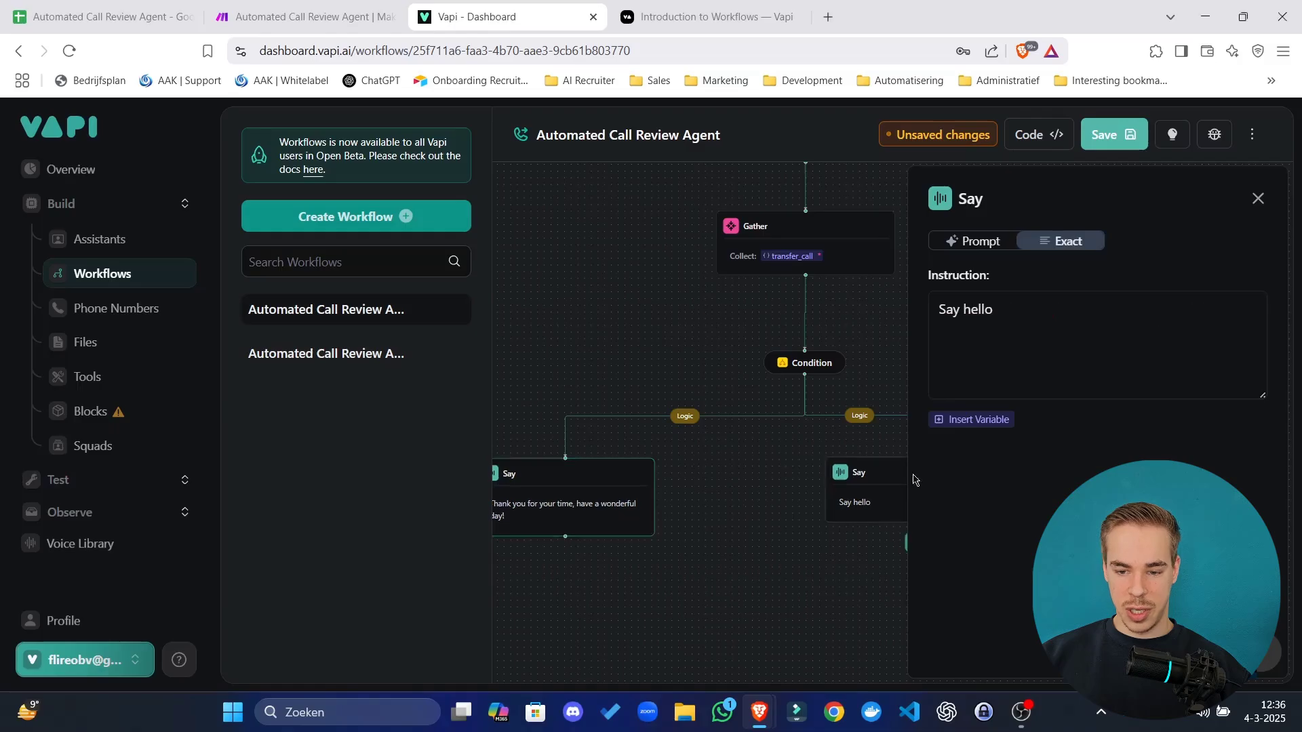
click(1064, 243)
triple_click(1055, 323)
text(I'll transfer your call. Thank you for your time, have a wonderful day!)
click(672, 541)
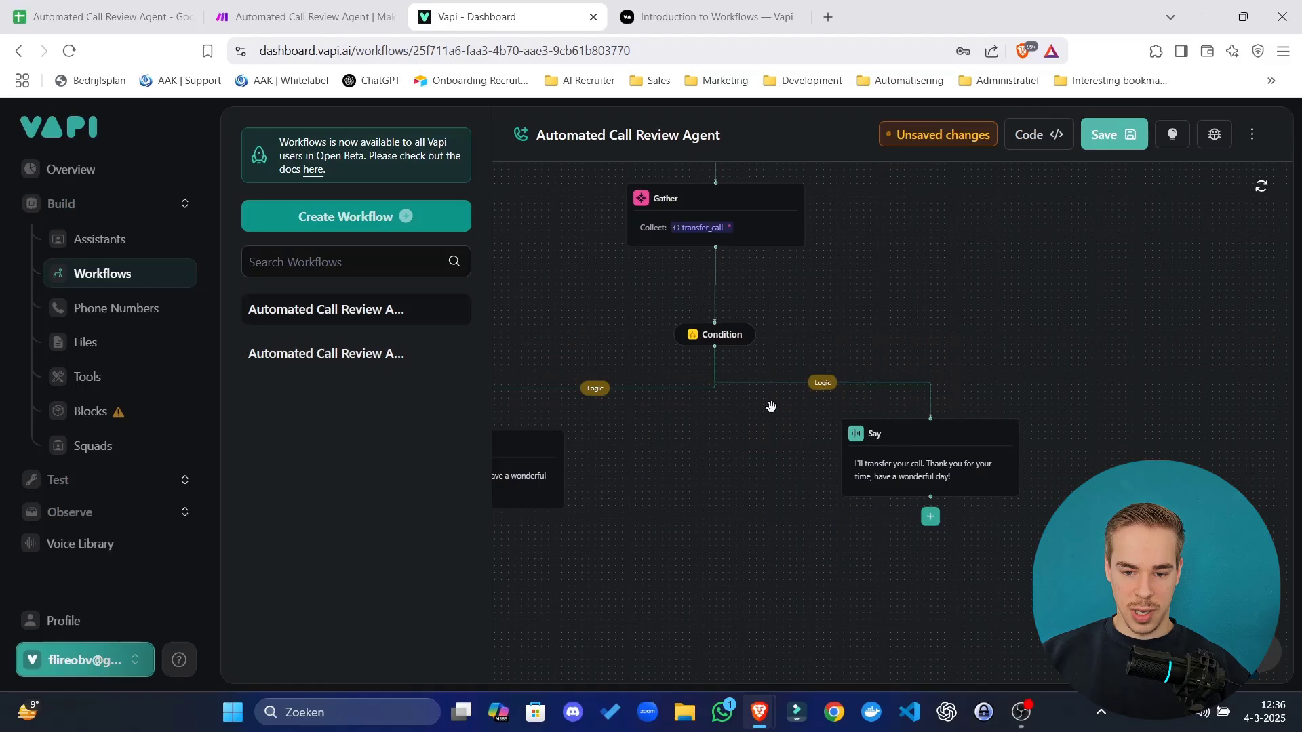
click(824, 385)
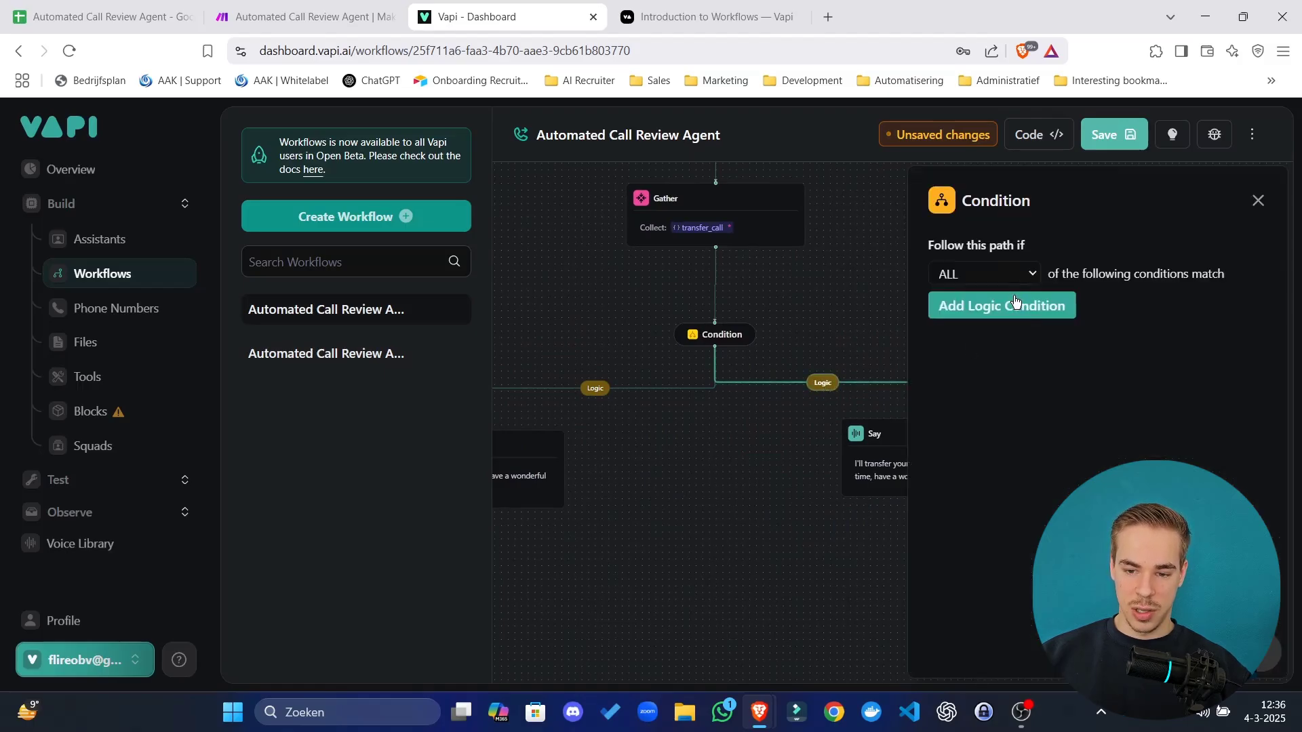
Give the transfer branch the condition transfer_call equals true.
click(1013, 307)
click(984, 303)
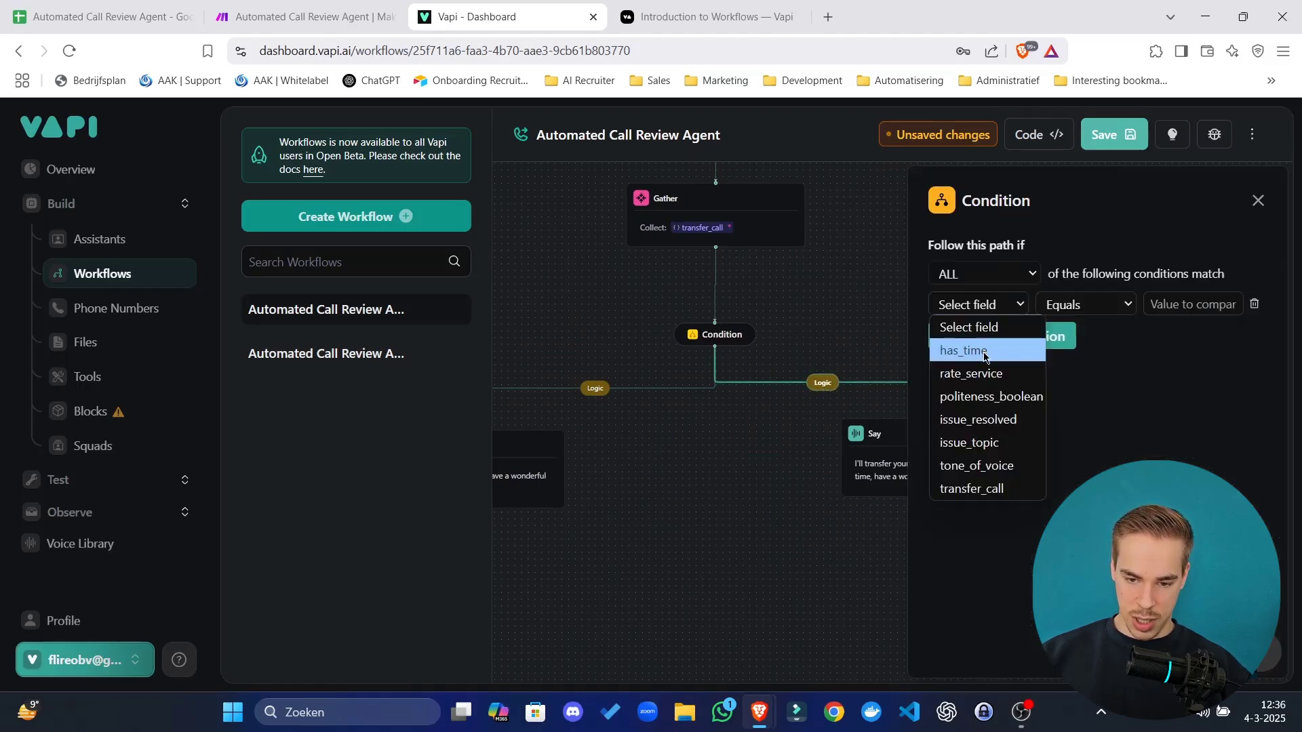
click(1003, 490)
click(1203, 306)
text(true)
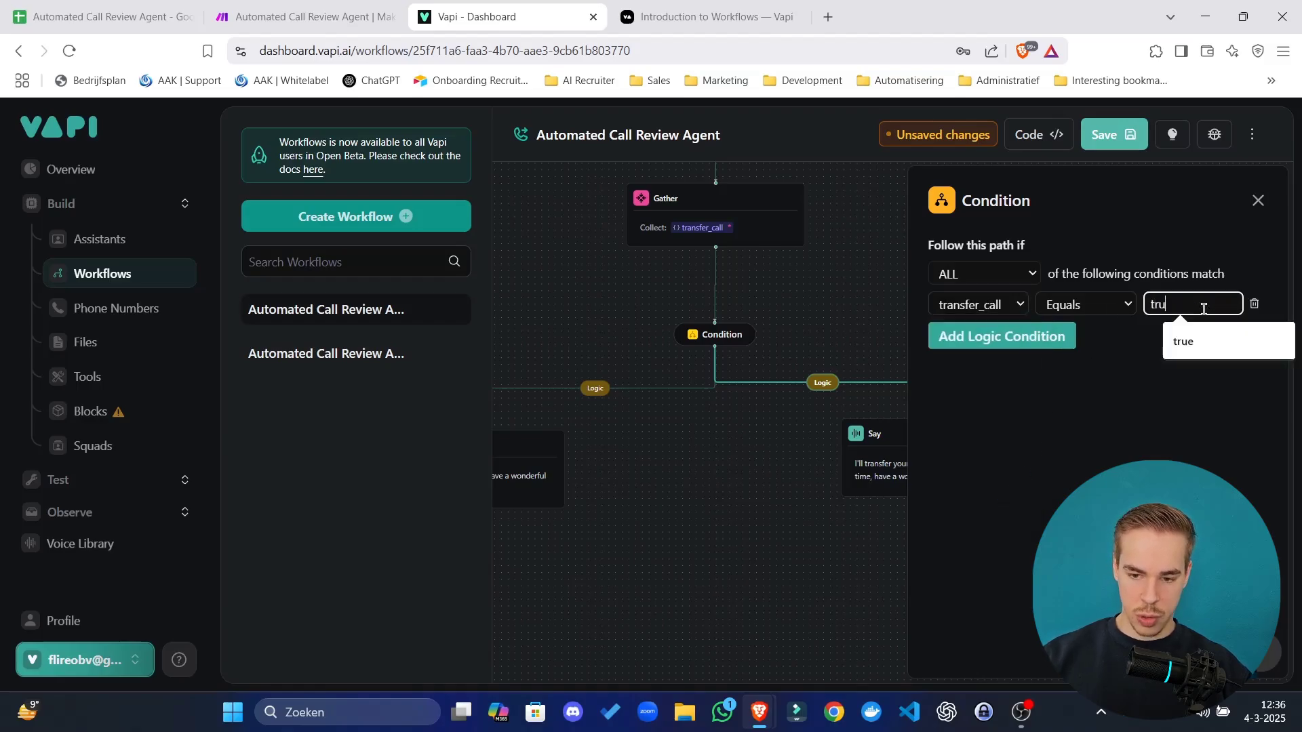
click(703, 547)
Give the goodbye branch the condition transfer_call equals false.
click(596, 392)
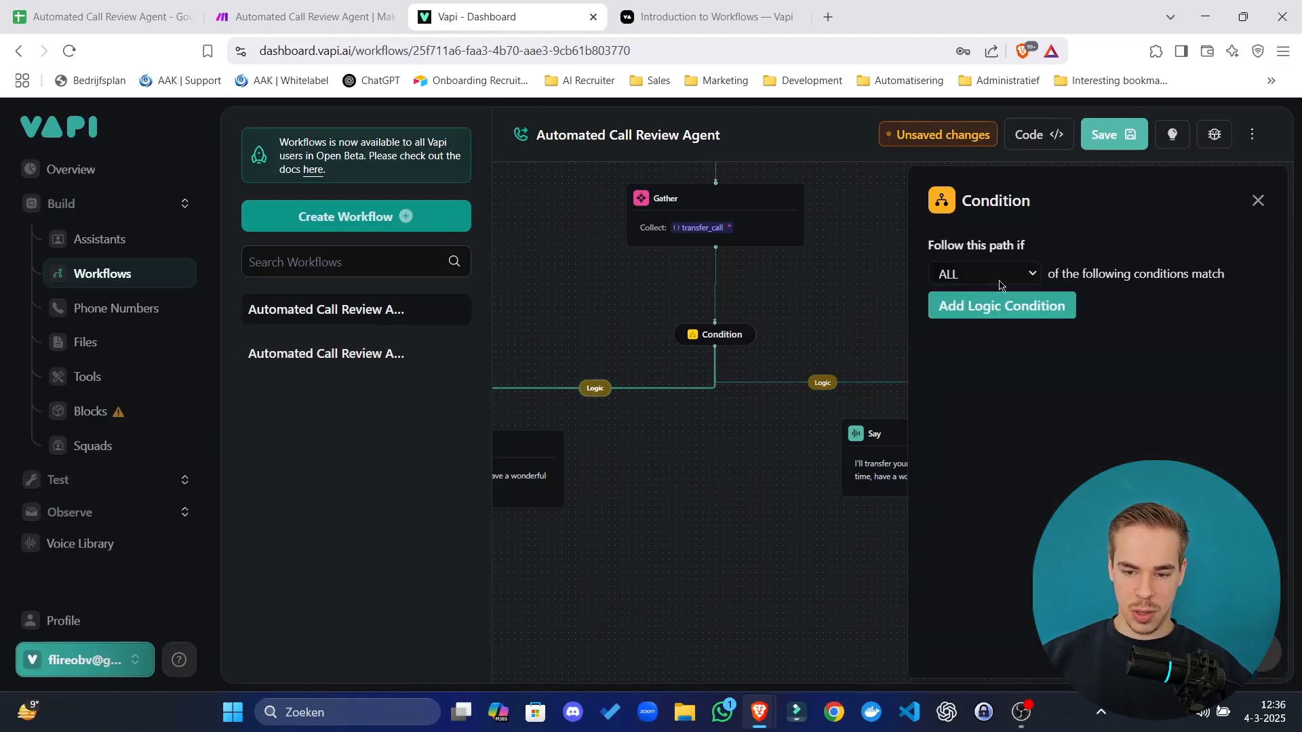
click(1000, 305)
click(979, 304)
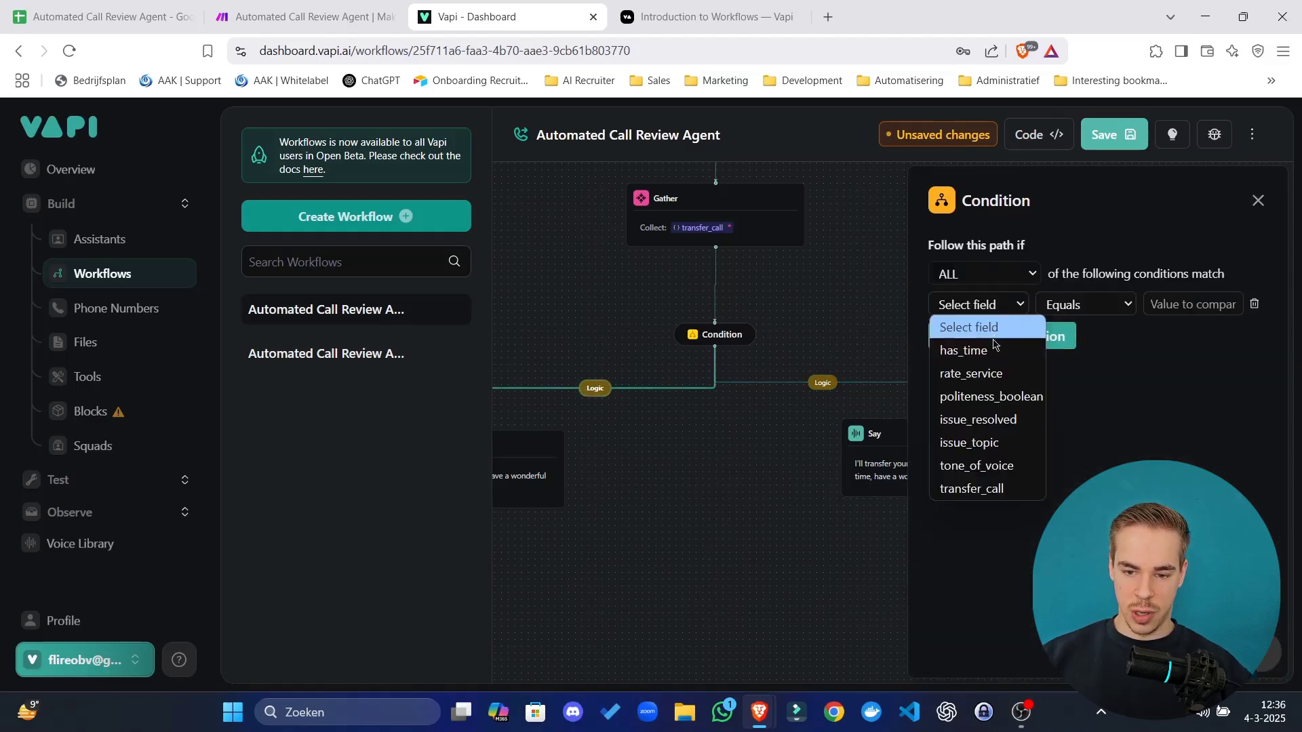
click(996, 488)
click(1192, 304)
text(false)
drag(764, 526, 1083, 369)
Add End Call after the goodbye and Transfer Call to the saved phone number after the transfer message.
click(838, 360)
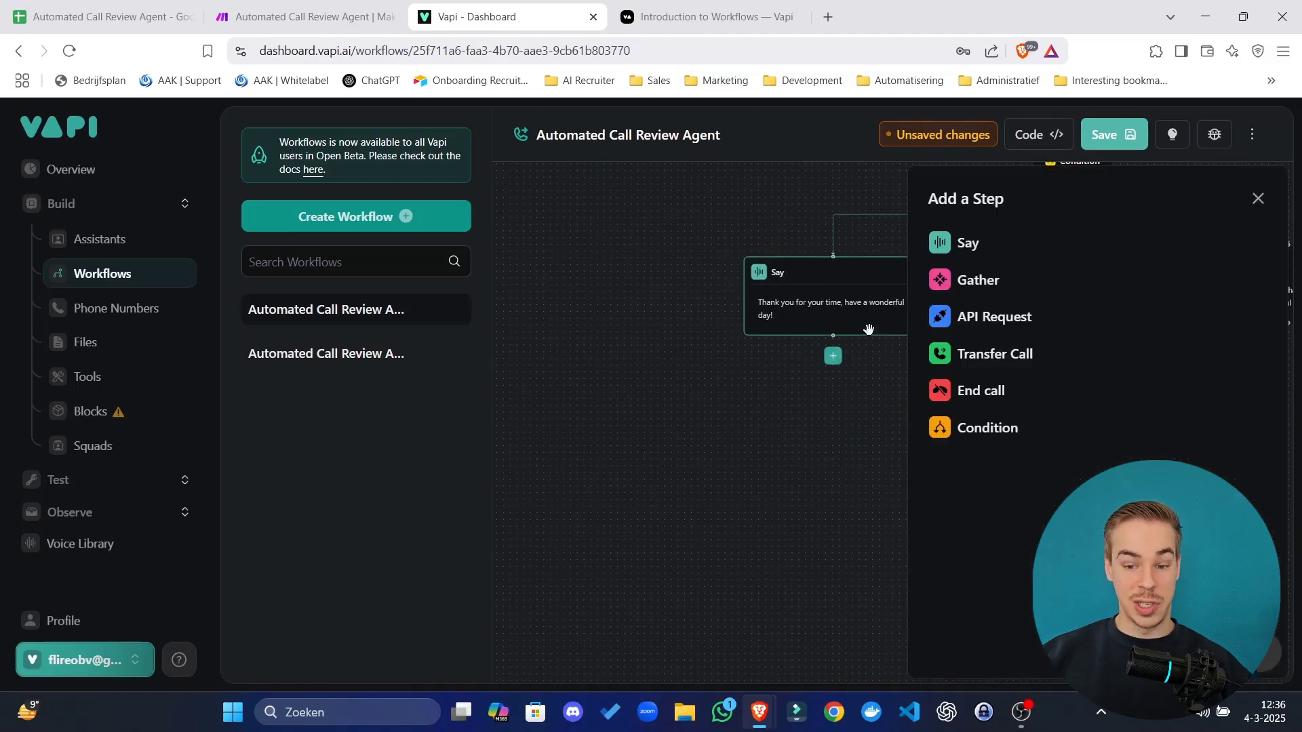
click(975, 392)
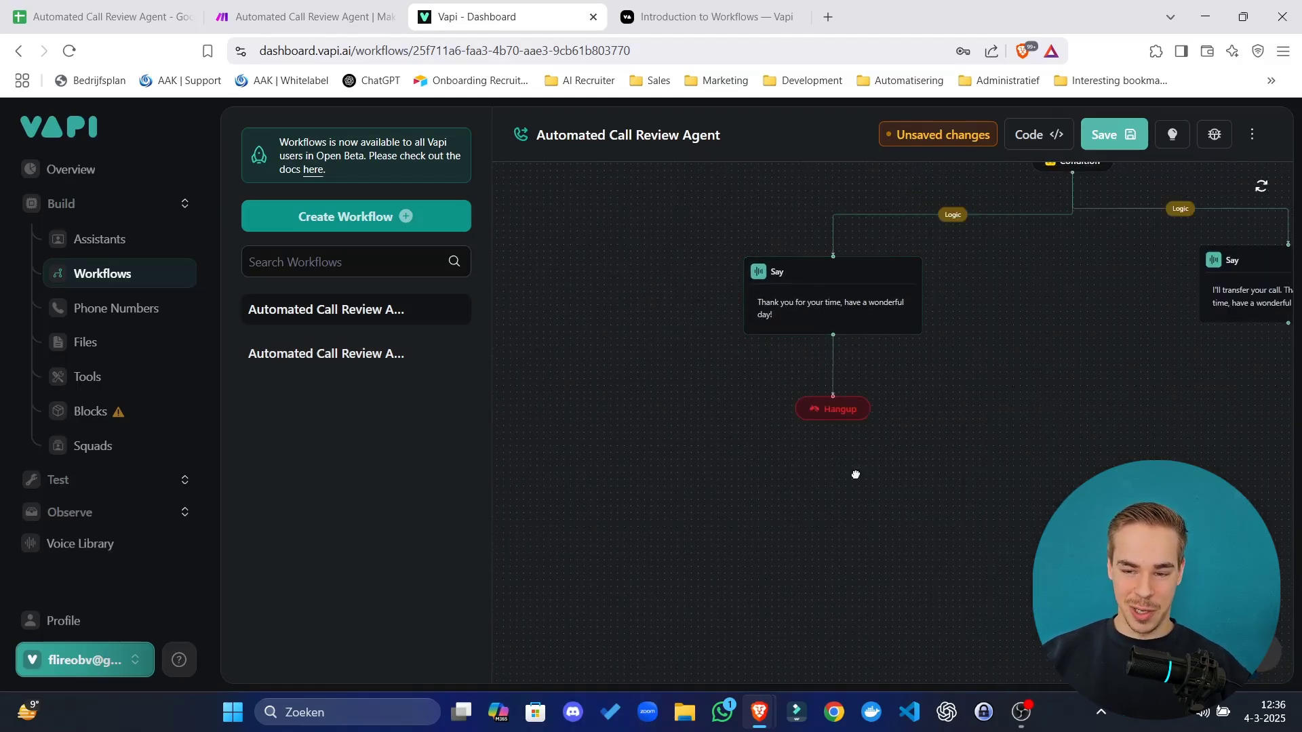
click(1036, 384)
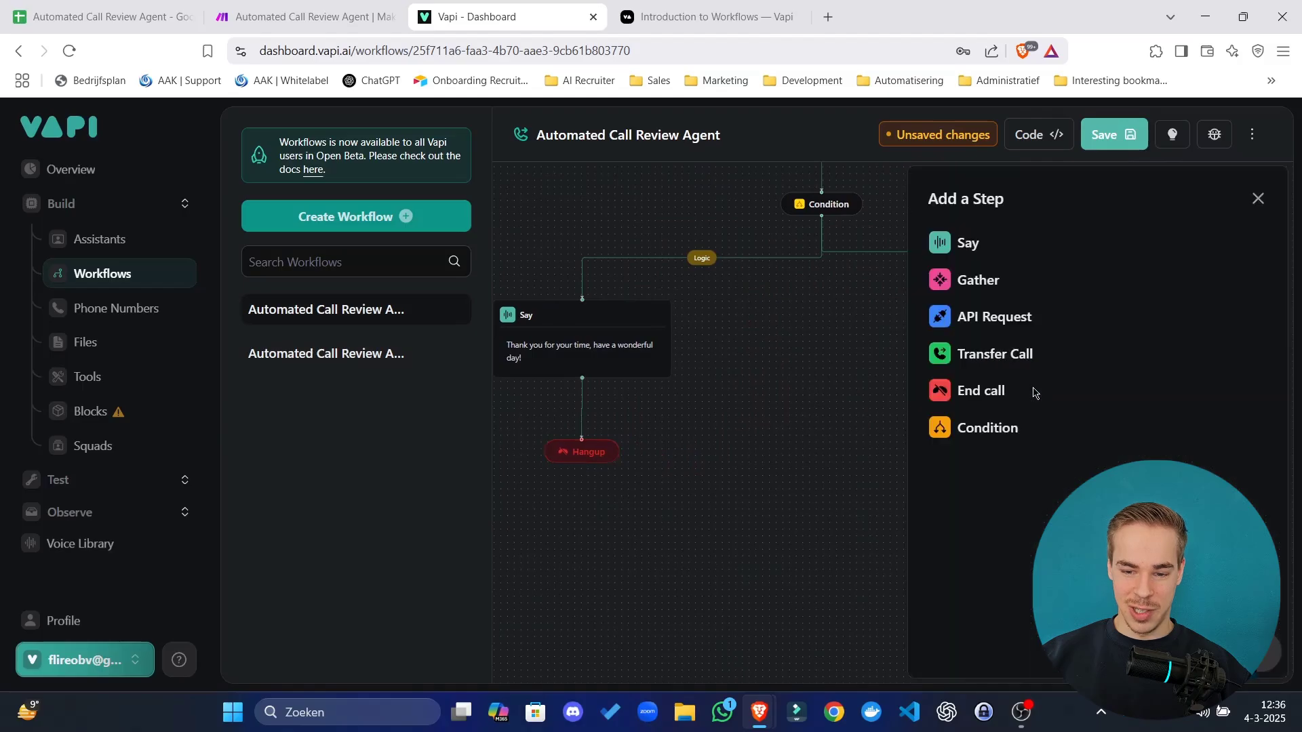
click(998, 358)
click(992, 292)
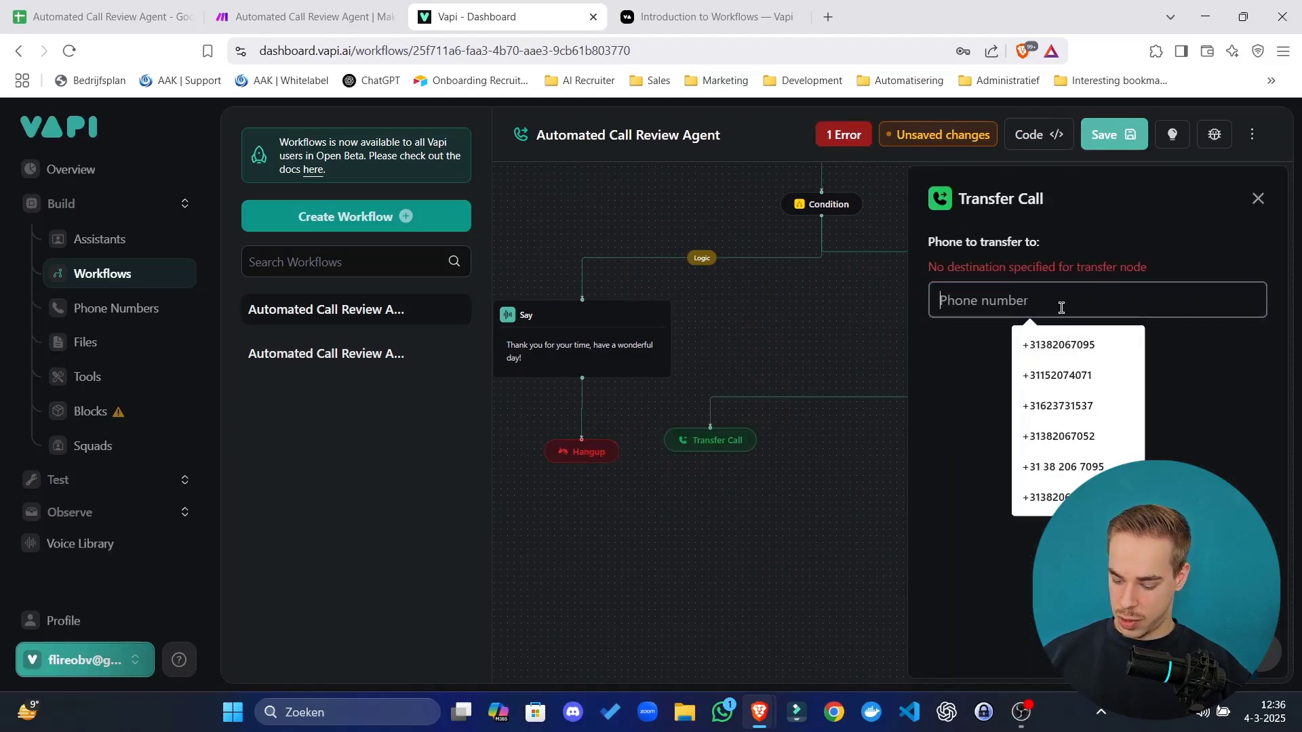
text(+31)
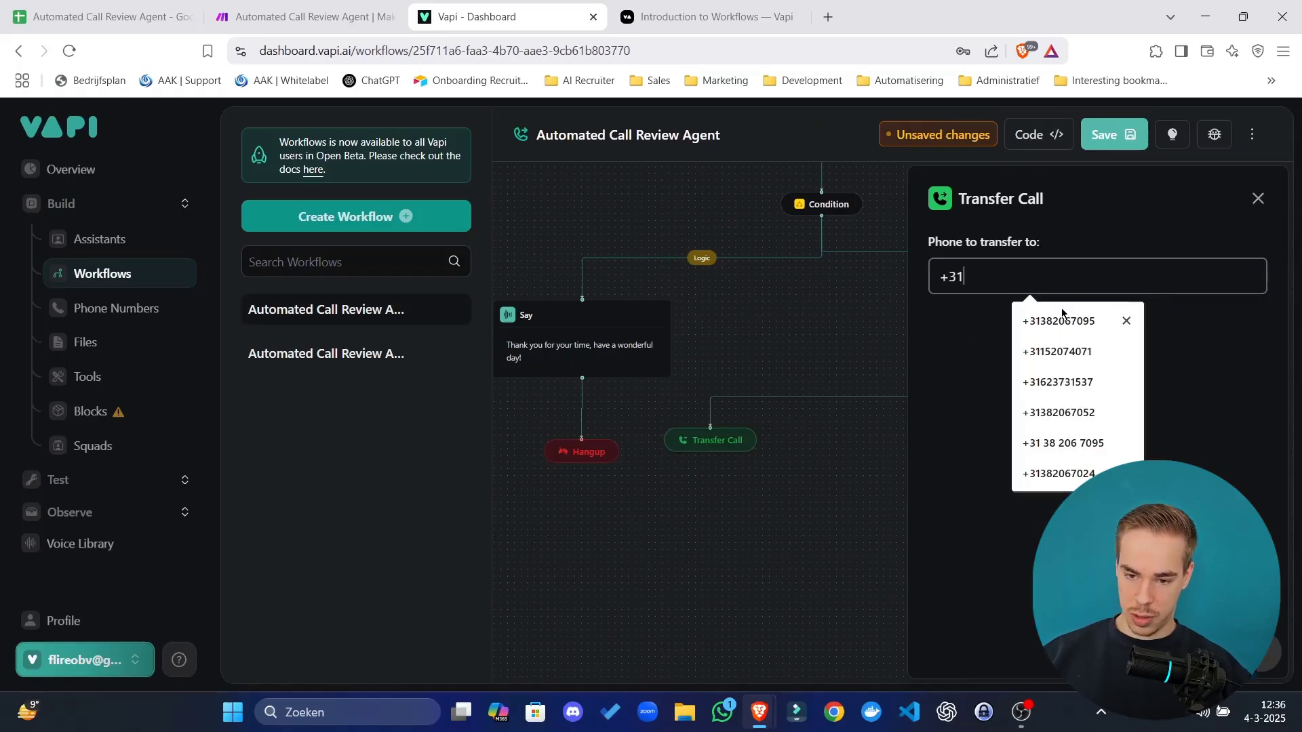
click(968, 412)
click(1008, 272)
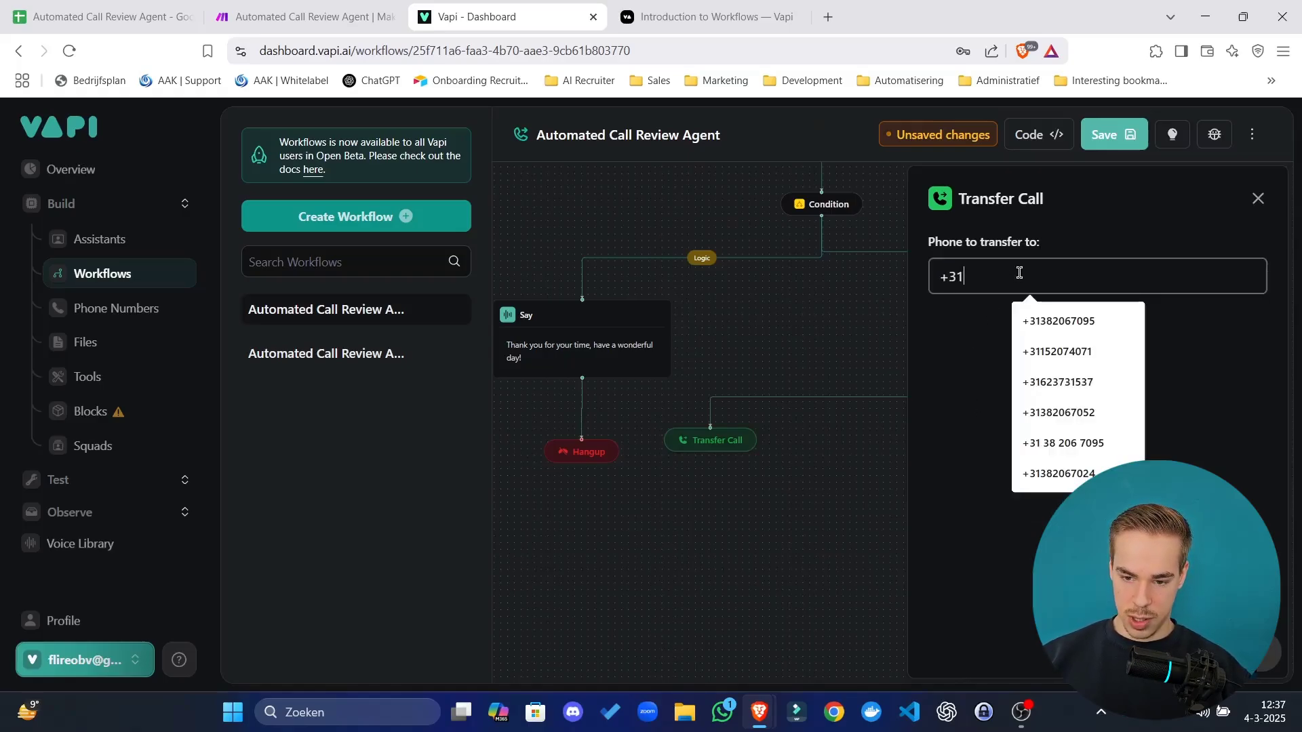
text(6)
click(1058, 320)
click(784, 488)
Place the Transfer Call step under the transfer message and save the workflow.
drag(688, 520, 1023, 515)
scroll(936, 430, down, 10)
click(1103, 135)
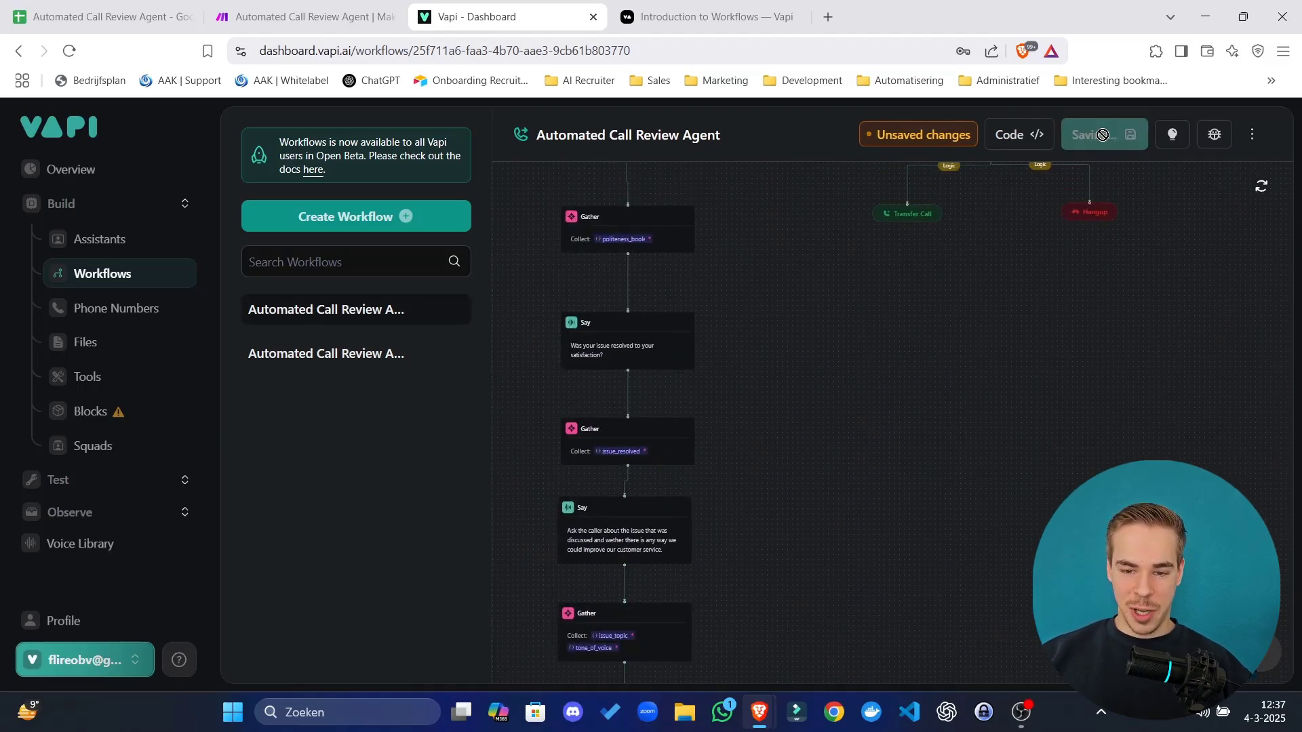
drag(1057, 373, 865, 618)
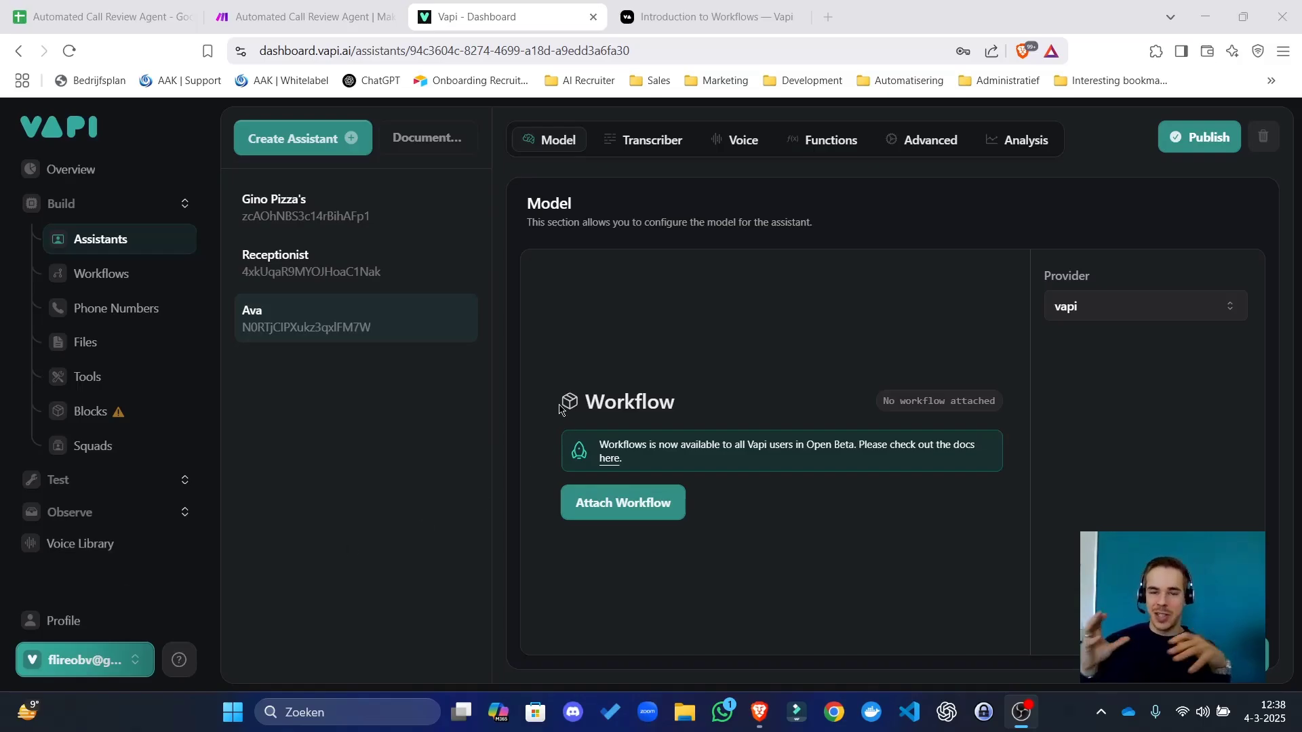
Begin creating a new assistant from the Vapi Assistants page.
click(348, 153)
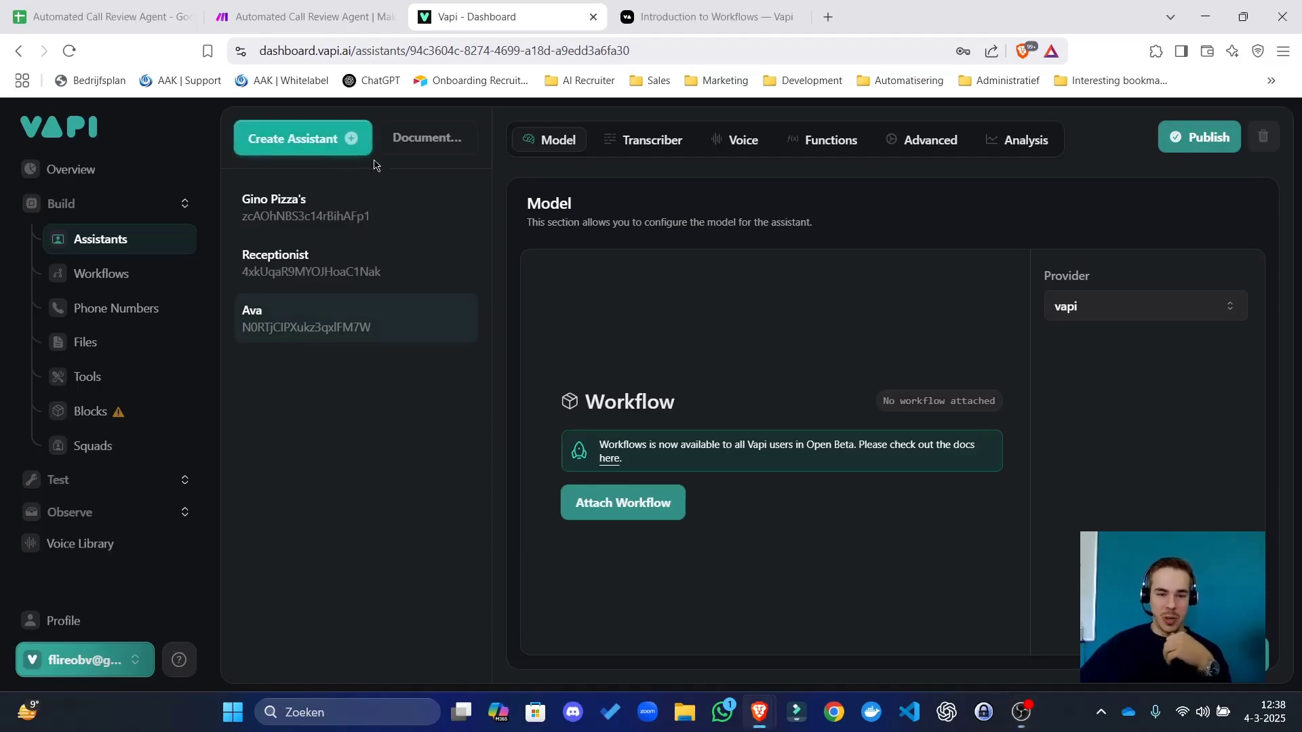
Dismiss the new assistant panel and keep Vapi as the assistant's model provider.
scroll(141, 344, down, 4)
scroll(312, 287, up, 4)
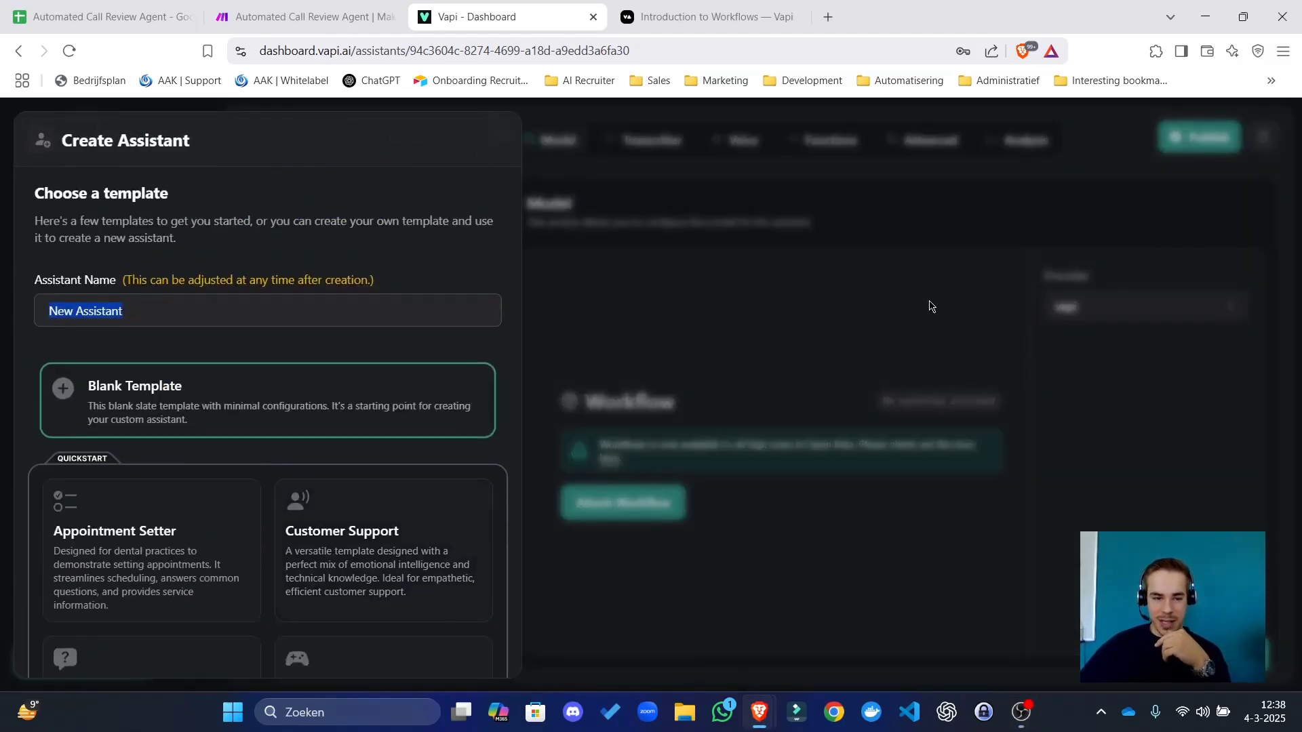
click(783, 334)
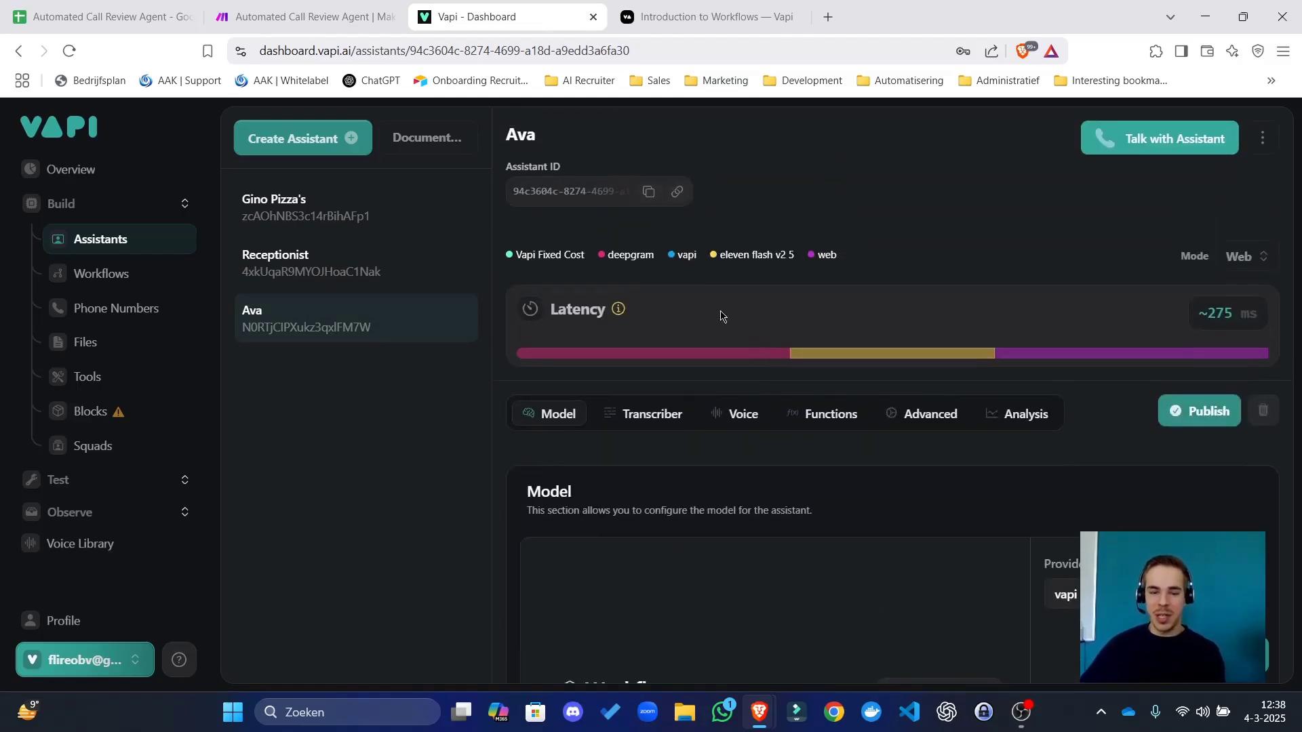
scroll(1157, 485, down, 4)
click(1123, 339)
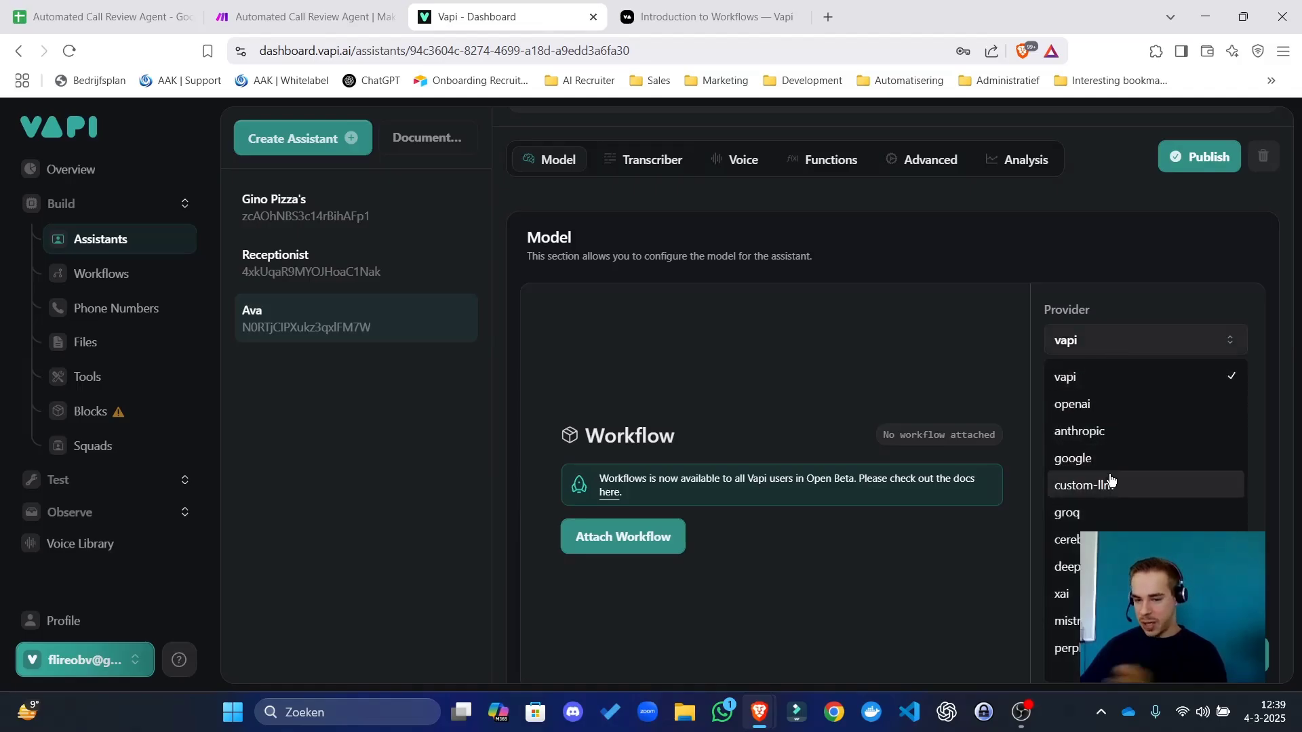
scroll(1106, 482, down, 2)
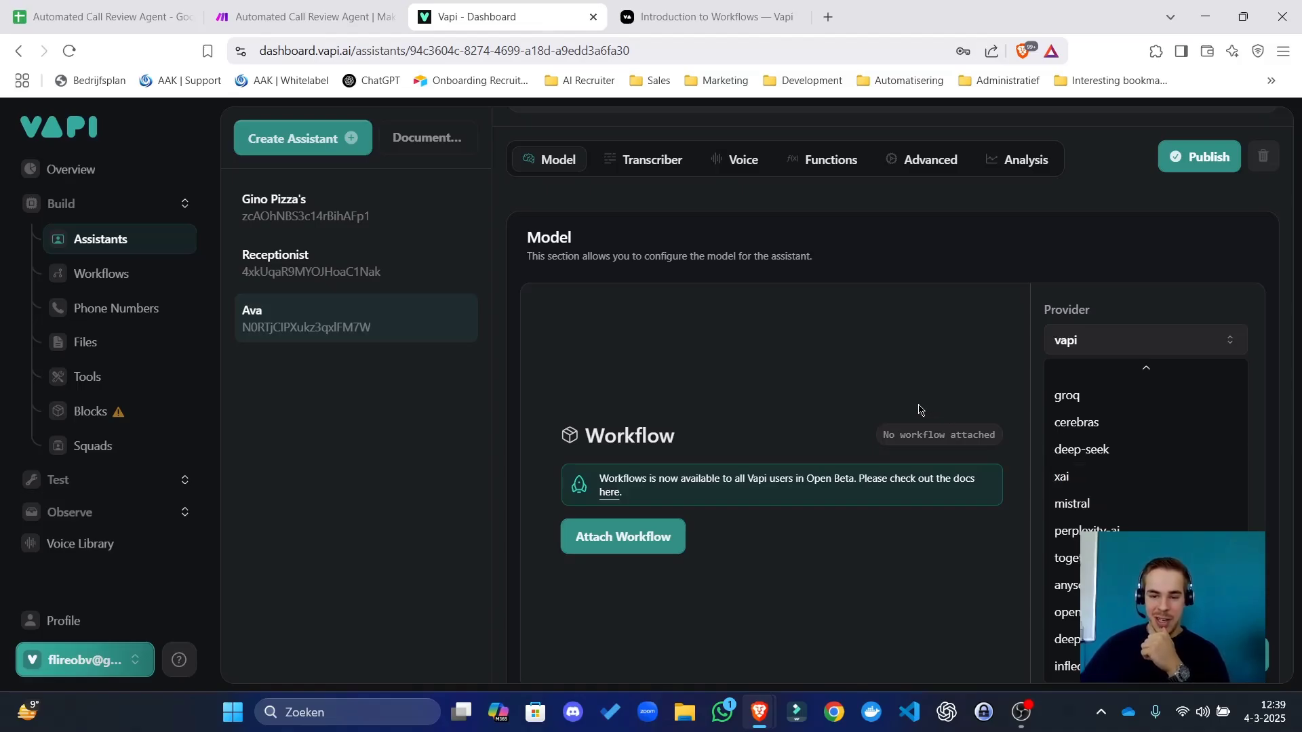
click(1089, 343)
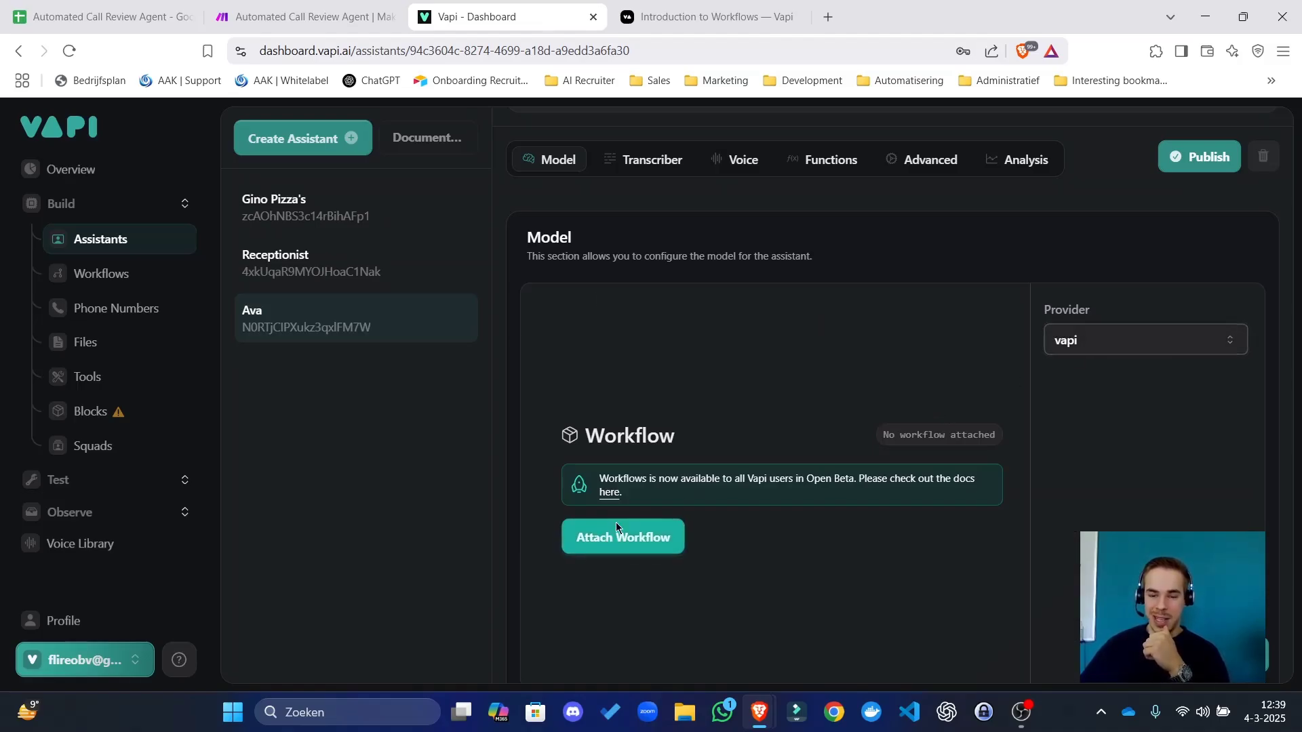
Attach the existing Automated Call Review Agent workflow and pan its editor to the start.
click(616, 523)
click(638, 484)
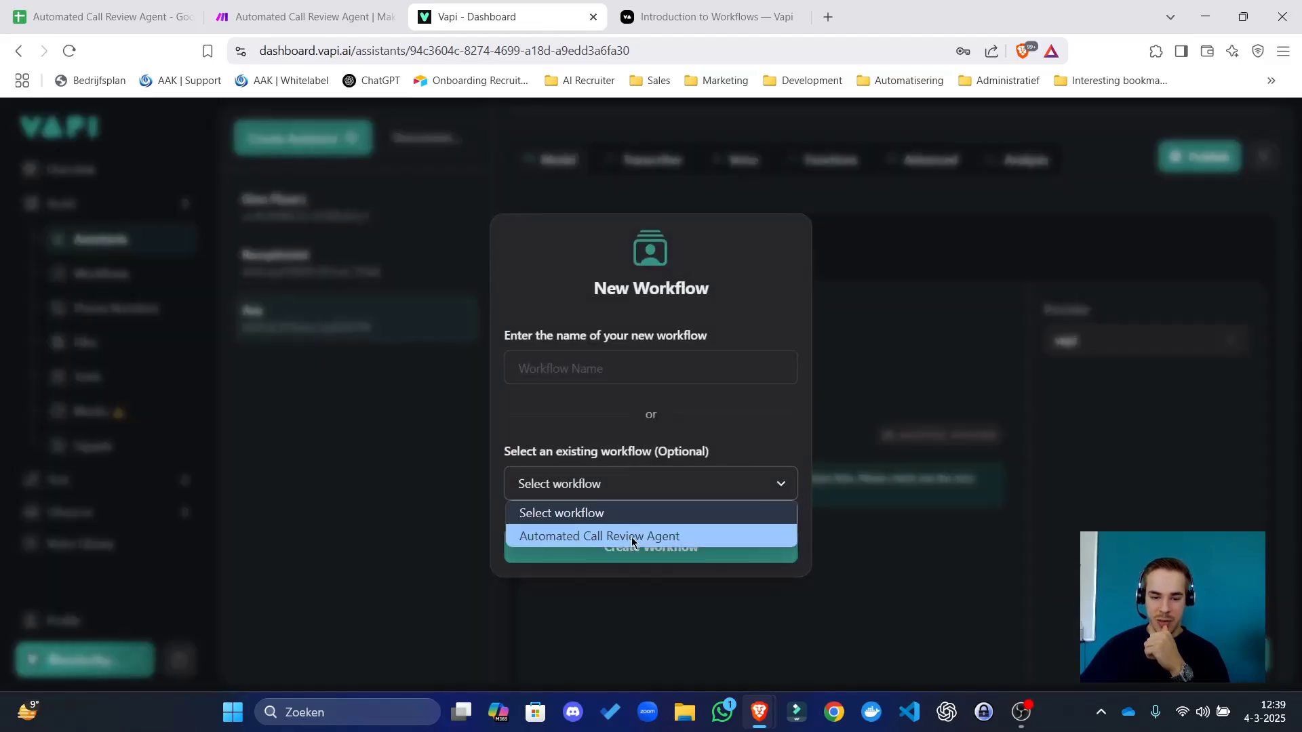
click(632, 535)
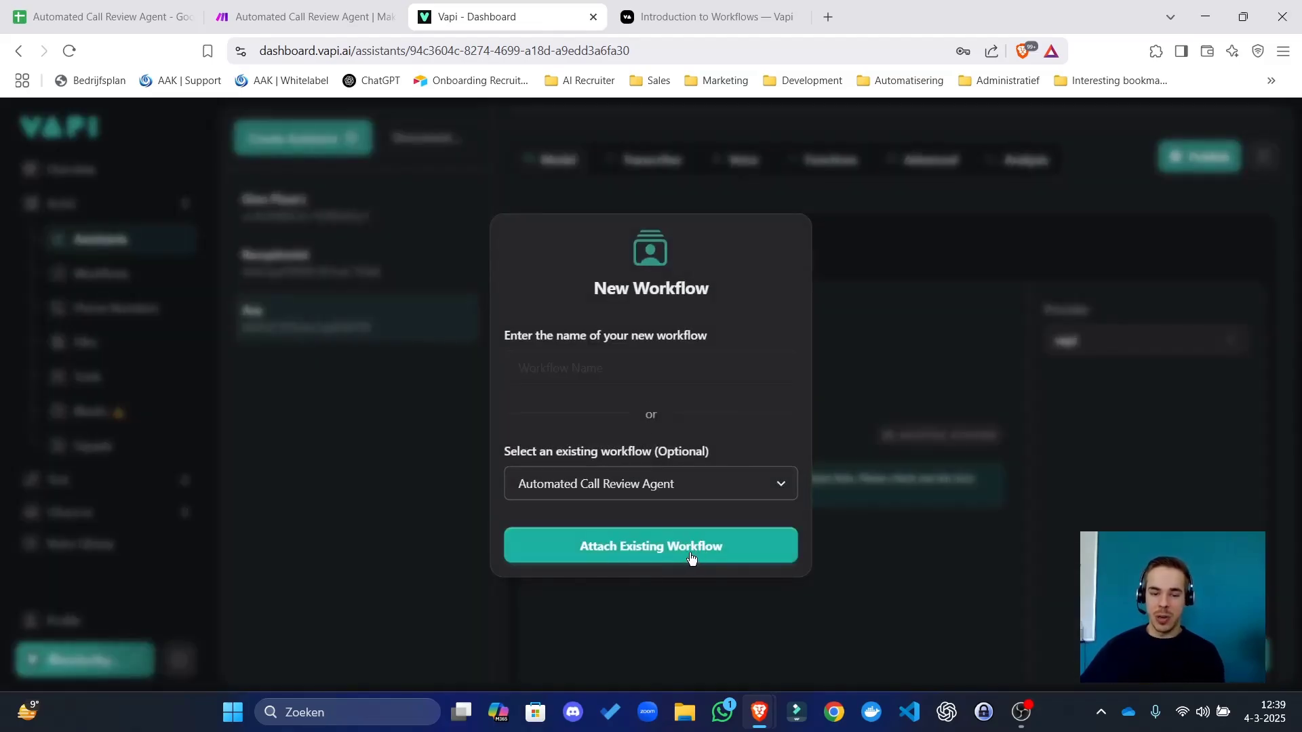
click(691, 557)
click(583, 537)
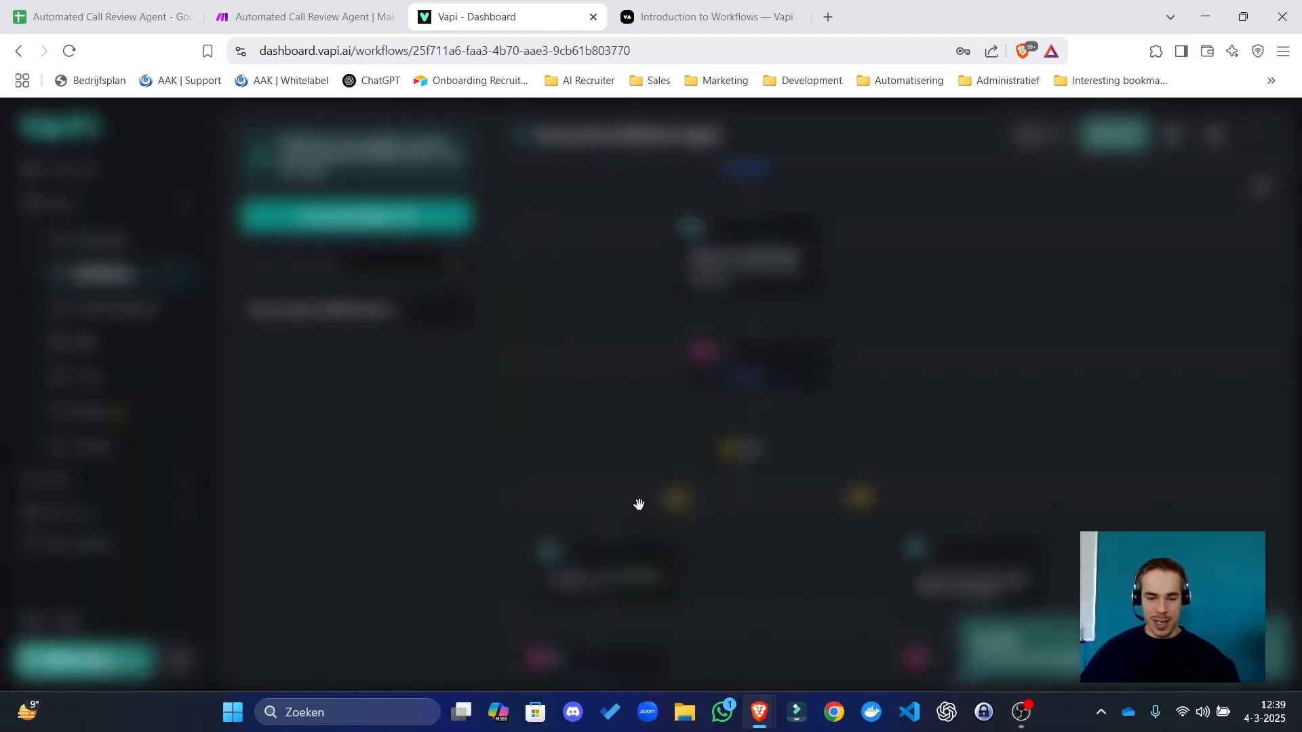
drag(1196, 278, 1008, 404)
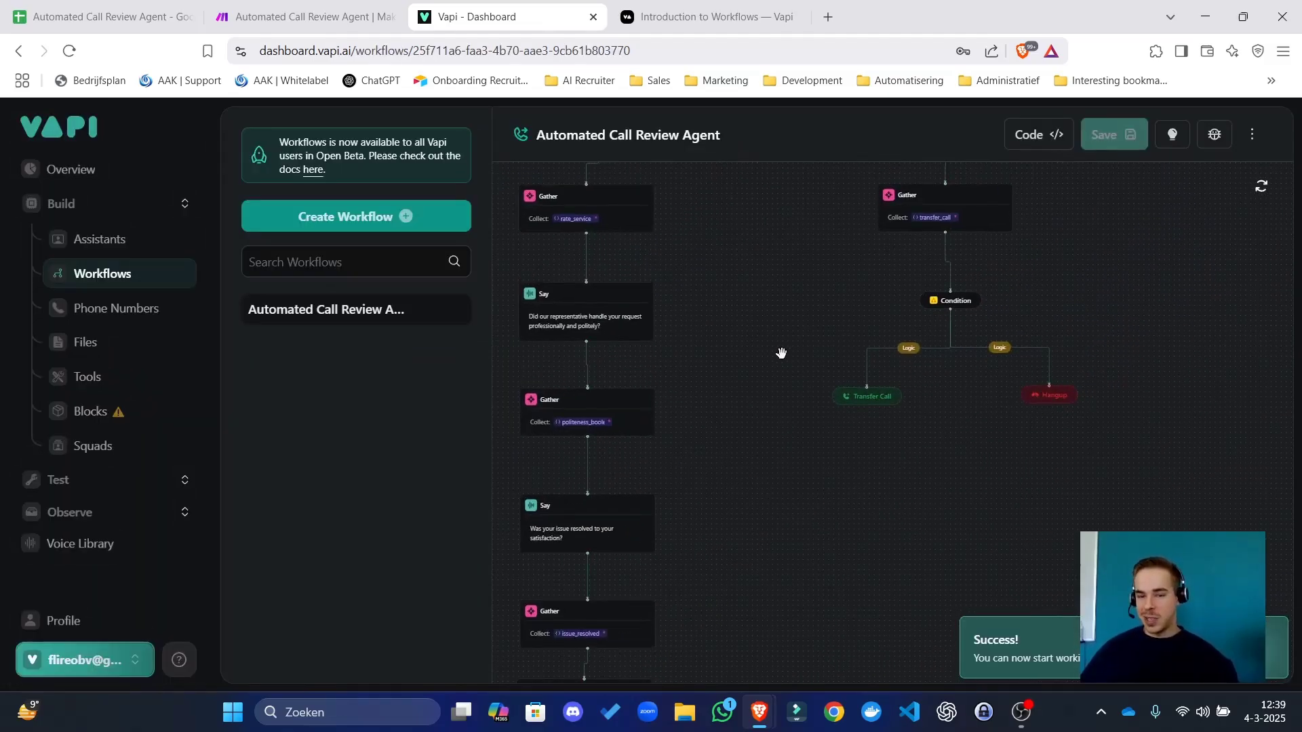
drag(799, 333, 982, 690)
click(112, 238)
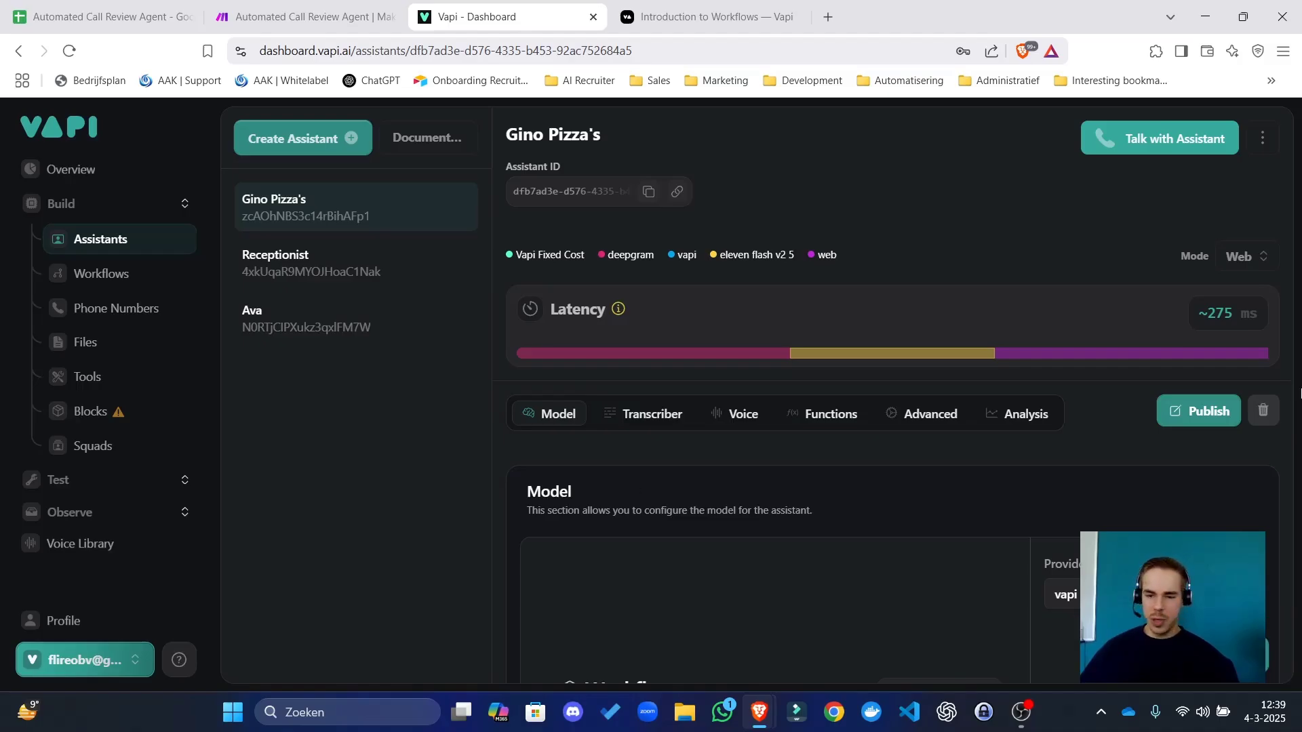
Dismiss the workflow error from Gino Pizza's test call, then select Ava and publish it.
click(1139, 148)
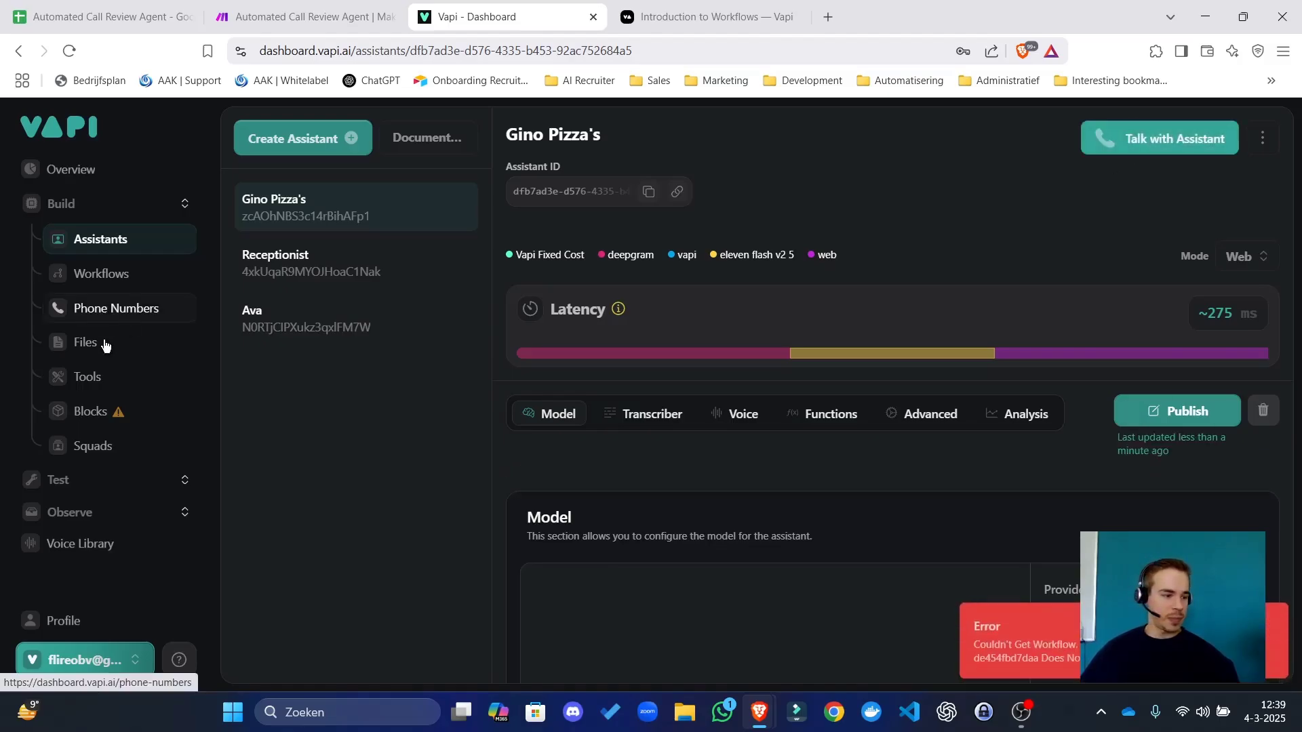
mouse_move(1281, 621)
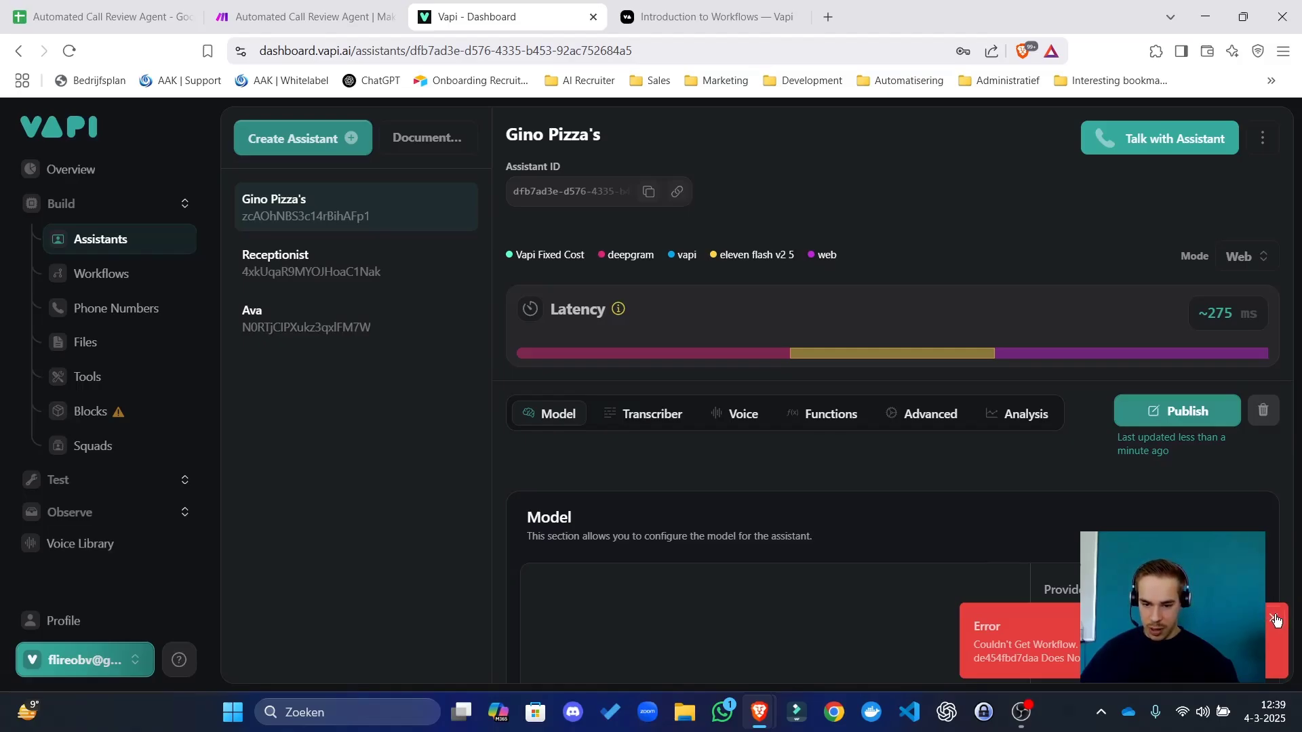
click(1280, 621)
click(363, 314)
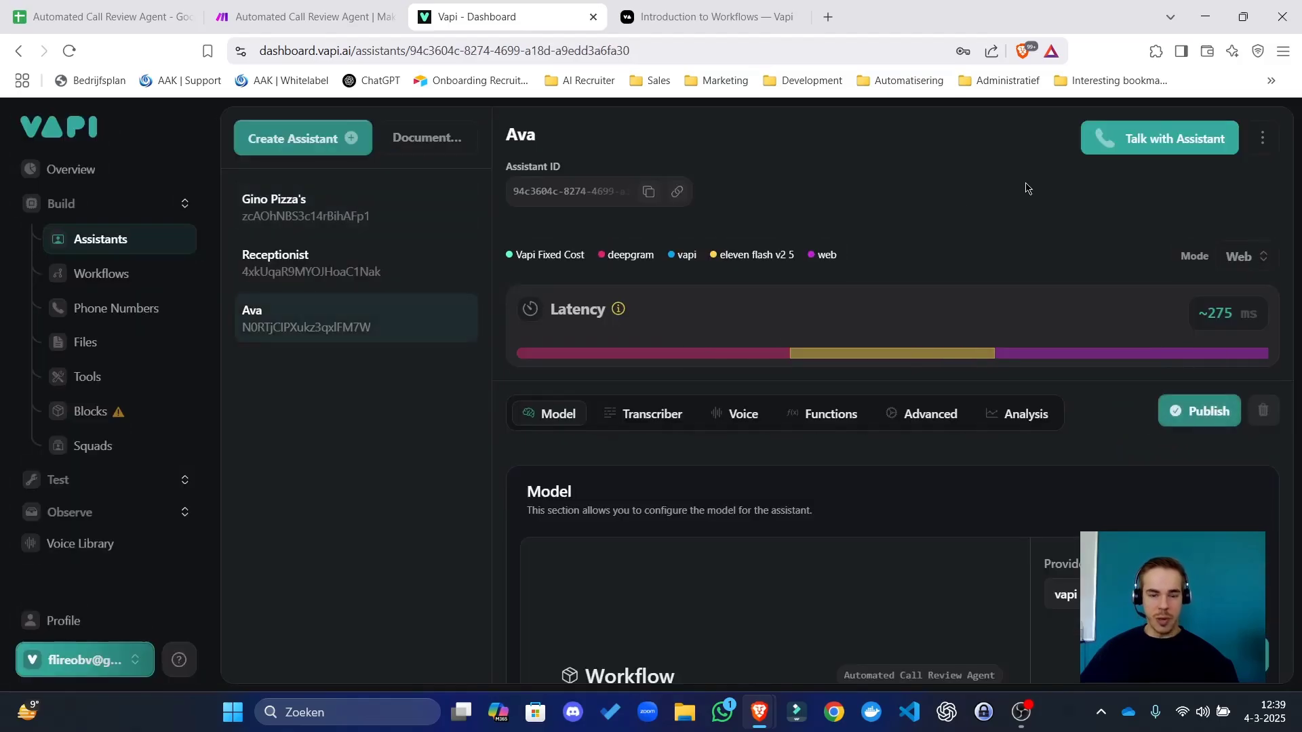
scroll(855, 343, down, 4)
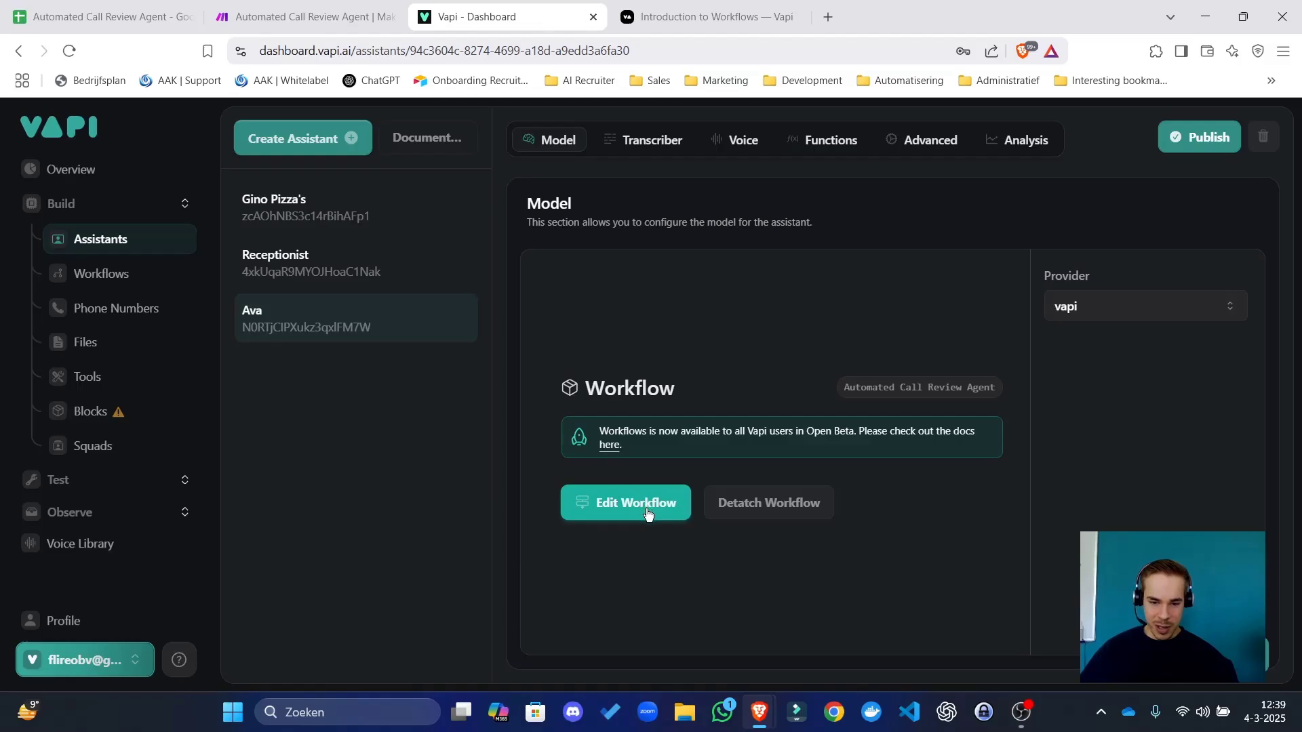
click(1193, 139)
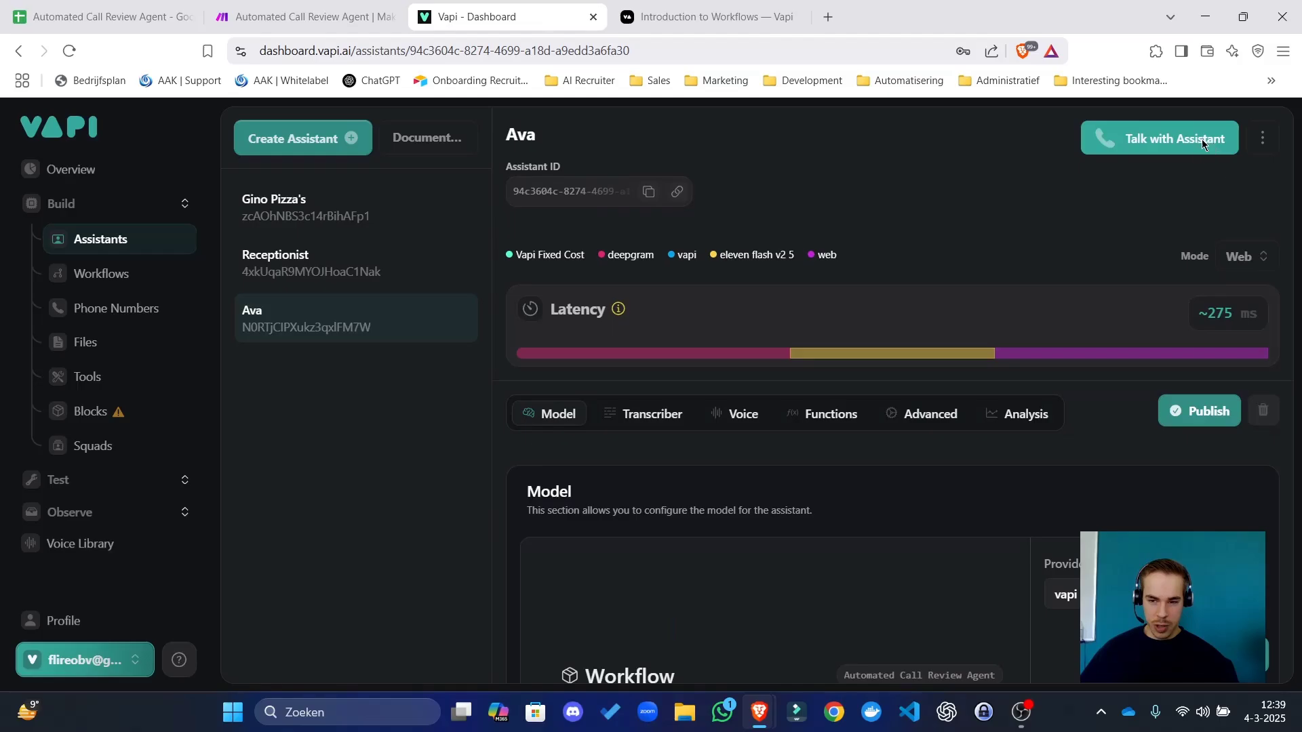
Run a web test call with Ava, adjusting the speaker volume while it plays.
click(1204, 141)
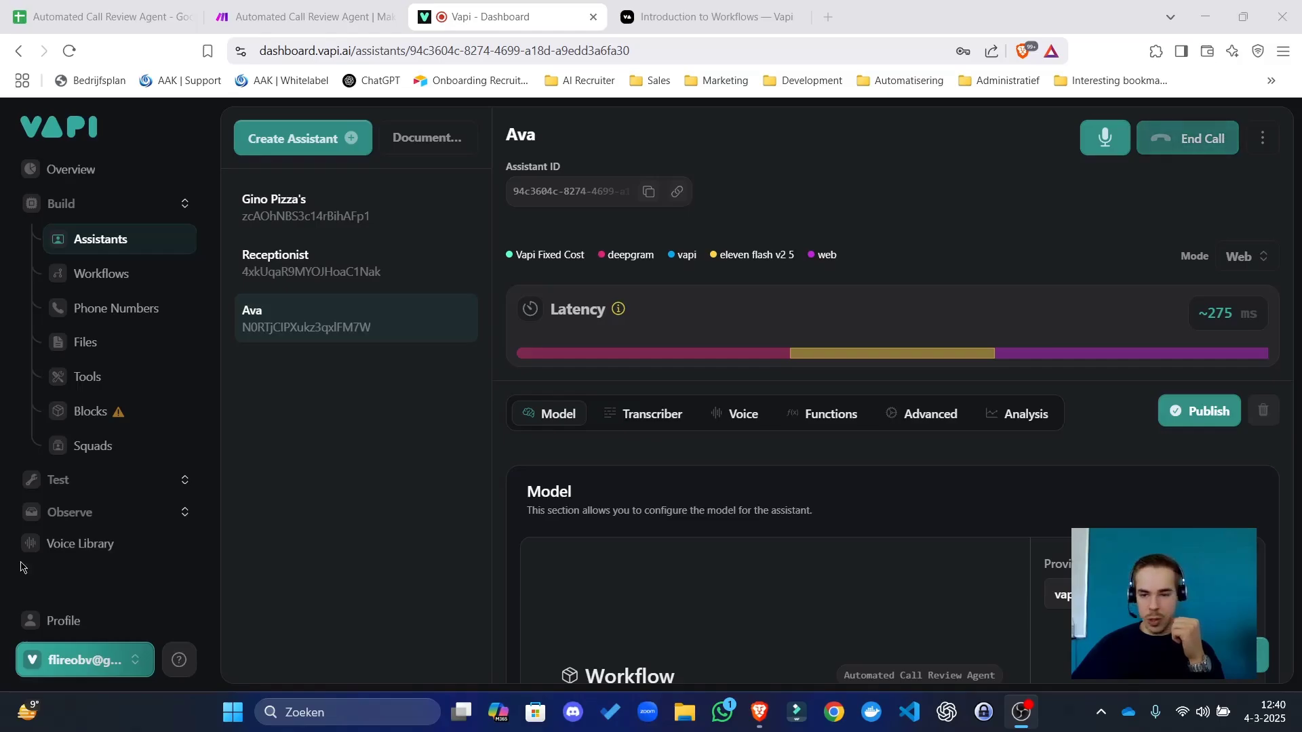
click(762, 256)
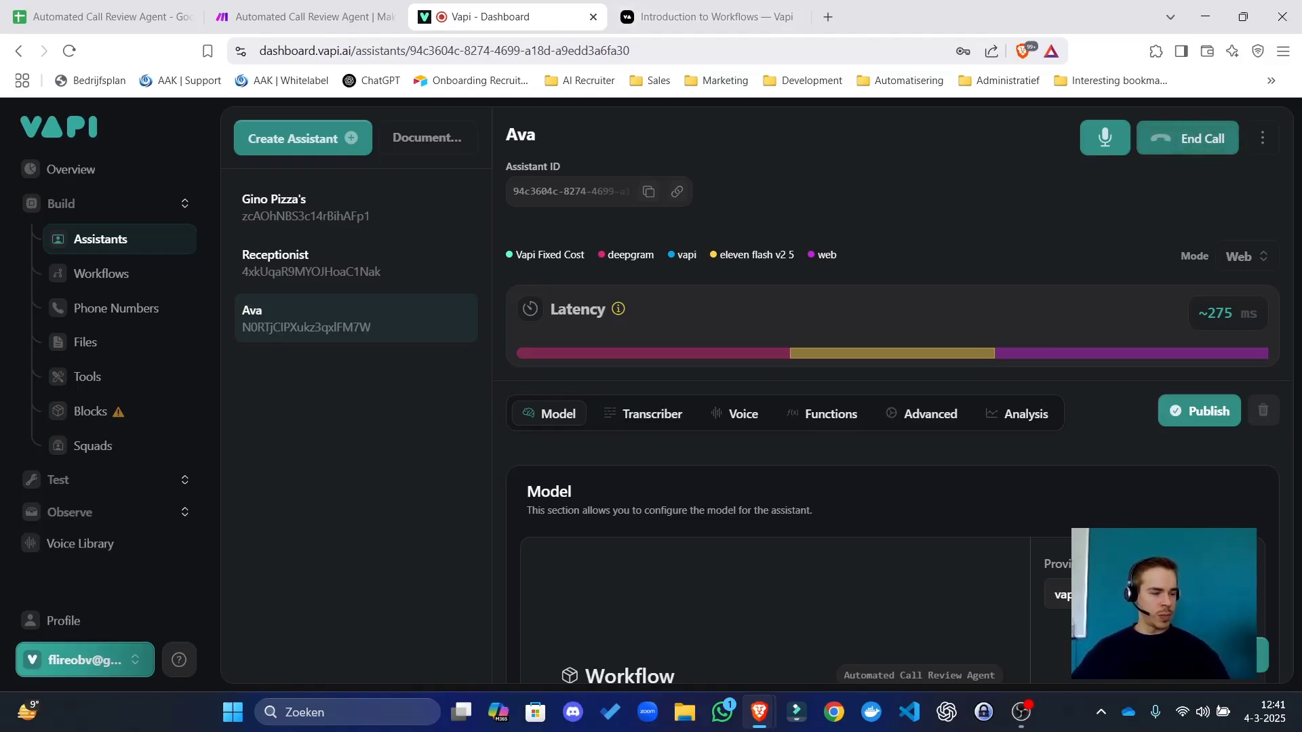
key(XF86AudioRaiseVolume)
key(XF86AudioRaiseVolume)
key(XF86AudioRaiseVolume)
key(XF86AudioRaiseVolume)
key(XF86AudioRaiseVolume)
key(XF86AudioRaiseVolume)
key(XF86AudioRaiseVolume)
key(XF86AudioRaiseVolume)
key(XF86AudioLowerVolume)
key(XF86AudioLowerVolume)
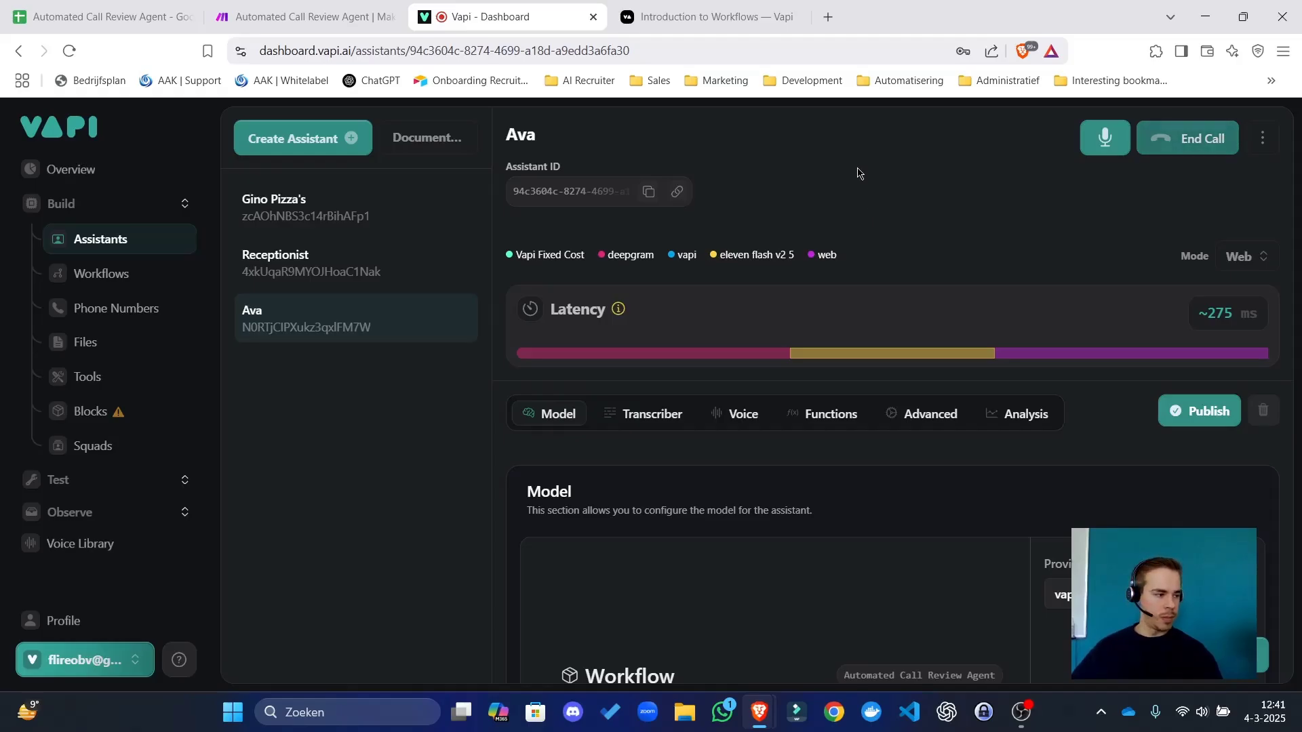
key(XF86AudioRaiseVolume)
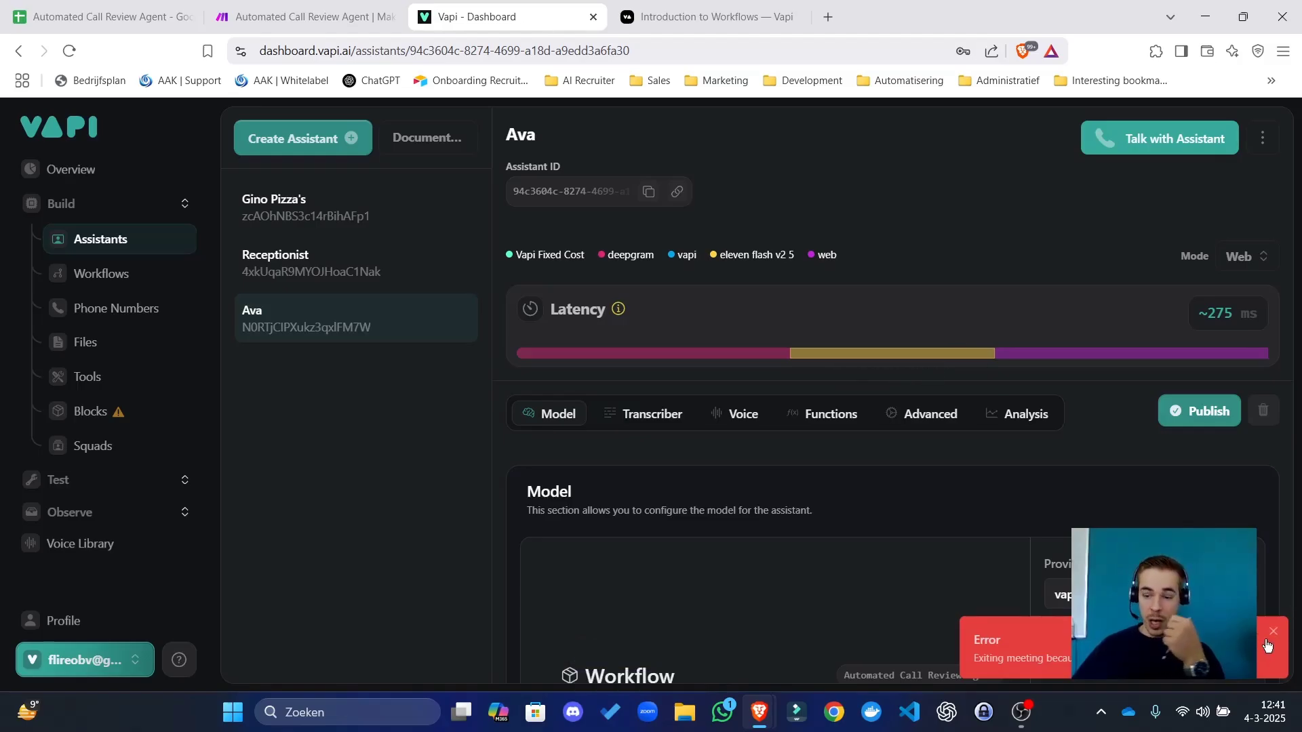
Add a JSON Parse JSON module after the webhook, mapping the webhook's value as the JSON string.
click(299, 17)
click(786, 264)
click(956, 412)
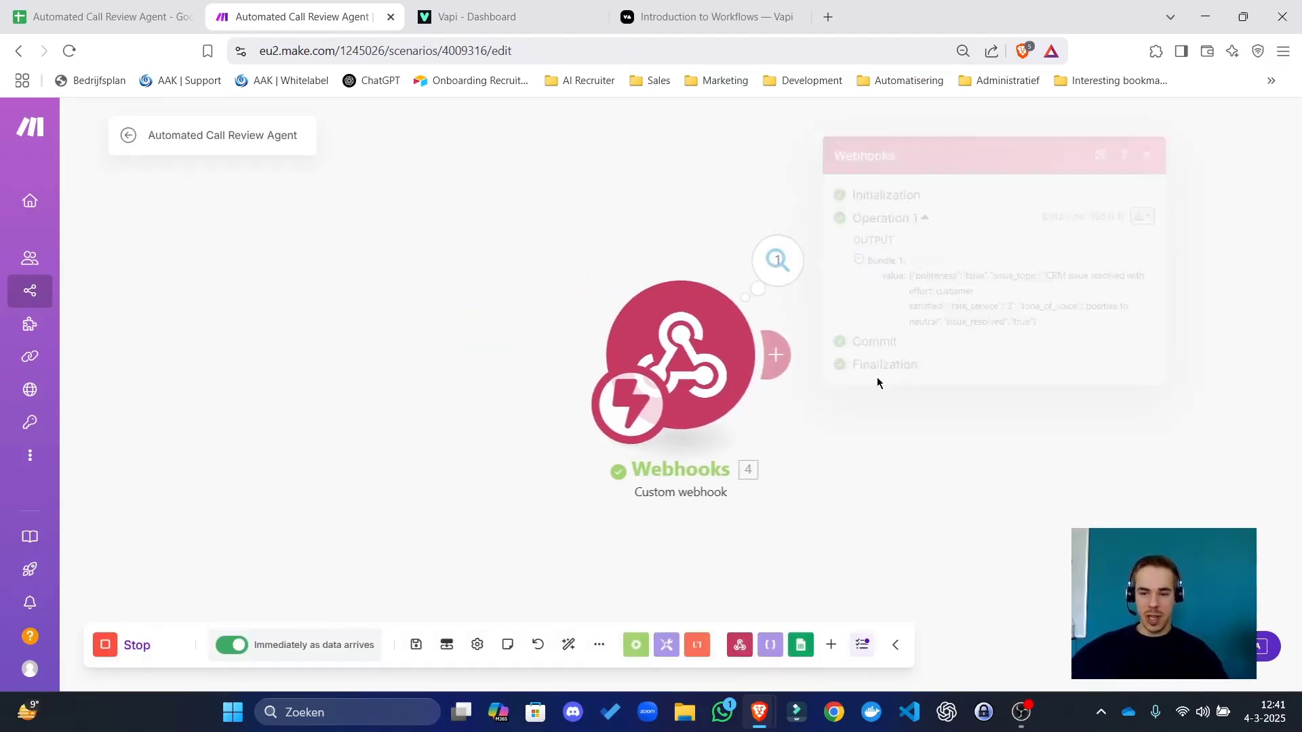
click(785, 356)
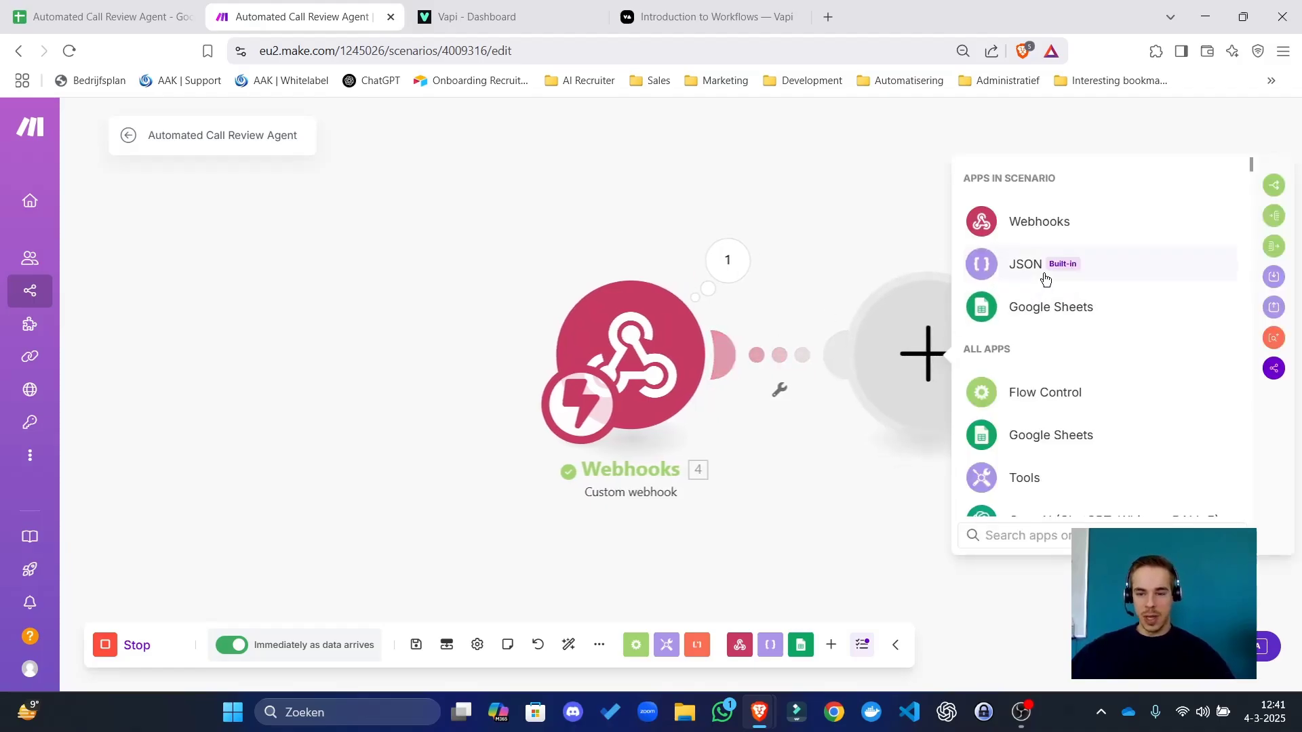
click(1044, 272)
click(1044, 452)
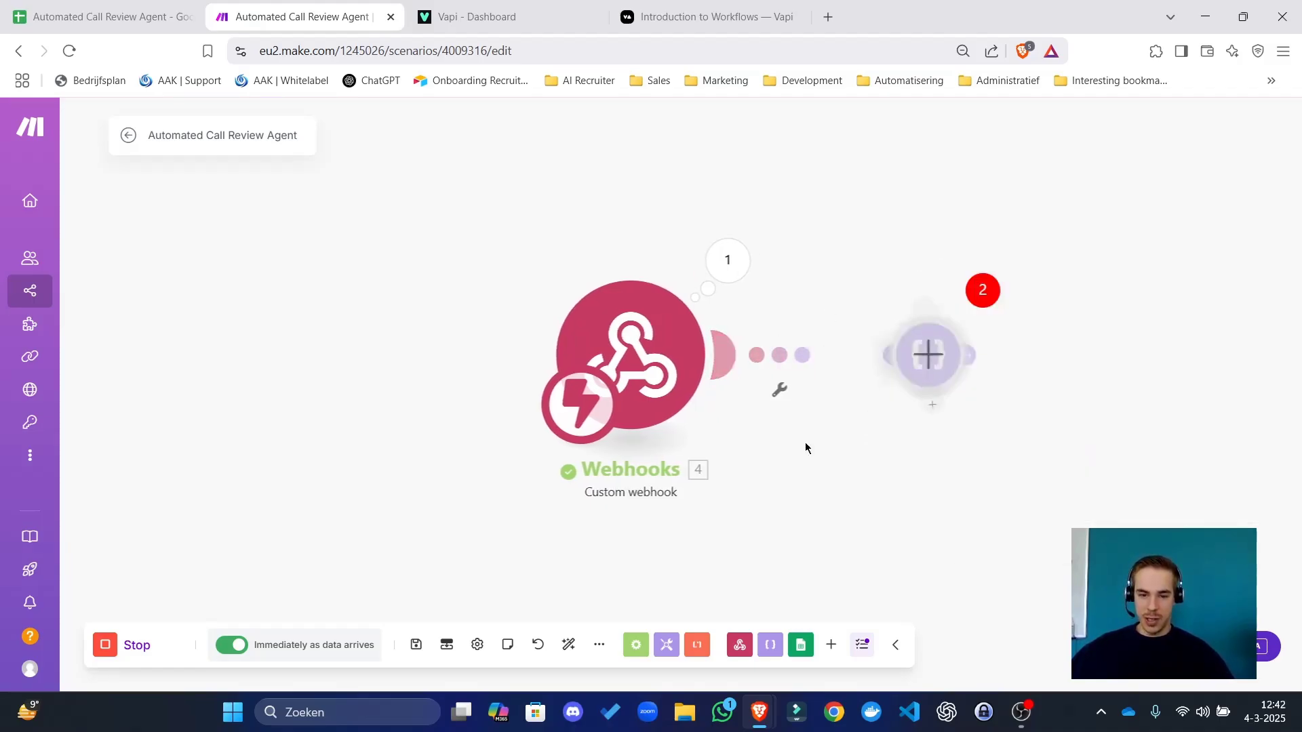
click(661, 418)
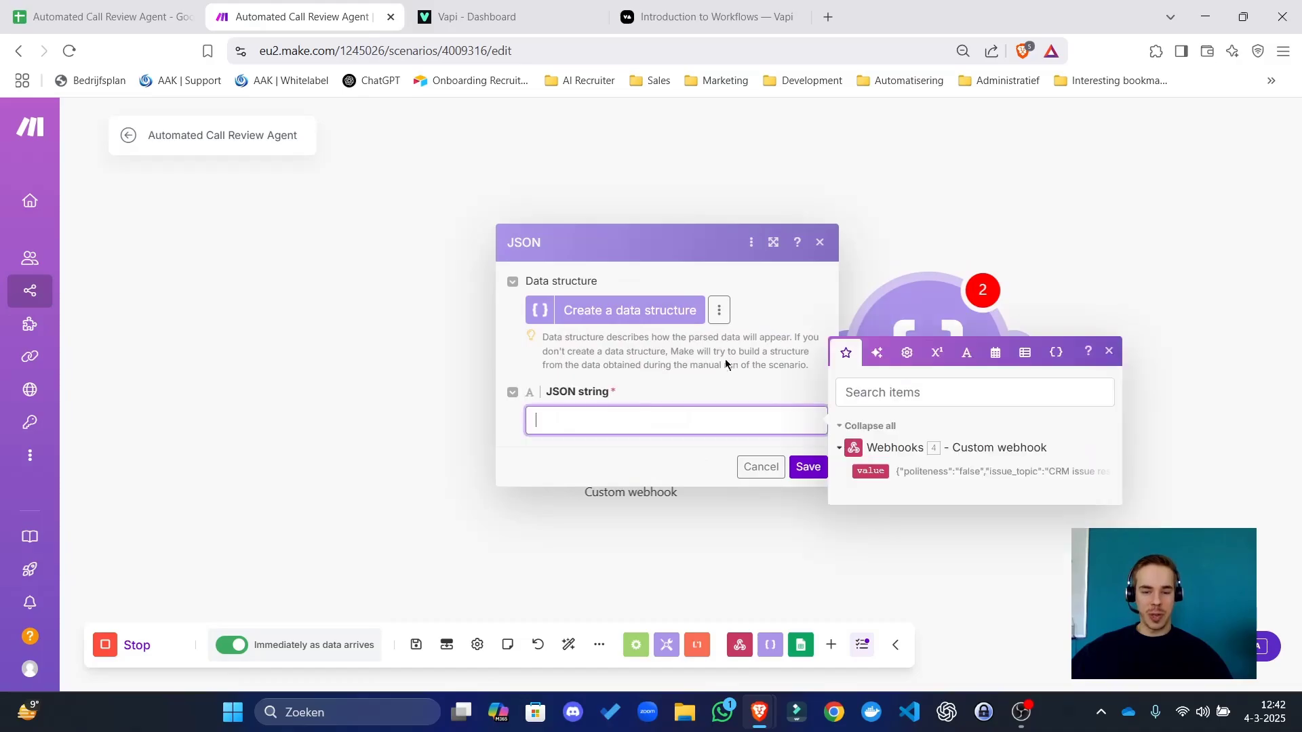
click(868, 470)
click(808, 466)
Reorder the browser tabs, glance at the spreadsheet, and recheck the Parse JSON settings.
drag(380, 17, 177, 16)
click(305, 16)
click(102, 16)
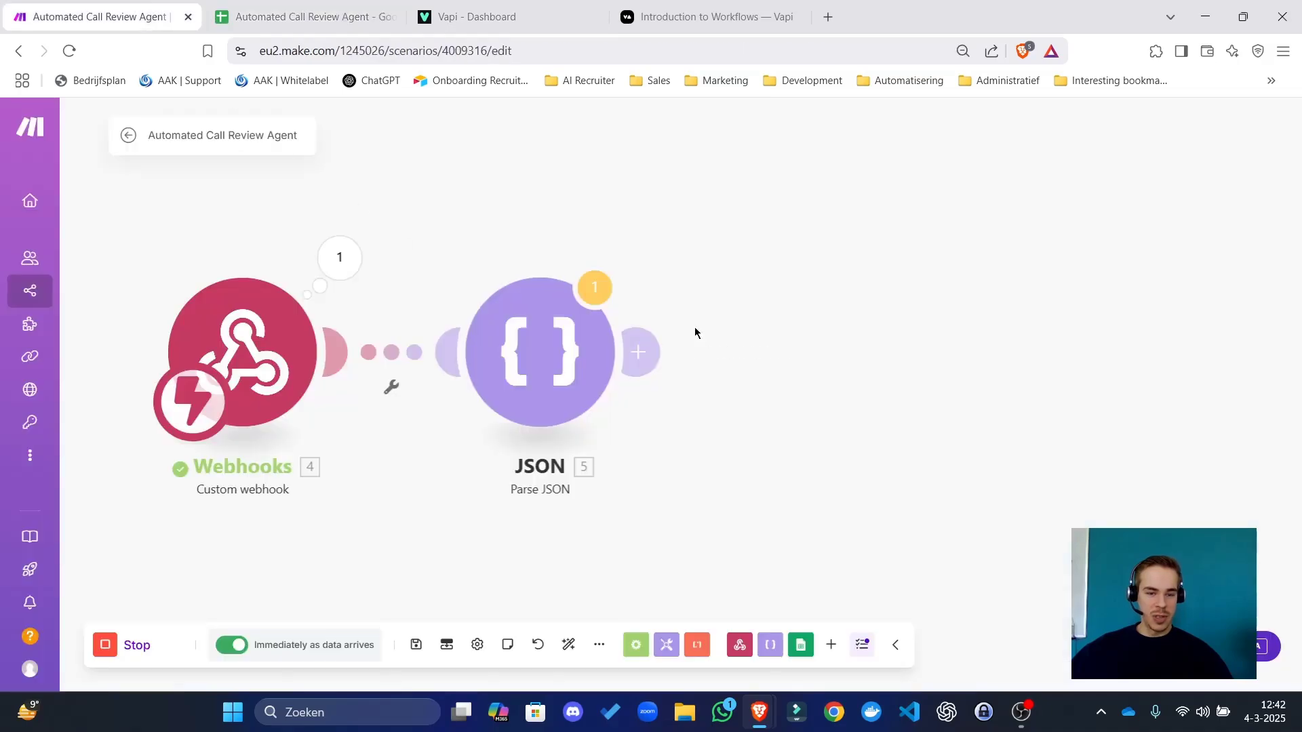
click(596, 349)
click(941, 461)
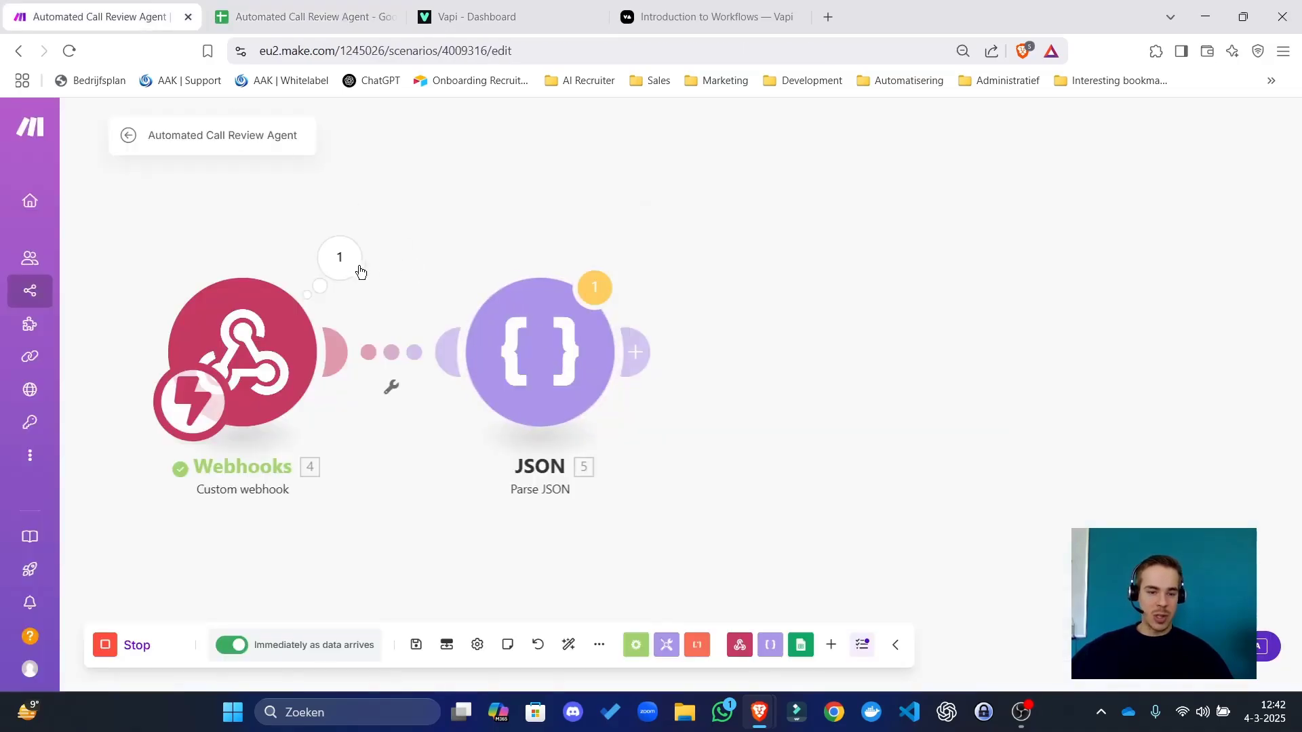
click(344, 261)
Copy the webhook's received value and add a Google Sheets Add a Row module after the parser.
drag(471, 274, 547, 305)
key(Escape)
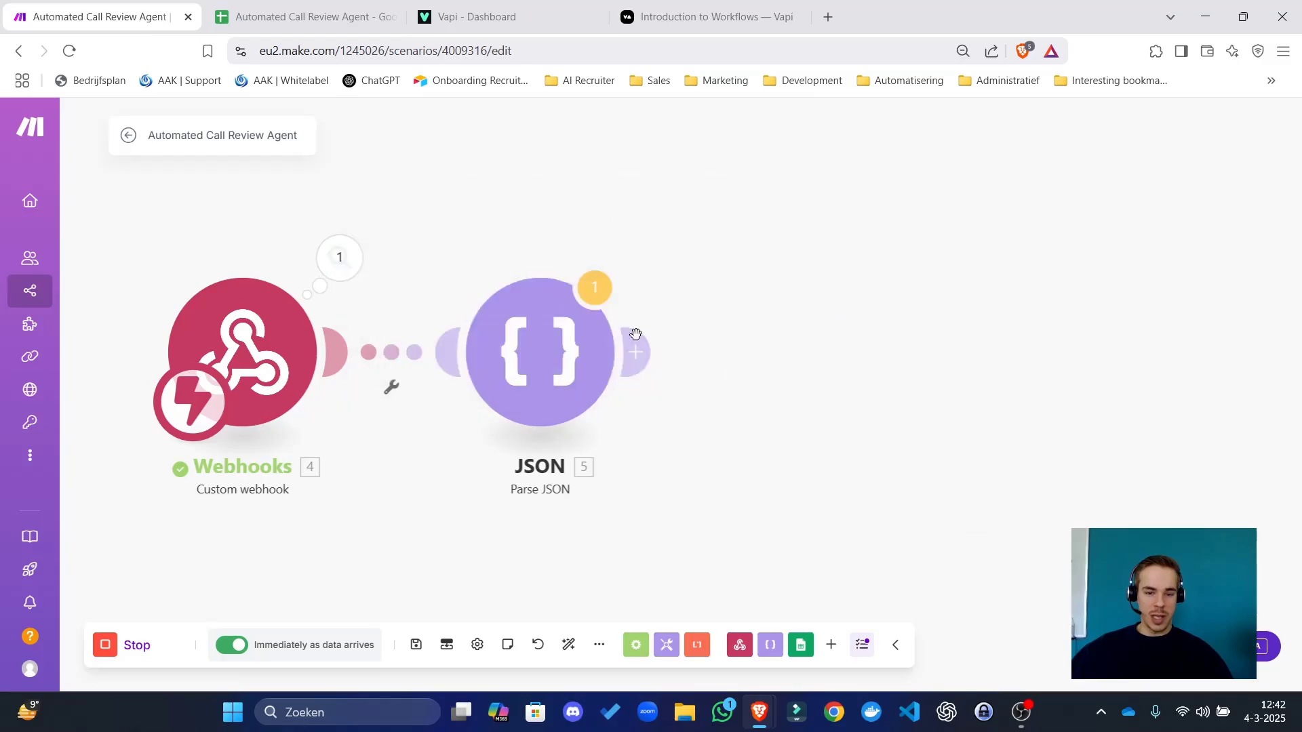
click(634, 351)
click(997, 304)
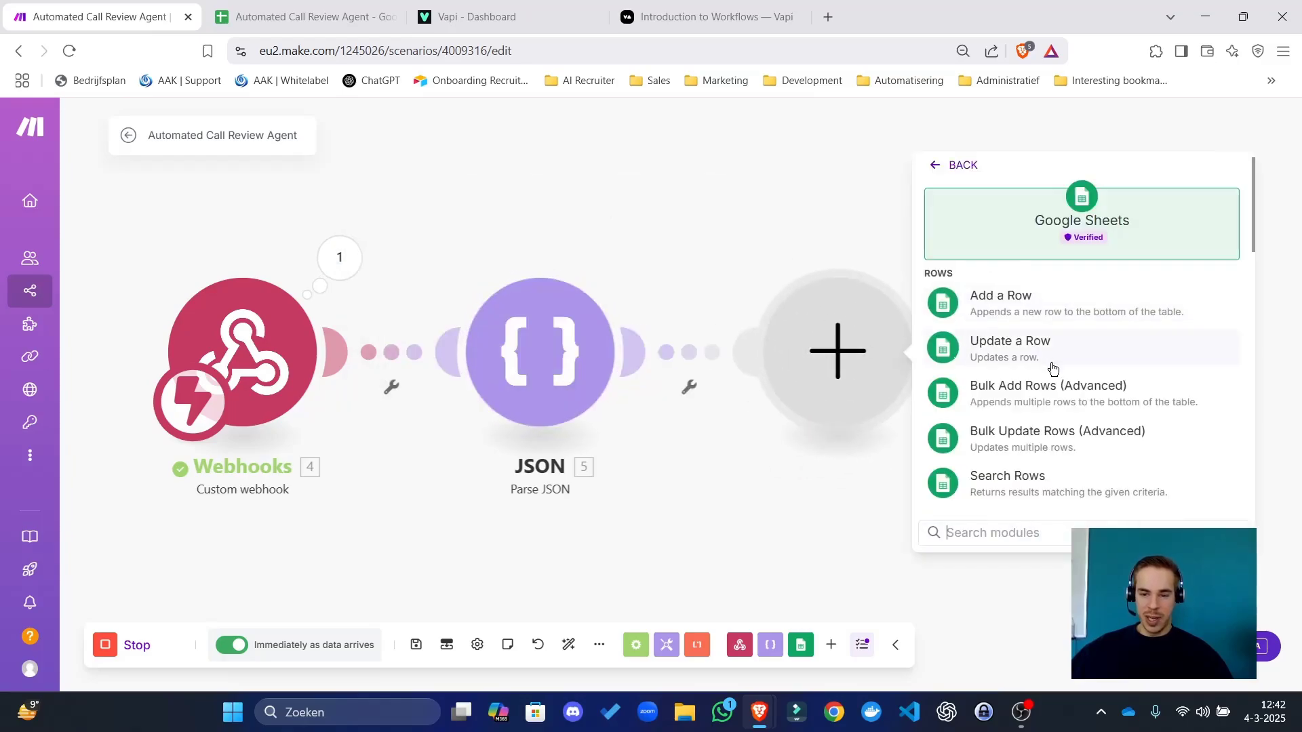
click(976, 295)
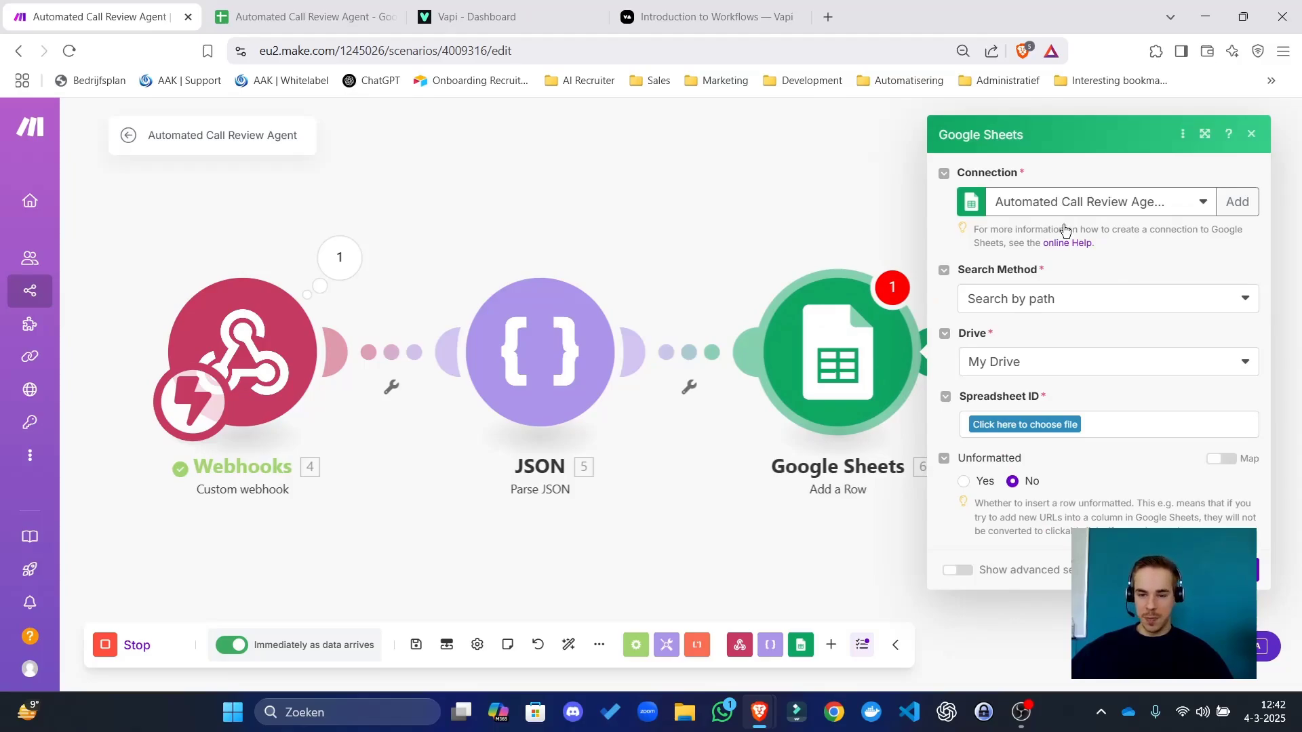
Copy the call review spreadsheet's ID from its Google Sheets web address.
click(1050, 425)
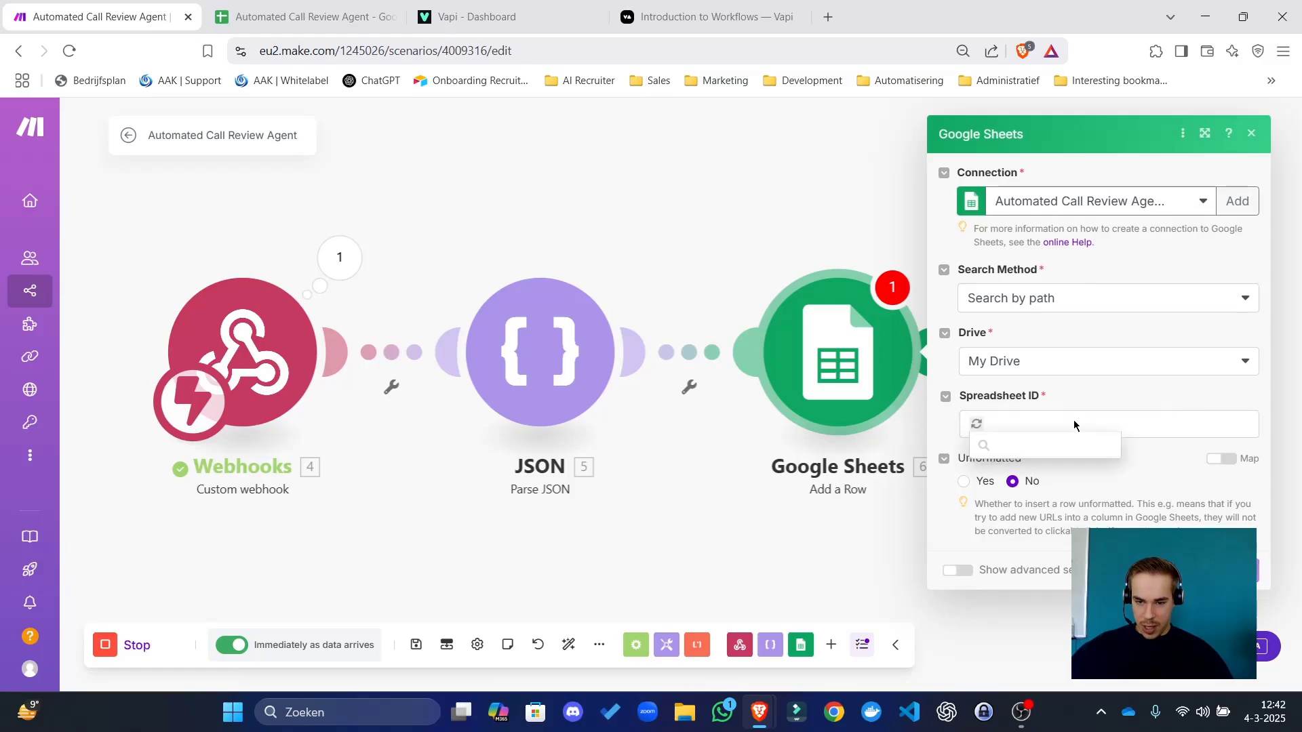
click(305, 17)
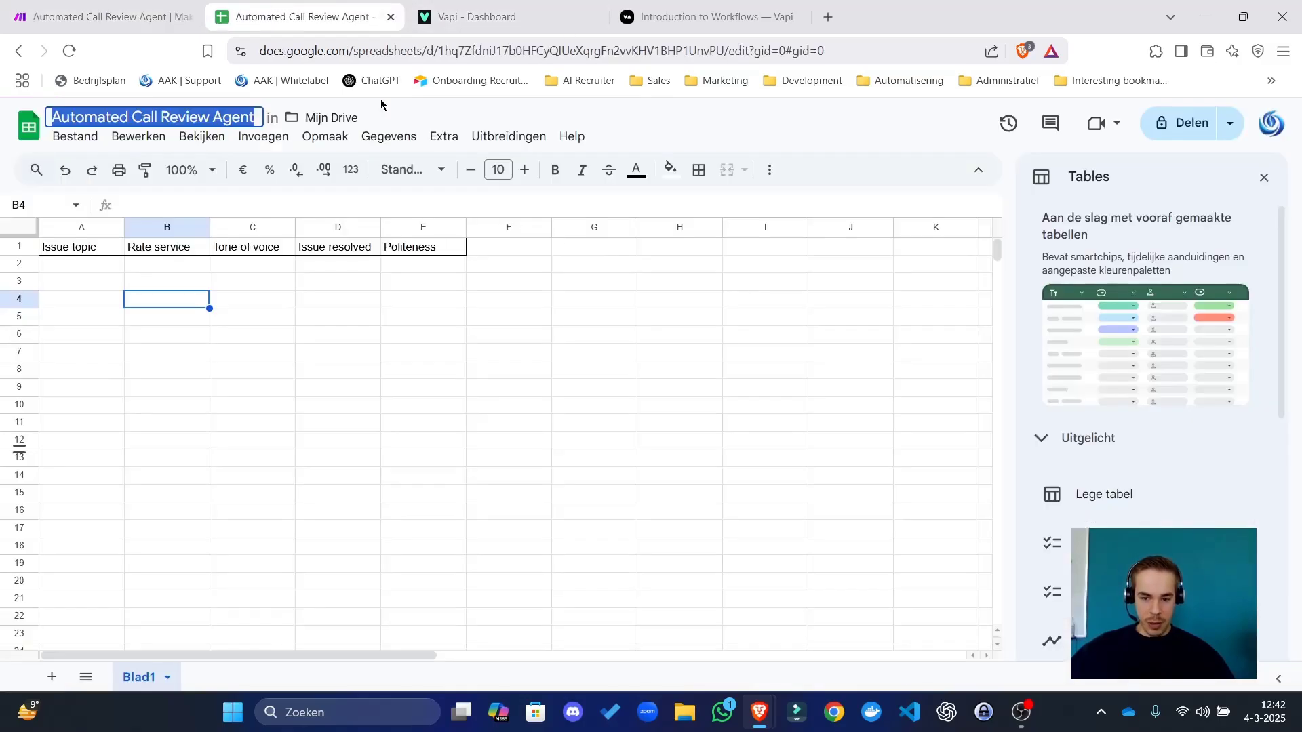
click(441, 53)
double_click(610, 51)
key(ctrl+c)
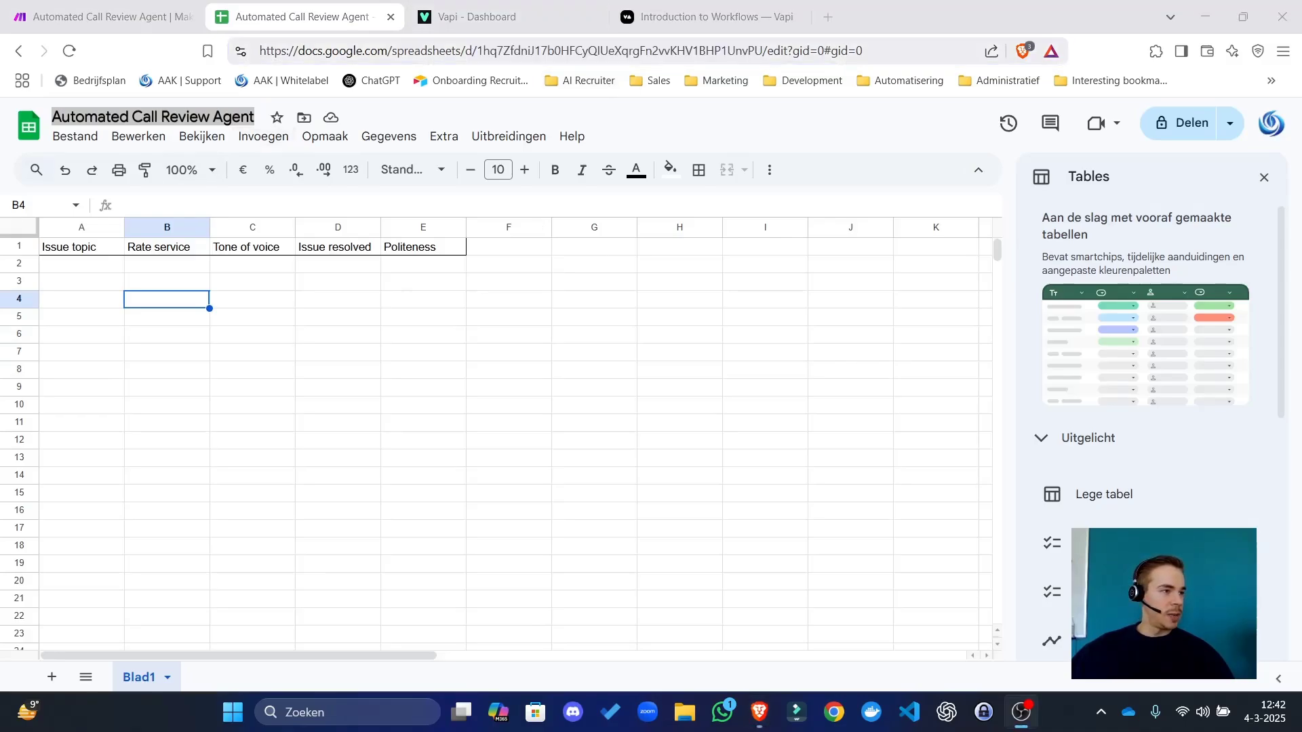
click(591, 51)
double_click(590, 51)
click(108, 16)
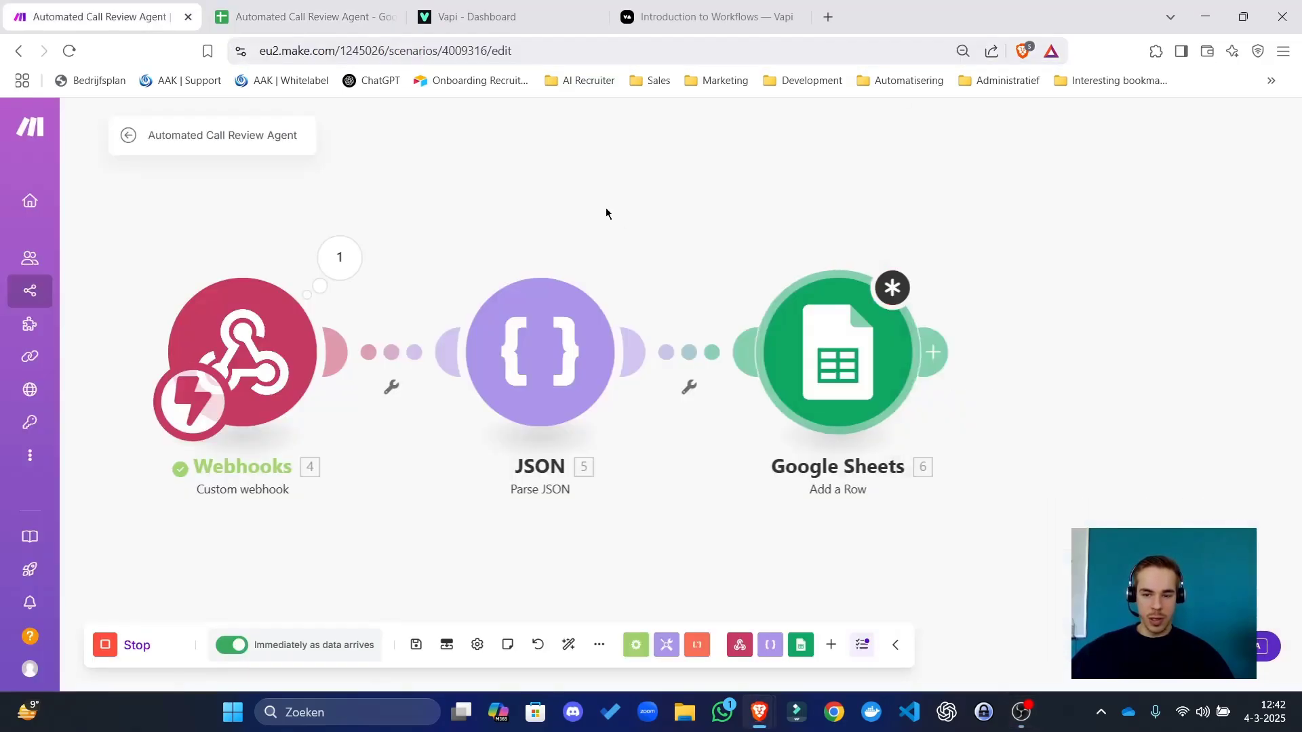
Switch the Add a Row search method to Enter manually and paste the spreadsheet ID, checking sheet name Blad1.
click(838, 353)
click(1085, 289)
click(1054, 364)
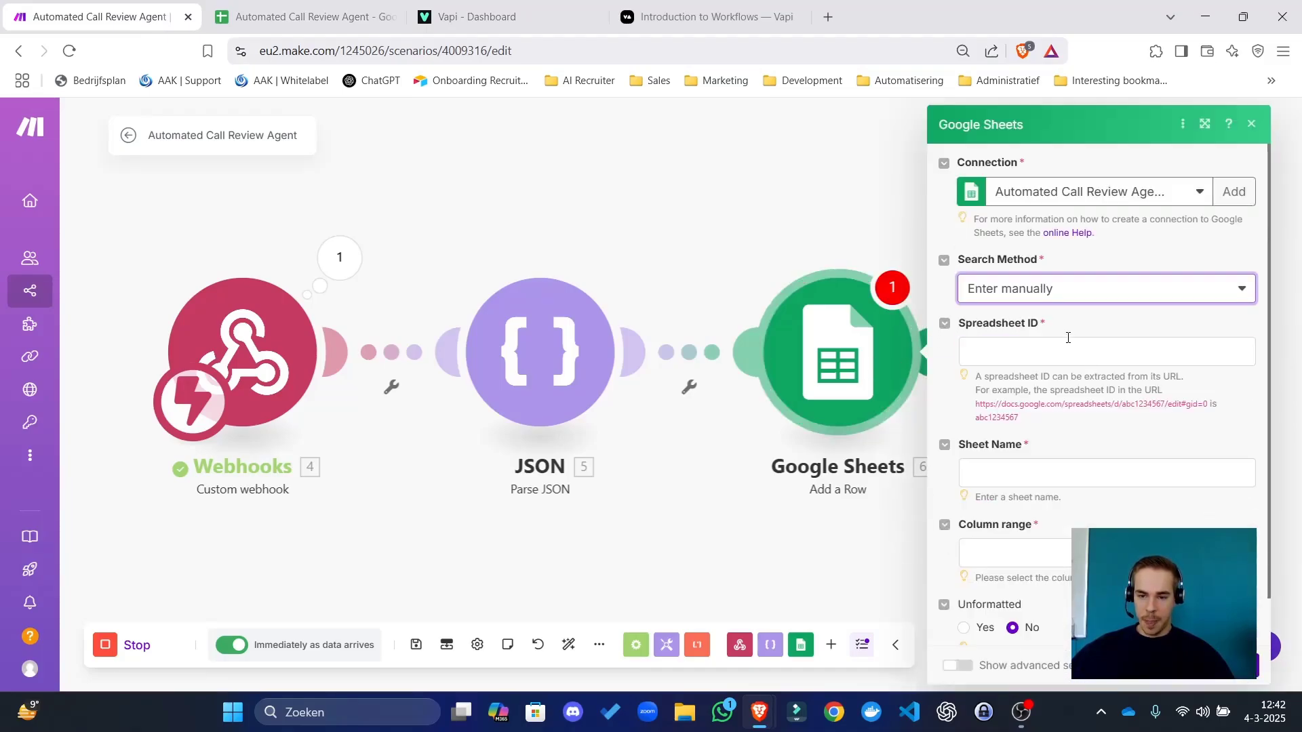
click(1068, 339)
key(ctrl+v)
click(1036, 481)
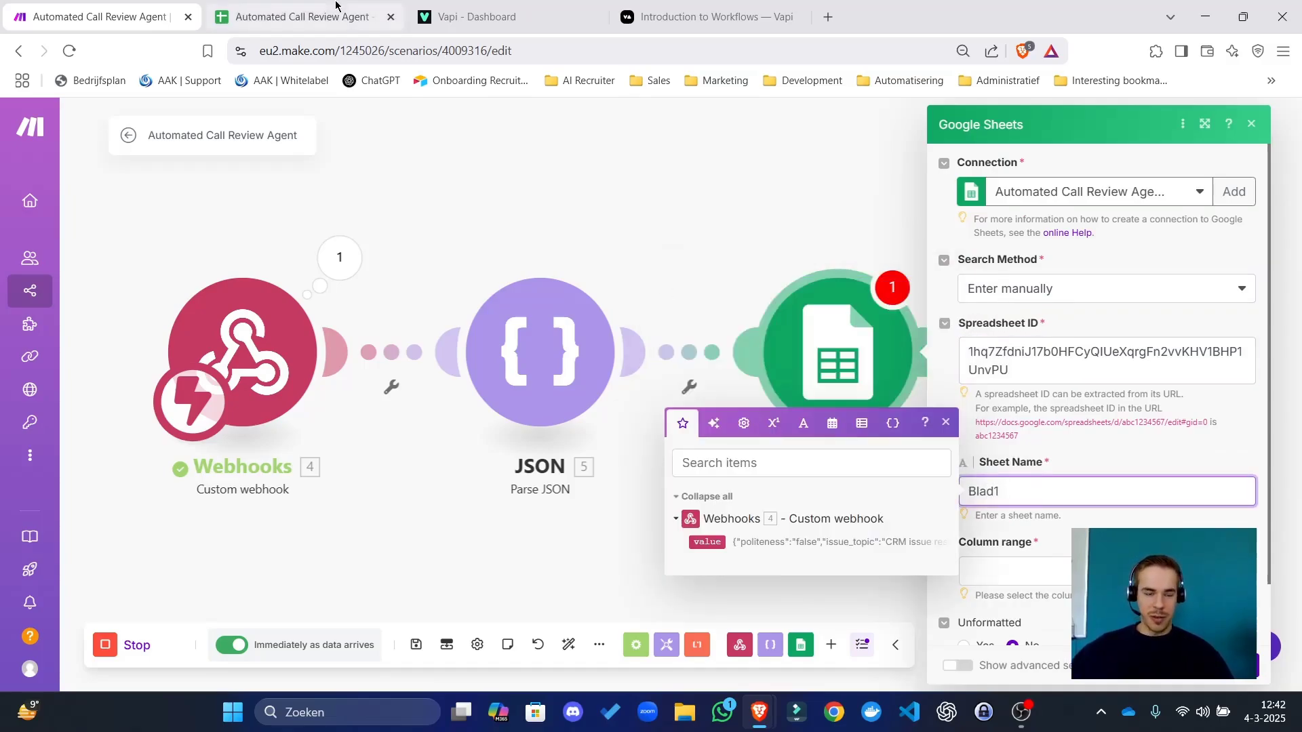
click(302, 16)
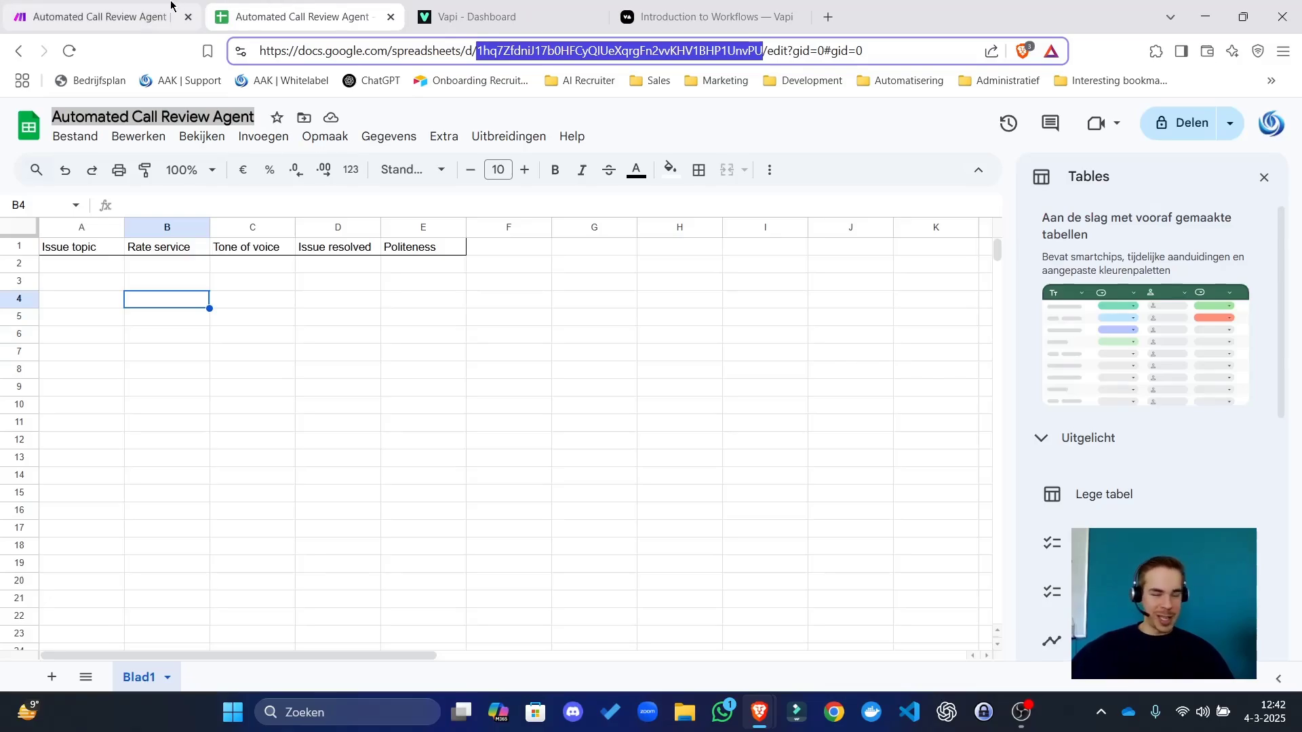
click(101, 12)
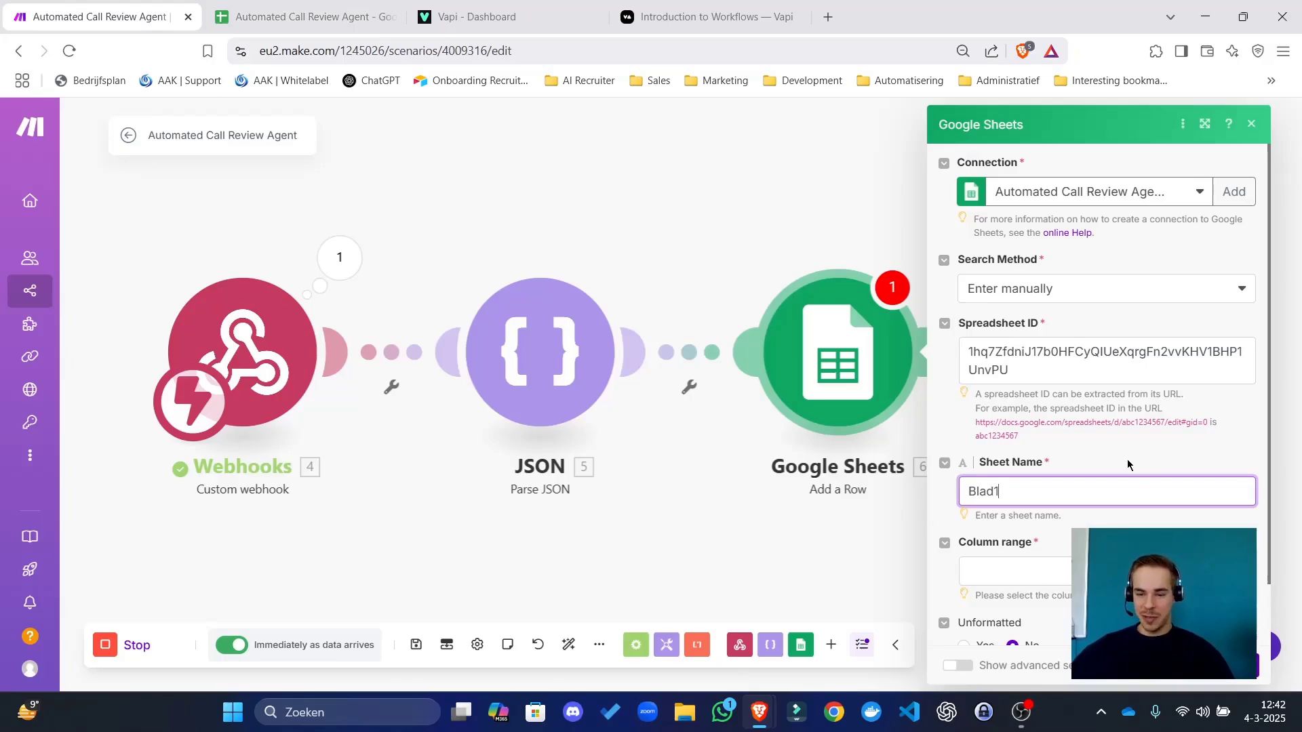
Set the column range to A-BZ and compare it with the spreadsheet's column headings.
scroll(1127, 459, down, 2)
click(1049, 499)
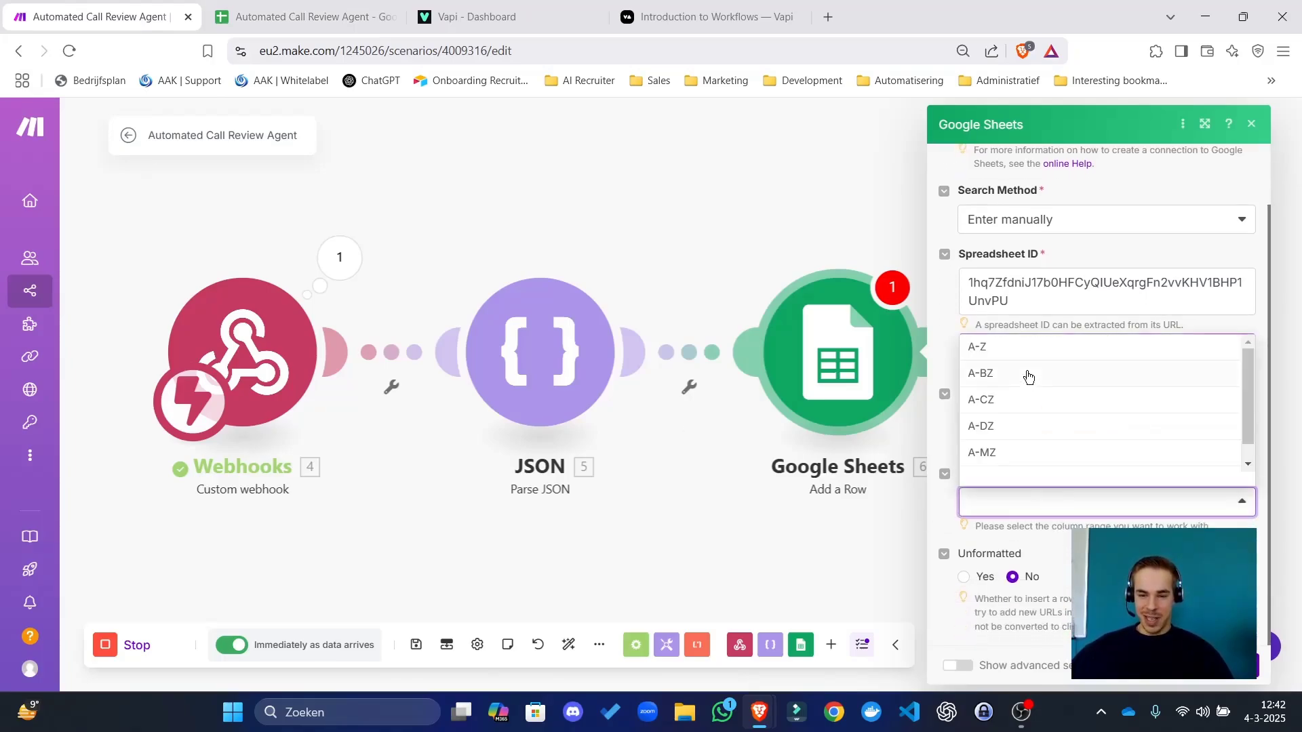
click(996, 373)
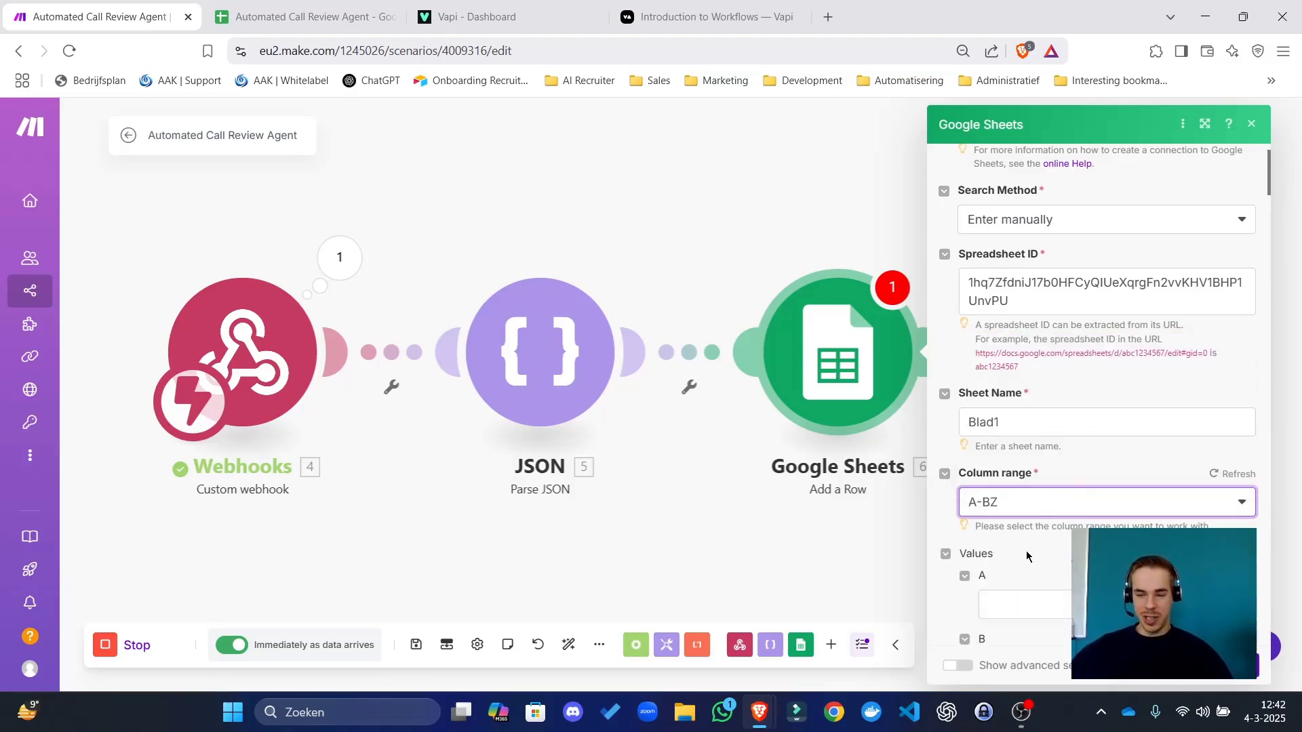
click(305, 16)
click(932, 296)
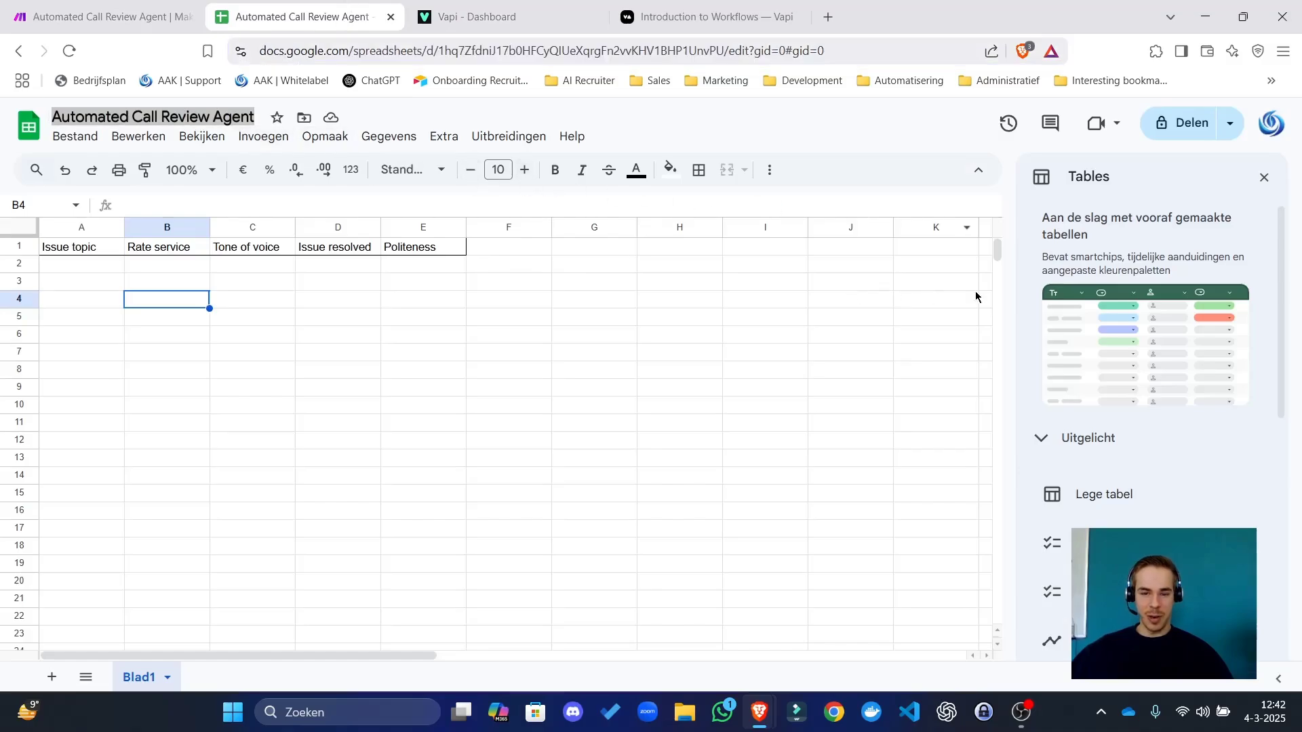
click(102, 17)
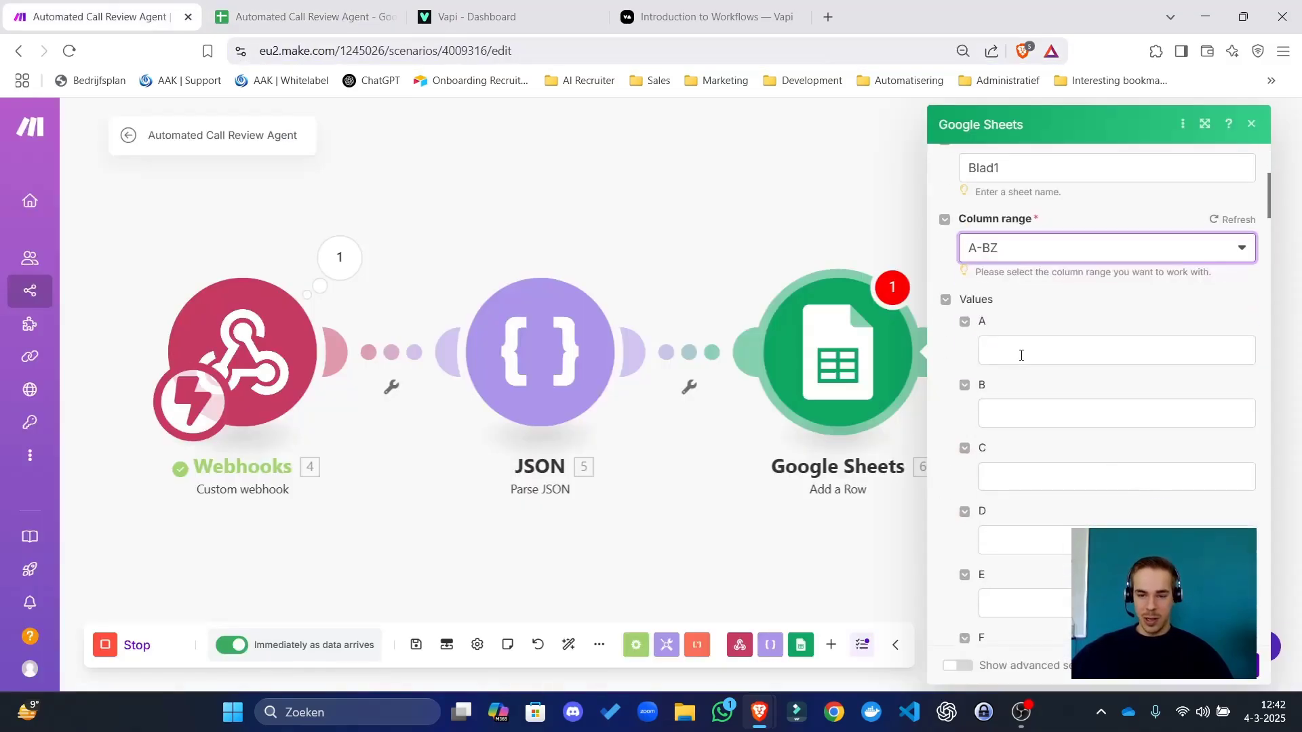
click(1021, 356)
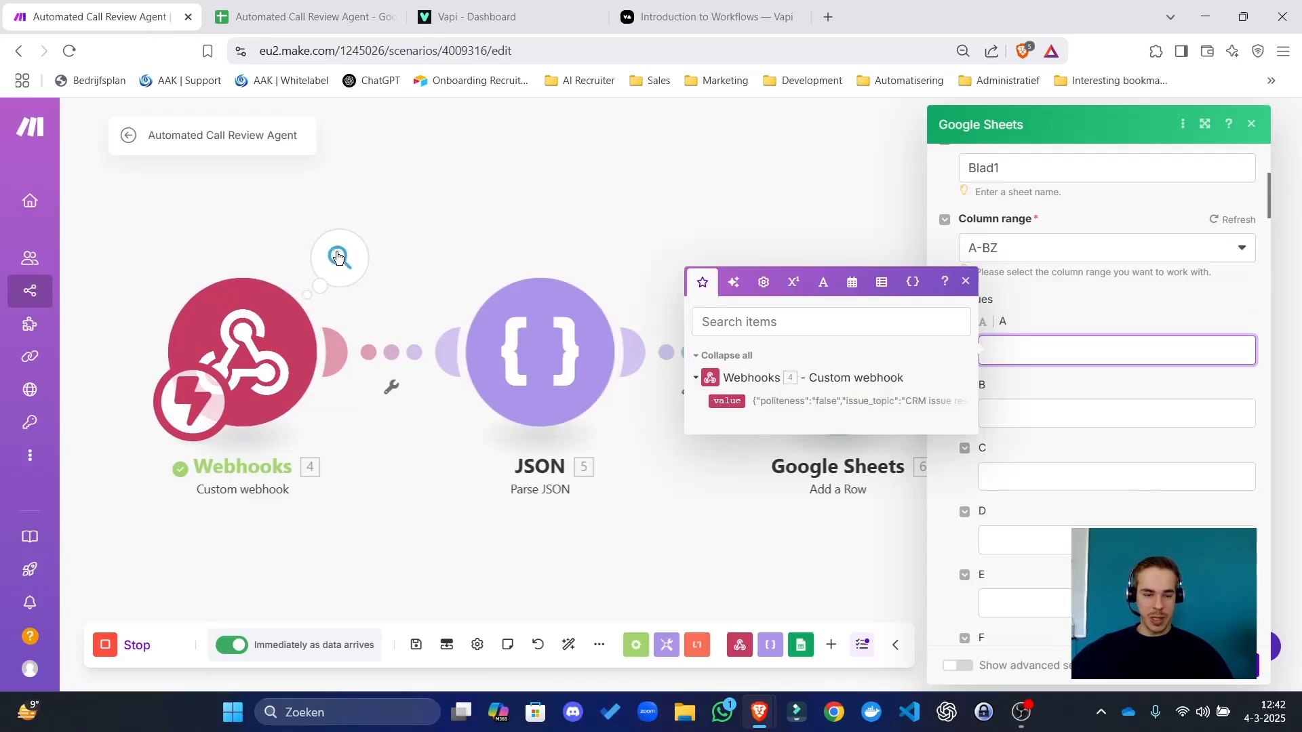
click(338, 256)
Run only the Parse JSON module on the pasted webhook value as sample data.
triple_click(537, 305)
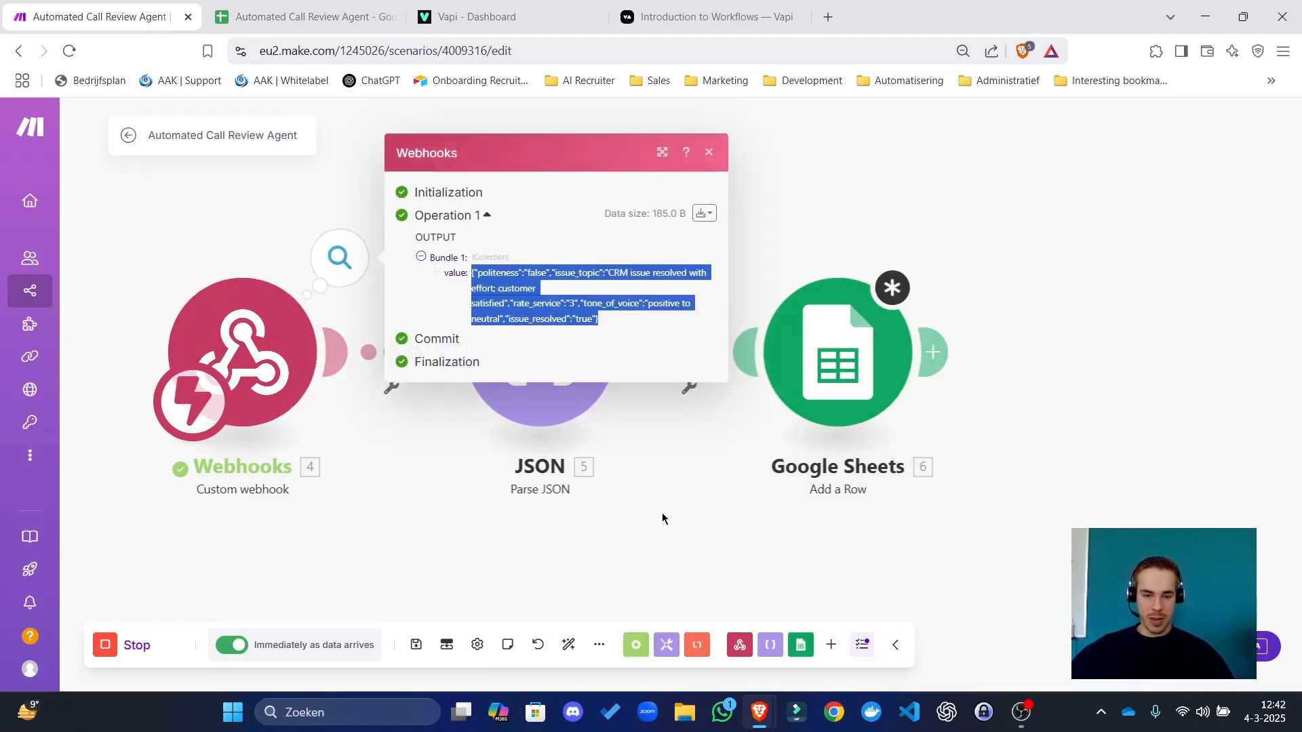
right_click(563, 345)
click(631, 377)
click(875, 407)
key(ctrl+v)
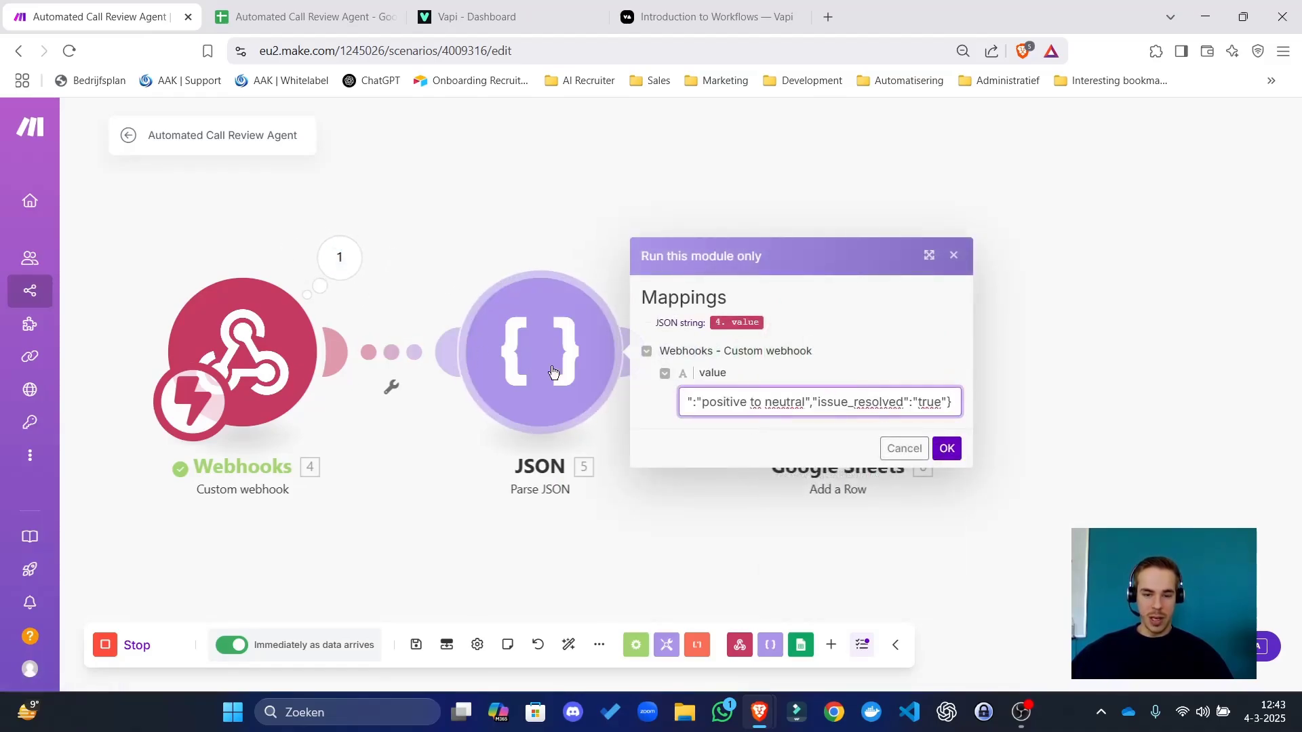
click(946, 448)
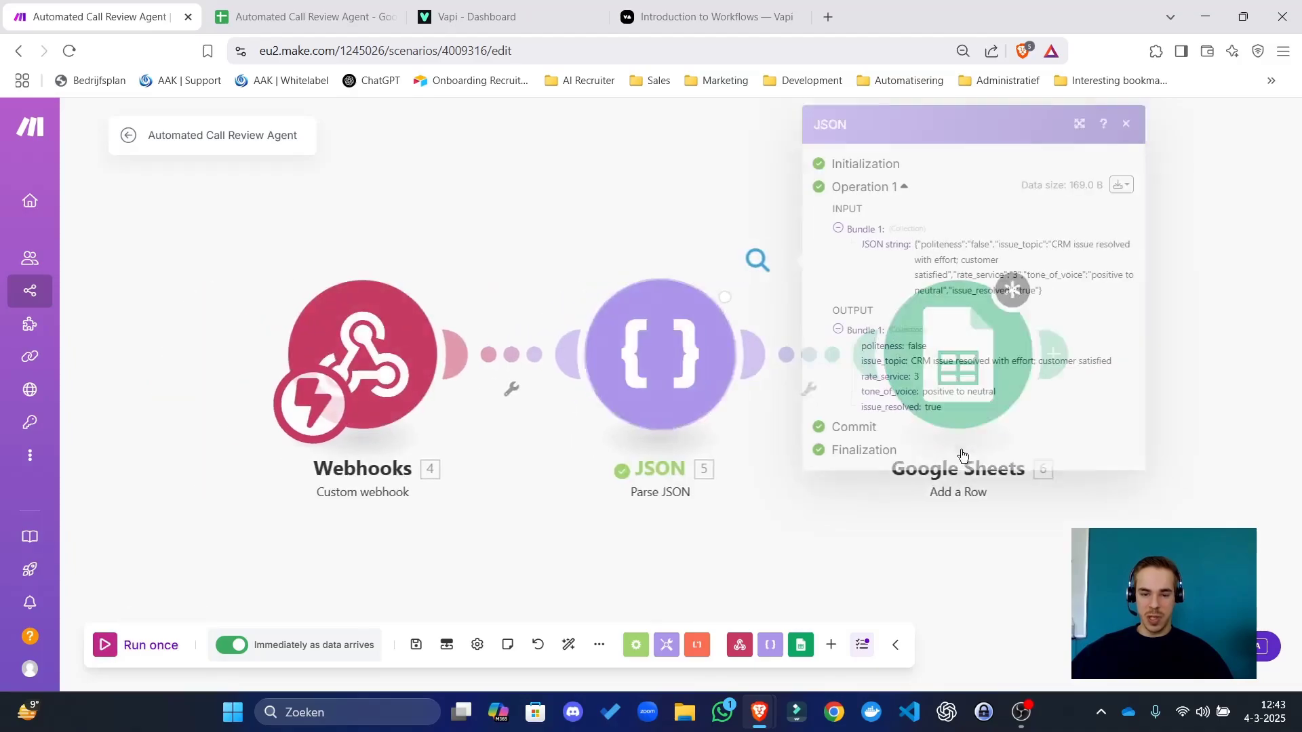
Check the Google Sheets column A mapping against the parser's output fields, then close both modules' settings.
drag(991, 494, 717, 514)
click(702, 380)
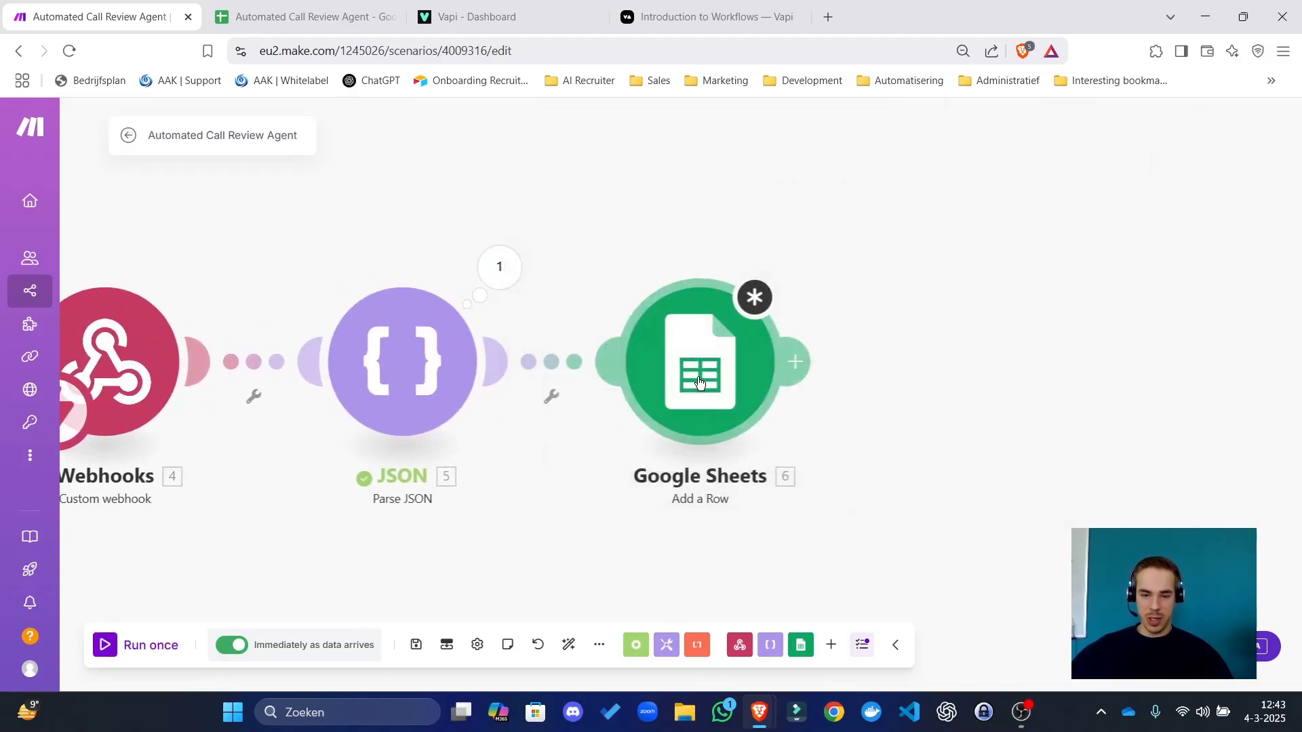
scroll(943, 498, down, 1)
scroll(943, 498, down, 3)
click(887, 424)
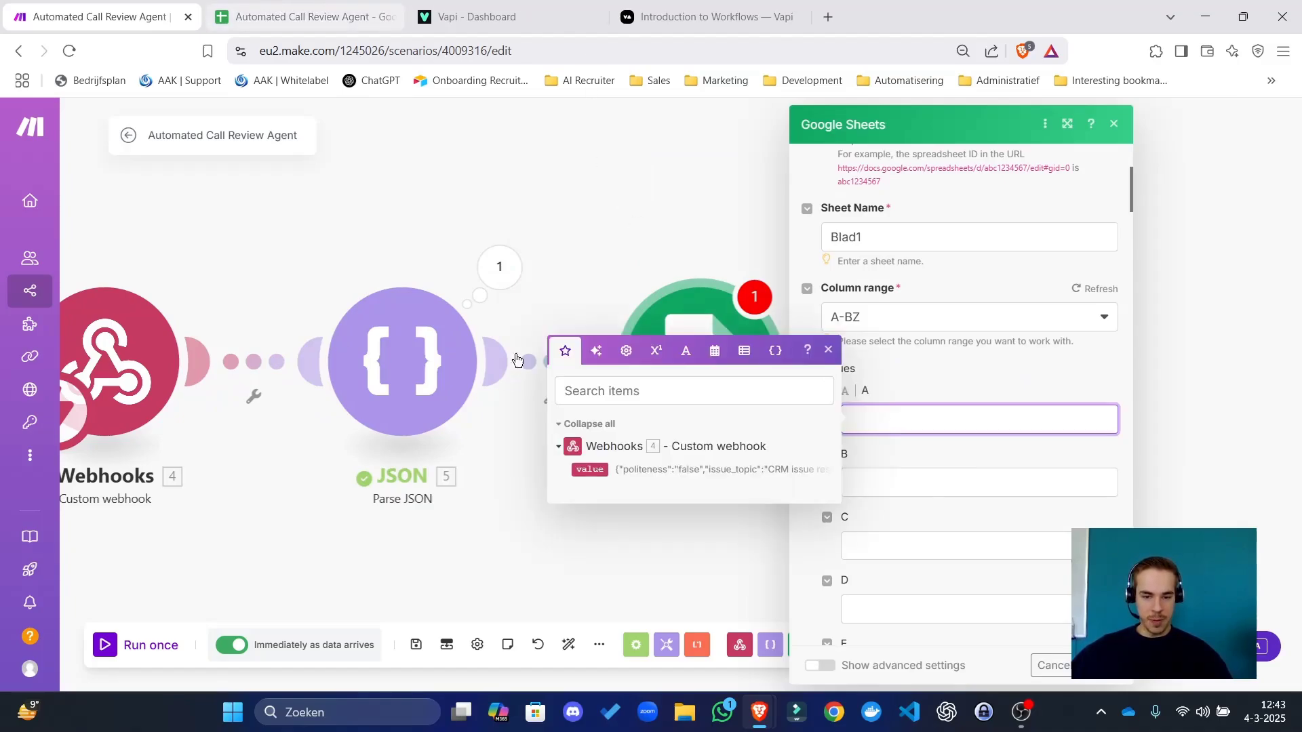
click(495, 264)
click(495, 265)
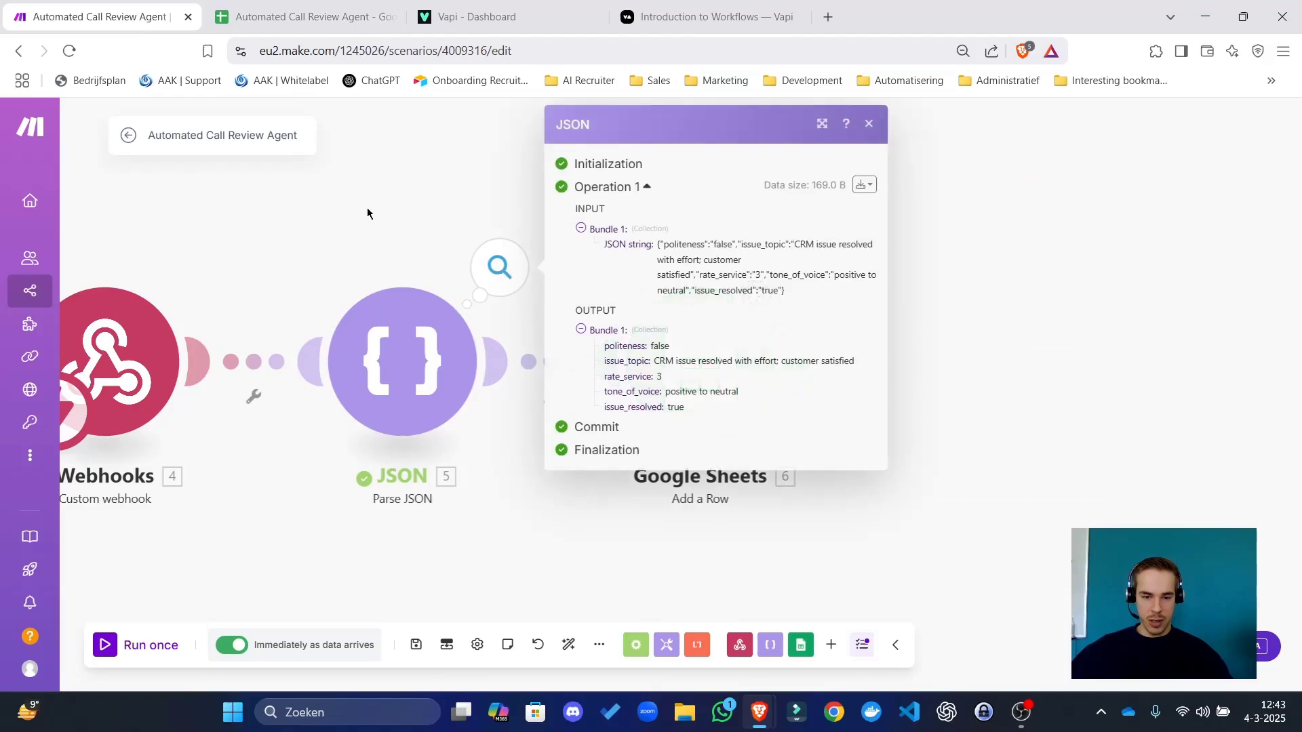
click(699, 362)
click(910, 421)
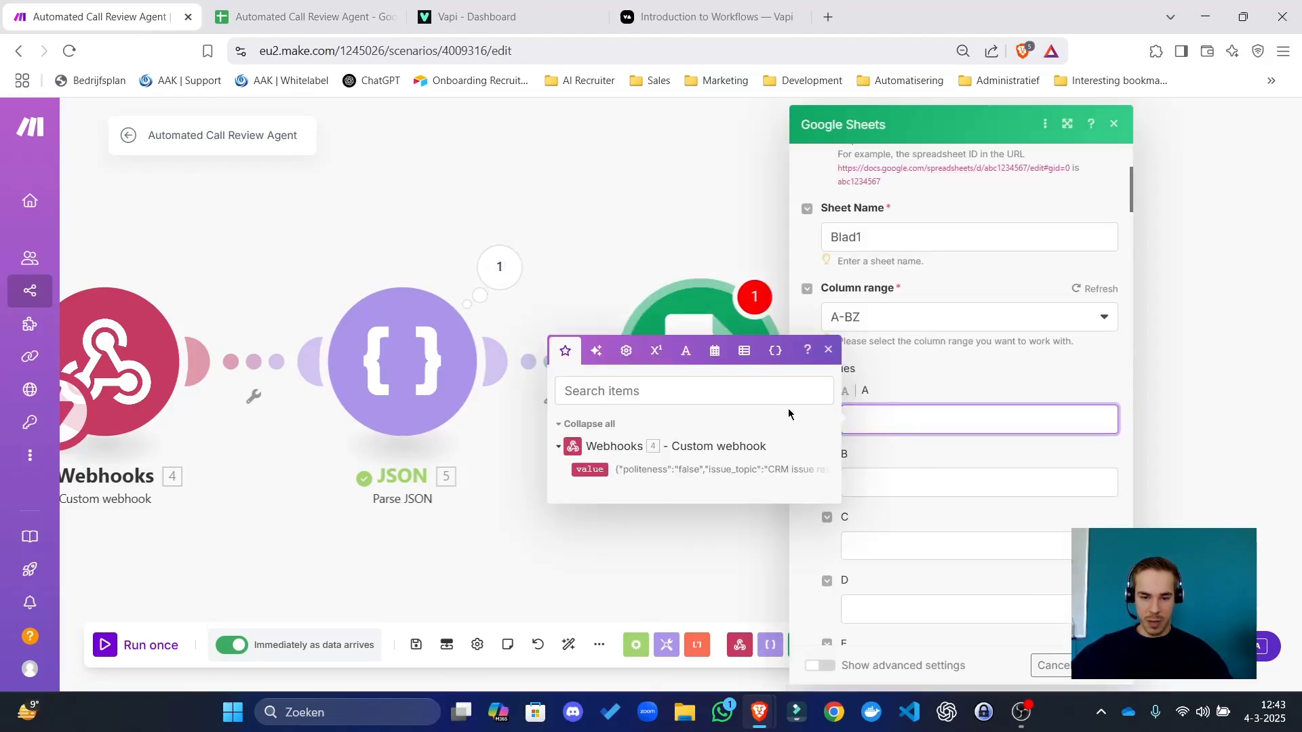
click(666, 588)
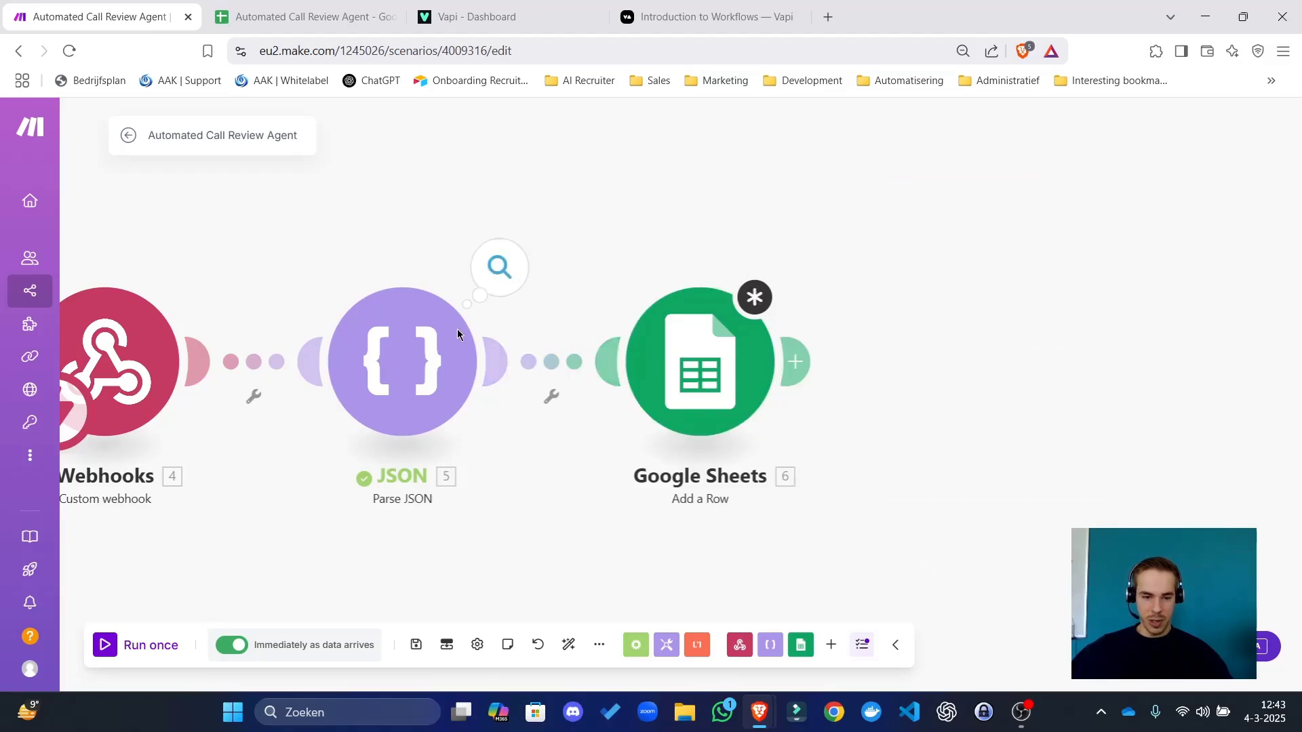
click(471, 359)
click(663, 558)
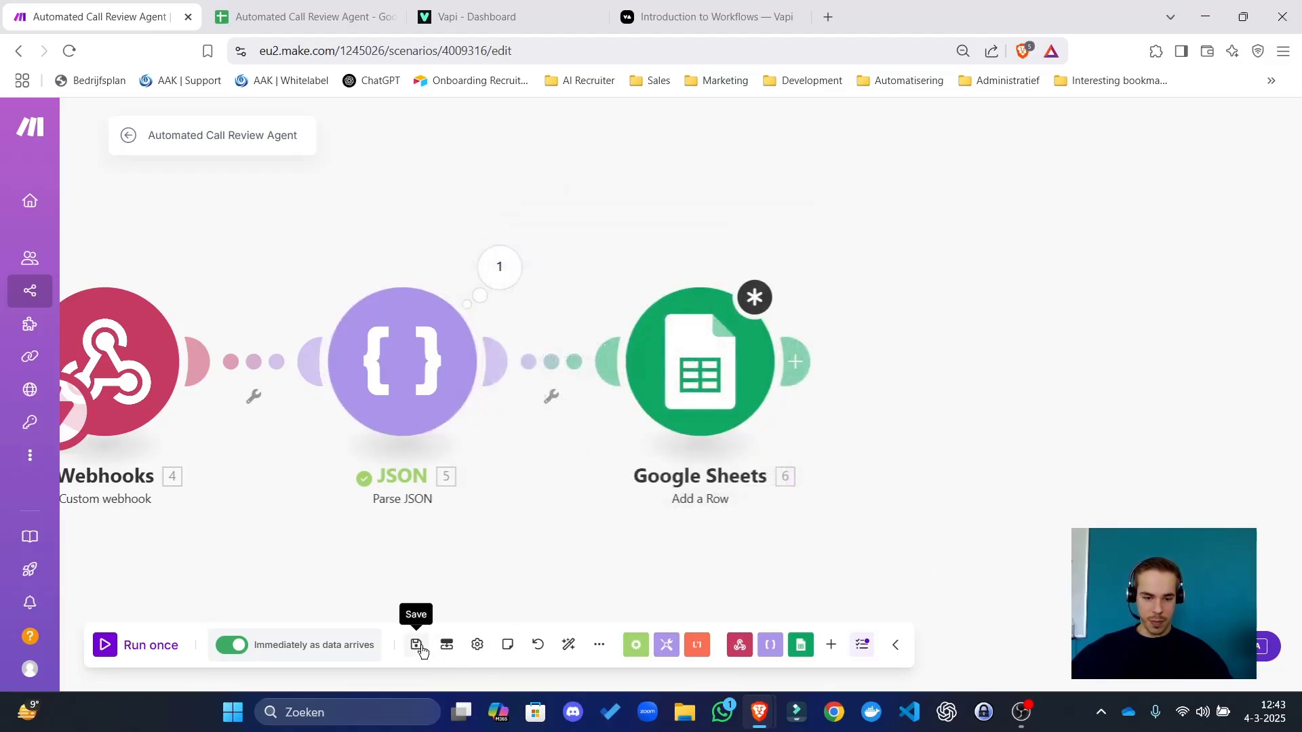
Save the scenario despite the warnings and inspect the Google Sheets column A field.
click(416, 644)
click(689, 667)
click(723, 415)
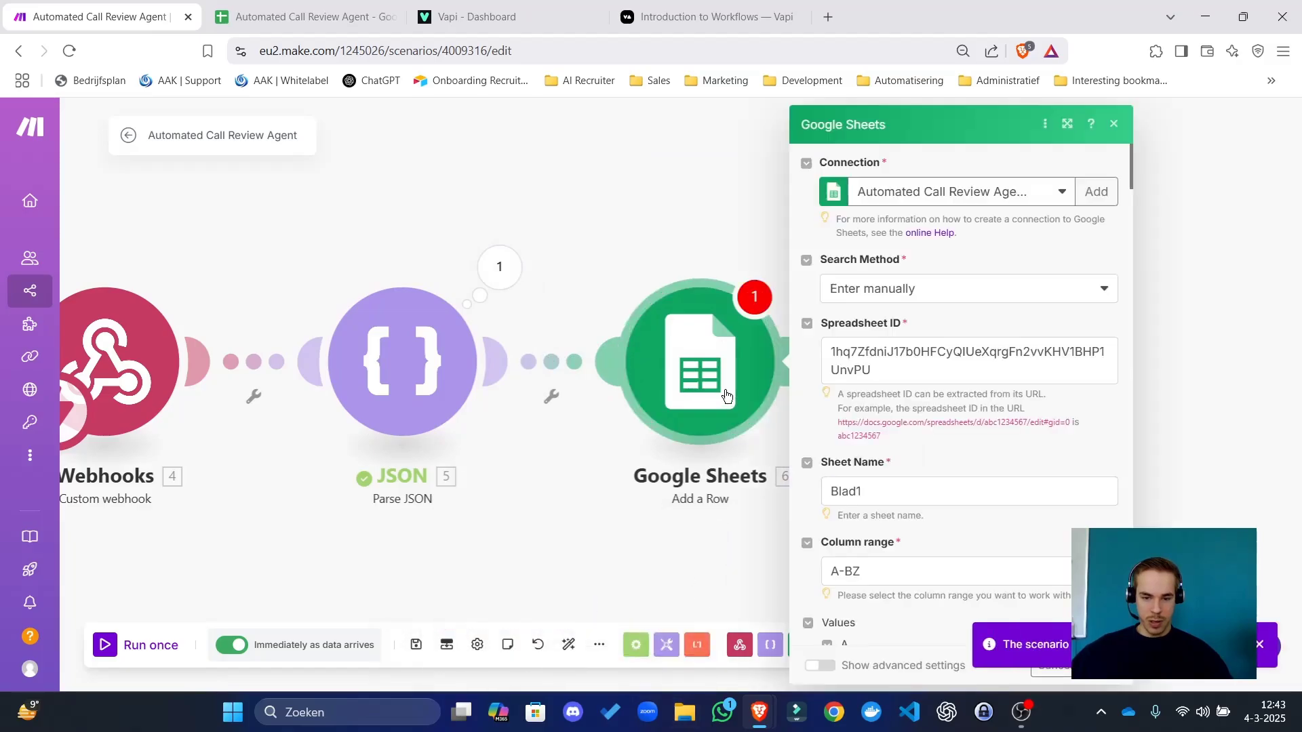
scroll(982, 448, down, 5)
click(924, 324)
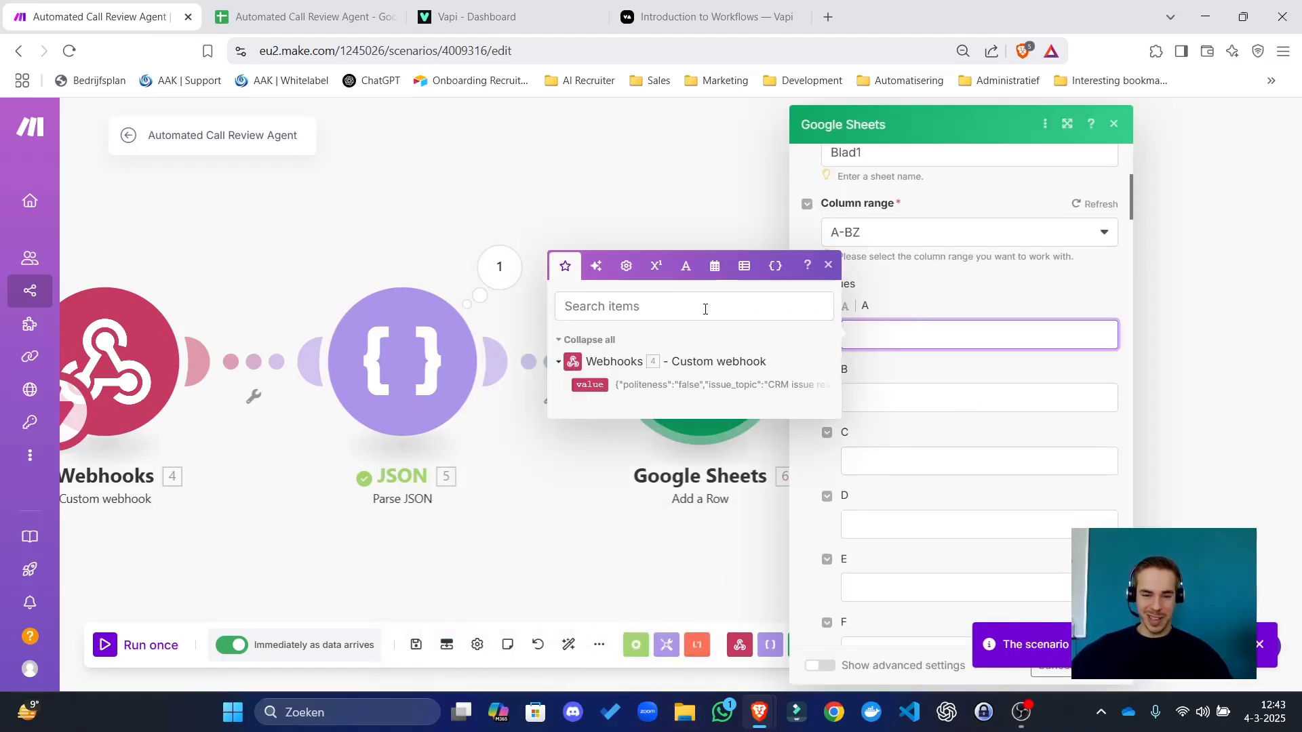
click(597, 266)
click(564, 266)
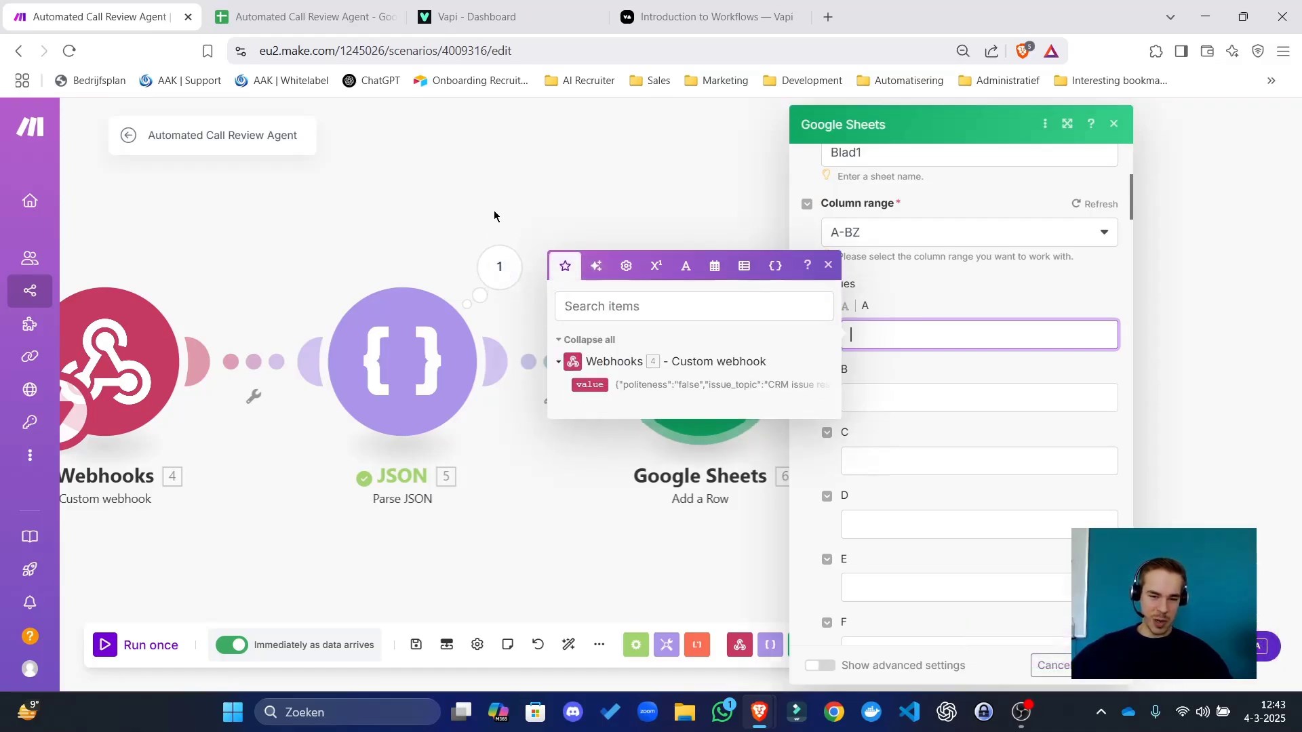
key(Escape)
Move the Google Sheets module right, clone it, and delete the original module.
drag(650, 339, 871, 329)
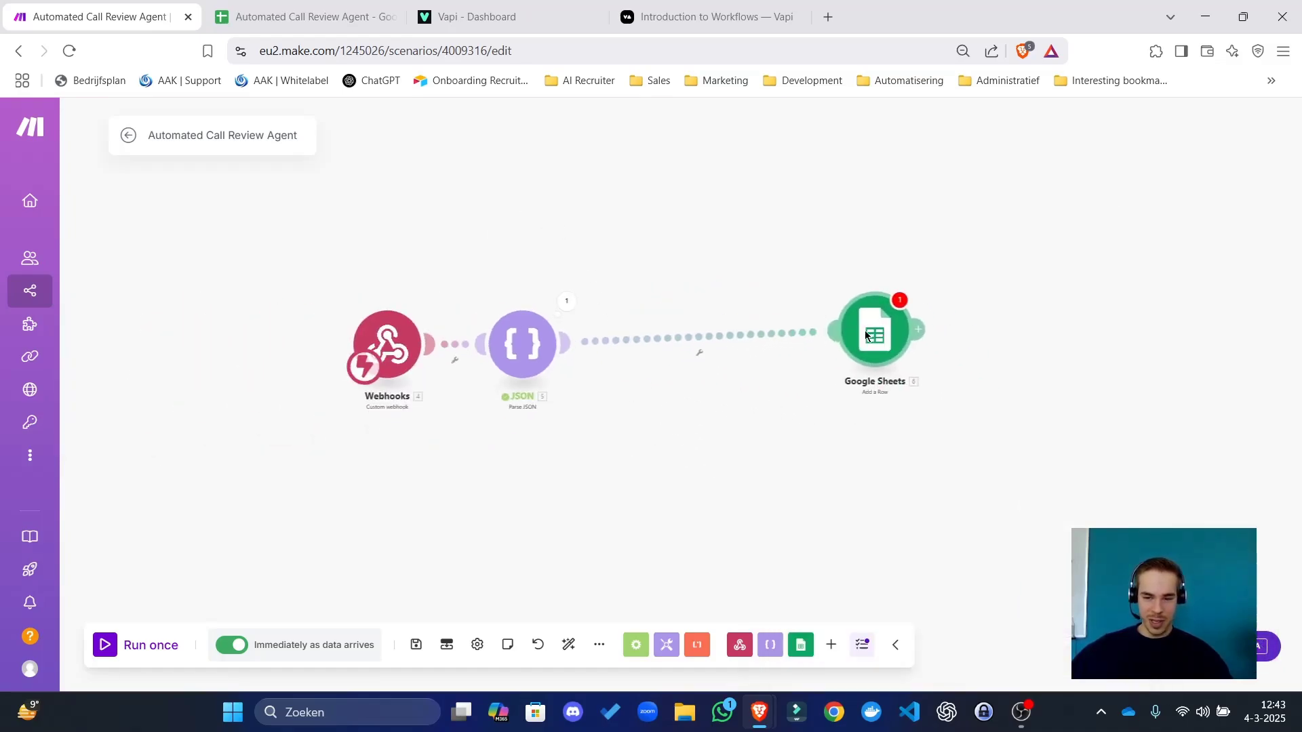
right_click(869, 335)
click(864, 335)
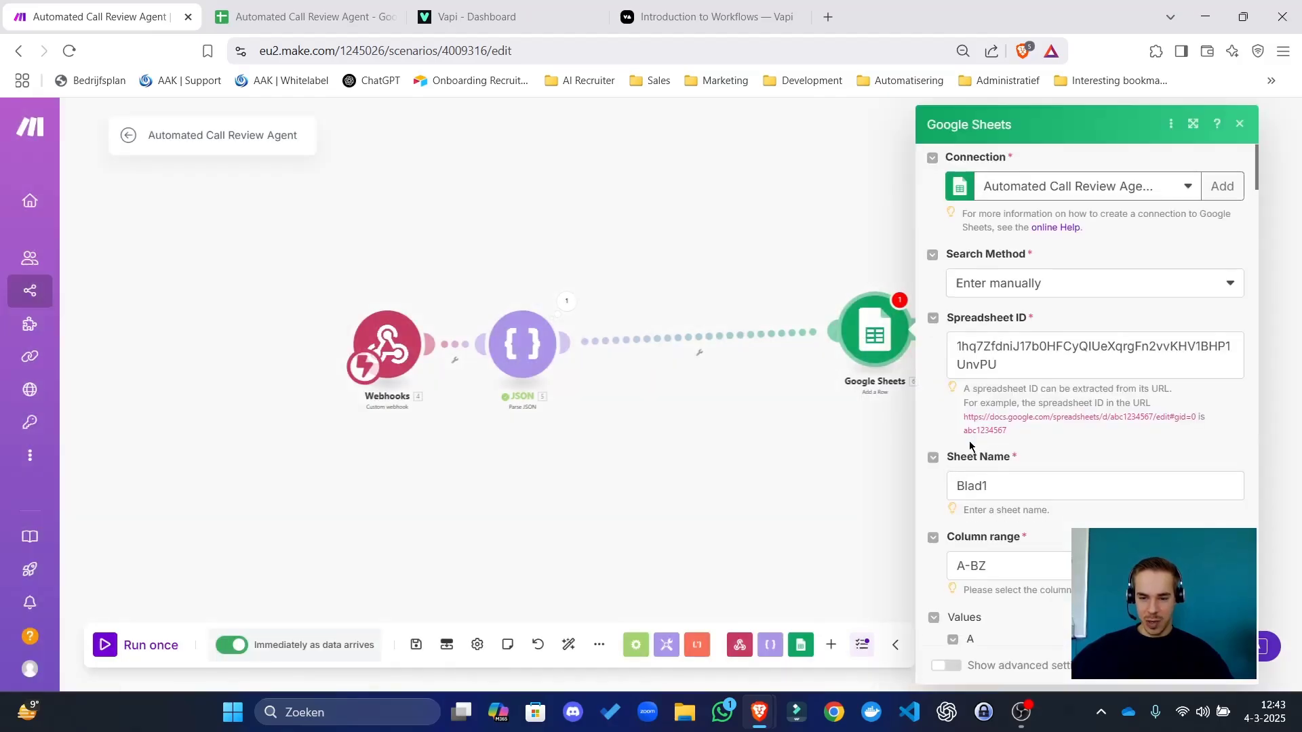
scroll(1010, 380, down, 5)
click(1009, 332)
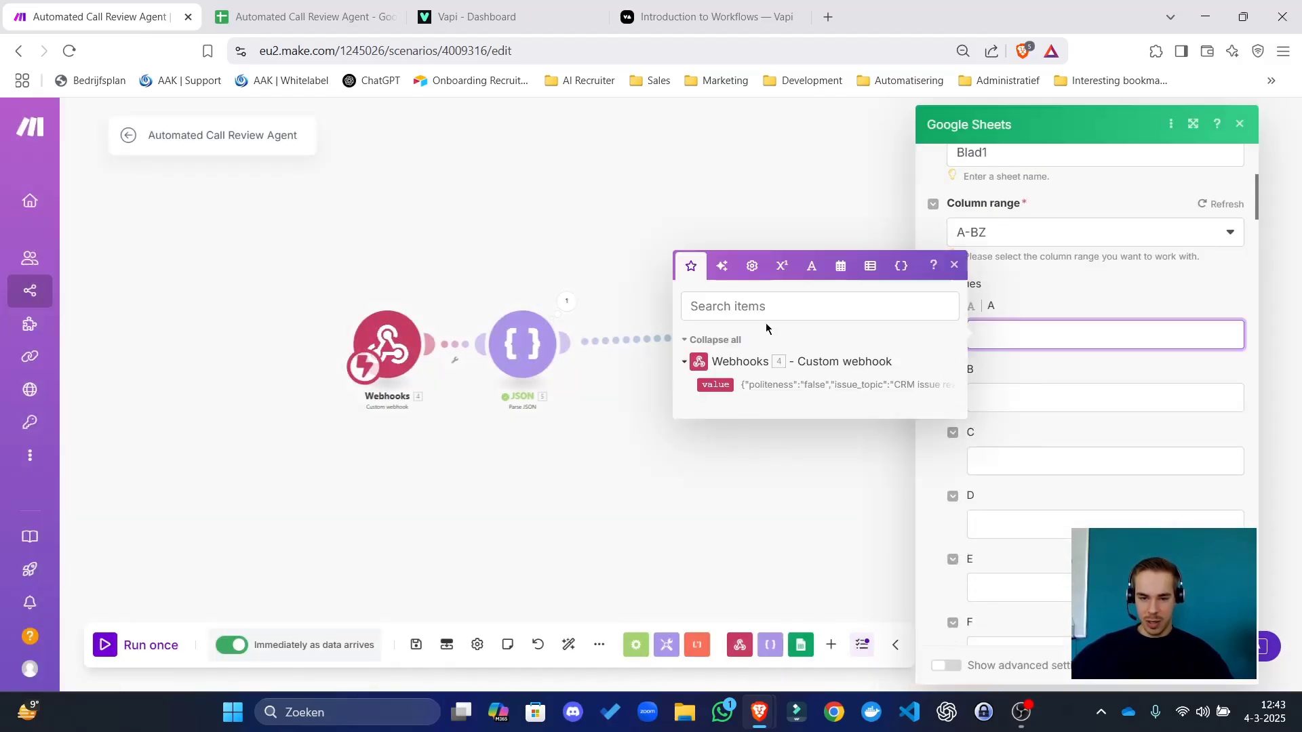
key(Escape)
right_click(871, 332)
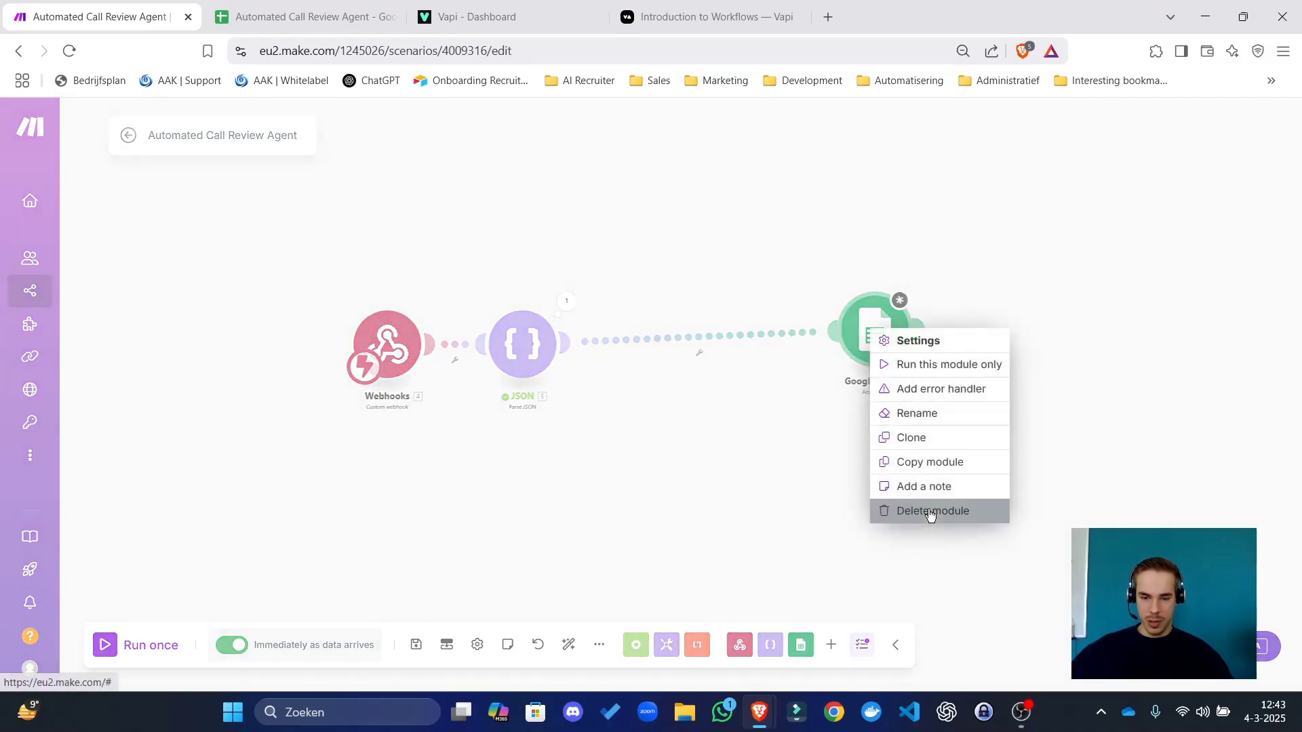
click(912, 437)
click(983, 312)
right_click(879, 336)
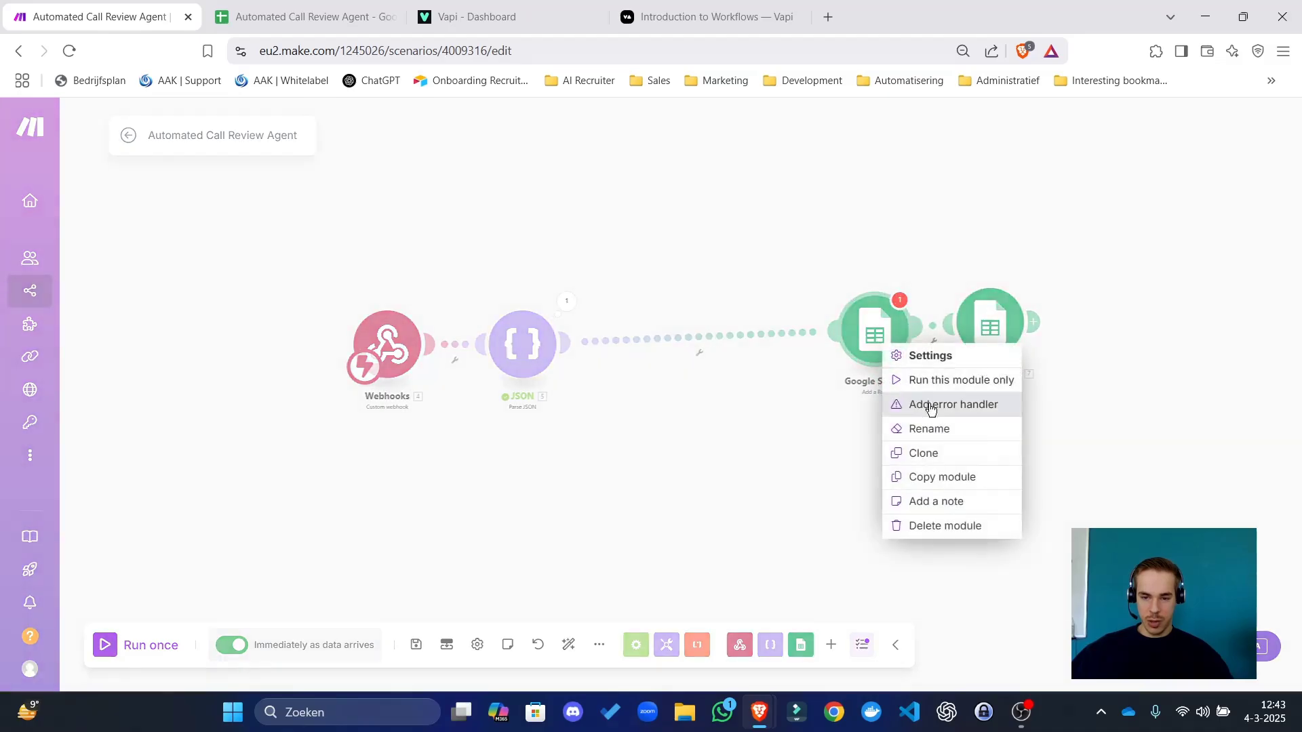
click(944, 526)
Point the new module at the manually entered spreadsheet ID, sheet Blad1, column range A-Z.
drag(983, 341, 699, 388)
click(702, 383)
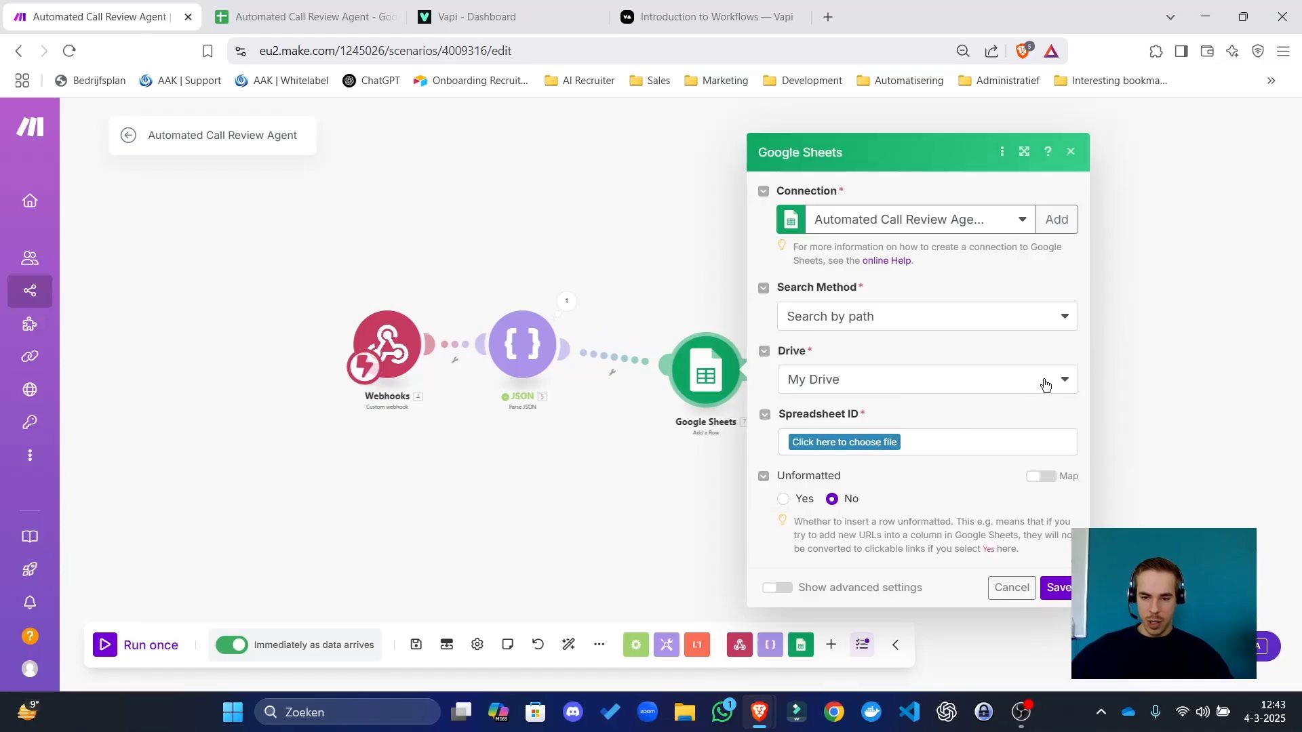
click(902, 317)
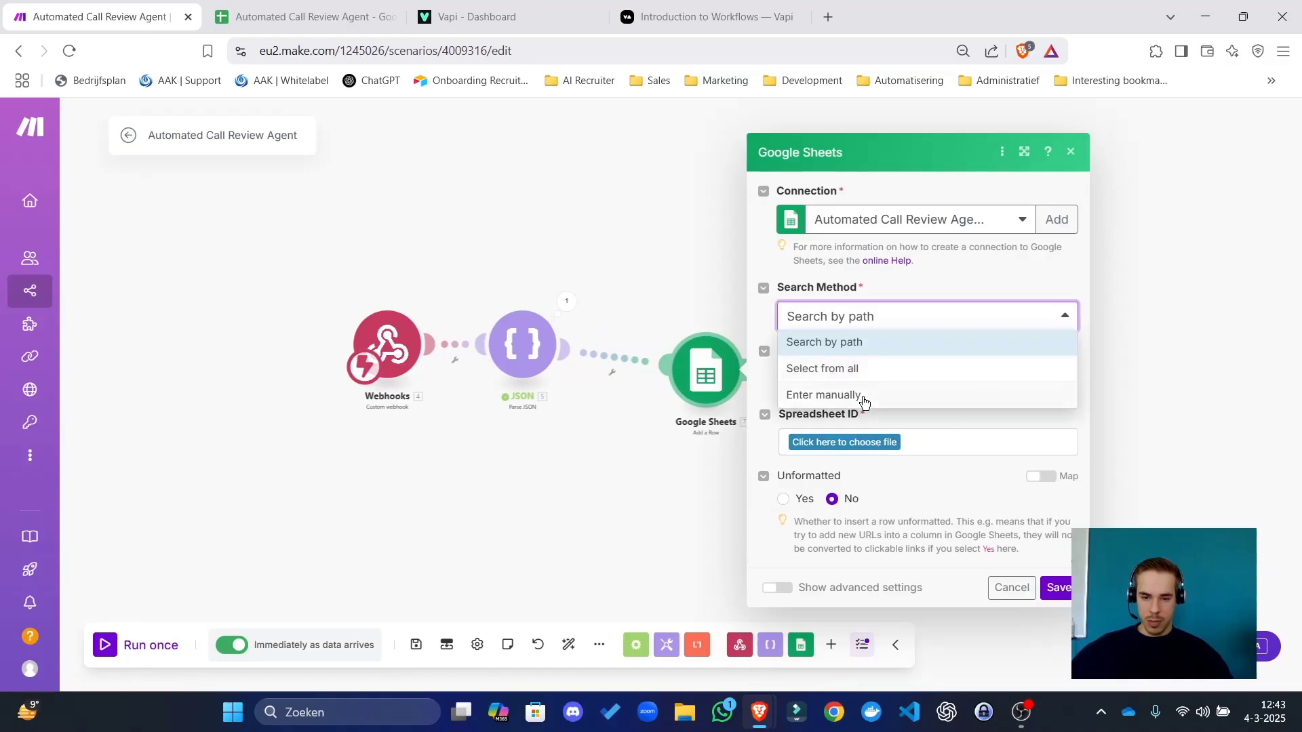
click(860, 396)
click(865, 347)
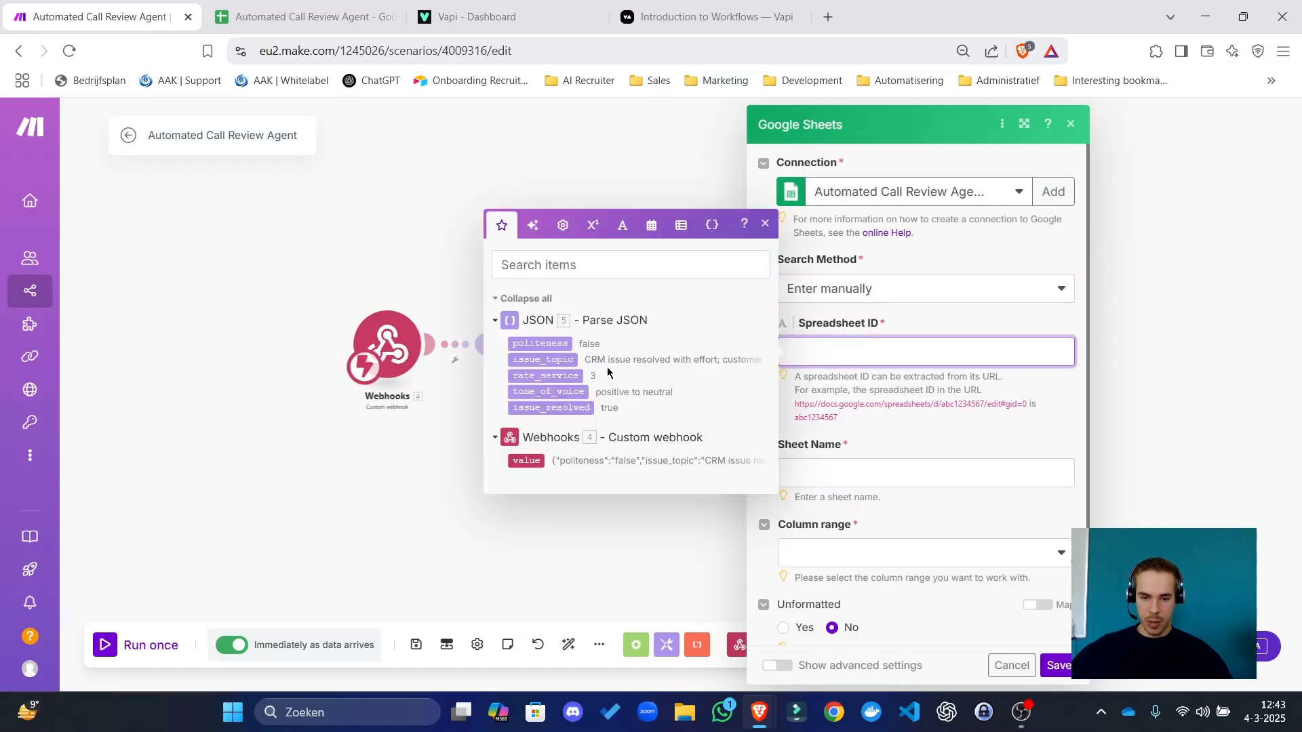
click(317, 5)
drag(474, 51, 852, 51)
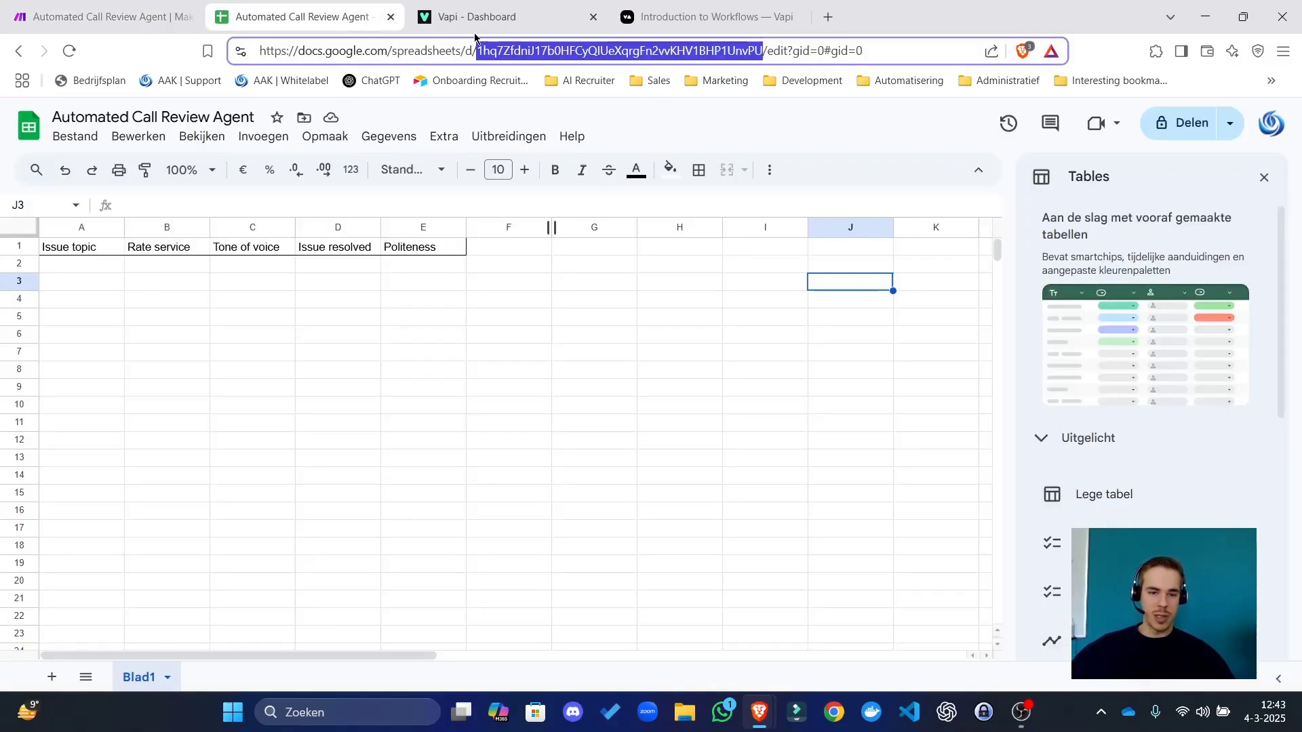
click(102, 16)
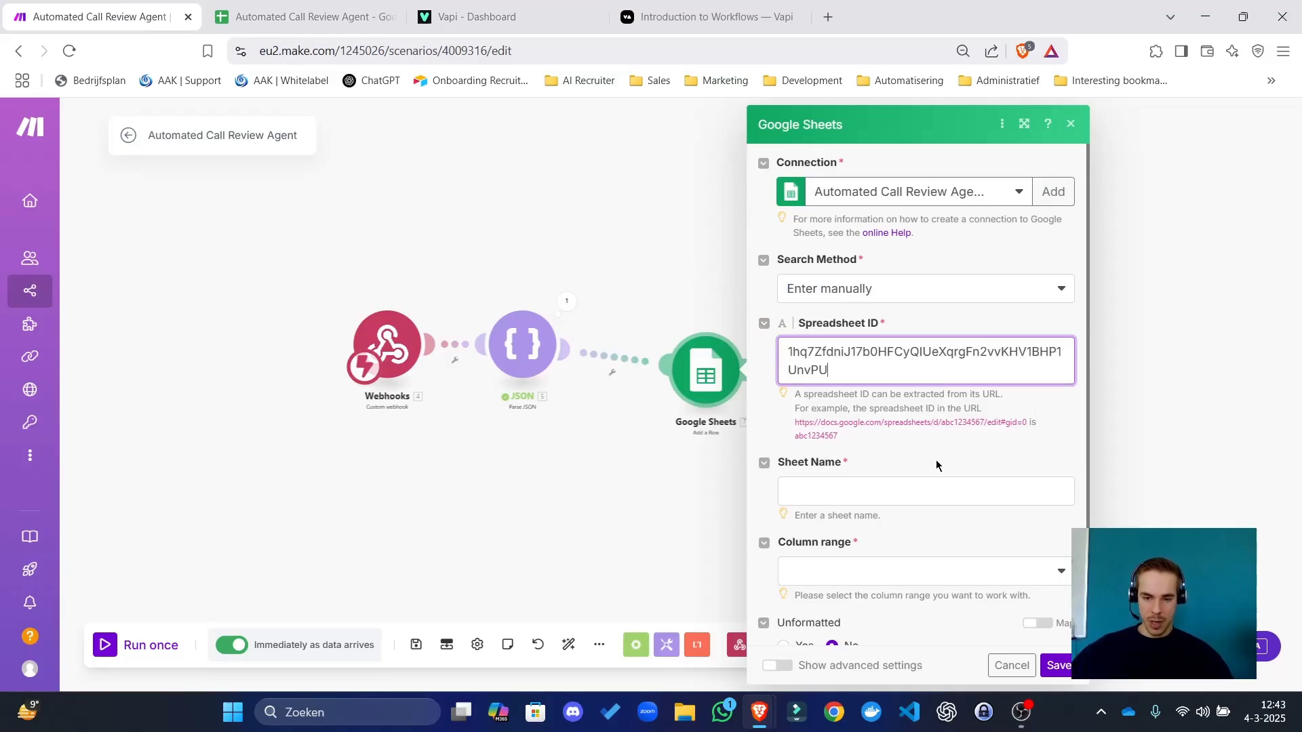
click(935, 491)
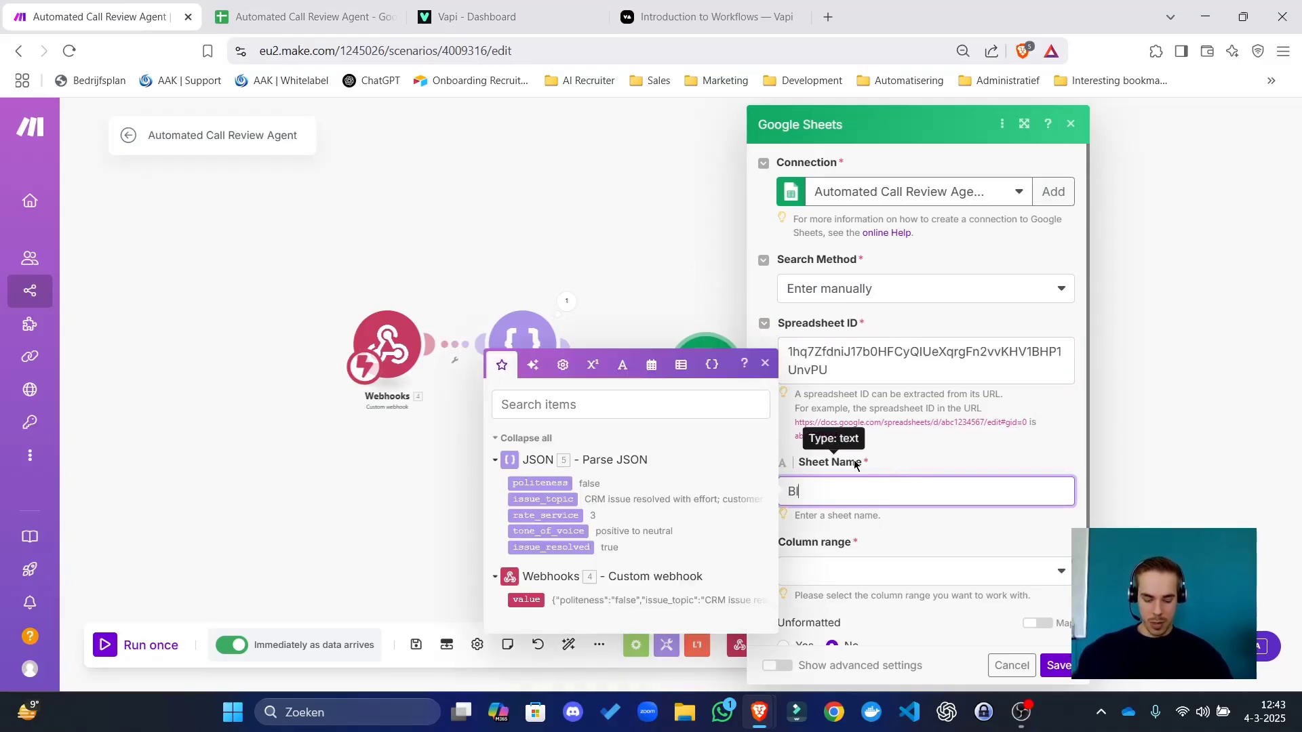
scroll(916, 414, down, 1)
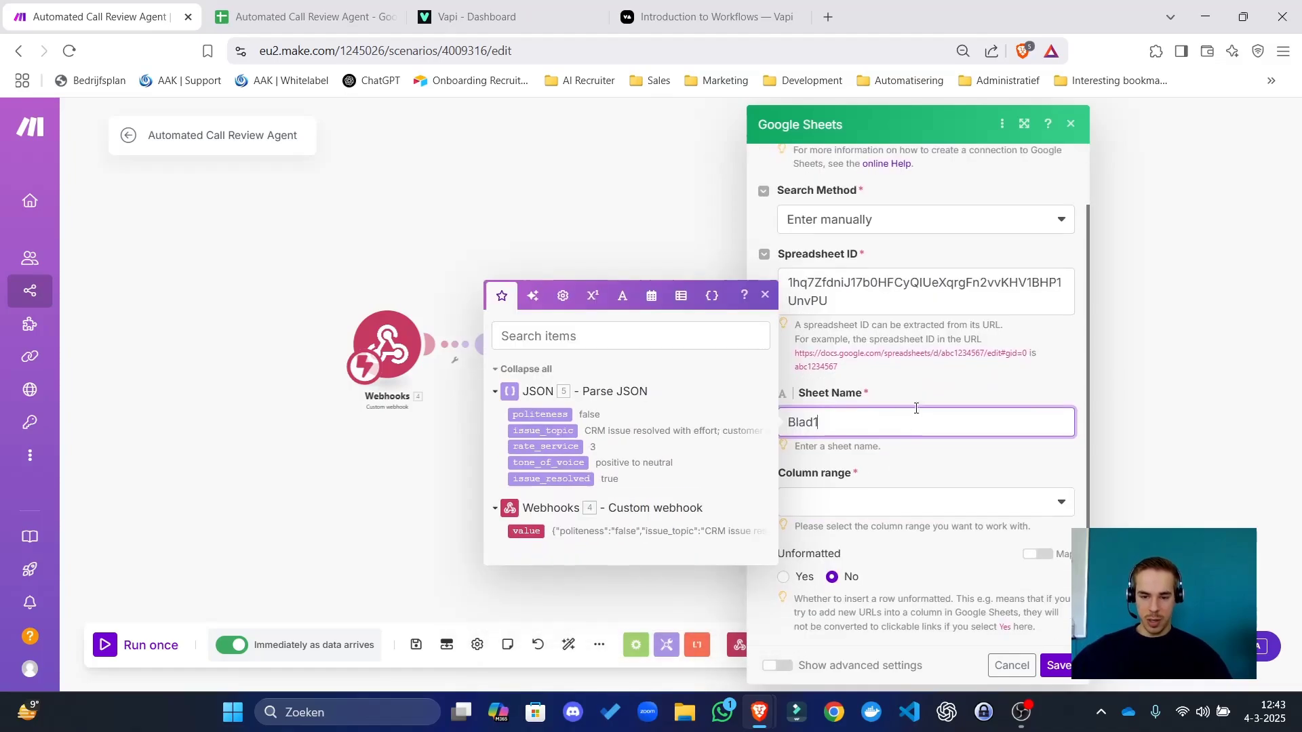
click(858, 499)
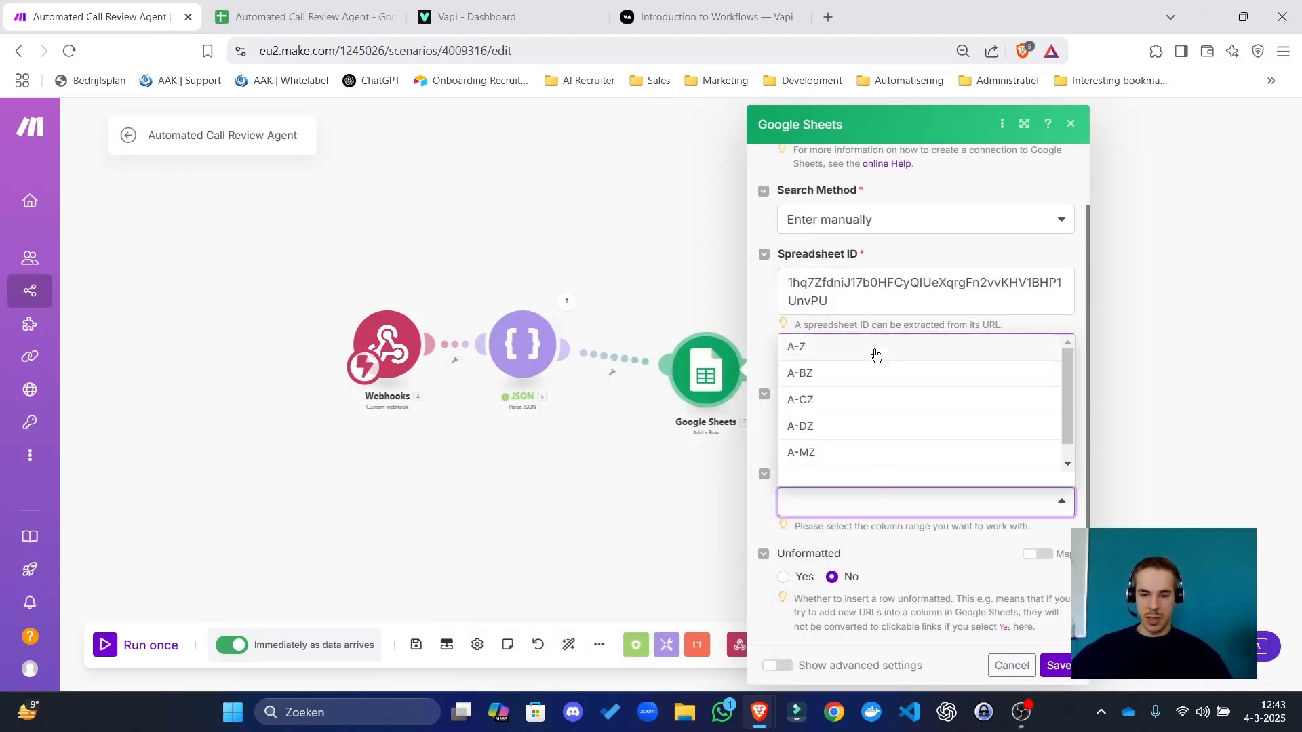
click(874, 356)
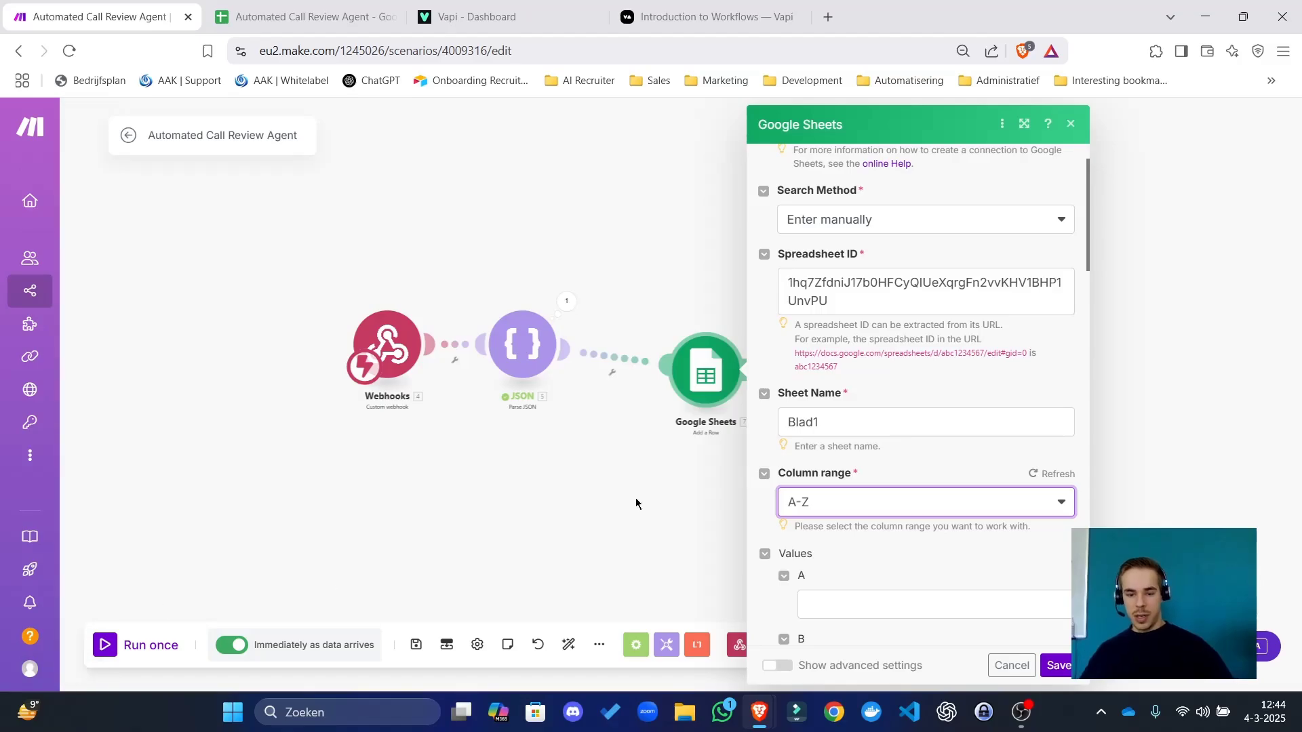
Map issue_topic, rate_service and tone_of_voice into columns A, B and C.
scroll(854, 427, down, 5)
click(857, 339)
click(319, 17)
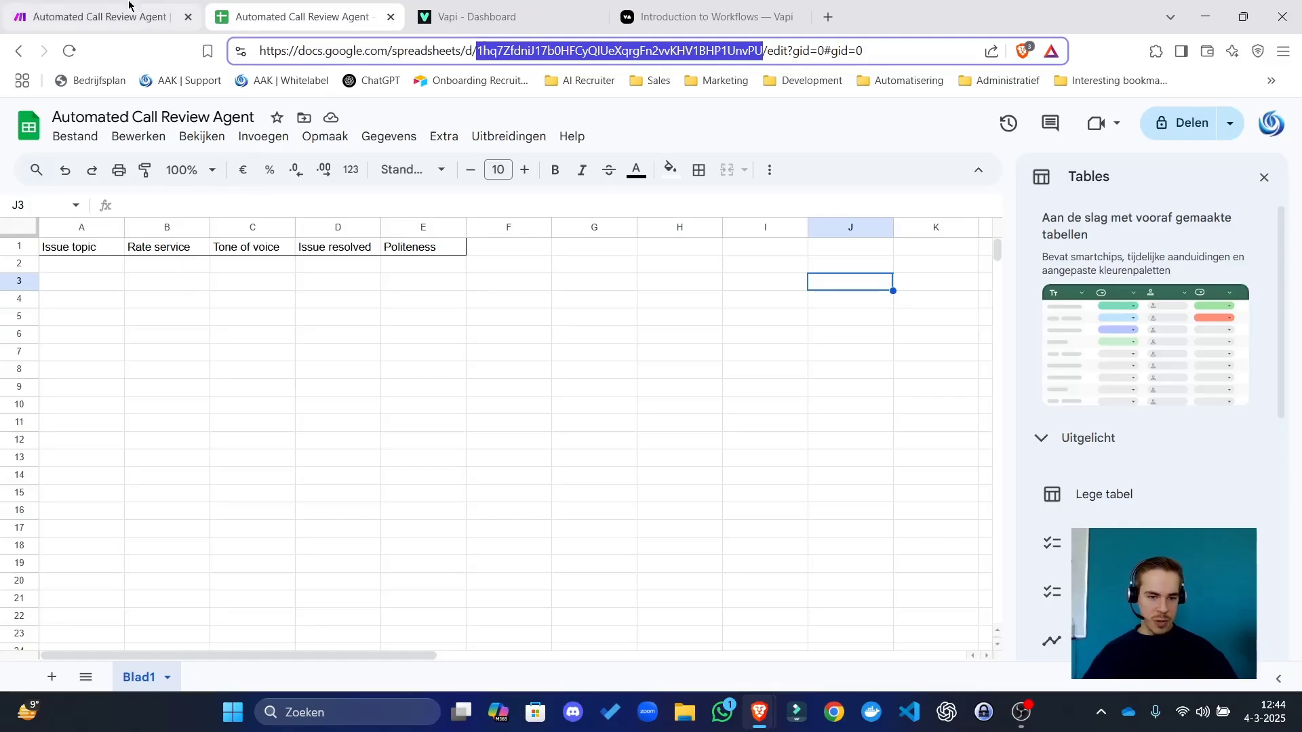
click(101, 16)
click(946, 355)
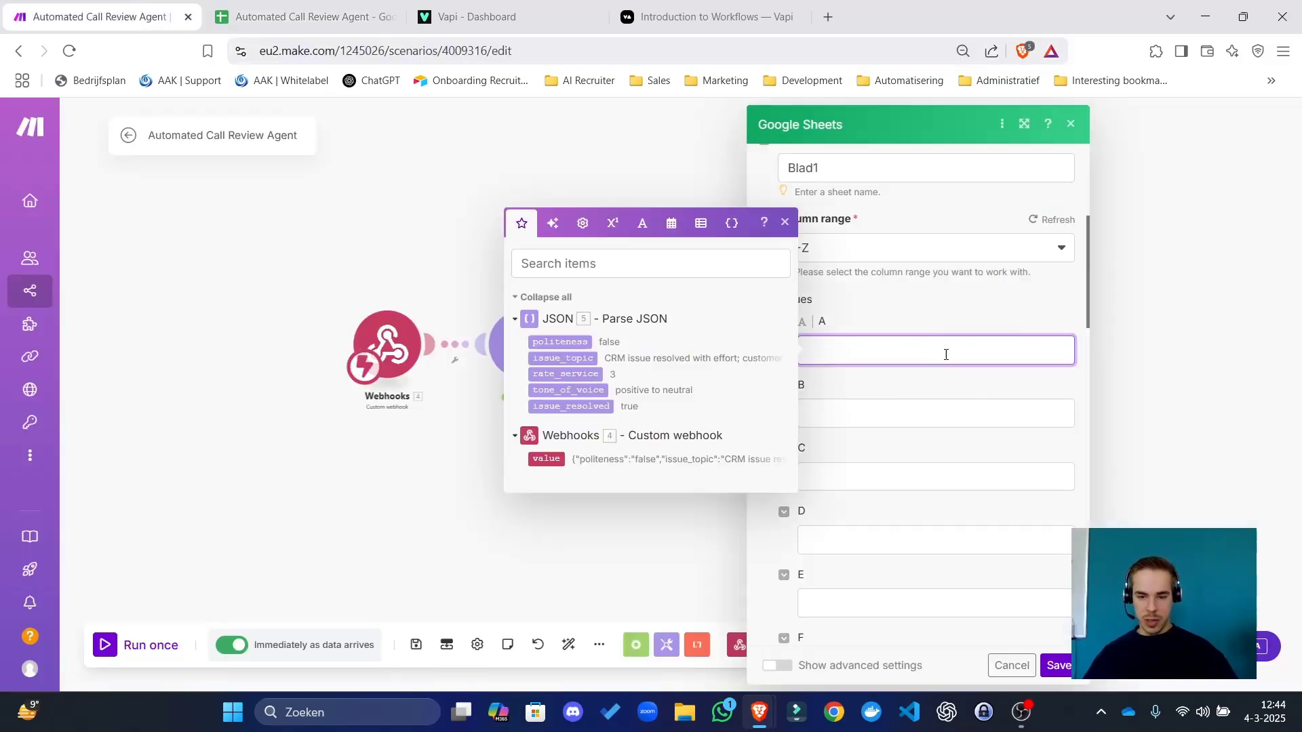
click(583, 358)
key(Tab)
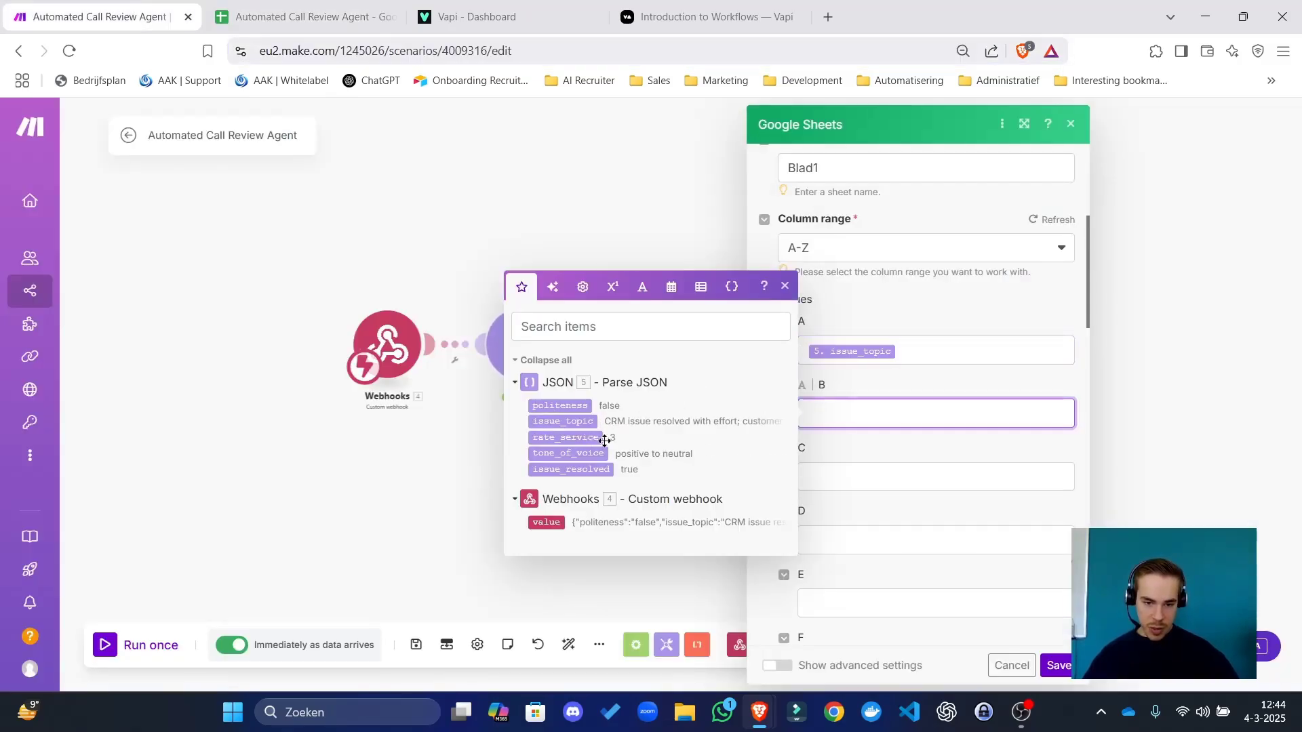
click(590, 439)
key(Tab)
click(587, 517)
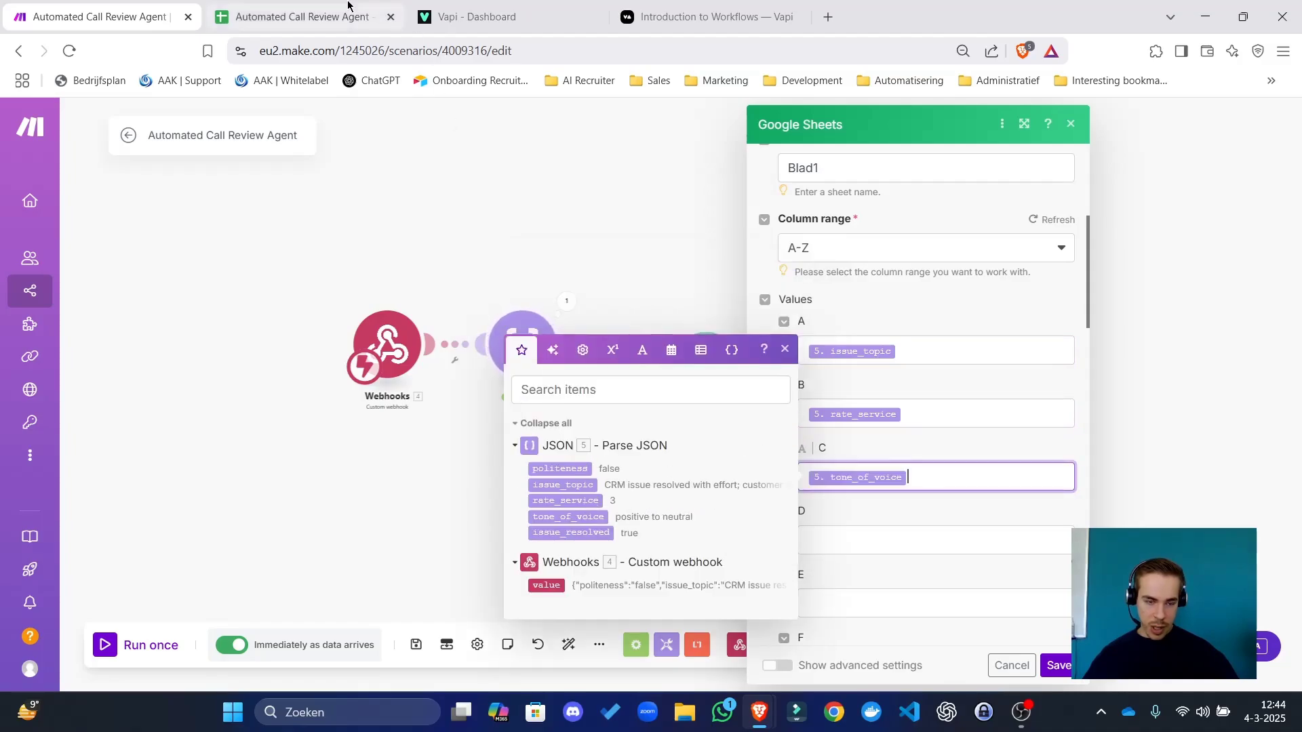
Map issue_resolved into column D and politeness into column E, then save the module.
click(348, 5)
click(135, 9)
click(935, 538)
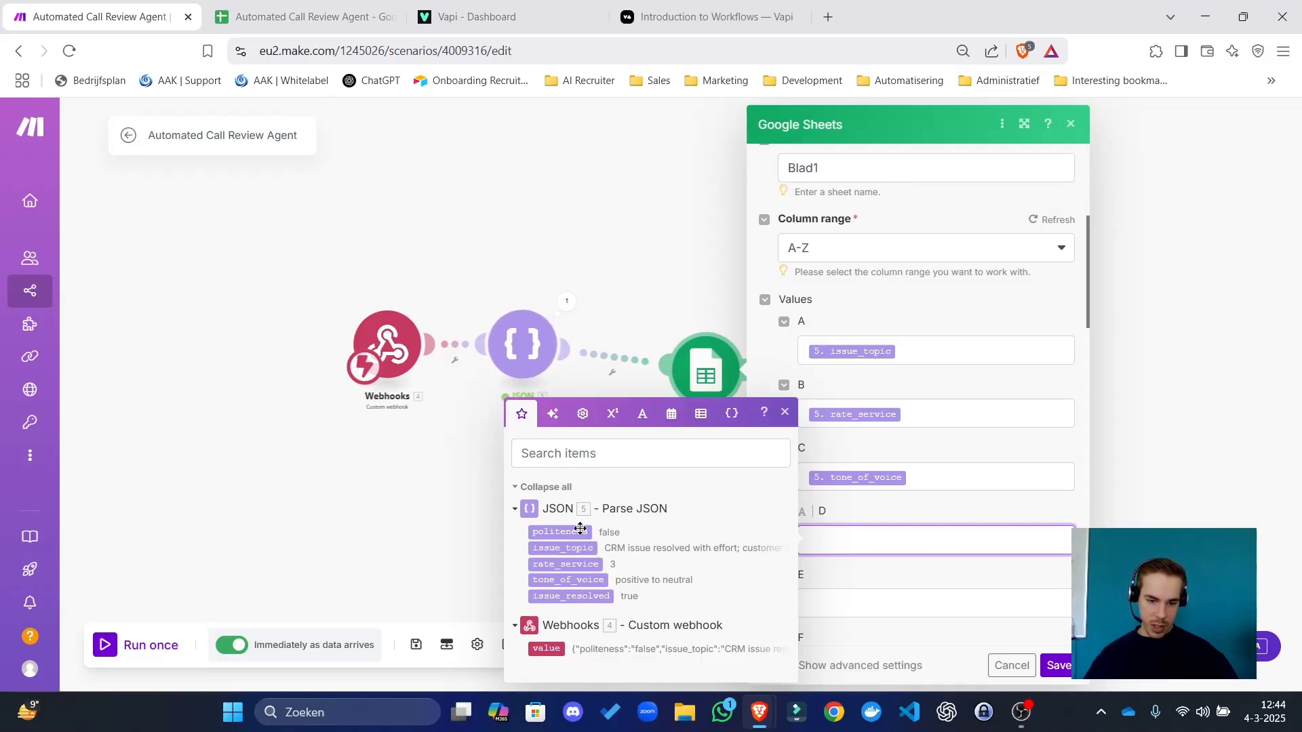
click(599, 595)
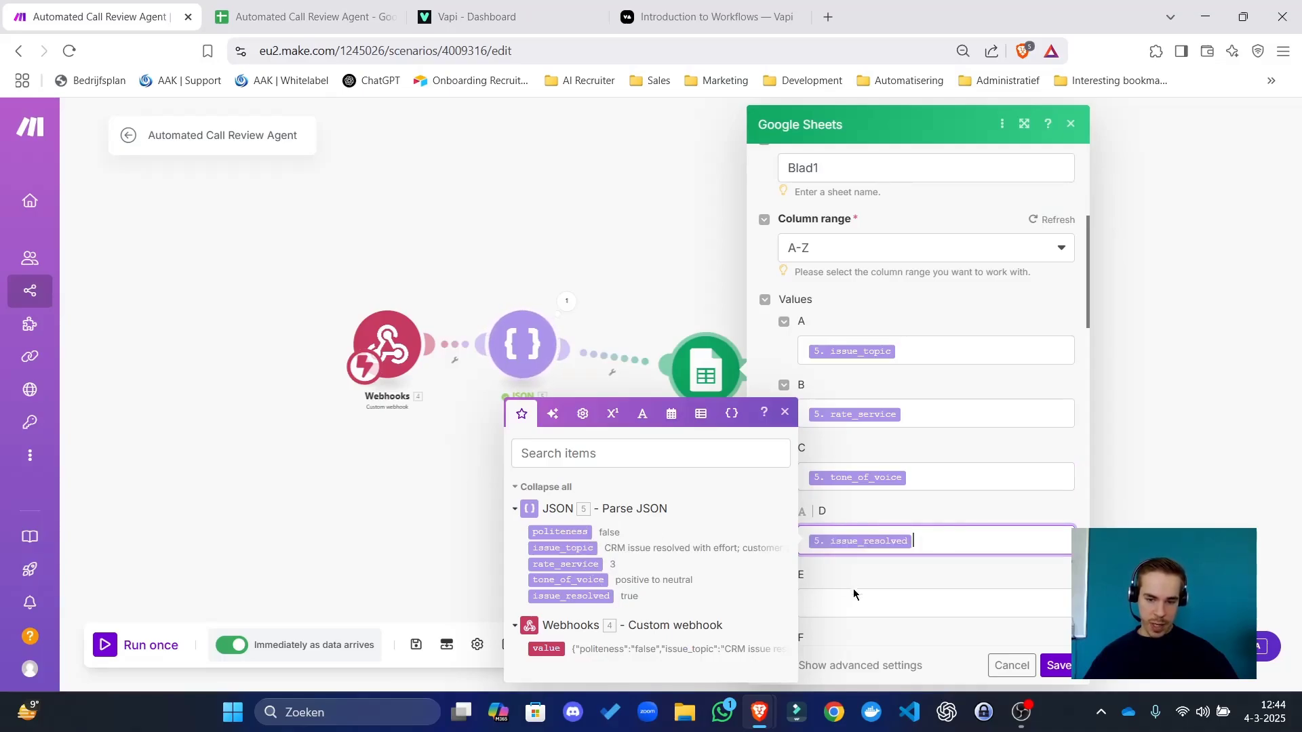
click(856, 602)
click(570, 533)
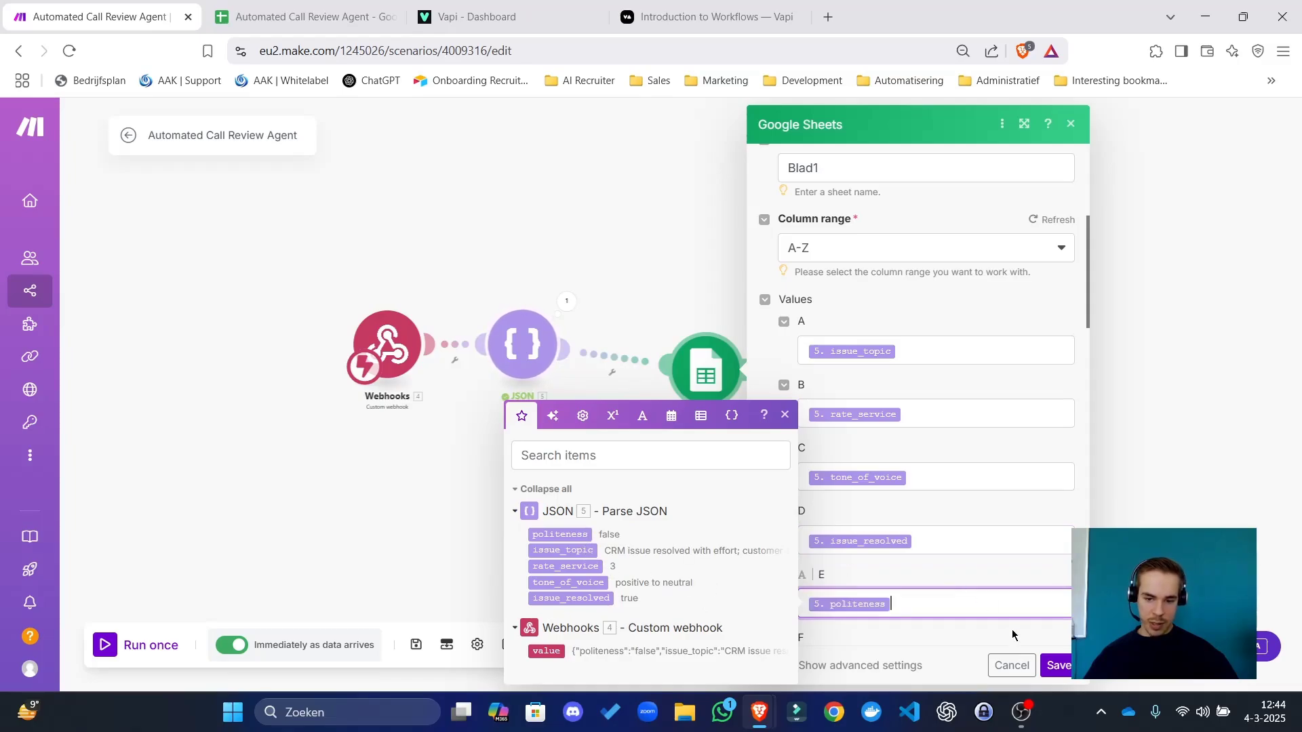
click(1057, 665)
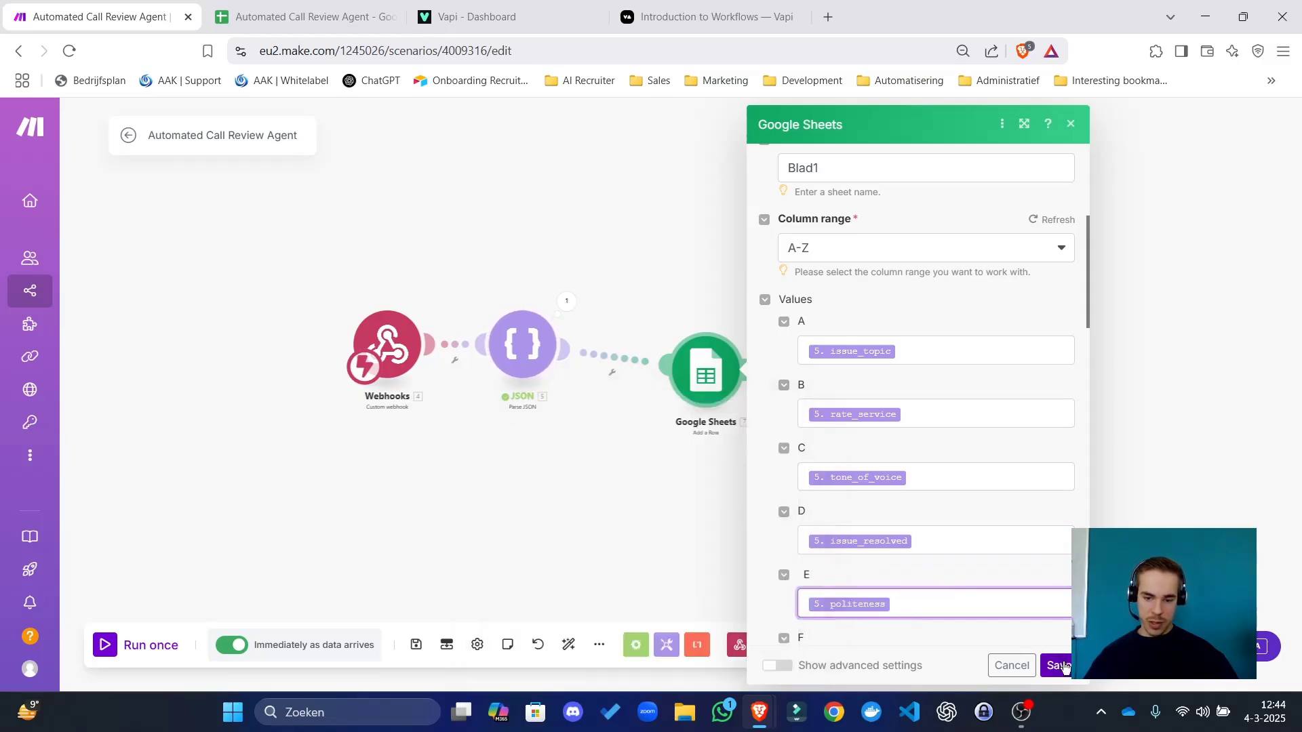
Auto-align the scenario modules, leave the editor and save the scenario changes.
click(569, 644)
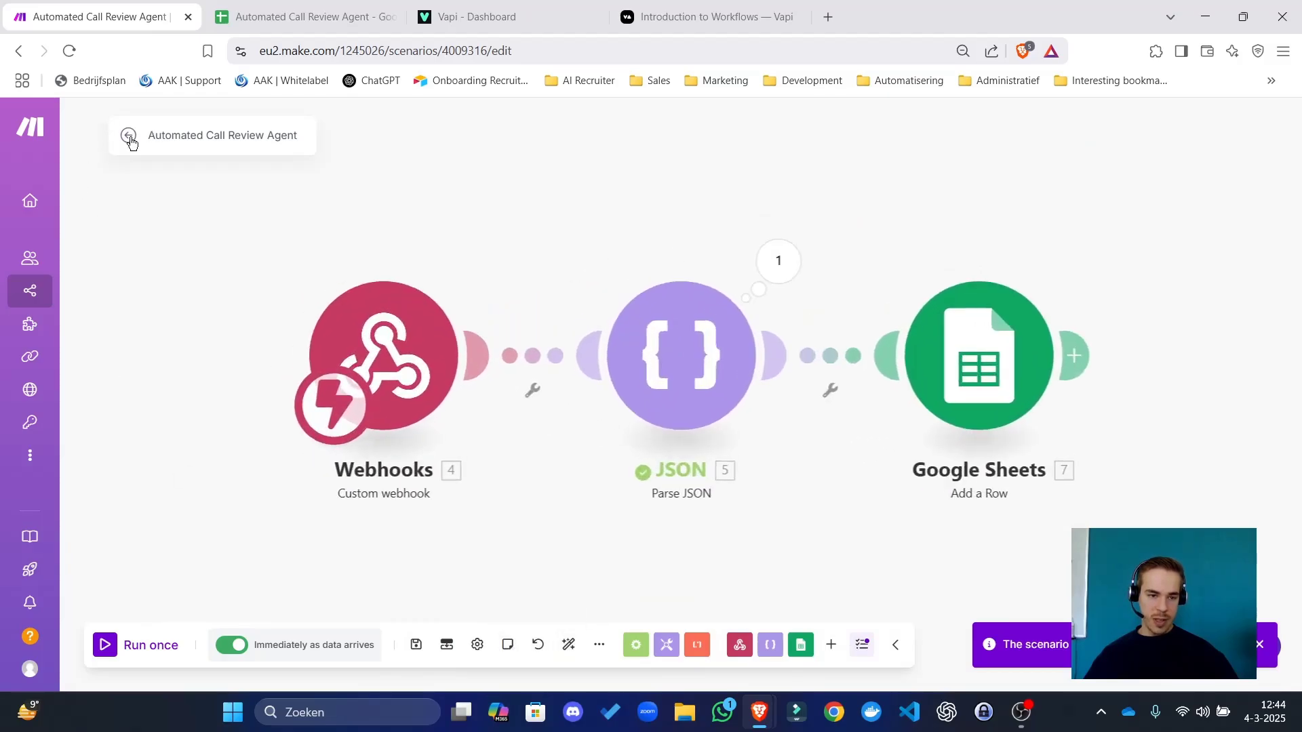
click(129, 136)
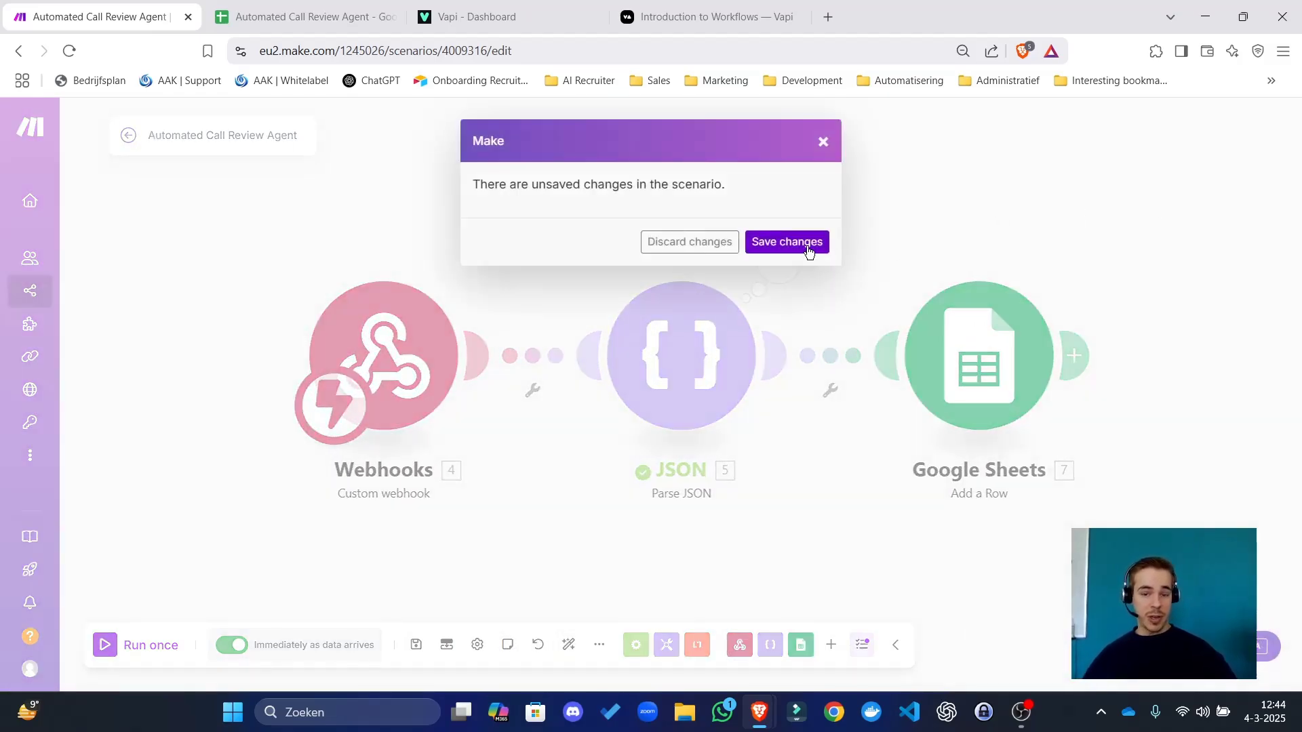
click(808, 251)
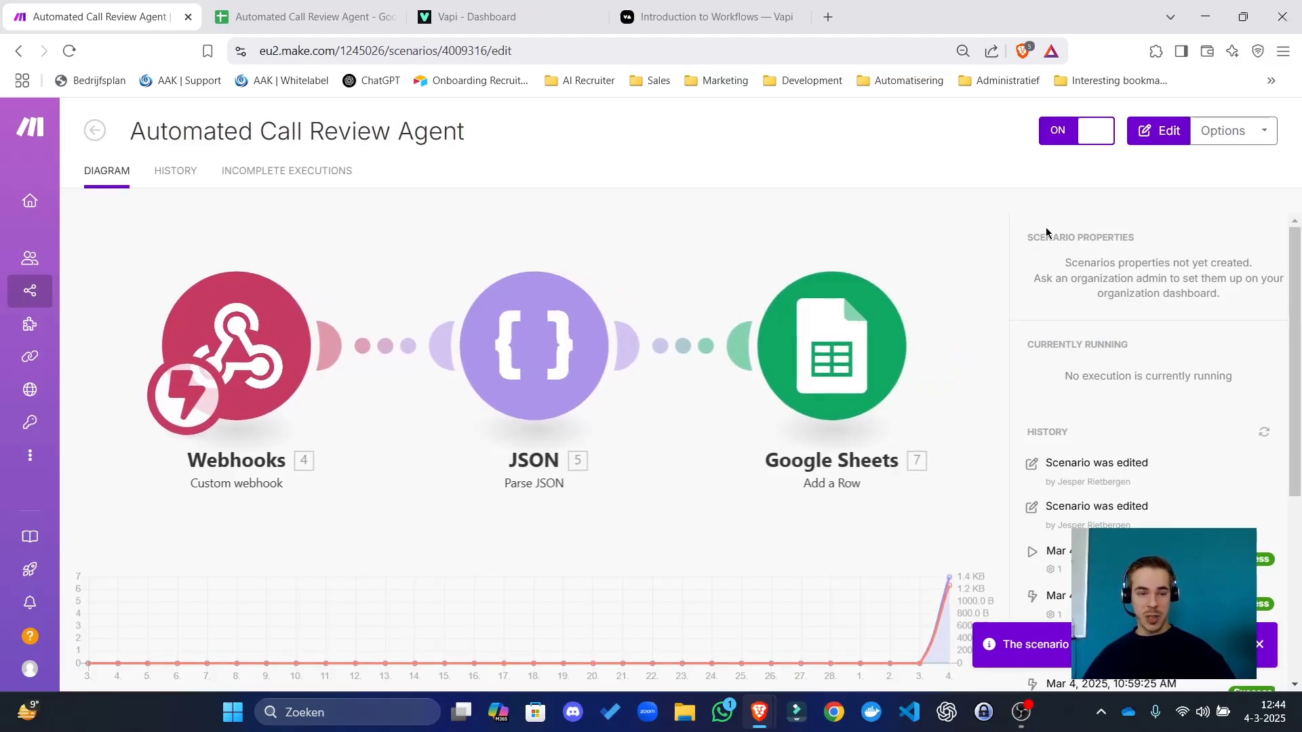
Reorder the browser tabs and bring the Vapi dashboard's Ava assistant back into view.
click(549, 19)
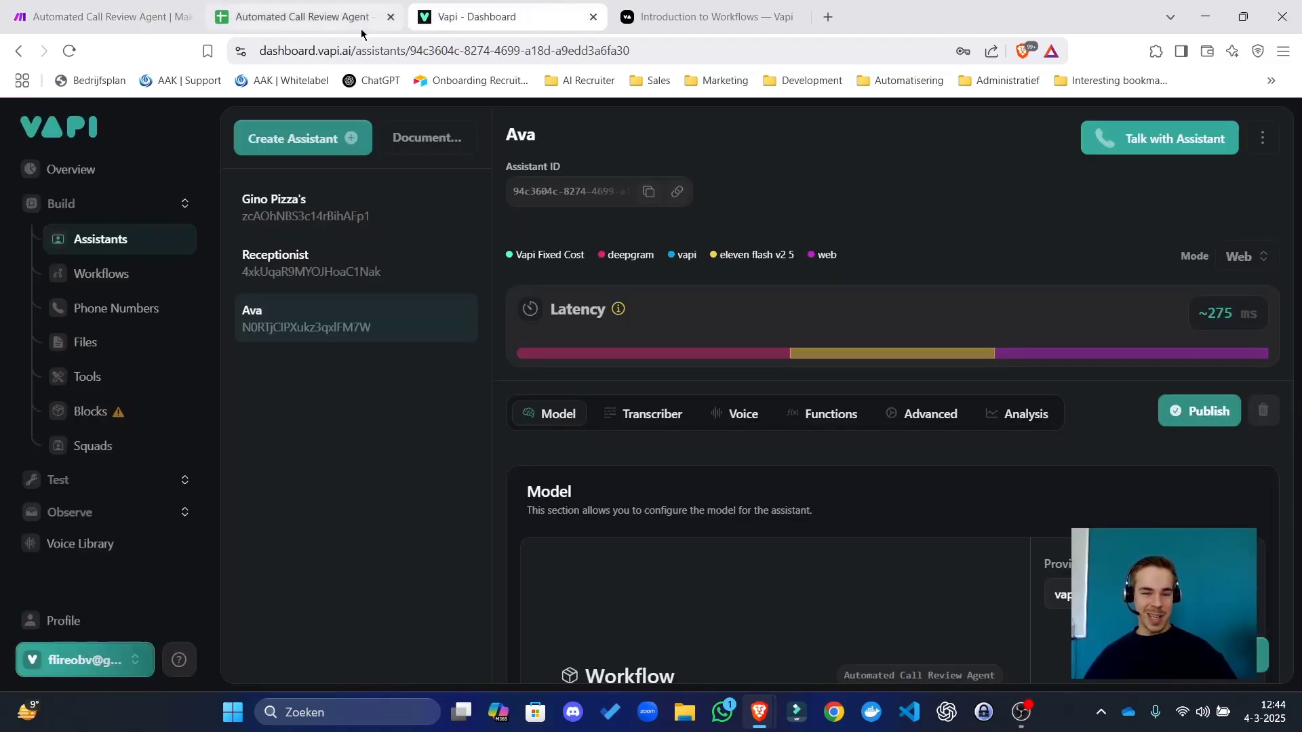
drag(491, 6, 305, 6)
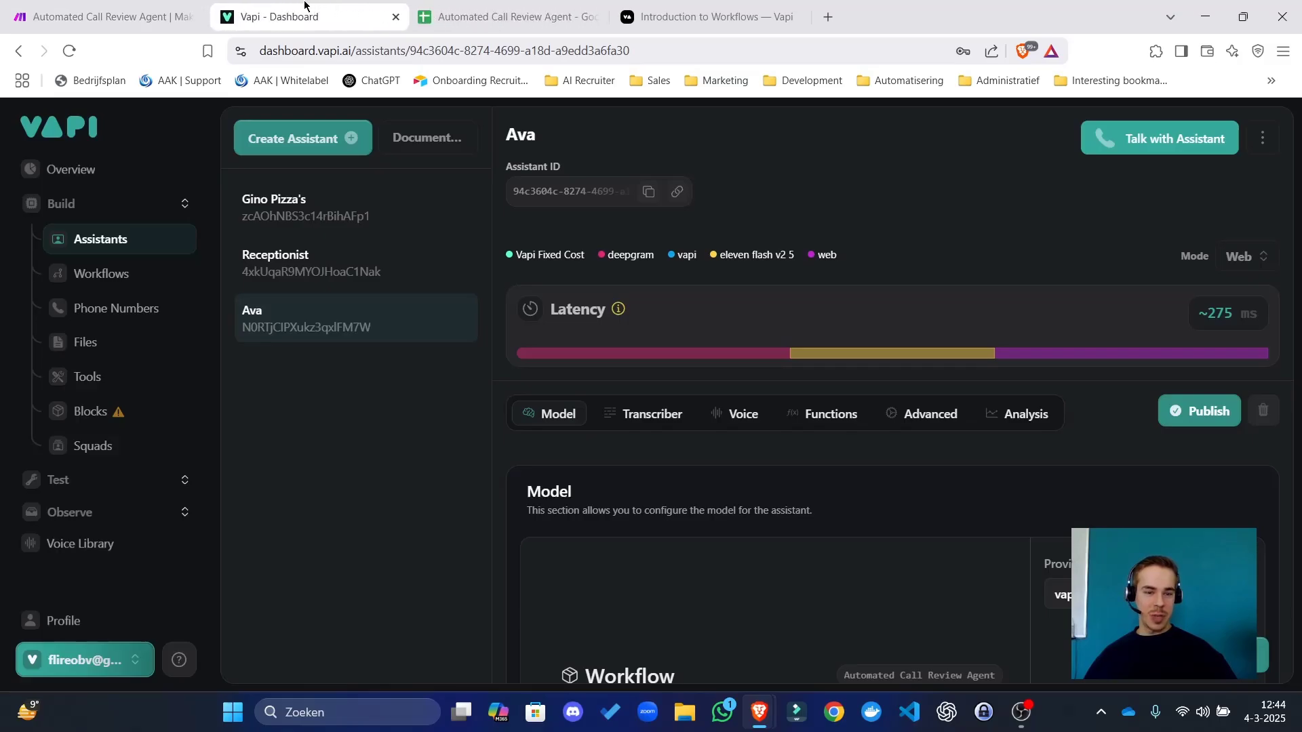
click(109, 17)
click(292, 16)
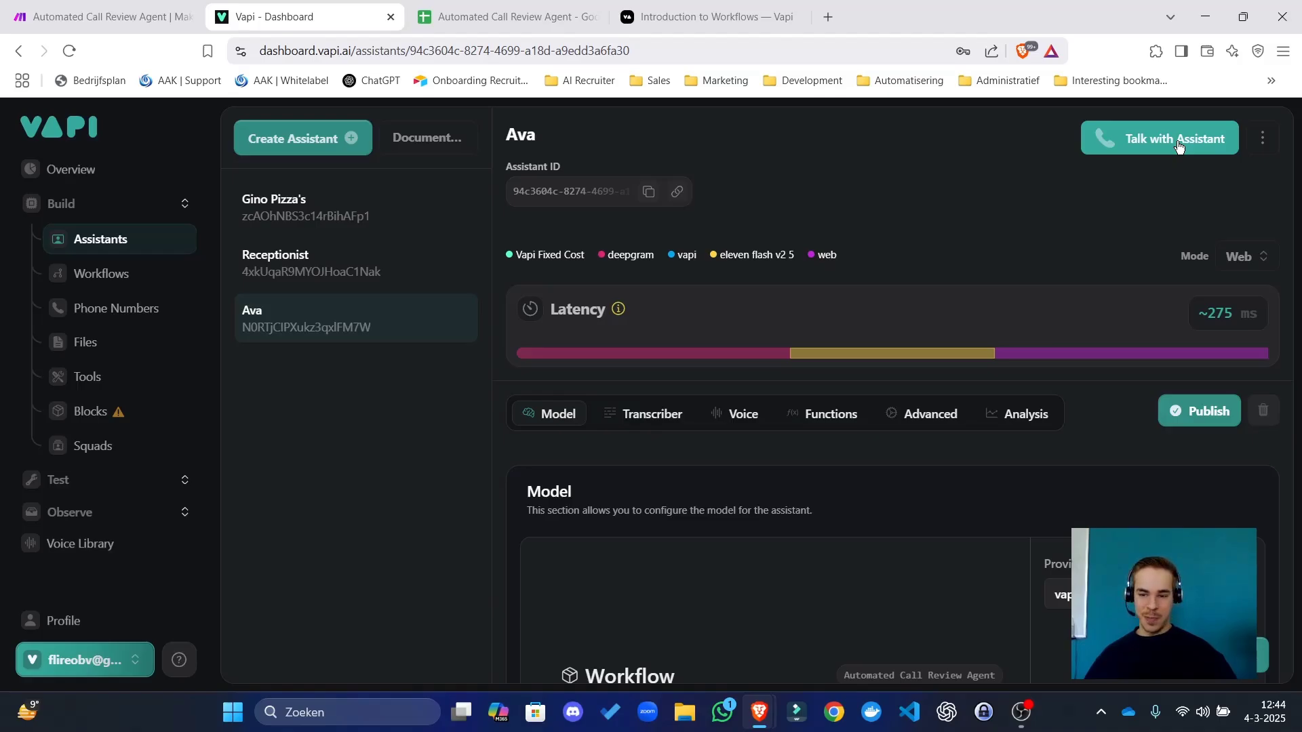
Start a test web call with the Ava assistant, glancing at the Make scenario while it runs.
click(1179, 147)
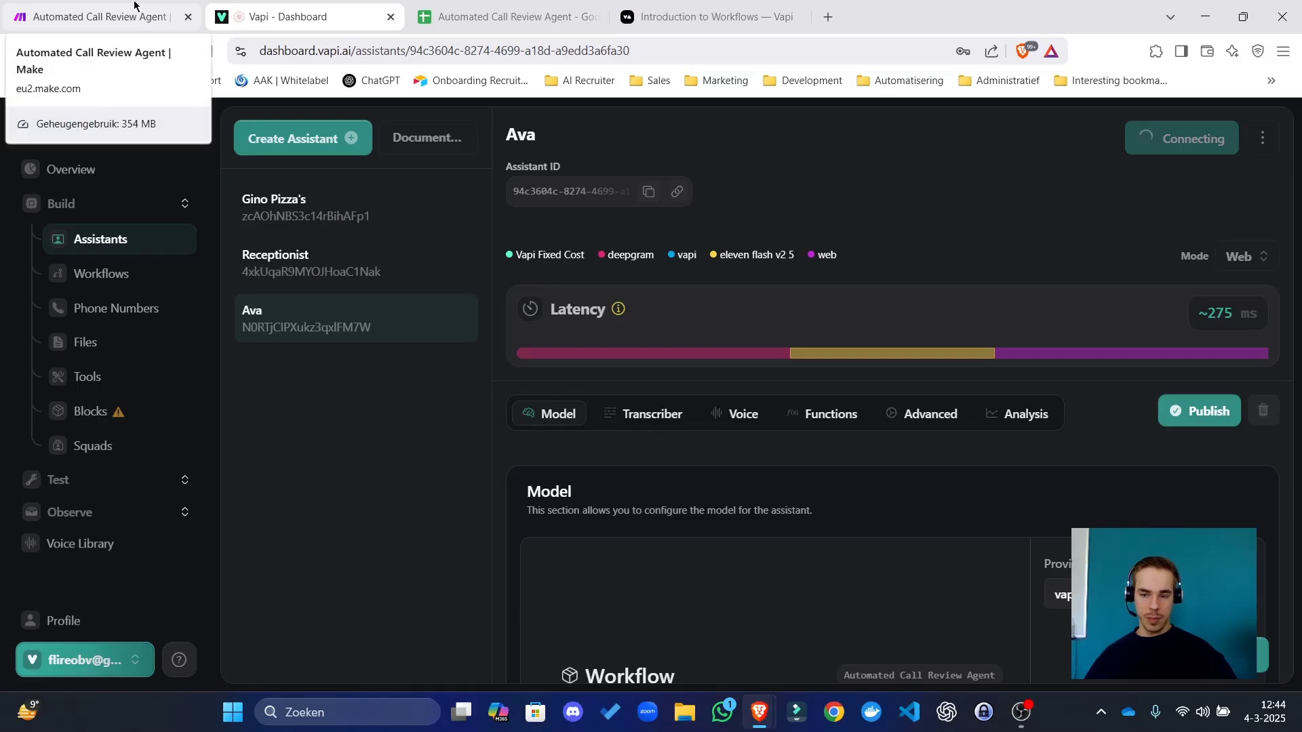
click(133, 5)
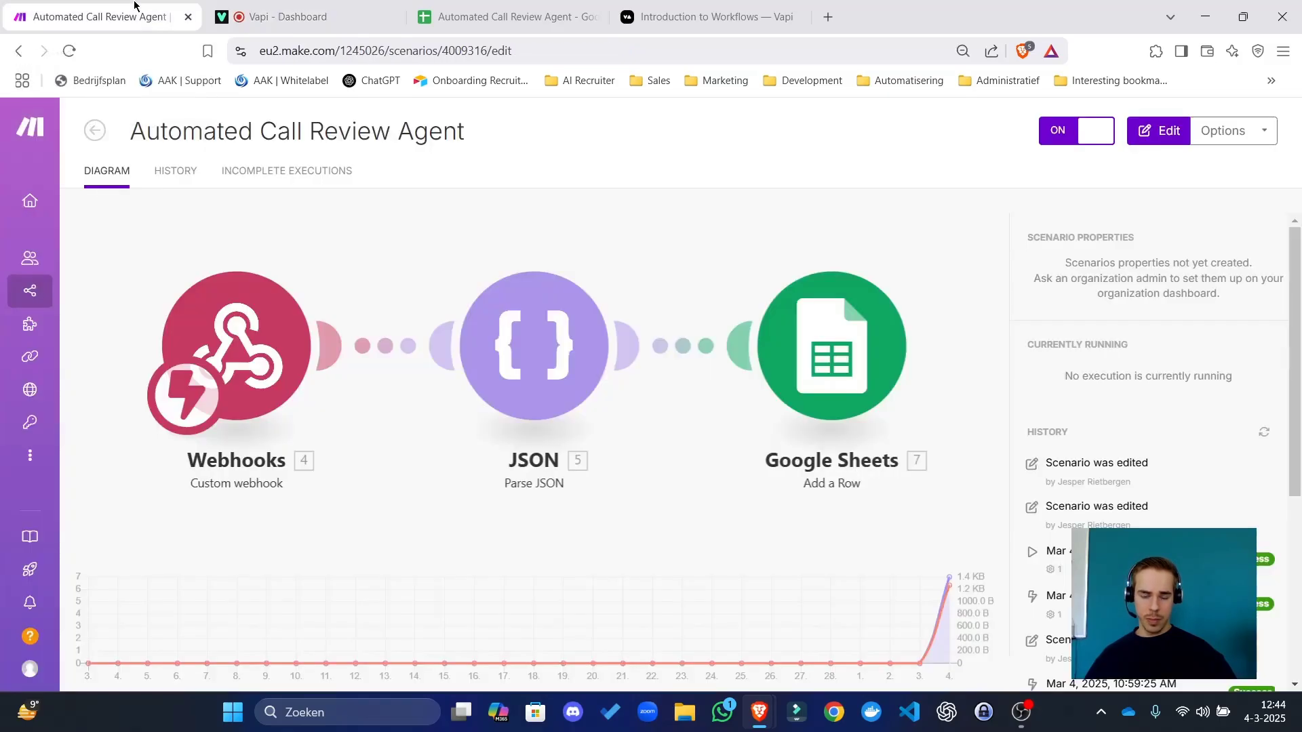
key(XF86AudioRaiseVolume)
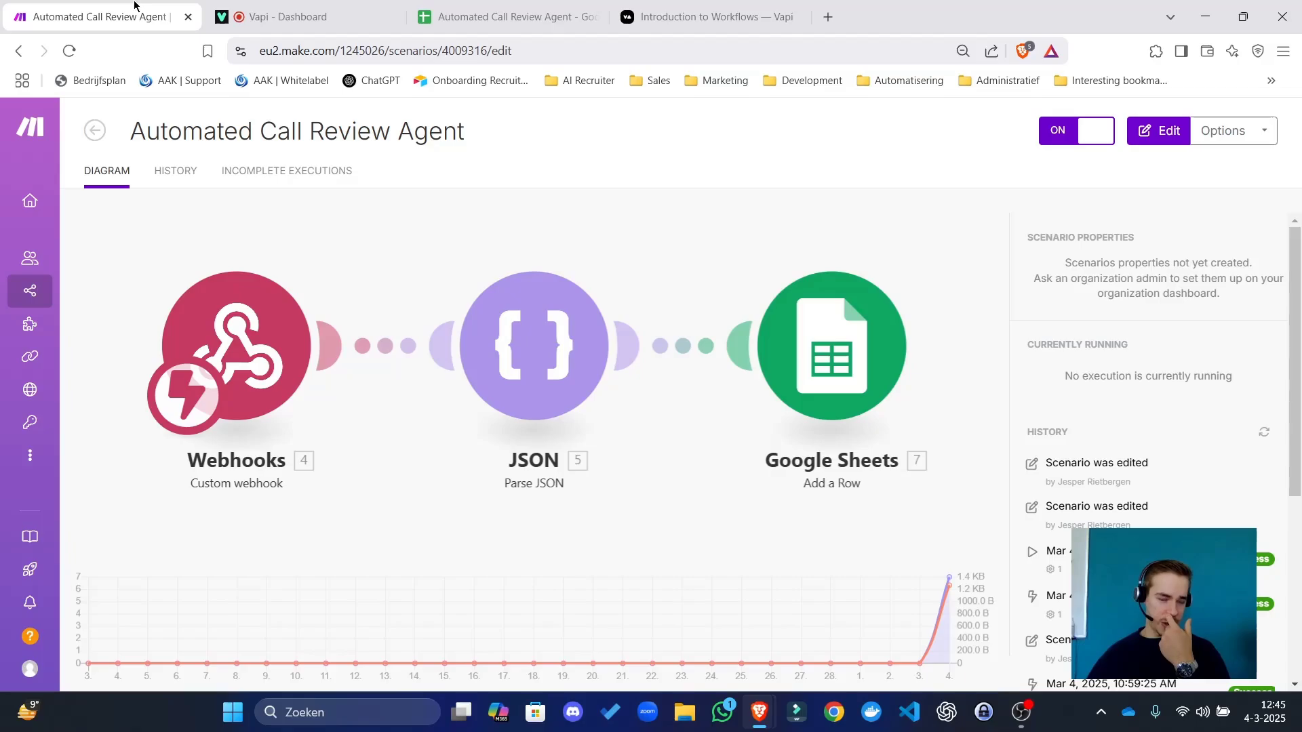
click(282, 27)
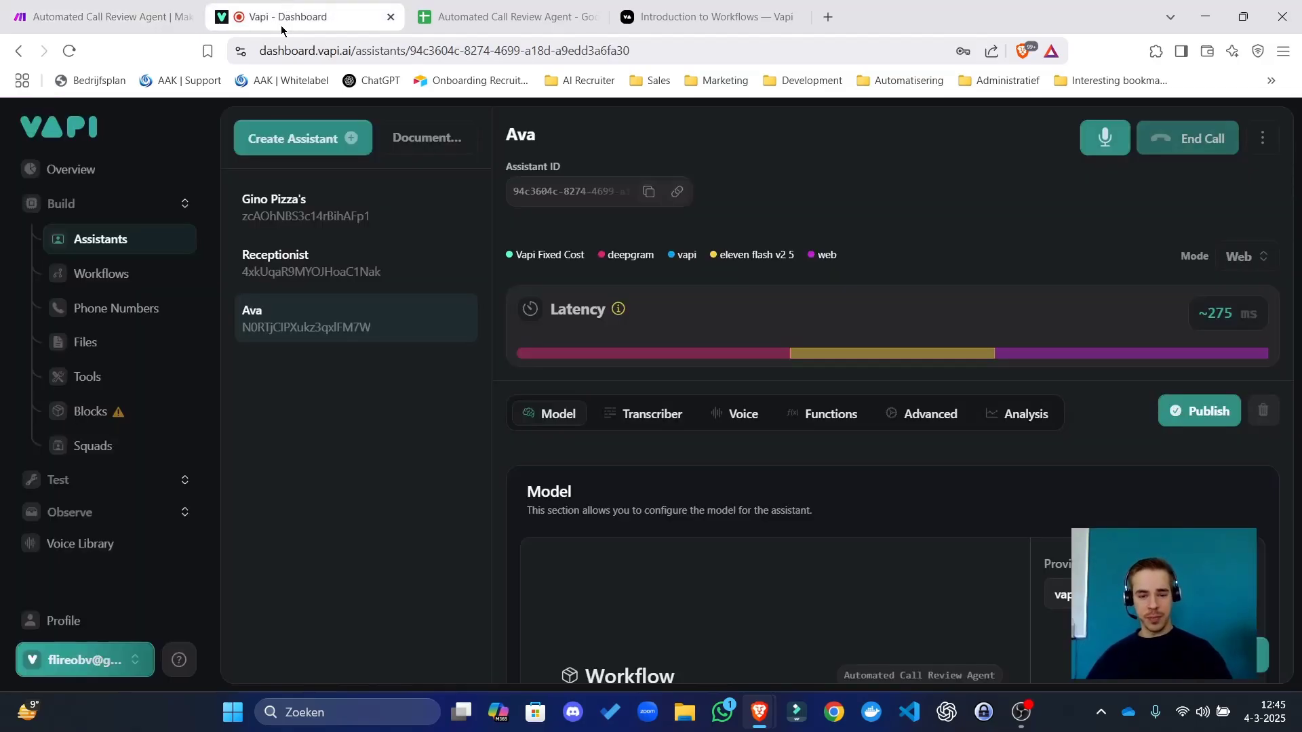
Watch the Make scenario run through Webhooks, JSON and Google Sheets, then open the call review sheet.
click(129, 17)
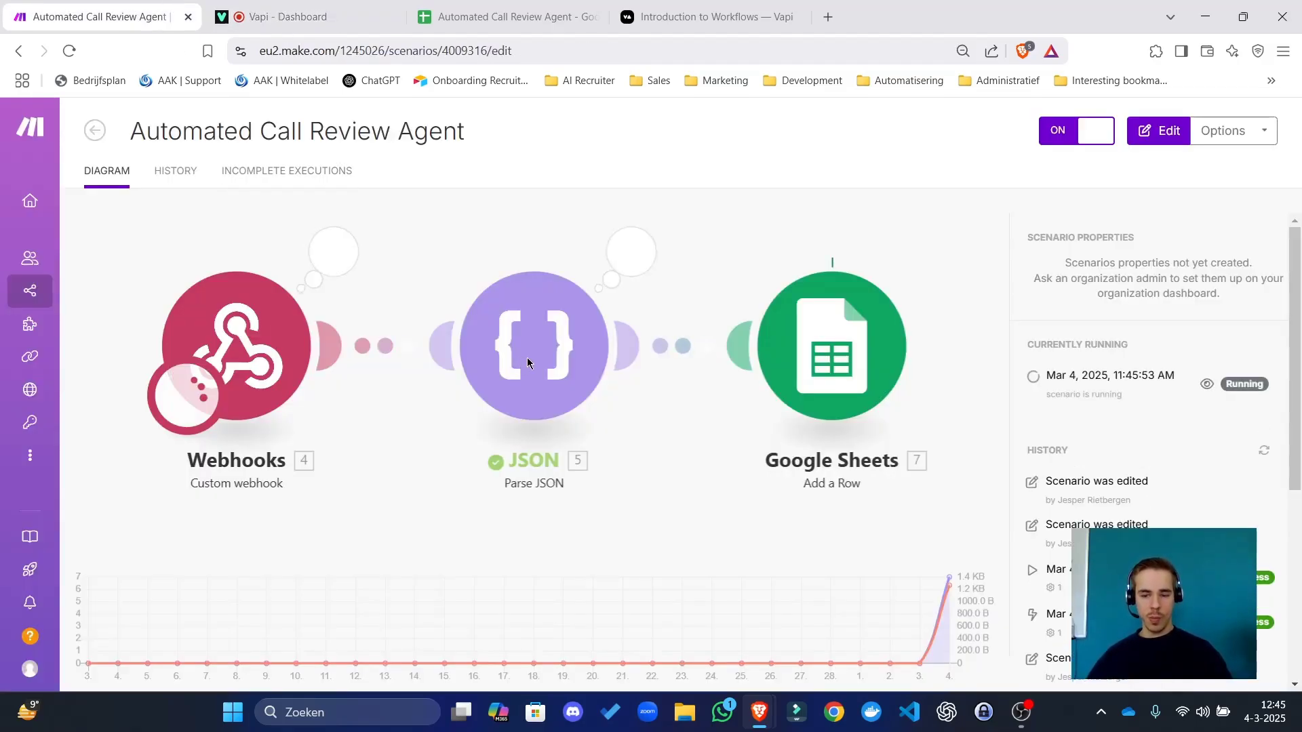
drag(467, 15, 285, 8)
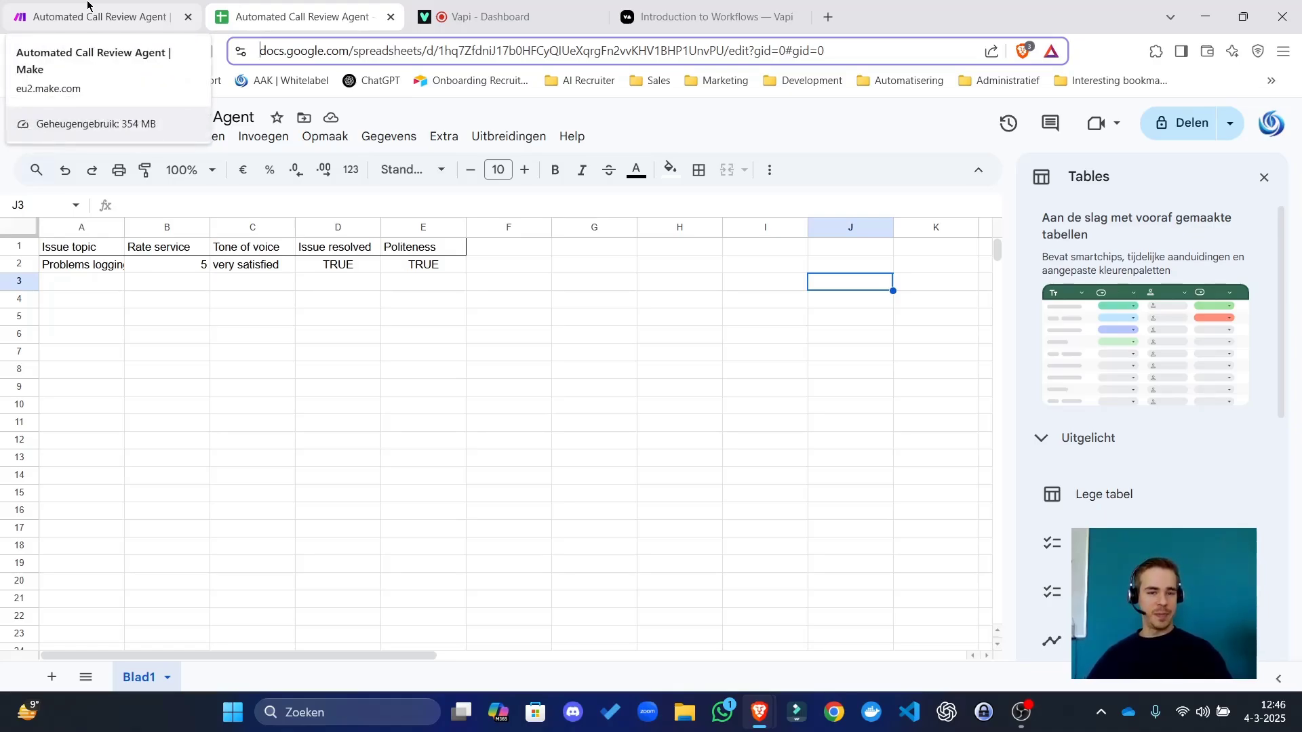
After checking row 2 (Problems logging, 5, very satisfied, TRUE, TRUE), return to the Vapi dashboard.
click(562, 6)
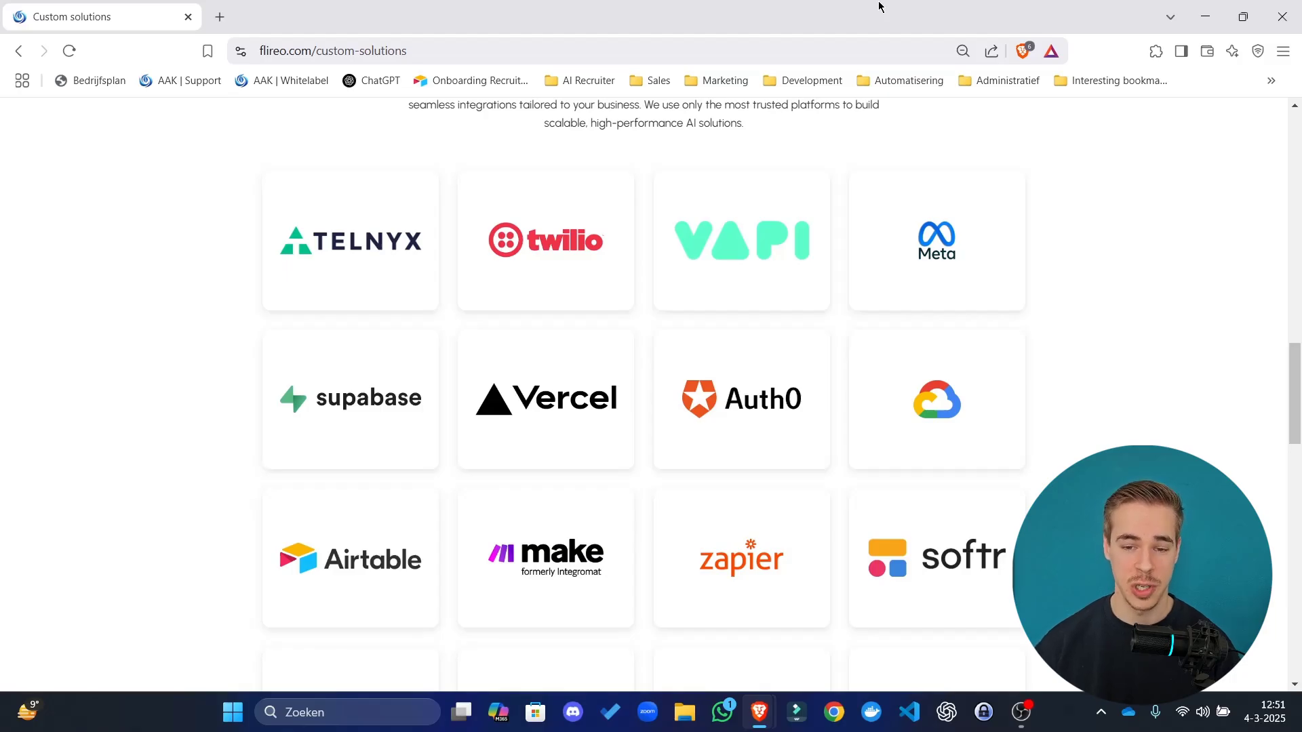
Show the Automated Call Review Agent workflow's JSON code and scroll through its nodes.
mouse_move(759, 709)
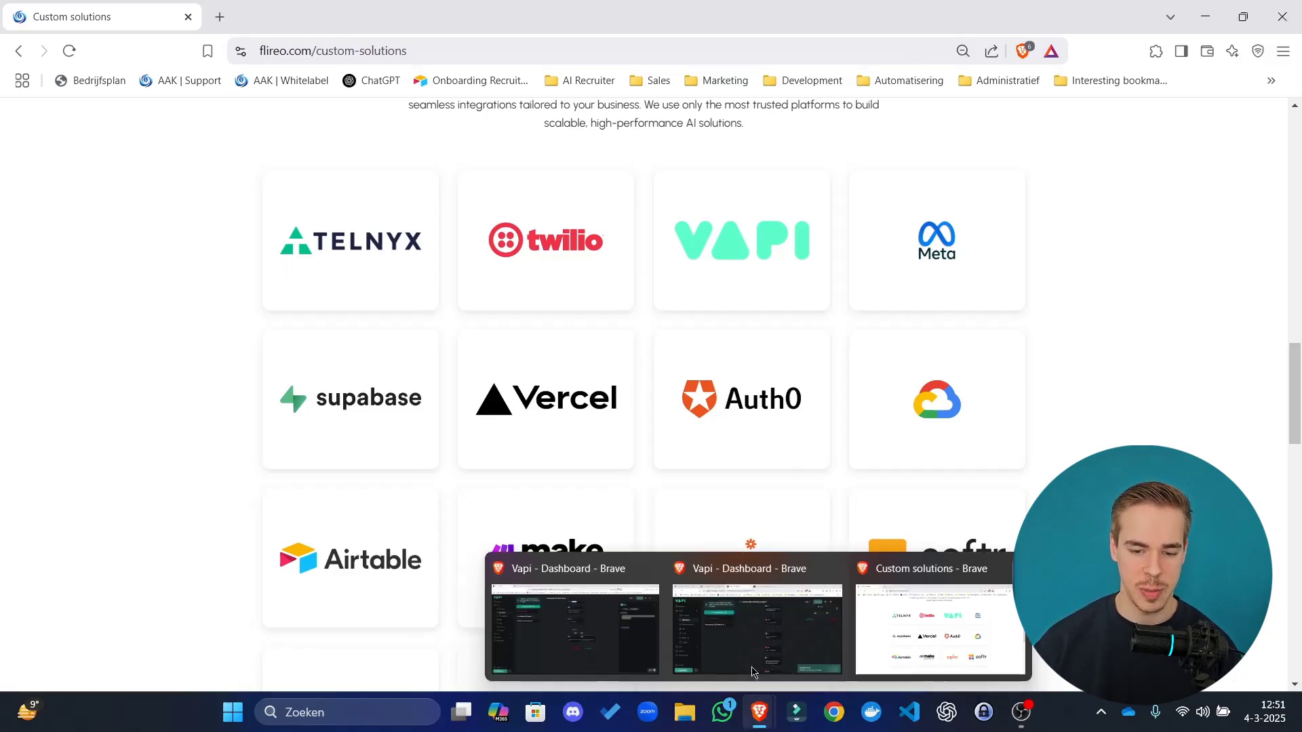
click(757, 630)
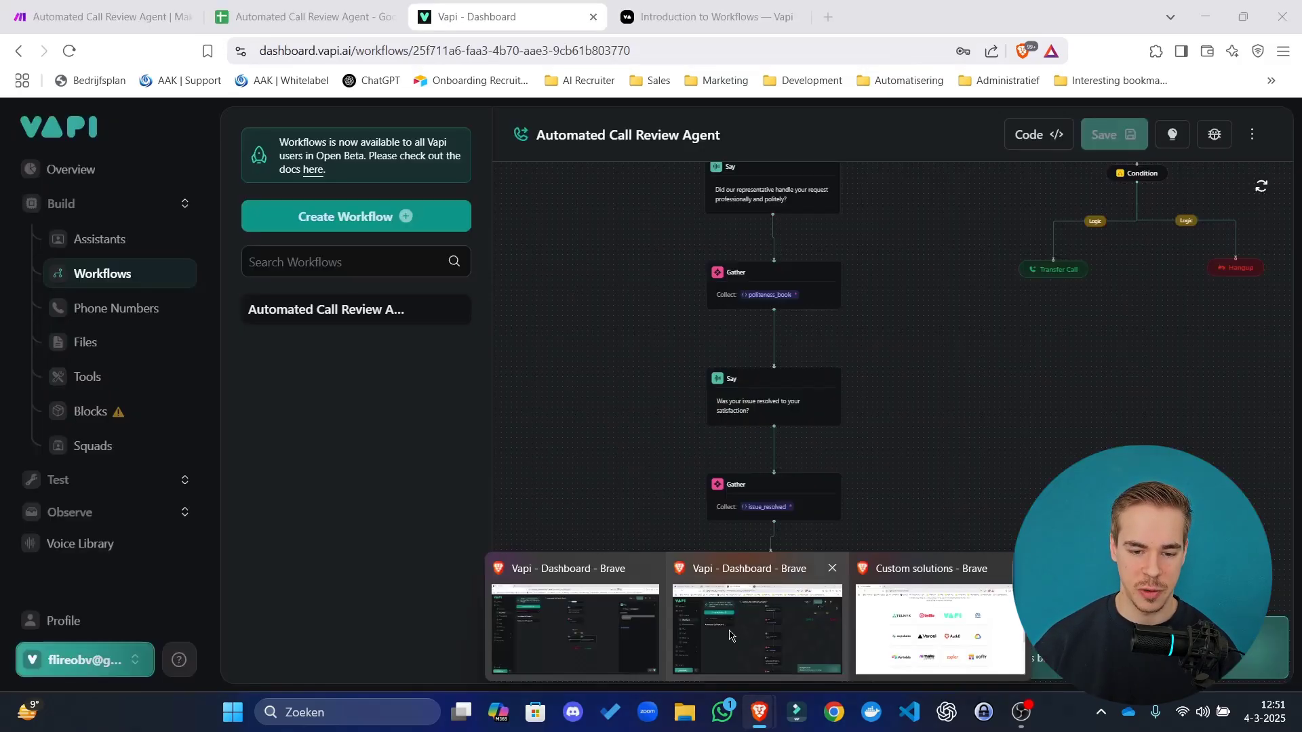
click(1039, 142)
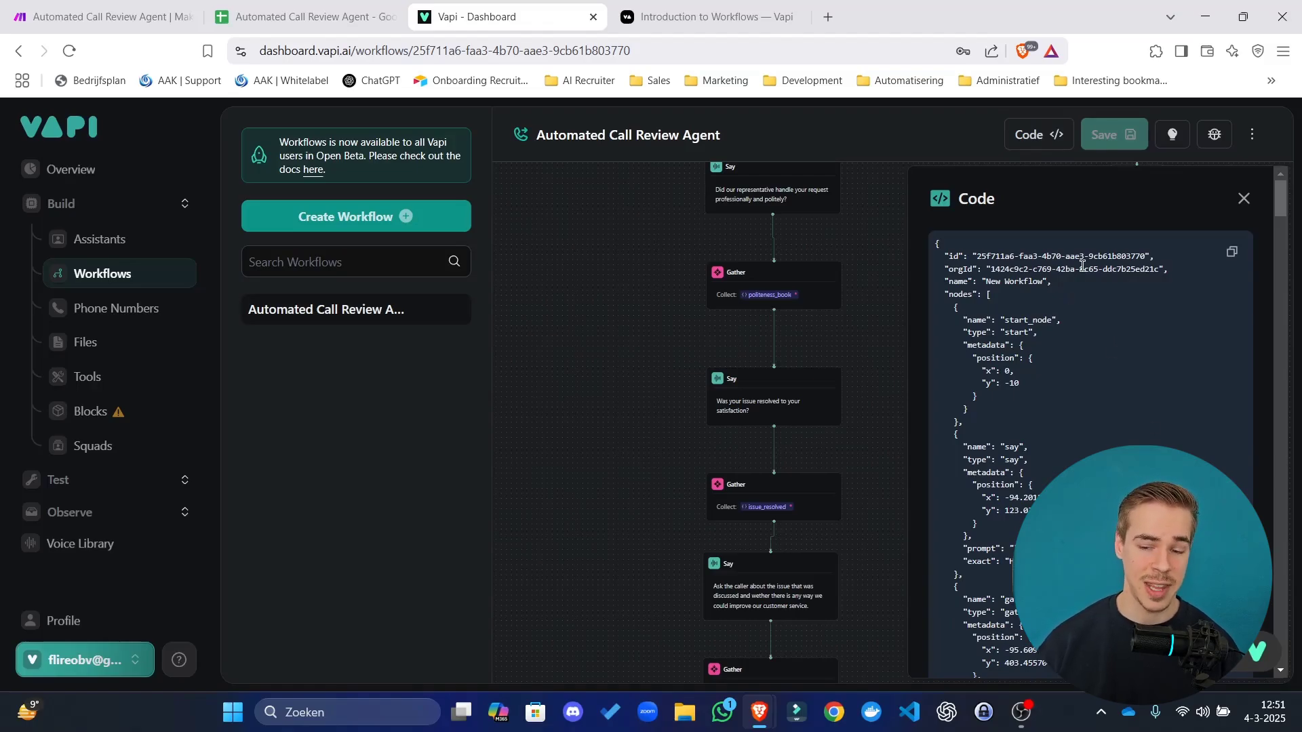
scroll(1078, 264, down, 15)
scroll(1071, 455, down, 10)
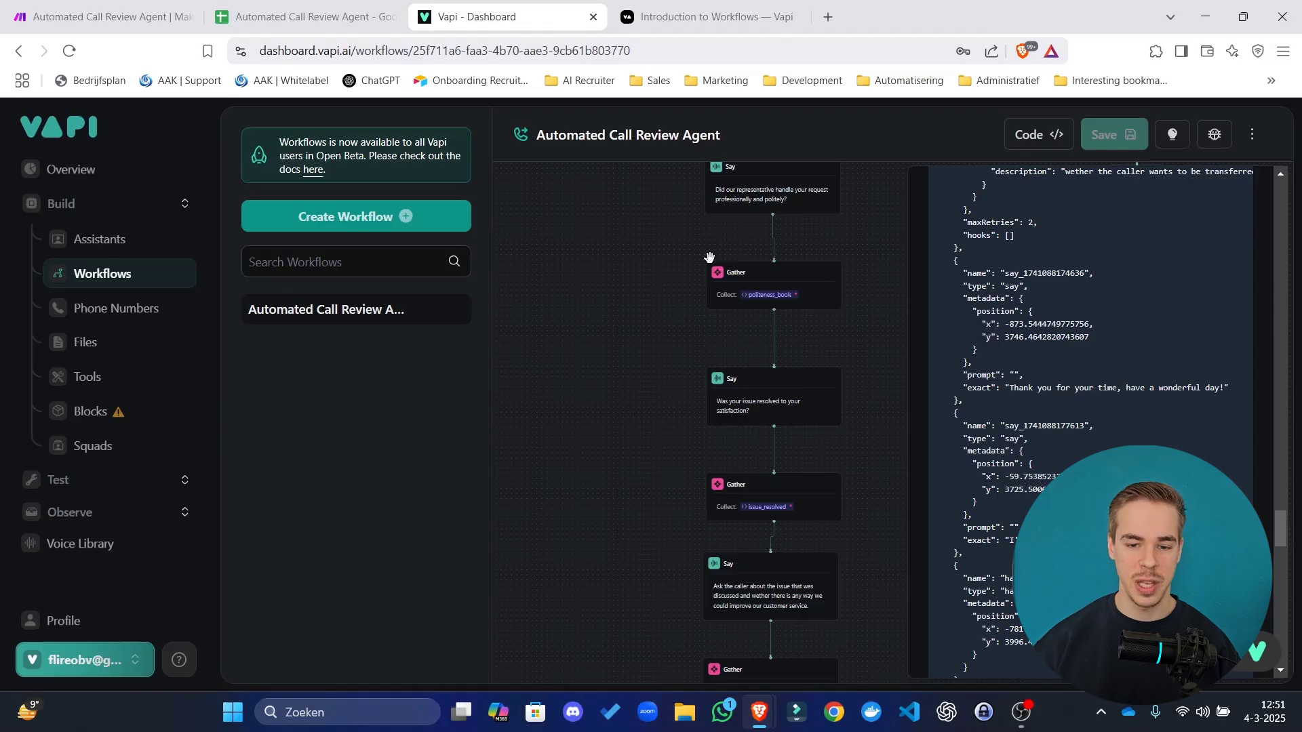
scroll(1051, 363, up, 15)
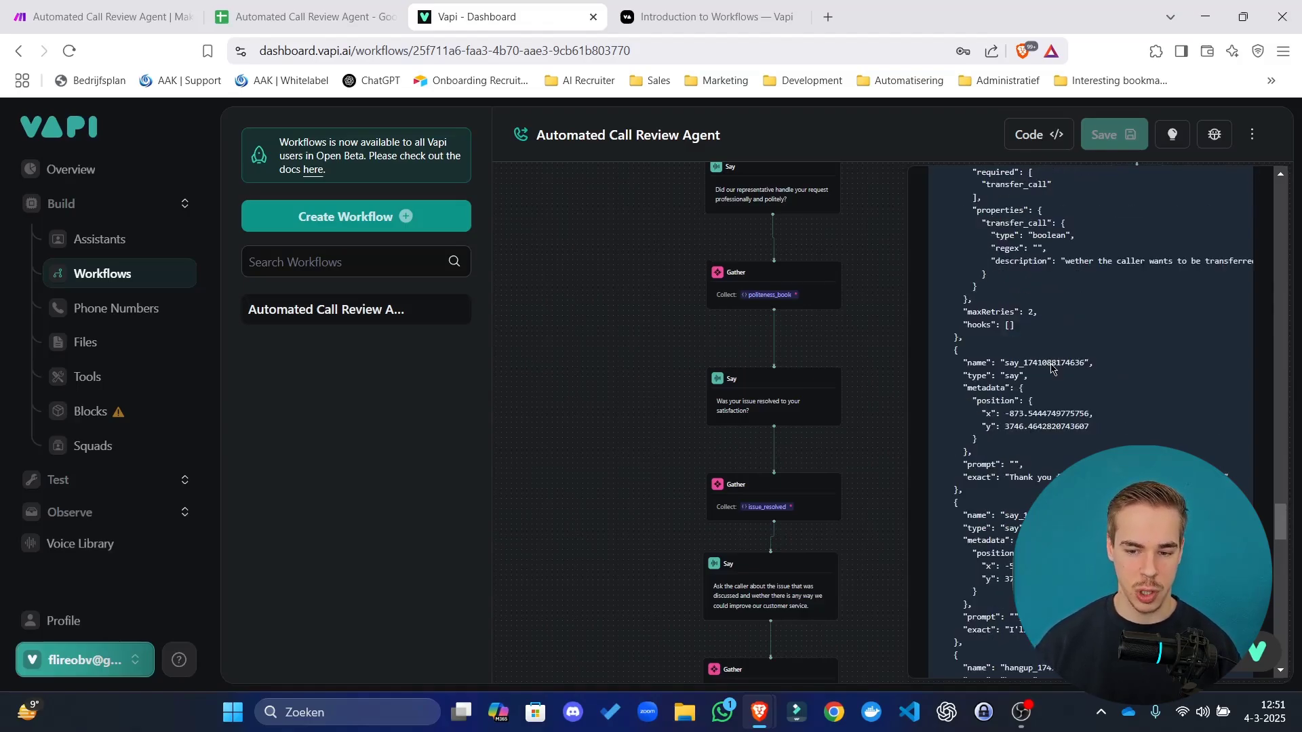
scroll(1051, 364, up, 1)
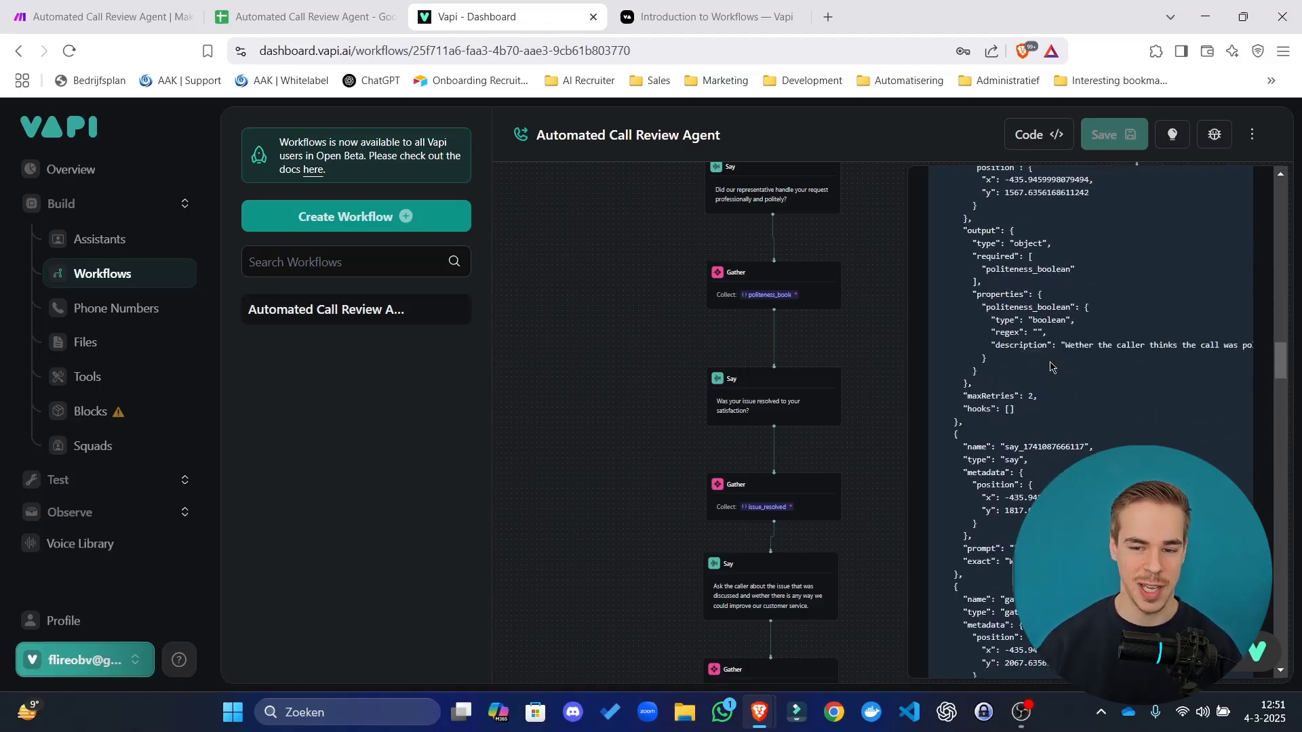
scroll(1052, 271, up, 10)
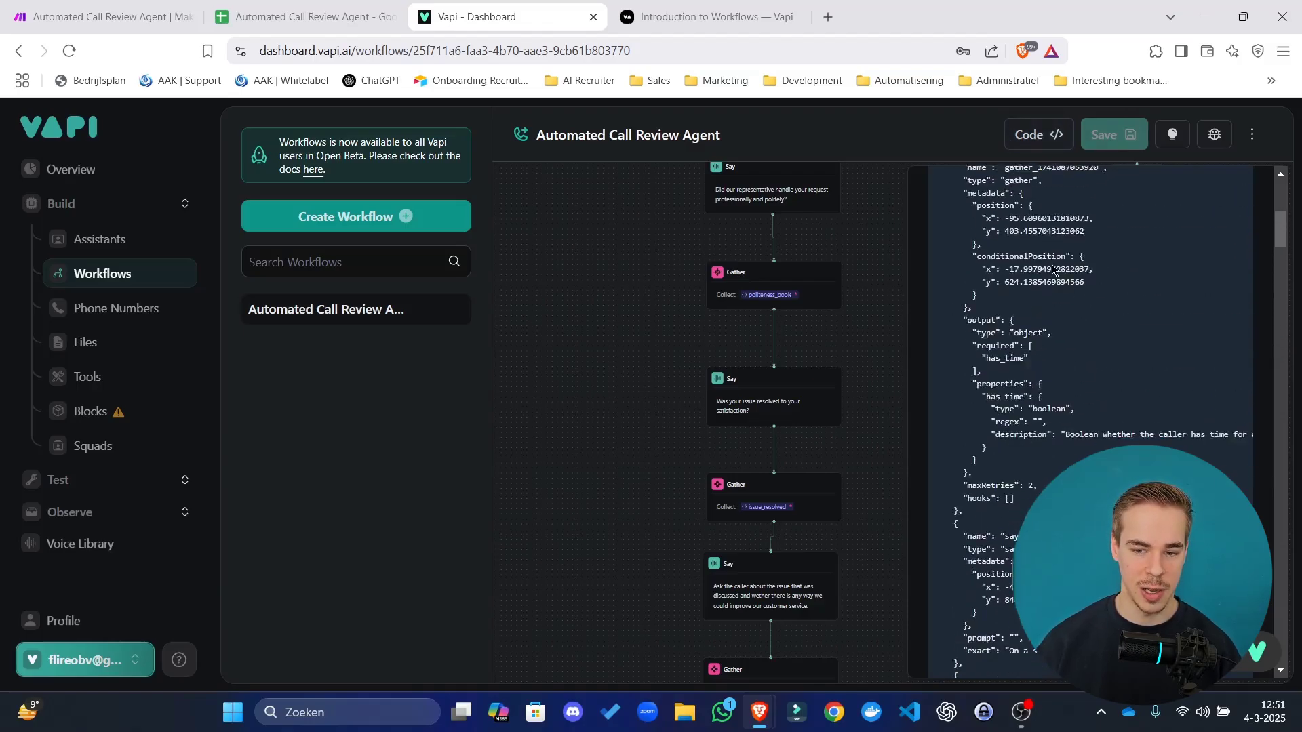
scroll(1053, 271, up, 15)
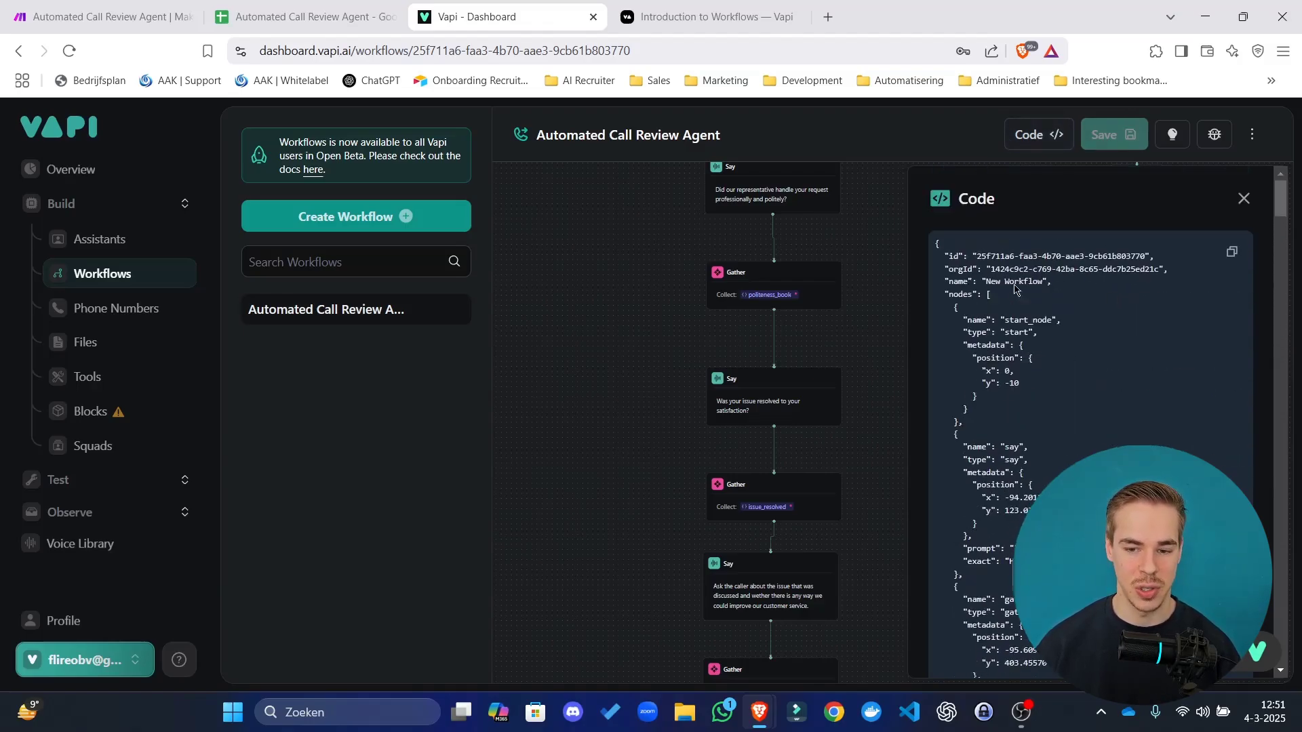
Highlight the workflow's id value, then switch to the flireo.com custom solutions page.
drag(986, 255, 1261, 259)
click(1039, 305)
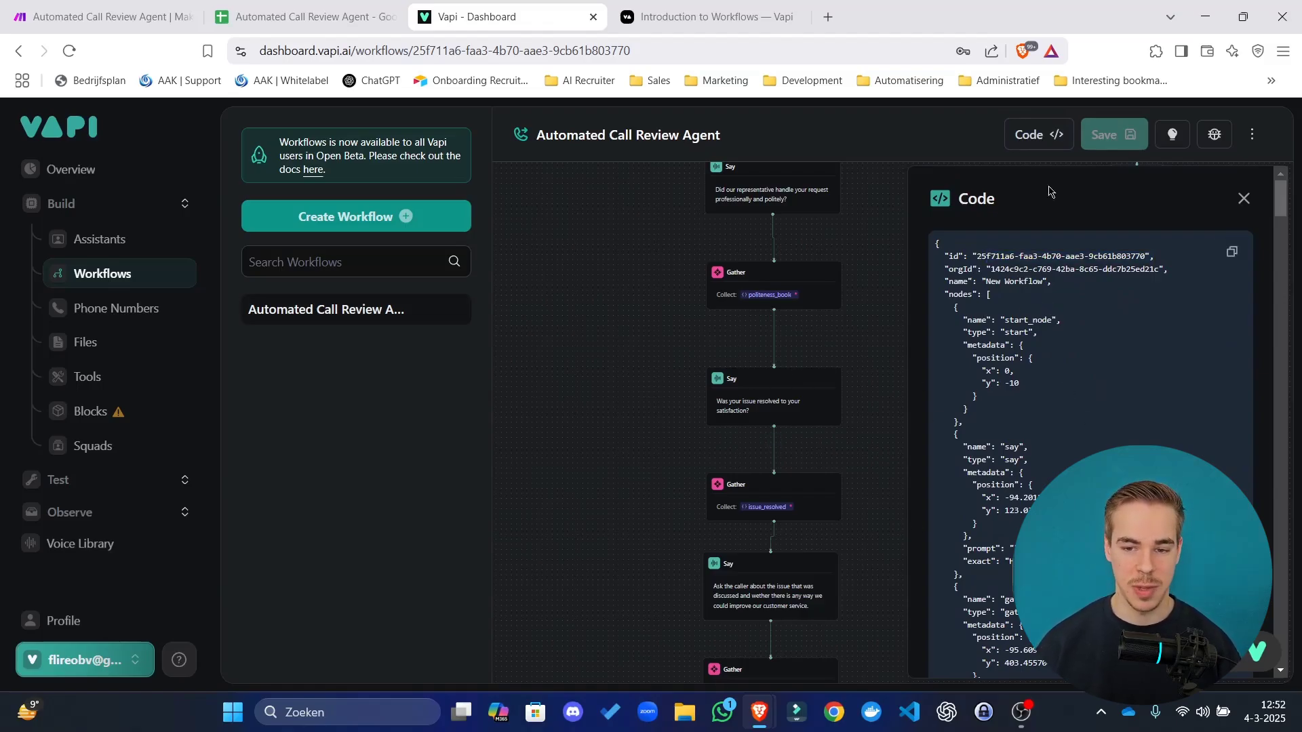
mouse_move(771, 715)
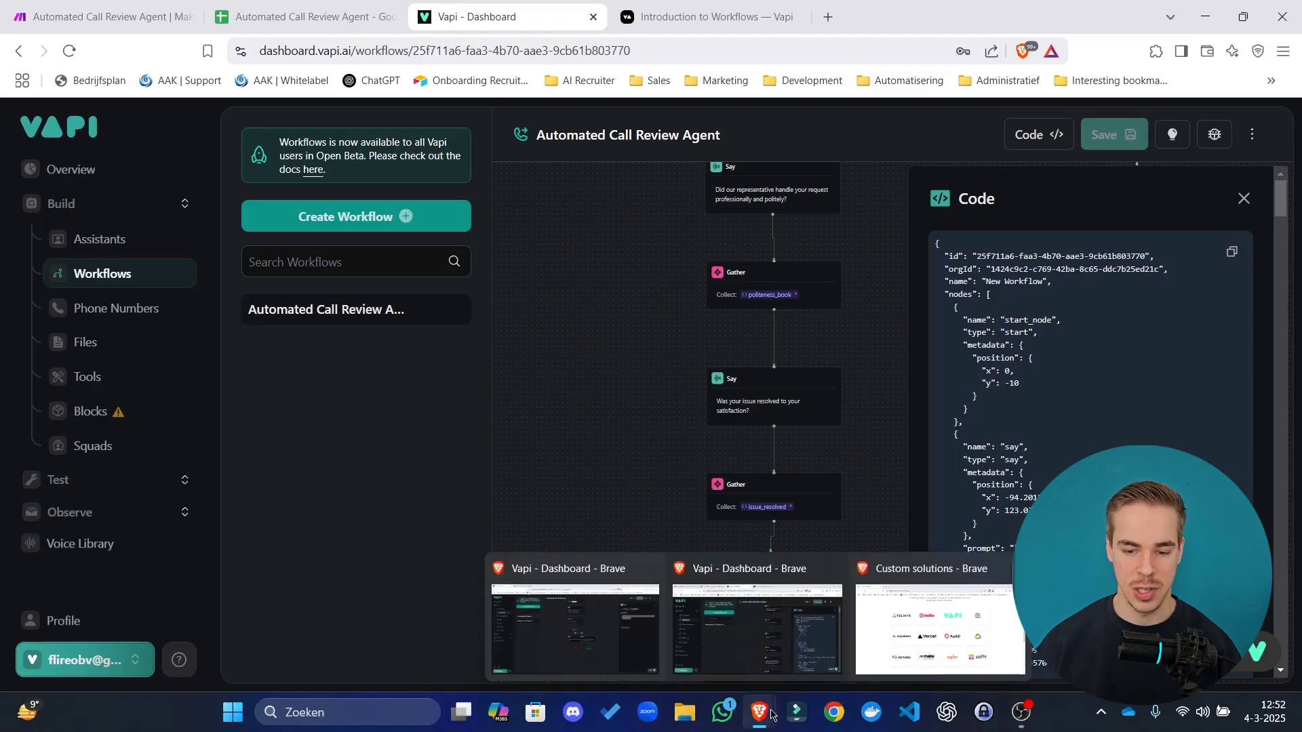
click(863, 561)
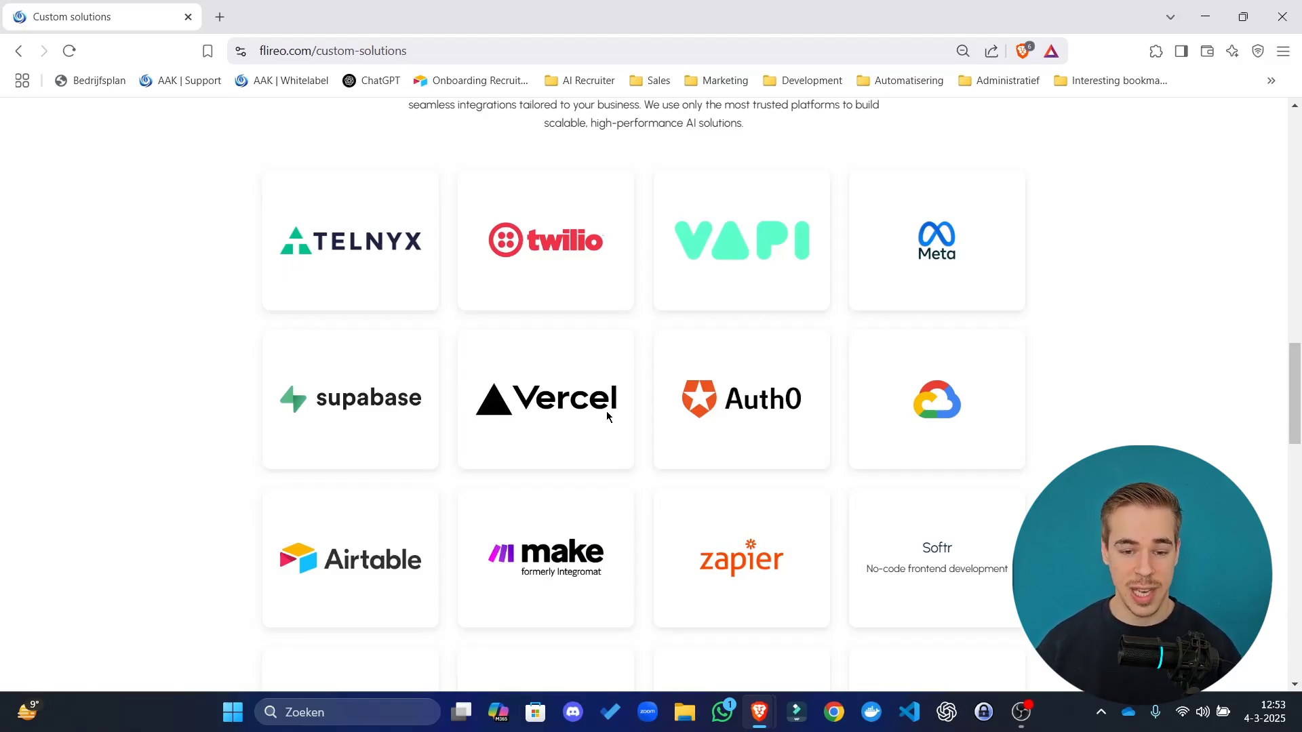
scroll(189, 465, down, 1)
scroll(189, 465, down, 5)
scroll(523, 494, up, 2)
scroll(1029, 488, up, 1)
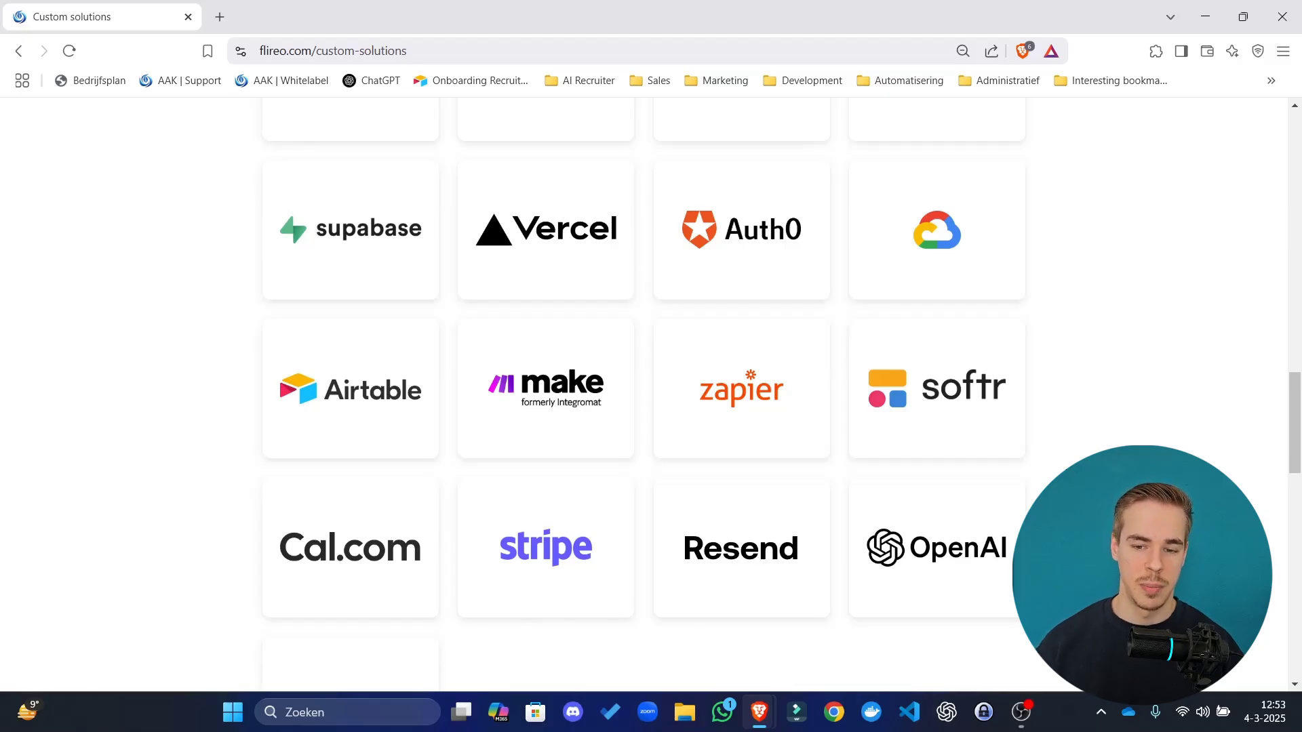
scroll(648, 305, up, 3)
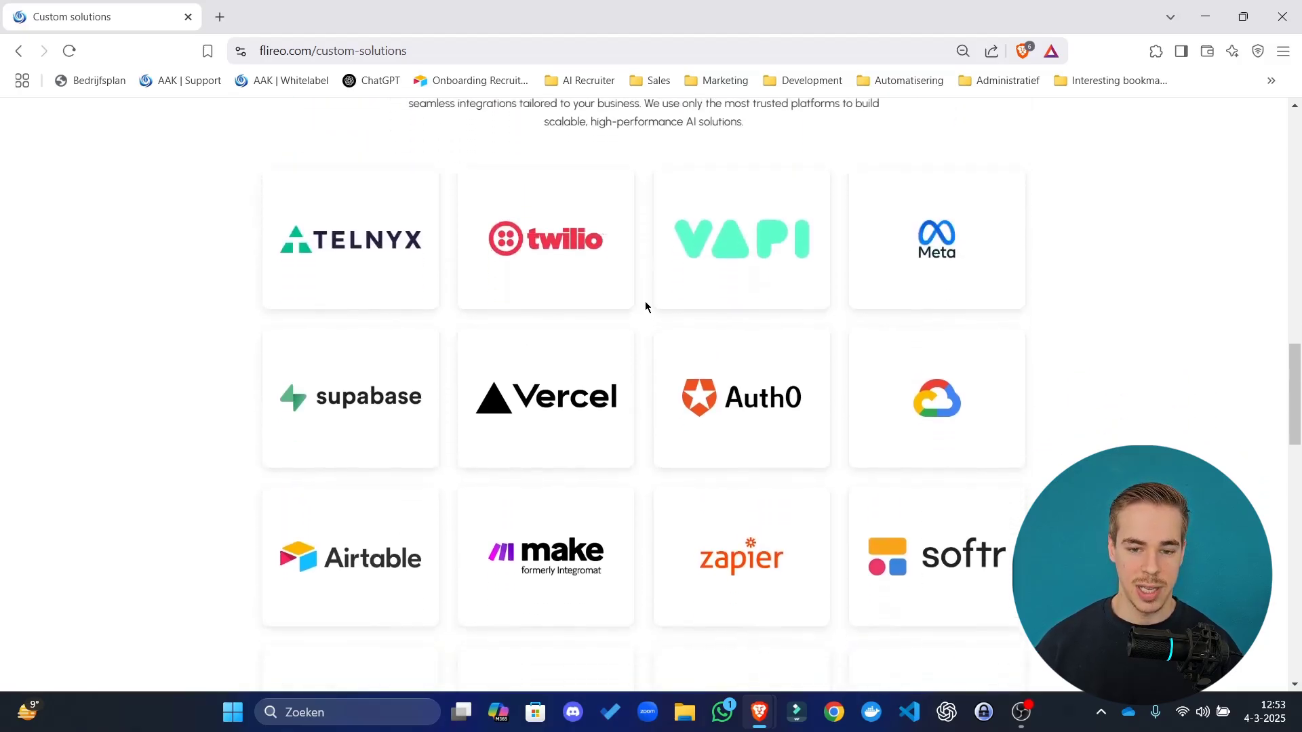
scroll(645, 306, down, 1)
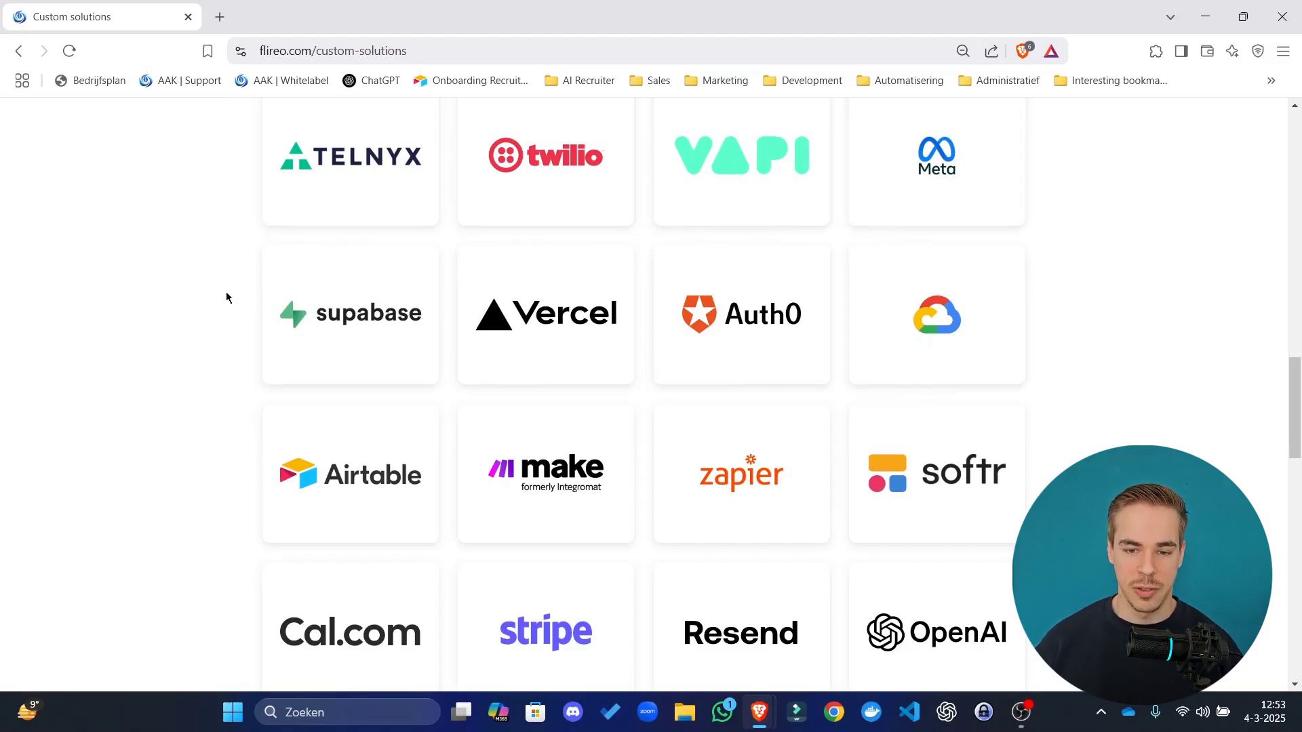
scroll(227, 297, down, 3)
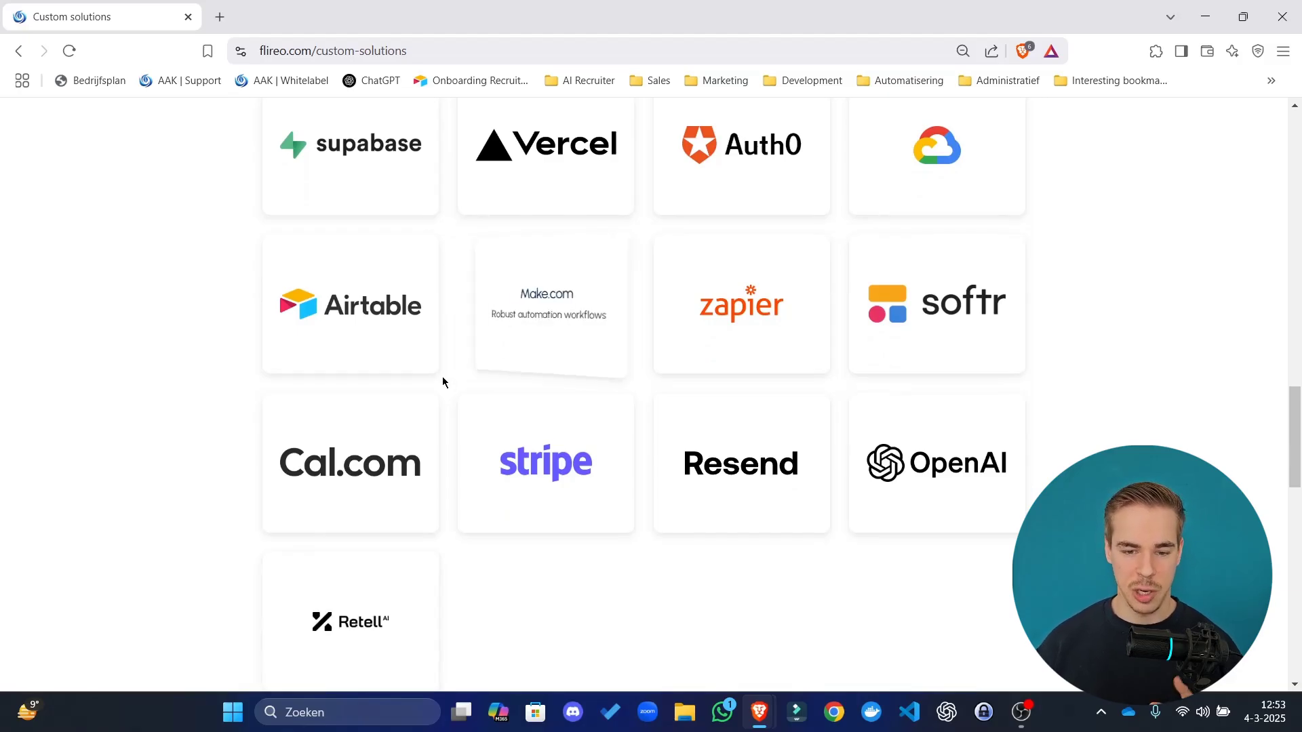
scroll(442, 382, up, 2)
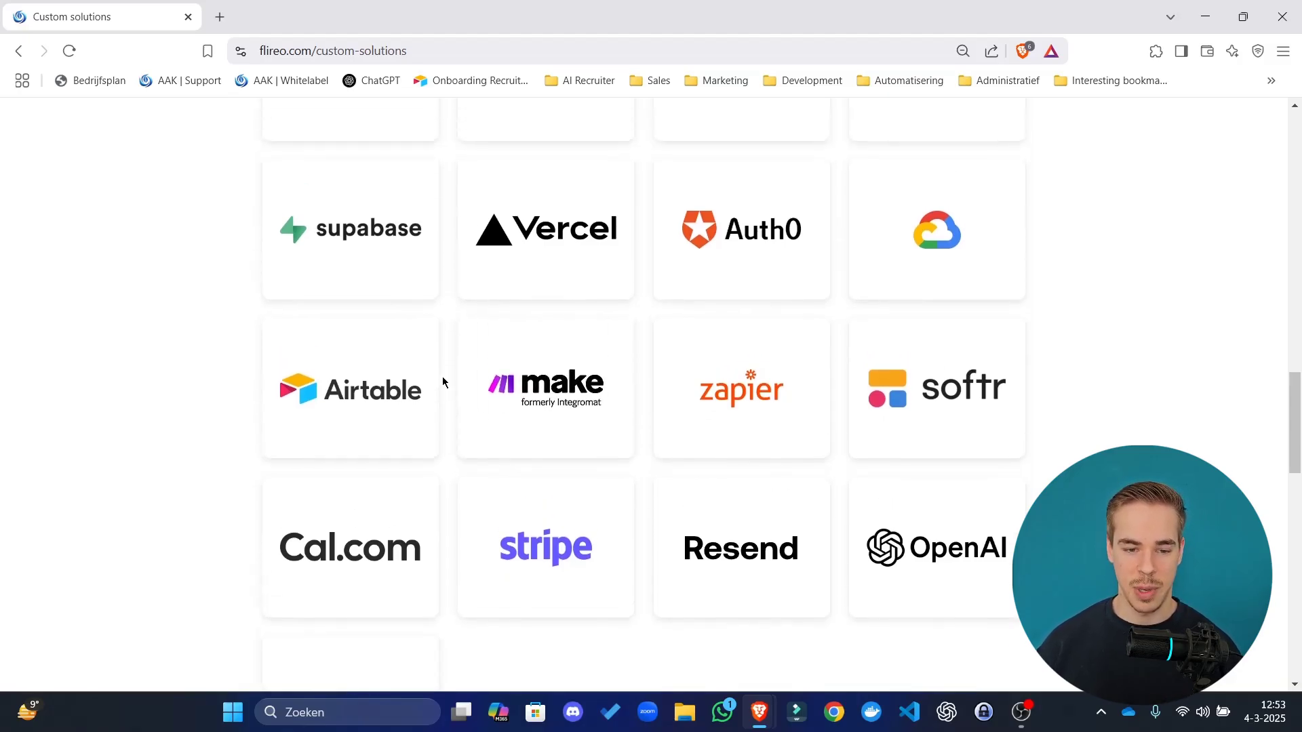
scroll(442, 382, up, 2)
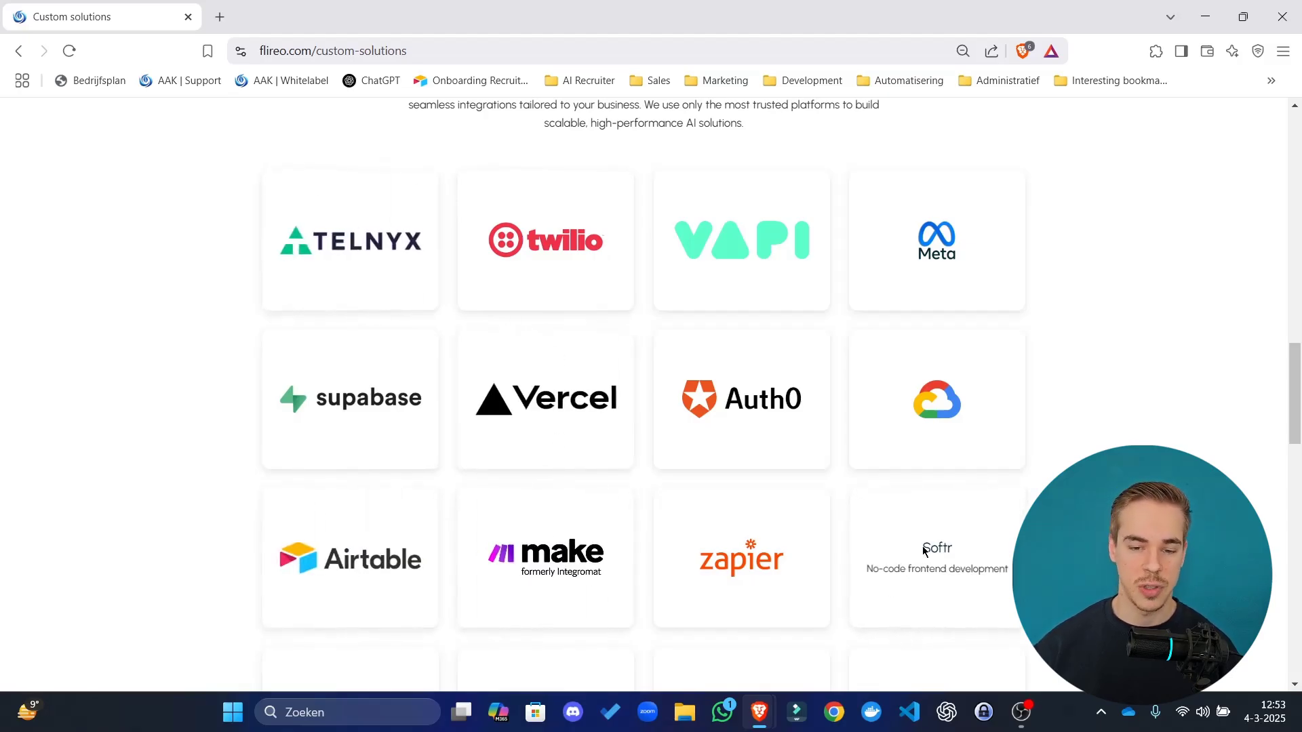
scroll(851, 499, down, 3)
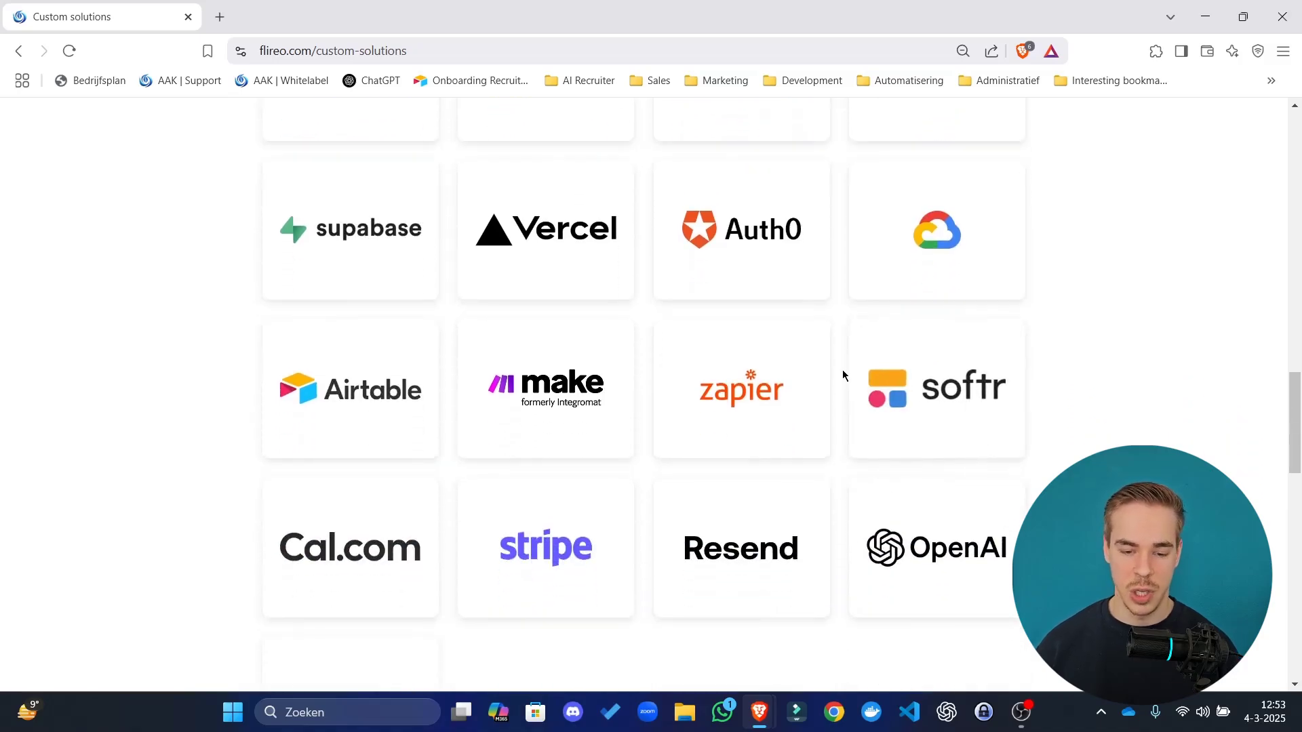